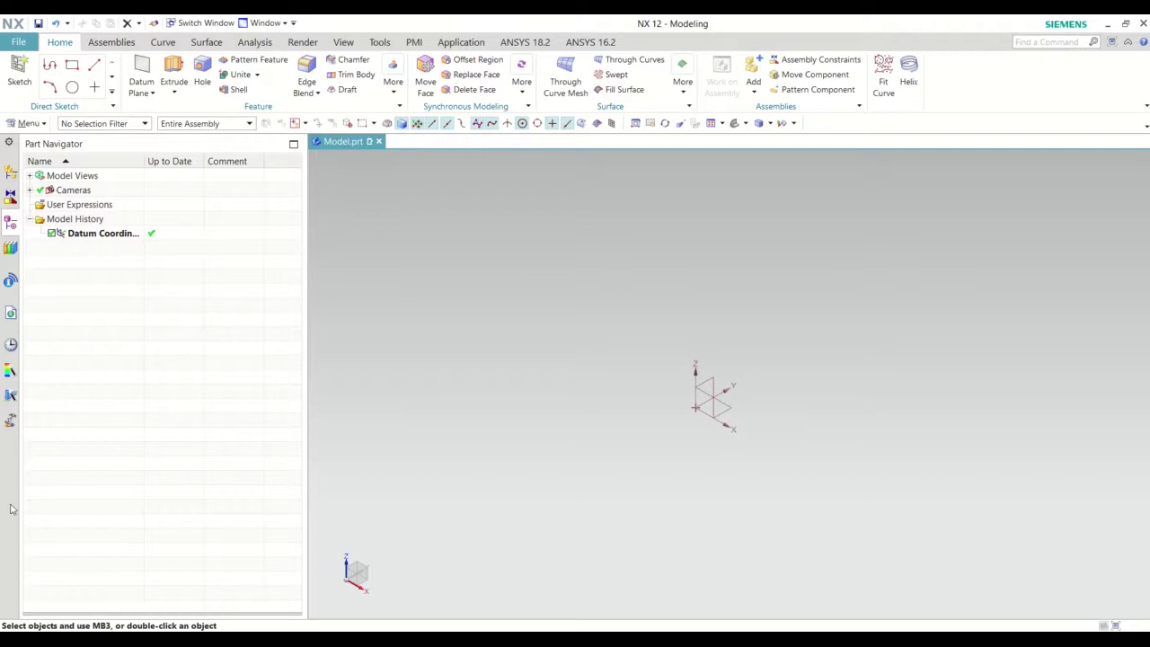
Create a new sketch on the datum coordinate system's XY plane.
click(19, 72)
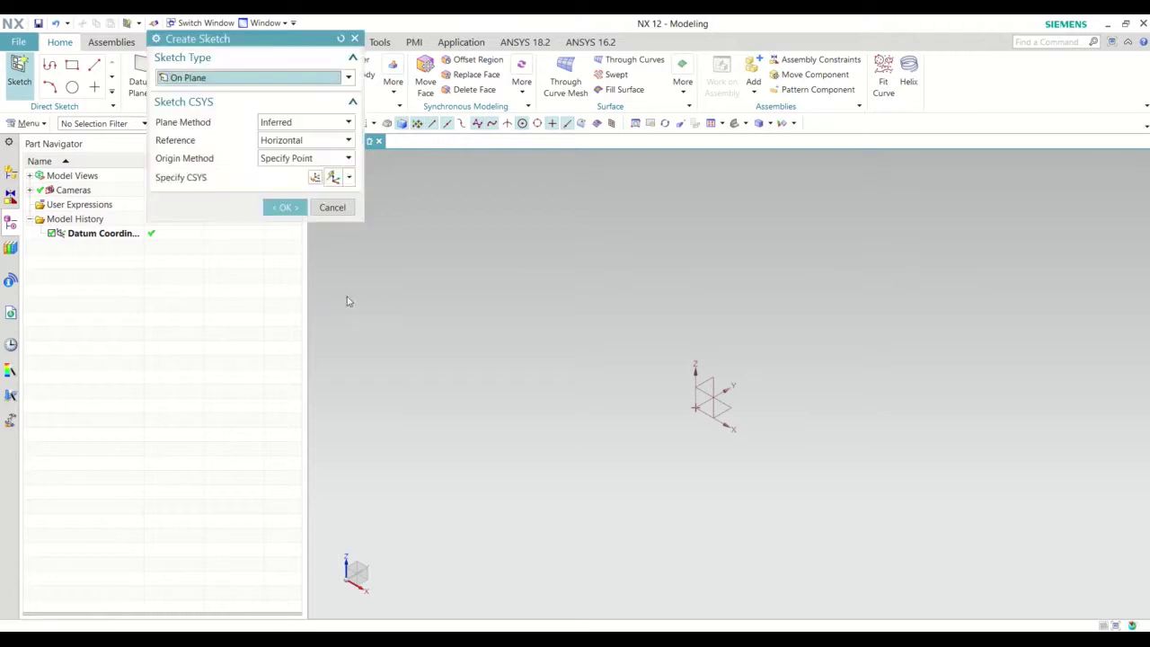
drag(259, 40, 311, 239)
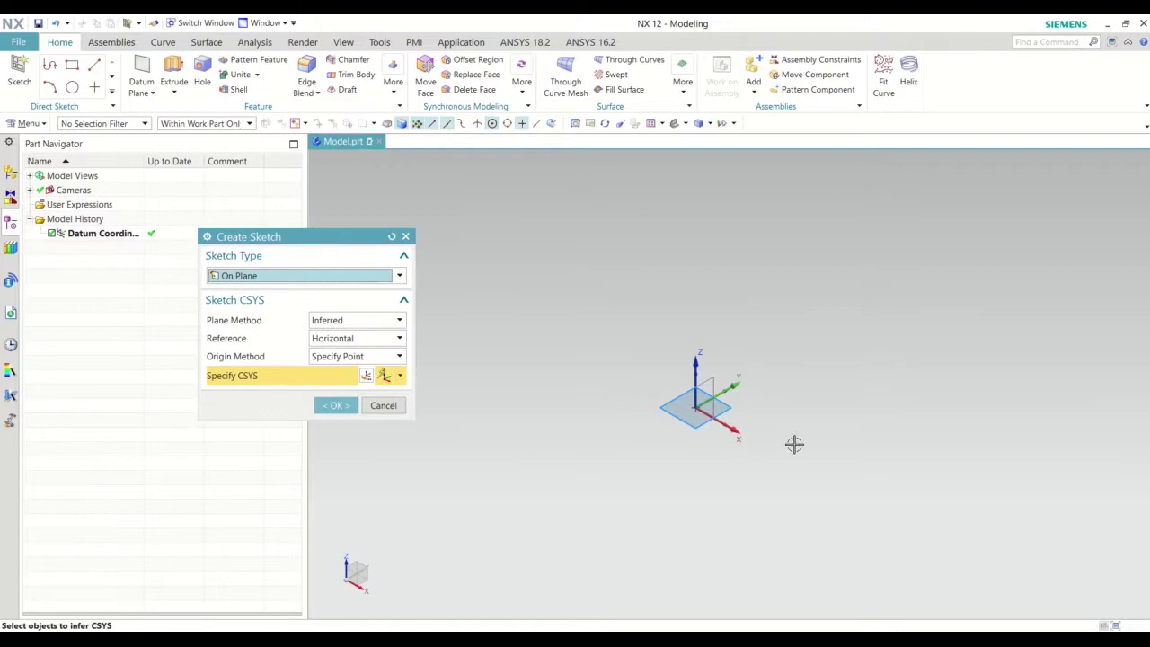
mouse_move(794, 444)
middle_down()
mouse_move(809, 440)
mouse_move(783, 422)
mouse_move(801, 447)
mouse_move(810, 440)
middle_up()
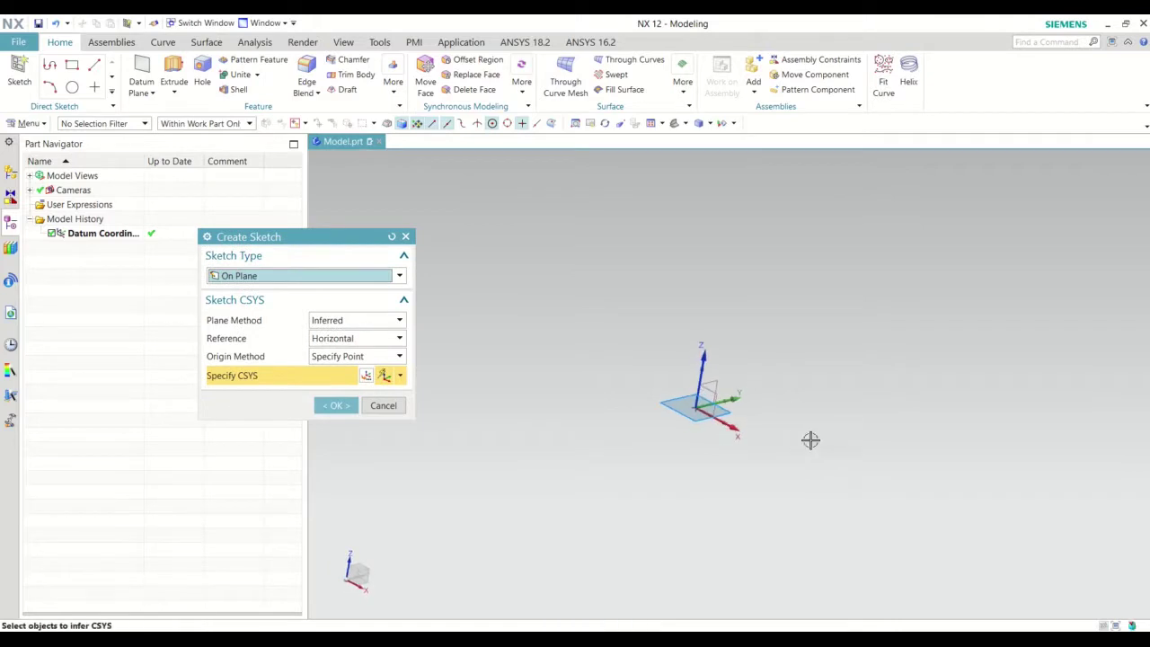
click(336, 406)
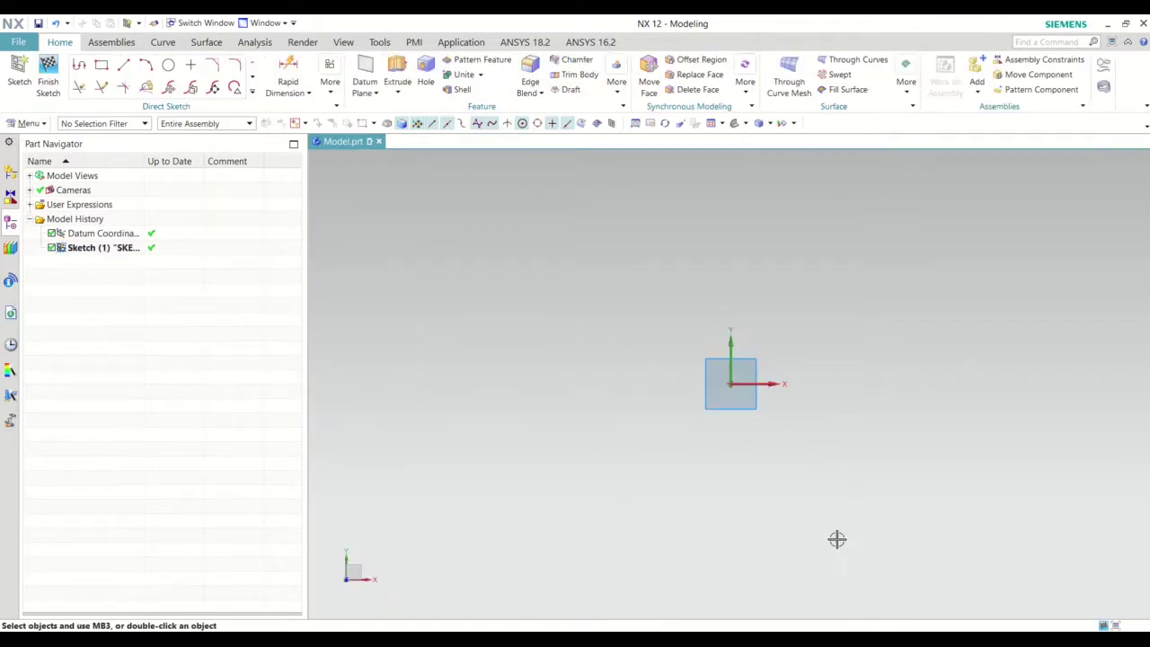
Draw a horizontal line along X and a vertical line along Y from the sketch origin.
mouse_move(837, 540)
shift+middle_down()
mouse_move(773, 524)
mouse_move(592, 430)
shift+middle_up()
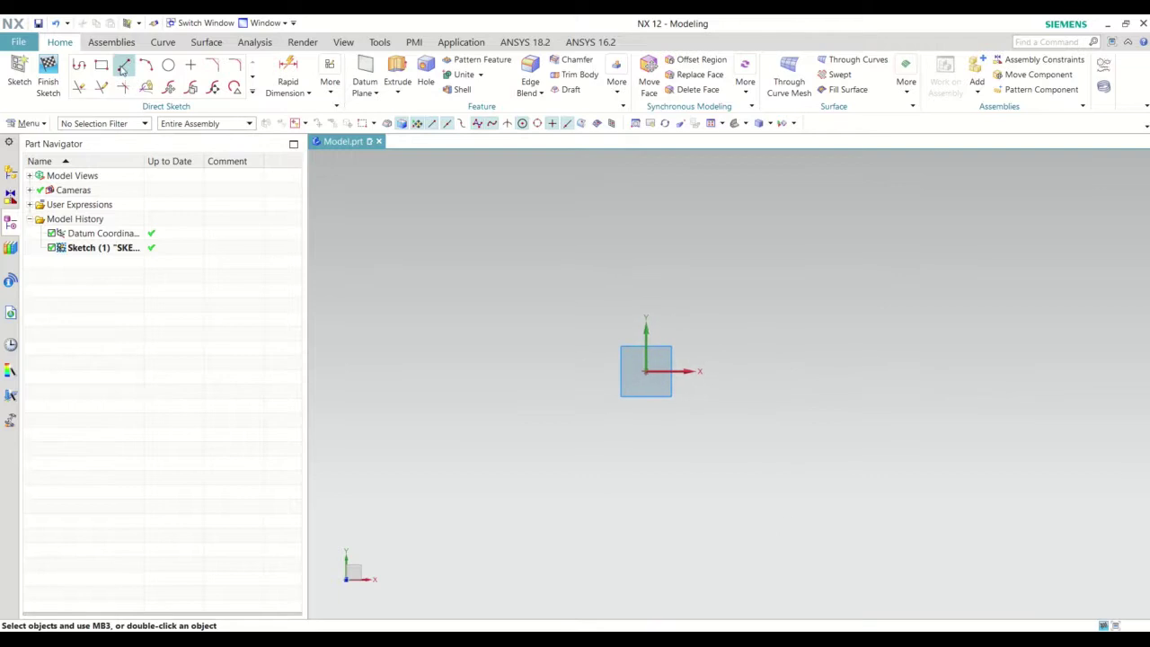
click(123, 68)
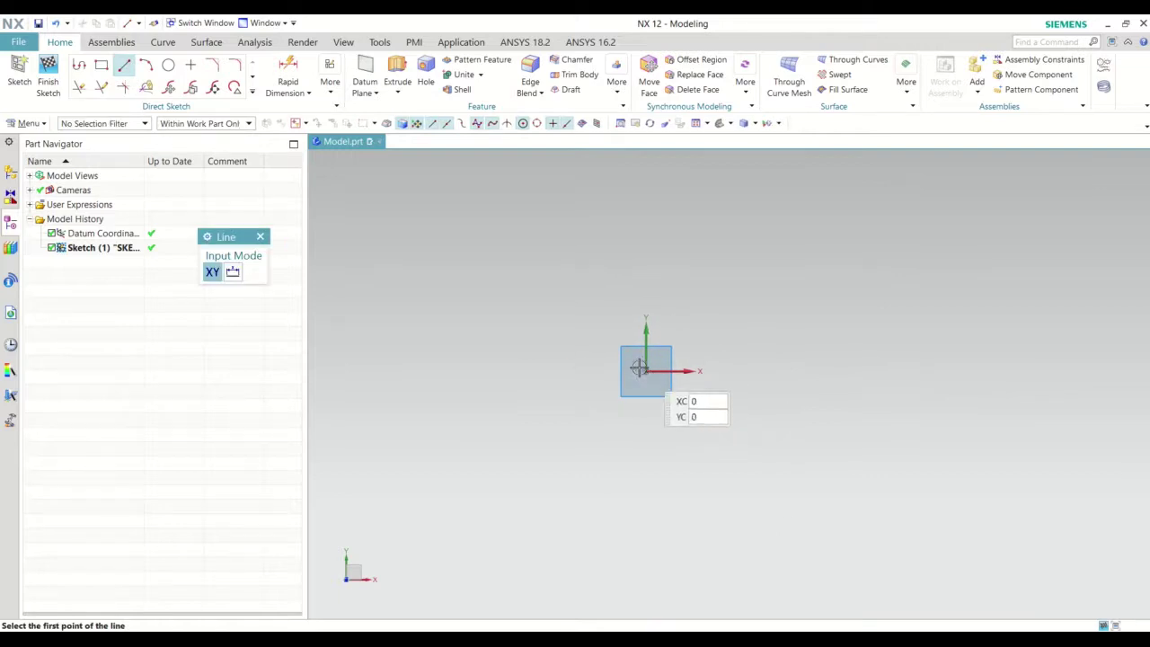
shift+middle_drag(545, 491, 493, 531)
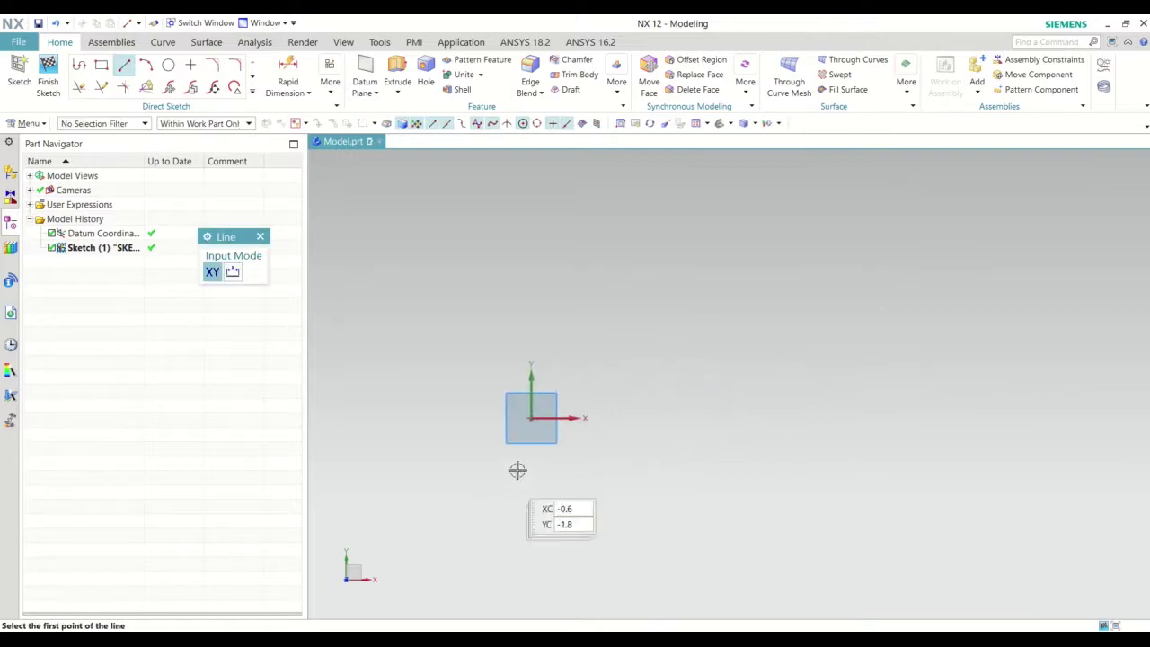
click(531, 418)
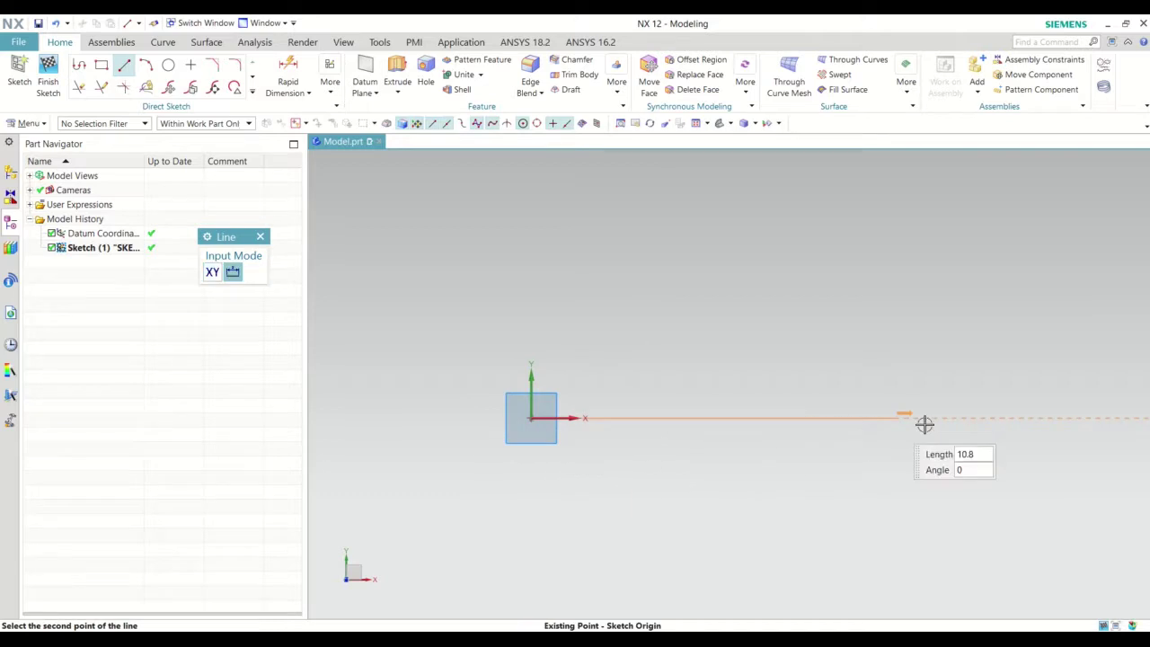
click(1119, 424)
shift+middle_drag(575, 422, 533, 466)
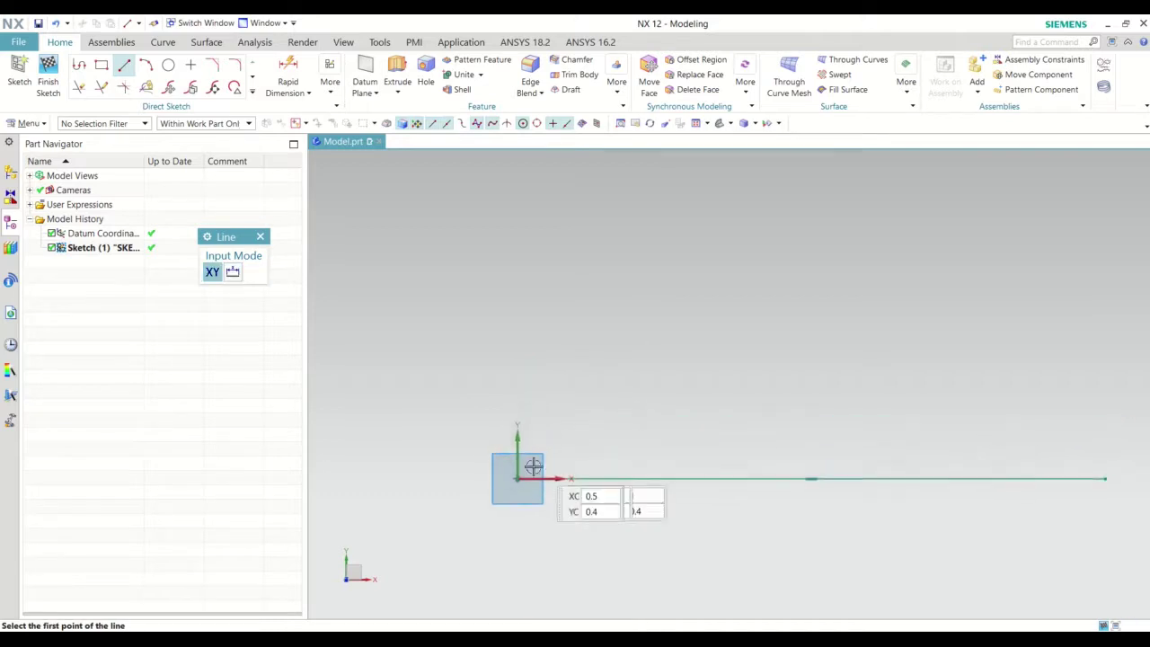
click(517, 477)
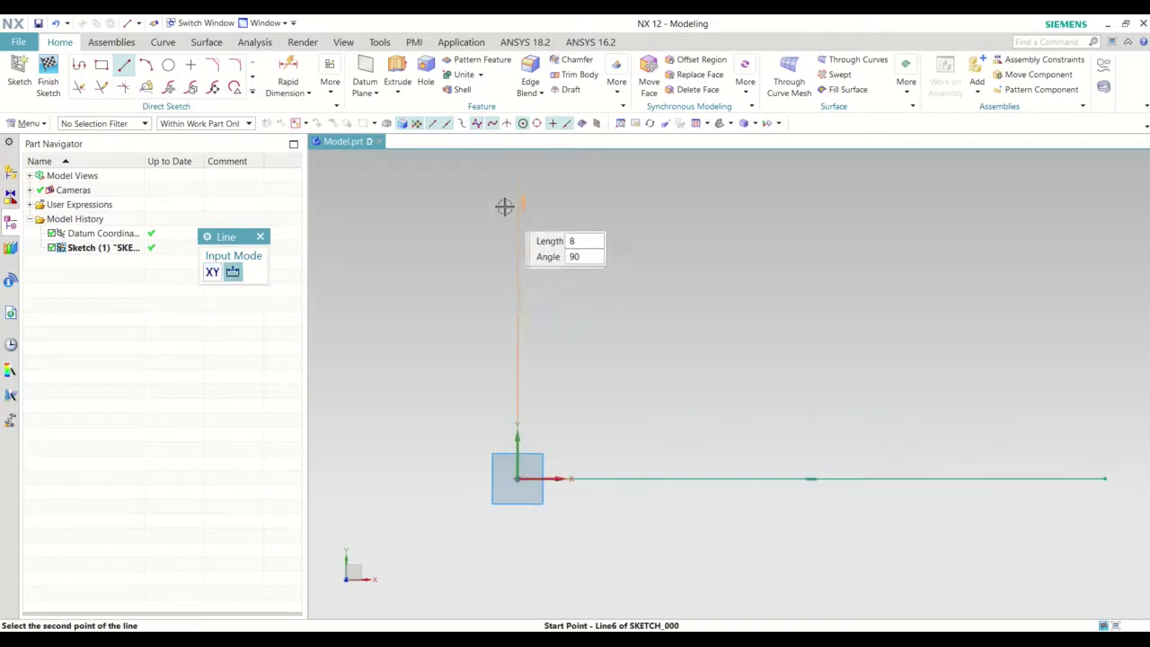
click(516, 163)
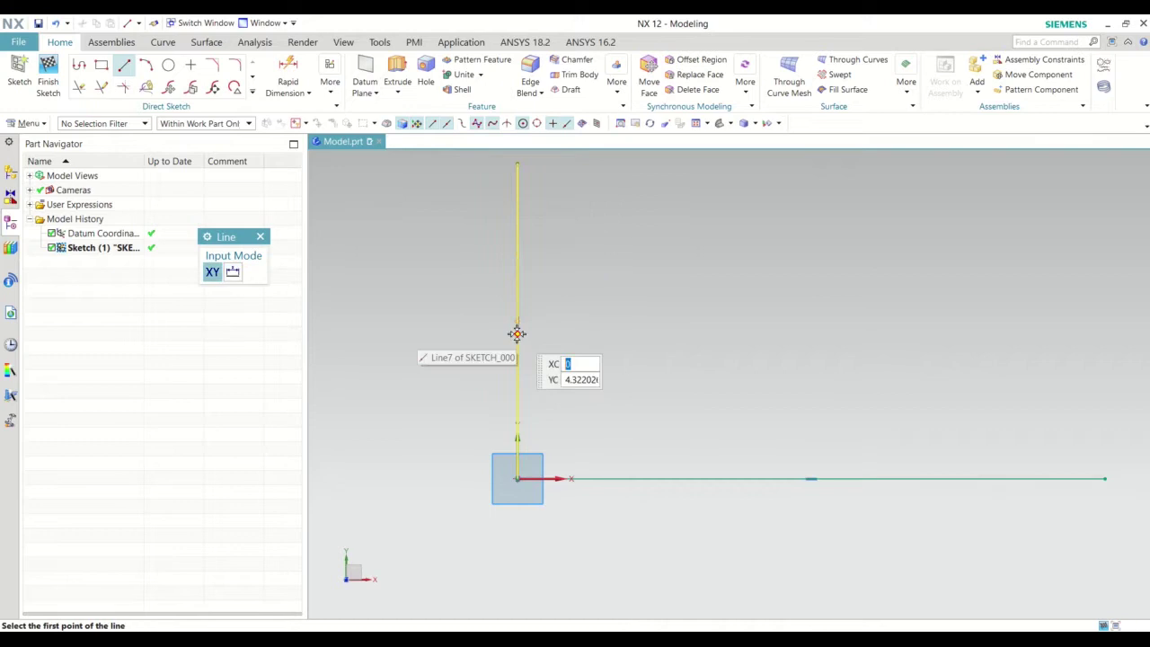
key(Escape)
Convert both the horizontal and vertical lines into reference lines.
right_click(702, 480)
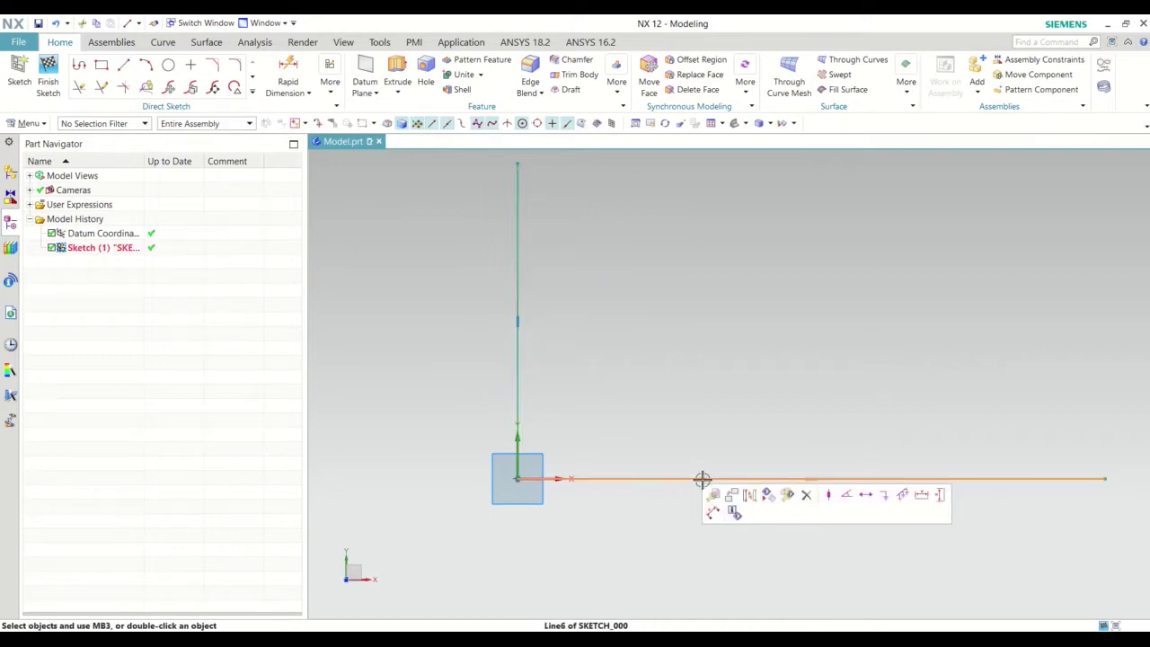
click(766, 495)
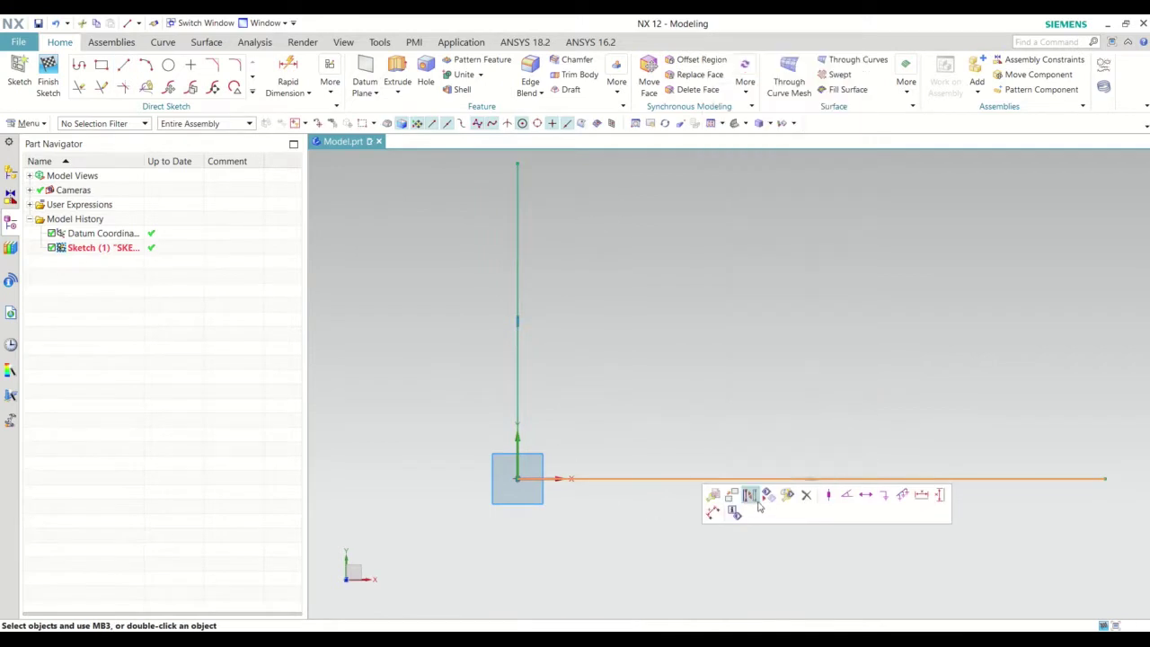
right_click(513, 364)
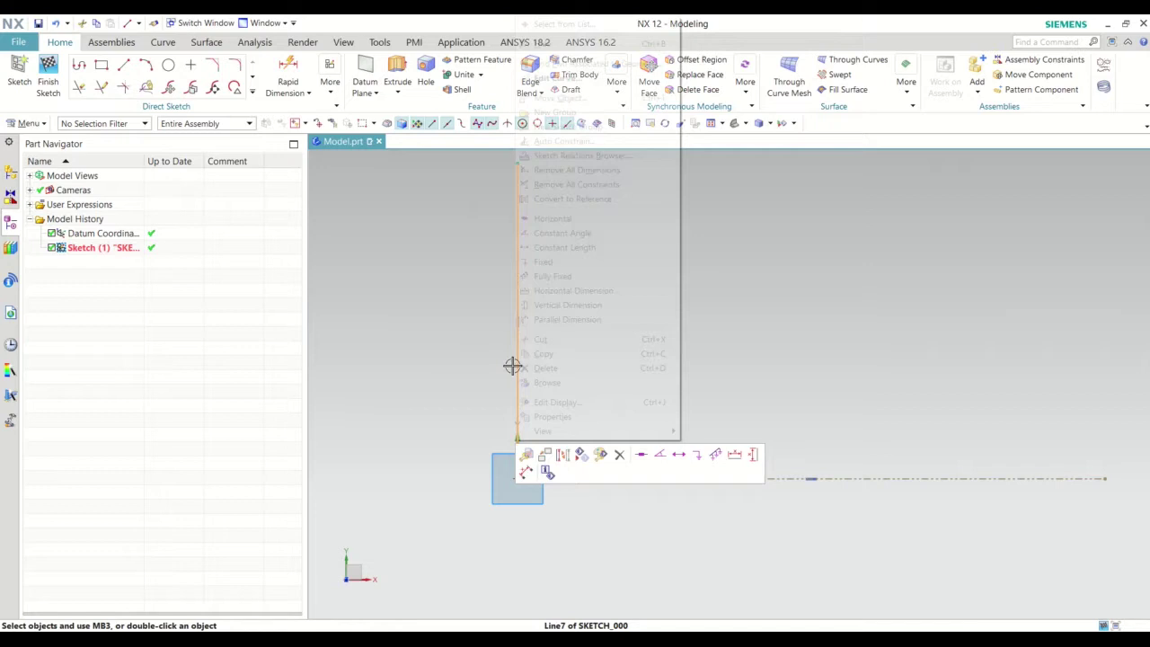
click(566, 456)
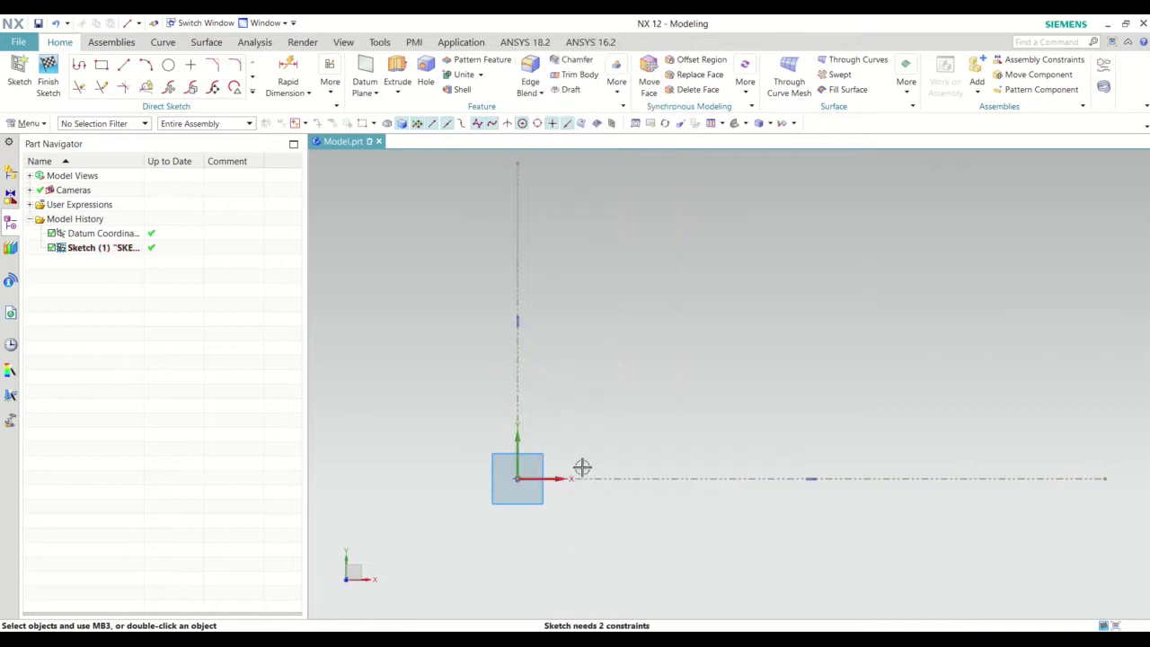
Draw a short vertical line and a short bottom line starting at the origin.
click(125, 68)
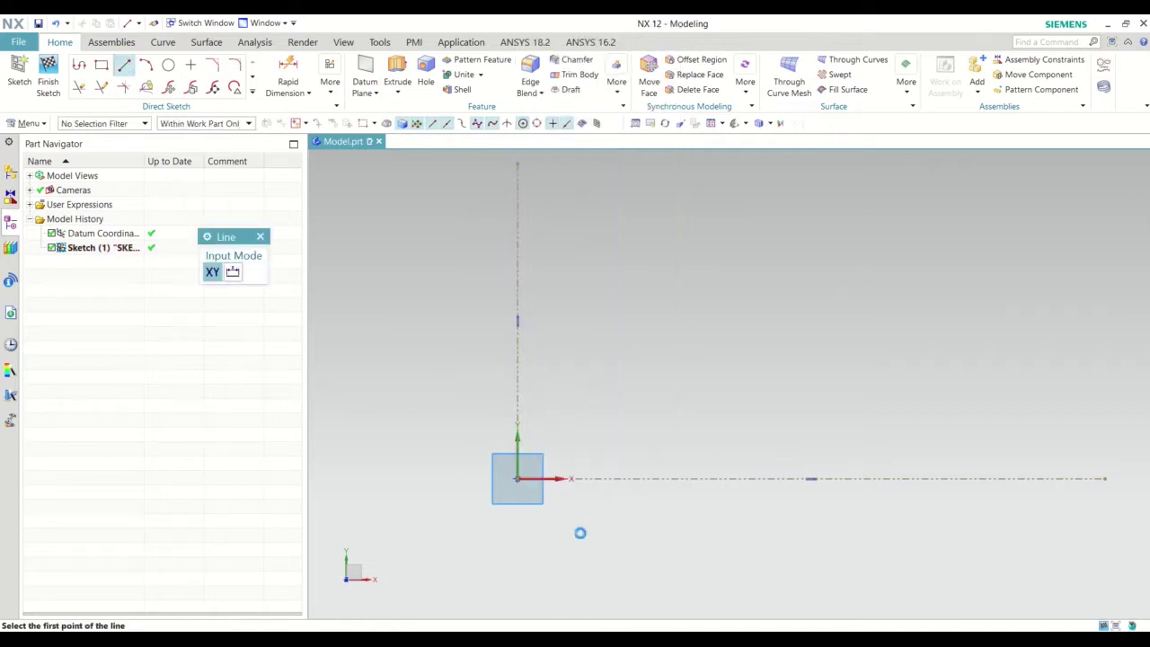
click(517, 478)
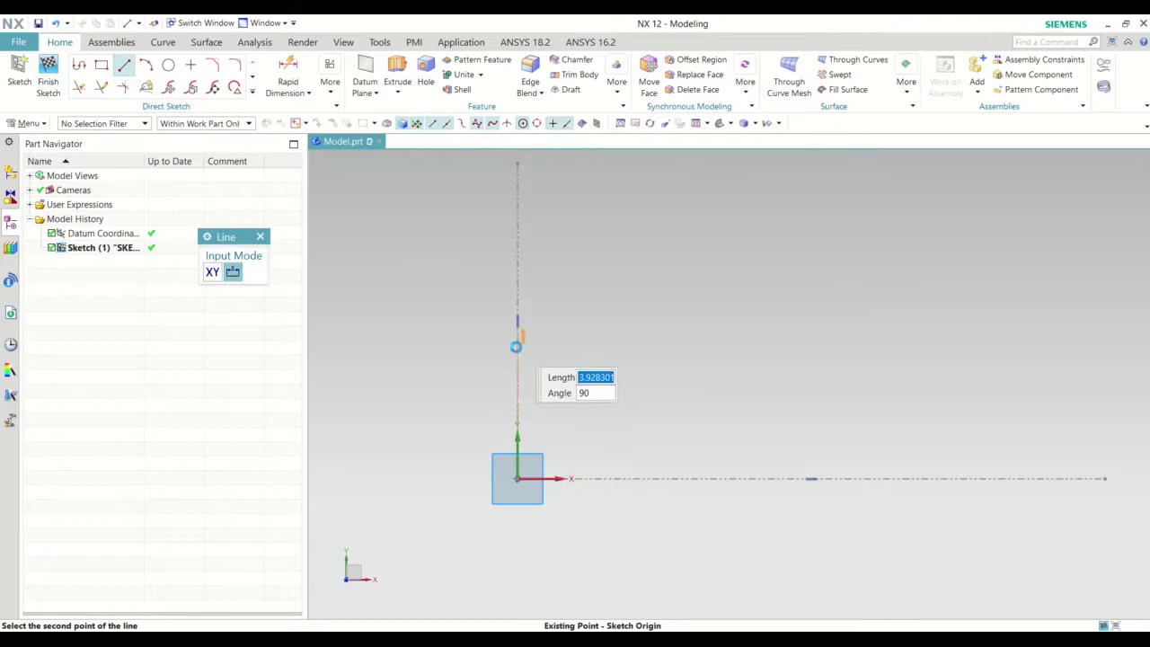
click(516, 347)
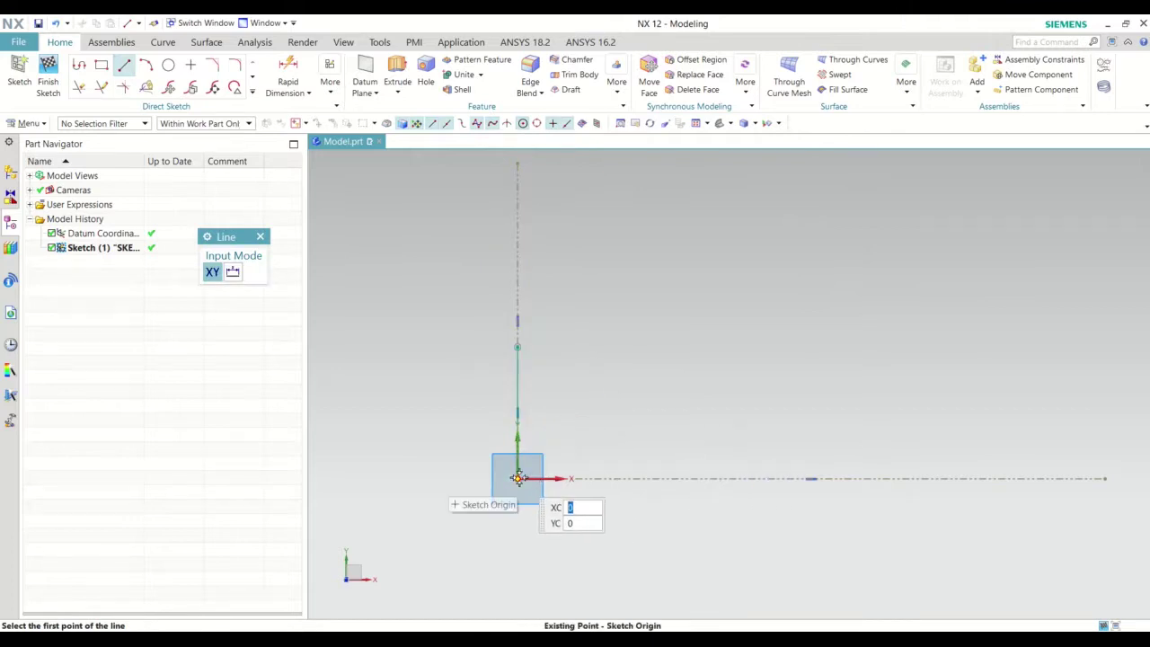
click(519, 479)
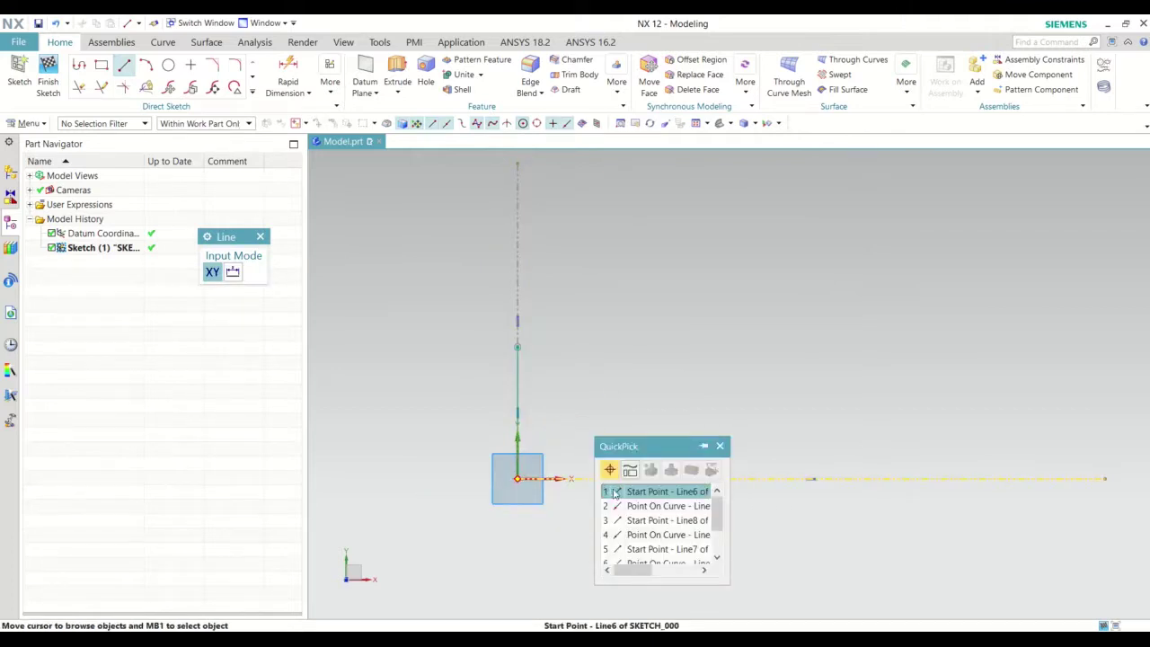
click(637, 494)
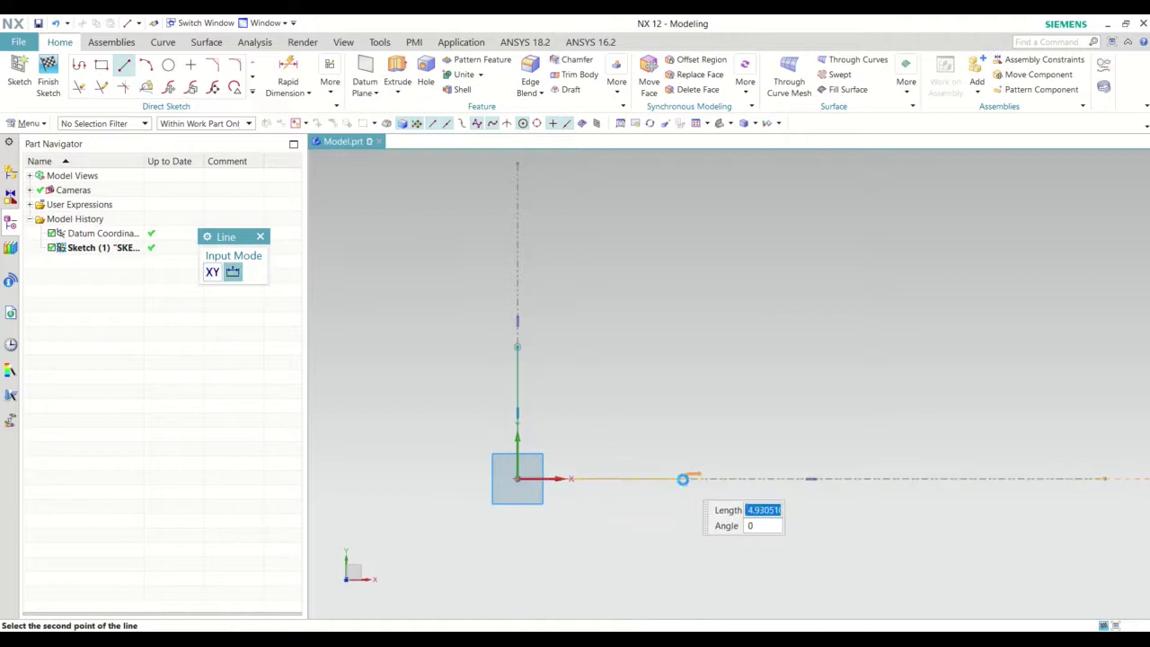
click(685, 478)
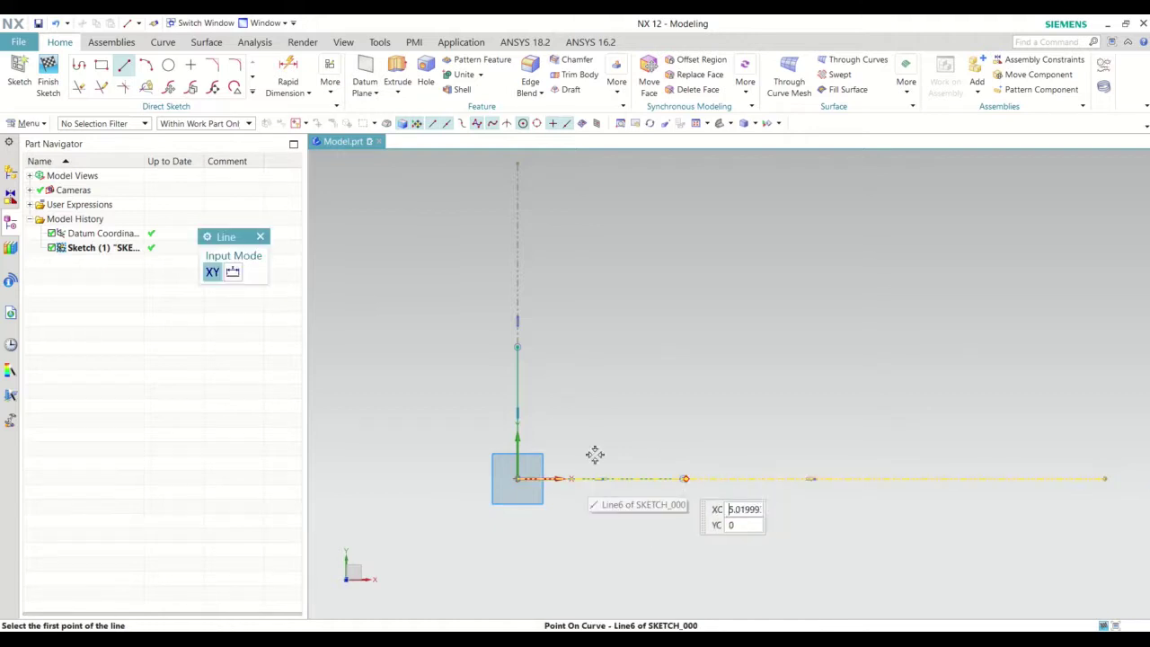
click(518, 347)
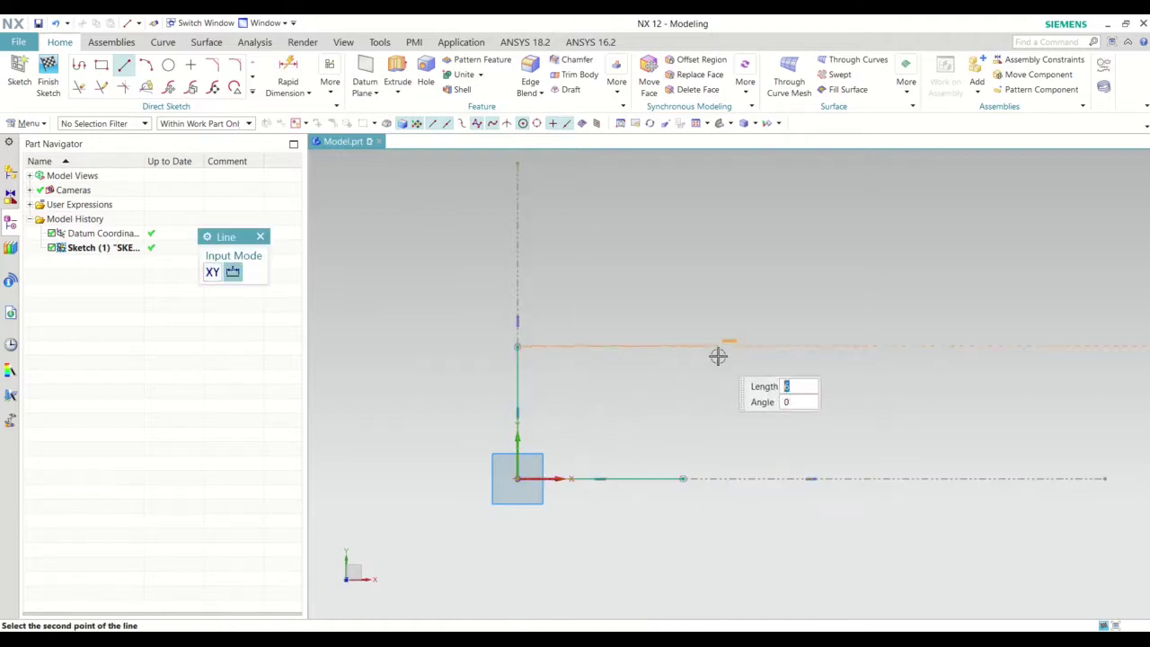
key(Escape)
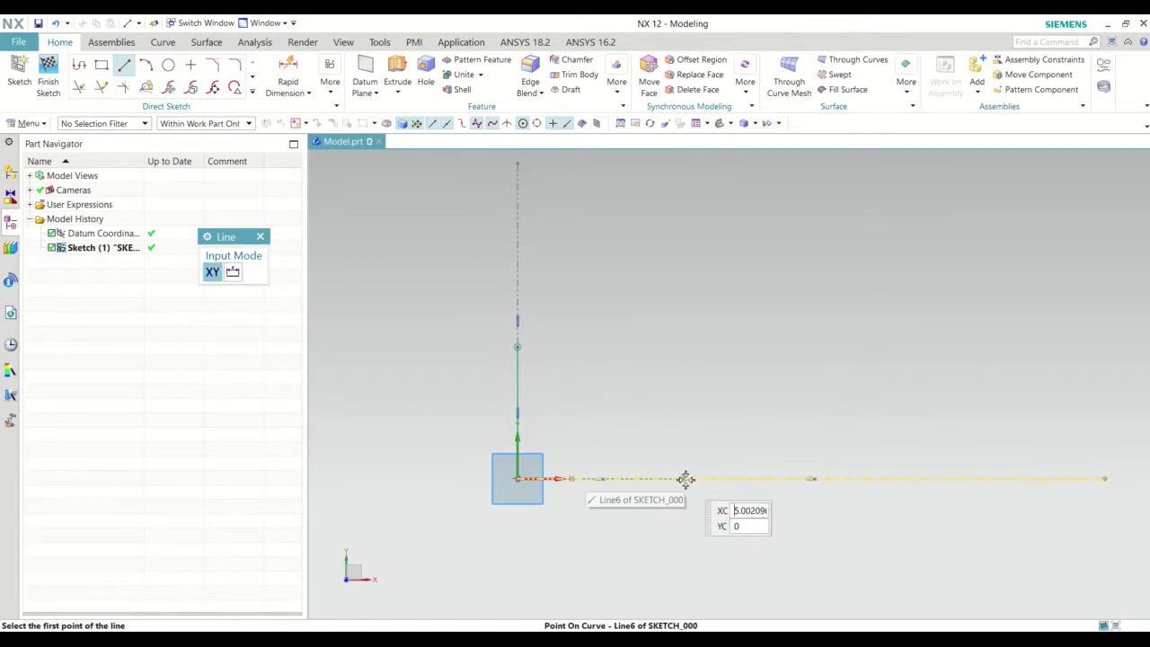
Draw the top horizontal line and a right vertical line crossing both horizontals.
click(516, 347)
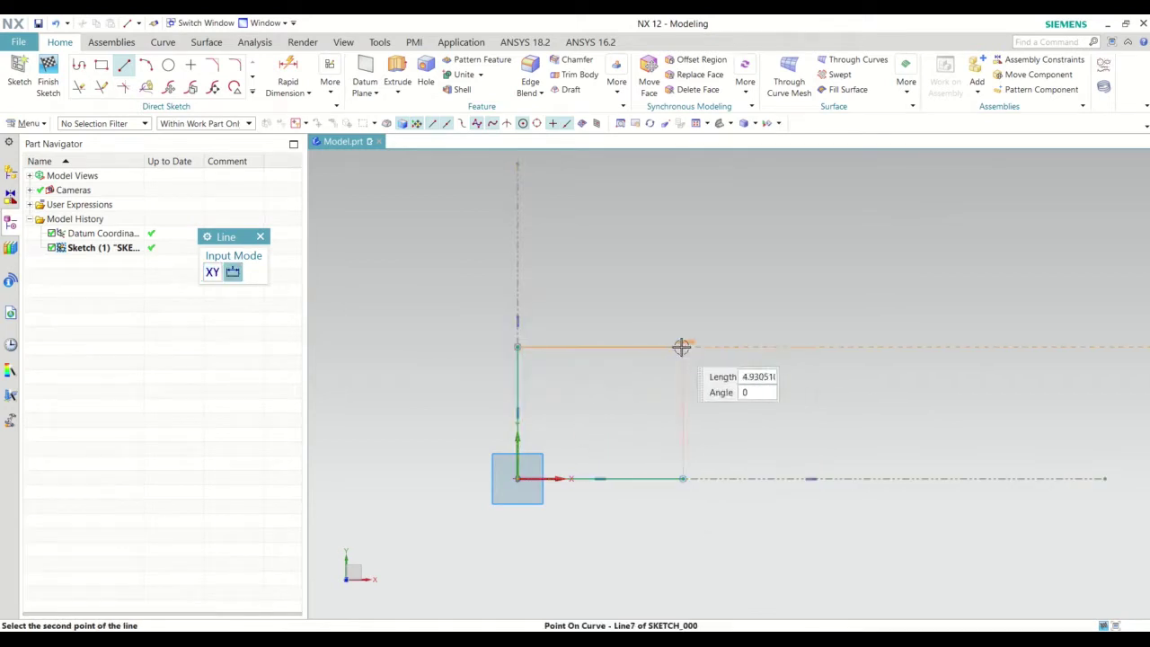
click(782, 347)
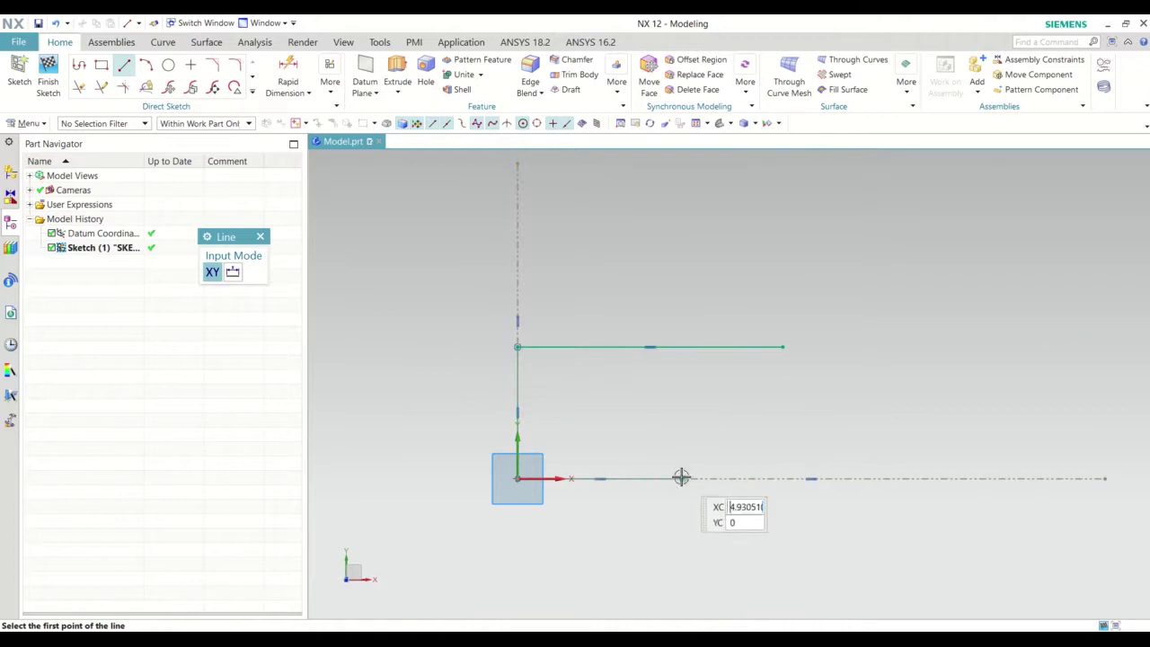
click(672, 263)
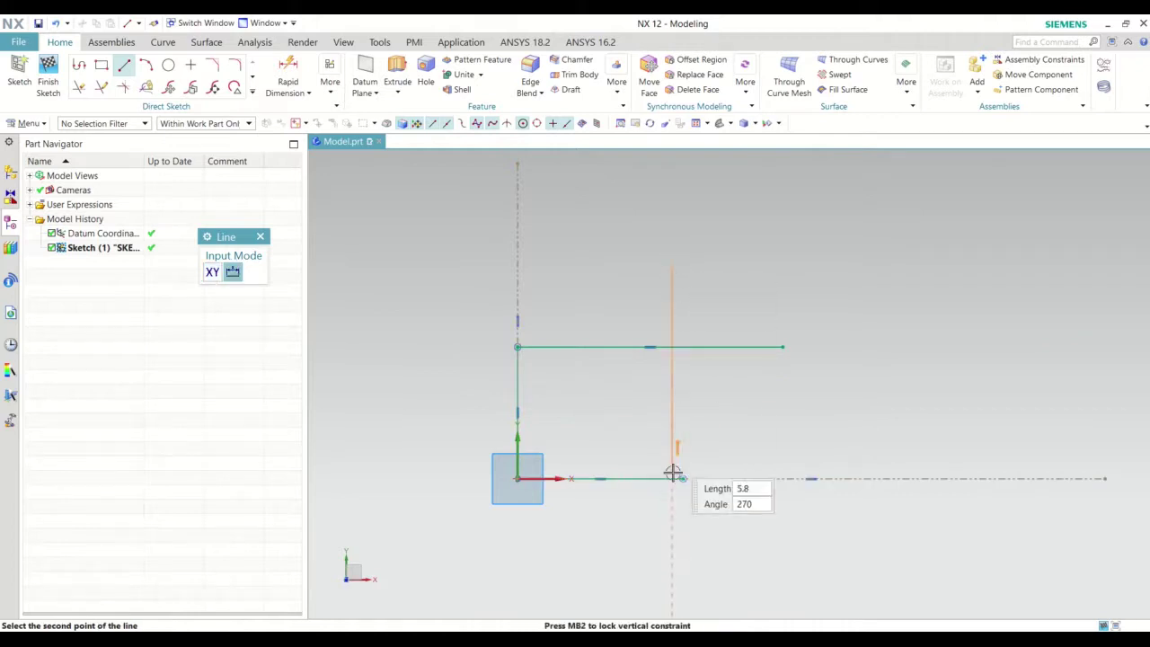
click(673, 529)
Quick Trim the overhanging line ends to leave a closed rectangle.
click(79, 86)
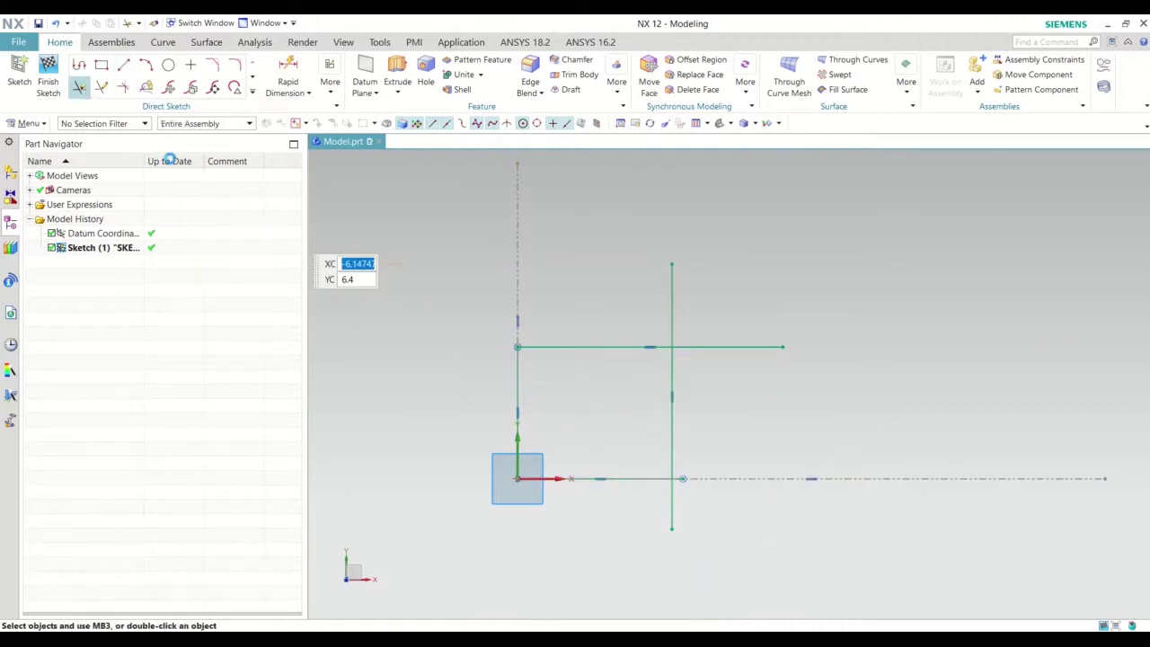
click(681, 478)
click(675, 521)
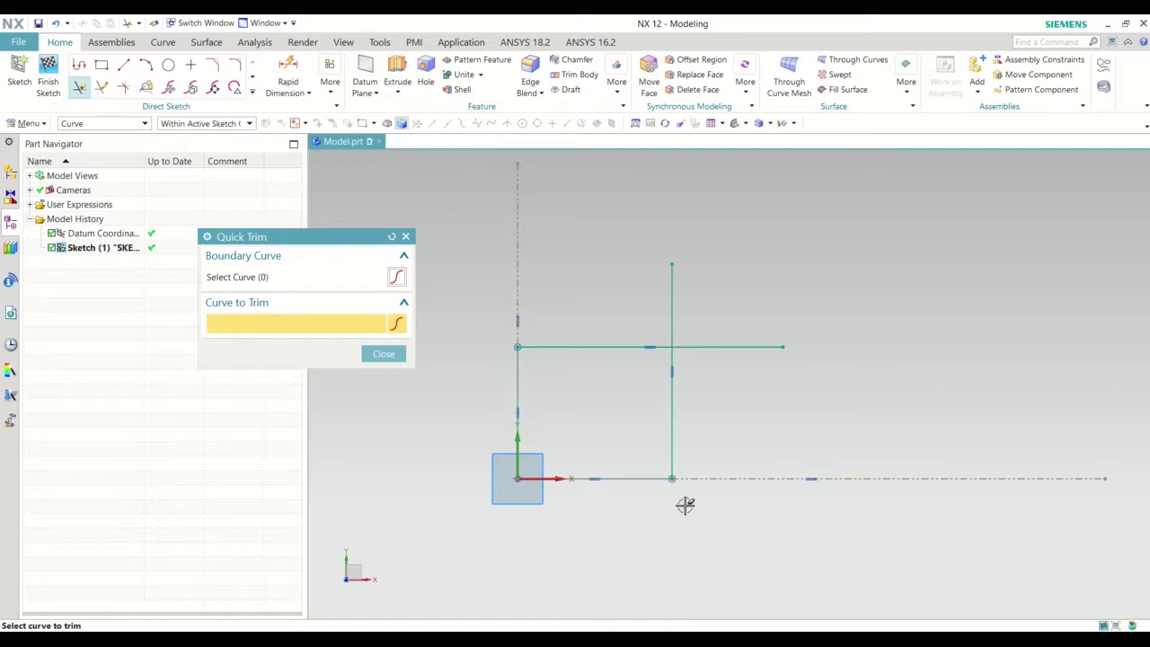
click(672, 326)
click(703, 348)
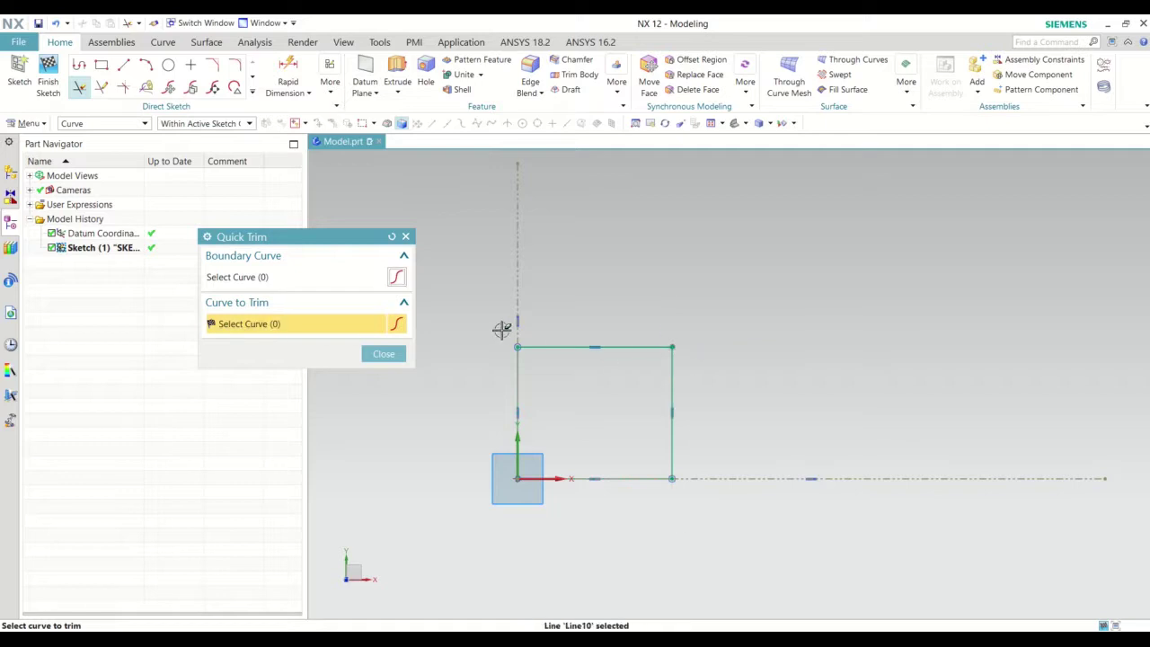
key(Escape)
scroll(510, 441, up, 2)
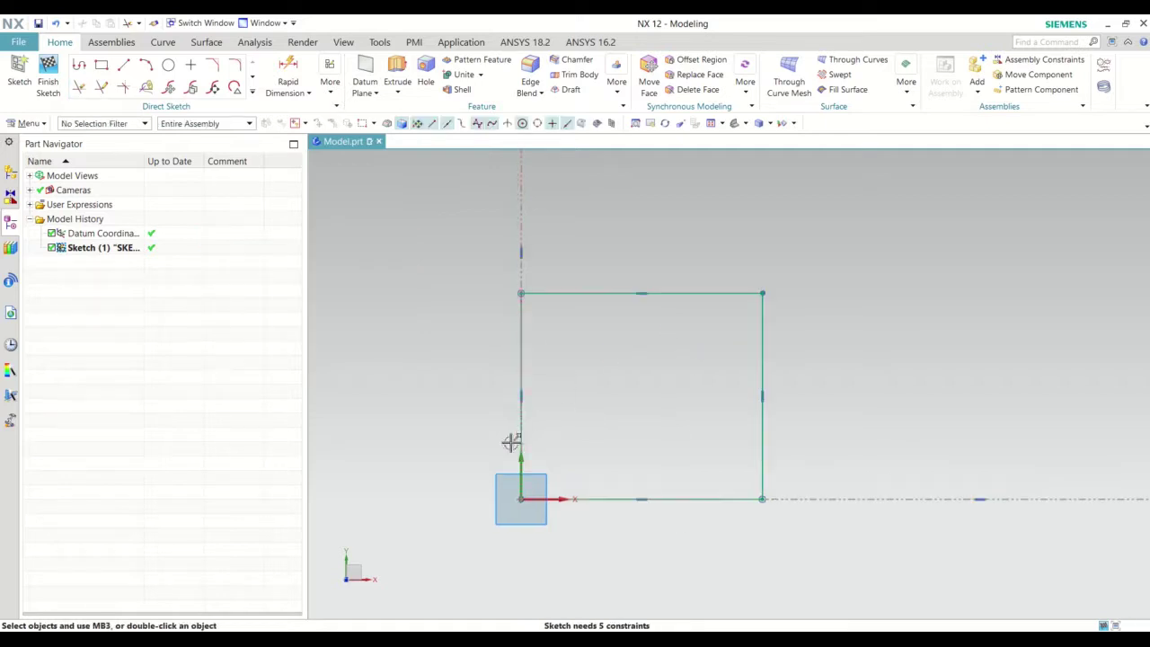
Draw an arc from the rectangle's left edge to its bottom edge at the lower-left corner.
click(147, 67)
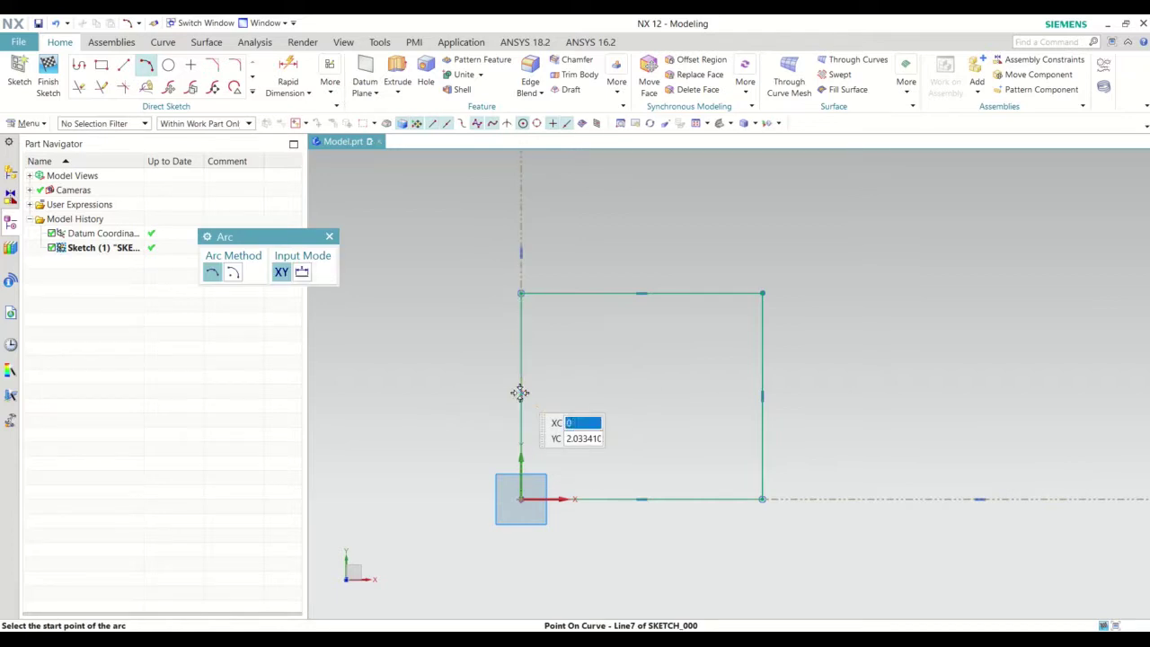
click(521, 393)
click(626, 499)
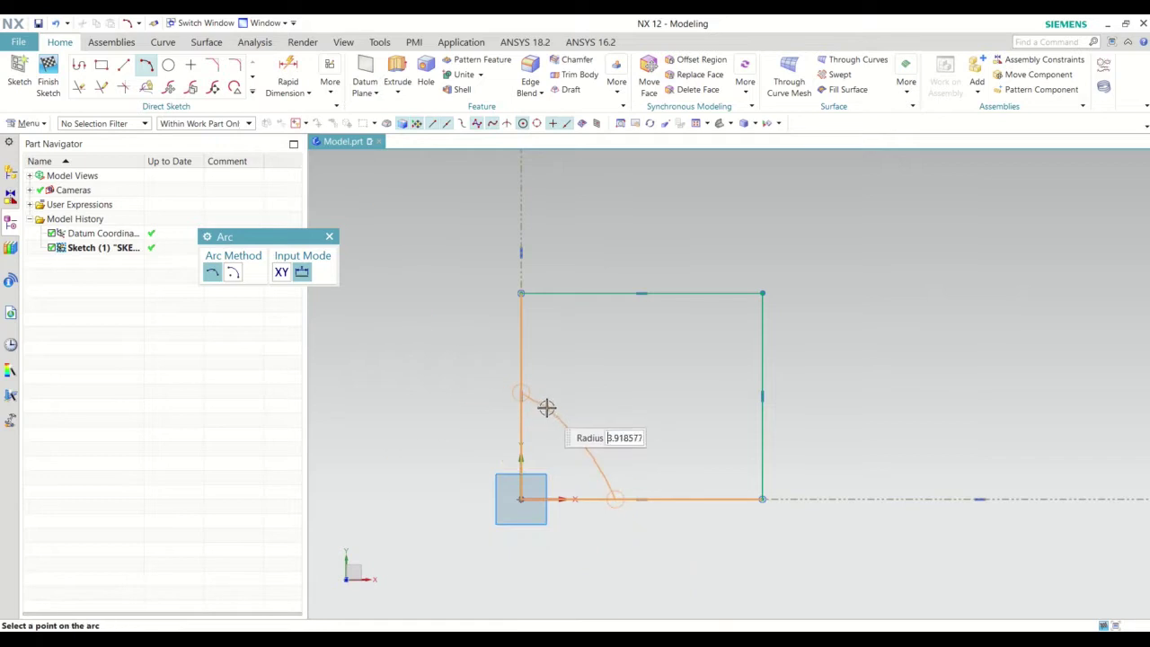
click(555, 404)
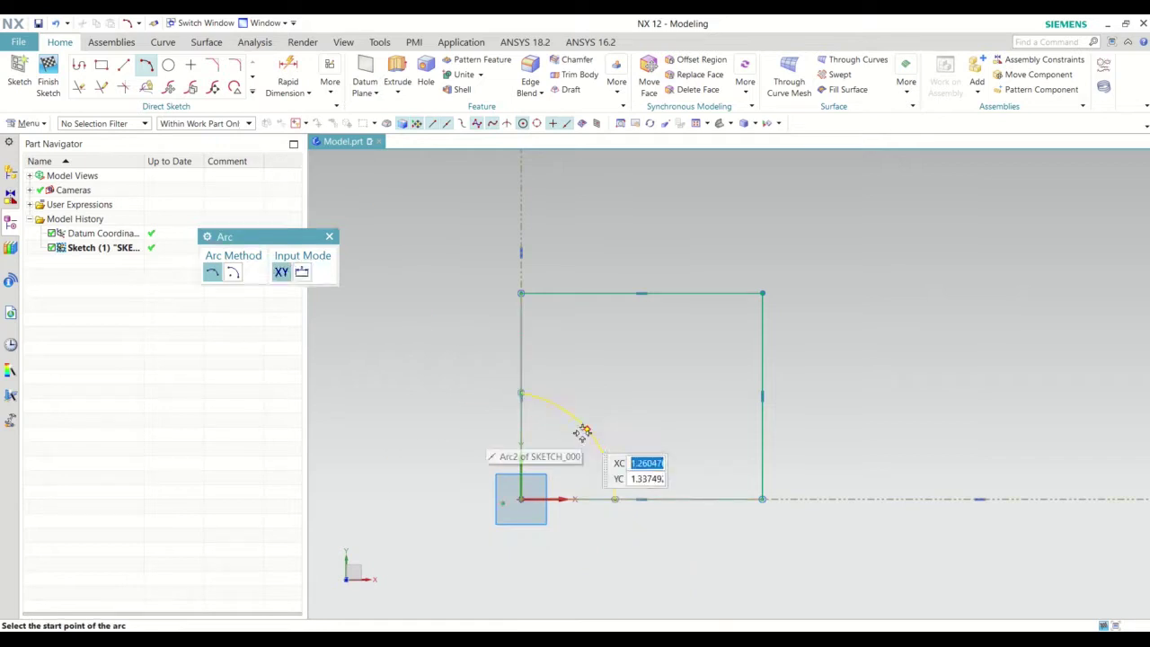
key(Escape)
Trim away the straight corner segments inside the arc.
click(79, 88)
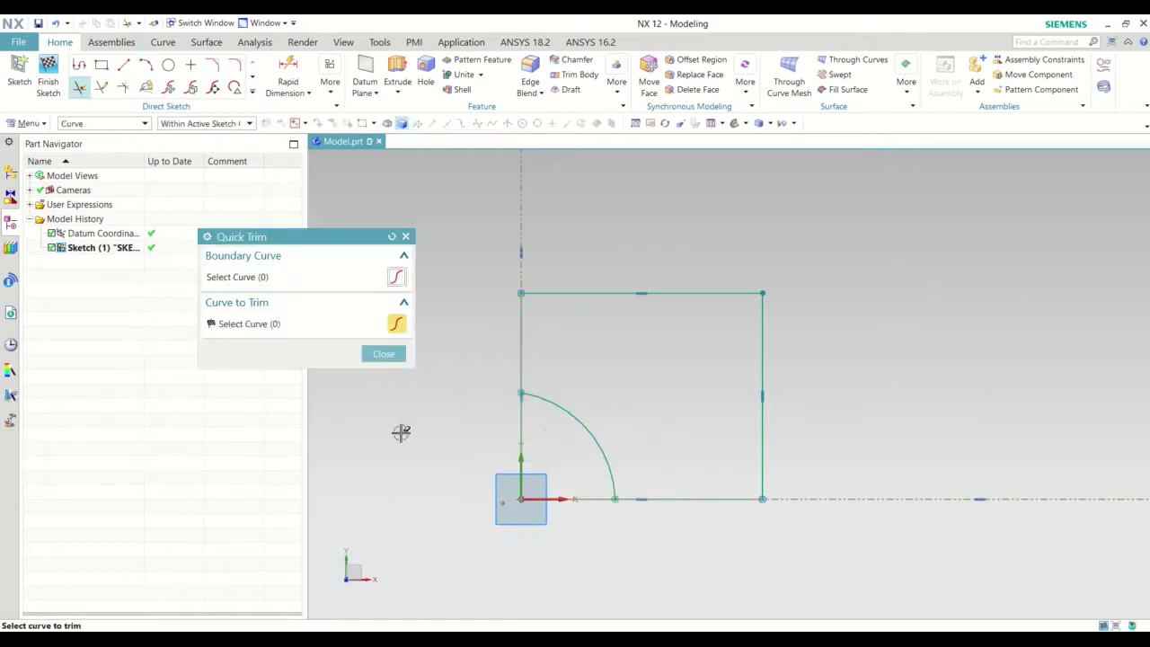
click(520, 425)
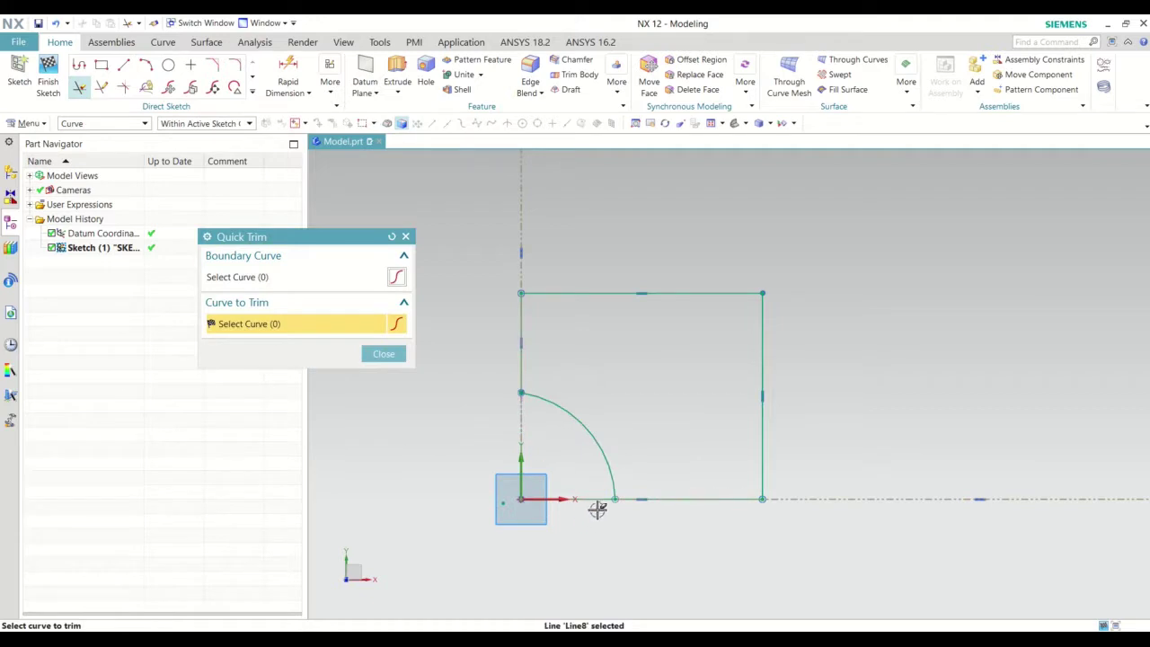
scroll(598, 510, up, 3)
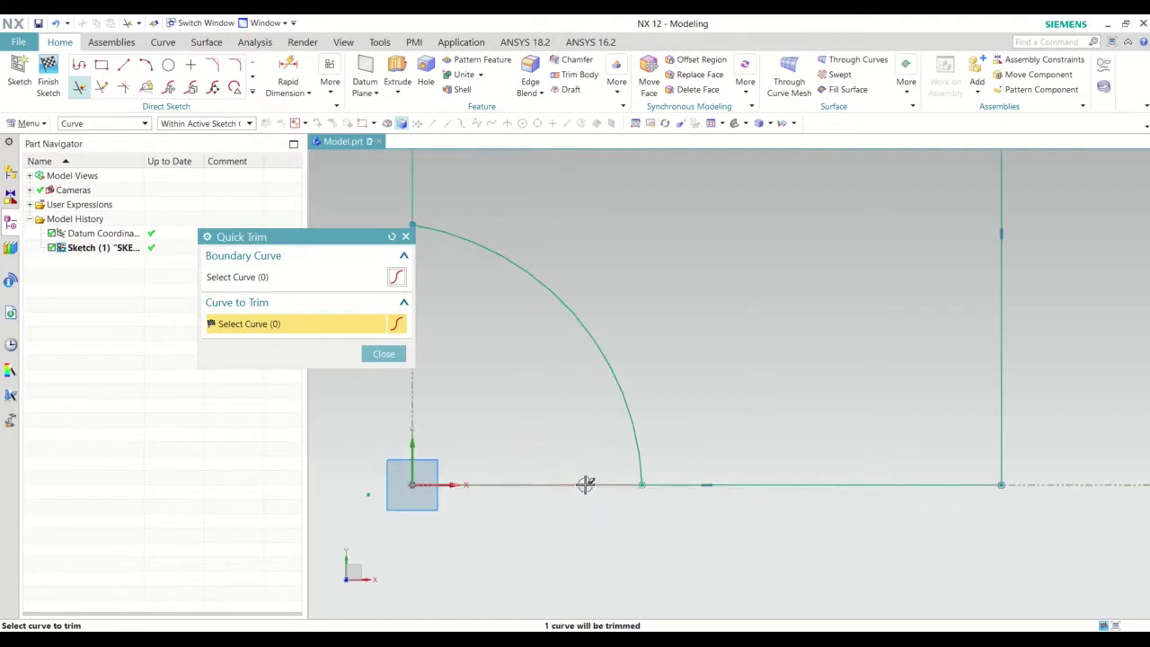
scroll(630, 517, down, 1)
scroll(652, 523, down, 2)
scroll(660, 510, down, 1)
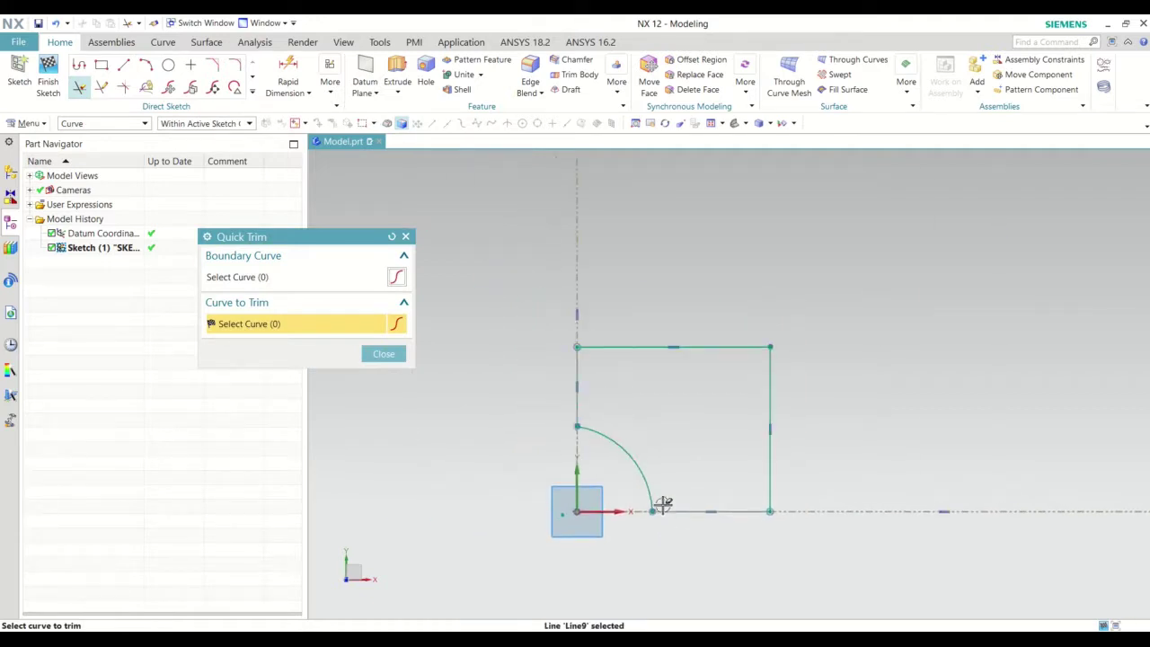
key(Escape)
scroll(602, 477, down, 1)
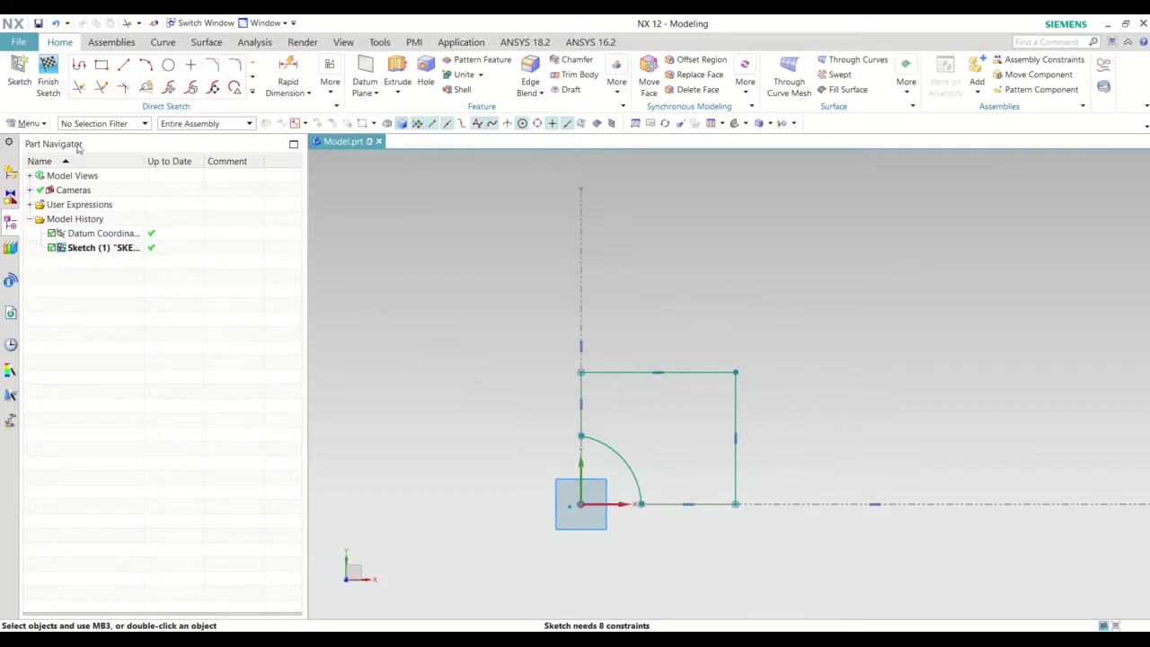
Draw a helper line above the rectangle and extend the right edge up to it.
scroll(755, 344, up, 2)
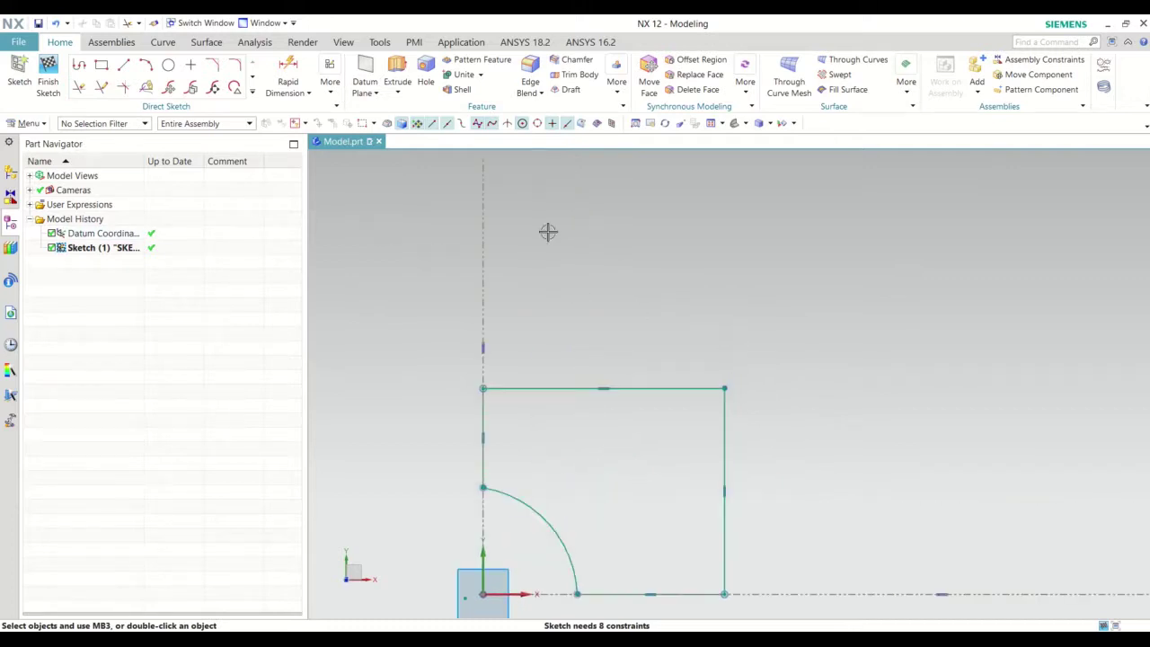
click(121, 68)
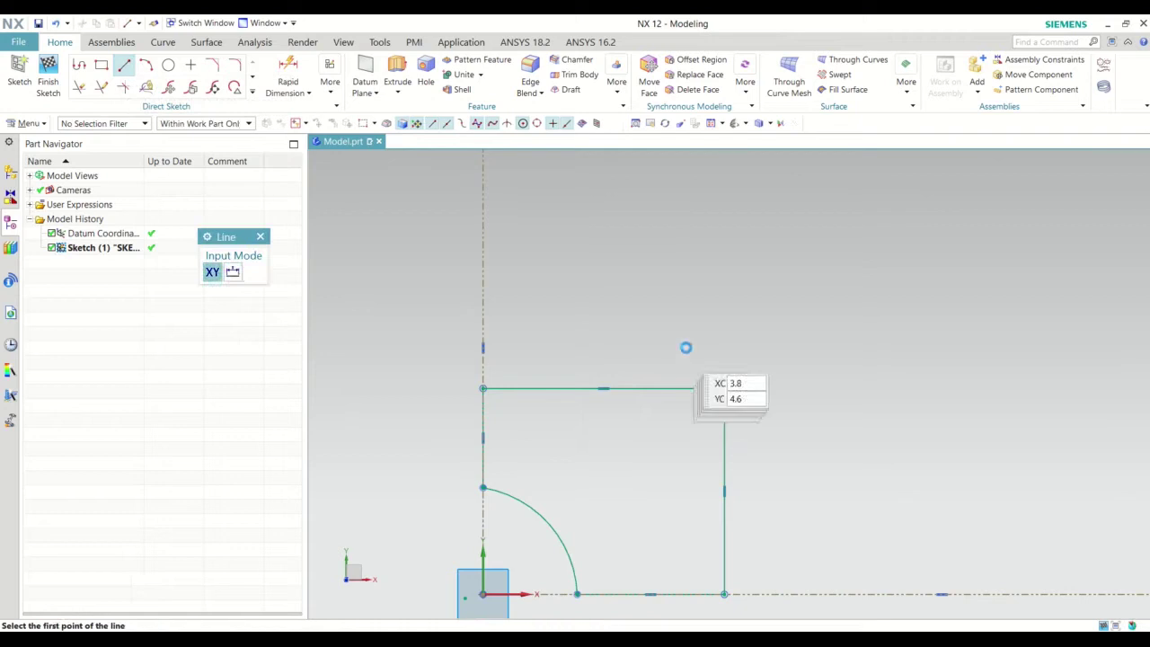
click(685, 342)
click(835, 342)
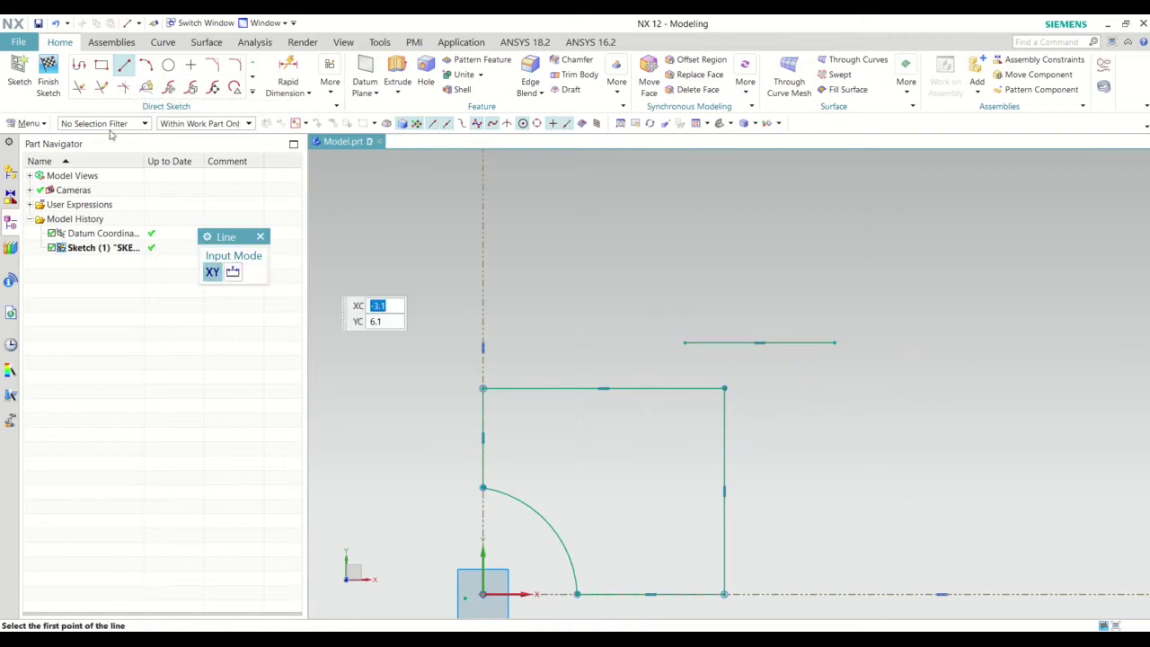
click(100, 88)
click(724, 447)
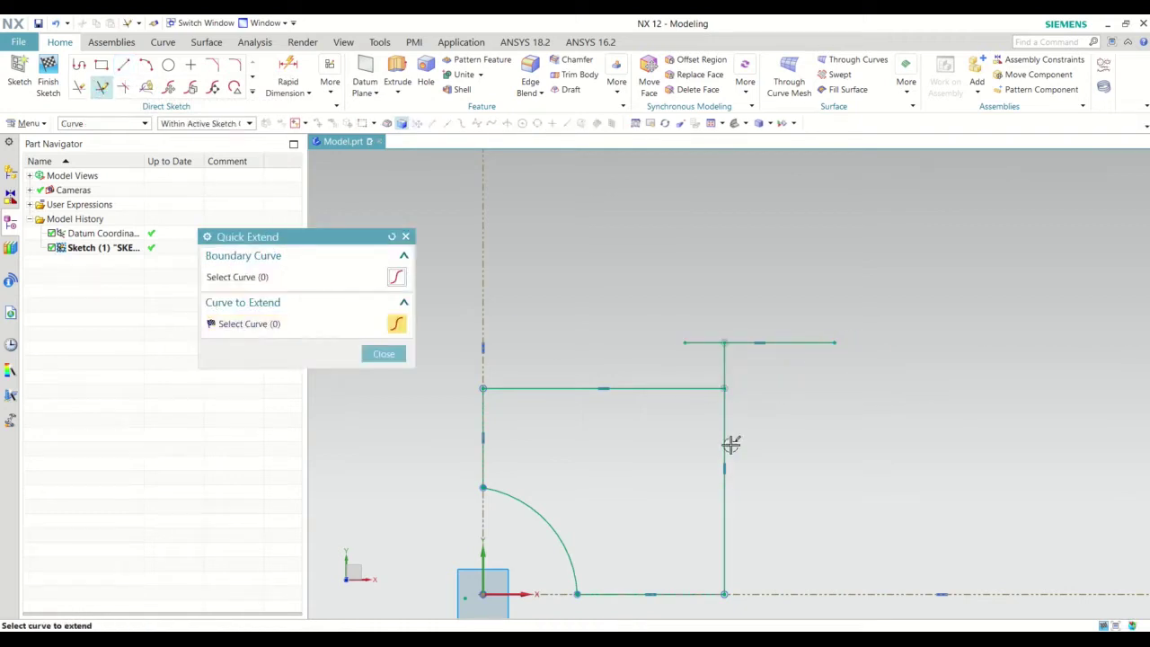
Trim the helper line away completely, then start Rapid Dimension.
click(79, 87)
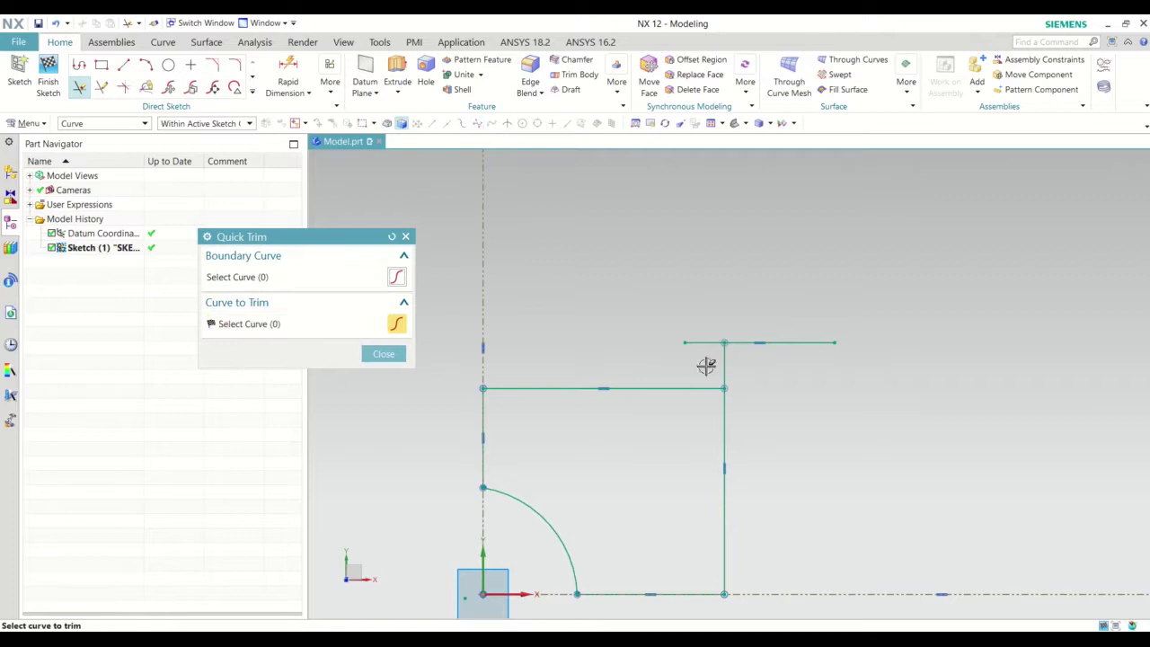
click(705, 342)
click(765, 342)
key(Escape)
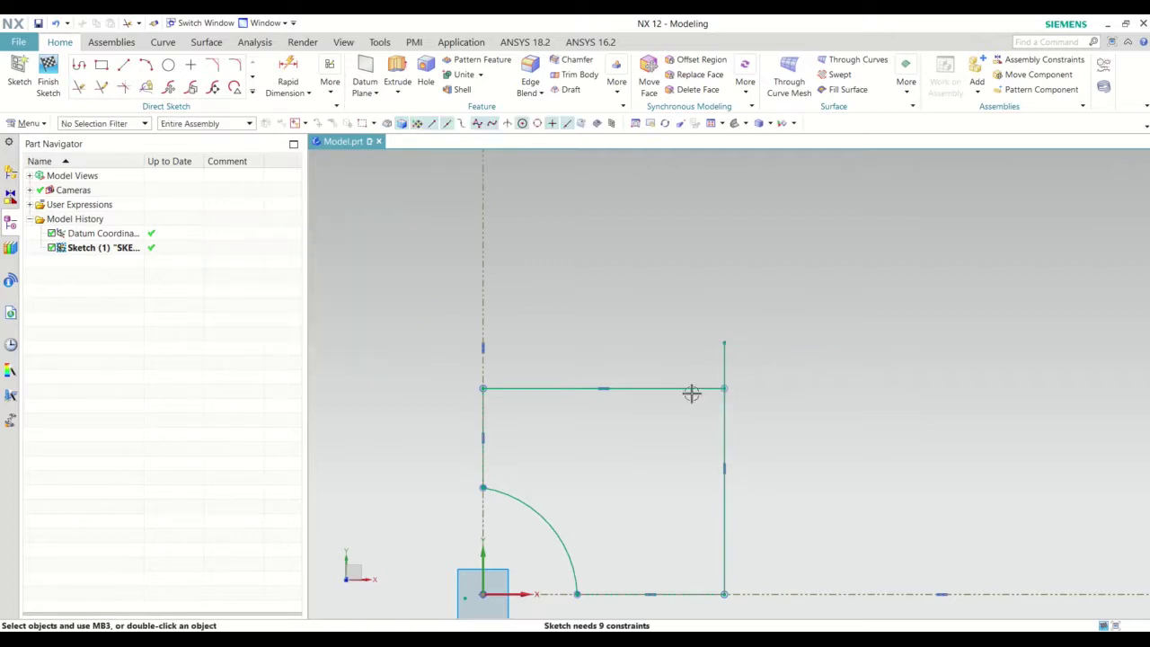
scroll(689, 399, down, 3)
scroll(710, 480, up, 1)
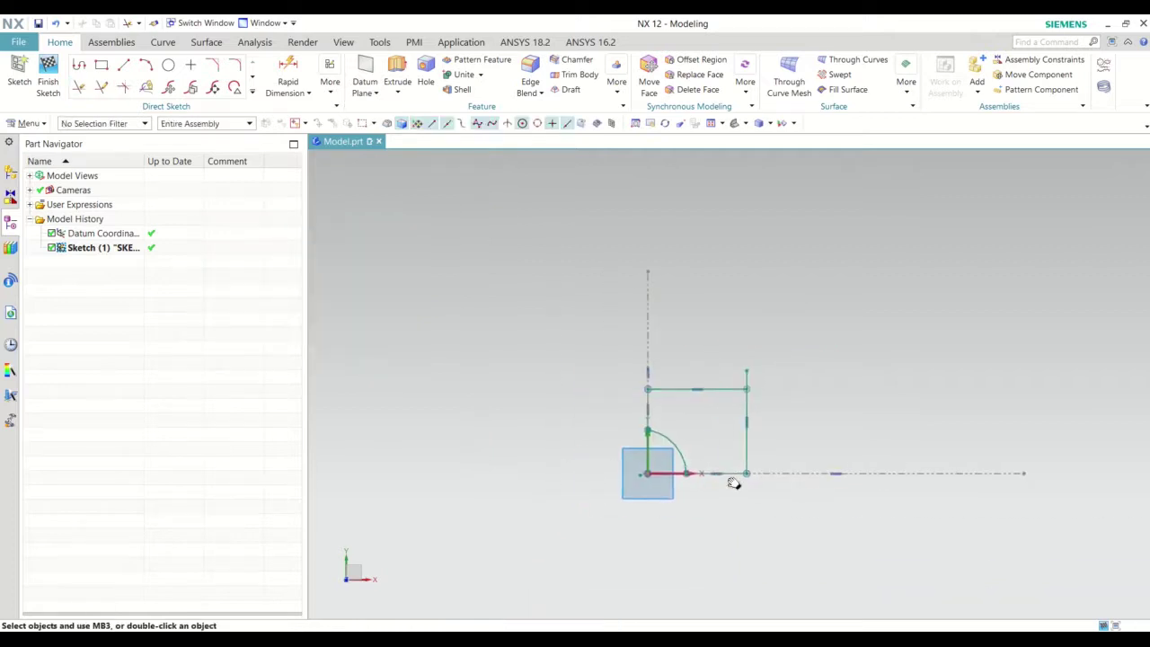
scroll(720, 486, up, 1)
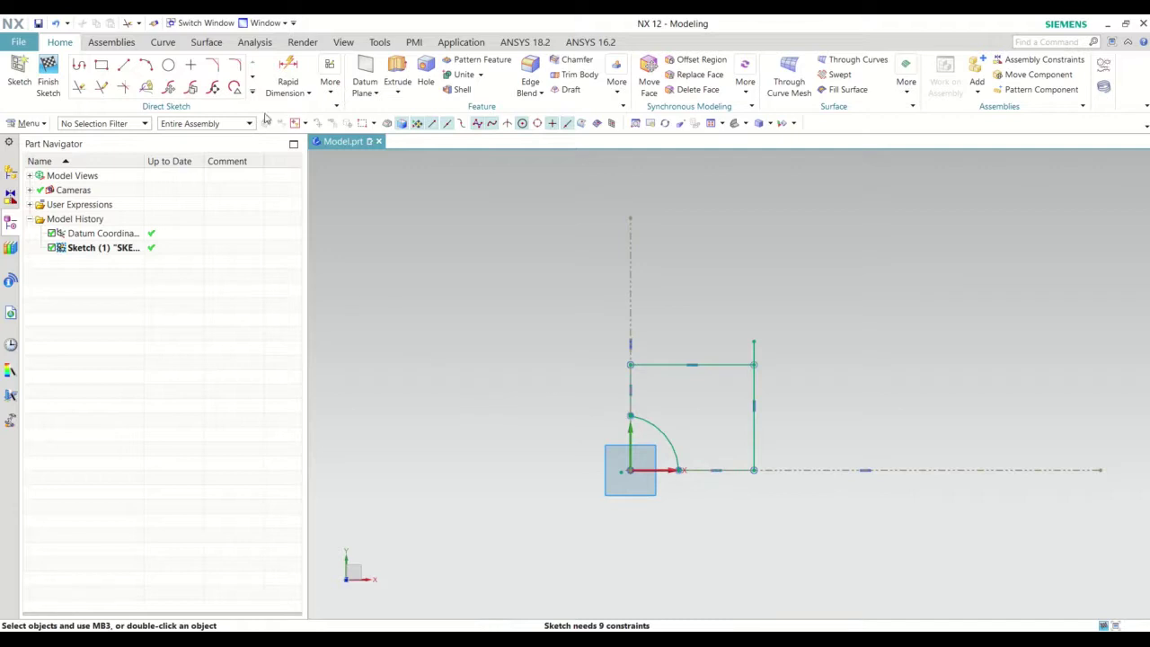
click(309, 92)
click(305, 109)
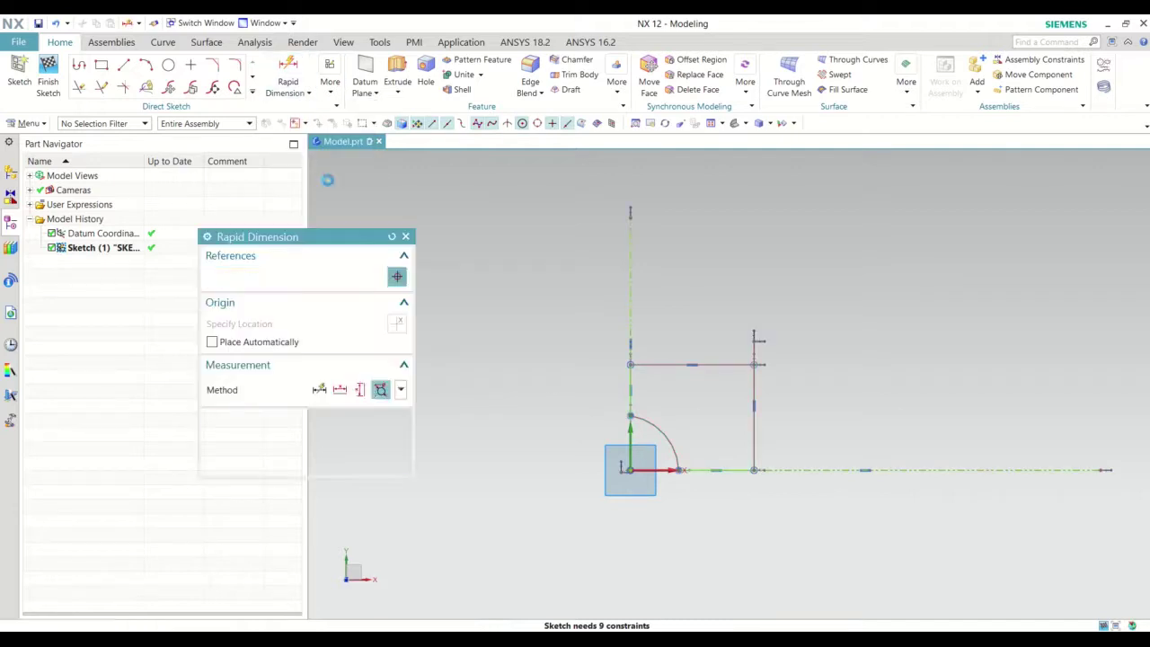
Add a vertical dimension of 6 from the top edge to the origin.
click(359, 390)
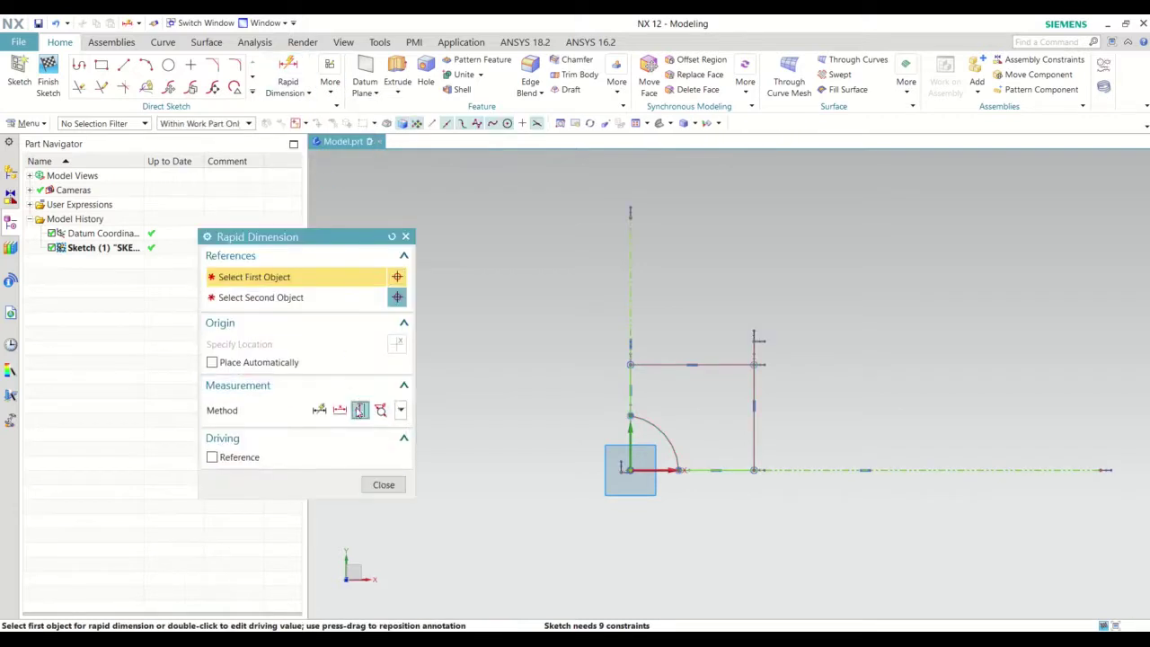
click(628, 364)
click(630, 469)
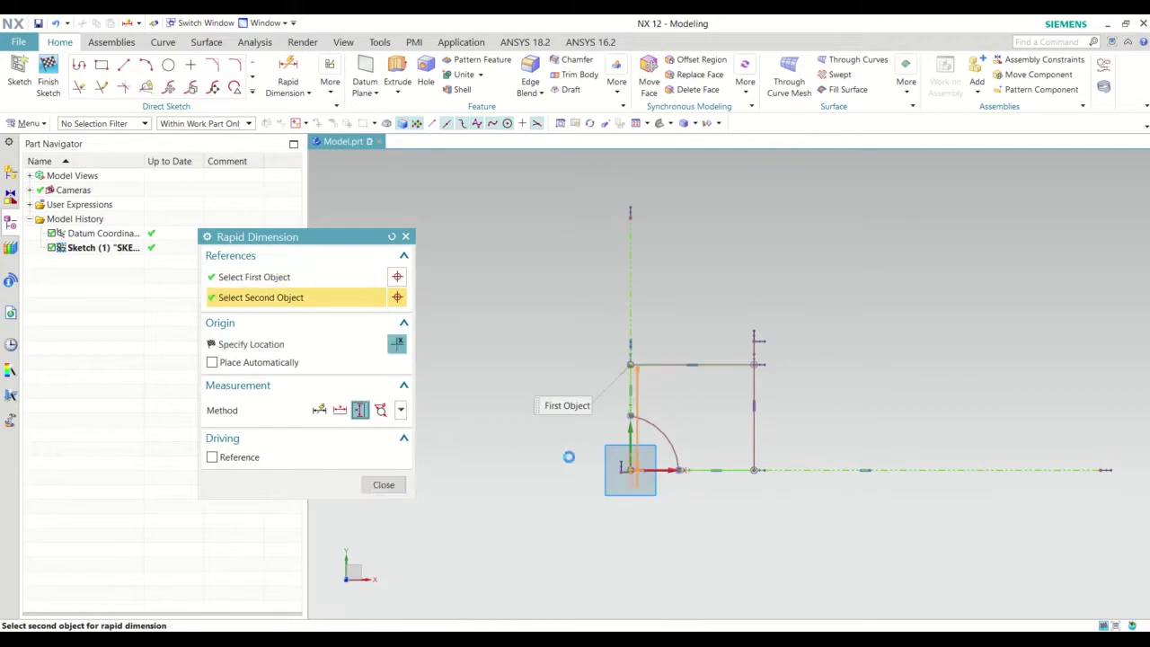
click(547, 419)
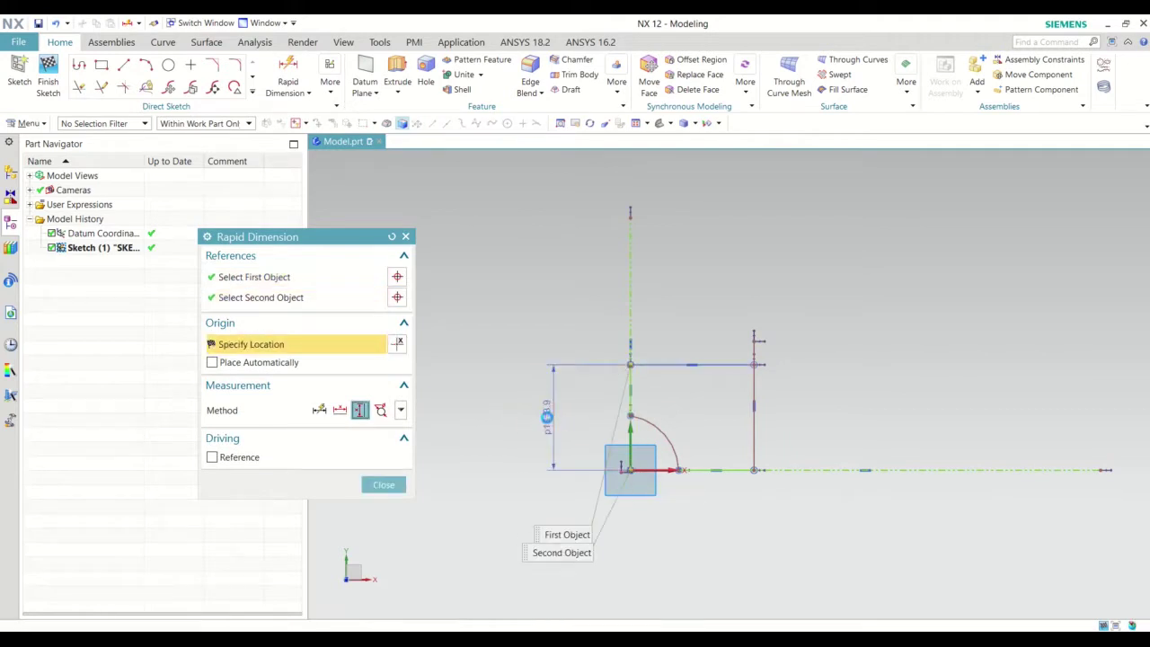
text(6)
key(Return)
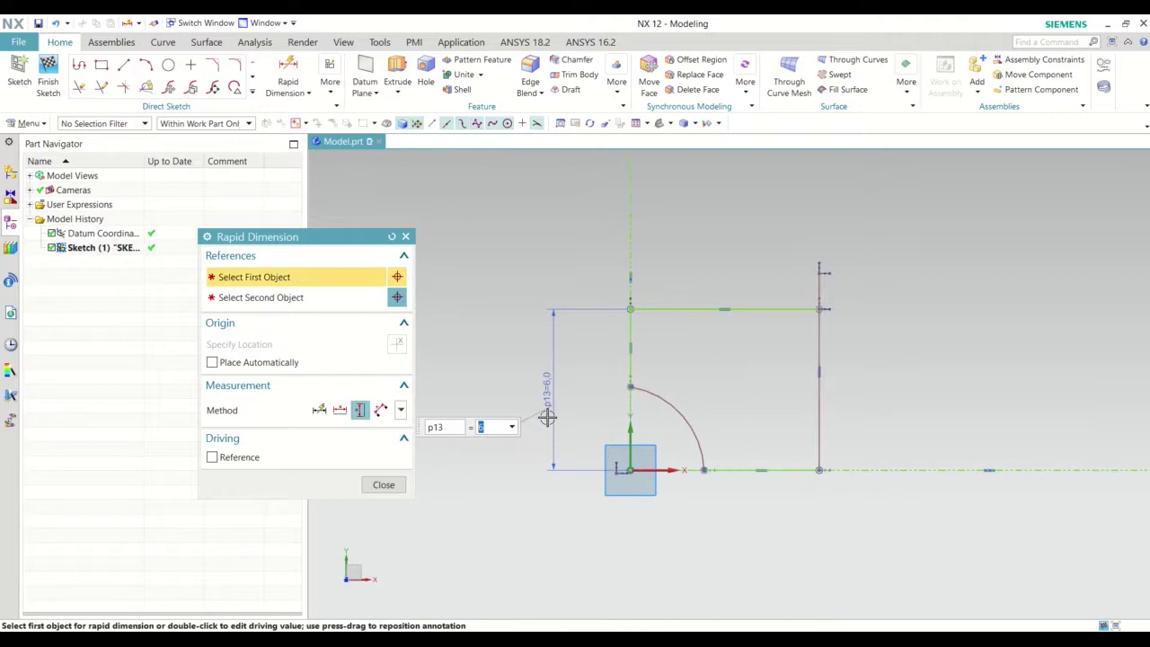
key(Escape)
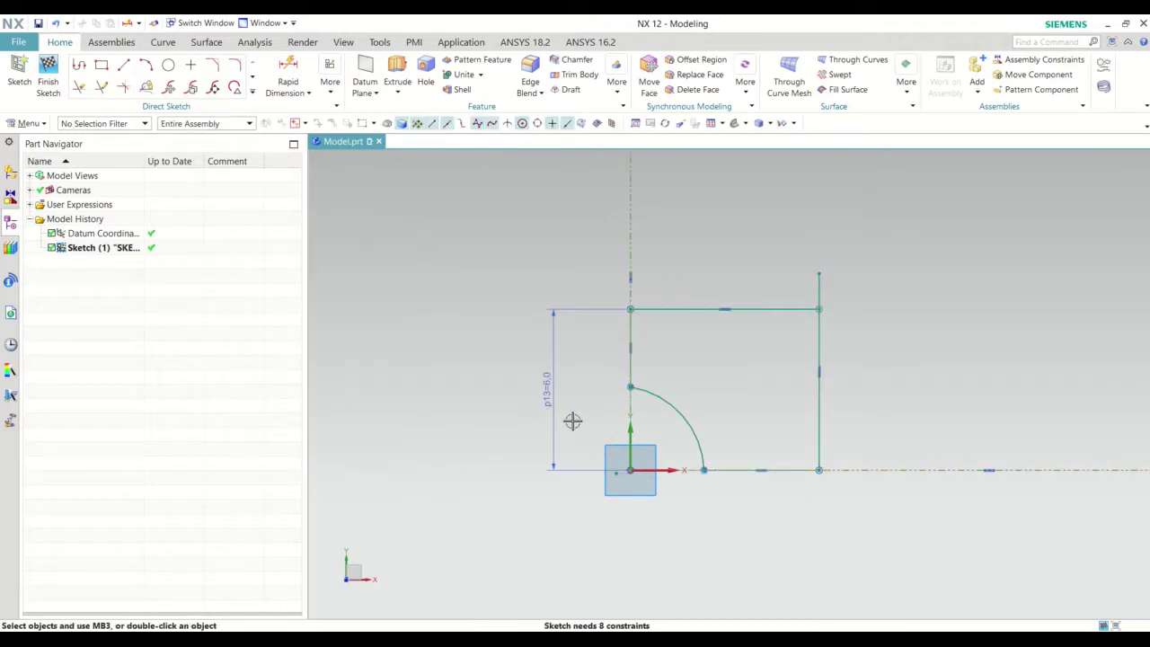
Add a vertical dimension of 2 from the arc's top end to the origin.
click(288, 74)
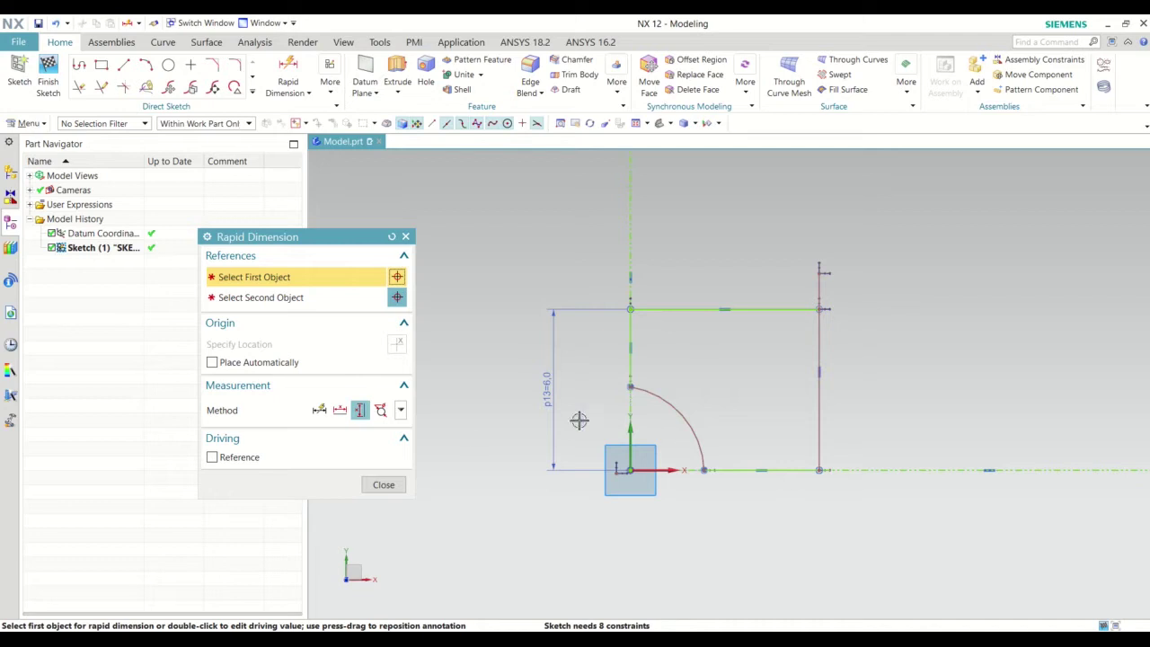
click(631, 386)
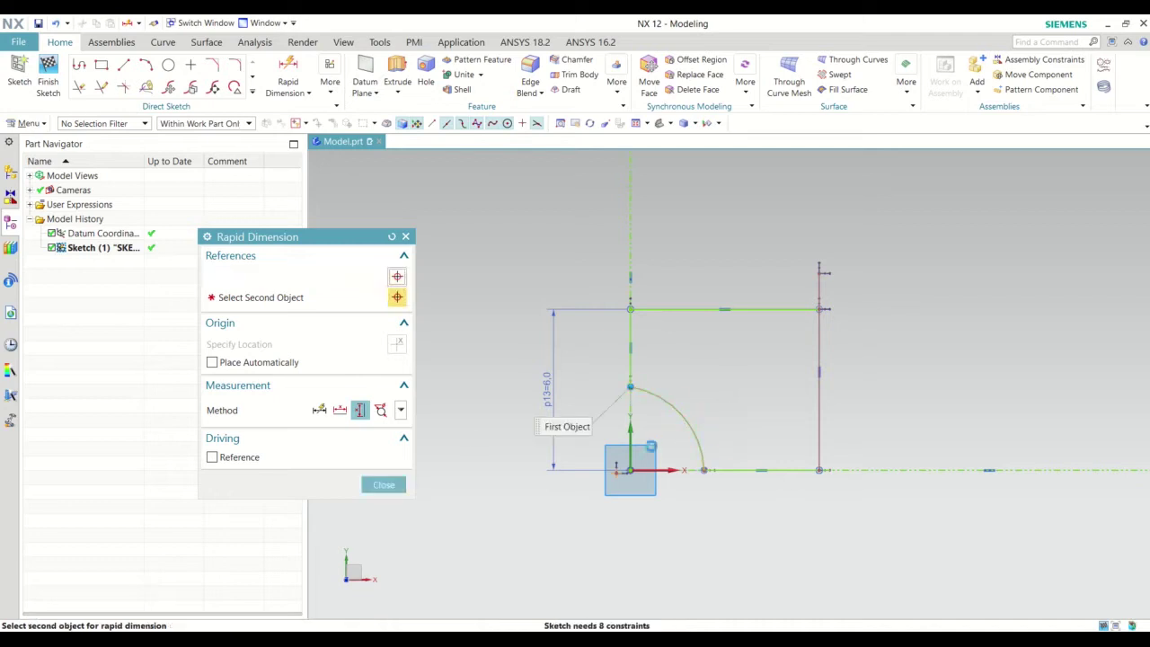
click(630, 469)
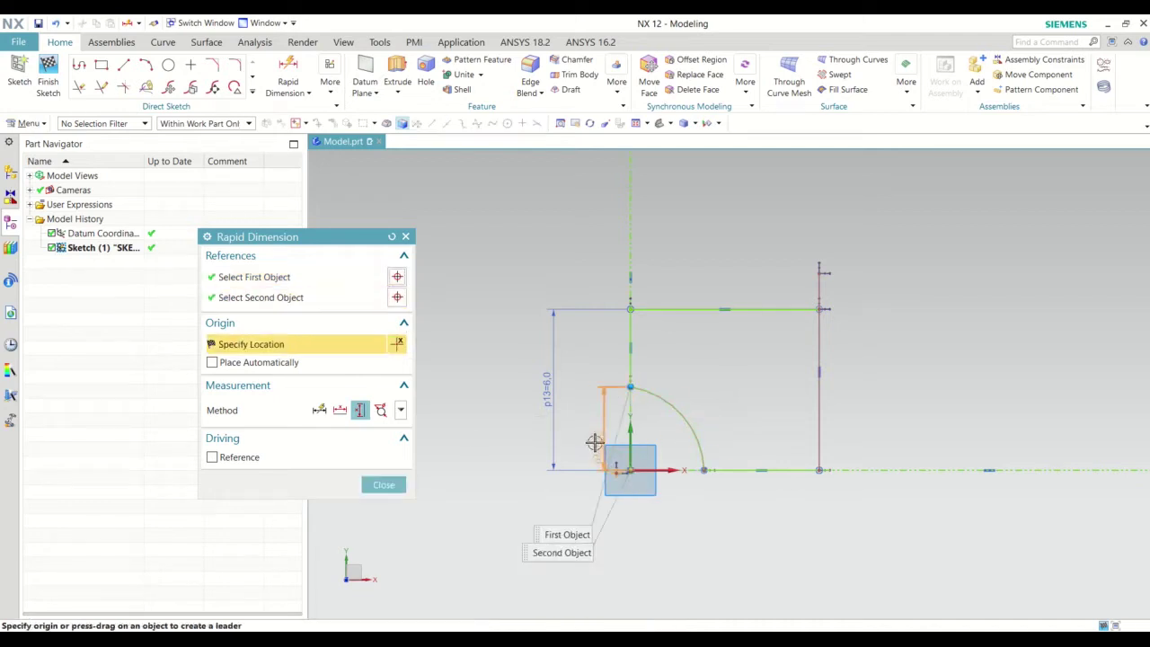
click(584, 427)
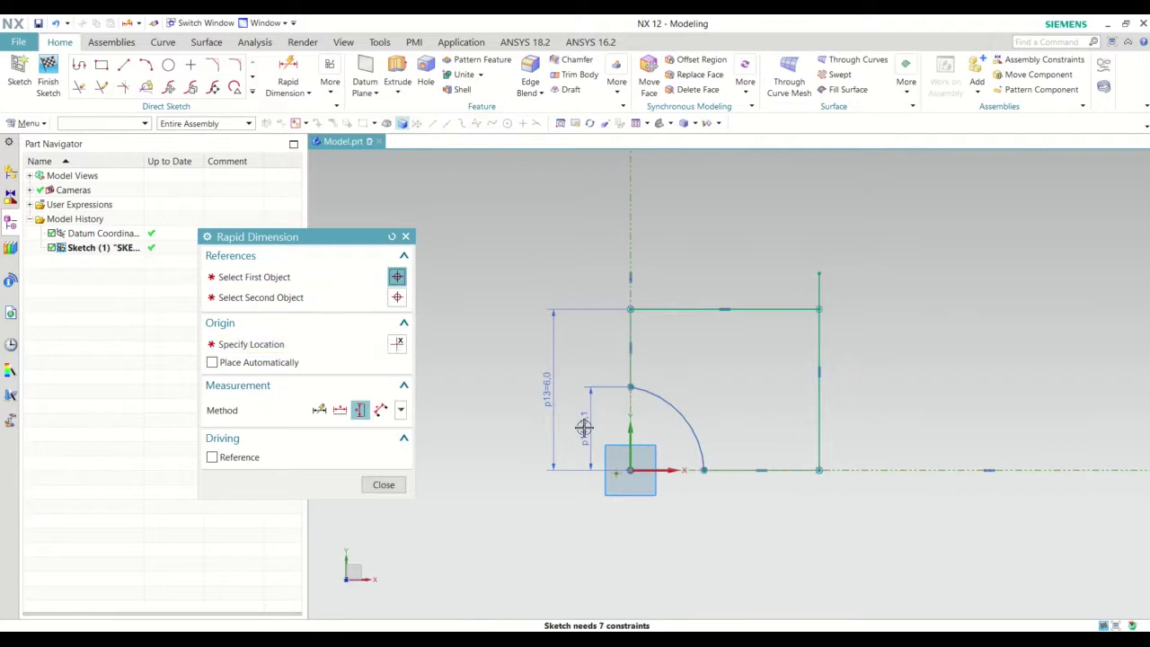
text(2)
key(Return)
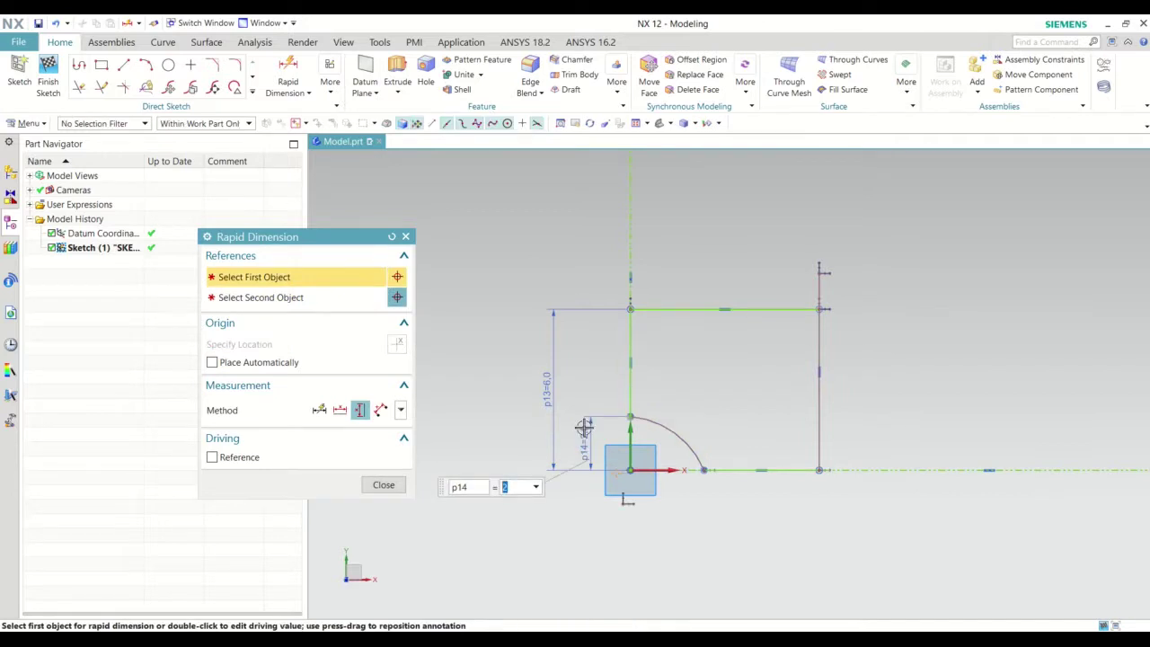
key(Escape)
Begin a horizontal dimension from the origin to the arc's lower end, then cancel it.
scroll(692, 481, up, 2)
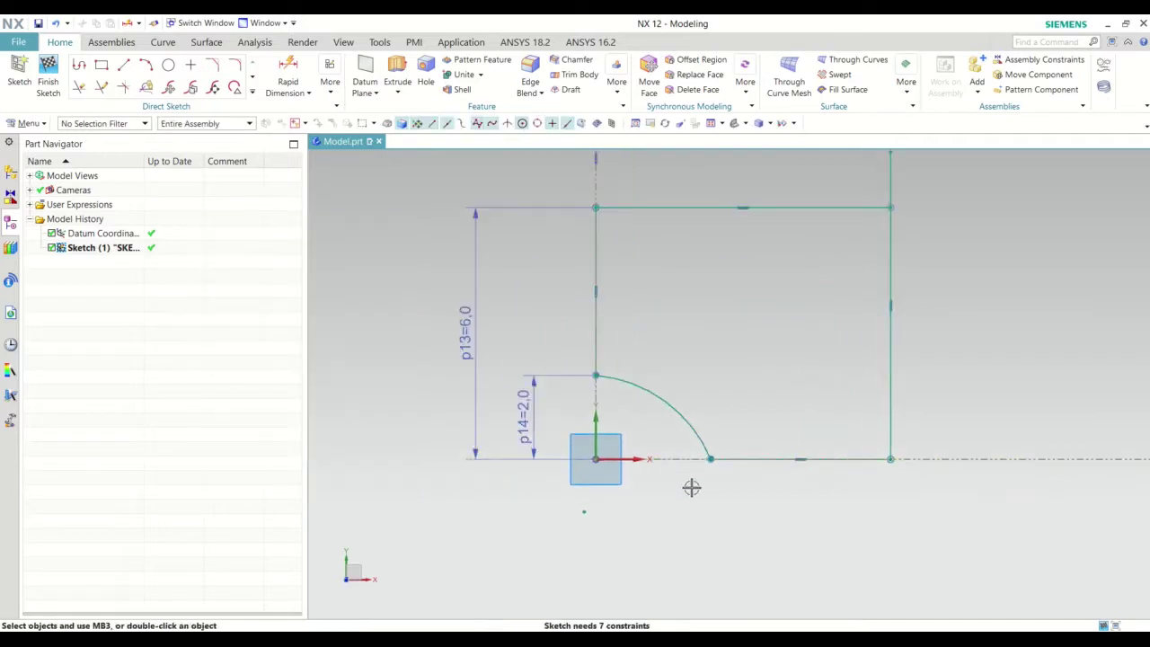
click(595, 459)
click(711, 459)
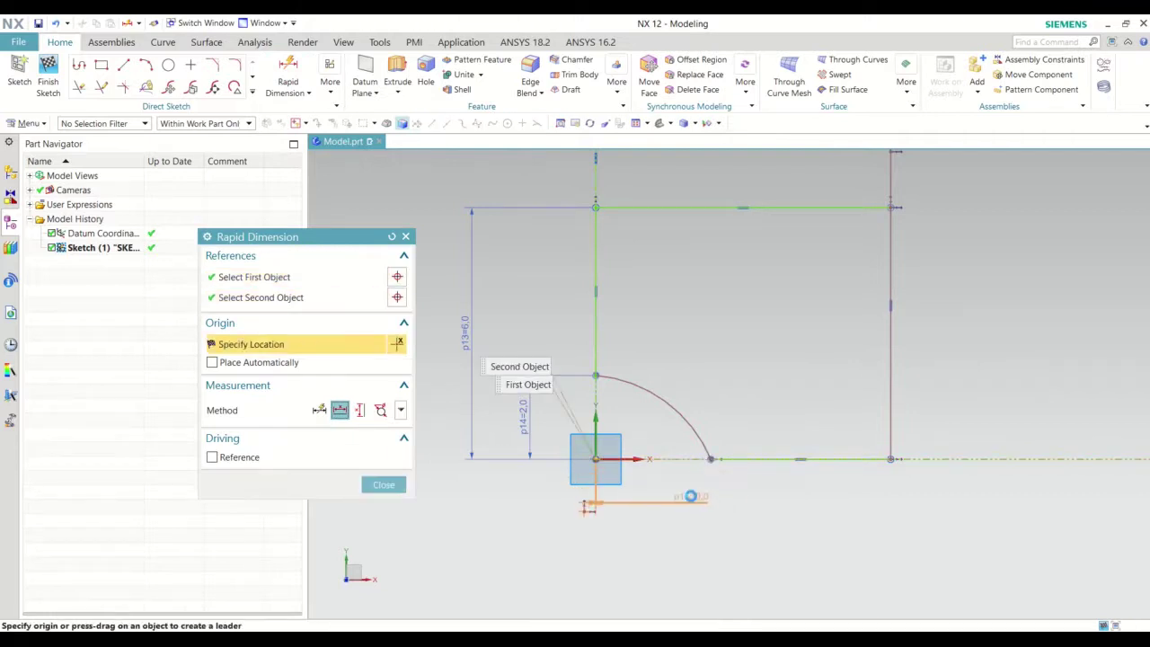
key(Escape)
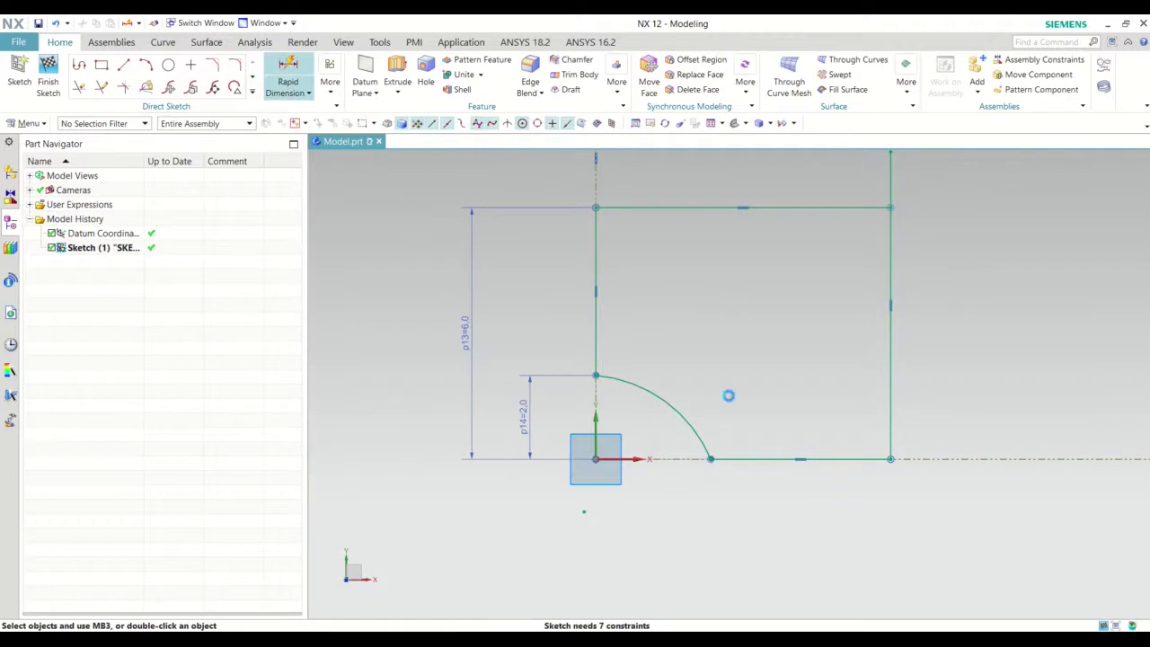
Place a 1.0 horizontal dimension from the arc's lower end to the origin.
click(711, 459)
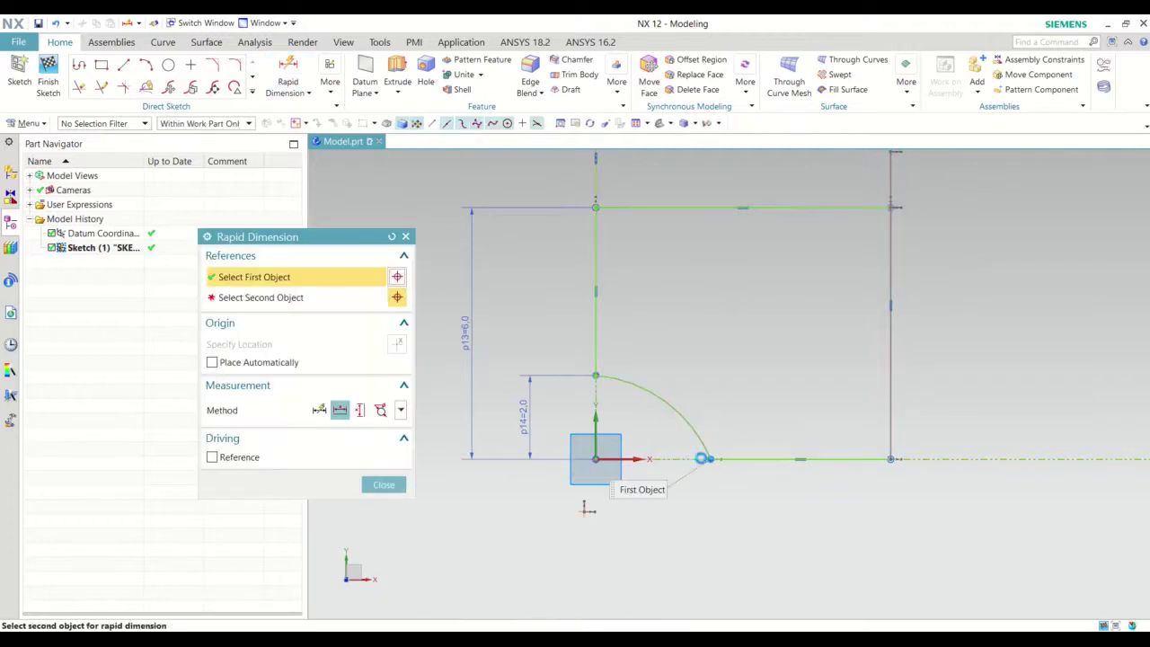
click(595, 458)
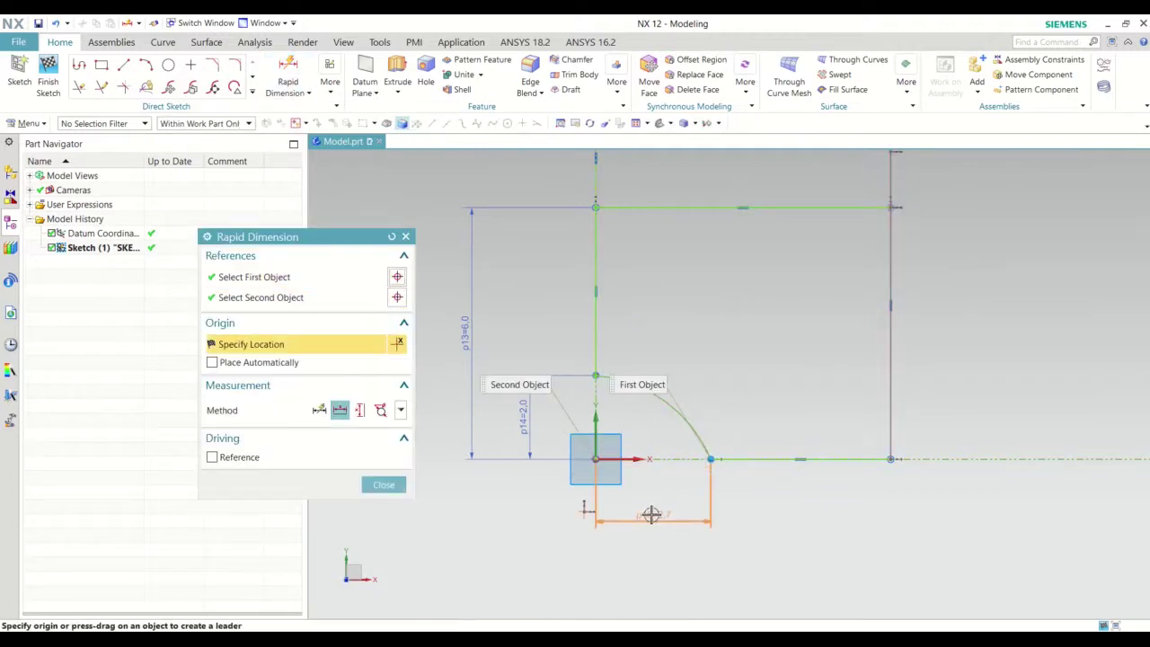
click(654, 508)
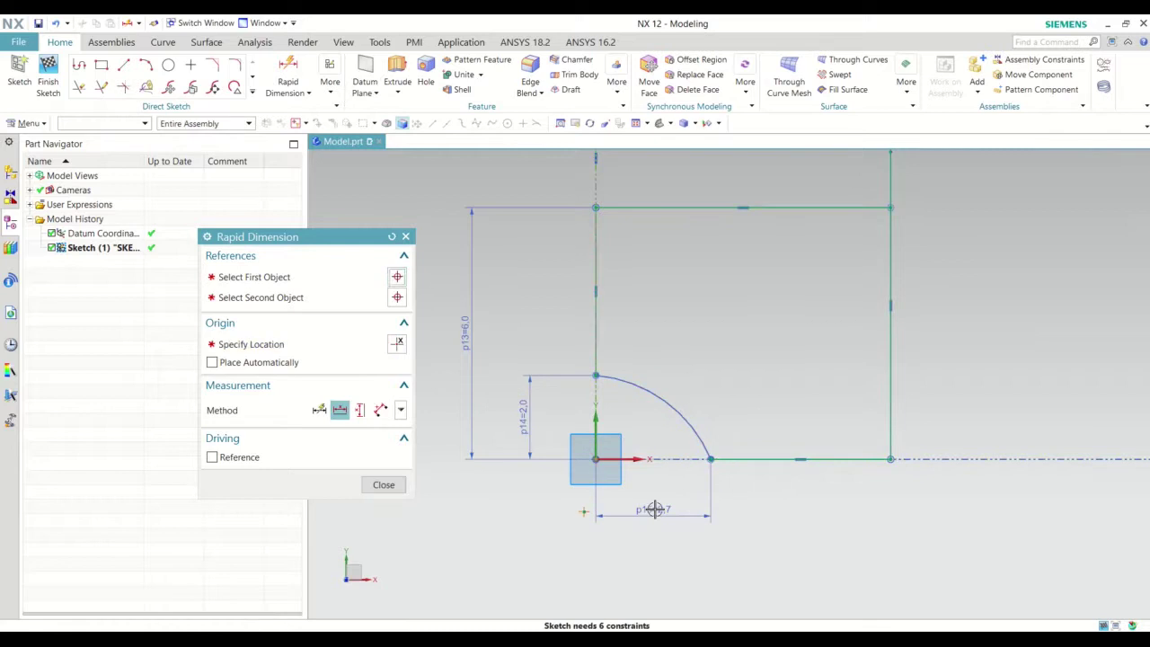
key(Escape)
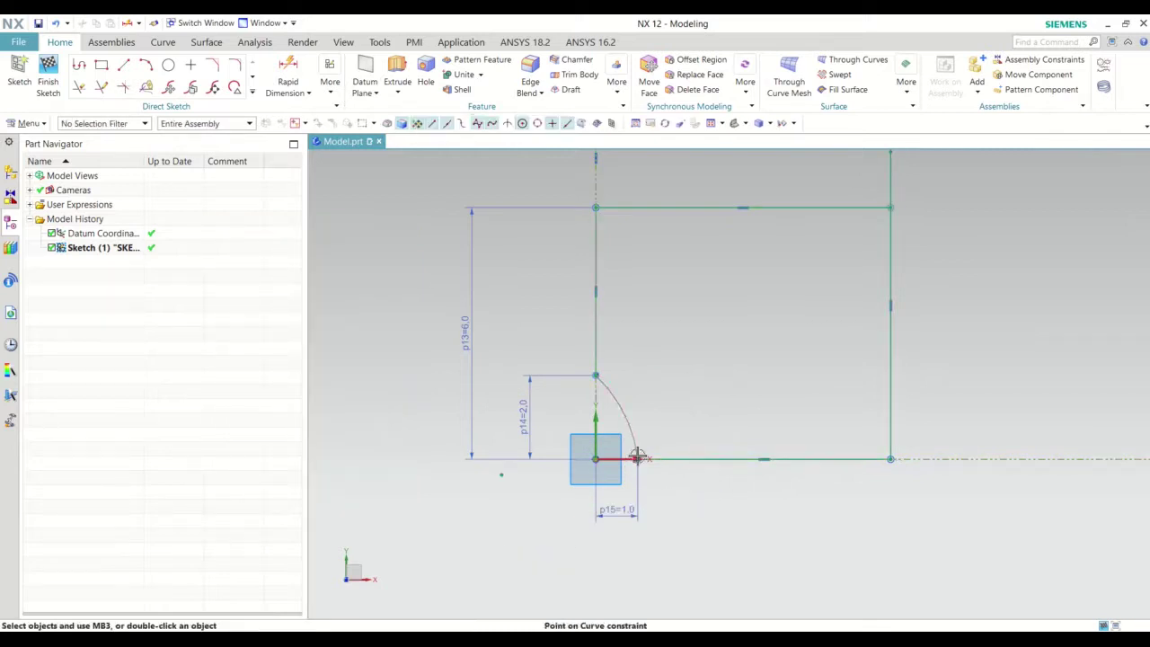
scroll(542, 431, down, 2)
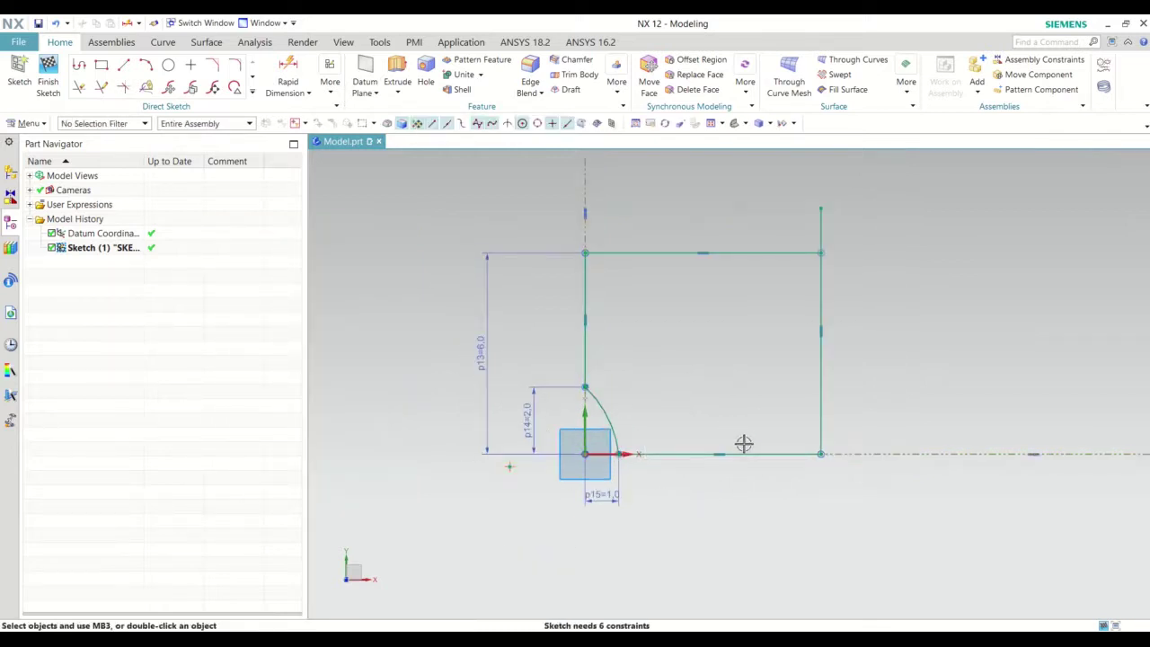
Dimension the top edge between its corners and set the width to 17.
click(287, 79)
scroll(683, 396, down, 2)
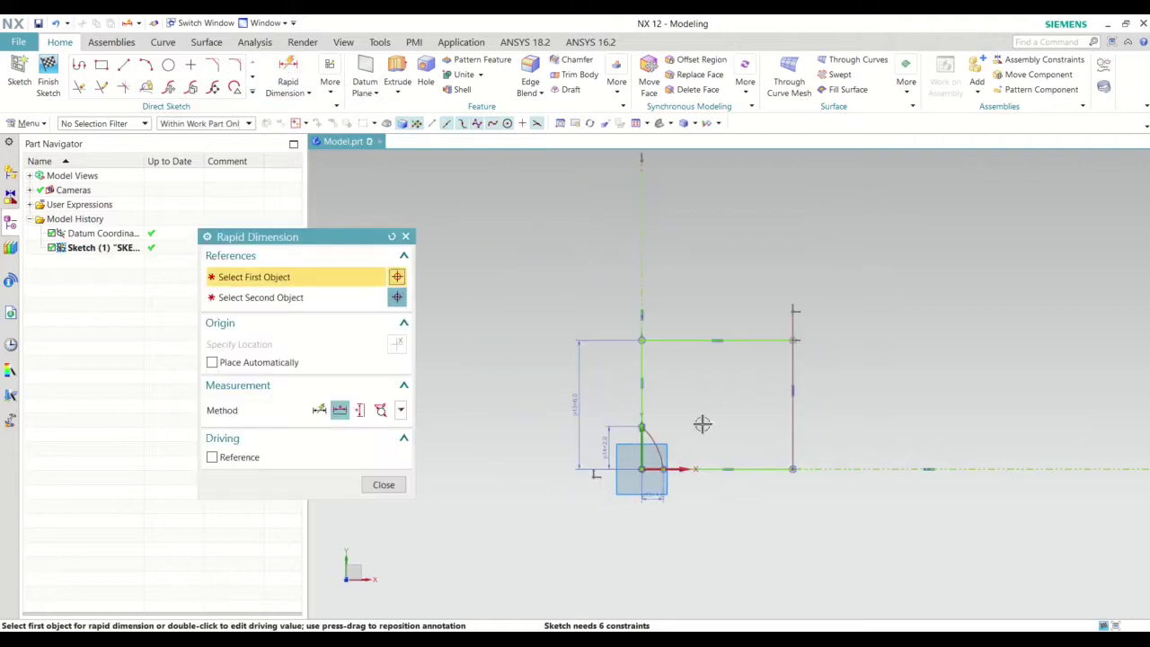
click(642, 339)
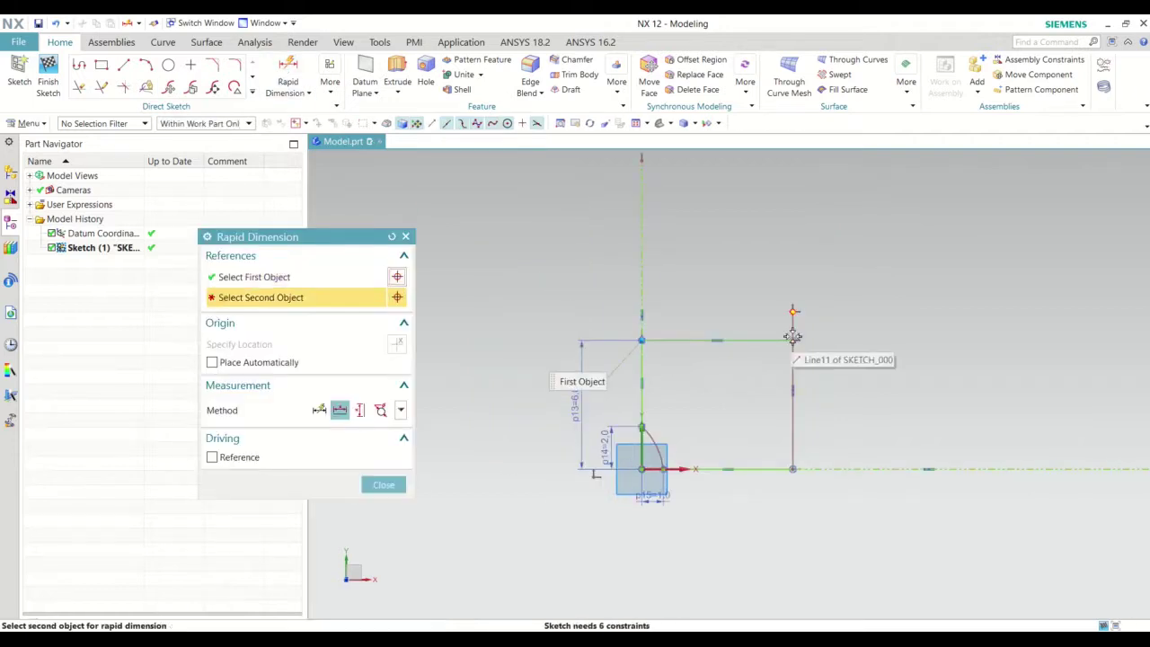
click(791, 339)
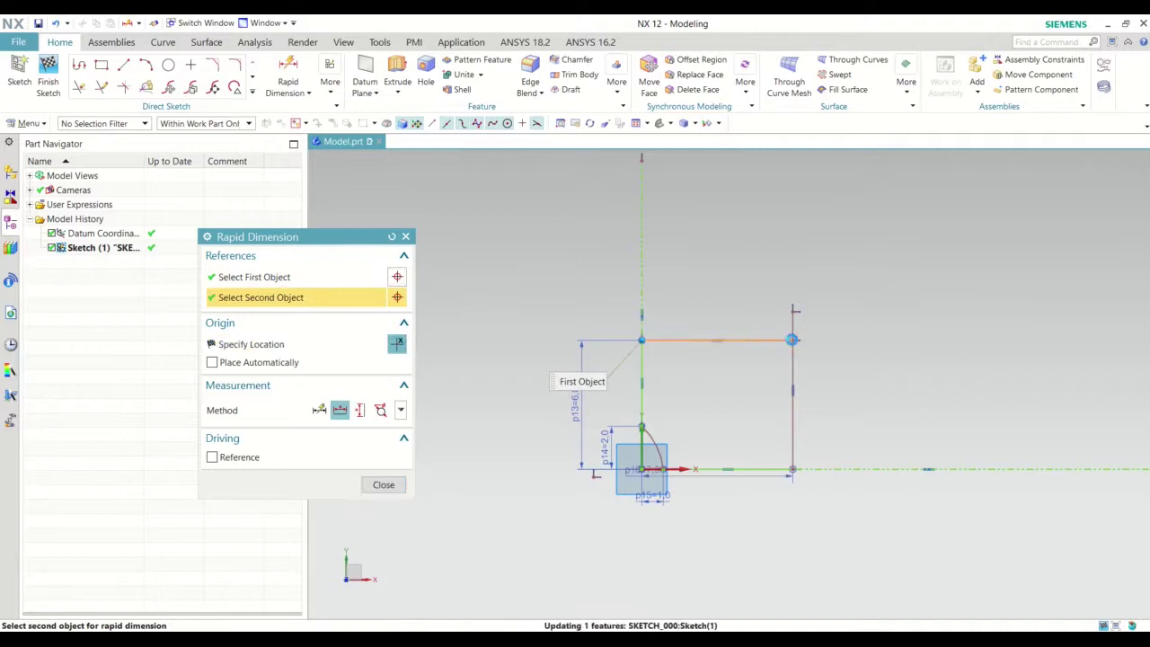
scroll(757, 415, down, 2)
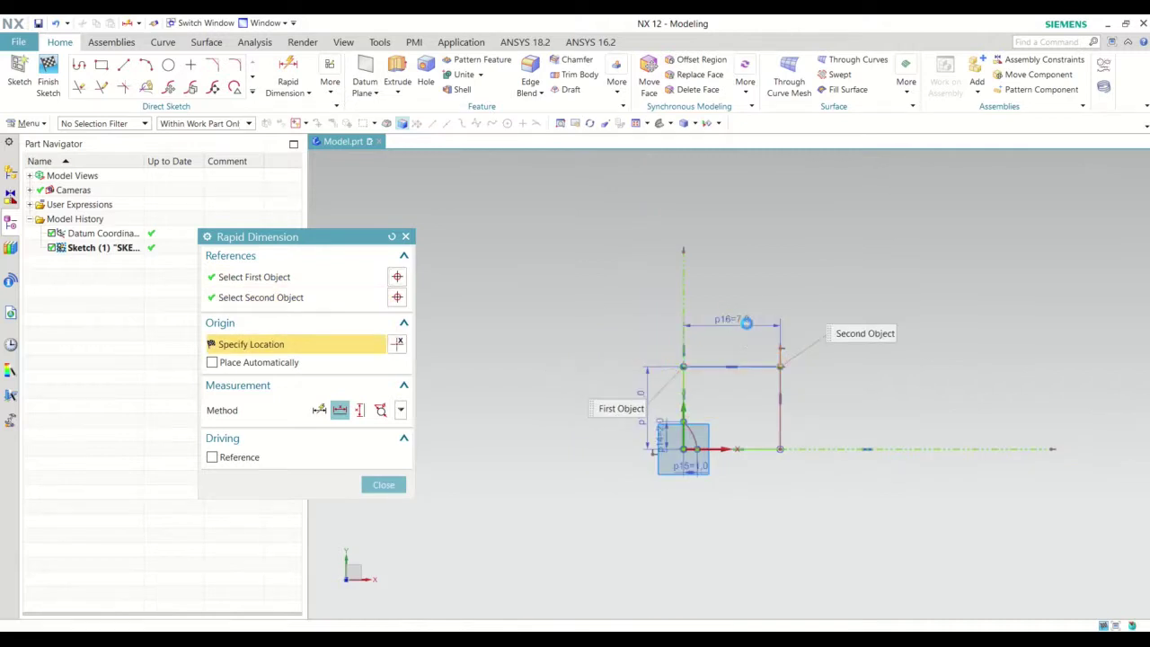
click(729, 320)
text(7)
key(Return)
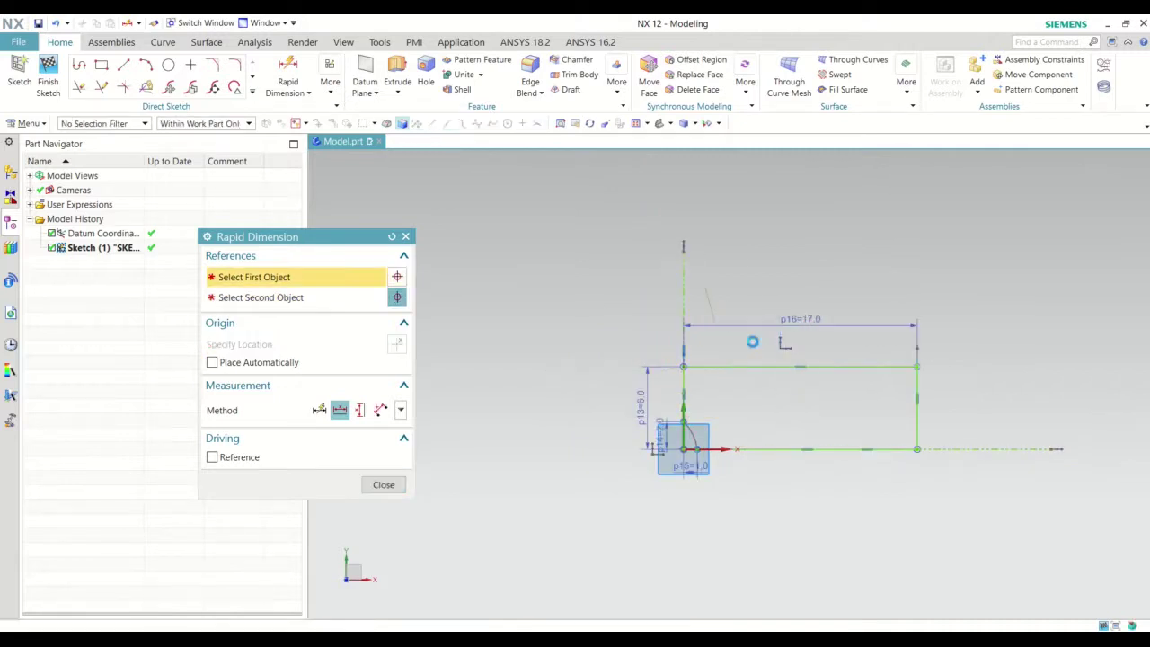
key(Escape)
Drag the 6.0 and 2.0 dimensions left and the 1.0 dimension lower, away from the arc.
scroll(598, 449, down, 1)
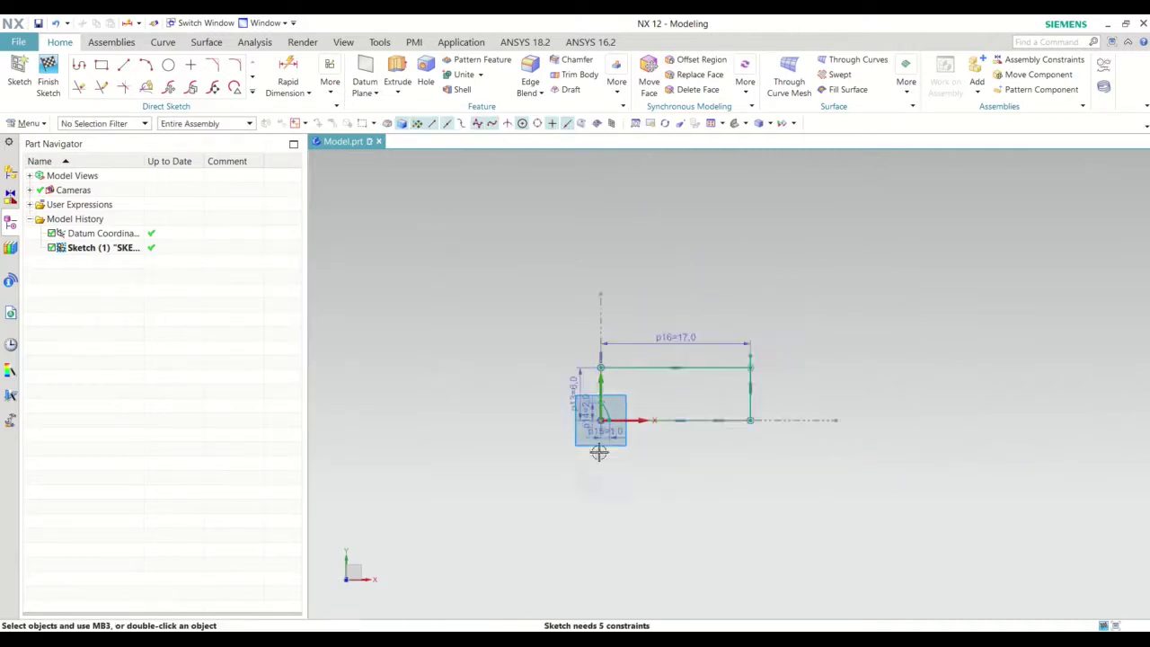
scroll(605, 410, up, 2)
scroll(503, 422, up, 3)
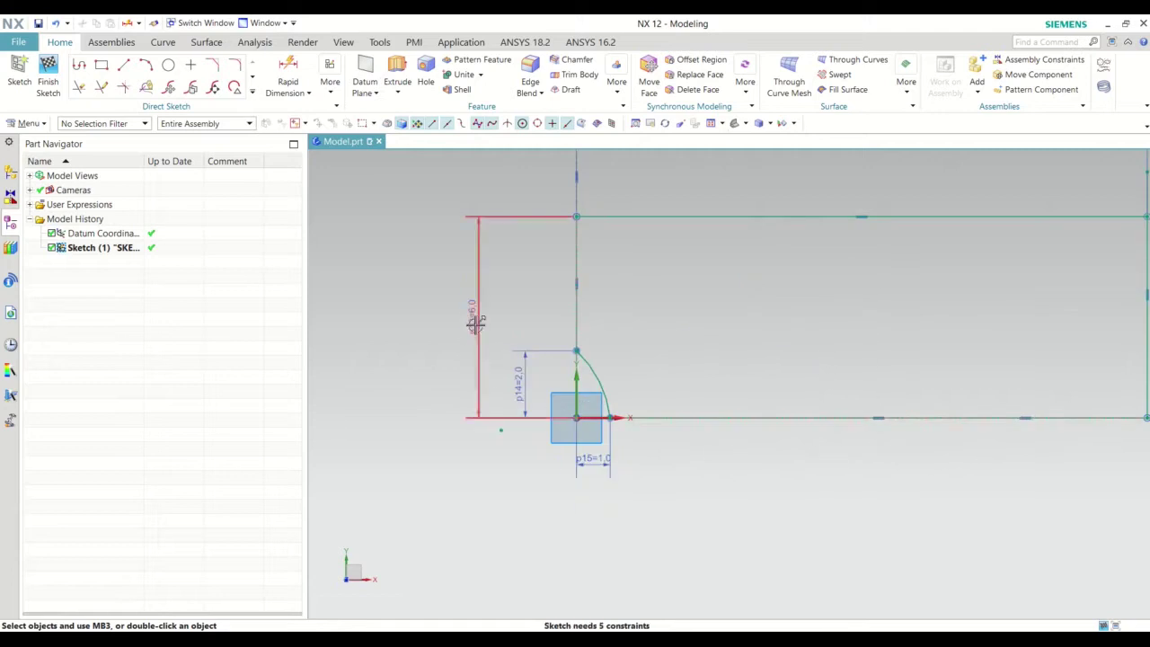
drag(476, 324, 451, 344)
drag(515, 376, 486, 375)
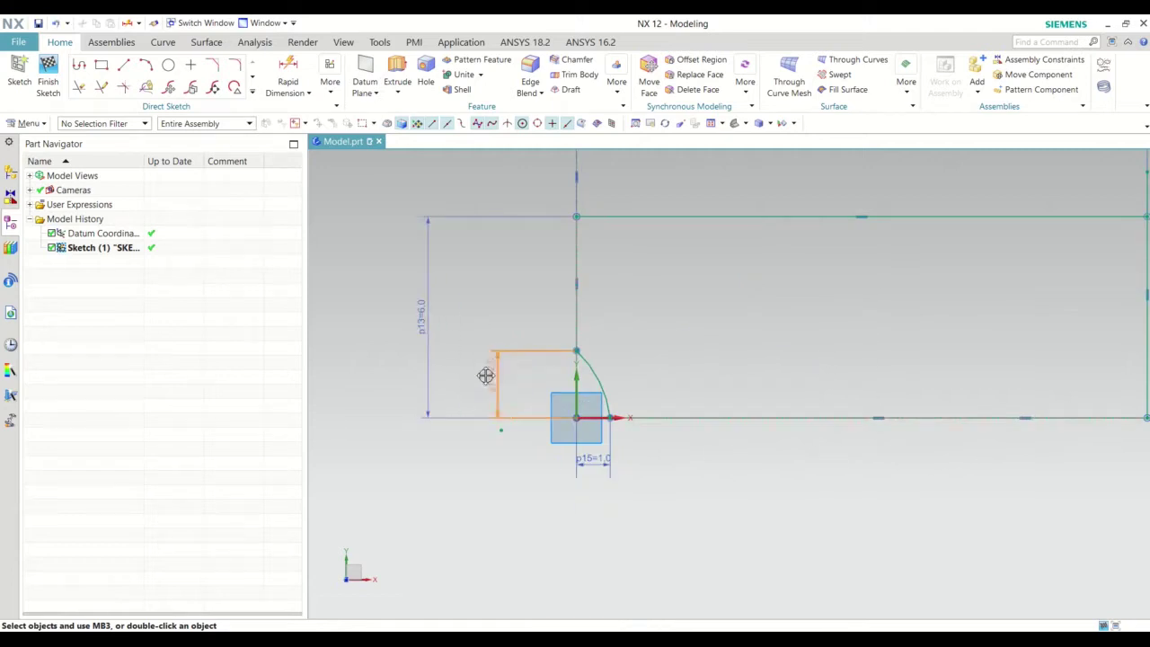
drag(585, 461, 551, 482)
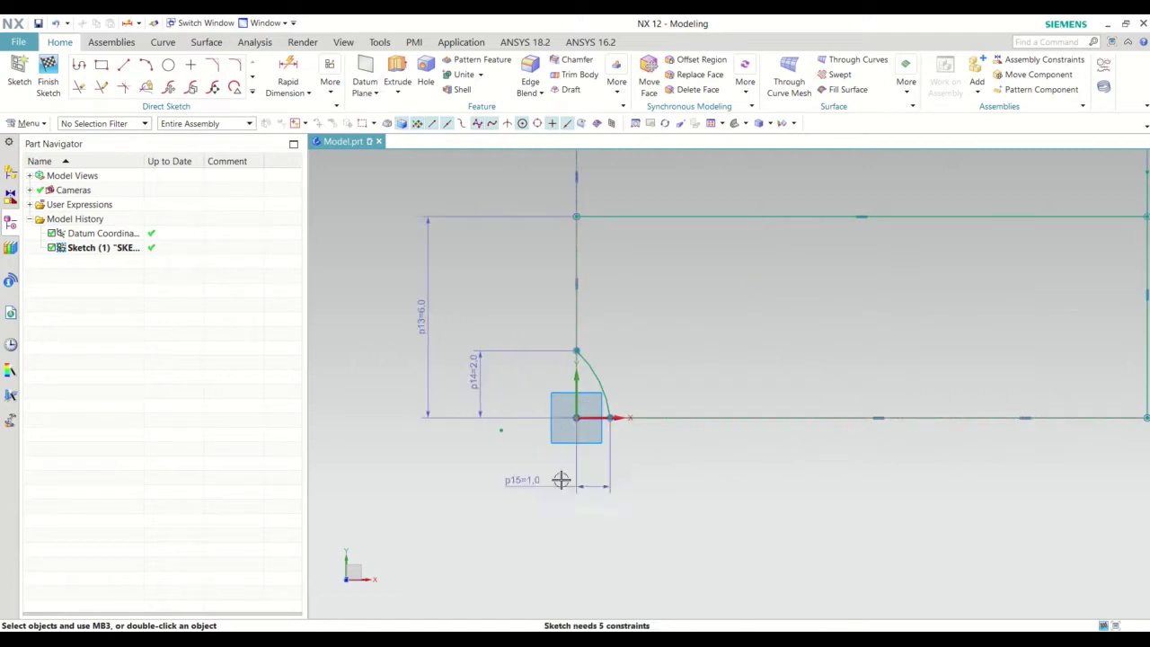
scroll(419, 480, down, 4)
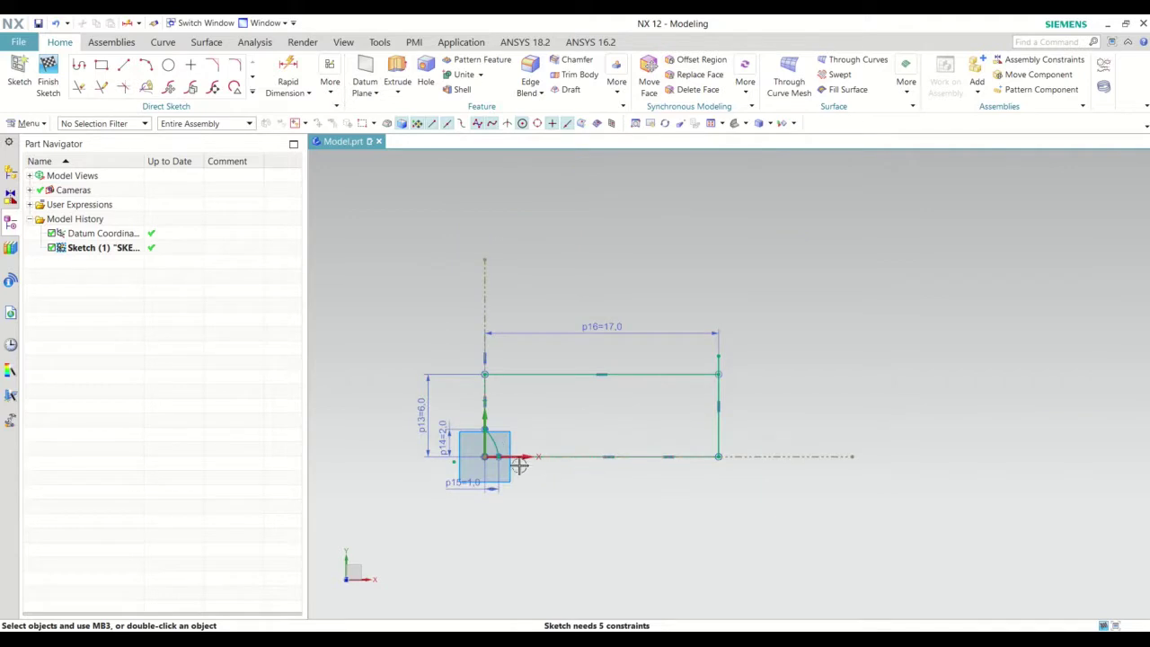
scroll(519, 466, down, 2)
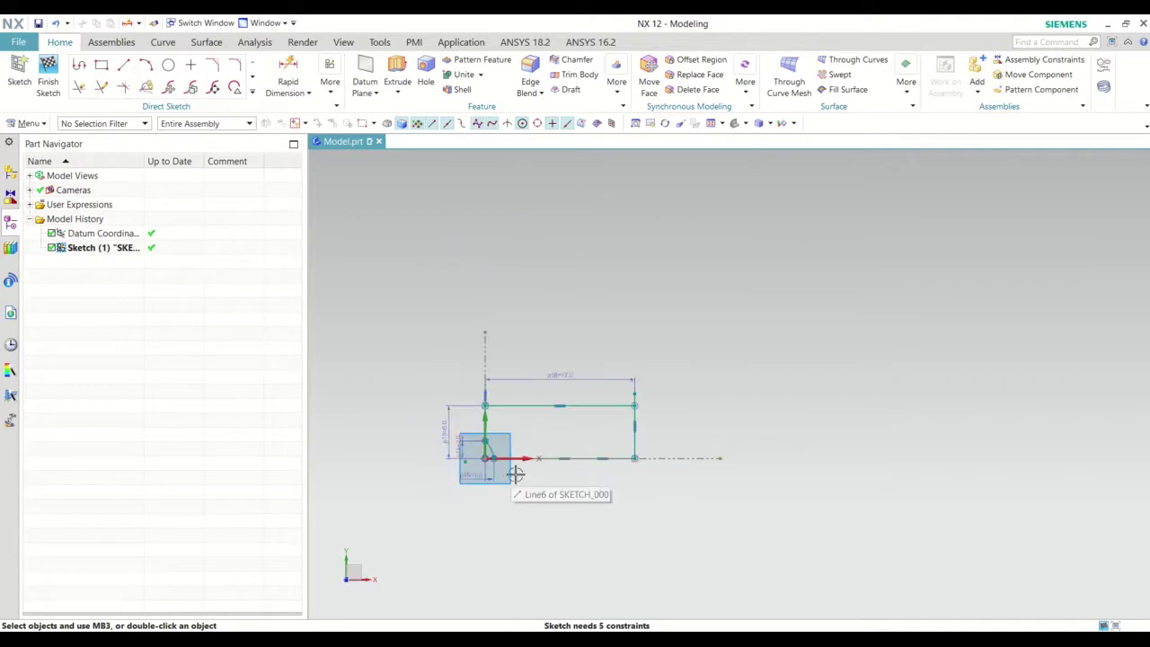
Draw a temporary vertical line far right and extend the horizontal reference line to it.
click(125, 66)
click(1097, 416)
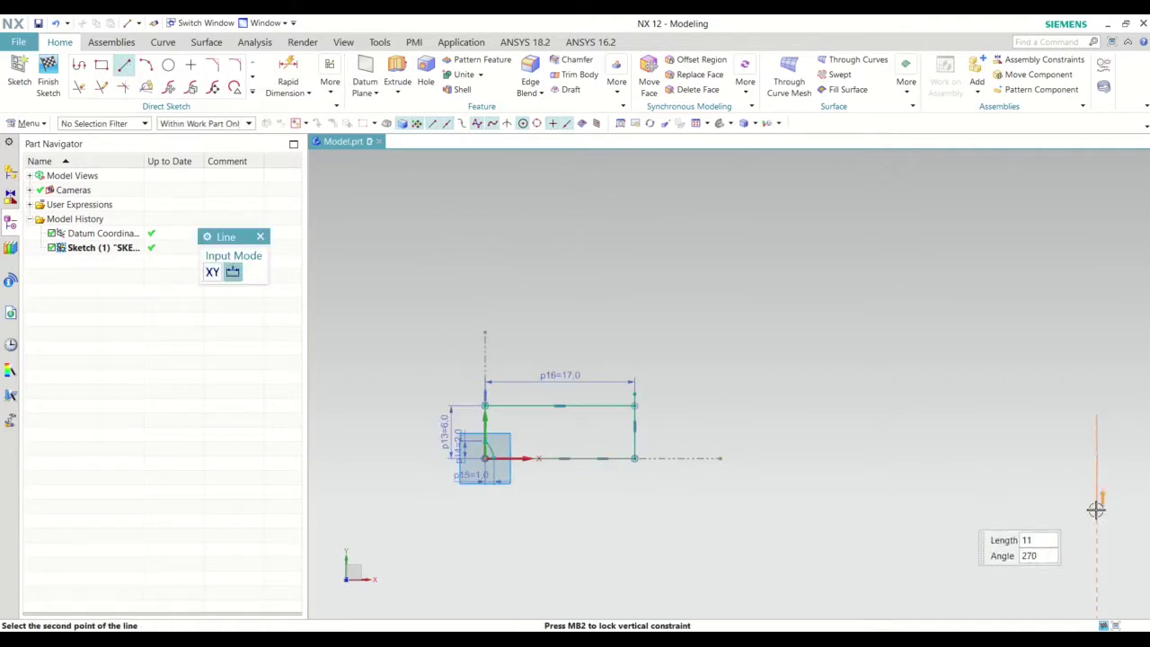
click(1097, 509)
click(102, 86)
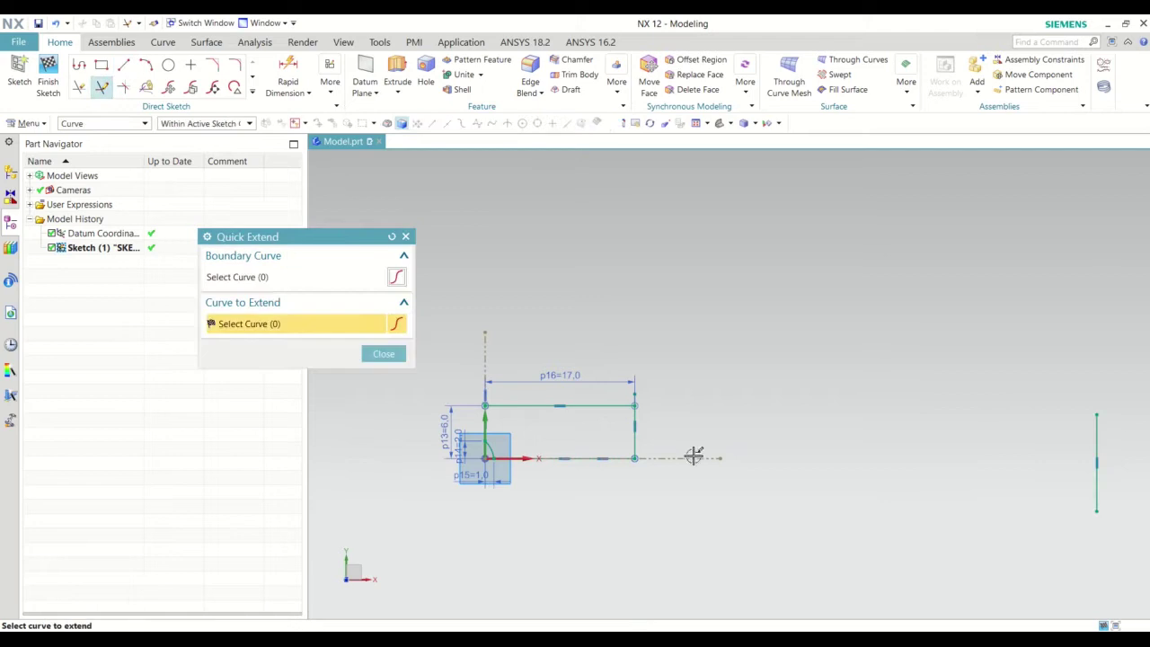
click(689, 456)
Trim the temporary vertical boundary line out of the sketch.
click(78, 88)
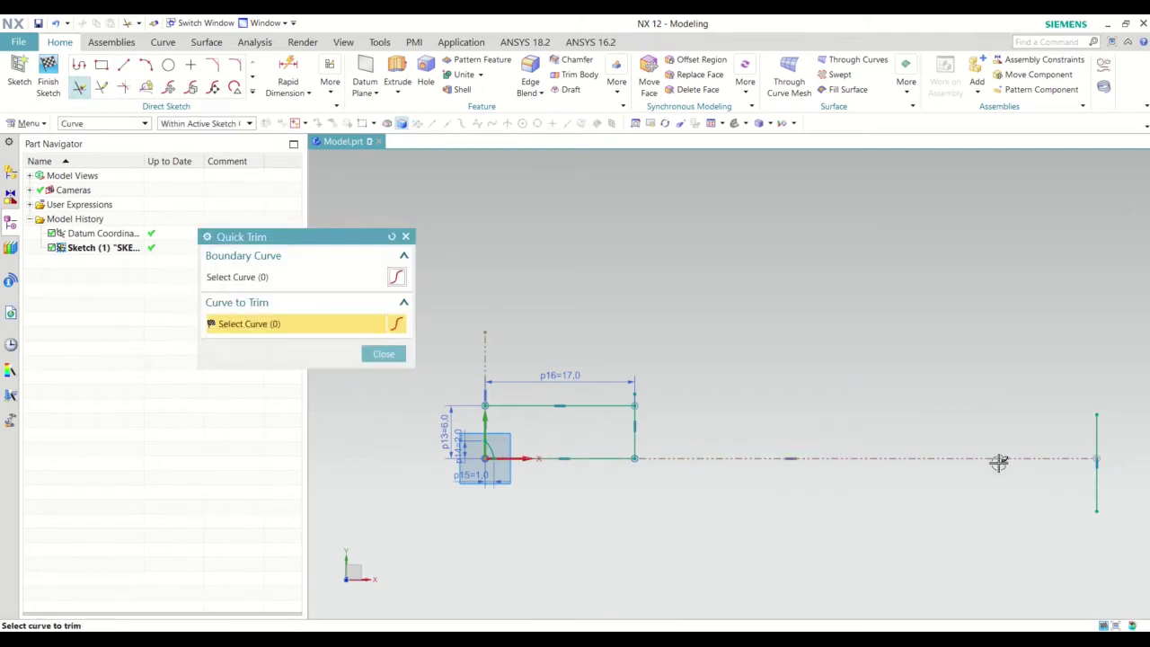
click(1095, 442)
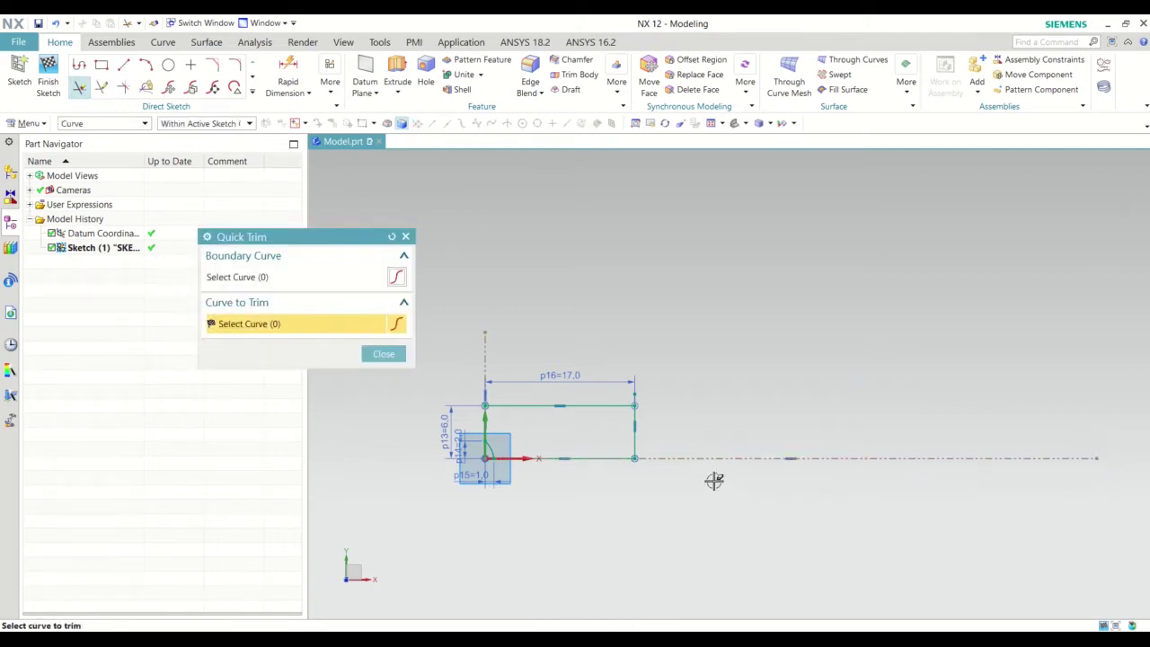
key(Escape)
scroll(659, 461, up, 1)
scroll(662, 456, up, 1)
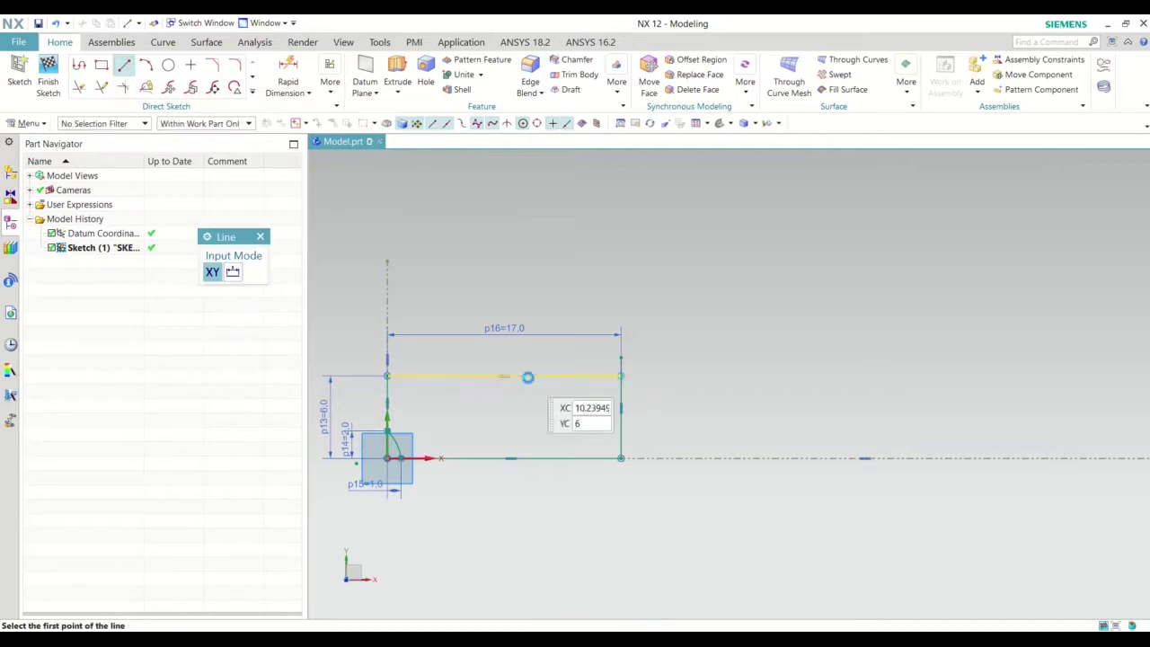
Draw a horizontal step right from the rectangle's top-right corner with a vertical line down from its end.
scroll(444, 455, down, 2)
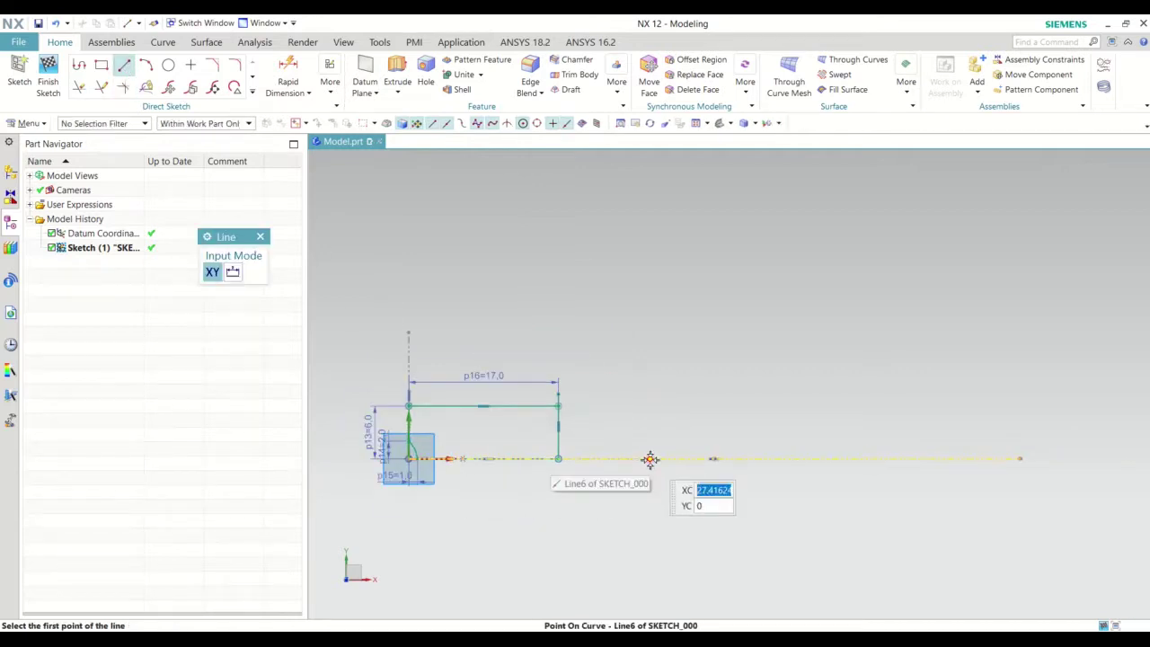
scroll(597, 406, up, 2)
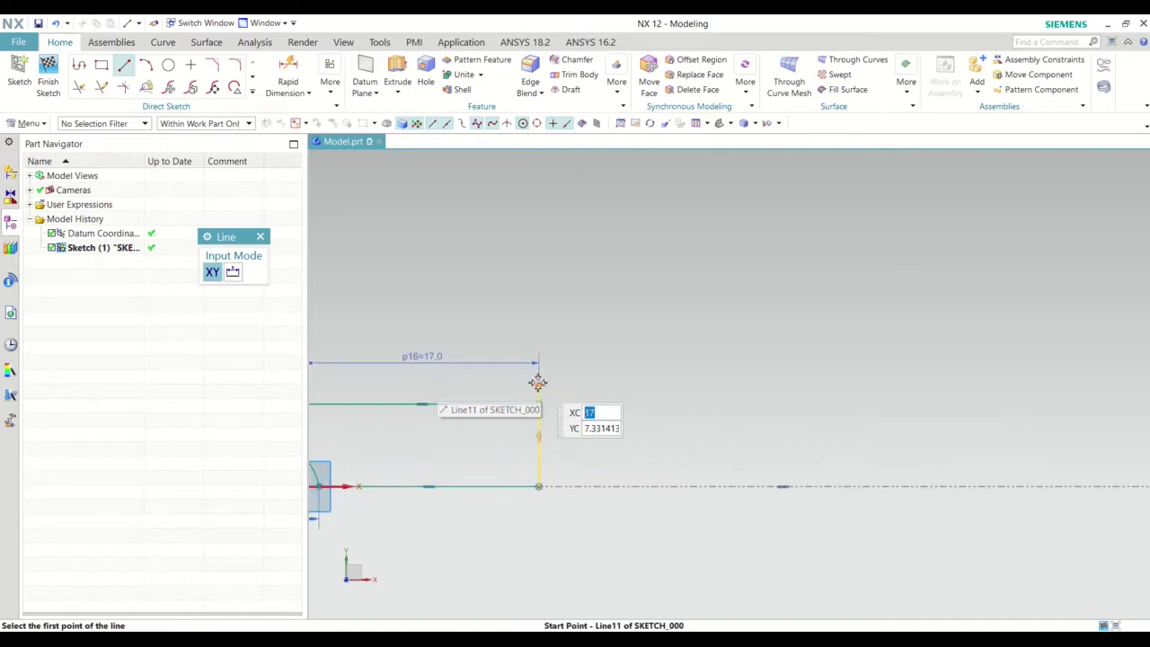
click(540, 386)
click(688, 386)
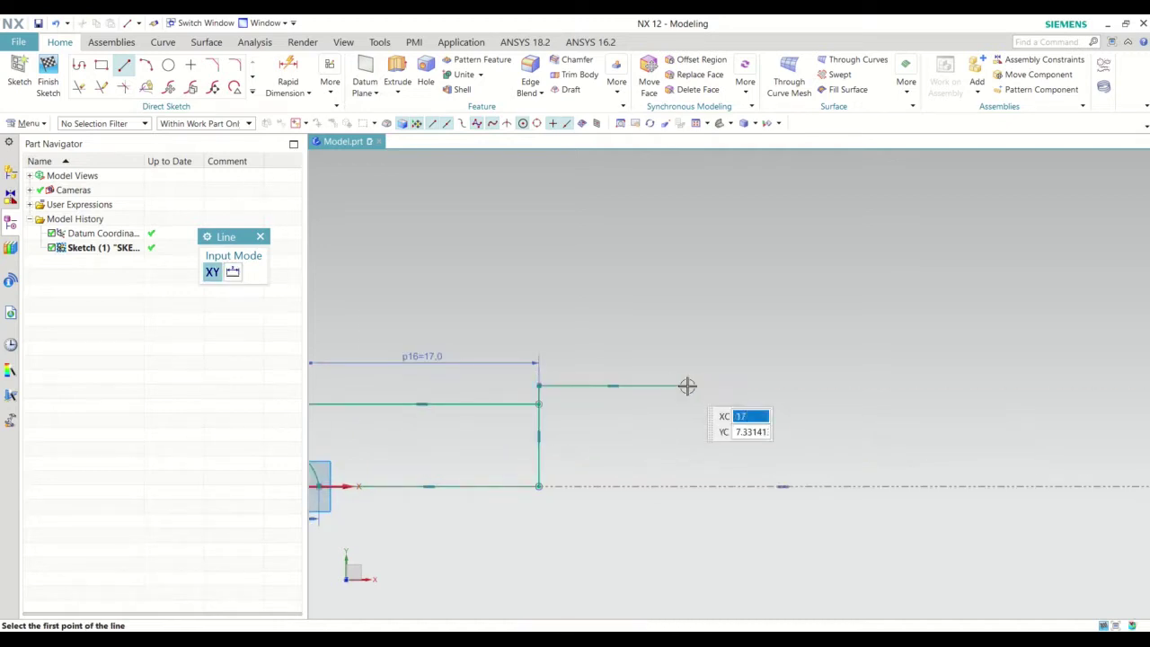
click(687, 386)
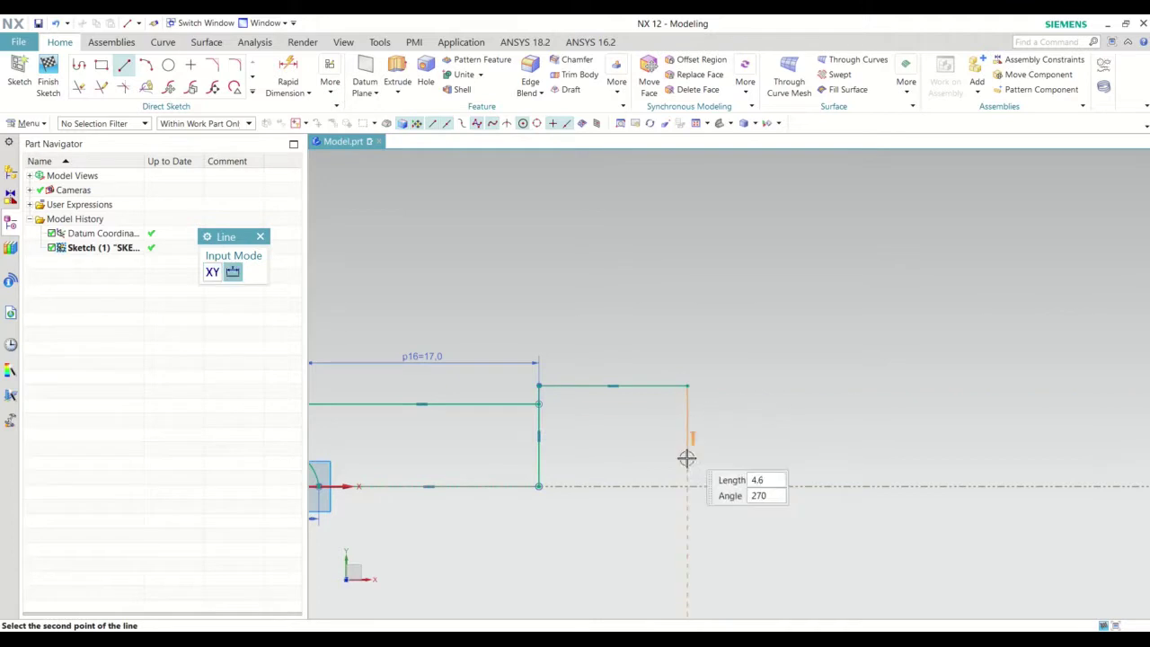
click(681, 530)
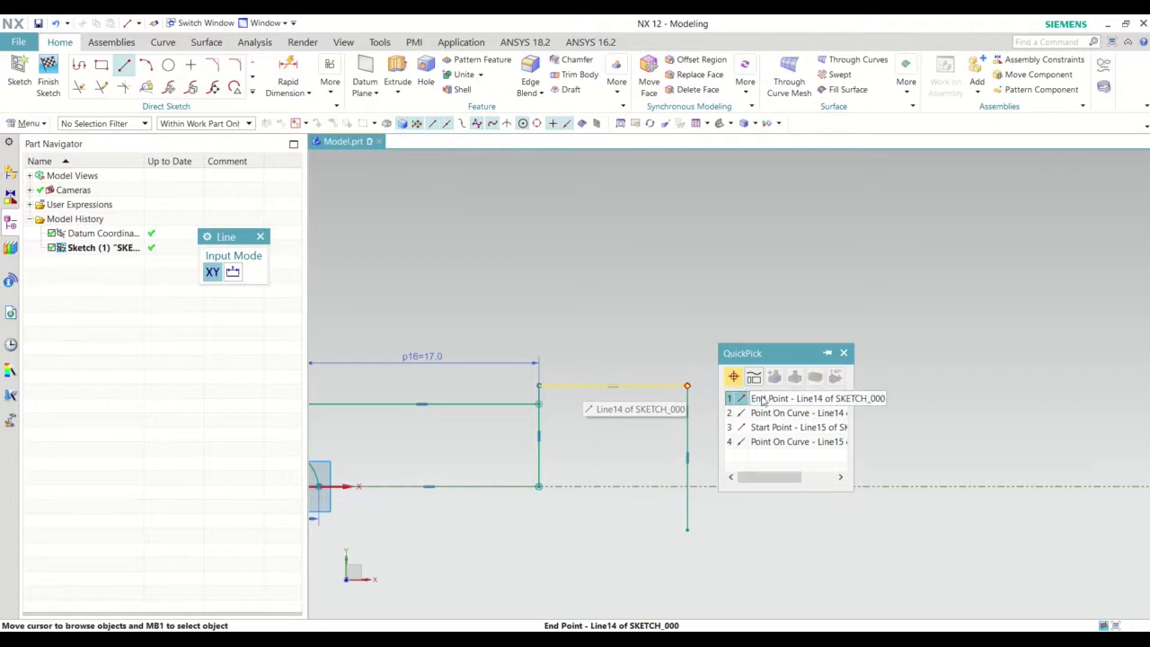
Add the next horizontal step and its vertical side running below the centreline.
click(757, 394)
click(783, 386)
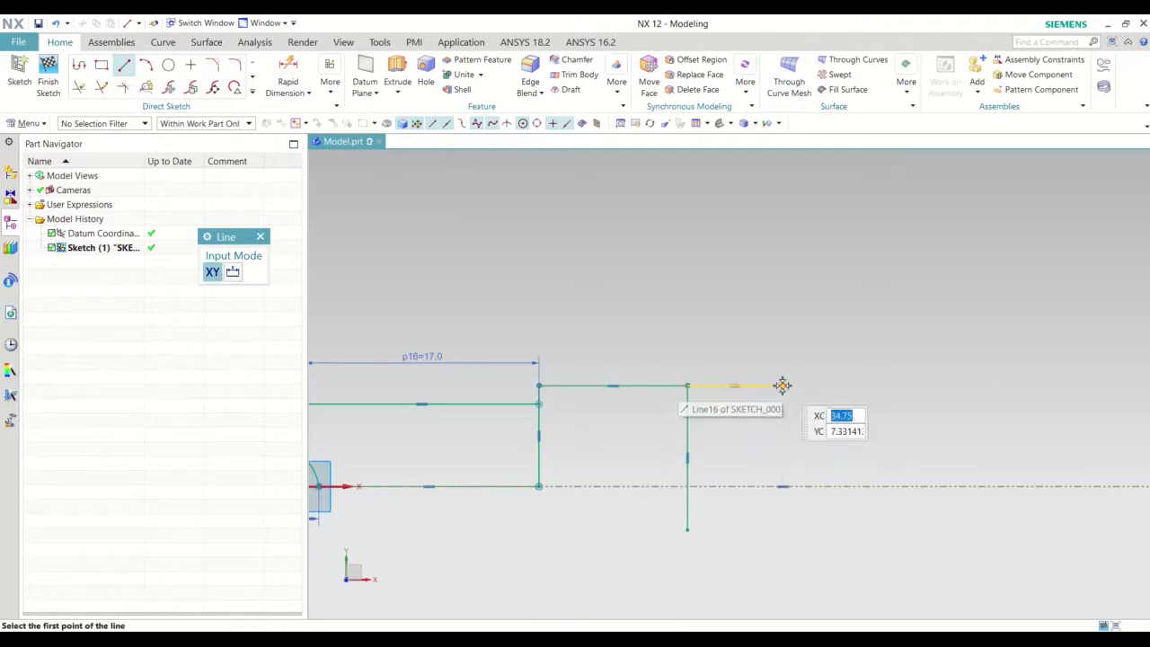
click(783, 386)
click(782, 516)
scroll(539, 463, up, 2)
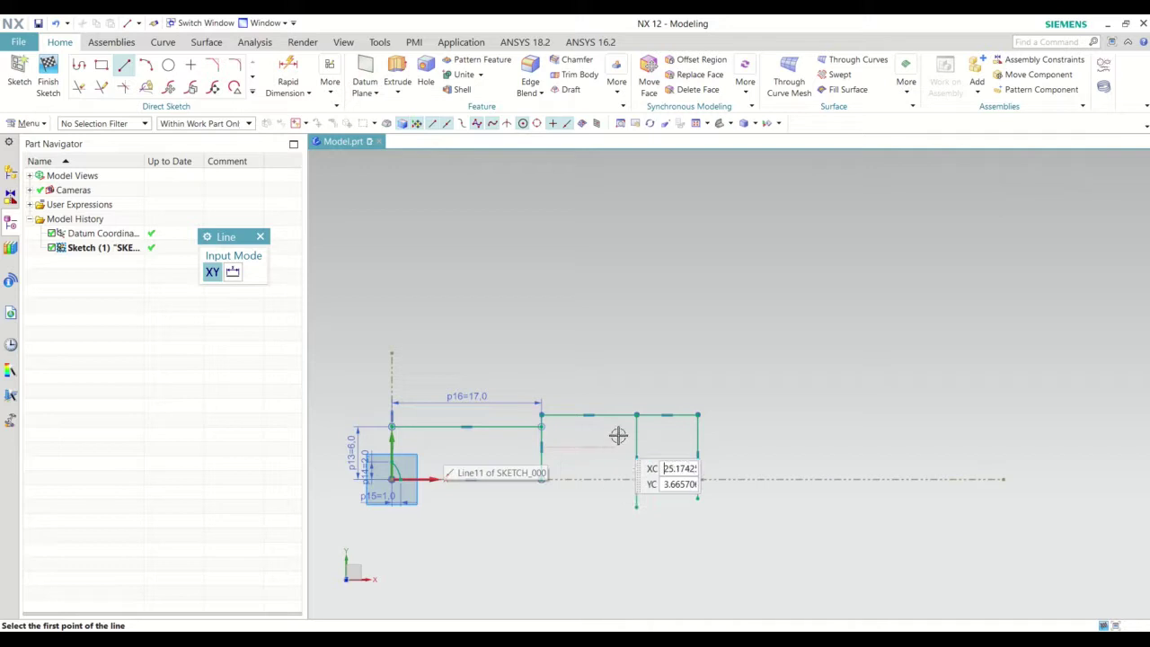
Draw a taller step whose vertical side drops past the centreline.
click(698, 415)
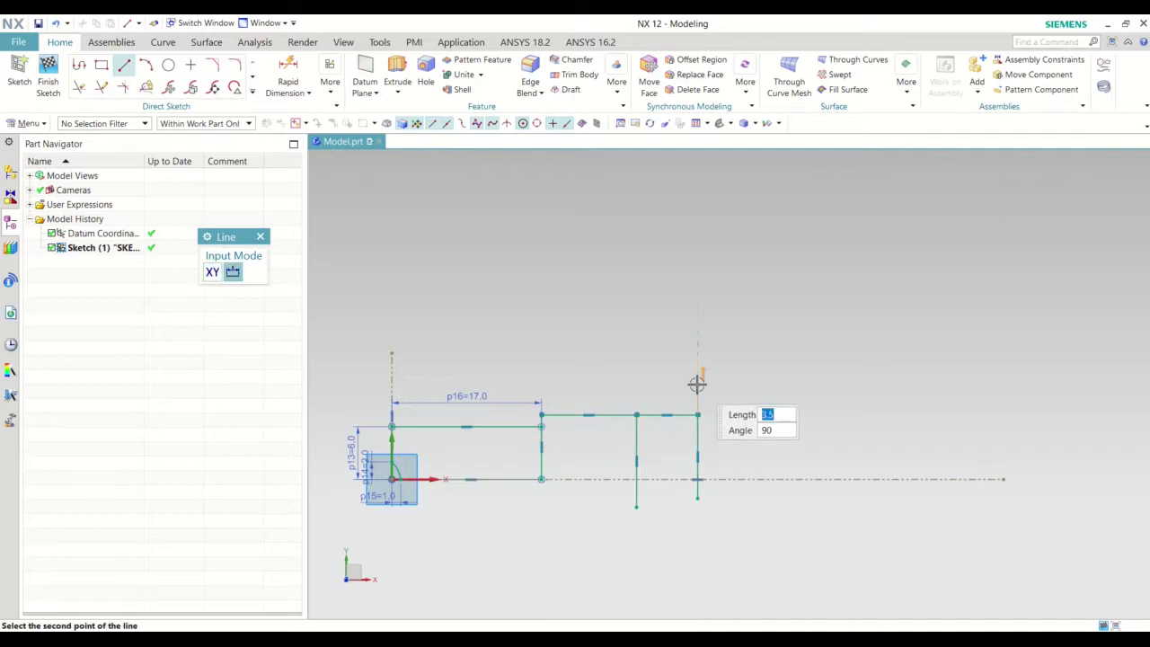
click(697, 384)
click(697, 385)
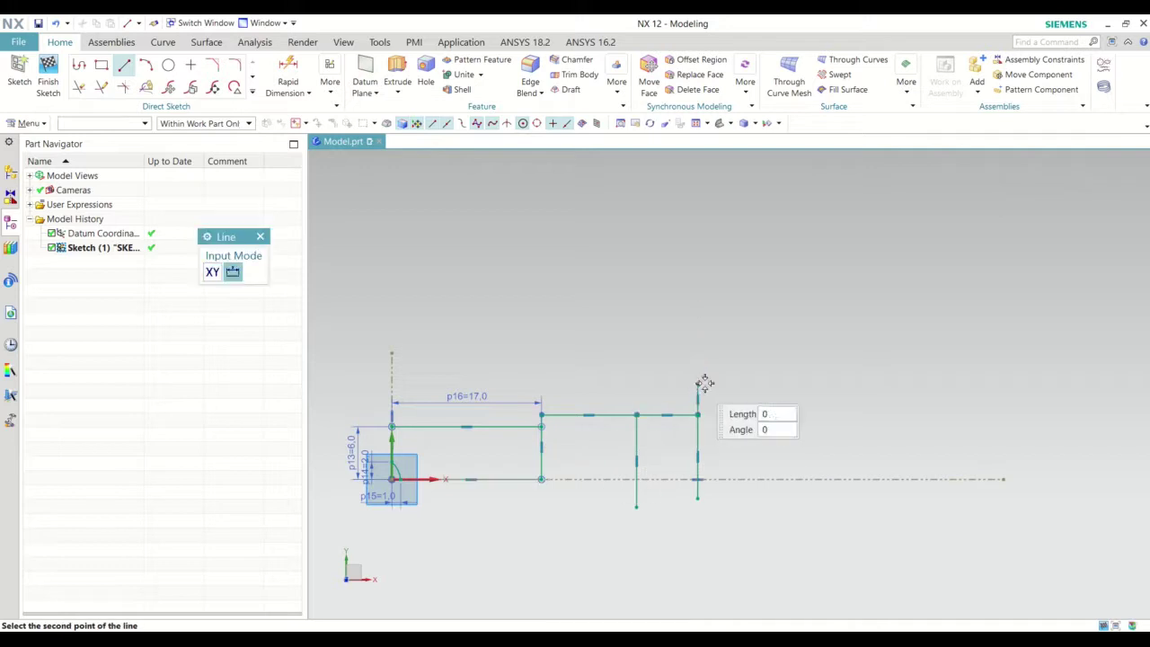
click(798, 384)
click(799, 385)
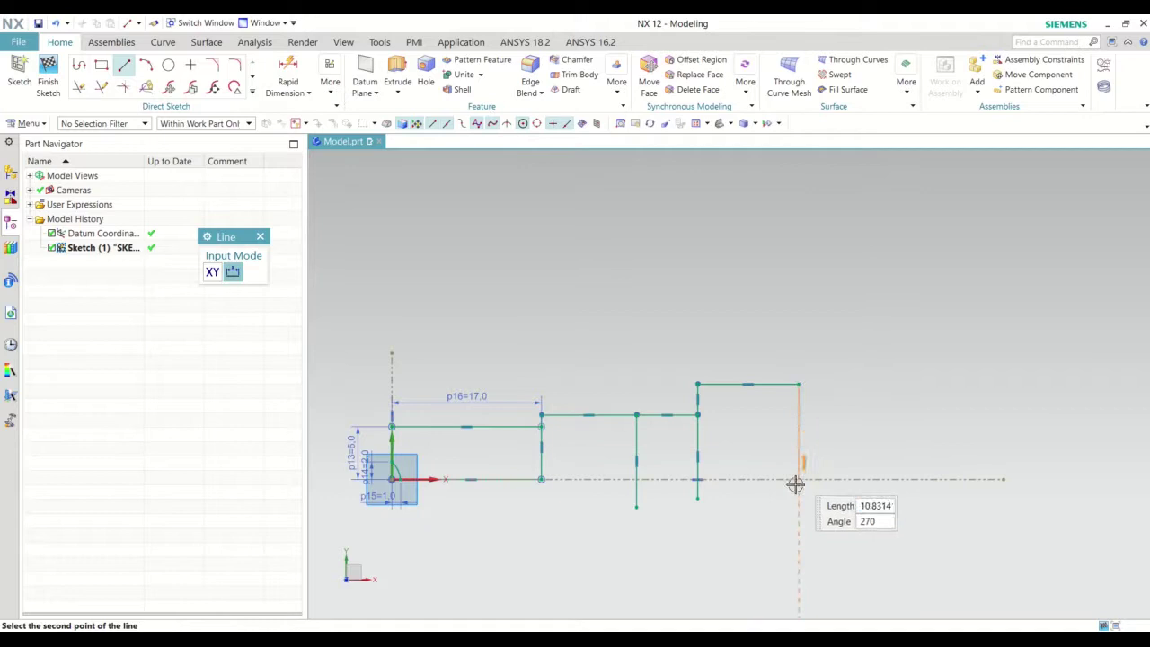
click(797, 512)
scroll(606, 488, down, 3)
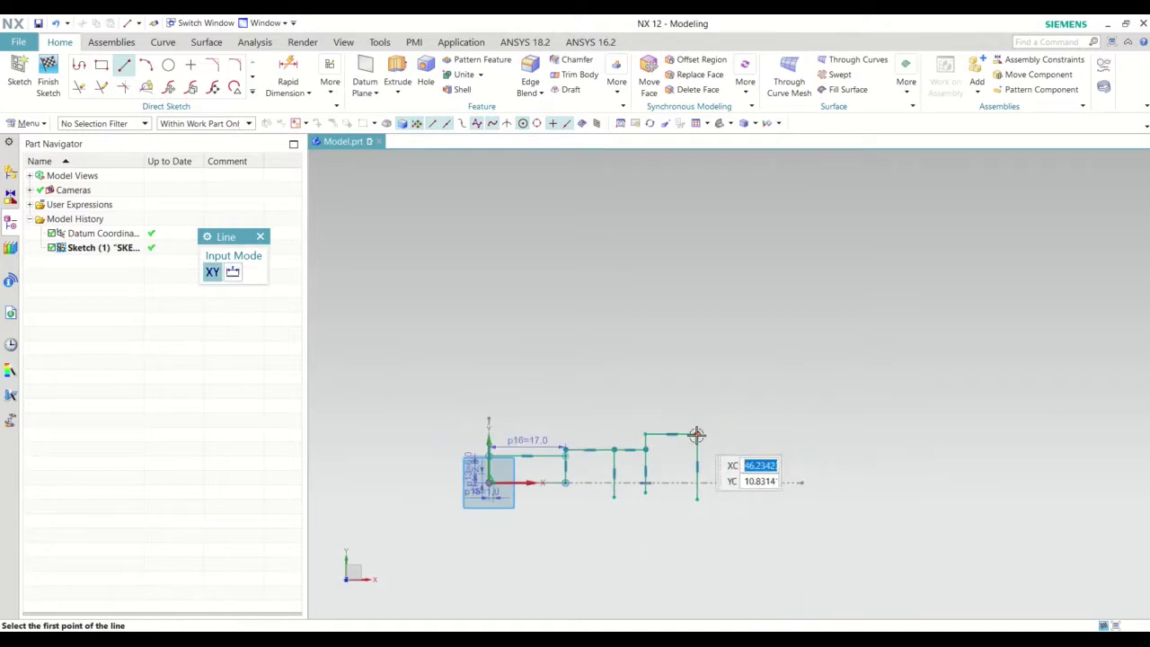
click(698, 435)
scroll(698, 435, up, 2)
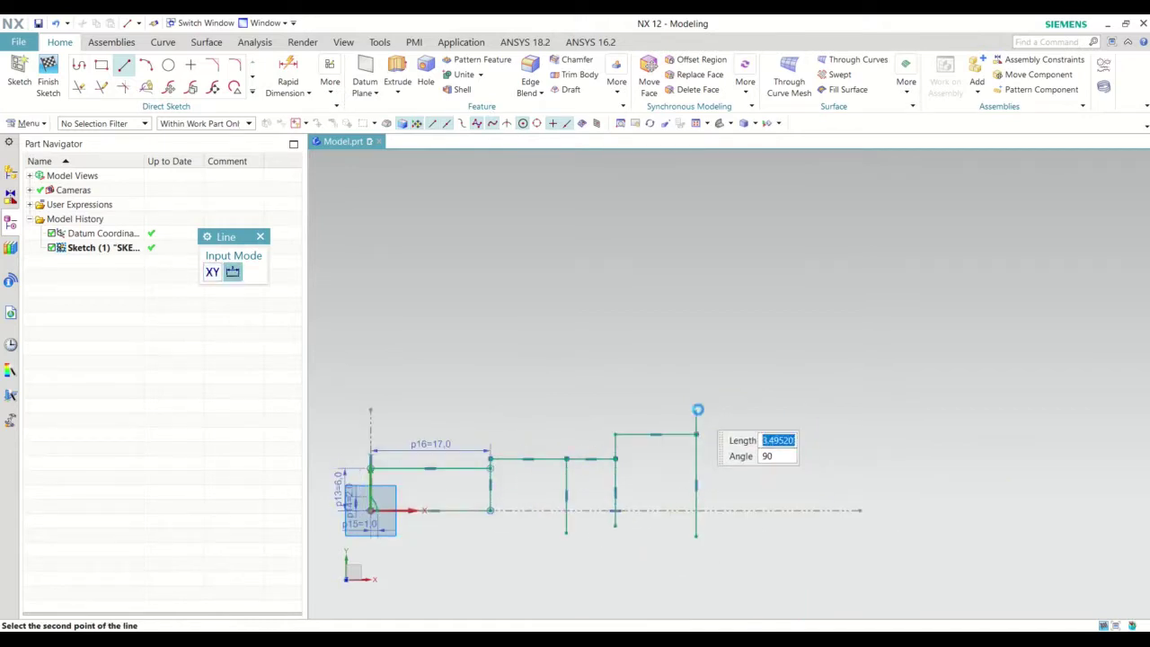
Cancel the stray line start, then draw the tallest step's top and its vertical side past the centreline.
key(Escape)
click(698, 409)
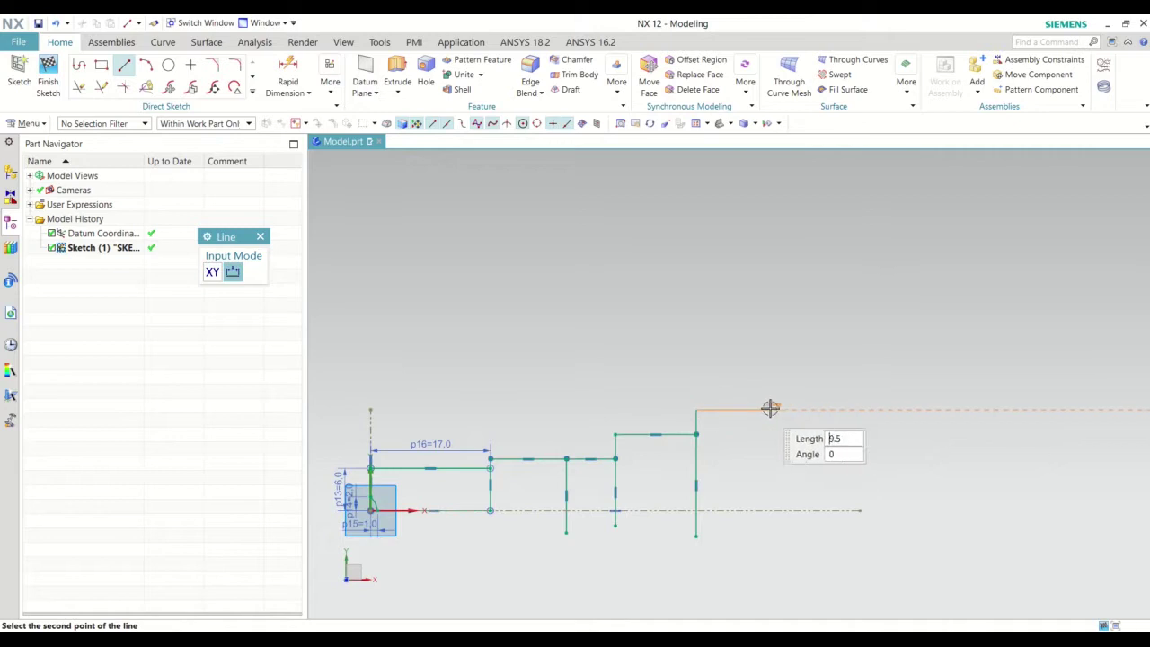
click(781, 409)
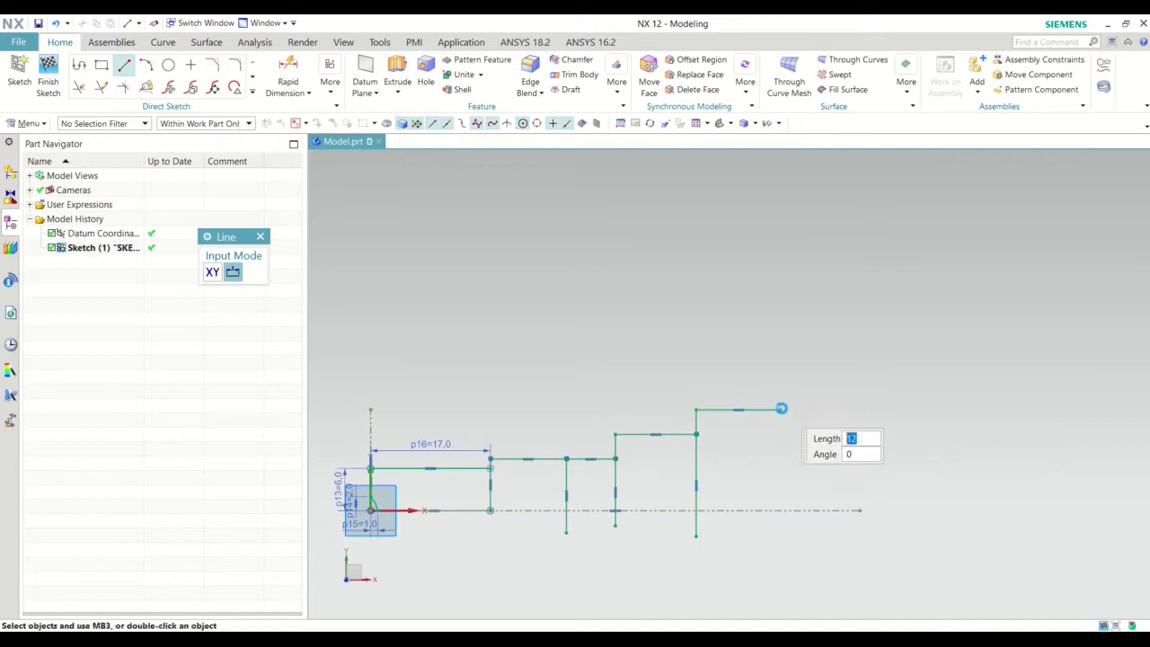
click(781, 409)
click(781, 549)
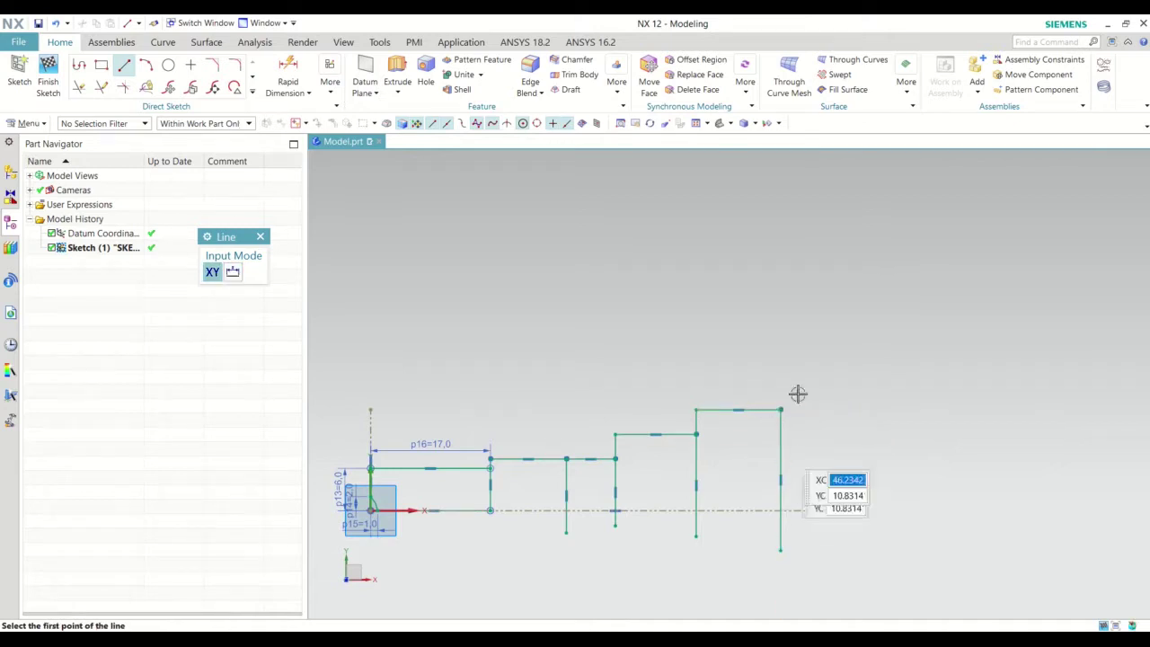
Enter Quick Trim briefly and exit it without trimming anything.
click(79, 87)
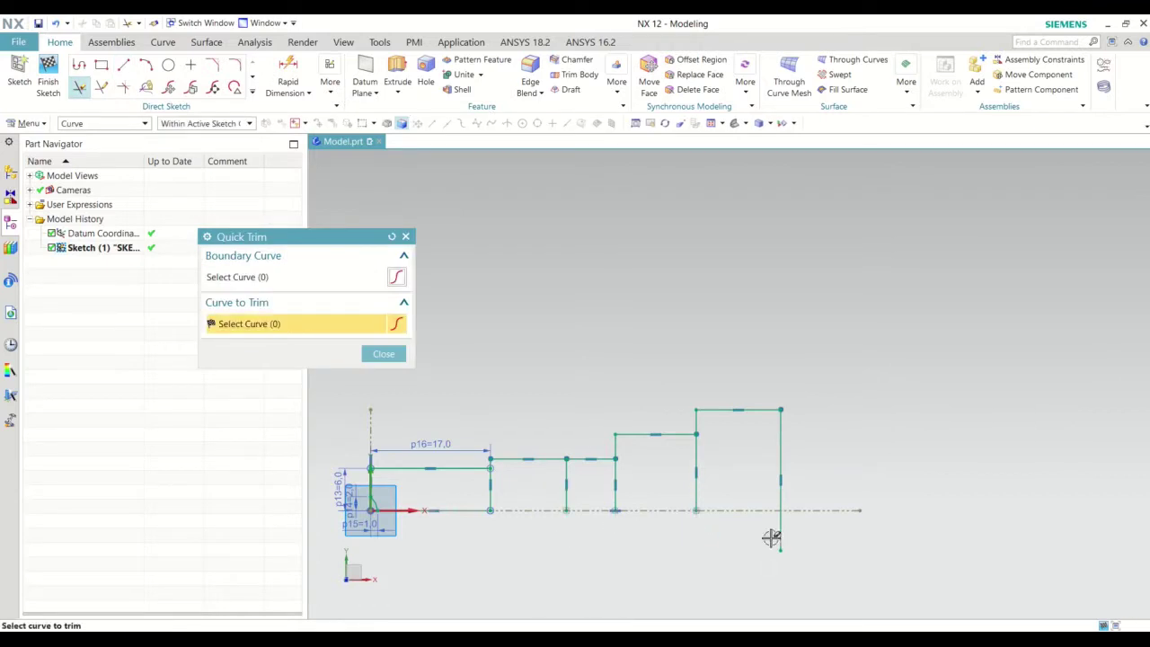
scroll(899, 456, down, 3)
scroll(899, 457, up, 2)
scroll(514, 475, up, 2)
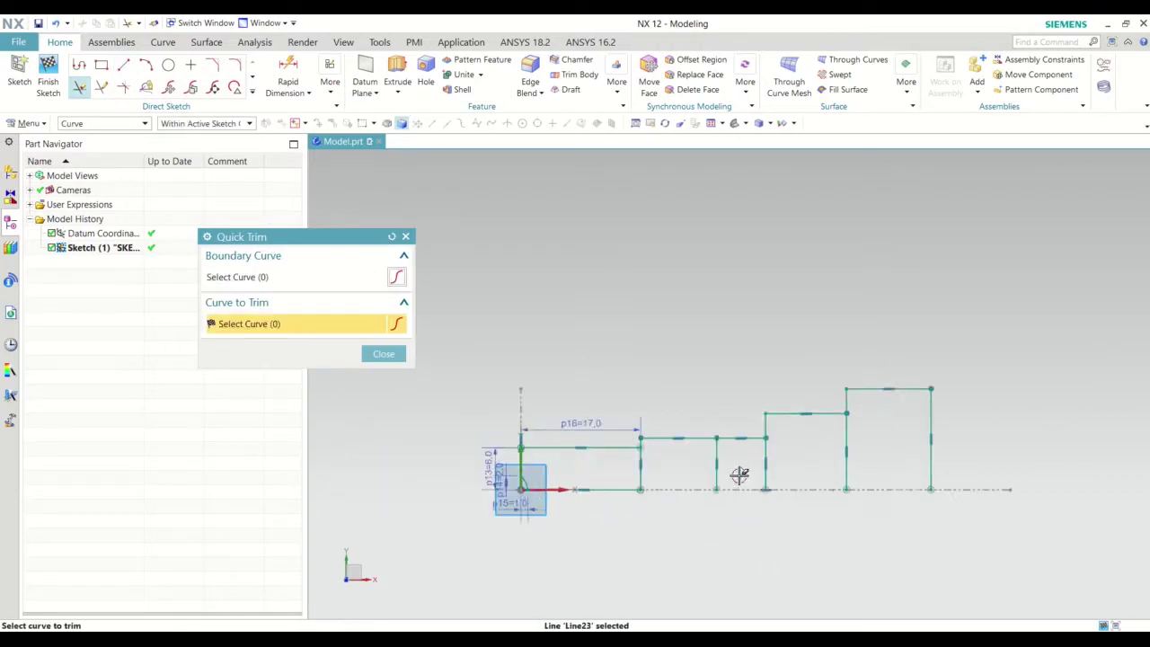
key(Escape)
scroll(660, 464, up, 3)
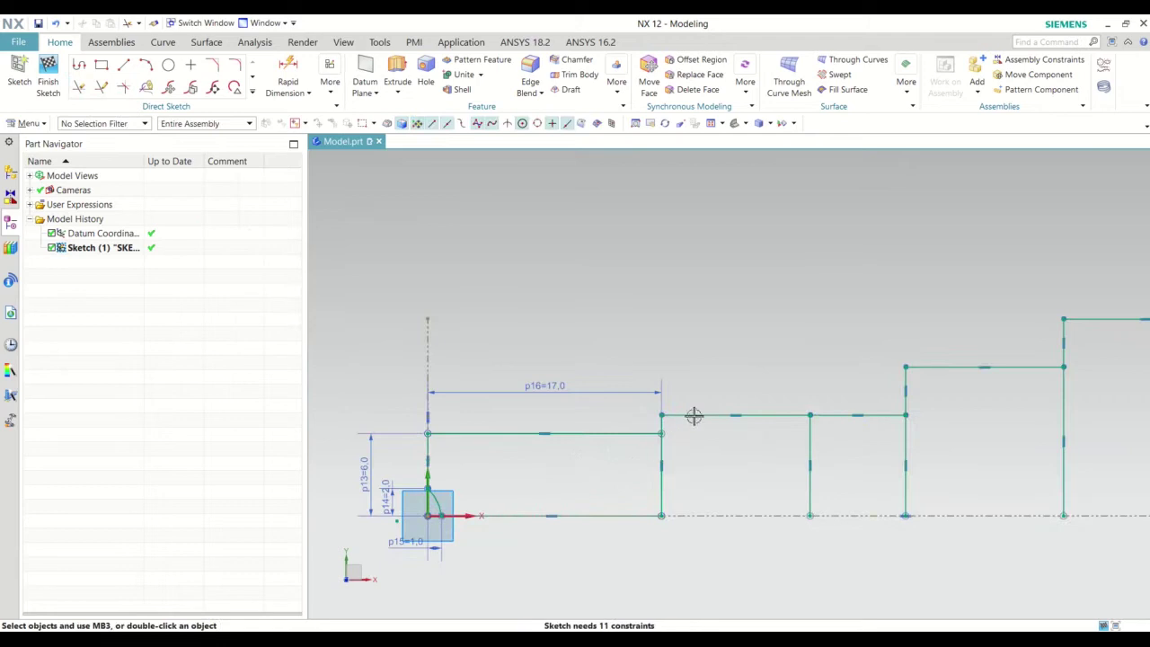
click(308, 92)
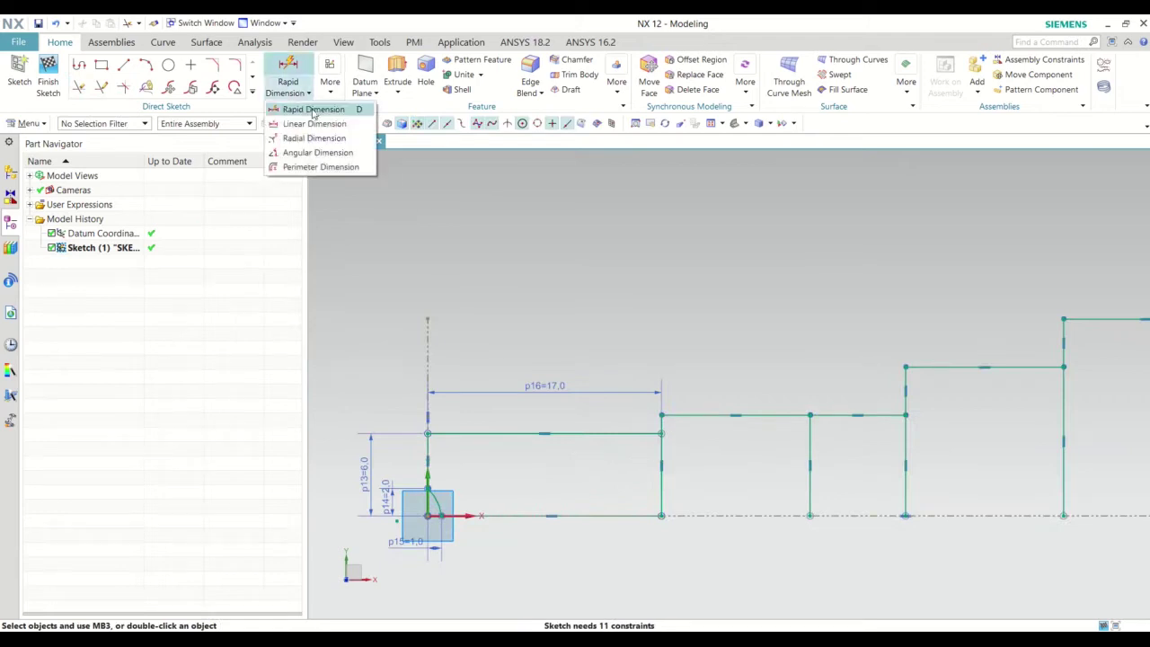
Add a 7.0 vertical dimension (p17) between the second step's top line and the centreline.
click(313, 109)
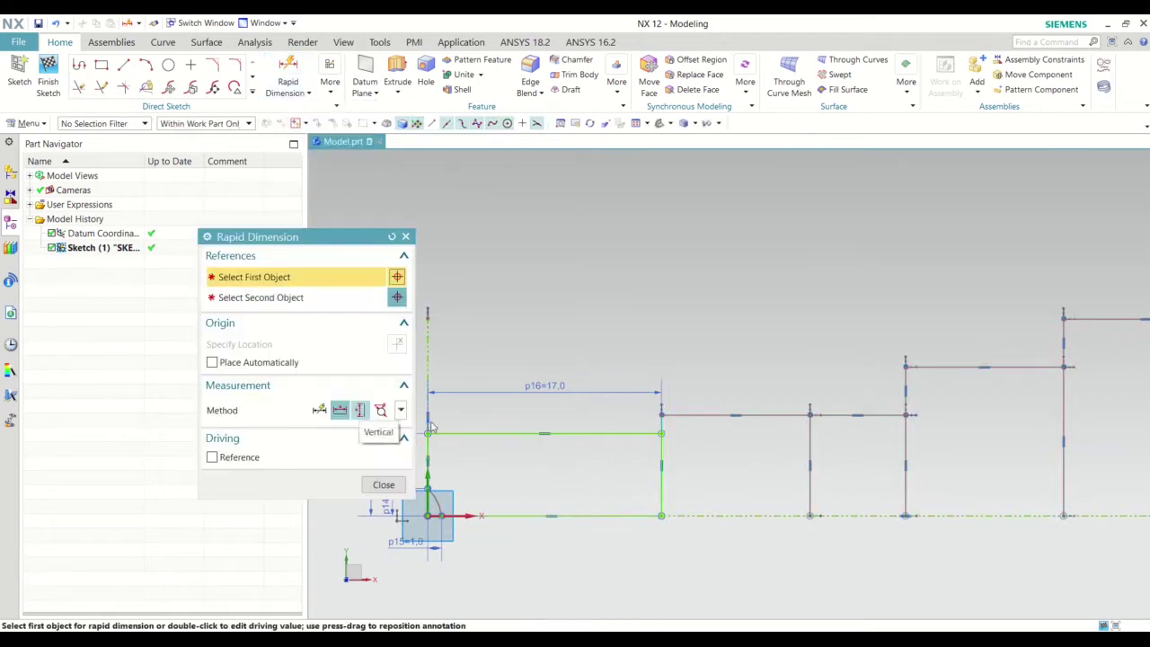
click(677, 416)
click(728, 515)
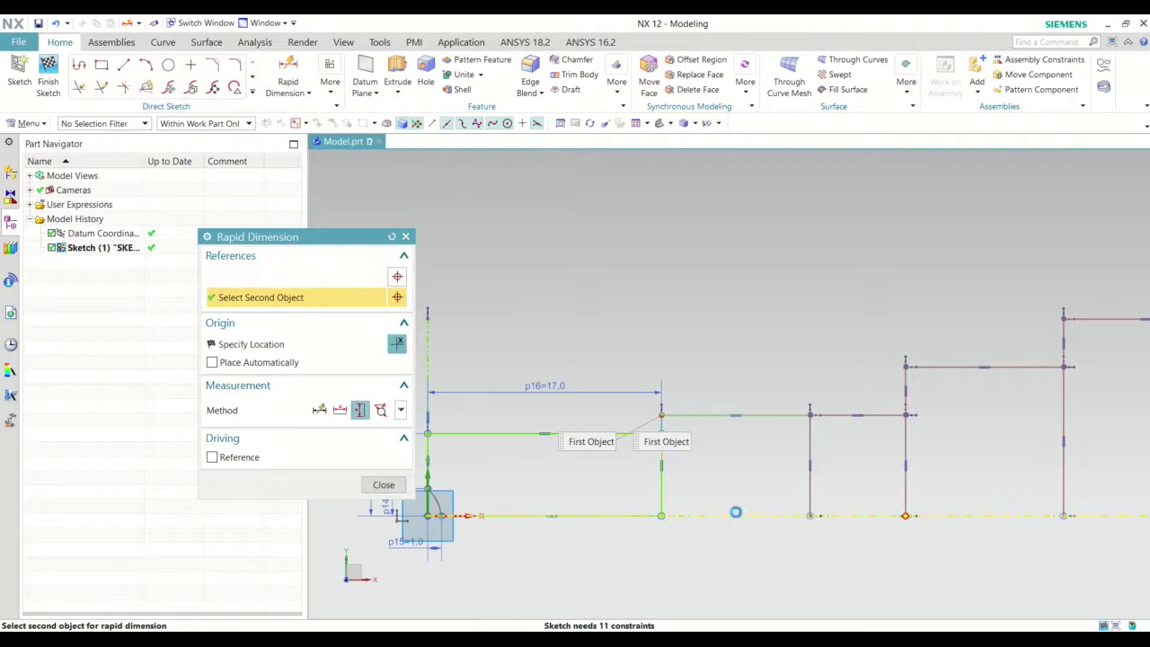
scroll(896, 483, down, 2)
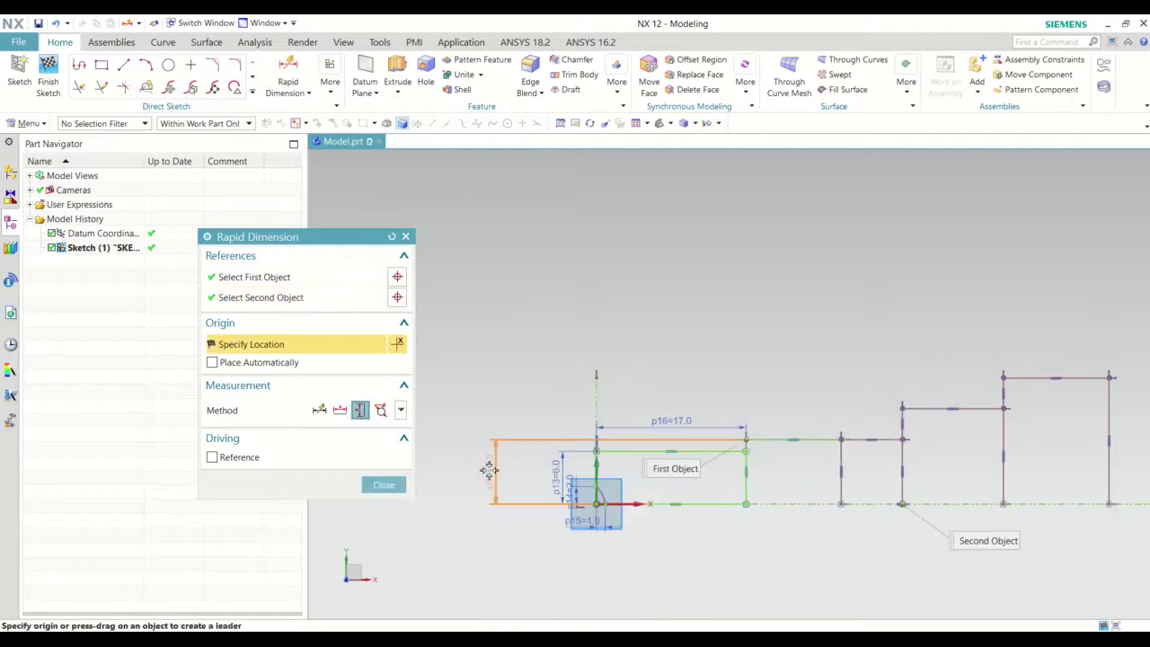
click(489, 472)
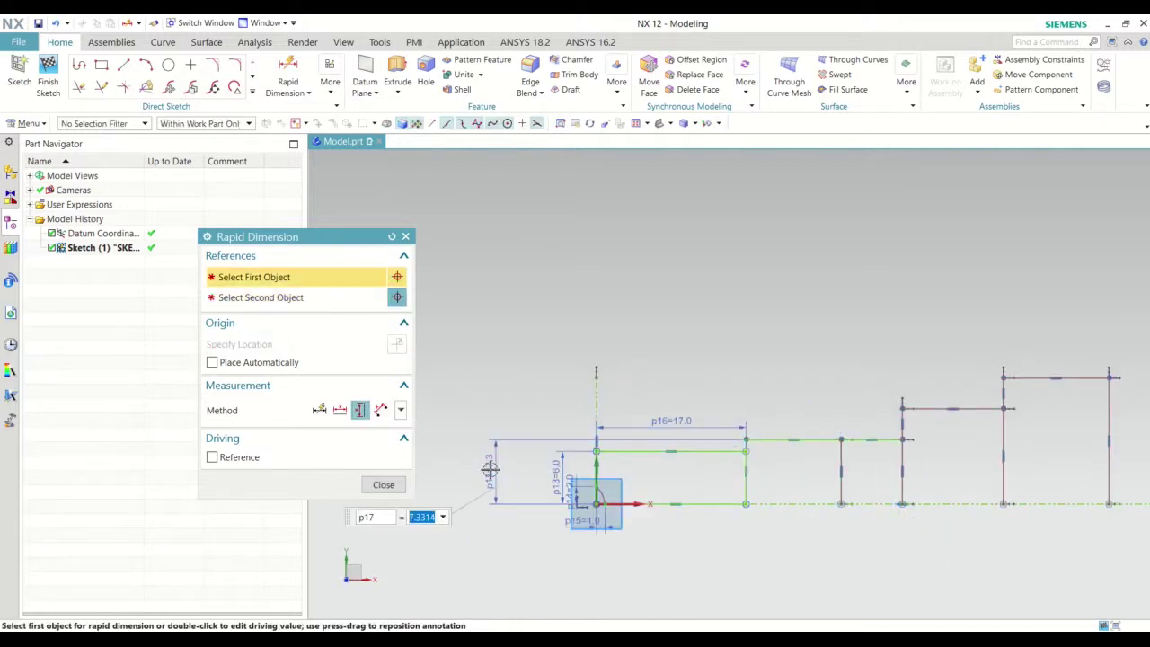
text(7)
key(Return)
key(Escape)
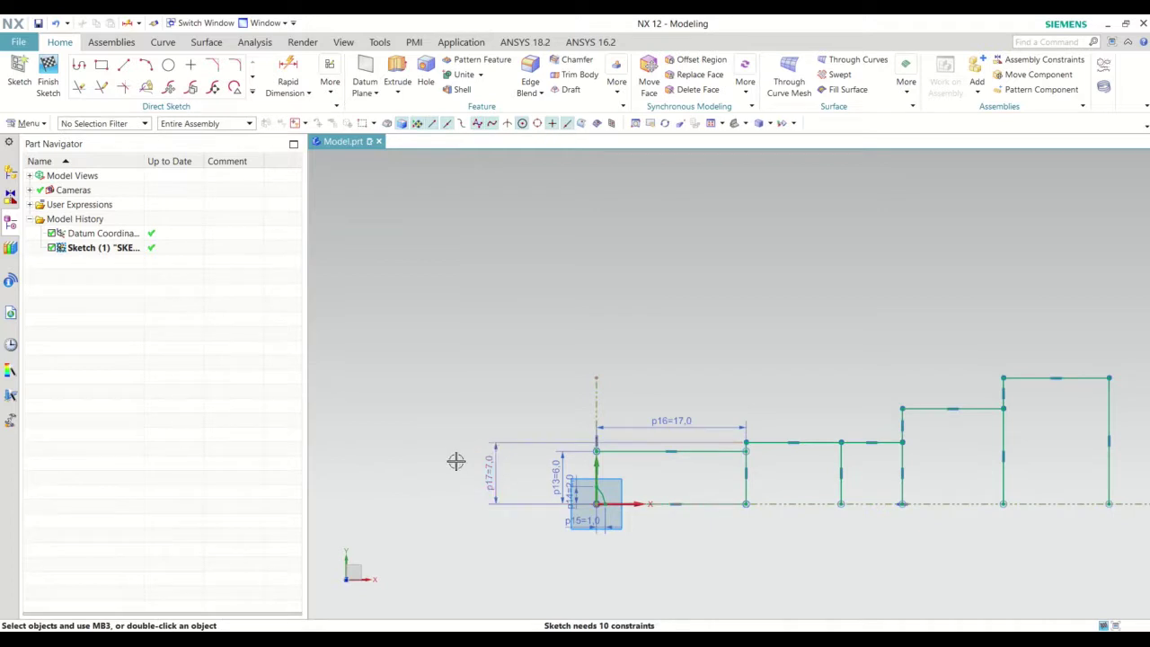
scroll(764, 486, up, 2)
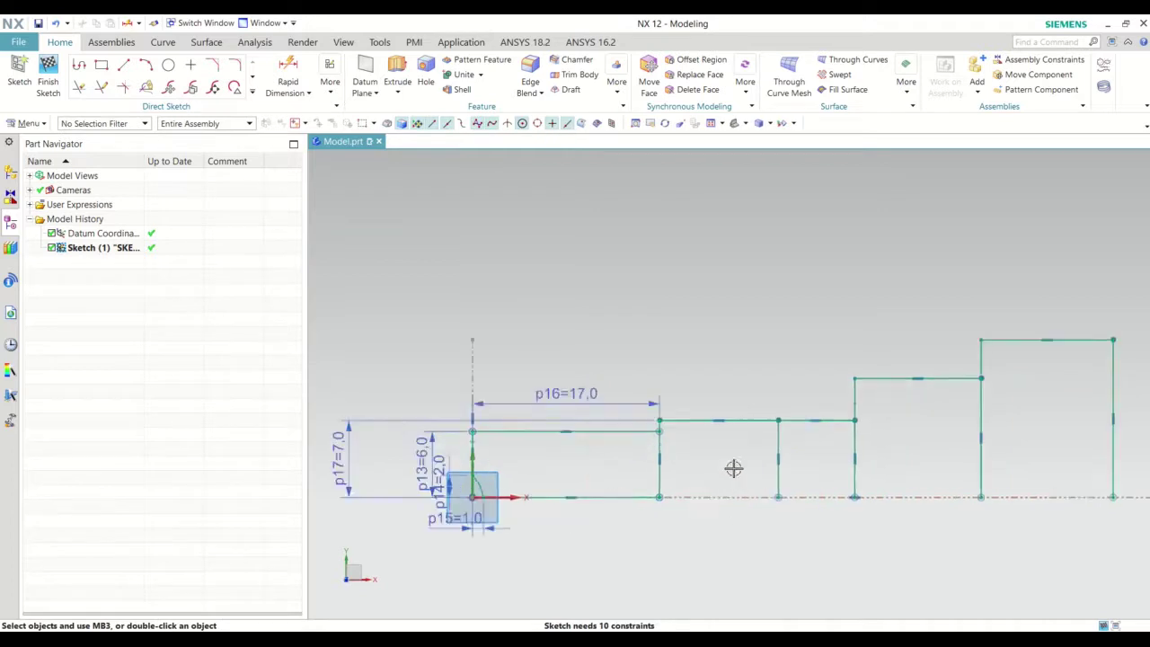
scroll(719, 465, up, 2)
scroll(595, 460, down, 2)
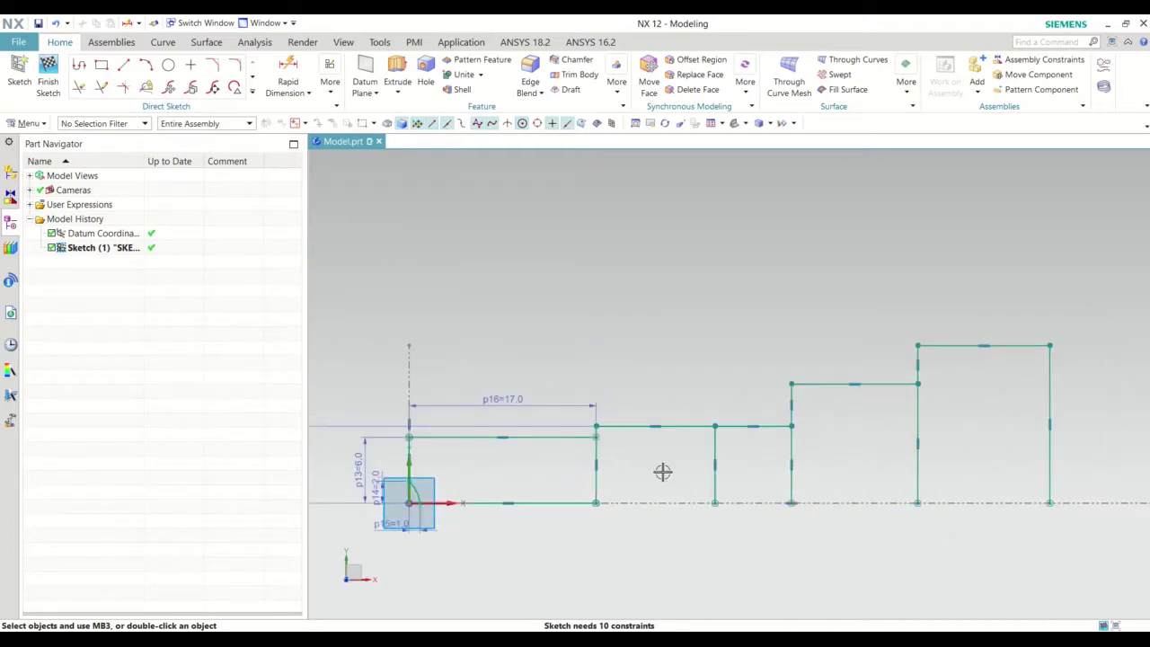
Trim away the horizontal segment right of the first step.
click(80, 90)
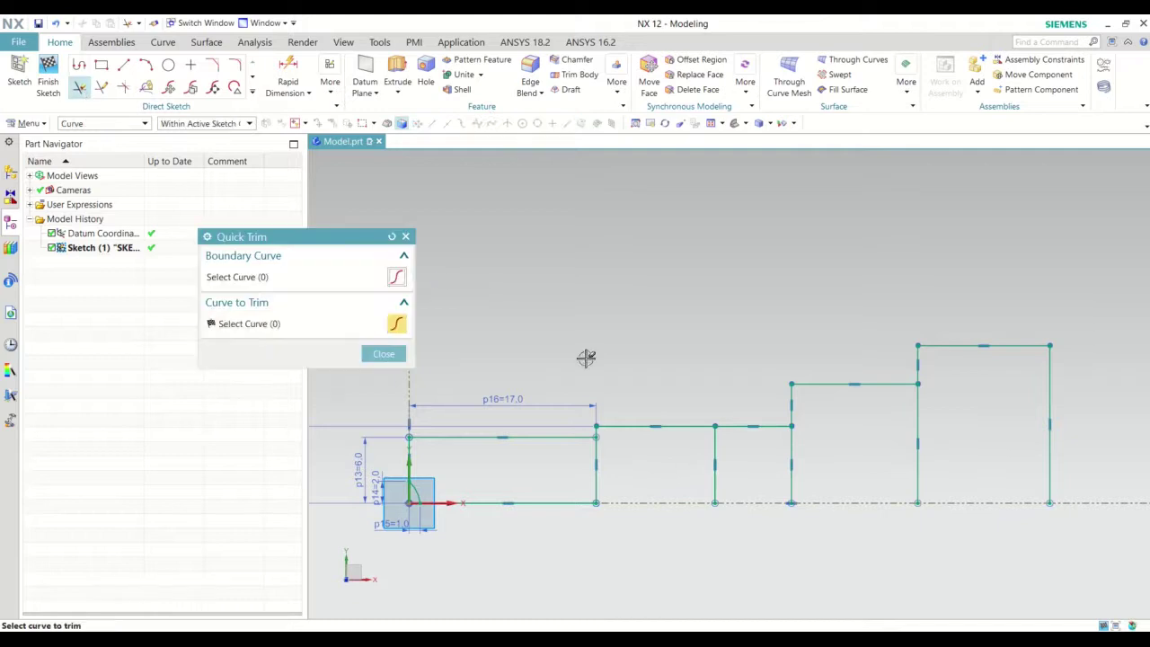
click(650, 426)
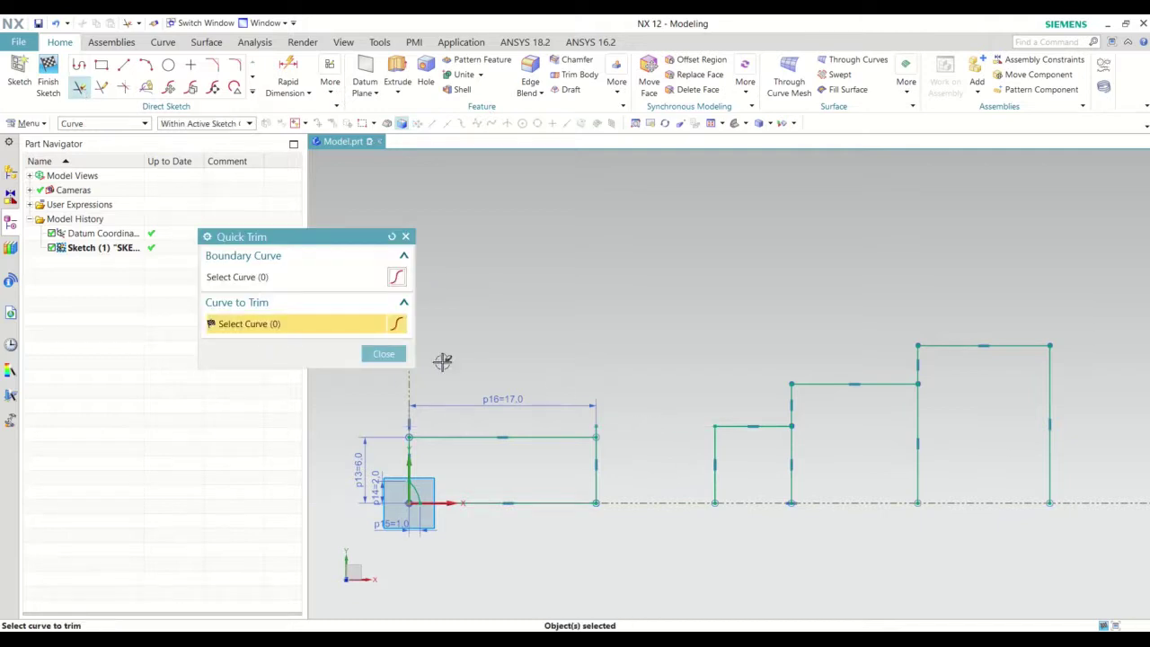
key(Escape)
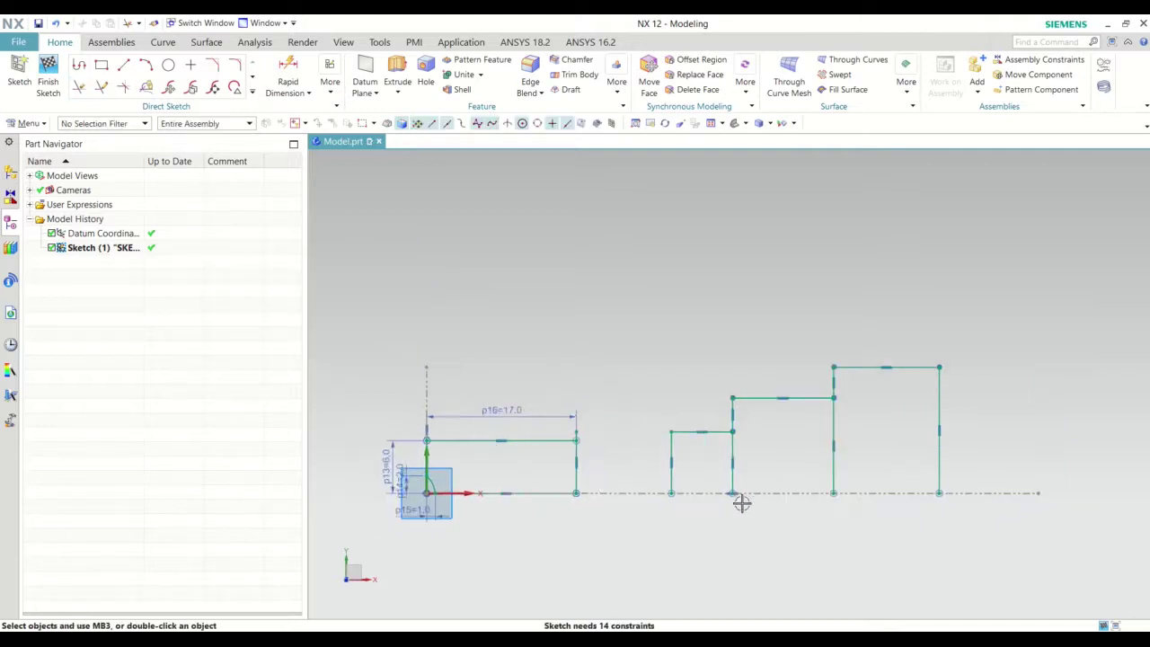
scroll(675, 476, up, 2)
Convert the vertical sketch line to a reference line, leaving the left vertical line unchanged.
right_click(614, 394)
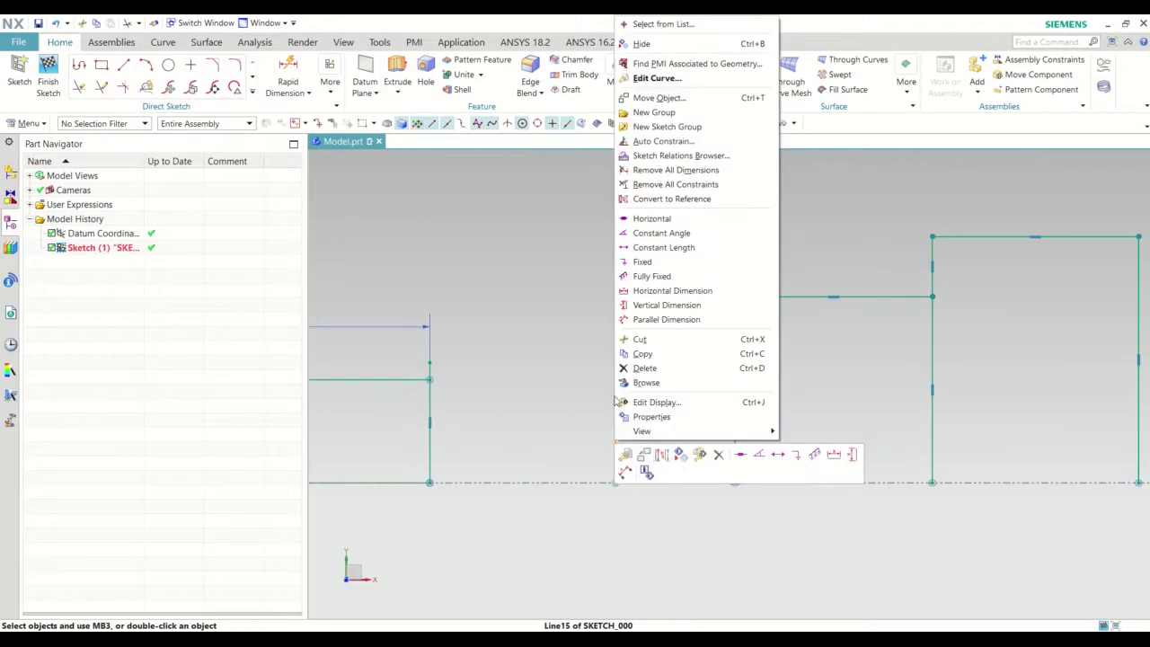
click(666, 456)
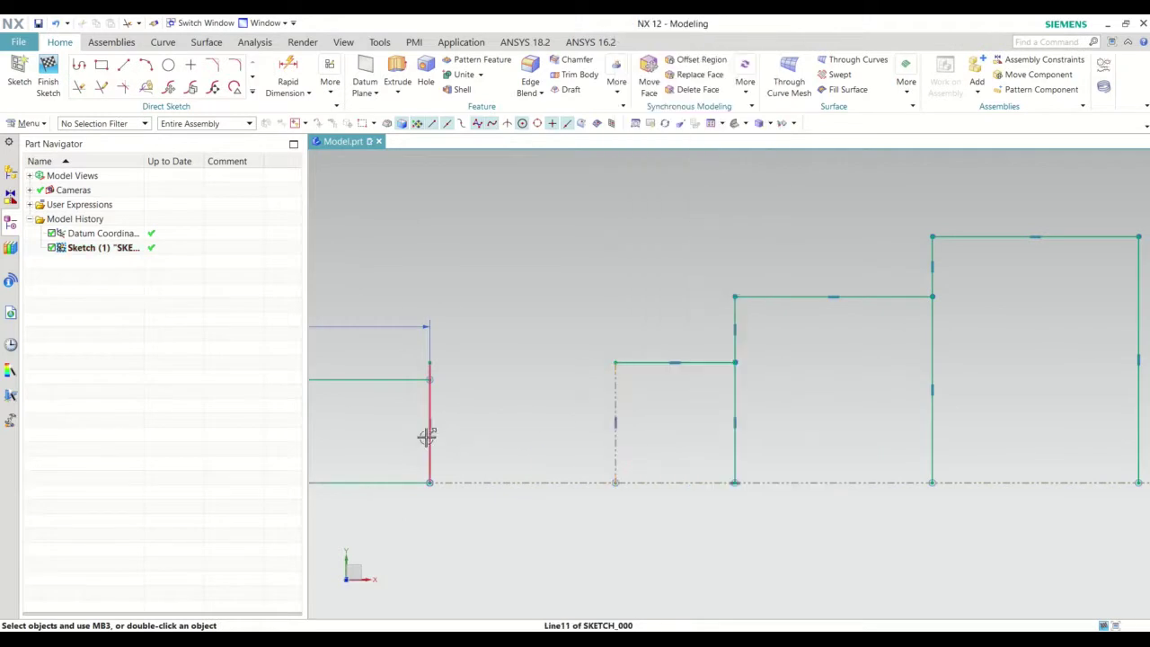
right_click(428, 437)
mouse_move(459, 432)
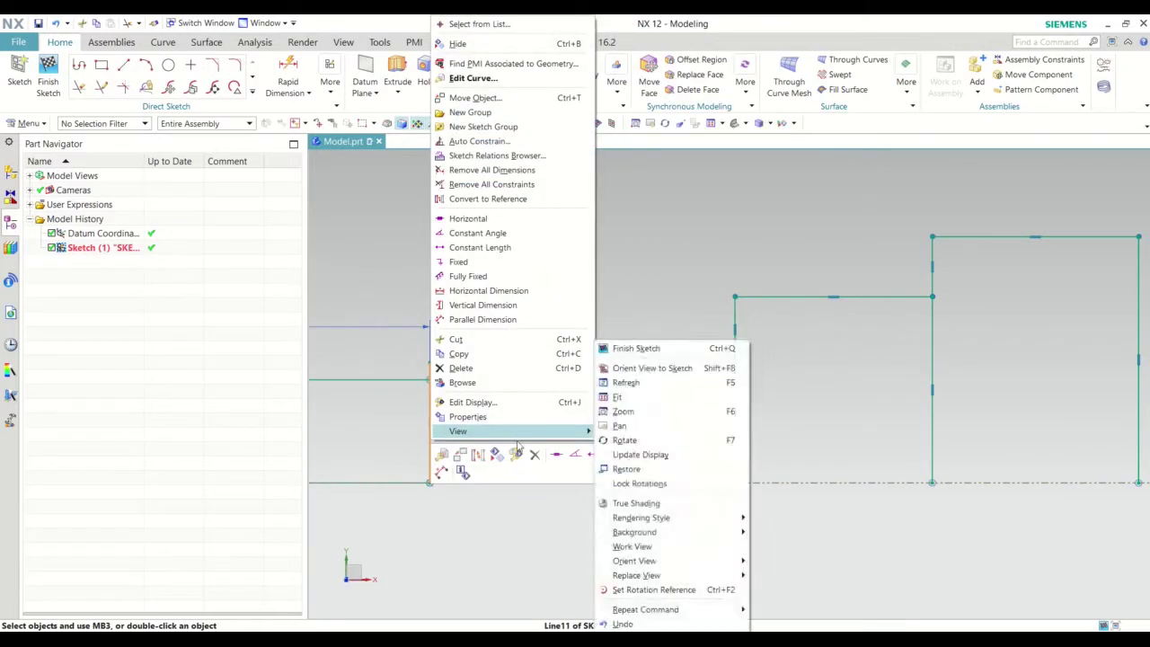
click(421, 386)
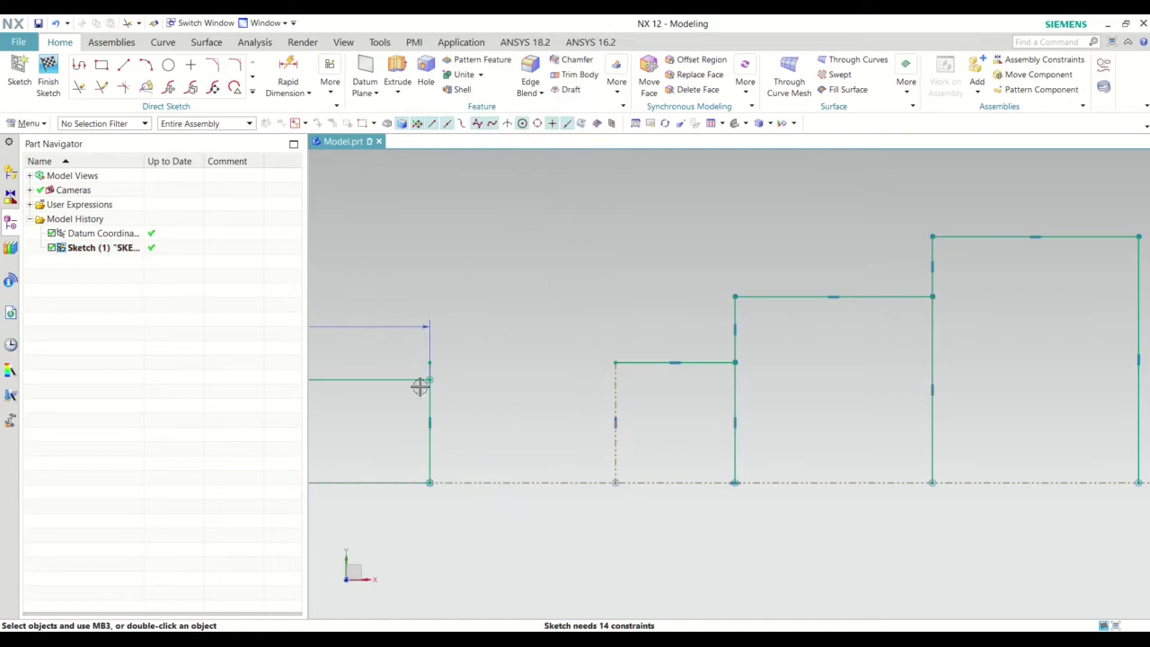
Trim off the stray vertical segment below the short horizontal line.
click(79, 87)
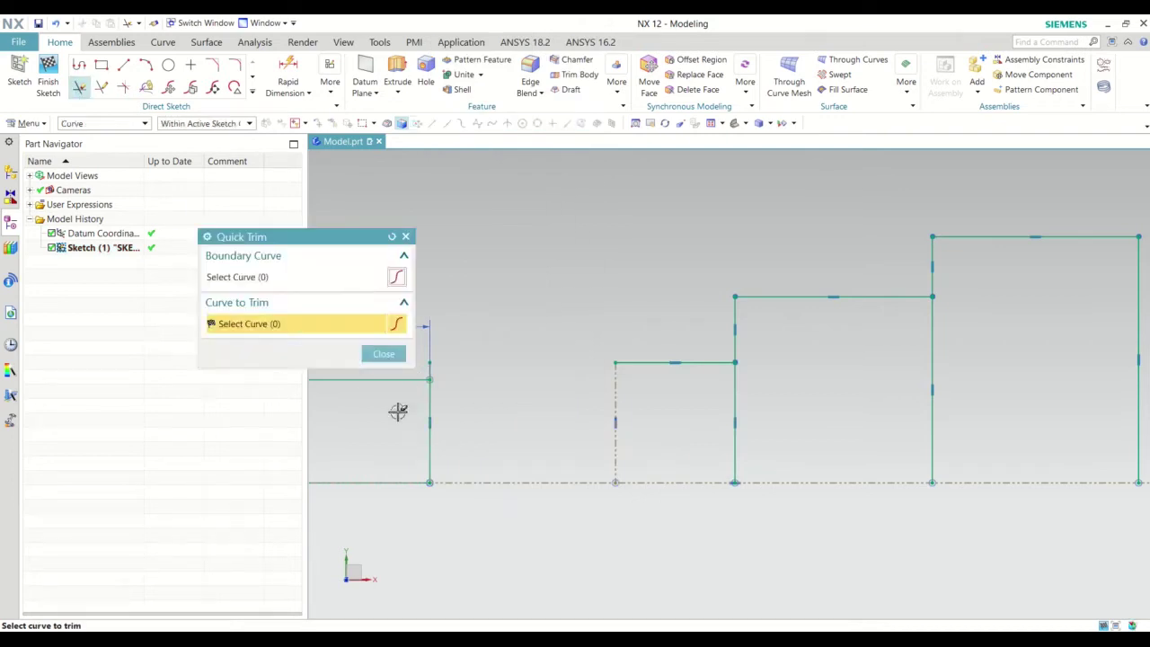
click(428, 420)
click(383, 353)
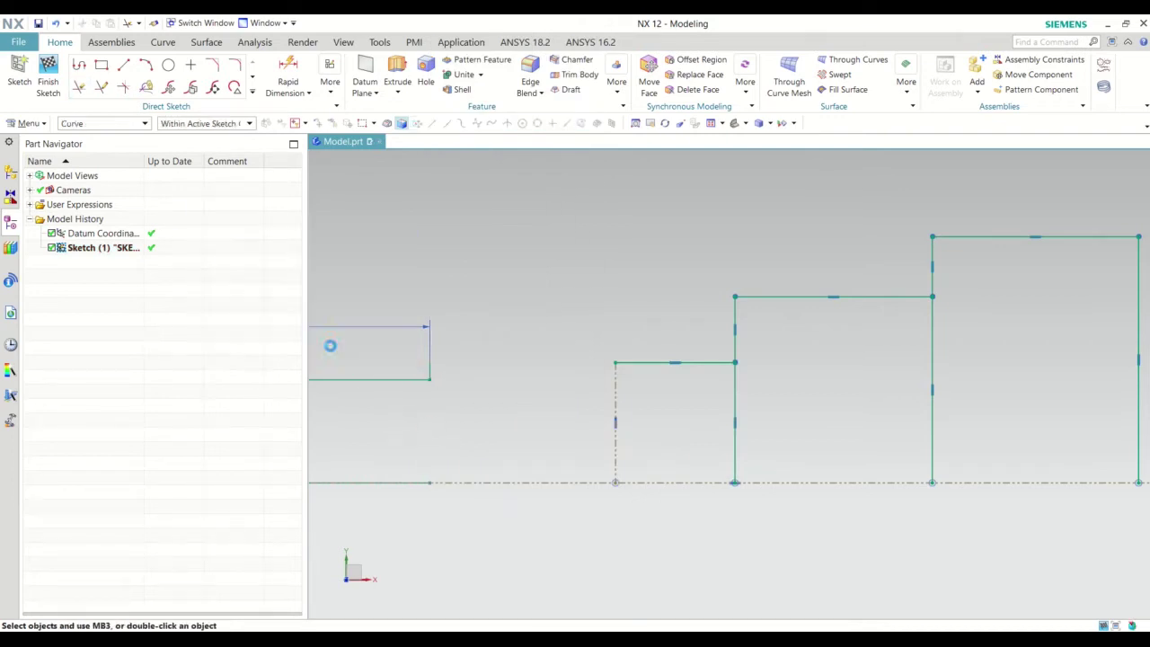
click(126, 69)
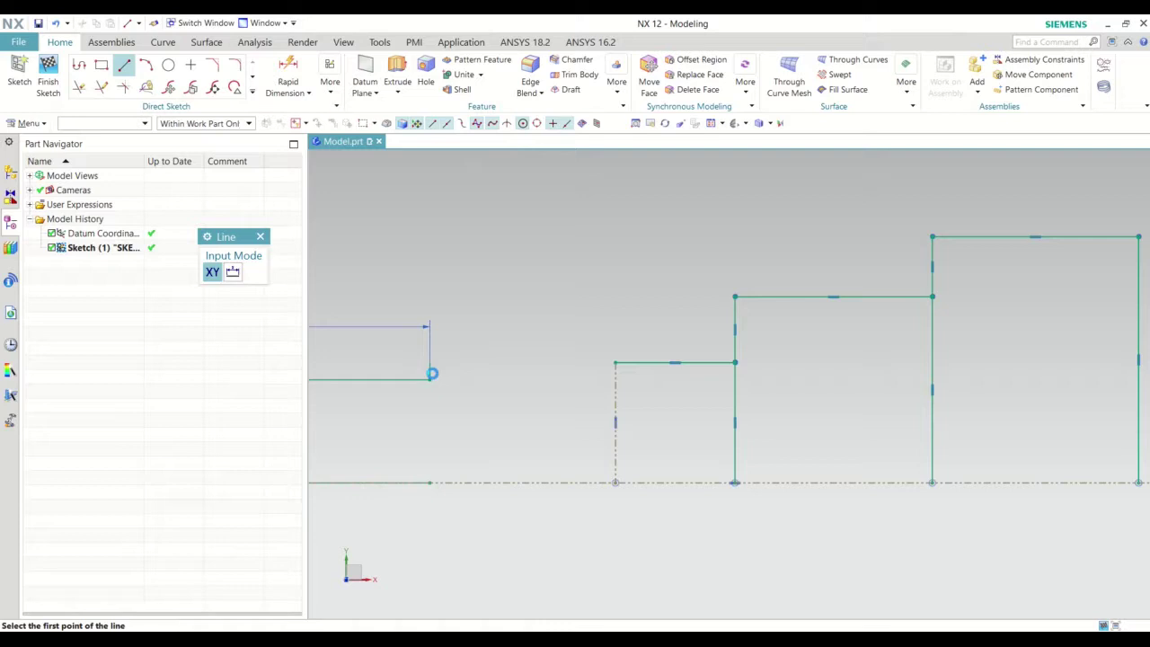
Draw a vertical line from the left profile's horizontal line to the baseline, trimming the part below it.
click(429, 379)
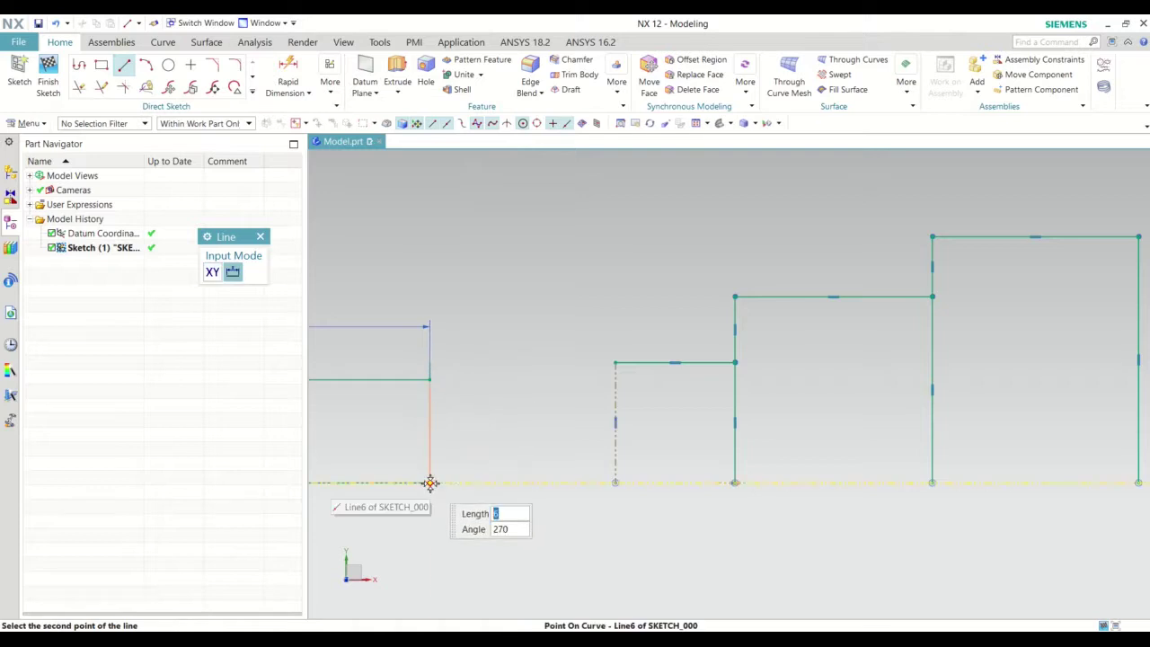
click(433, 542)
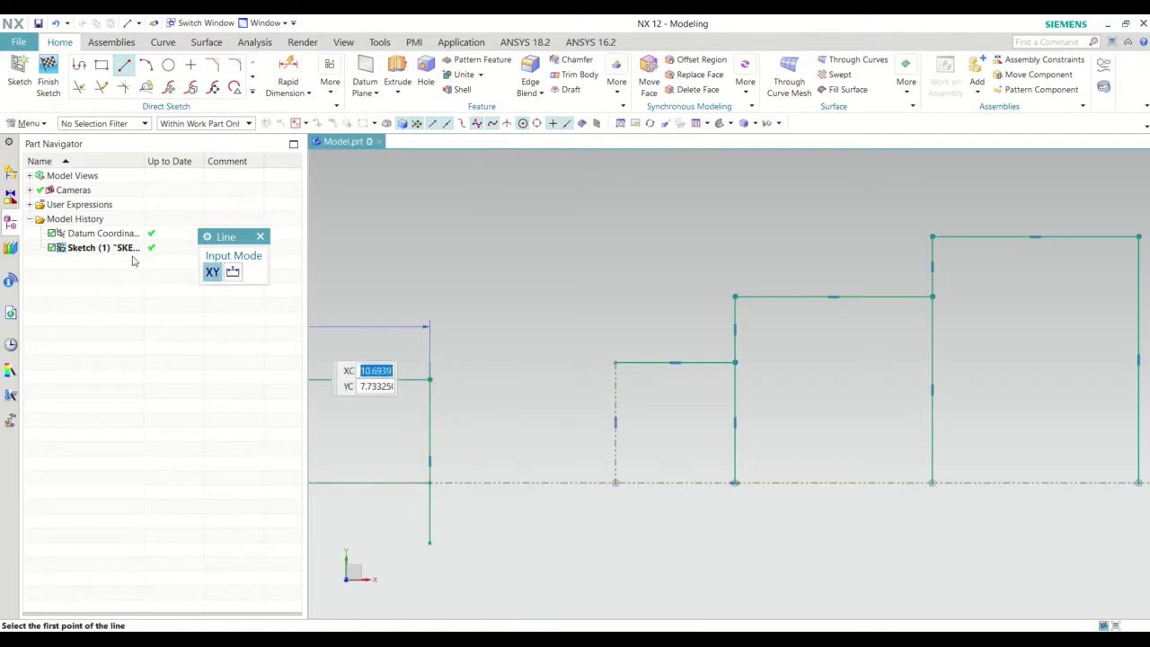
key(Escape)
key(t)
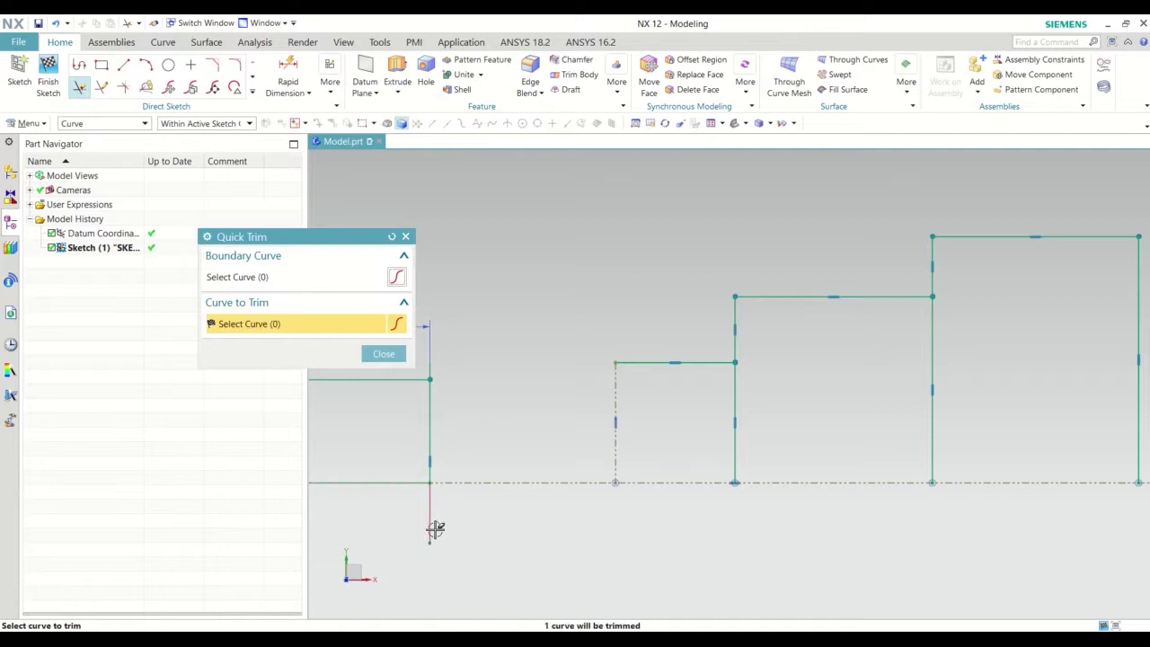
click(434, 526)
key(Escape)
Convert the new left vertical line and the next step's vertical line to reference lines.
right_click(431, 413)
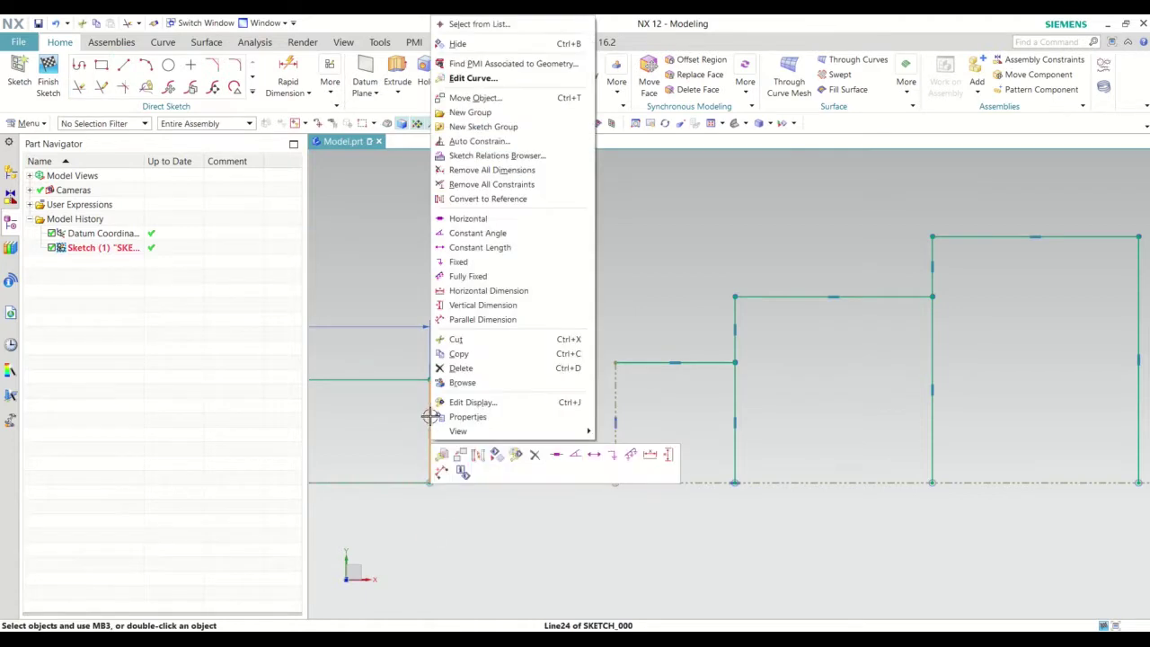
click(483, 458)
scroll(506, 493, down, 2)
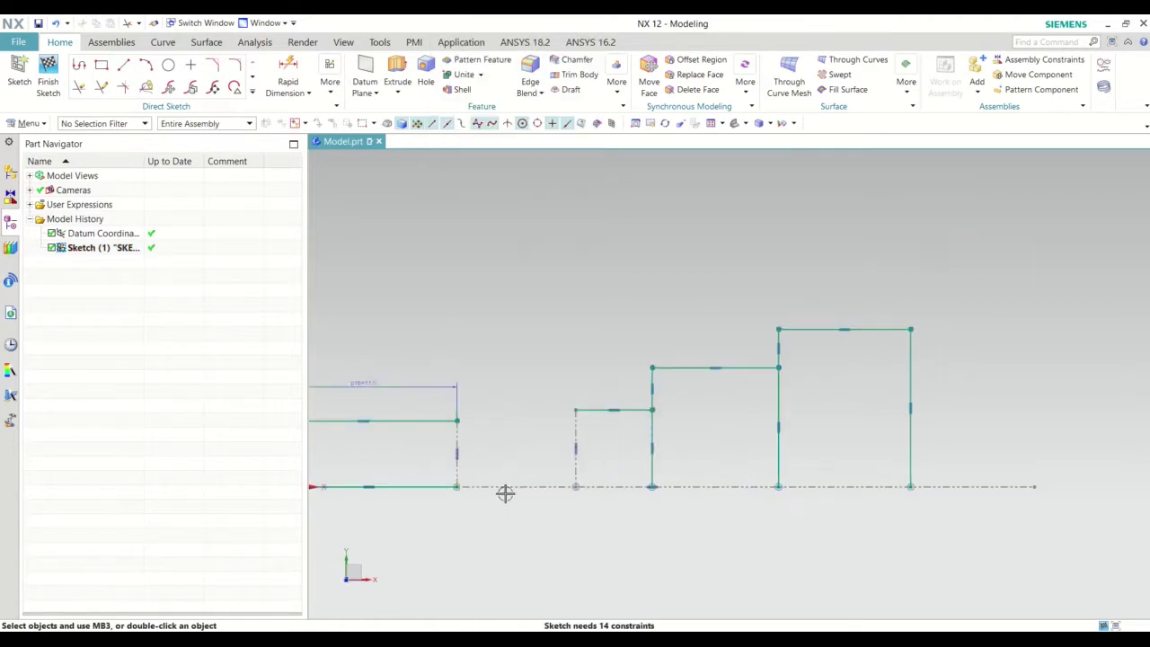
scroll(652, 433, up, 5)
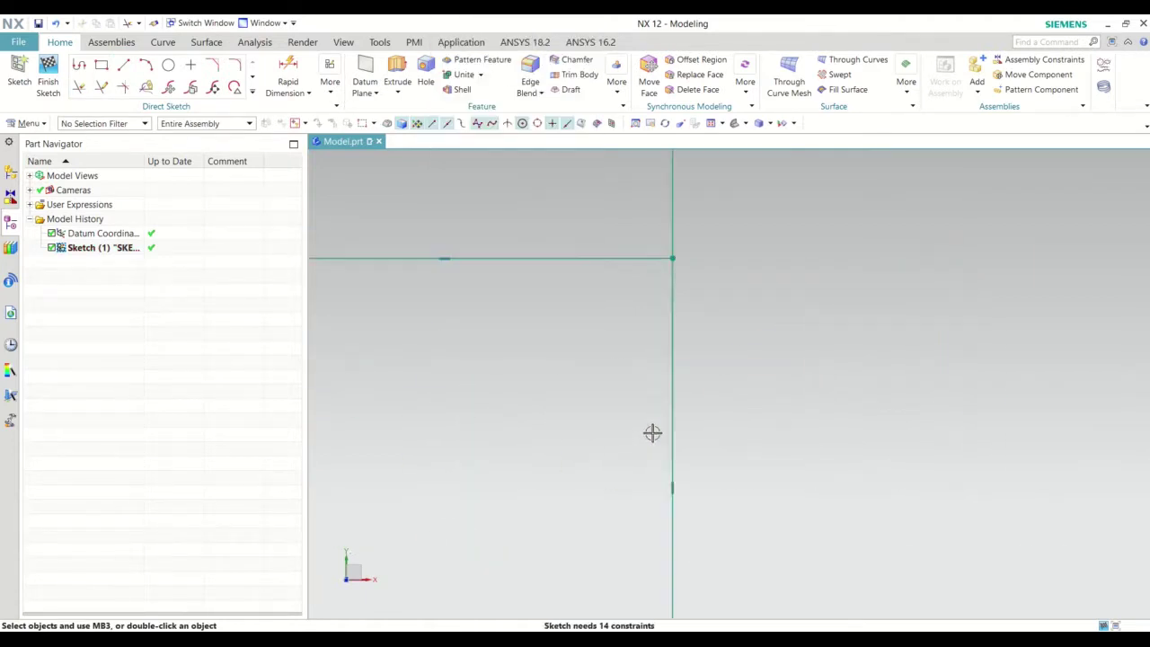
right_click(673, 419)
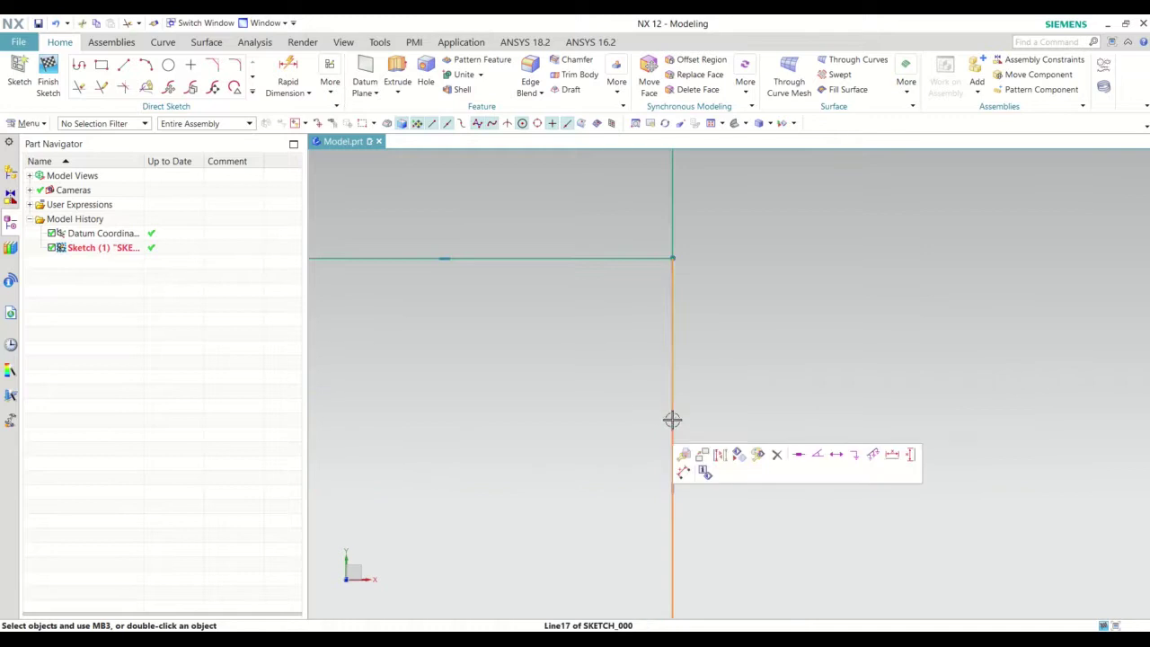
click(726, 458)
scroll(593, 440, down, 2)
scroll(578, 434, down, 1)
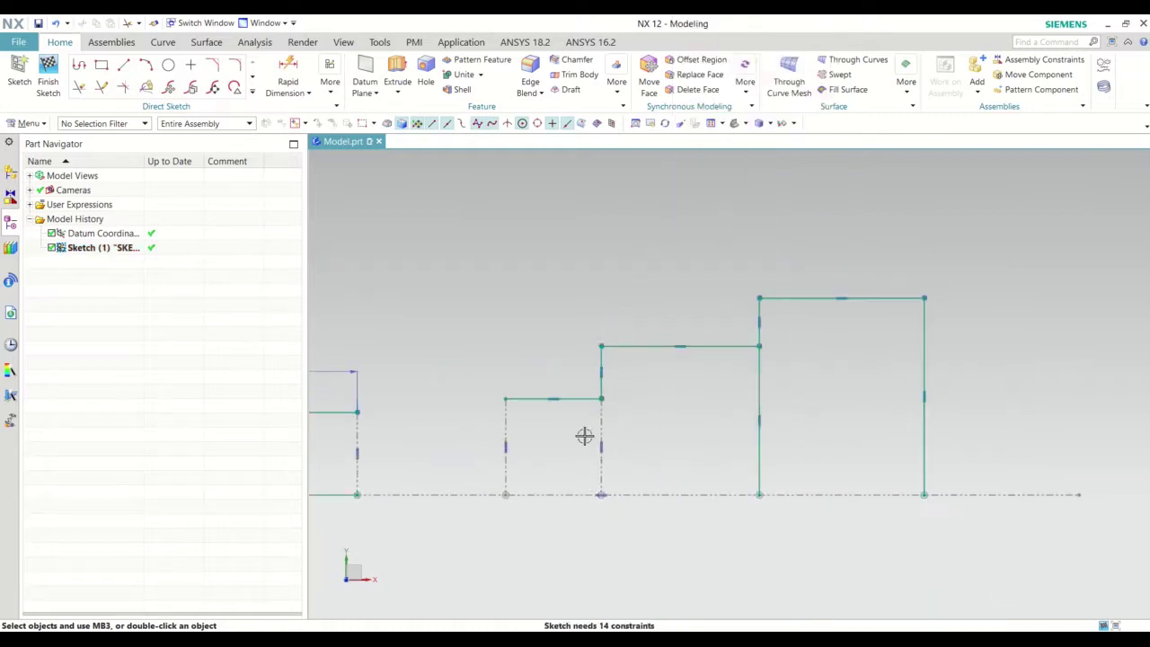
Convert the remaining step vertical line and the rightmost vertical line to dashed reference lines.
right_click(760, 399)
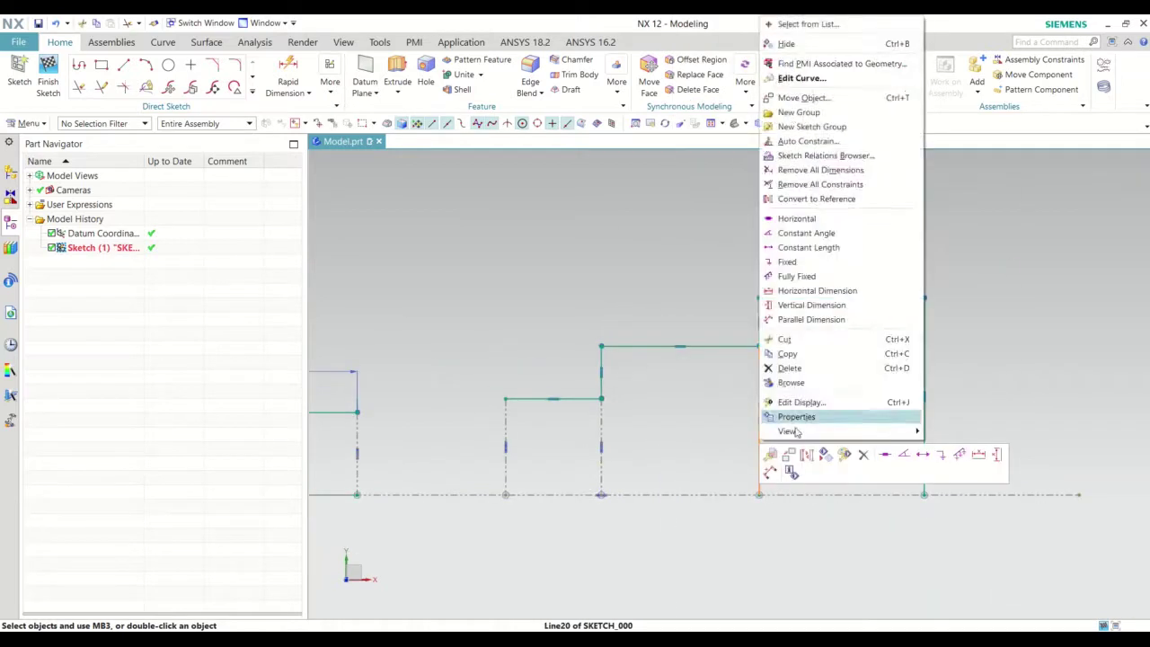
click(805, 459)
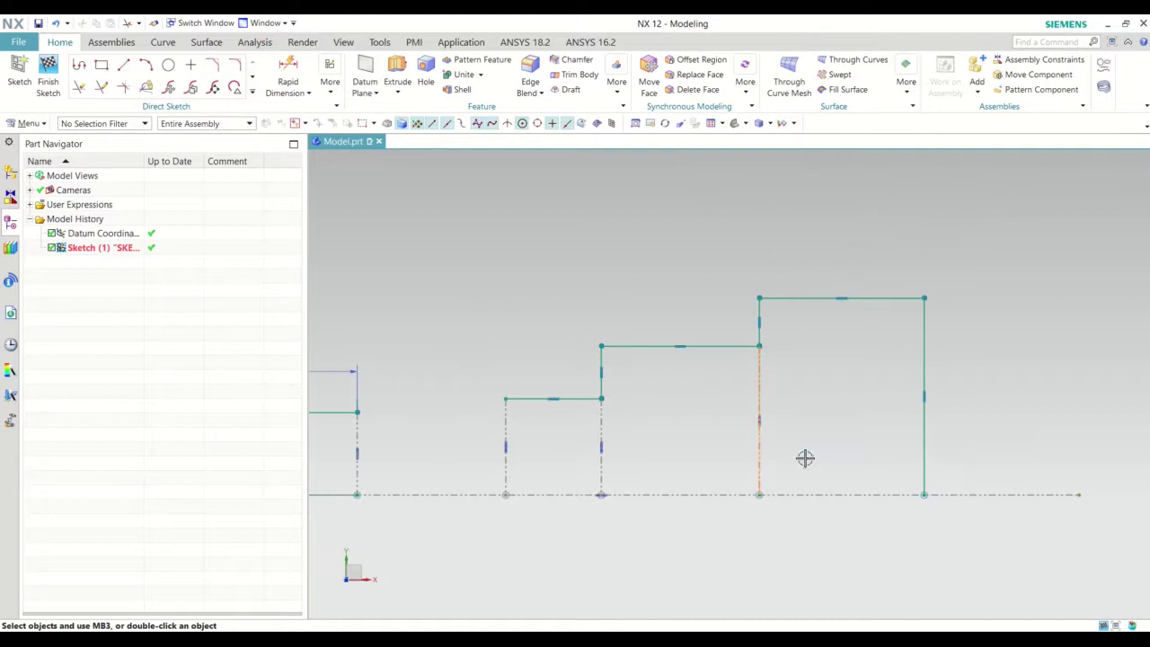
right_click(924, 378)
click(951, 453)
scroll(949, 432, down, 2)
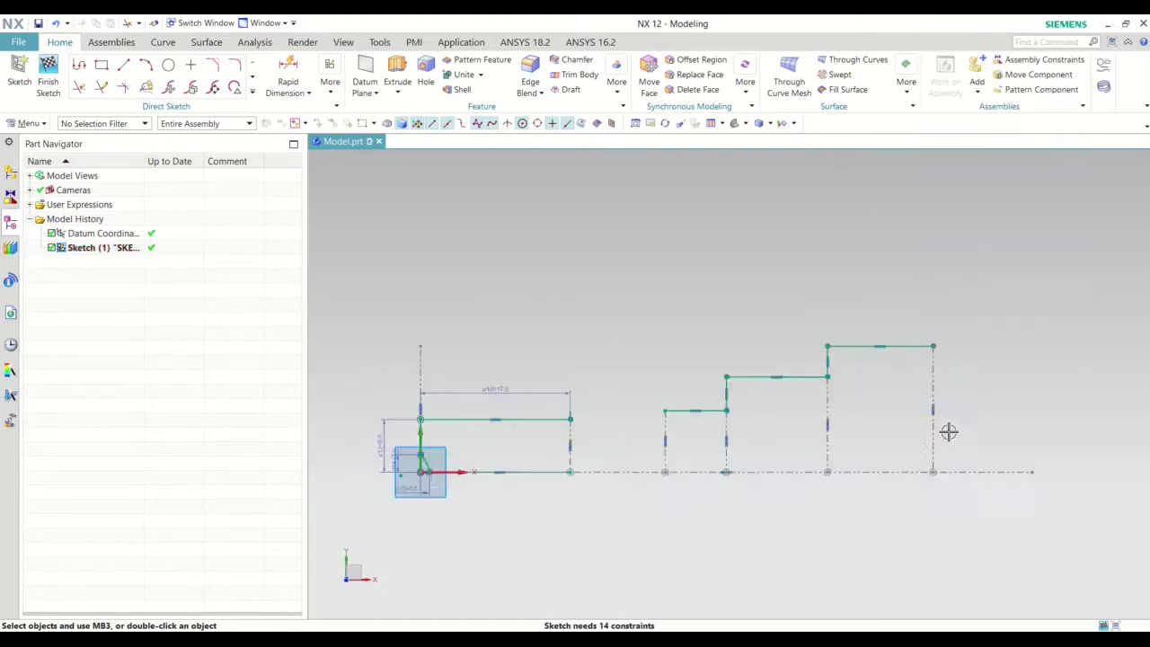
scroll(934, 431, down, 3)
scroll(848, 436, up, 2)
scroll(666, 447, down, 2)
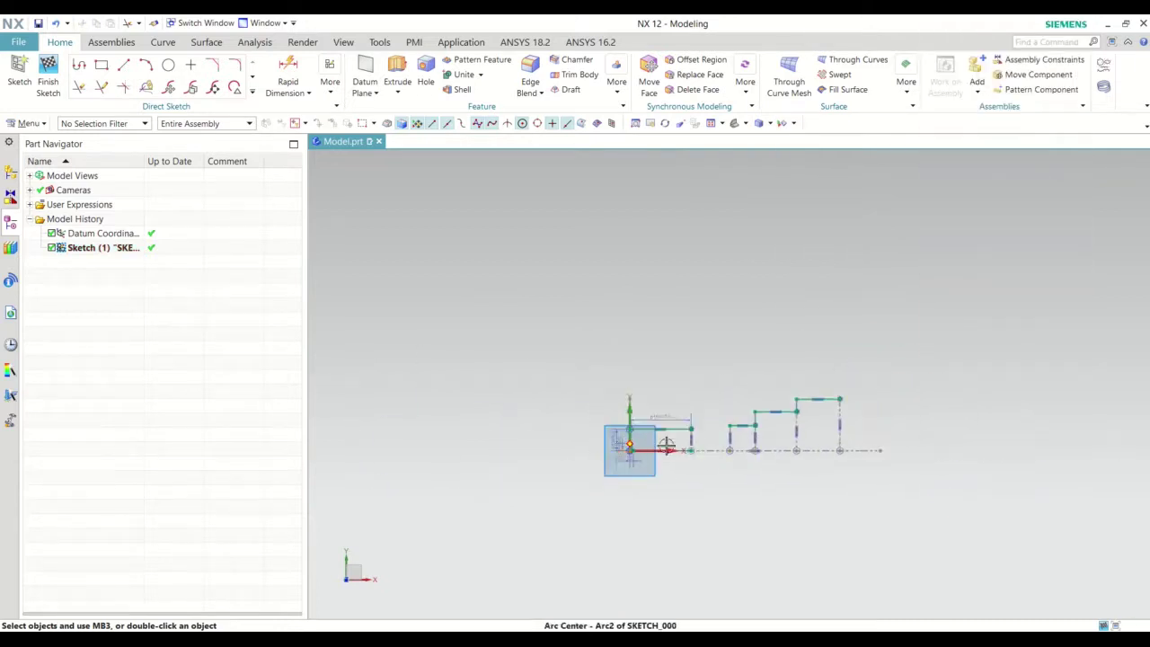
scroll(753, 436, up, 3)
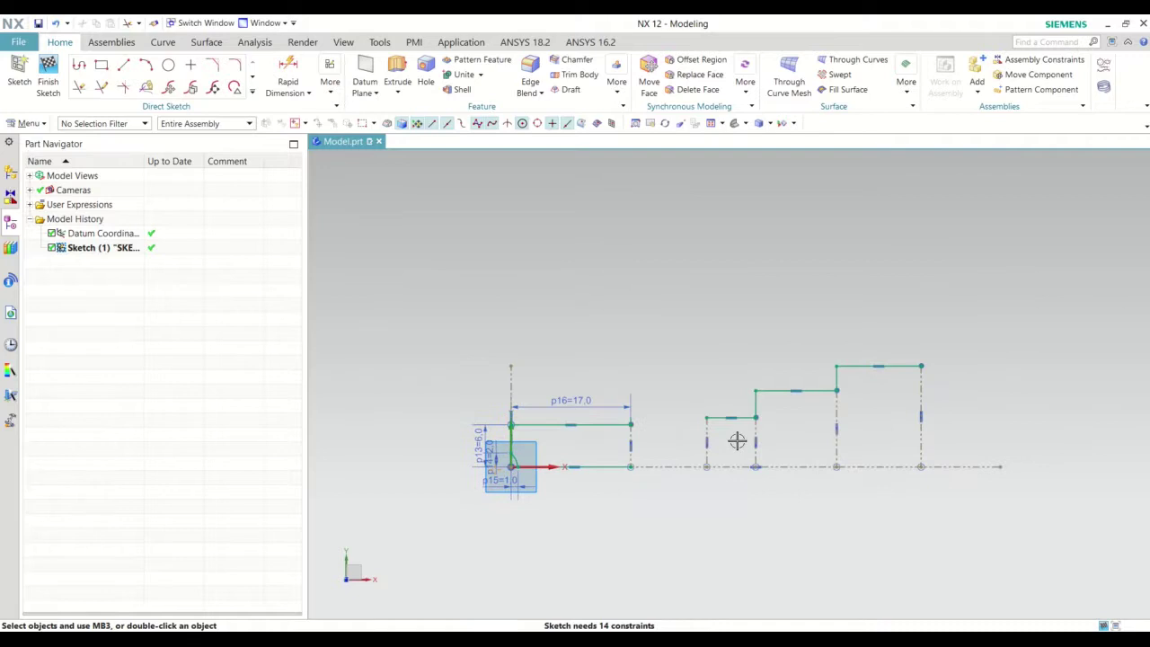
scroll(737, 441, up, 1)
scroll(738, 441, up, 1)
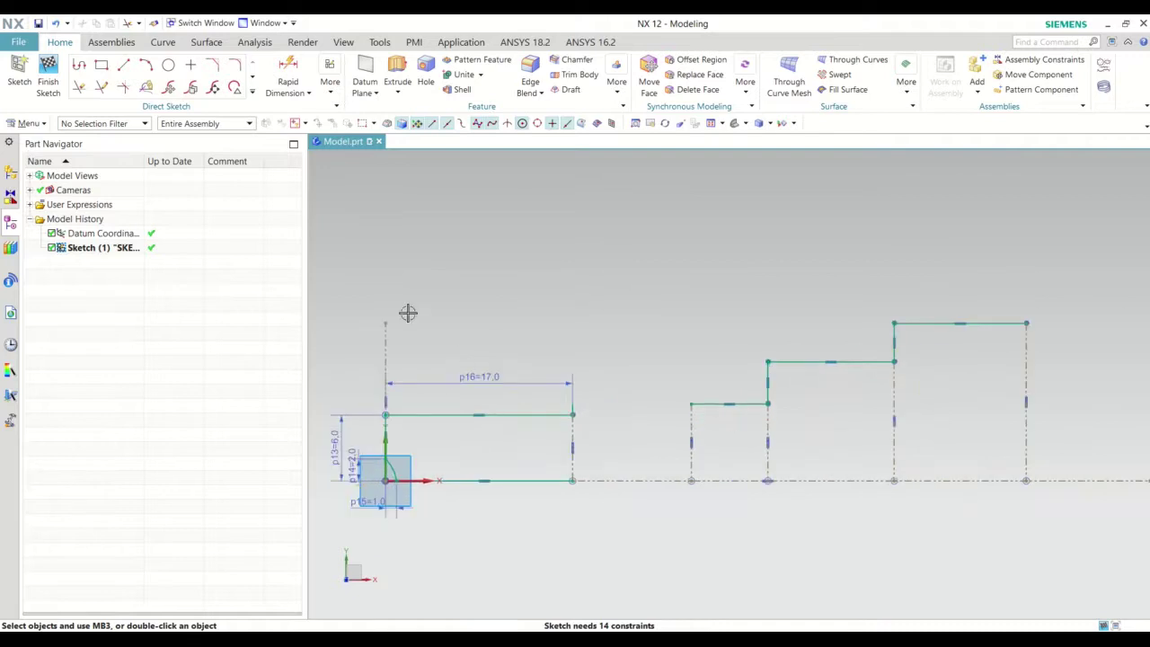
Add a vertical dimension of the first step's height above the baseline, 8.0 (p17).
click(308, 93)
click(325, 122)
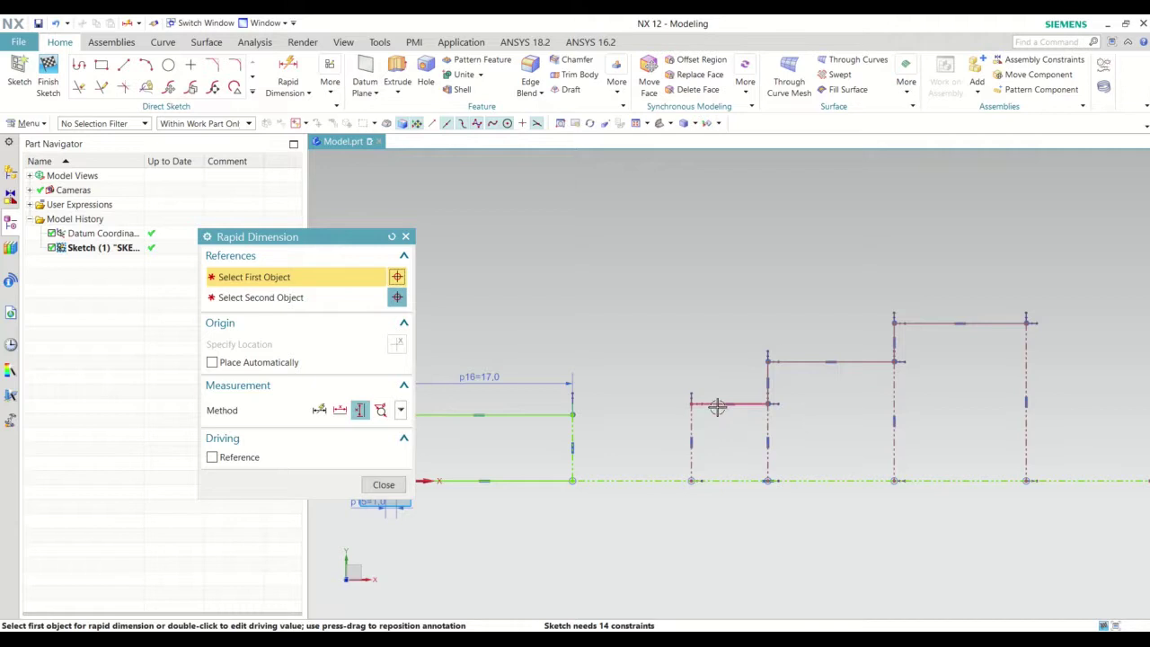
click(734, 479)
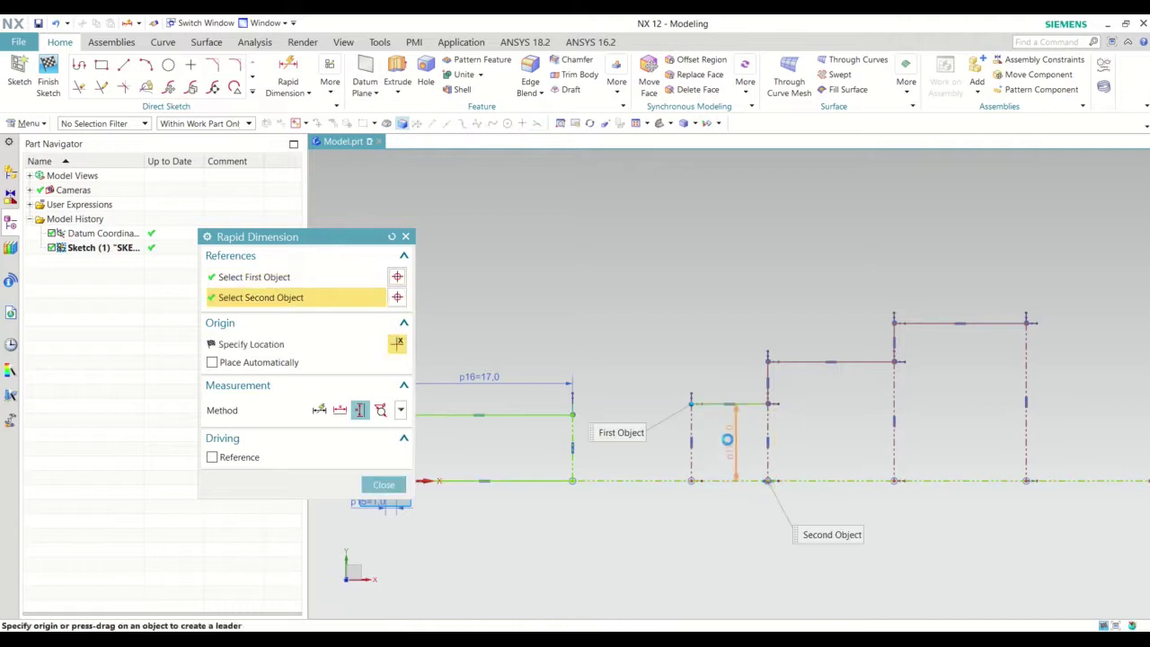
click(724, 440)
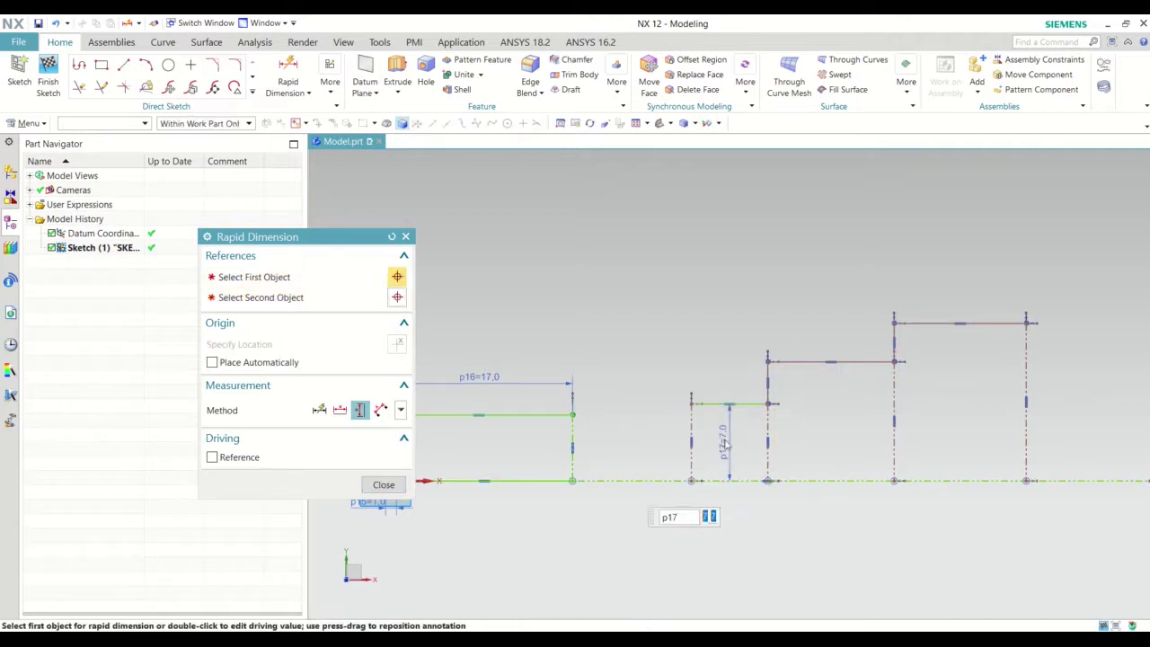
middle_click(724, 439)
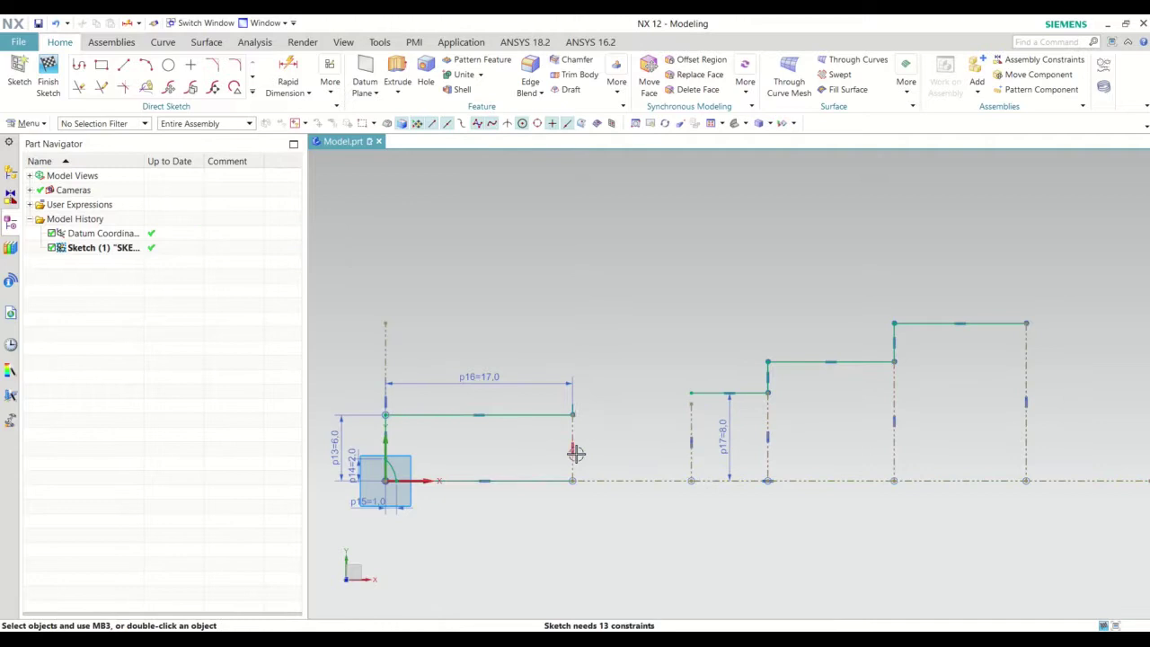
scroll(611, 458, down, 1)
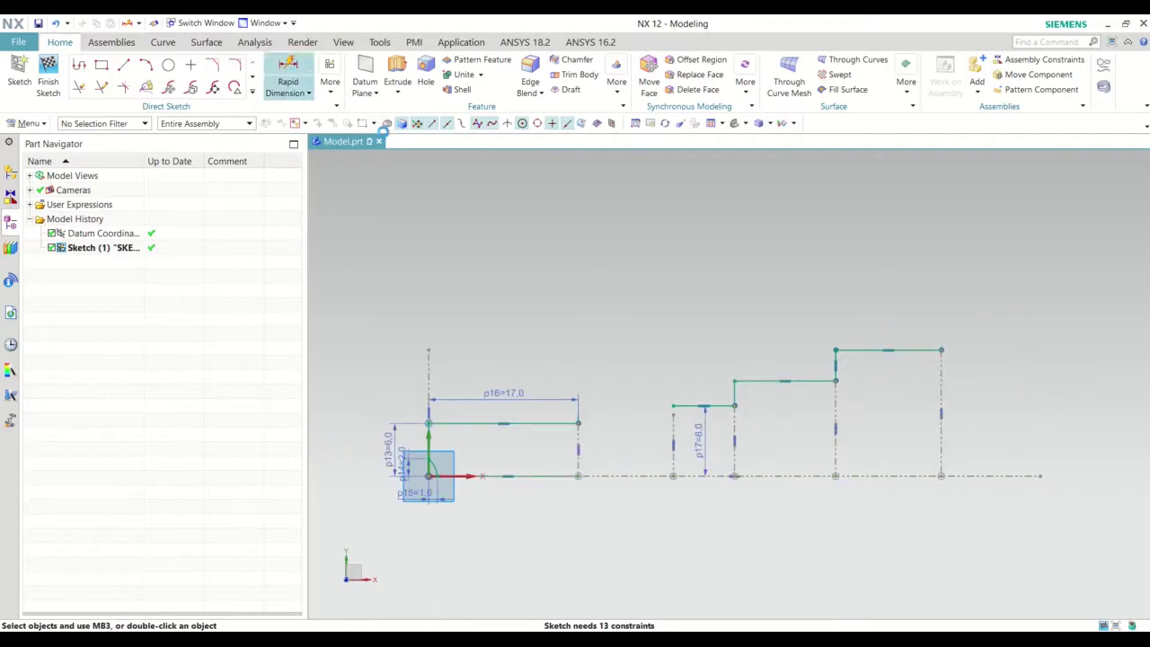
Dimension the next step's corner height above the baseline as 9.0 (p18).
click(834, 381)
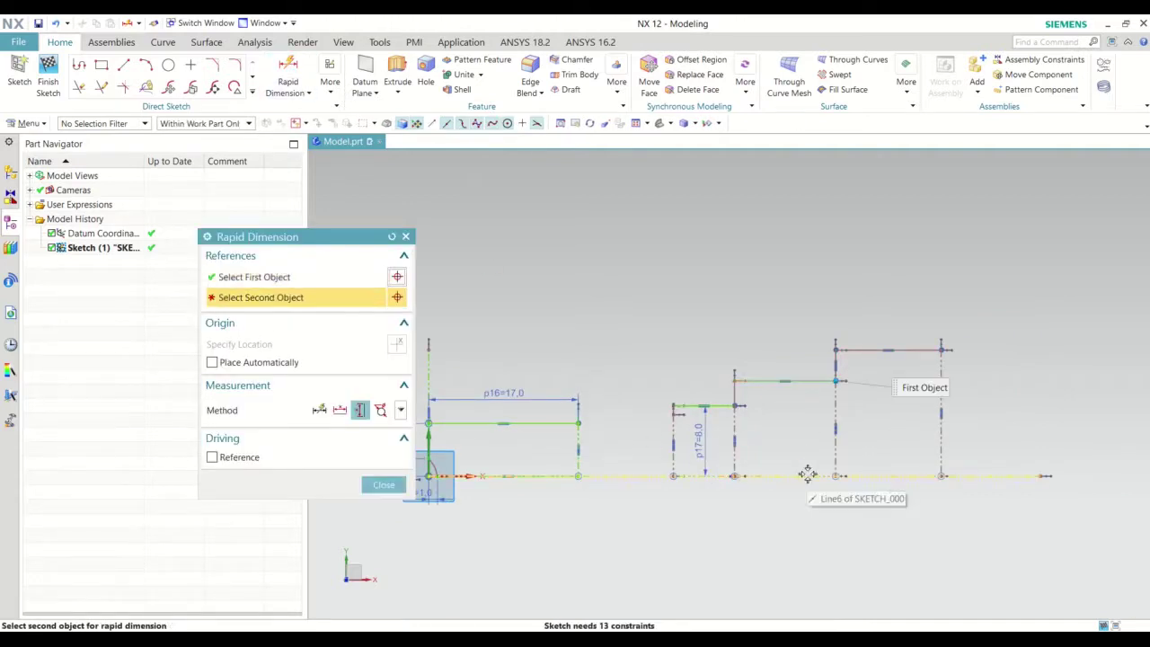
click(735, 476)
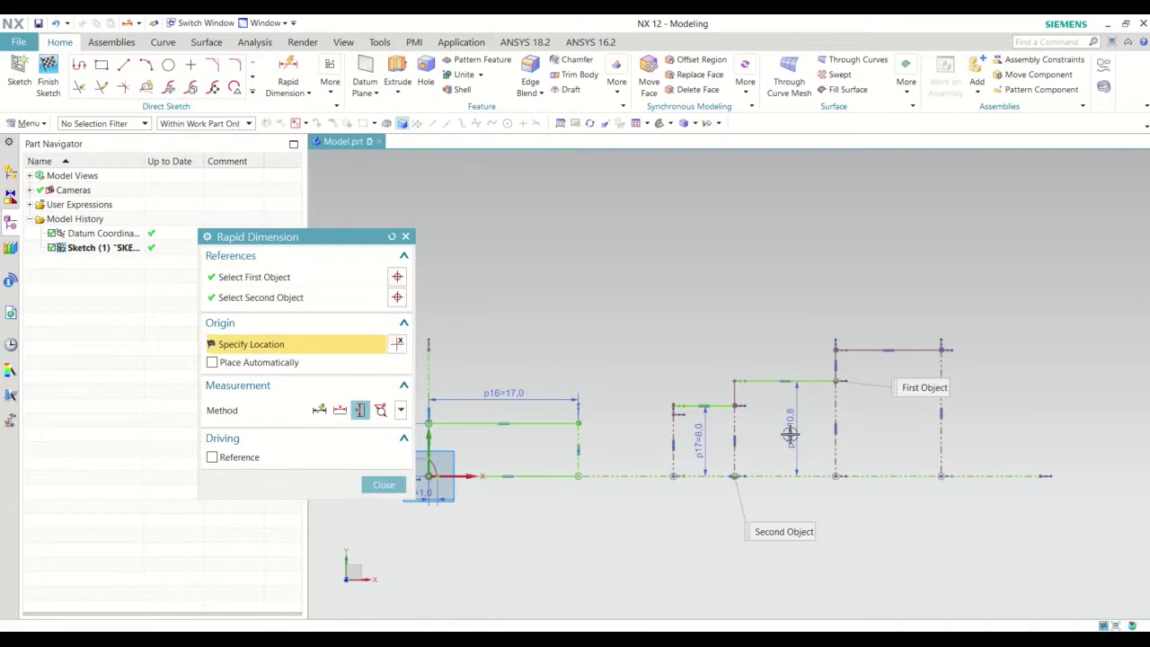
click(790, 436)
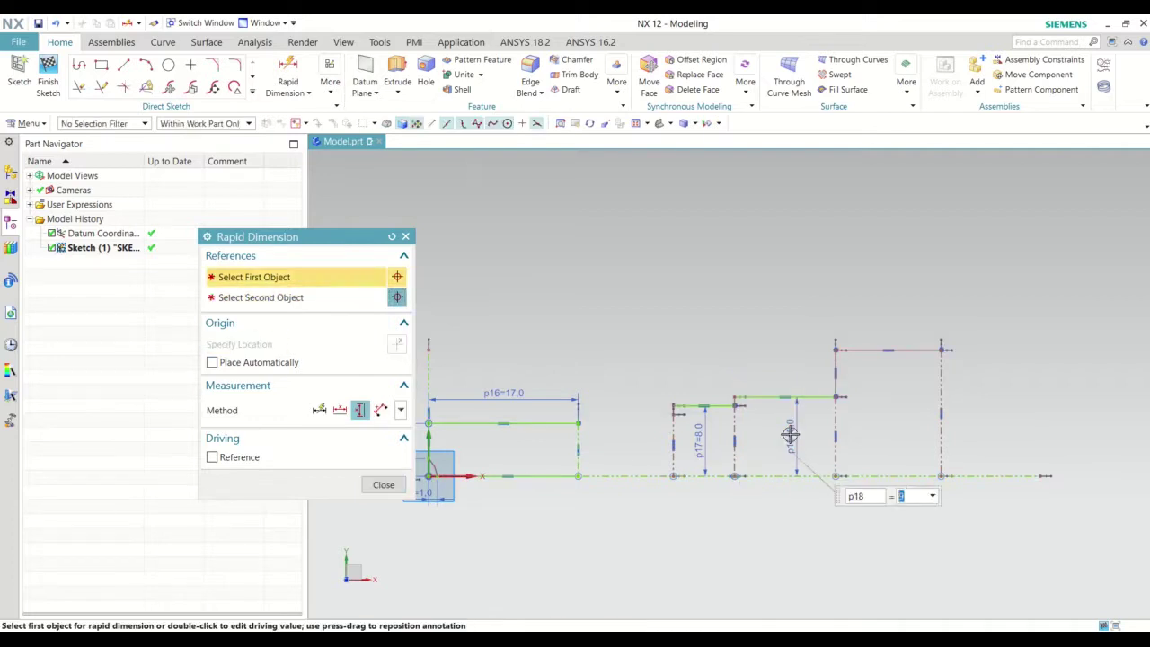
middle_click(777, 435)
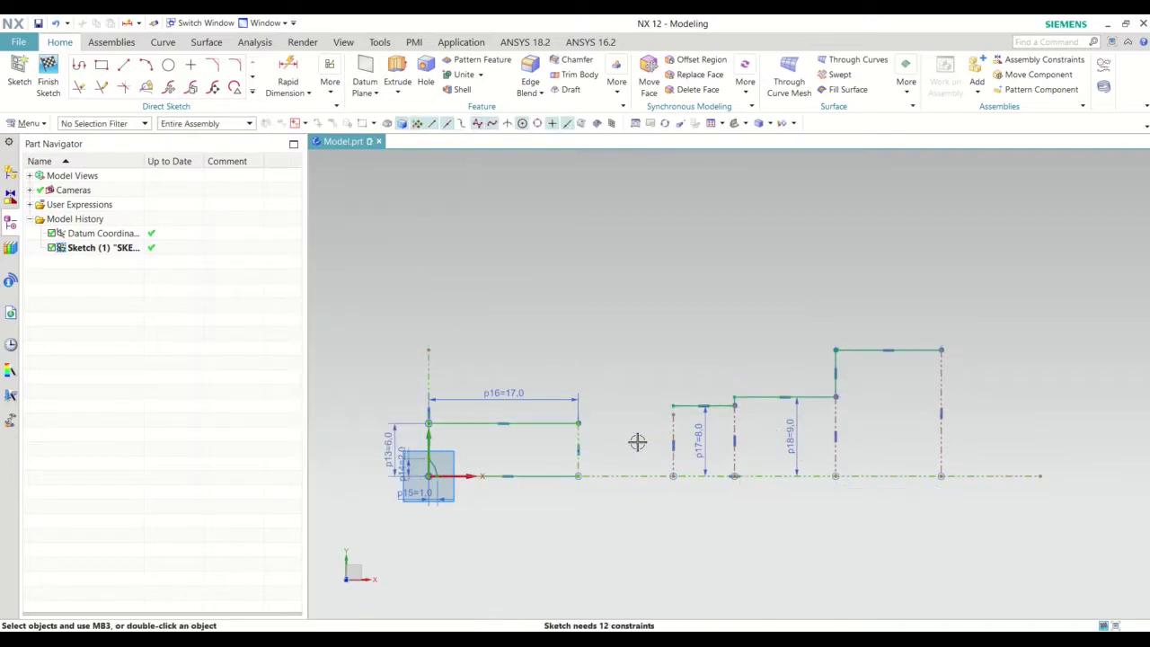
scroll(650, 453, down, 2)
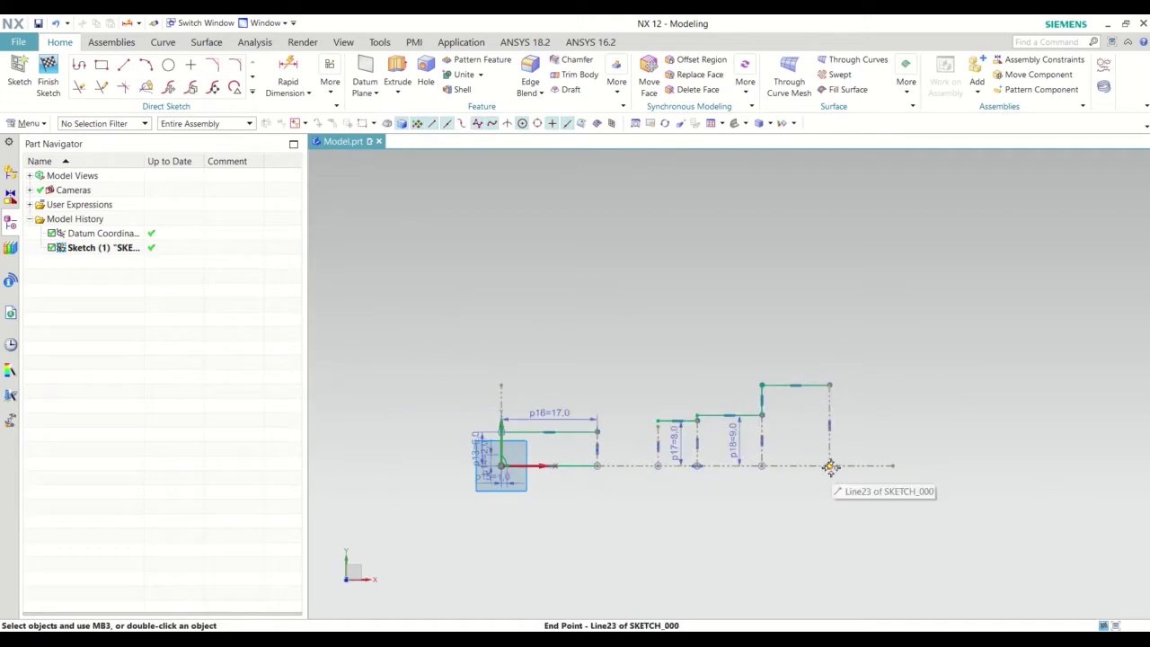
scroll(835, 465, up, 2)
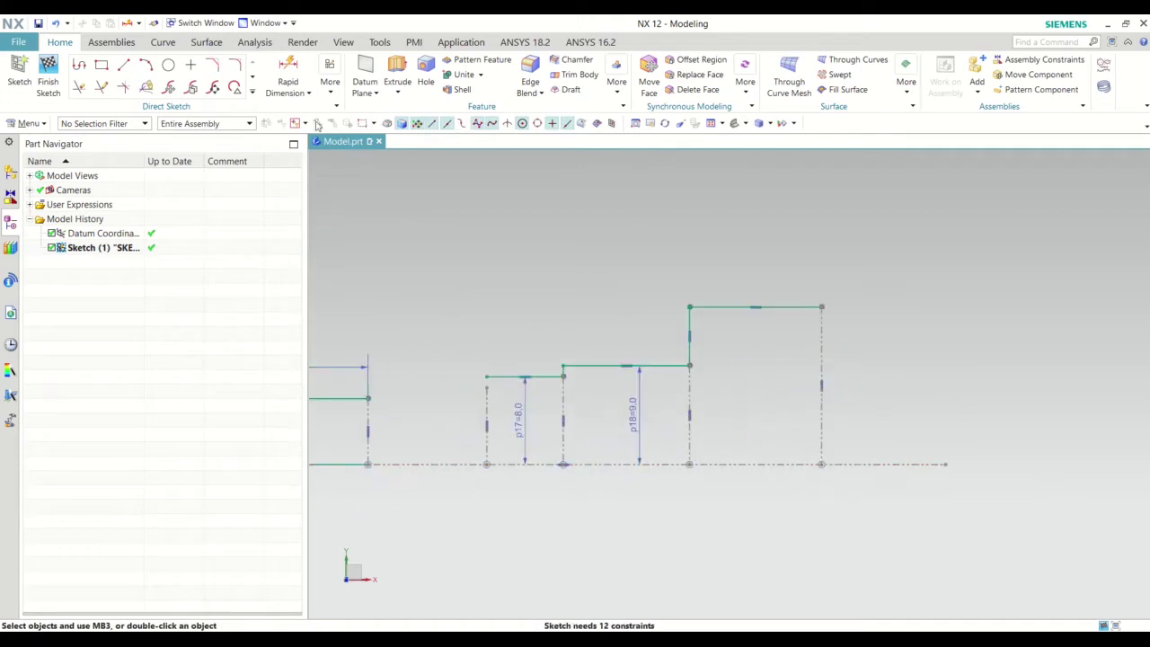
Dimension the tallest step's top line at 10 above the baseline.
click(304, 79)
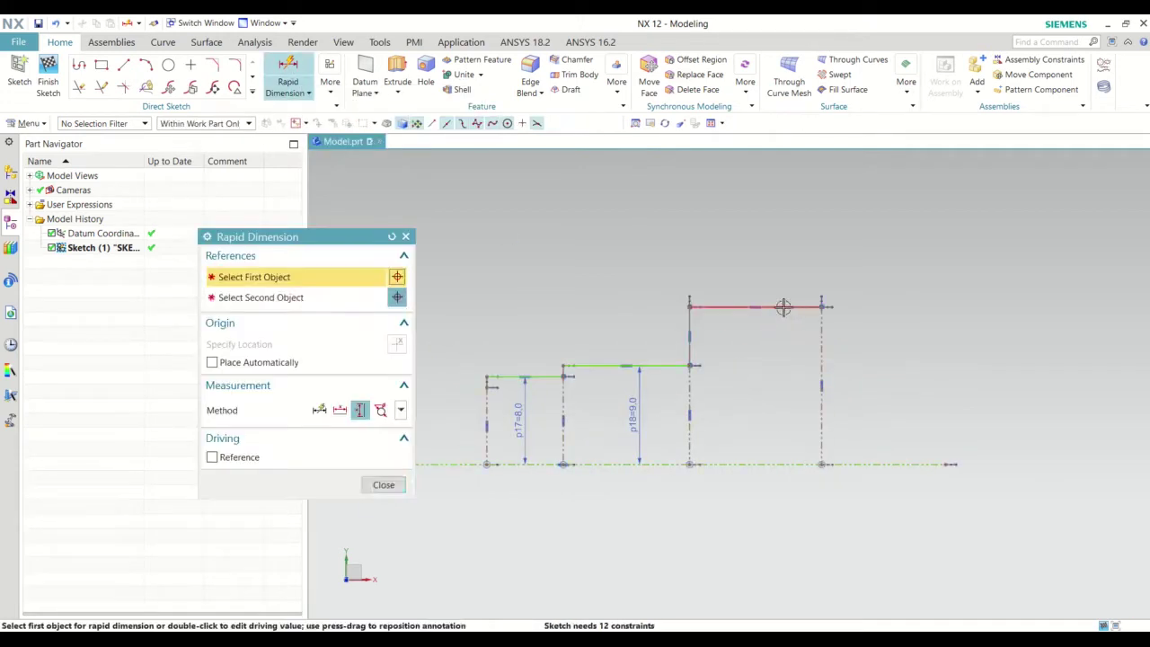
click(783, 307)
click(763, 461)
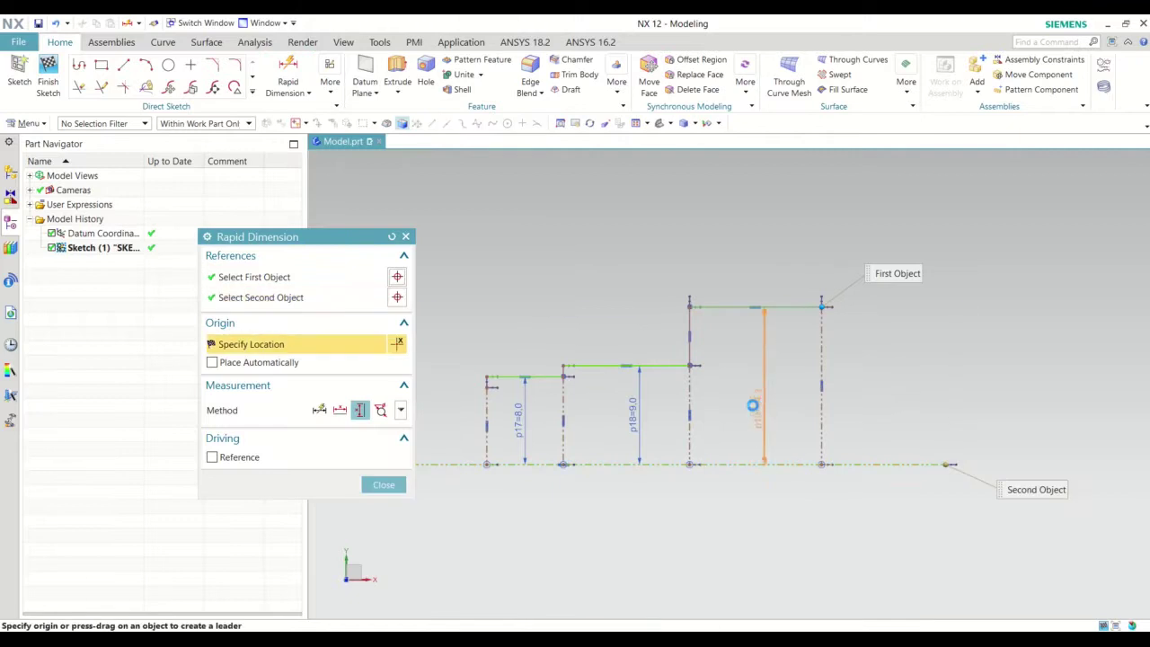
click(755, 398)
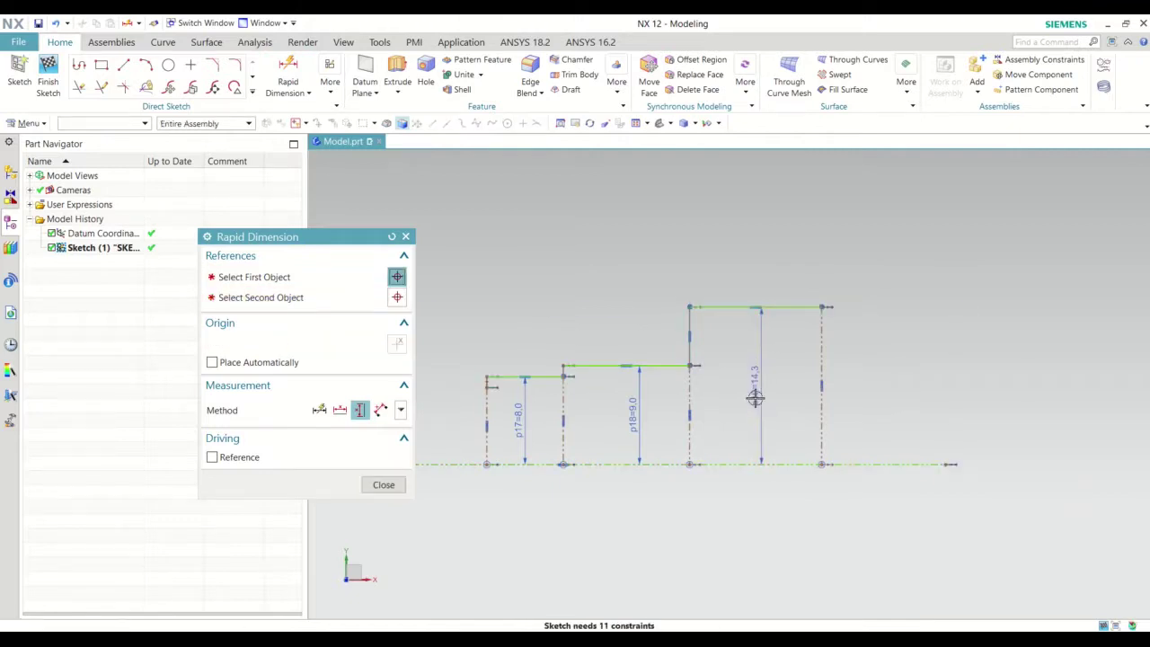
text(10)
key(Return)
middle_click(755, 397)
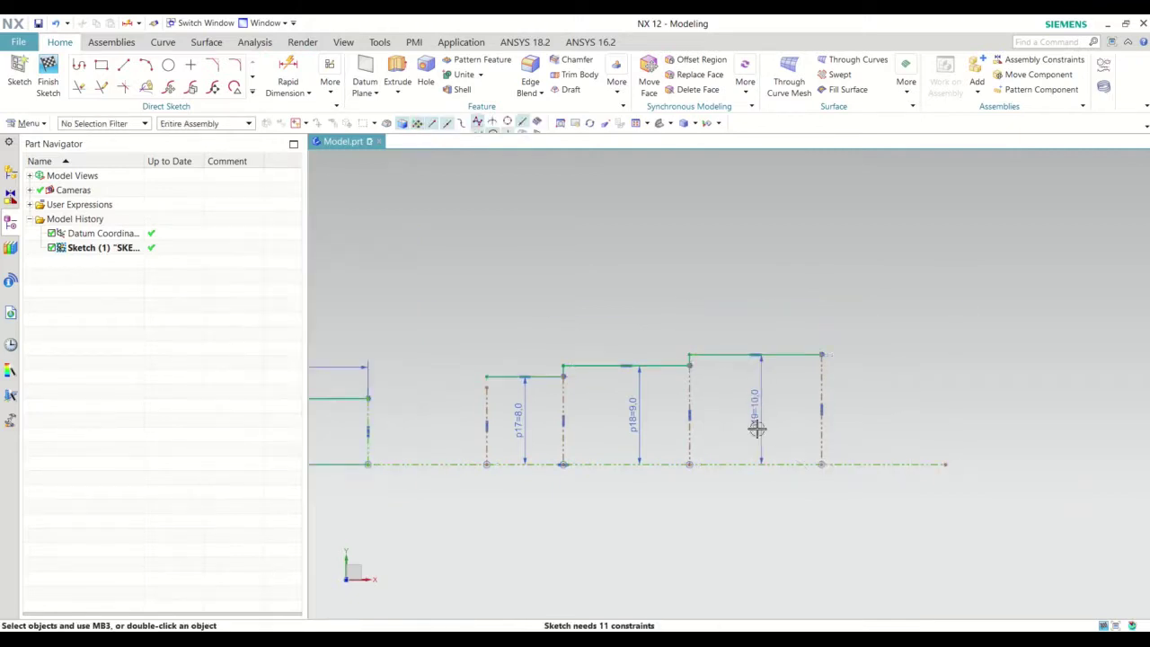
scroll(676, 418, down, 2)
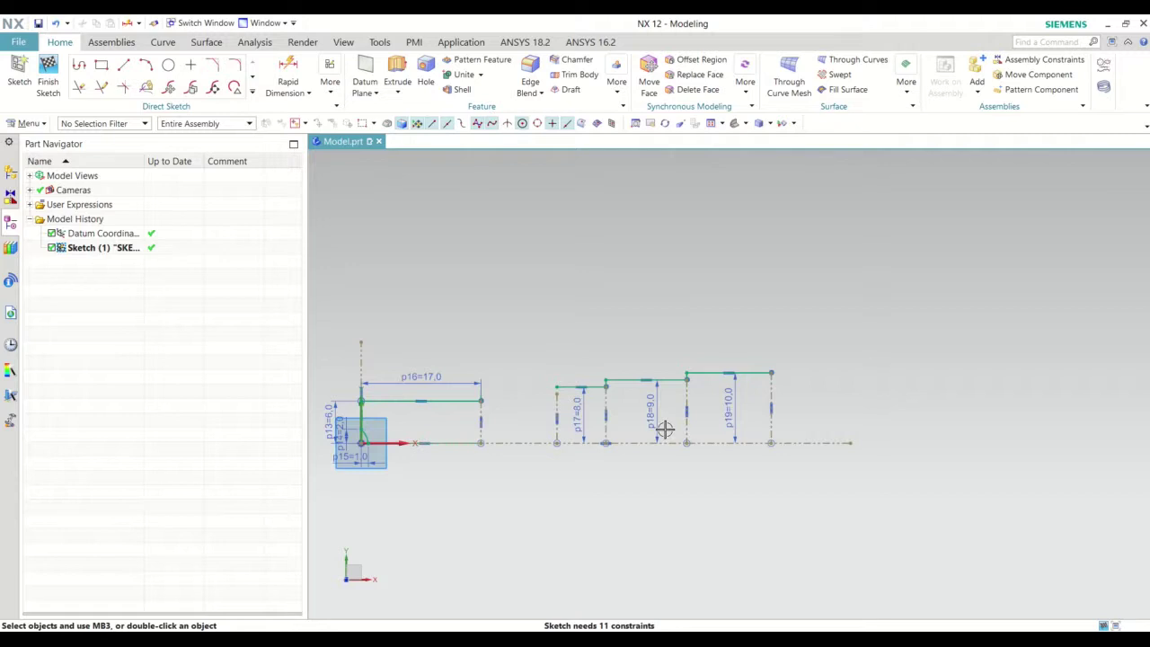
scroll(706, 423, down, 1)
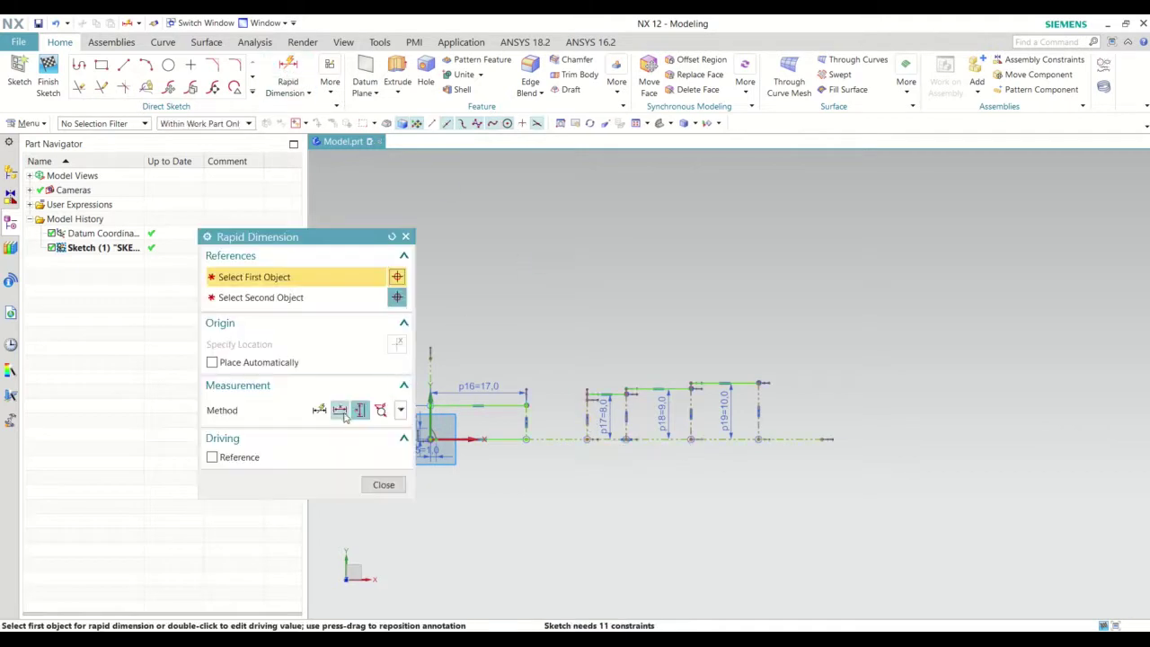
Dimension the middle step's top line width as 10.
scroll(649, 392, up, 3)
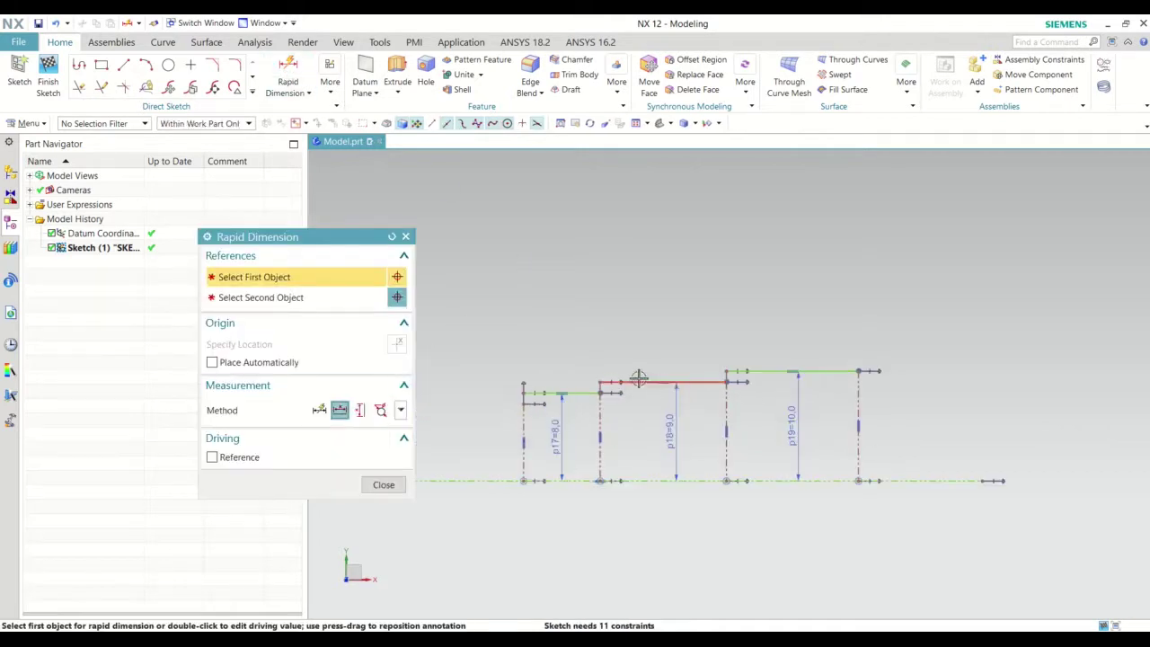
click(640, 379)
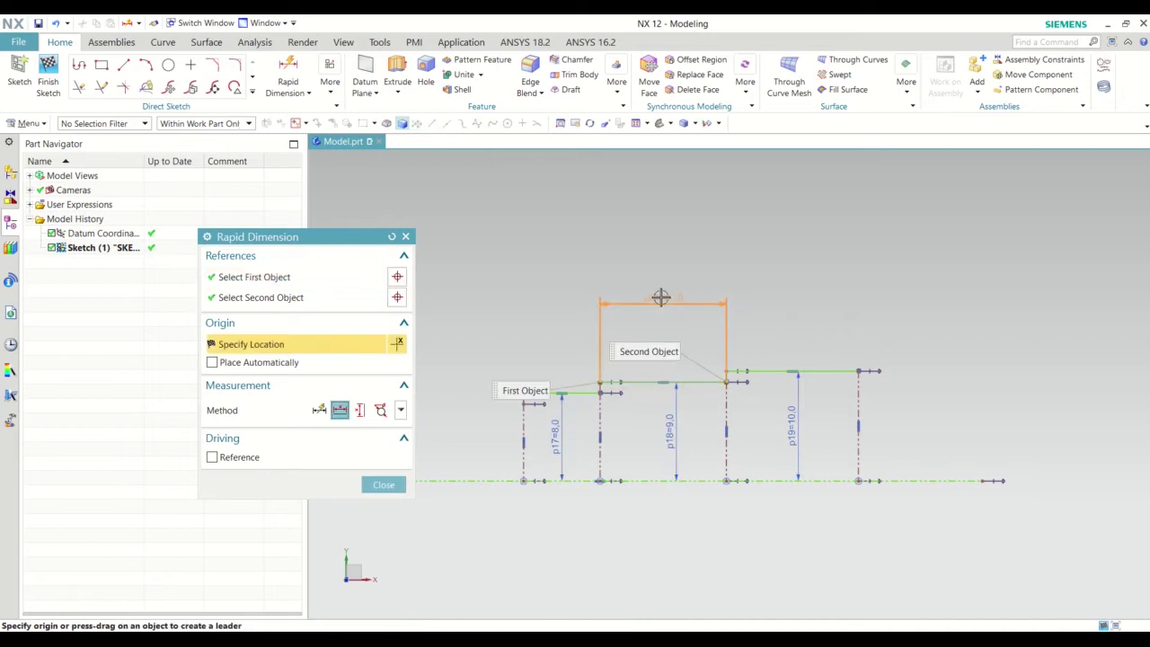
click(659, 293)
double_click(659, 294)
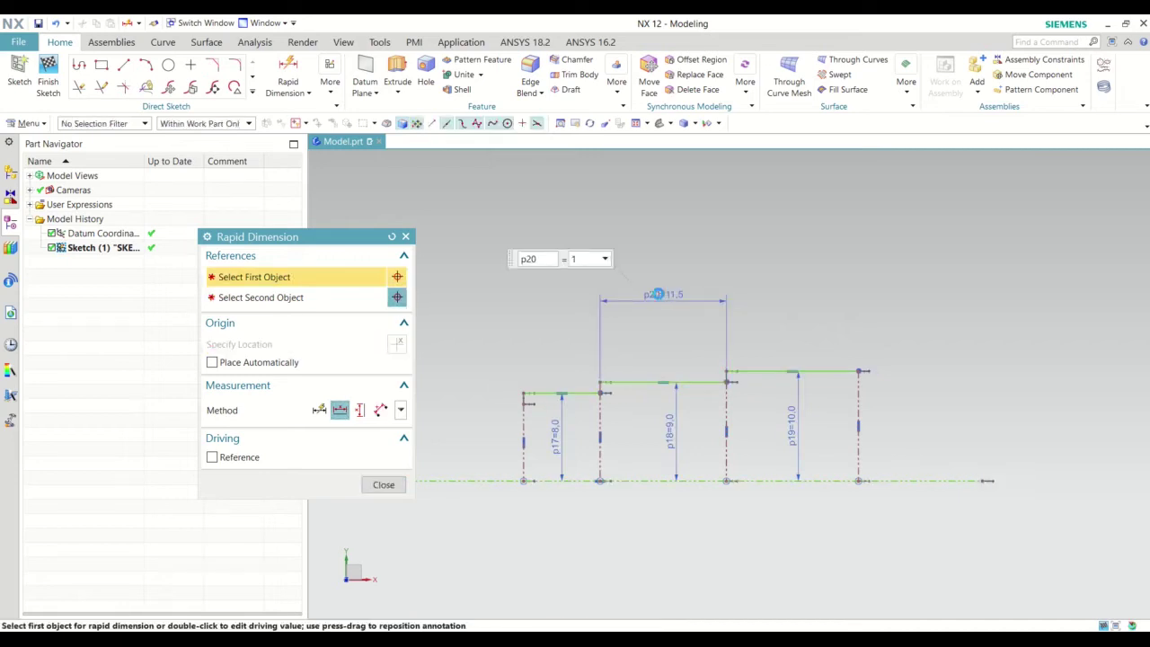
text(10)
key(Return)
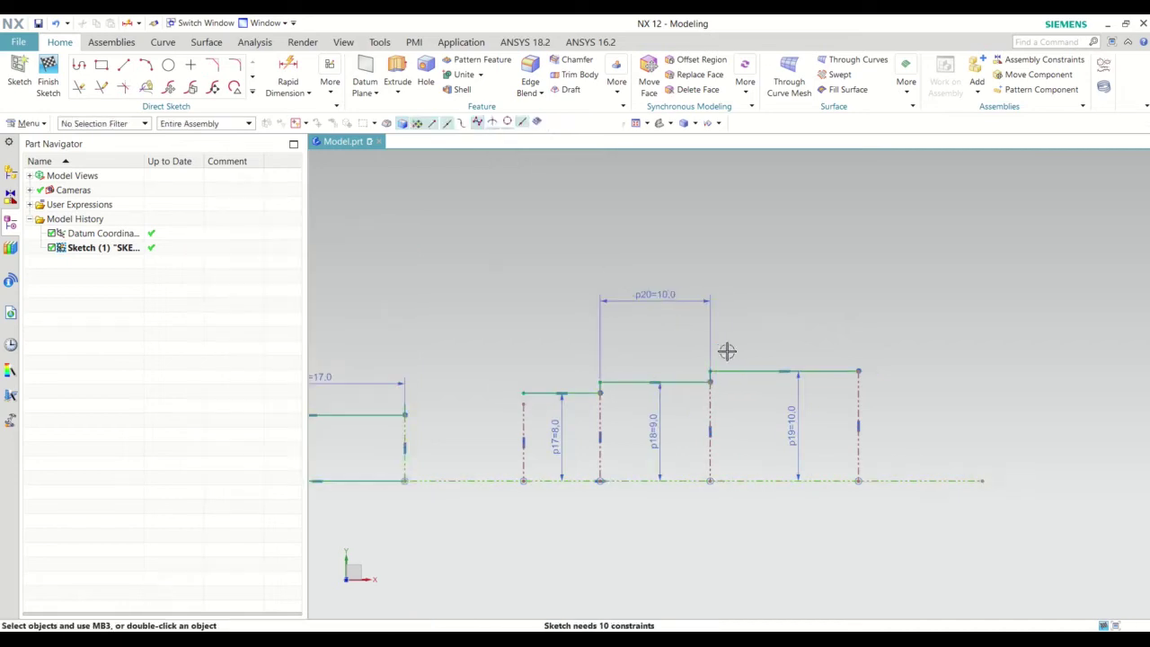
Dimension the top step's width as 26 and shift the 10.0 label to the left.
click(288, 72)
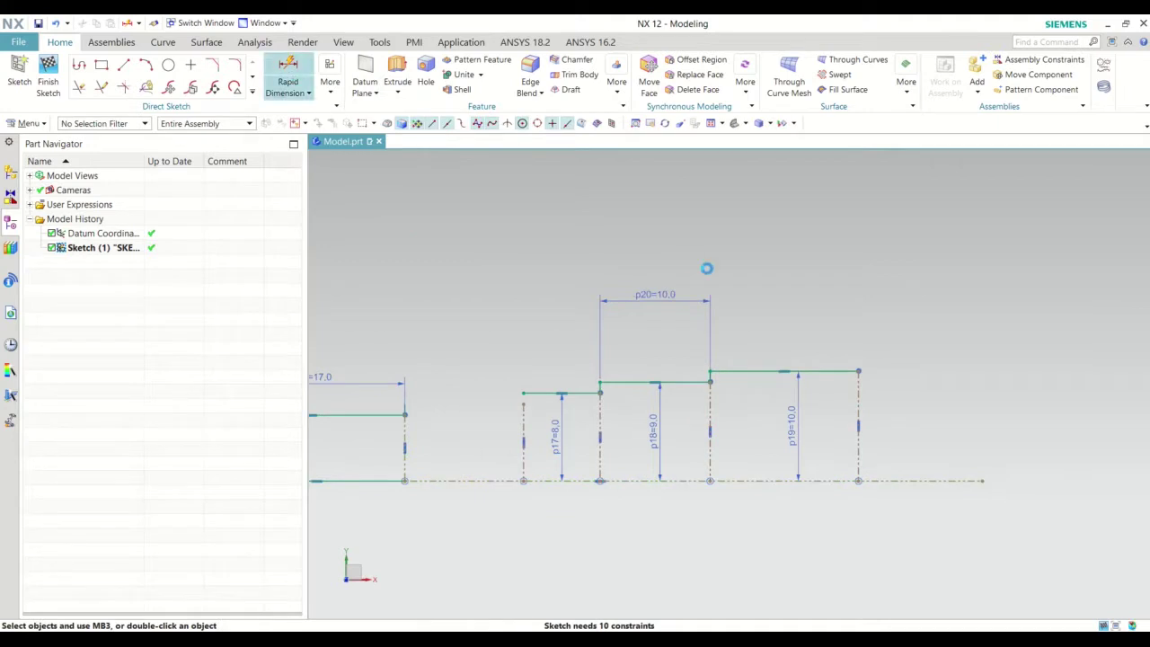
click(759, 371)
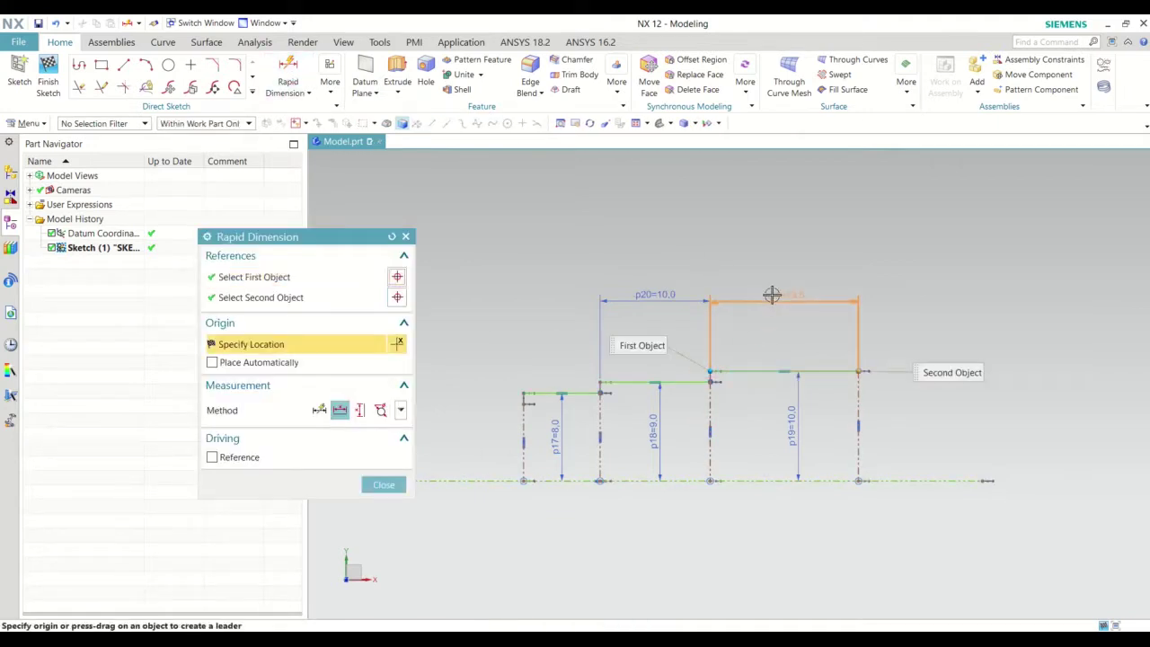
click(772, 295)
text(26)
key(Return)
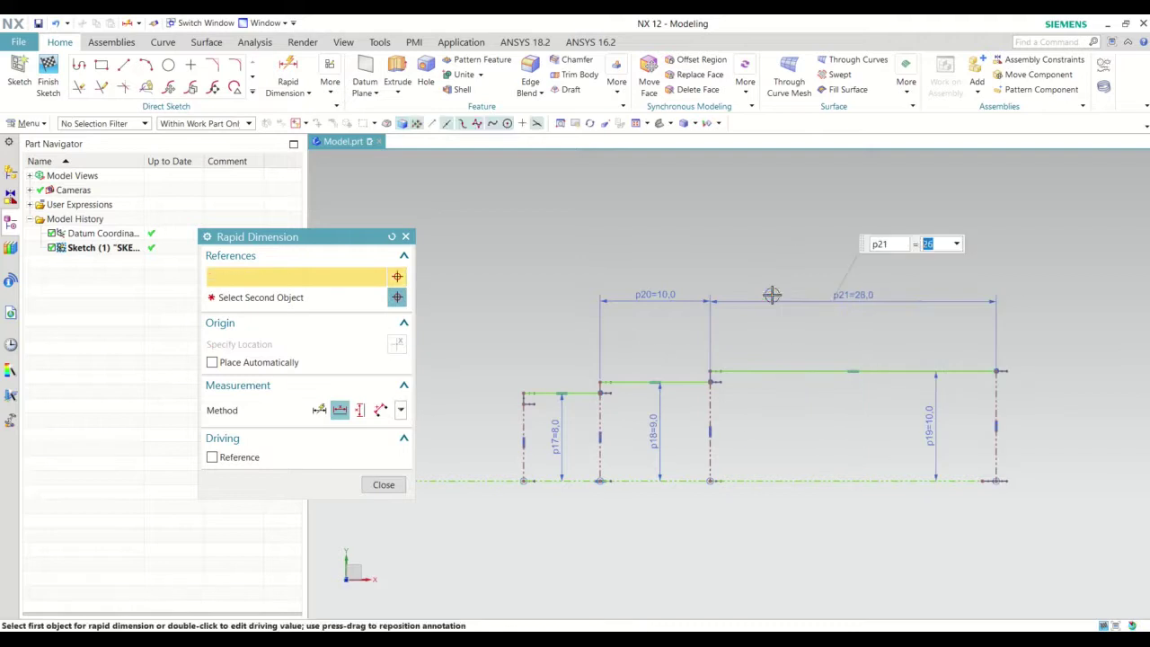
key(Escape)
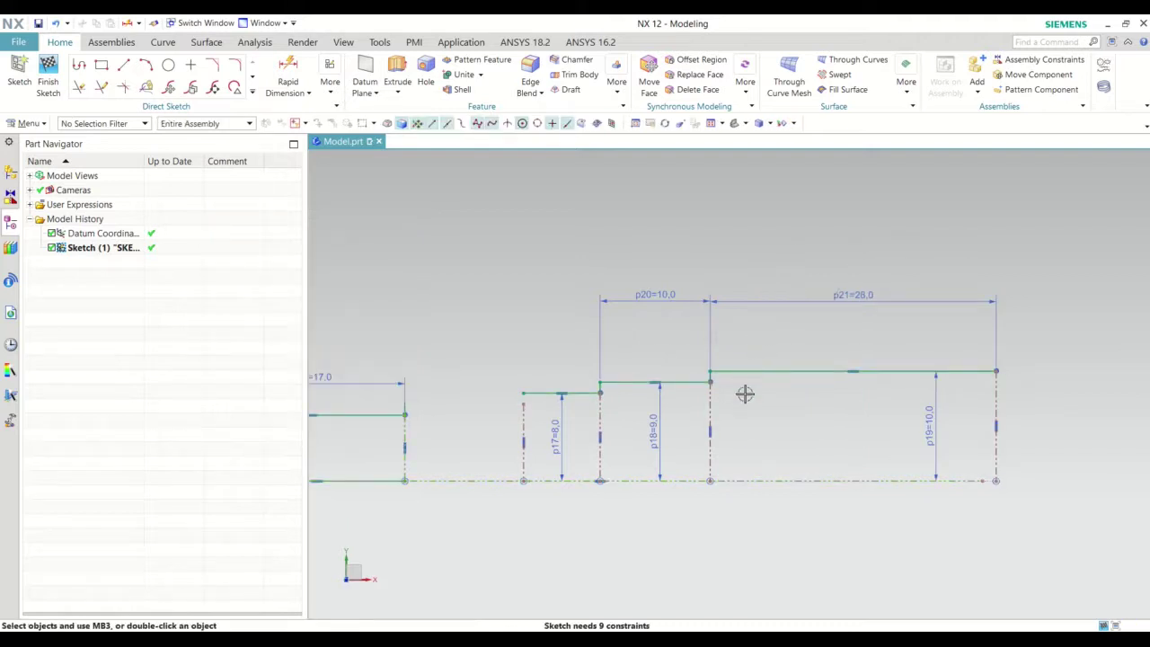
drag(935, 423, 877, 427)
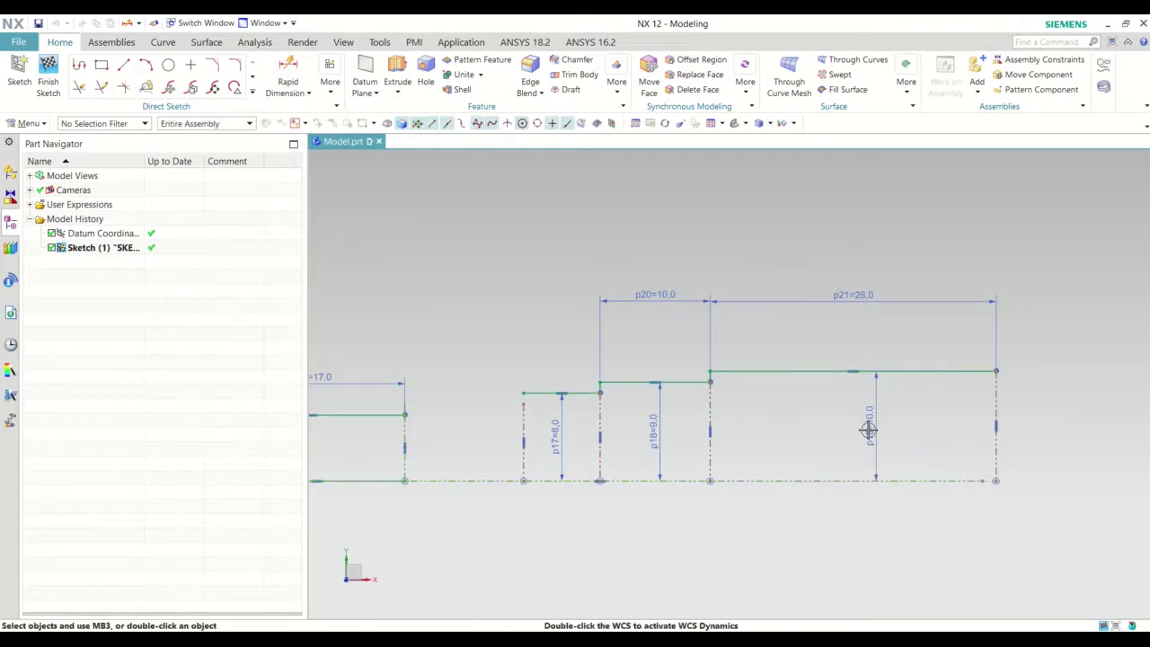
scroll(686, 438, down, 2)
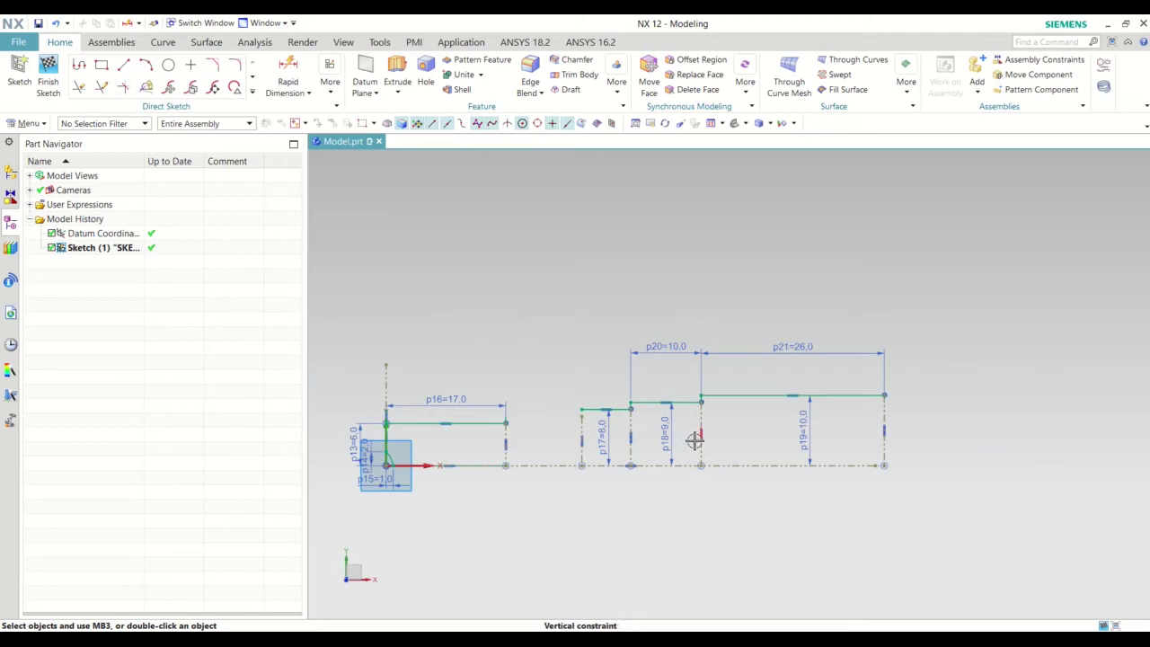
Draw a short drop, a short horizontal step and a short rise from the top step's right end.
click(124, 65)
shift+middle_drag(629, 430, 483, 430)
scroll(769, 437, up, 1)
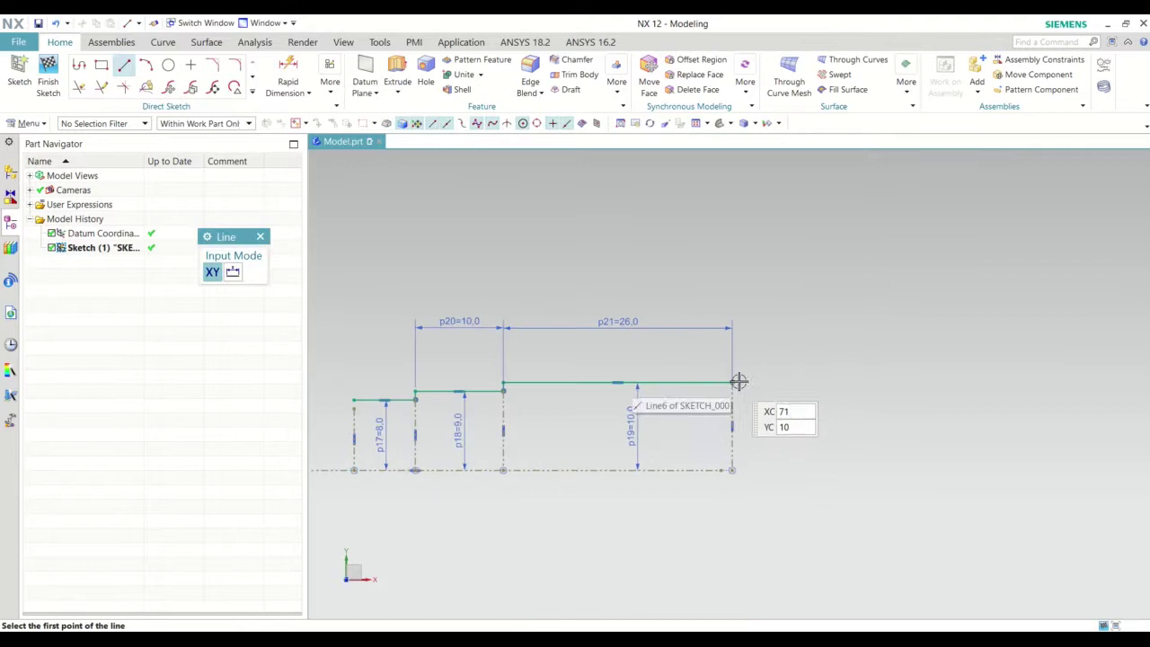
scroll(728, 385, up, 2)
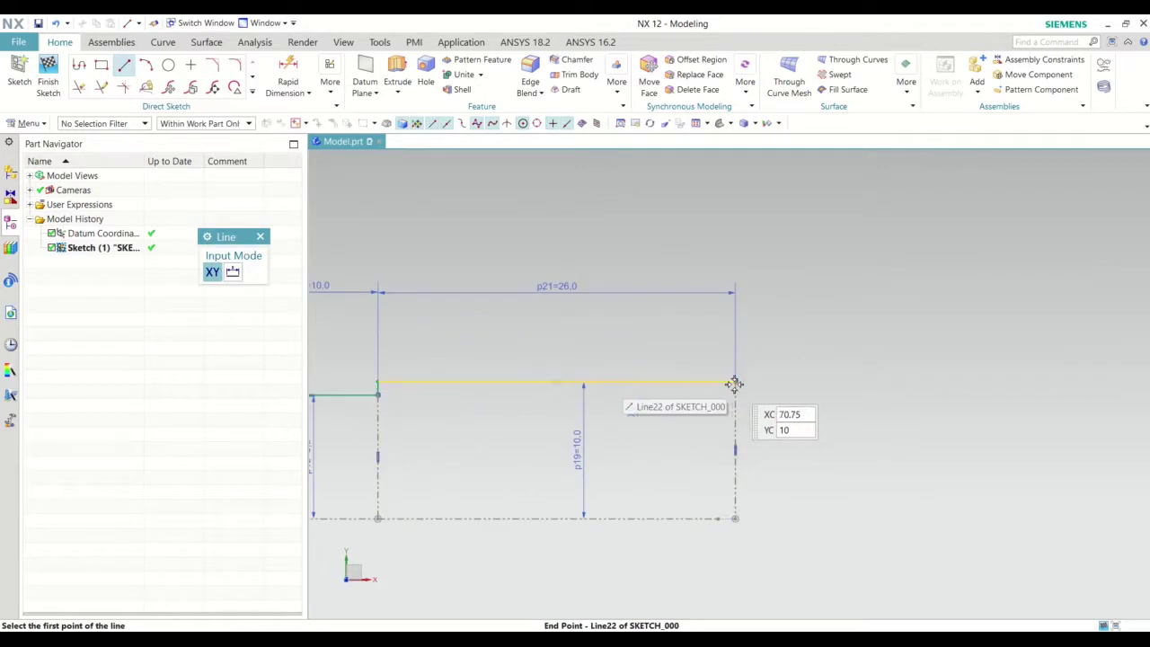
click(736, 383)
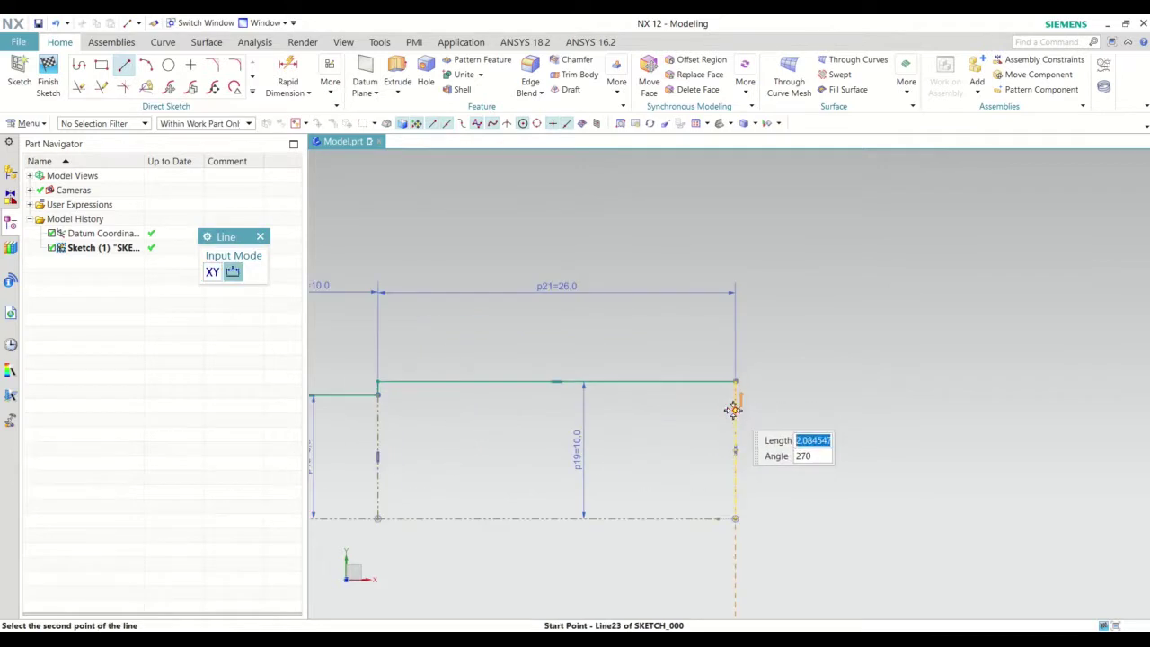
click(734, 410)
click(735, 410)
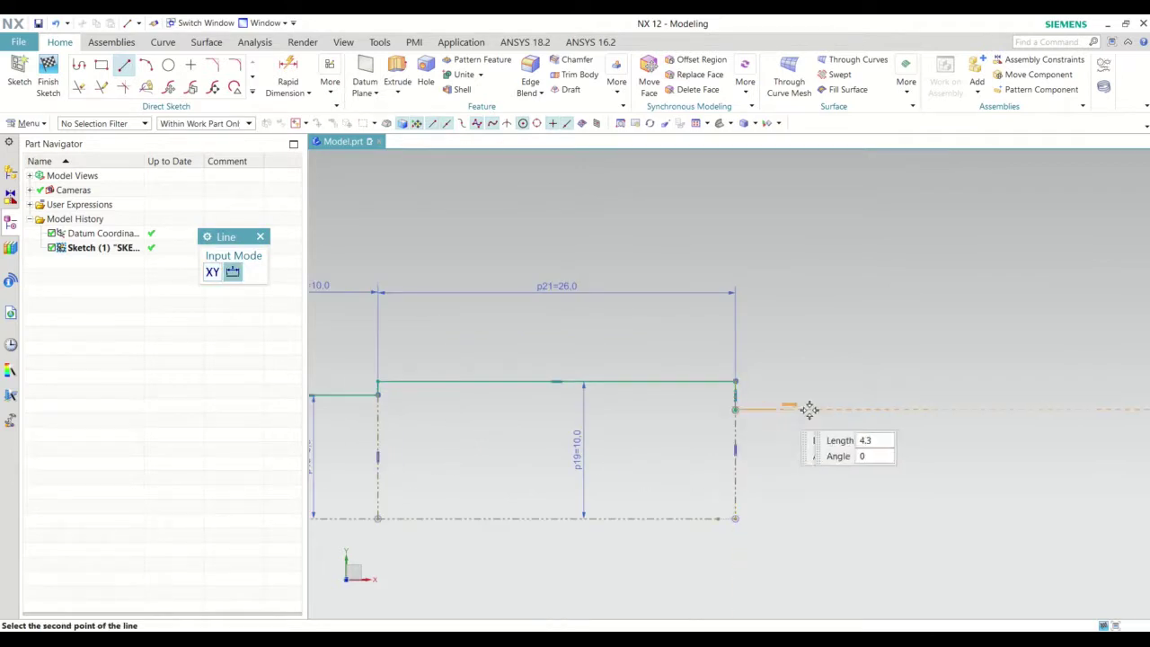
click(797, 410)
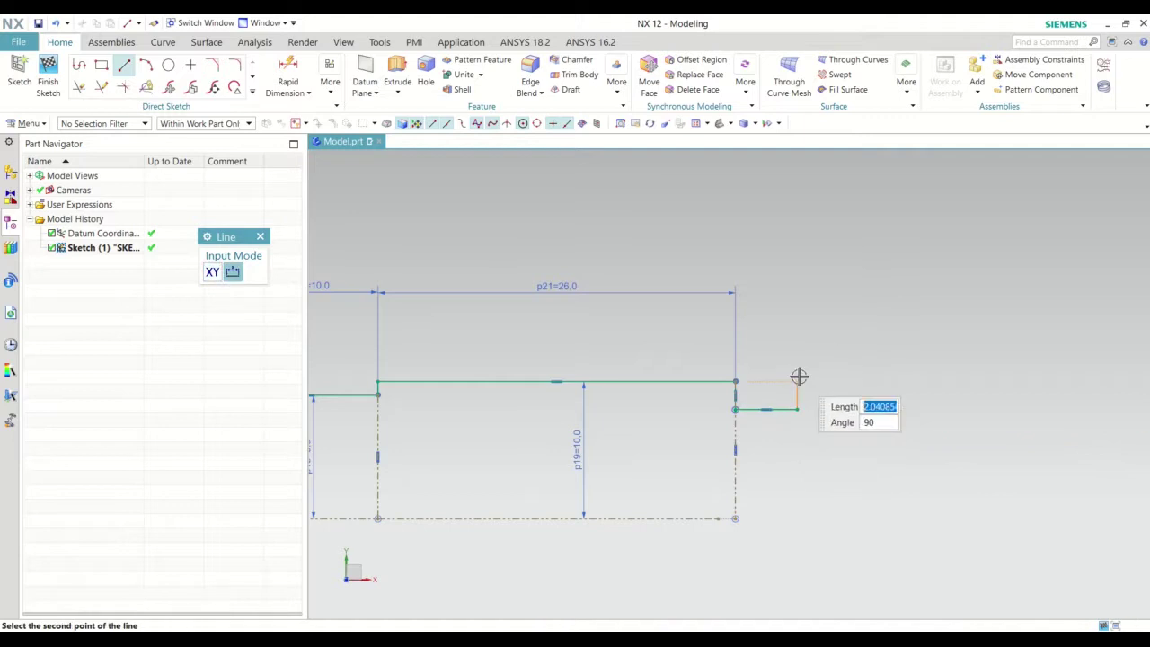
click(797, 383)
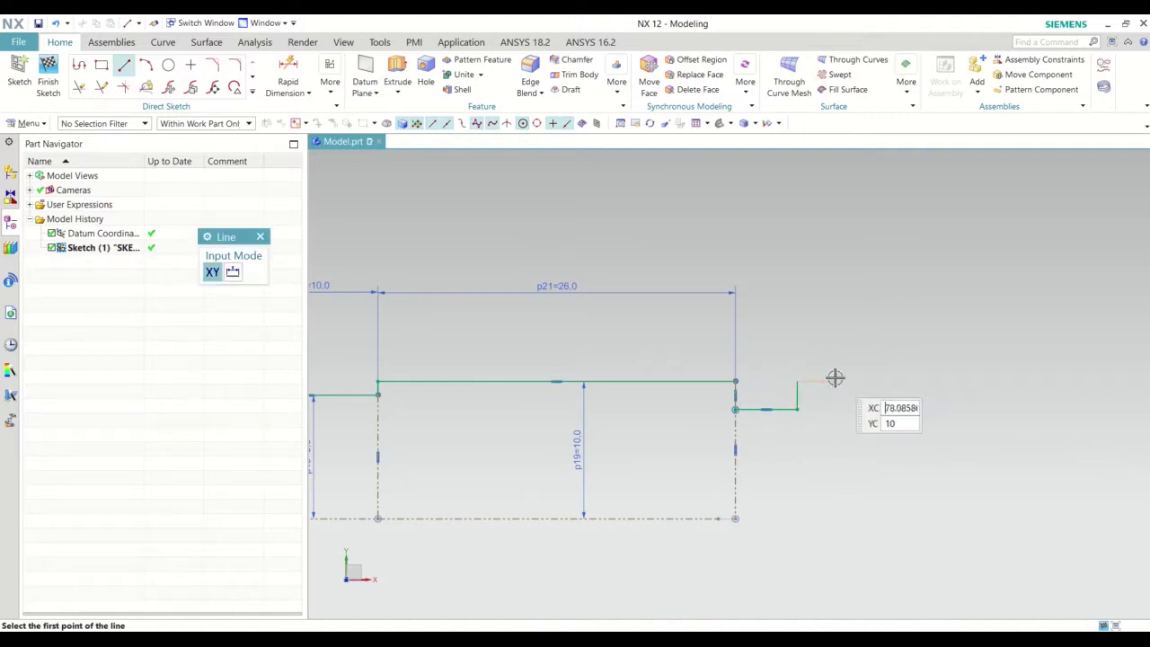
key(ctrl+z)
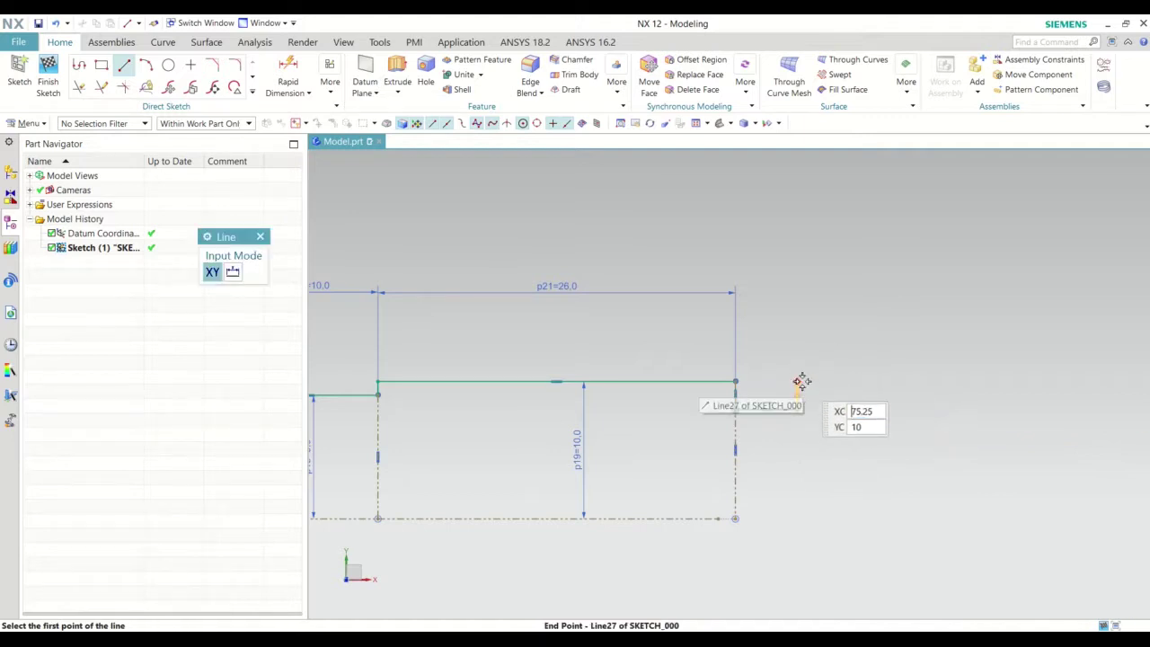
key(ctrl+y)
Add a riser, a horizontal line to the right, and another short riser.
click(797, 382)
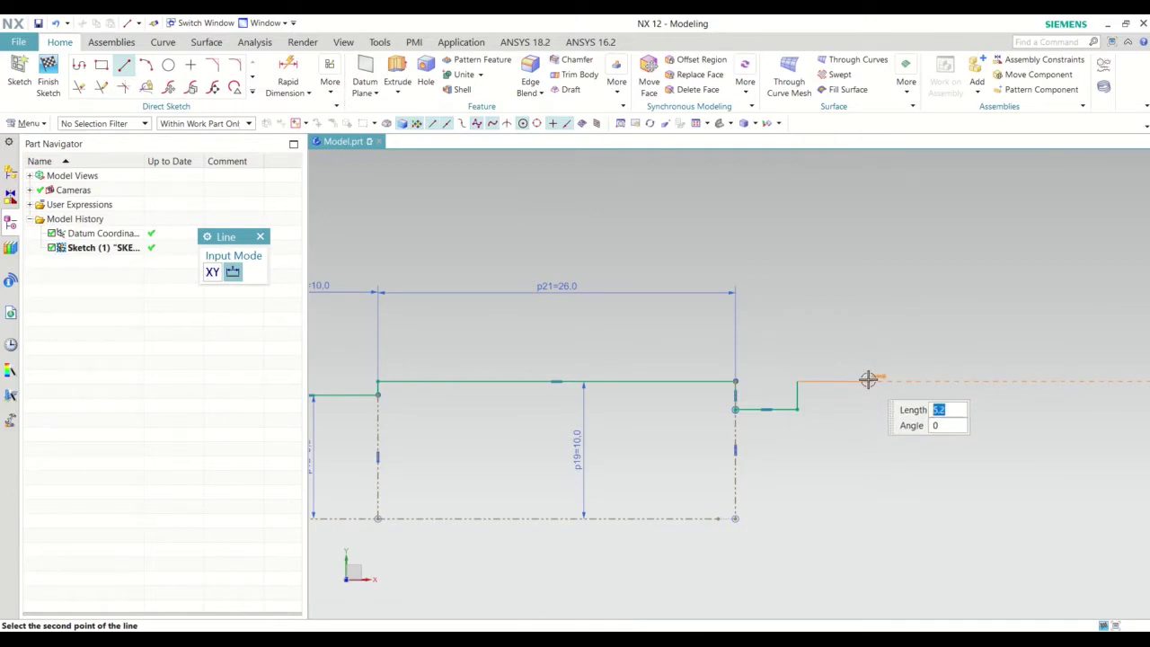
click(805, 321)
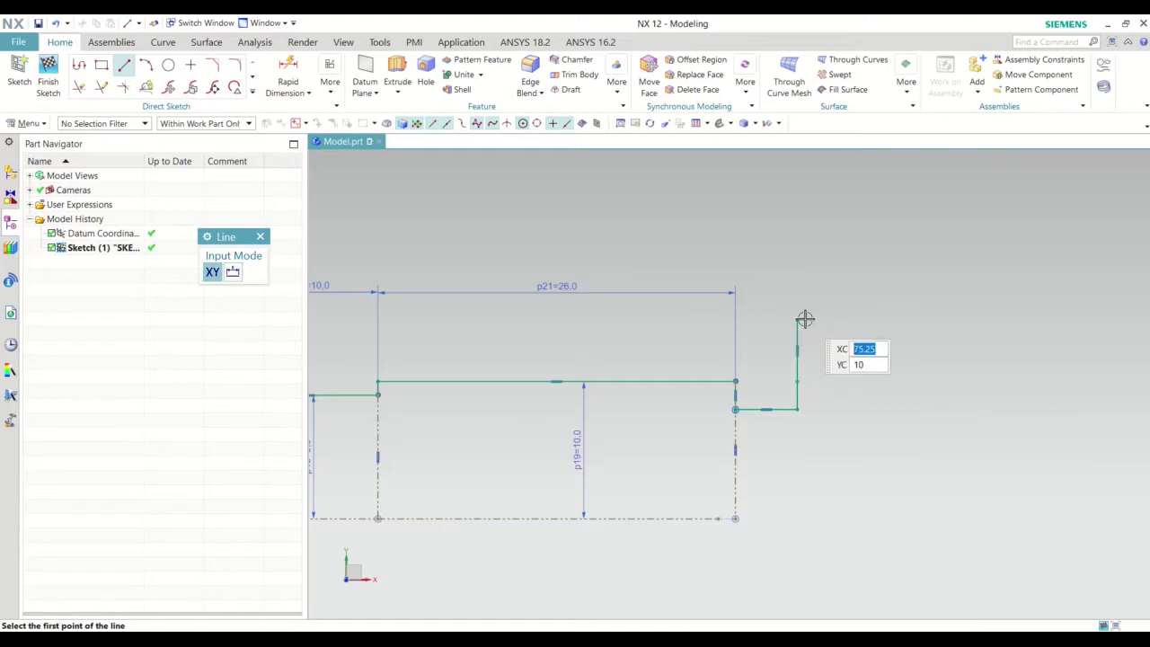
click(799, 319)
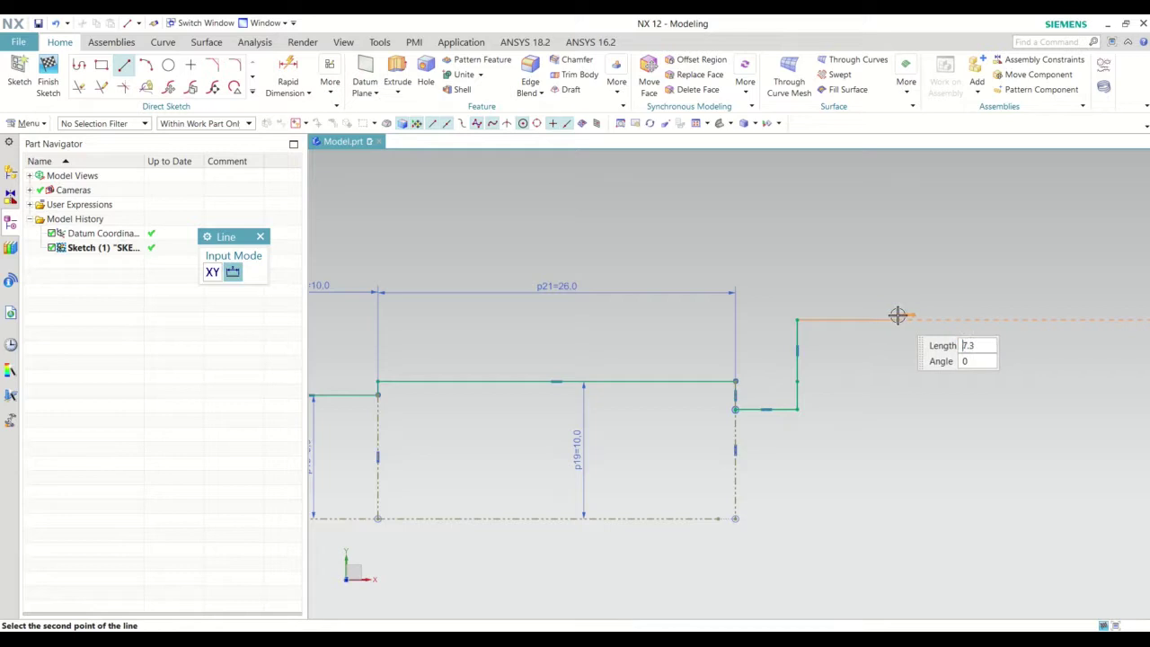
click(897, 315)
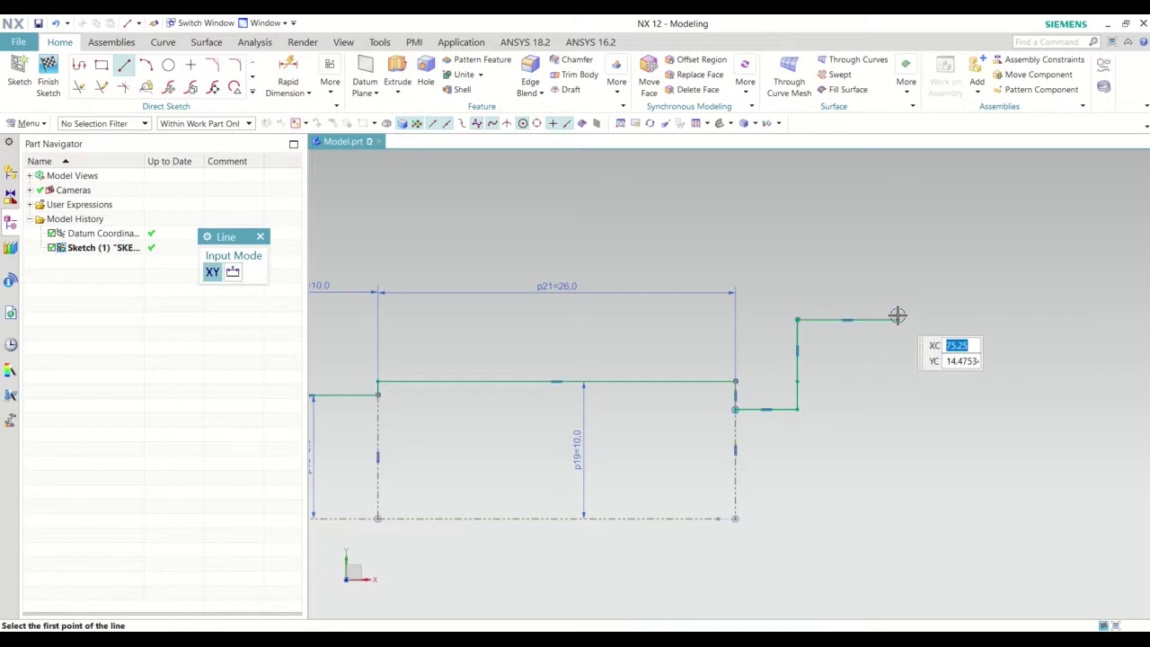
click(898, 316)
click(894, 273)
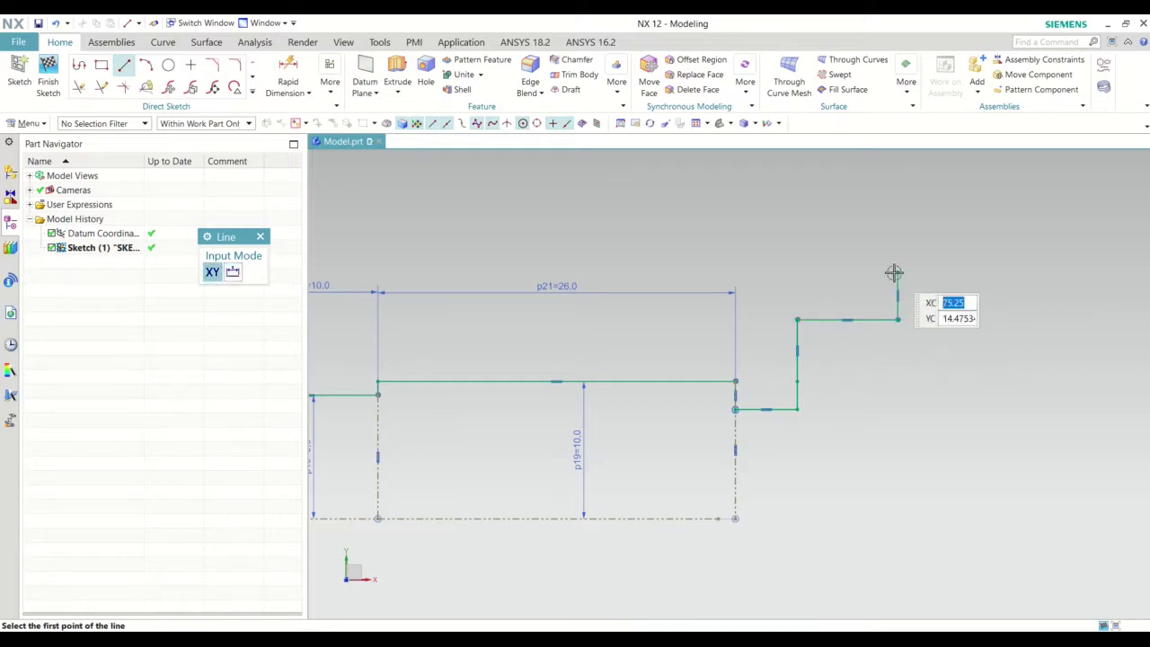
Draw the top horizontal line and a long vertical line dropping below the baseline.
click(896, 271)
click(1049, 270)
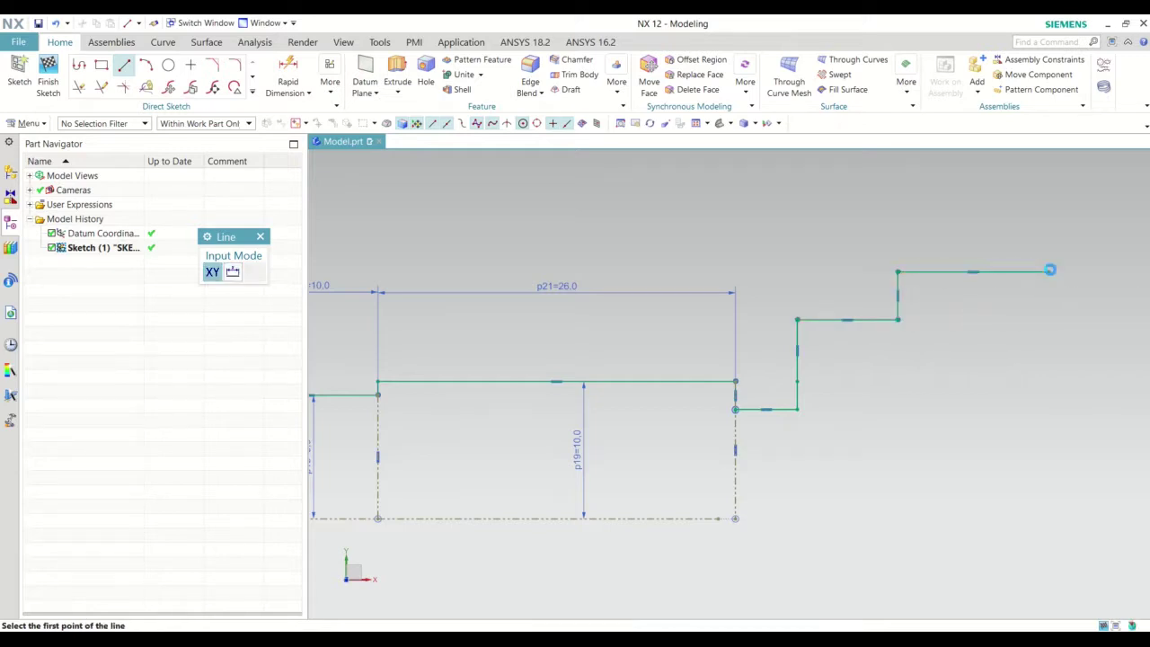
click(1051, 271)
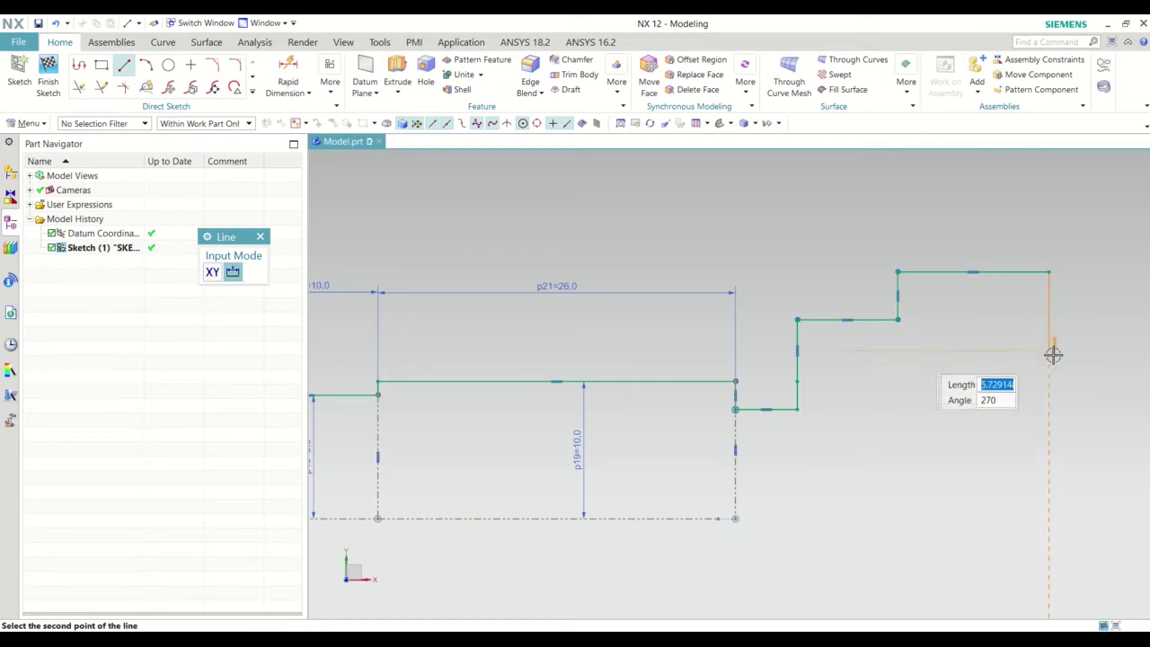
click(1049, 564)
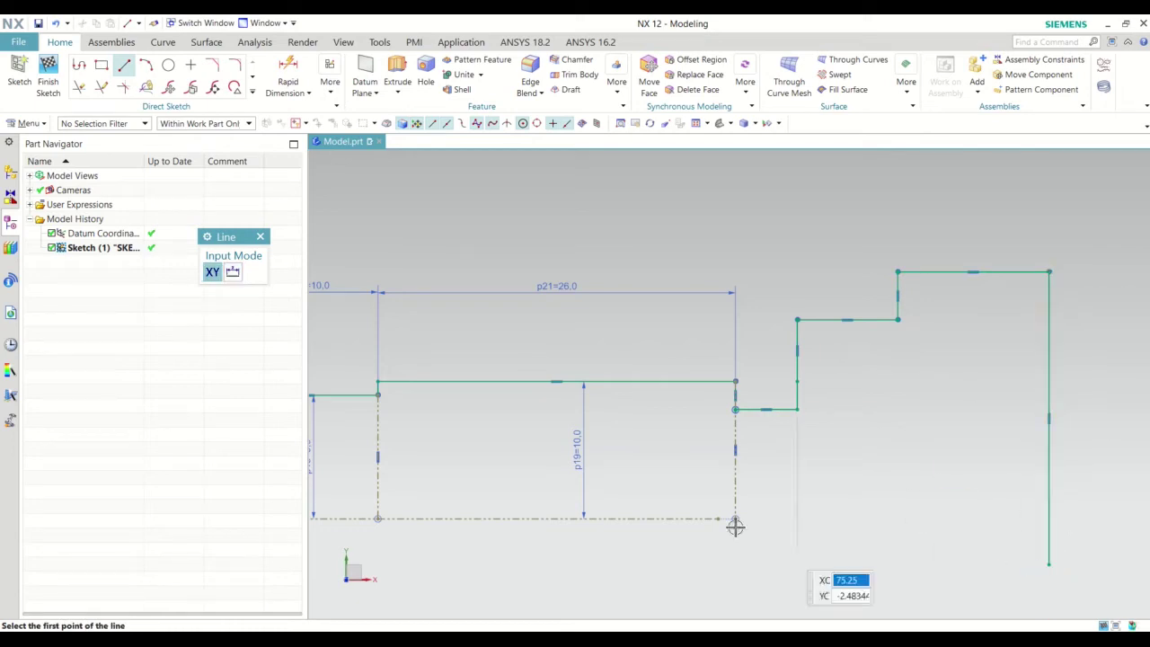
click(101, 87)
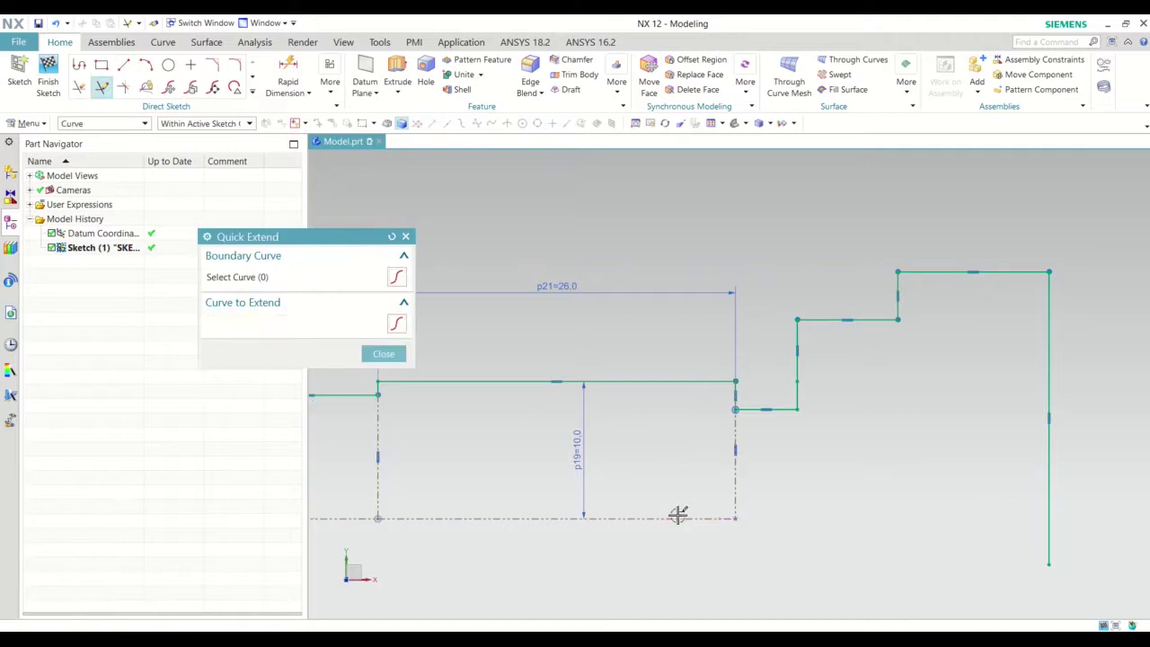
Trim away the vertical line segments overhanging below the baseline.
key(Escape)
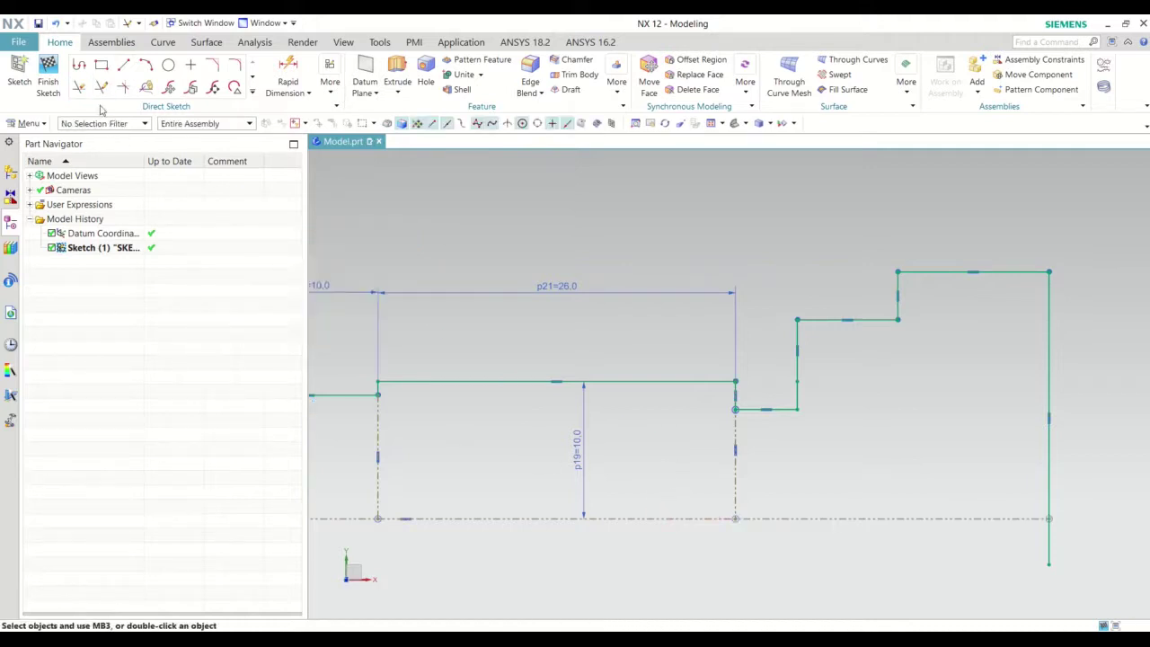
click(1050, 533)
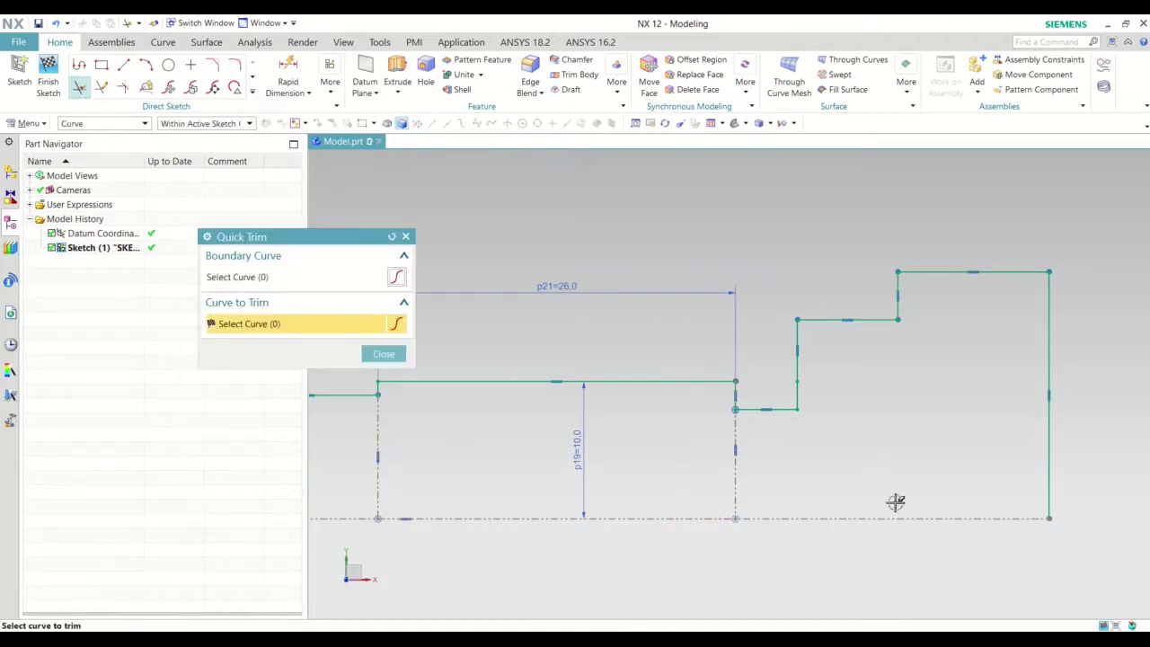
click(799, 398)
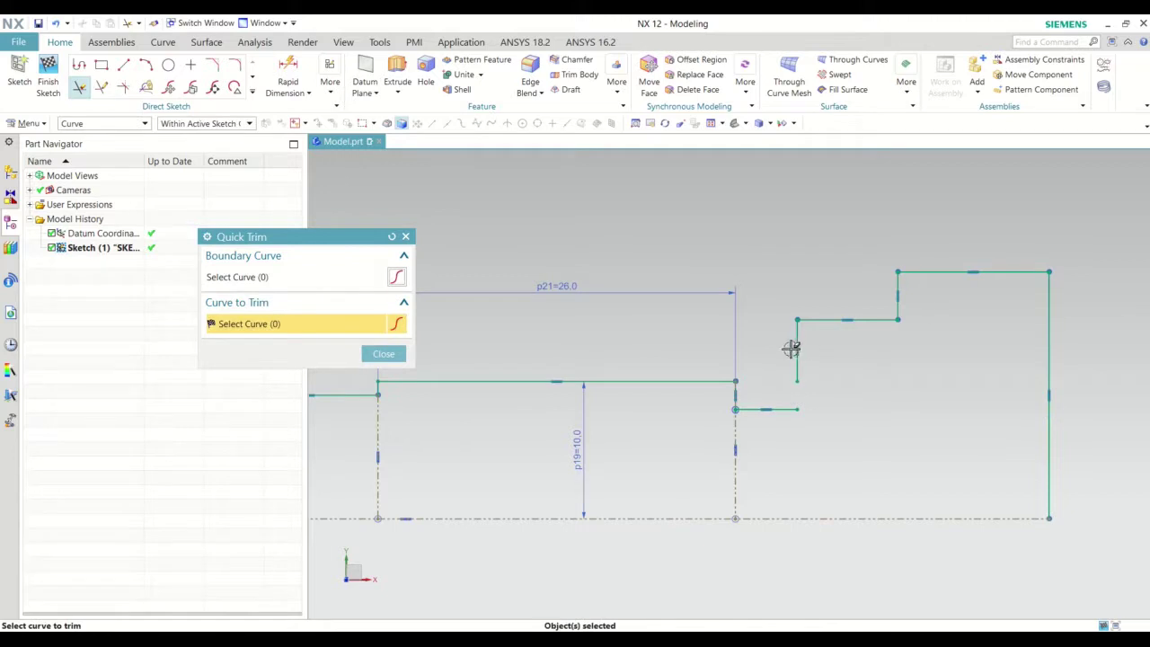
click(799, 344)
middle_click(760, 367)
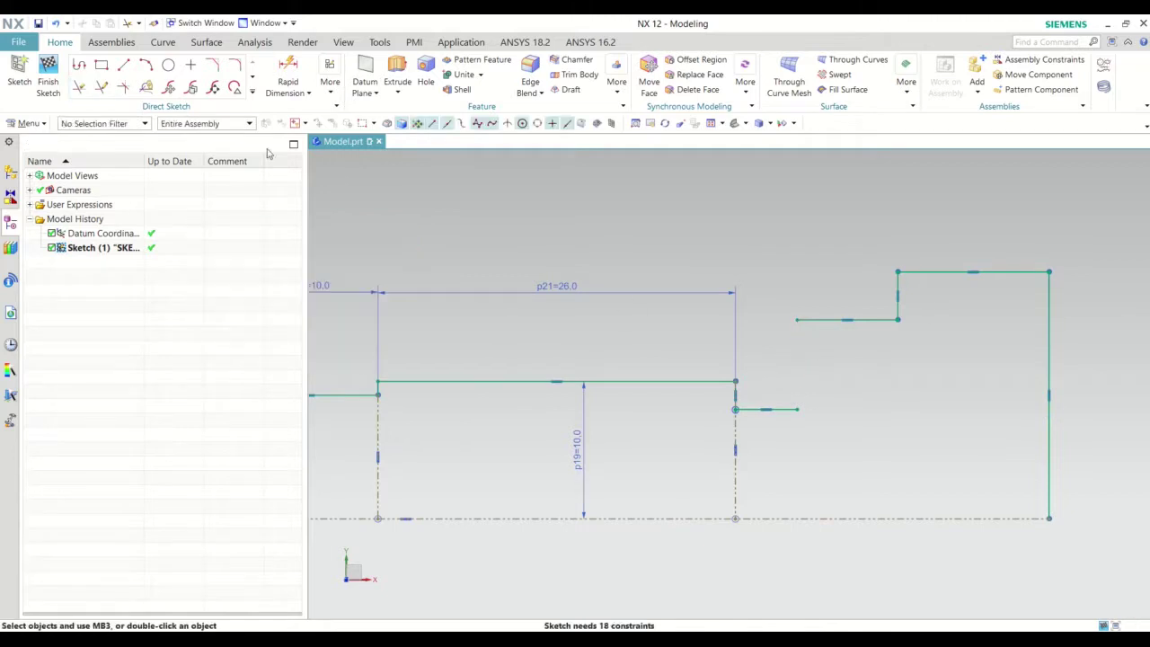
Draw a vertical line down from the step corner and trim it at the baseline.
click(123, 64)
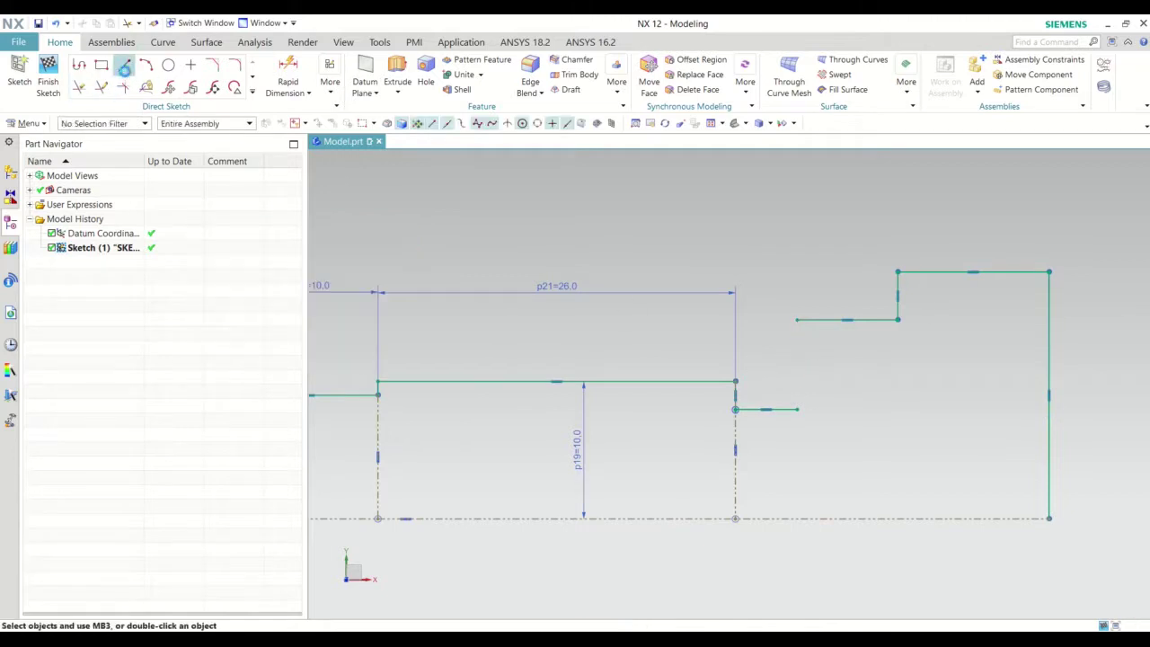
click(797, 320)
click(797, 452)
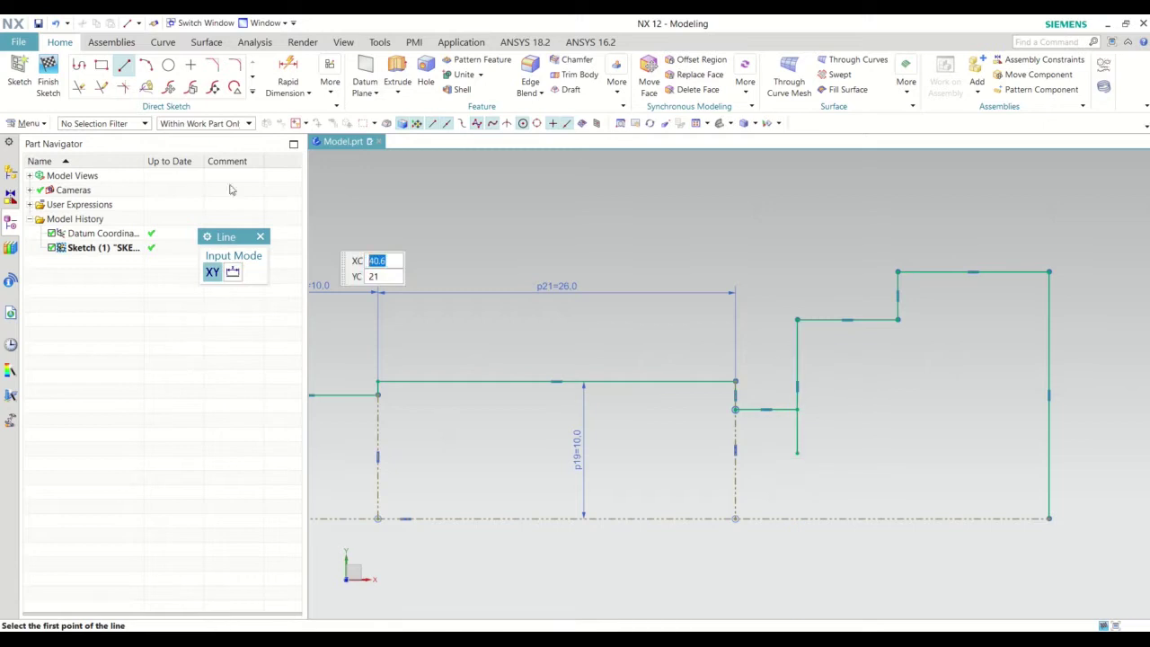
click(79, 88)
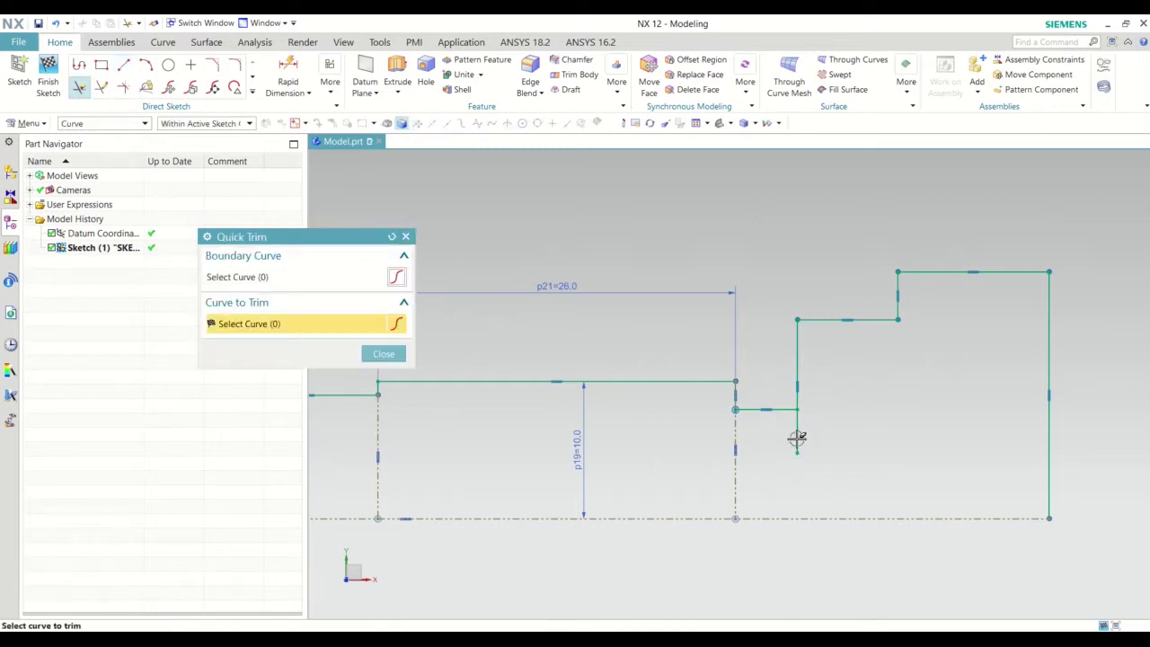
click(795, 435)
key(Escape)
Convert the profile's right vertical edge to a reference line.
scroll(634, 423, down, 2)
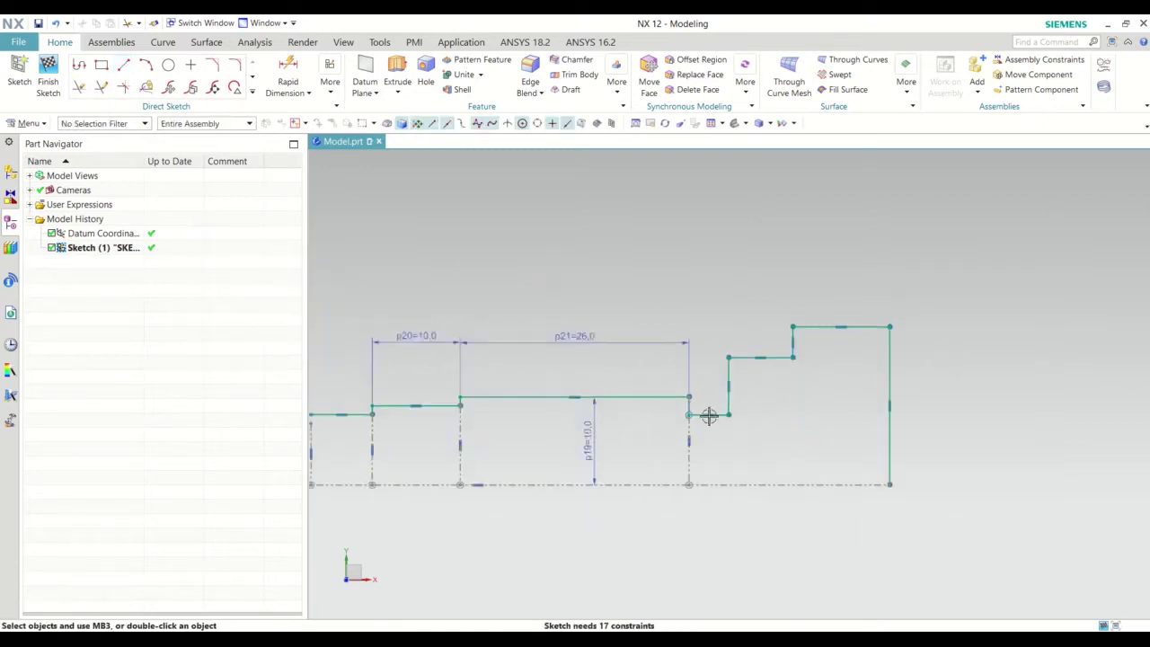
scroll(709, 415, up, 2)
right_click(993, 358)
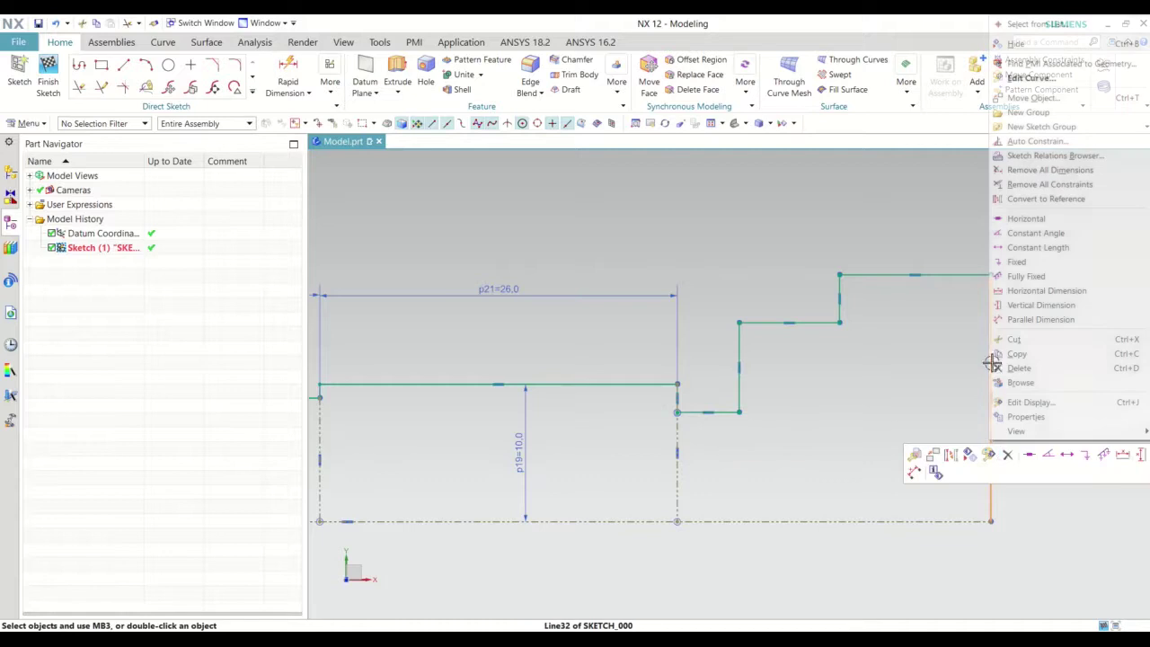
click(957, 460)
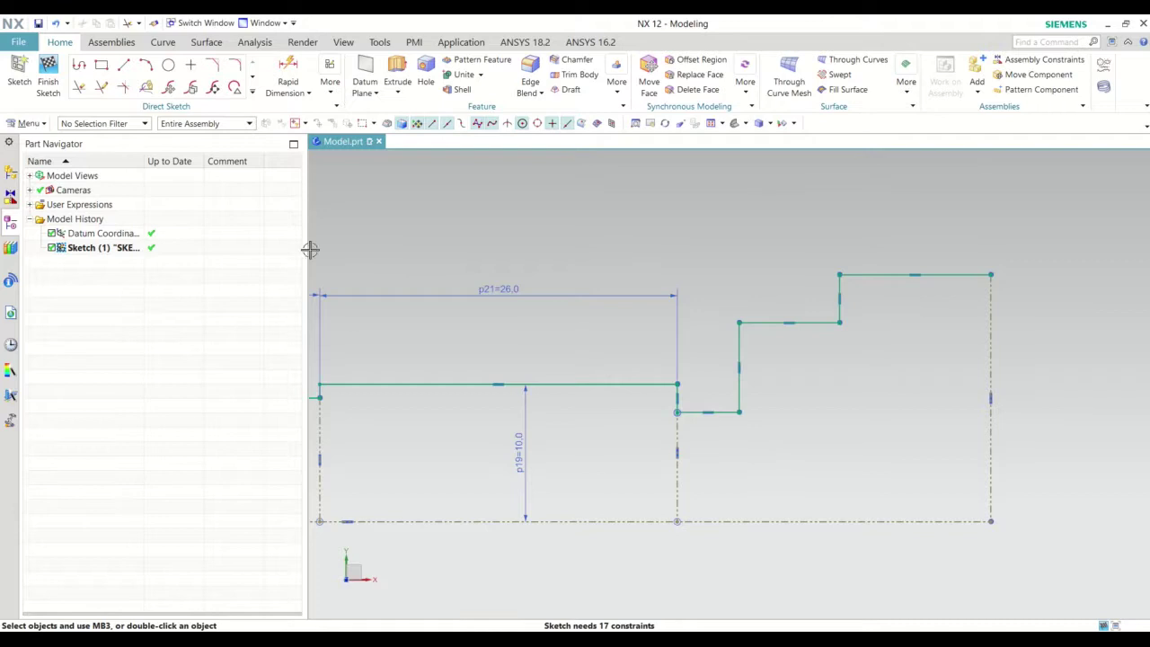
Draw a vertical line from the lowest step corner and trim its overhang at the baseline.
click(126, 68)
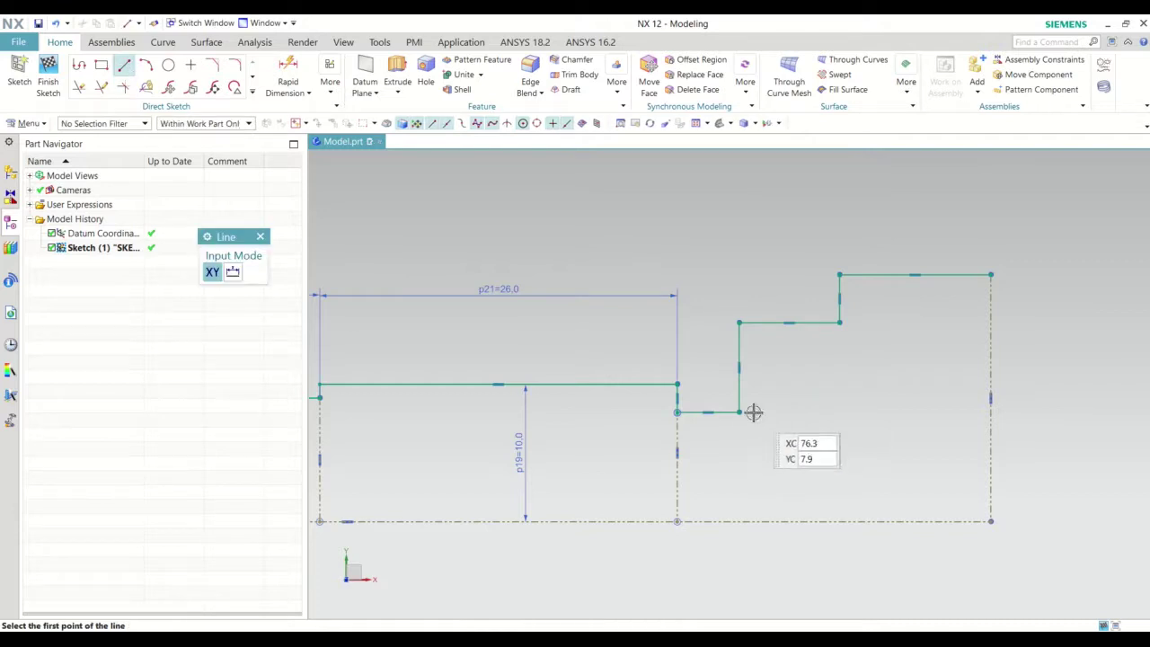
click(739, 414)
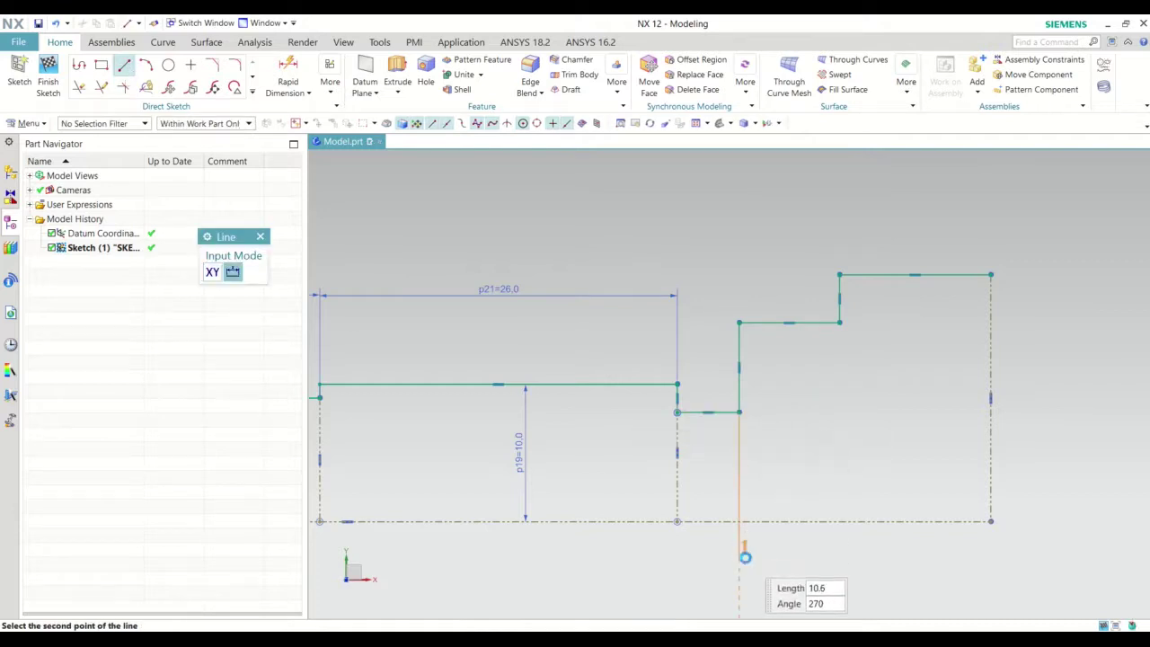
click(739, 557)
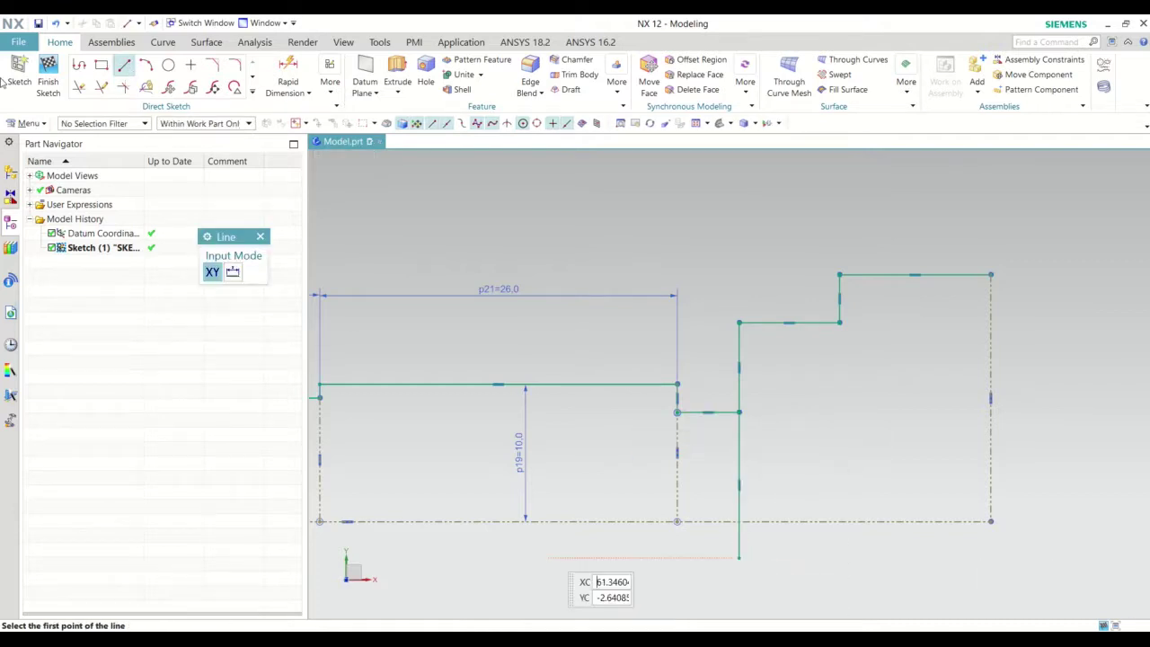
click(102, 90)
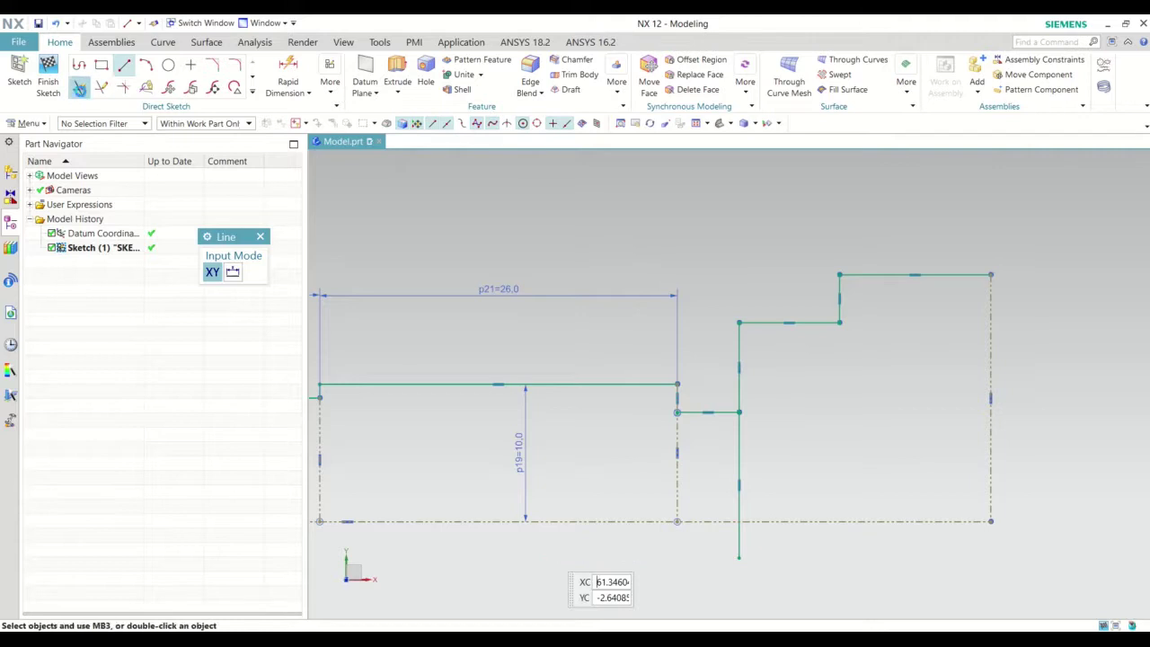
click(740, 537)
key(Escape)
right_click(739, 442)
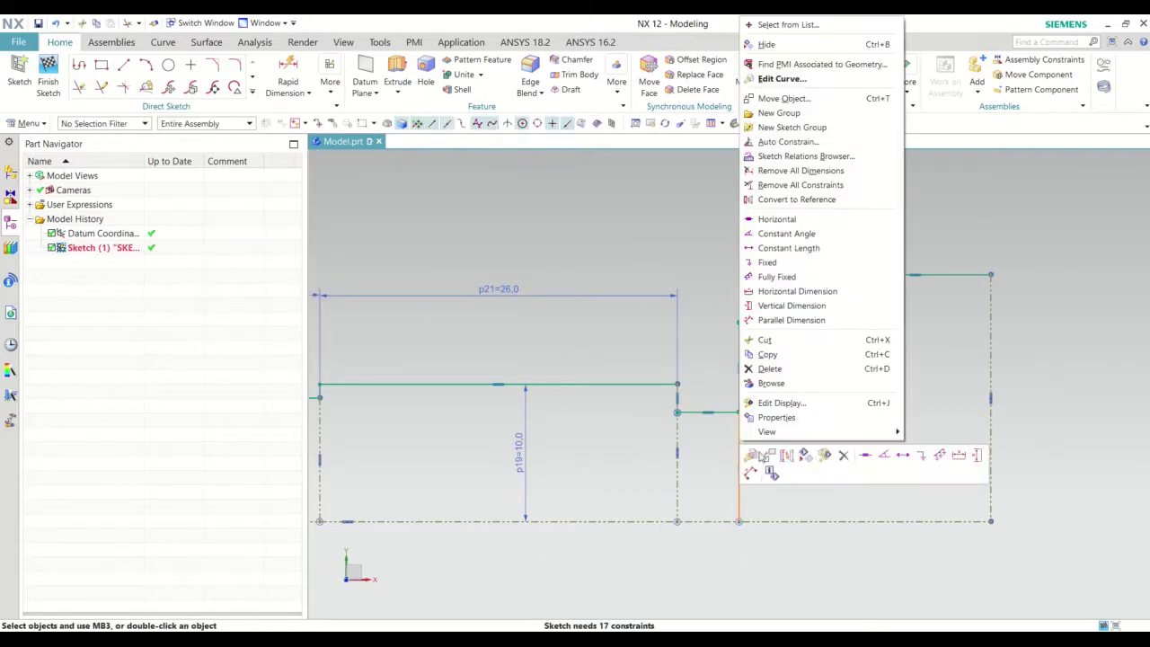
key(Escape)
scroll(758, 442, down, 1)
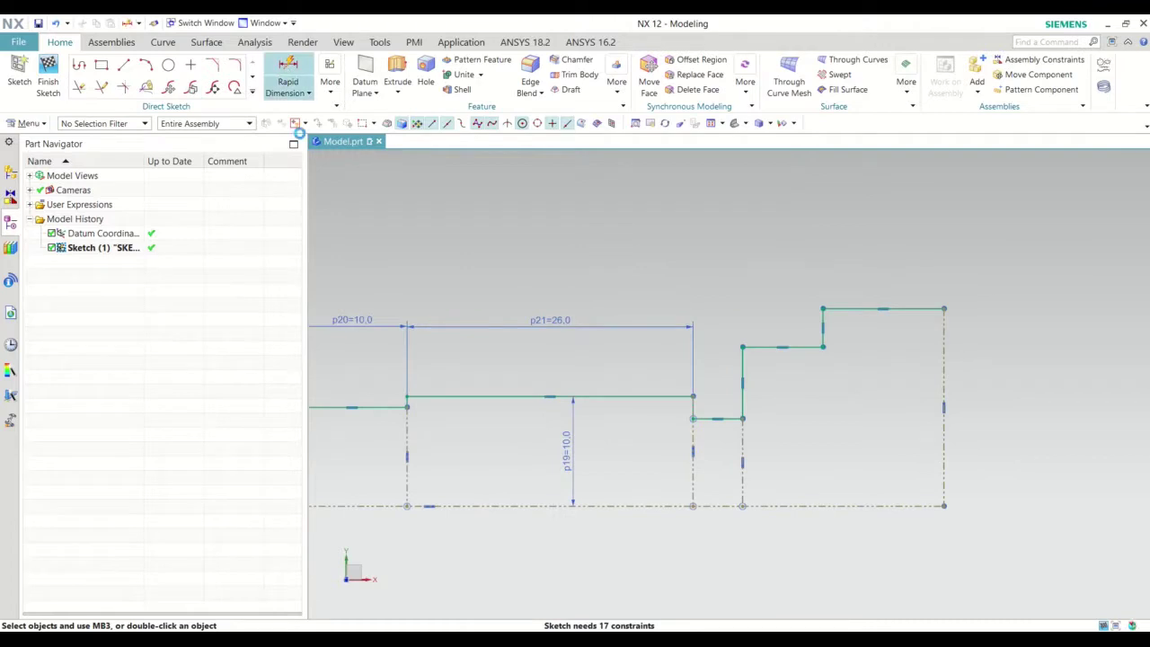
Dimension the short horizontal step's width as 1.0 (p22).
click(288, 76)
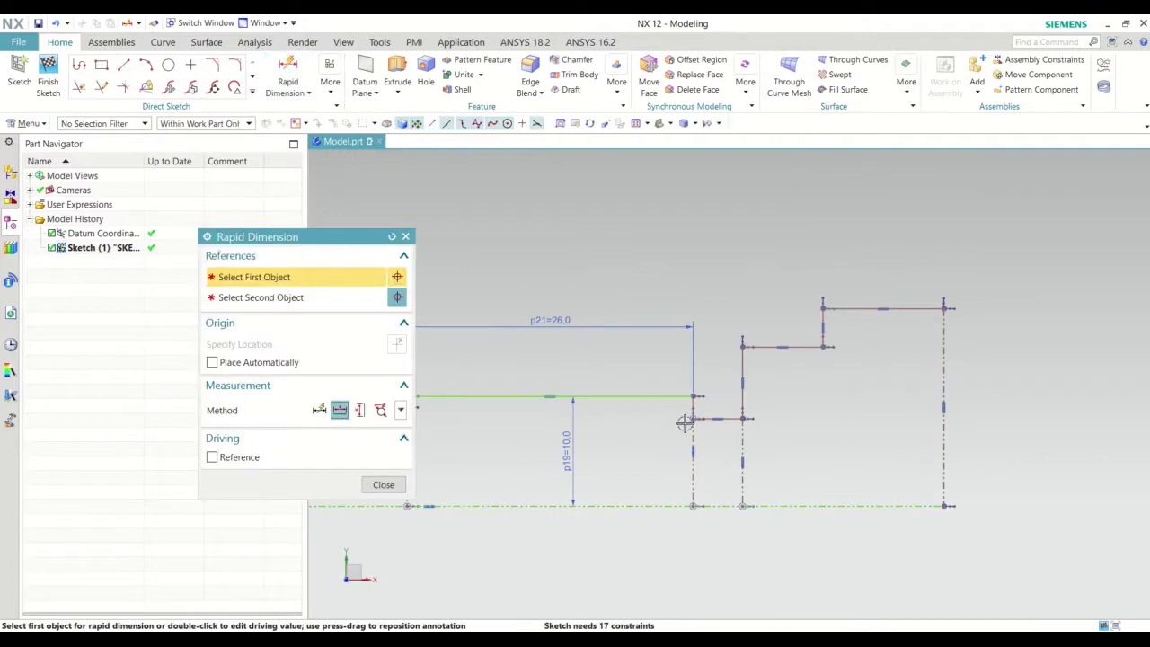
scroll(732, 424, up, 3)
click(728, 411)
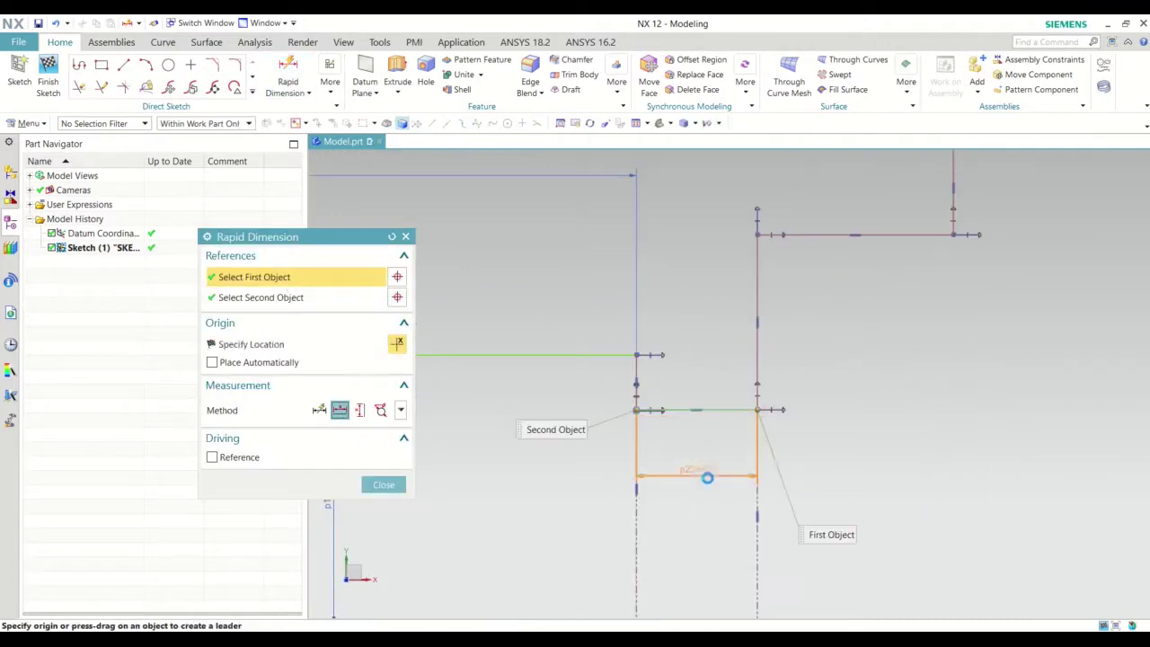
click(698, 497)
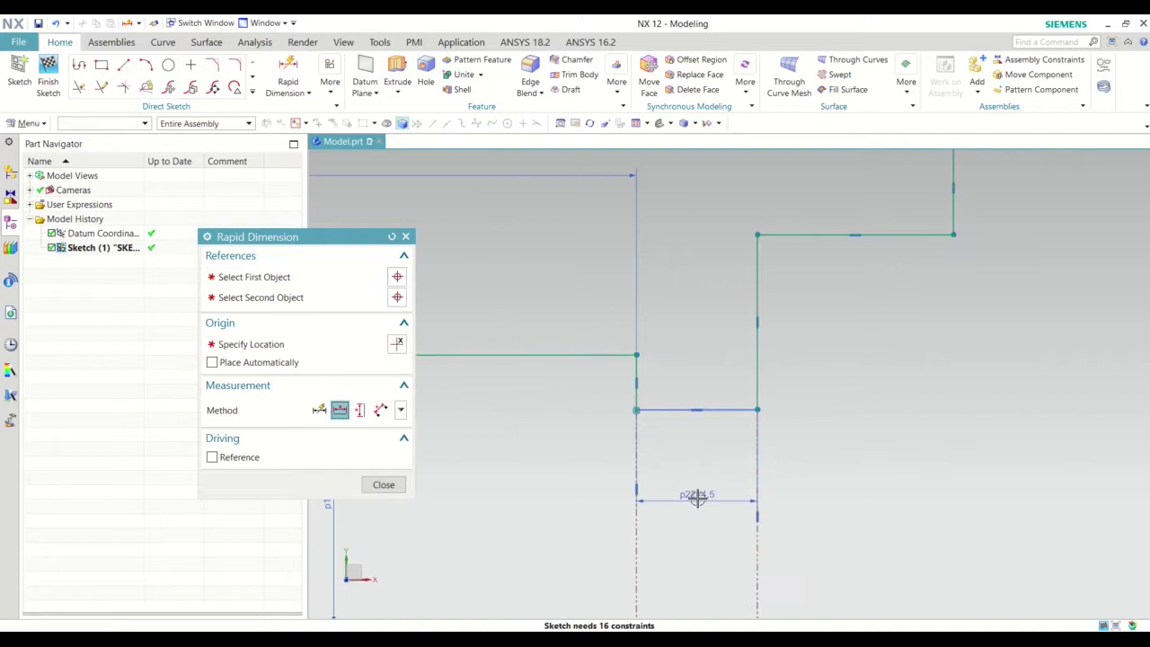
text(1)
key(Return)
key(Escape)
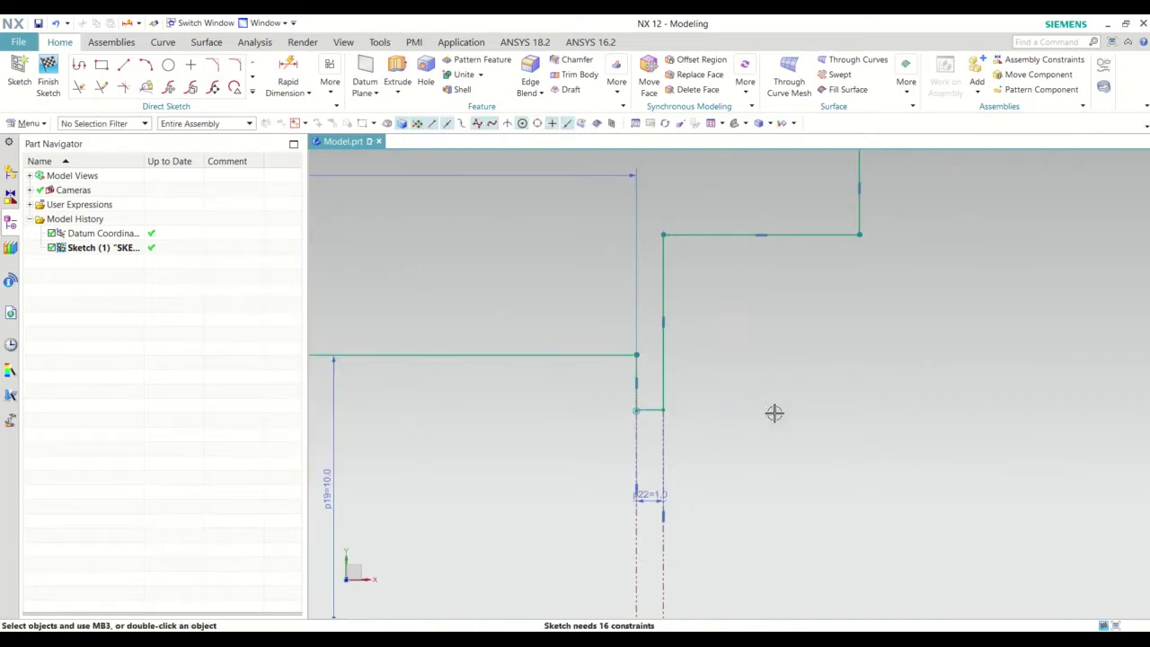
scroll(774, 412, down, 2)
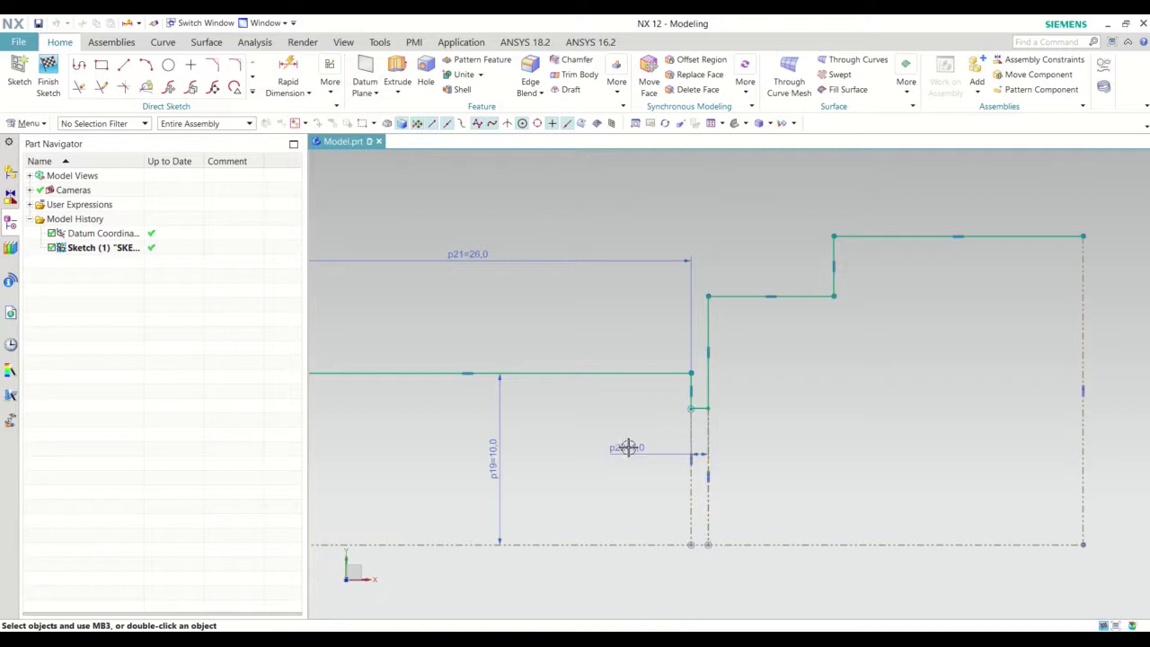
scroll(779, 399, down, 2)
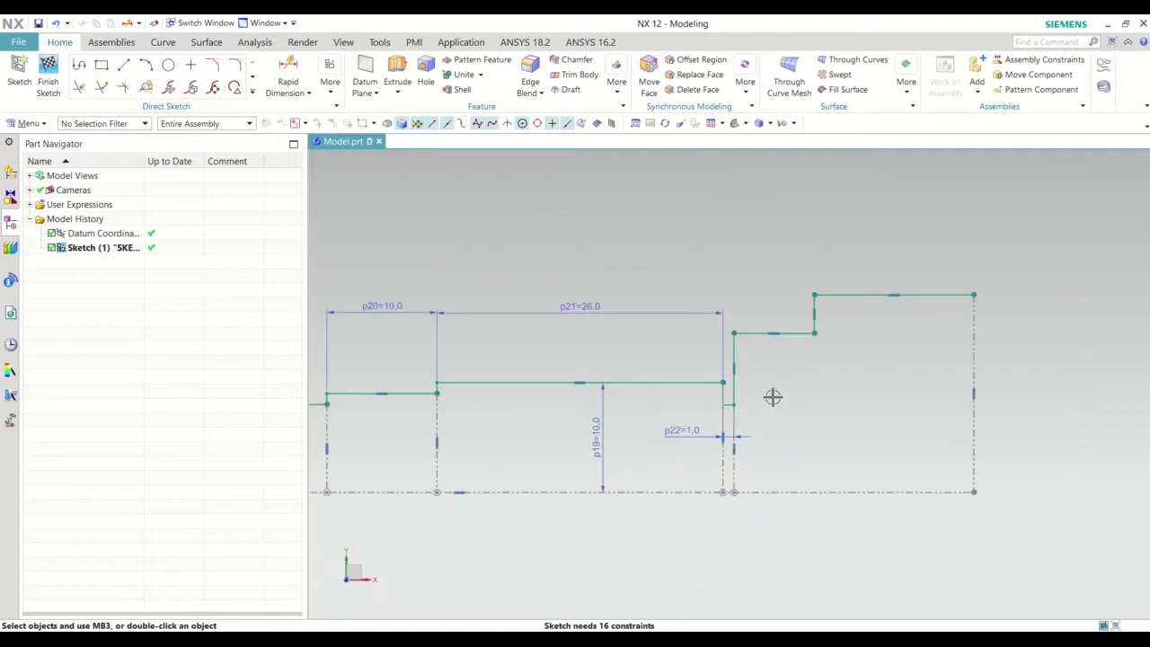
scroll(764, 396, up, 3)
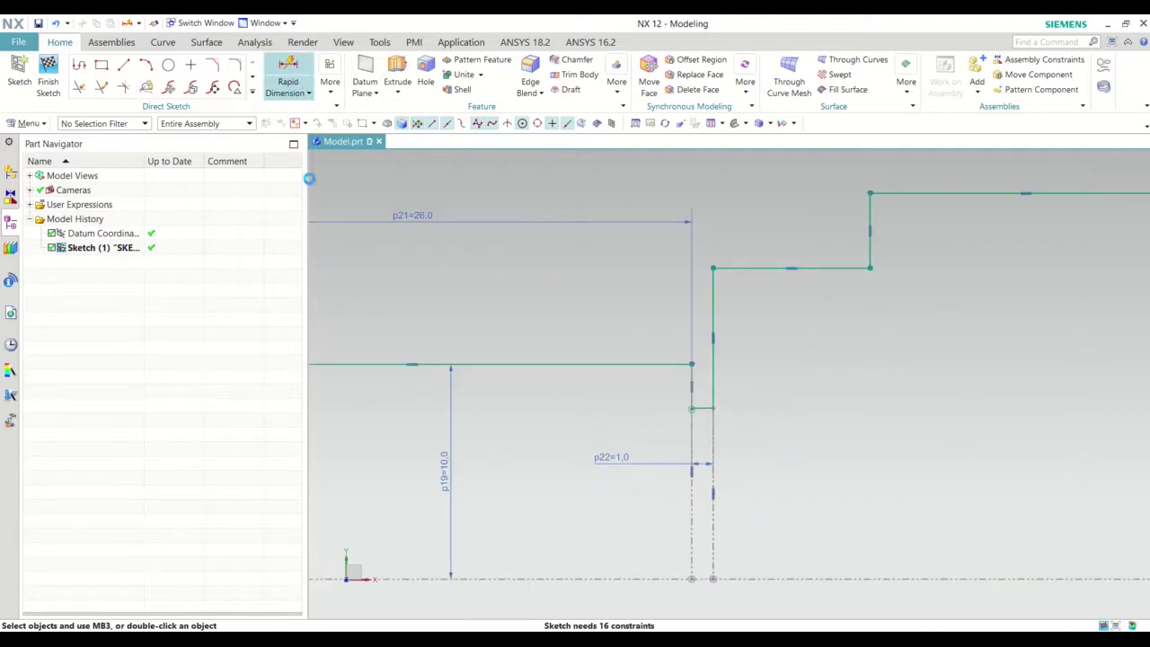
Add a vertical 1.0 height dimension (p23) to the short vertical step segment.
click(360, 410)
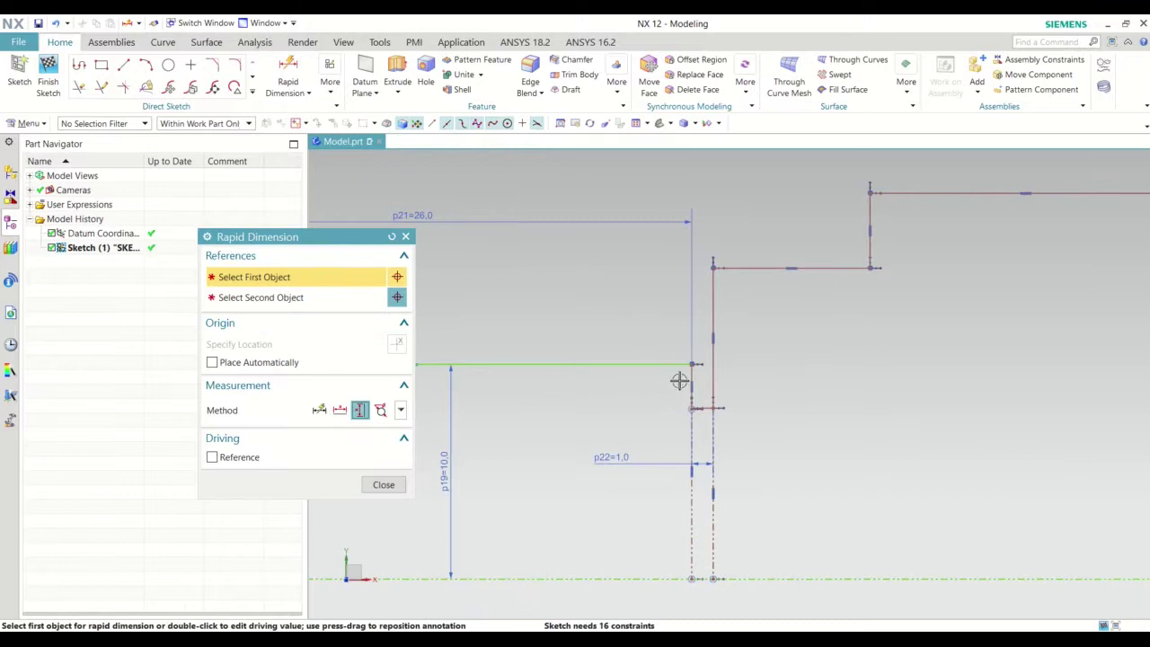
click(674, 387)
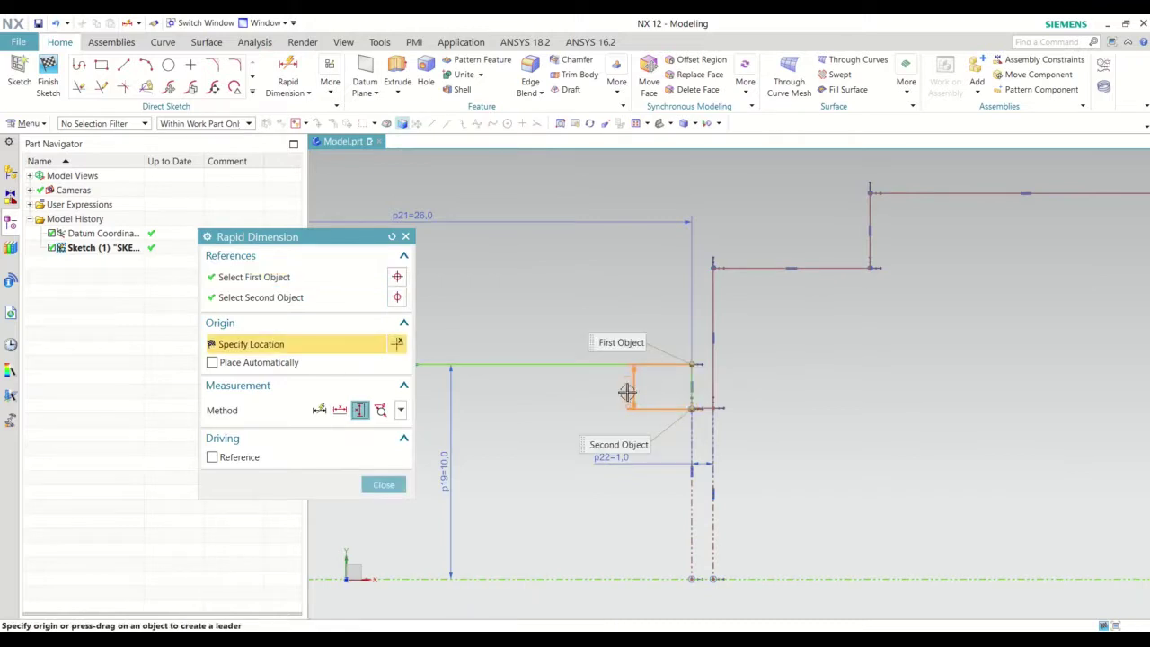
click(652, 404)
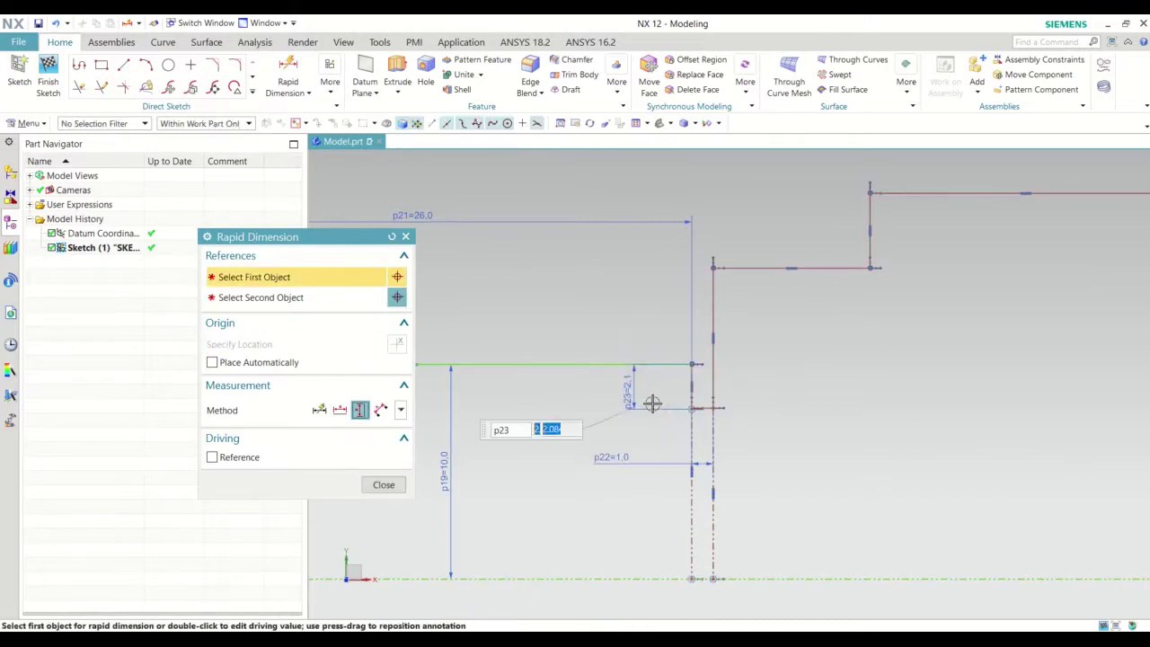
scroll(730, 395, up, 2)
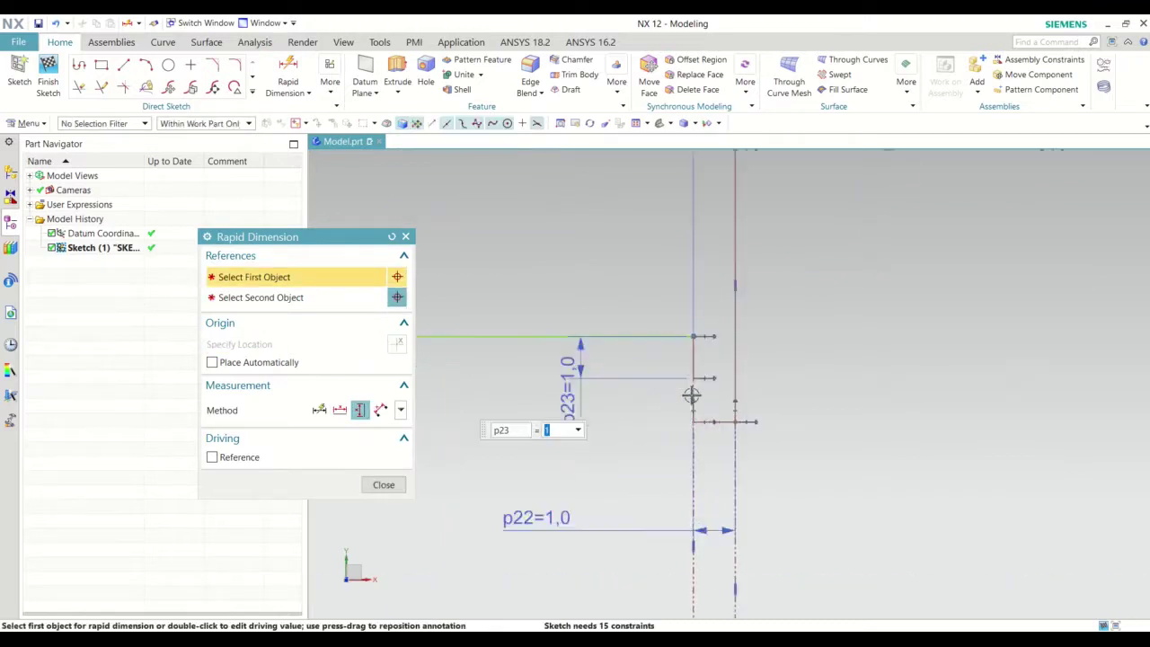
key(Escape)
scroll(714, 419, up, 1)
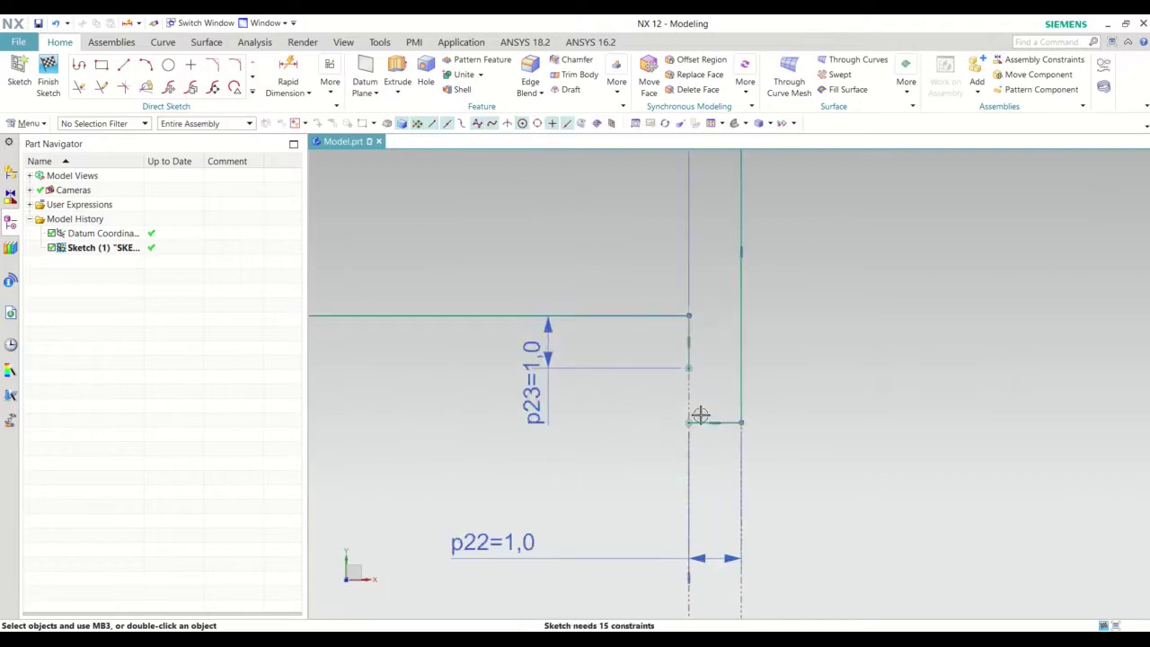
Make the short step line's endpoint coincident with the point on the vertical line.
click(687, 422)
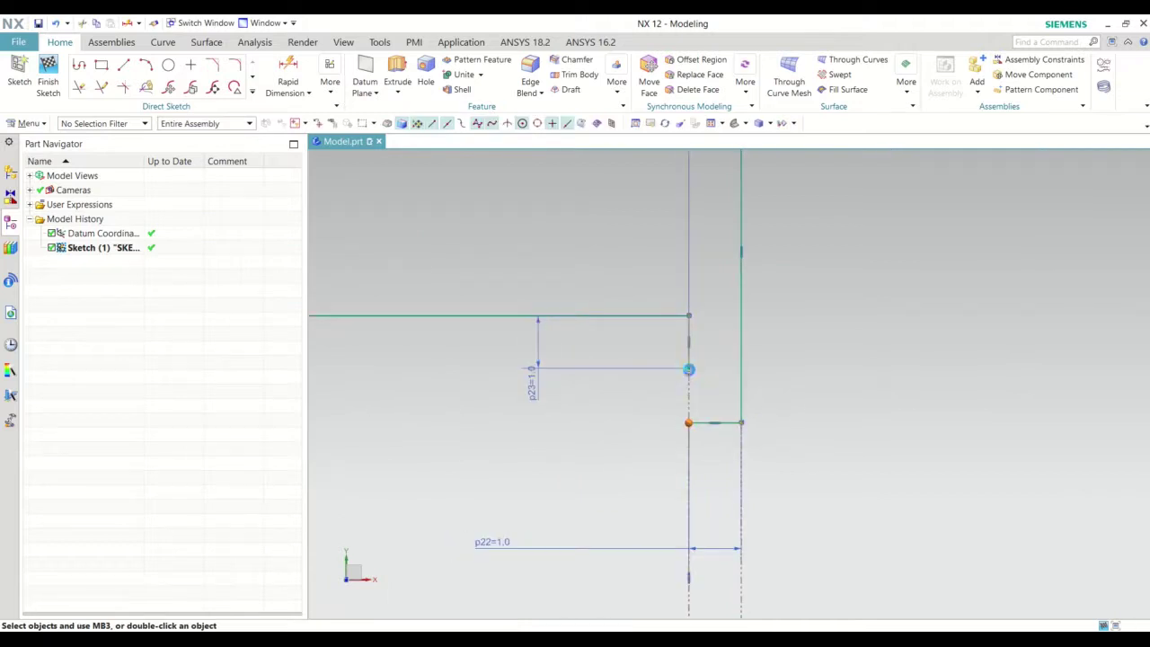
click(688, 368)
click(711, 350)
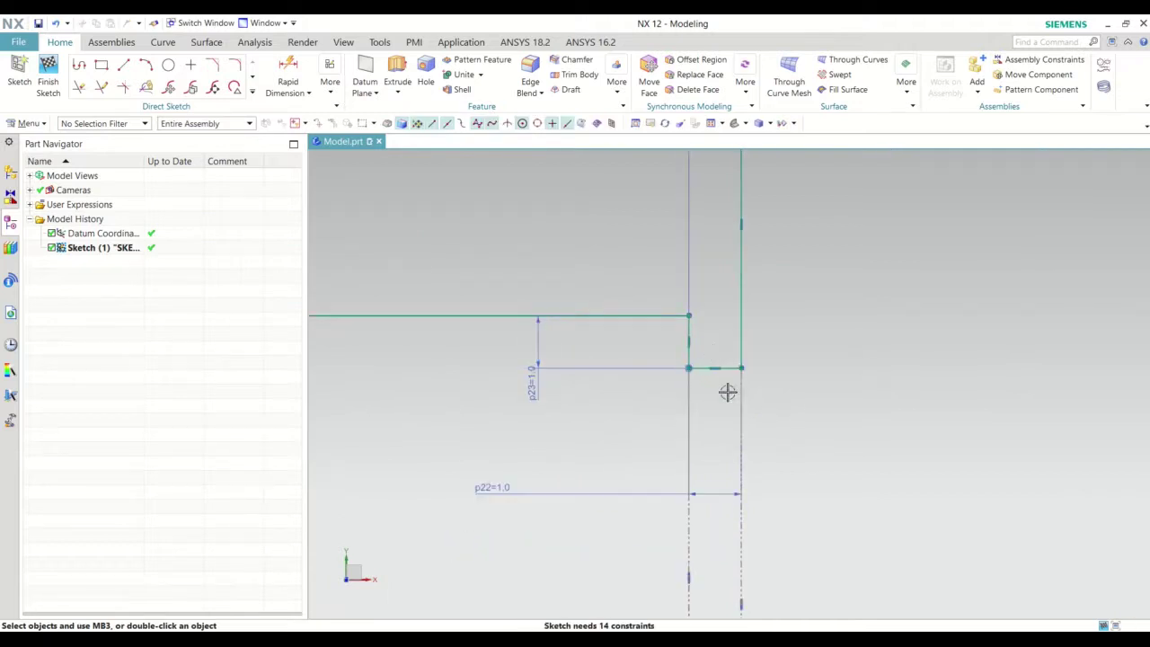
scroll(758, 337, down, 1)
scroll(760, 338, down, 1)
scroll(816, 363, down, 2)
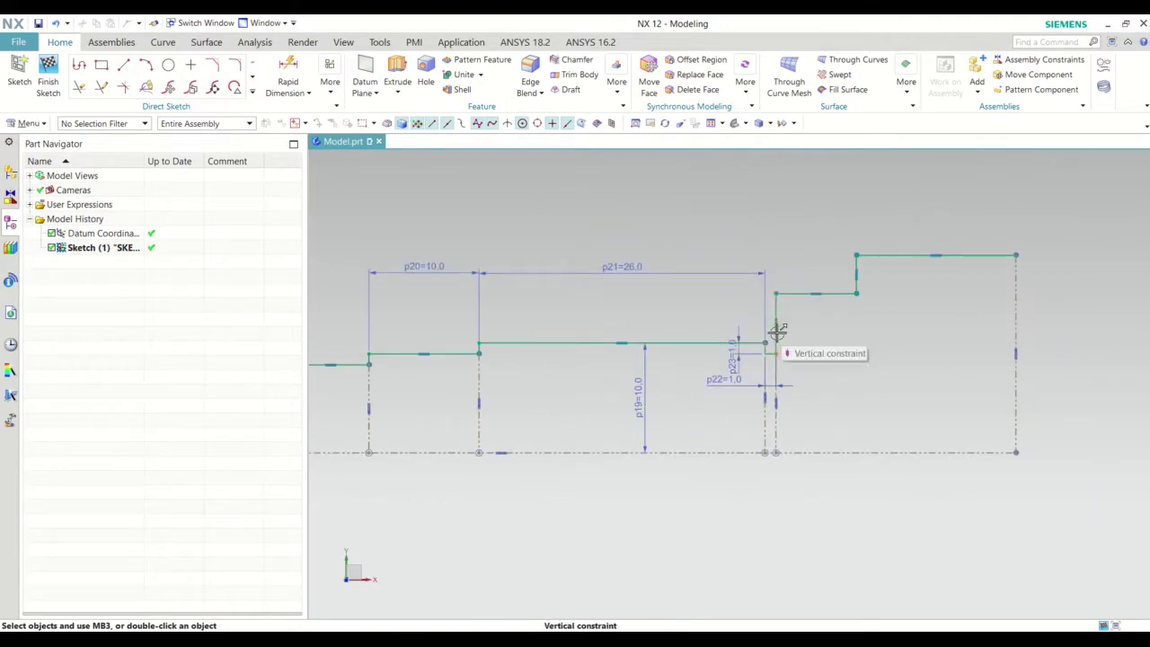
scroll(772, 319, up, 2)
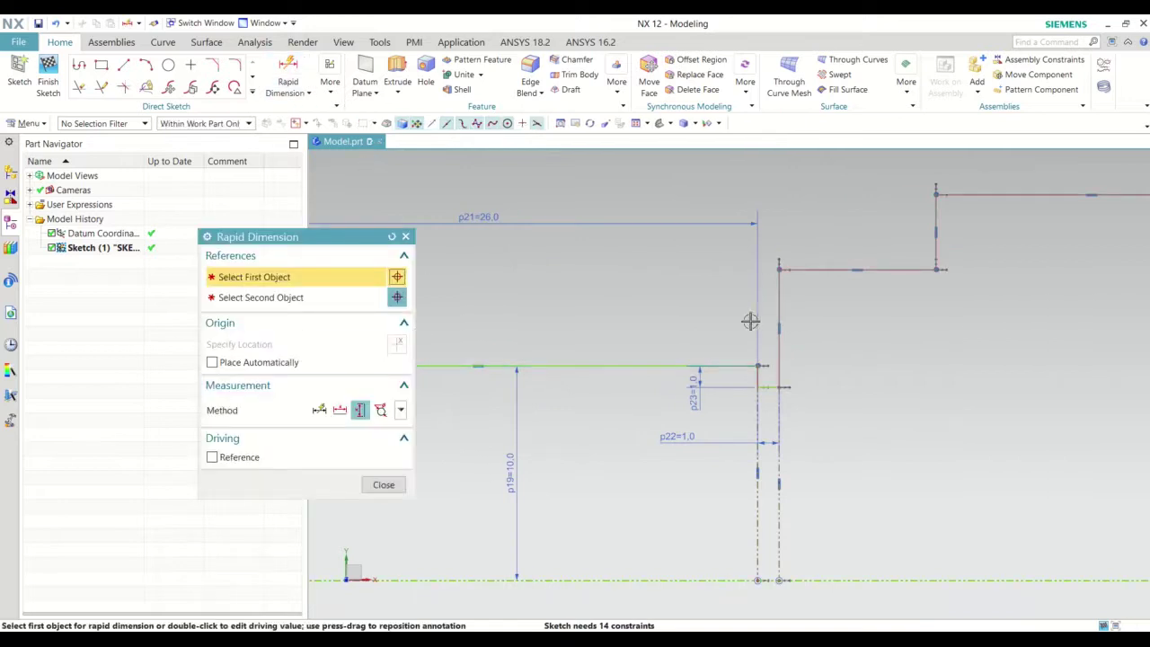
Dimension the vertical step line's height as 2.0 (p24).
click(780, 323)
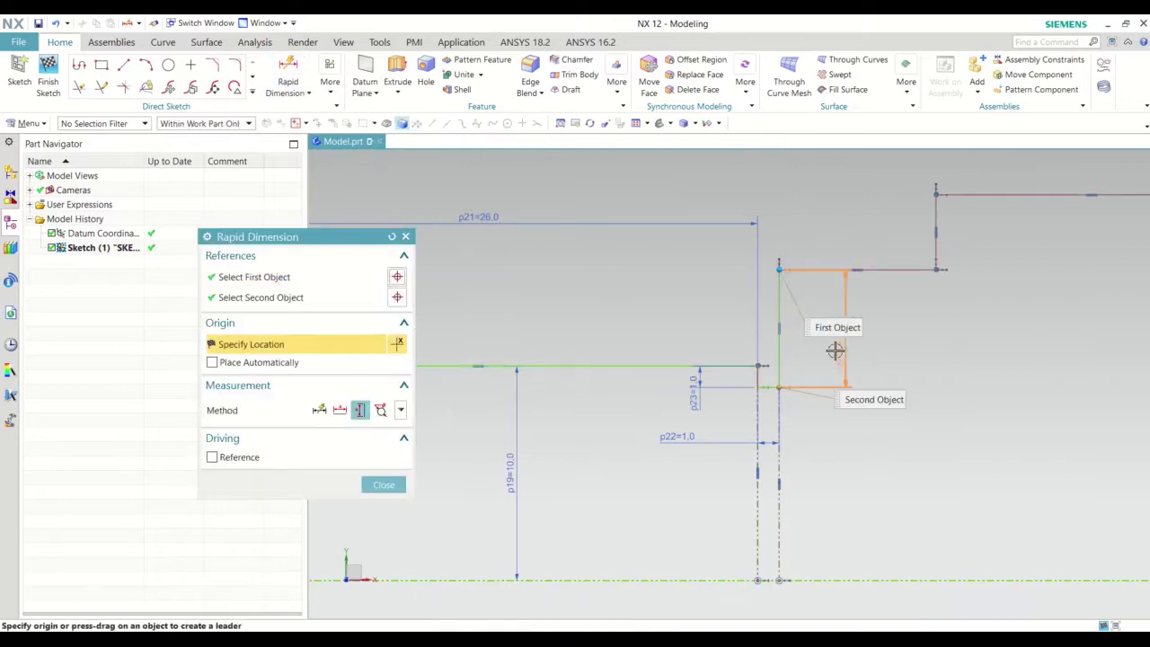
click(835, 346)
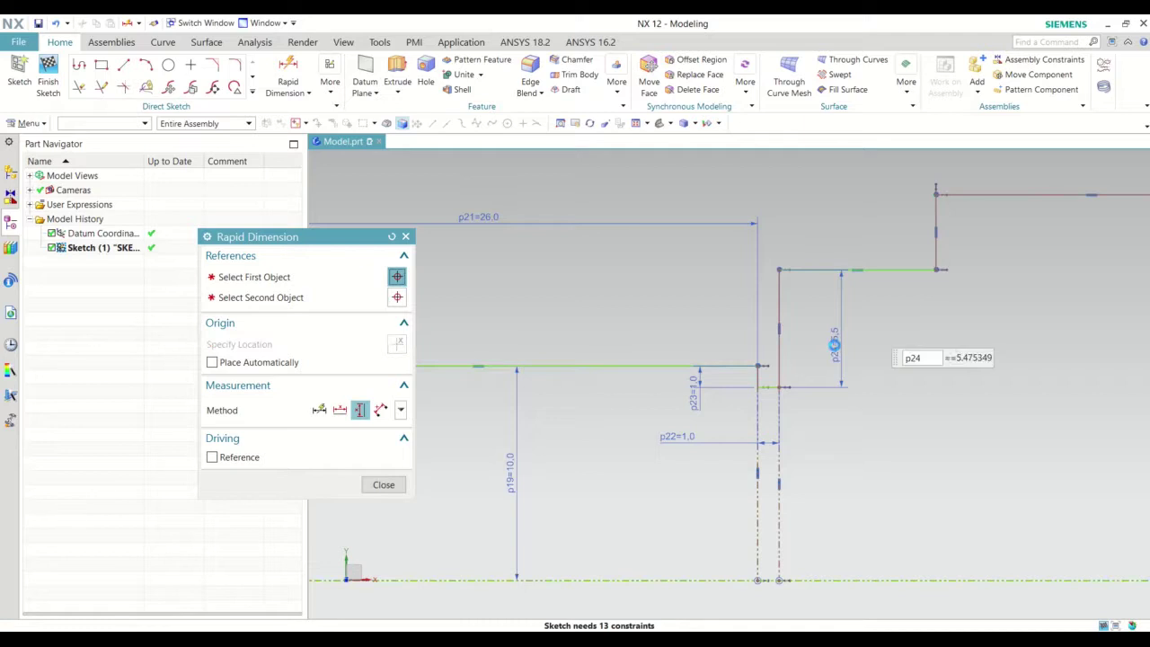
text(2)
key(Return)
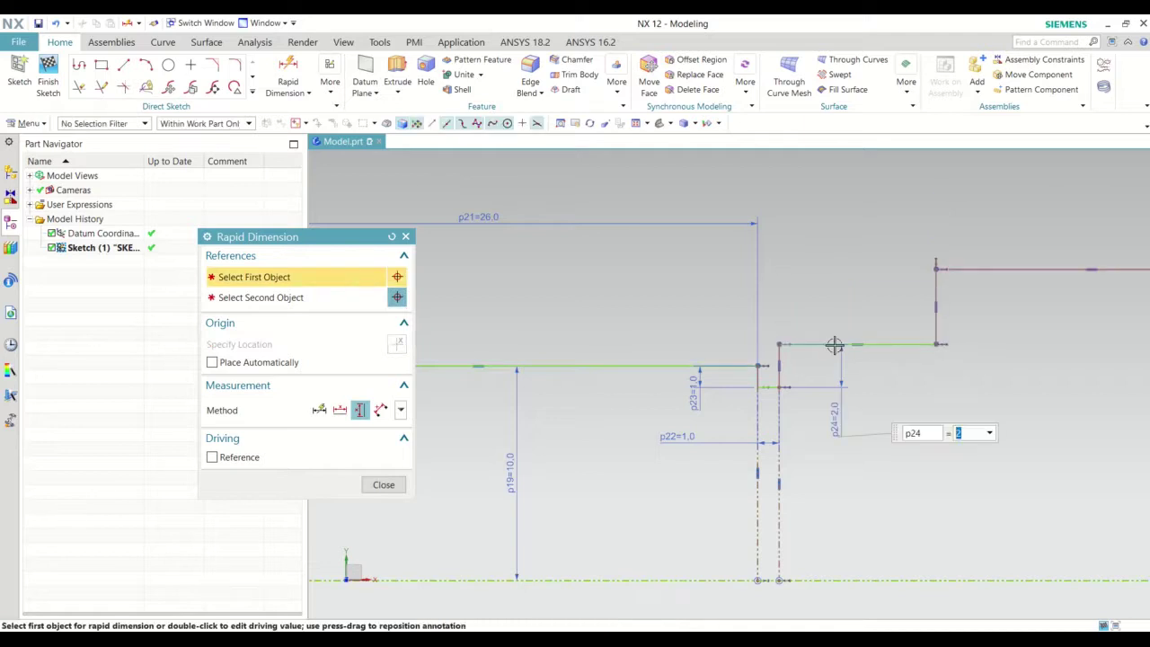
middle_click(835, 346)
scroll(824, 306, down, 1)
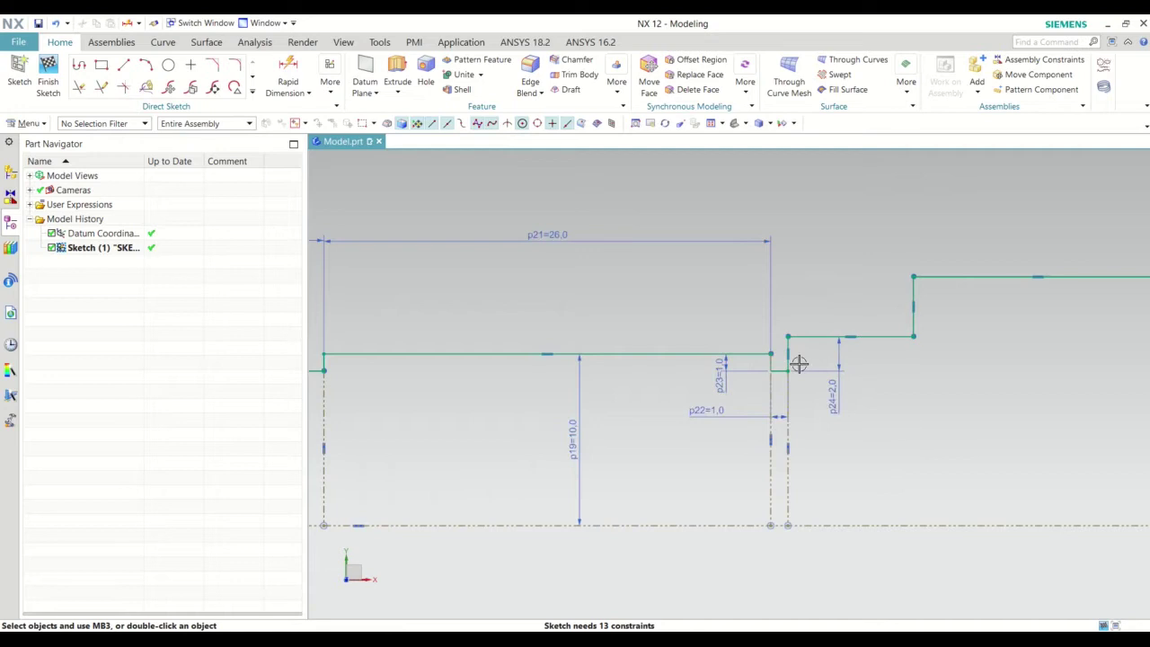
scroll(780, 364, up, 3)
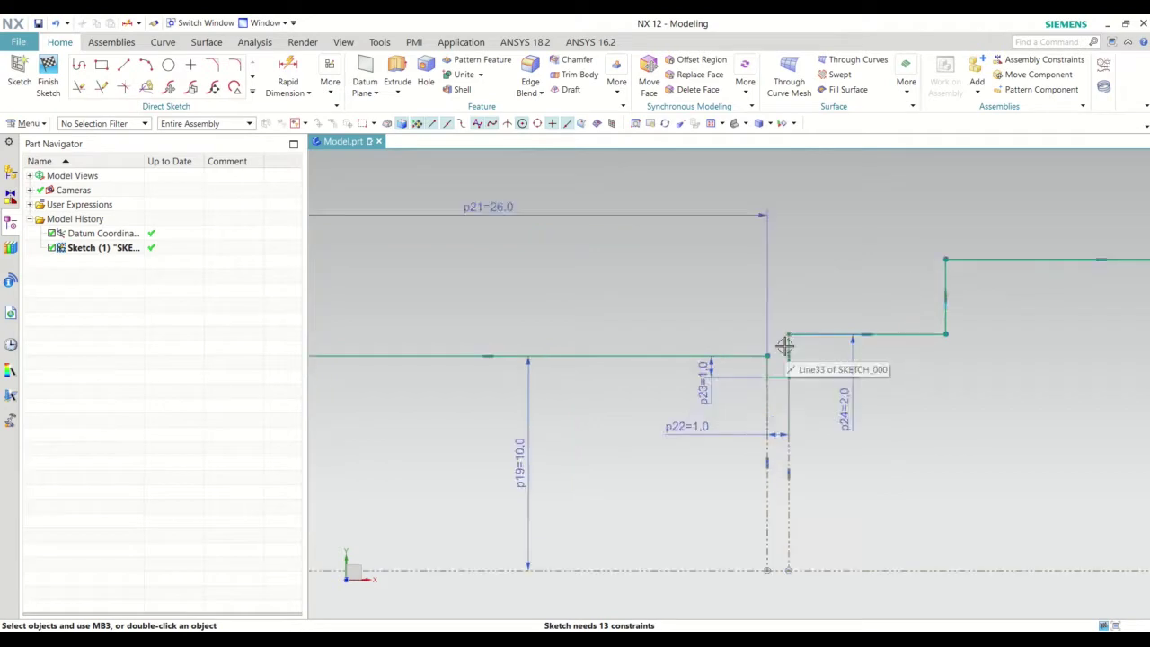
scroll(786, 346, up, 3)
Move the p23, p24 and p22 dimension labels neatly around the step.
drag(528, 456, 572, 403)
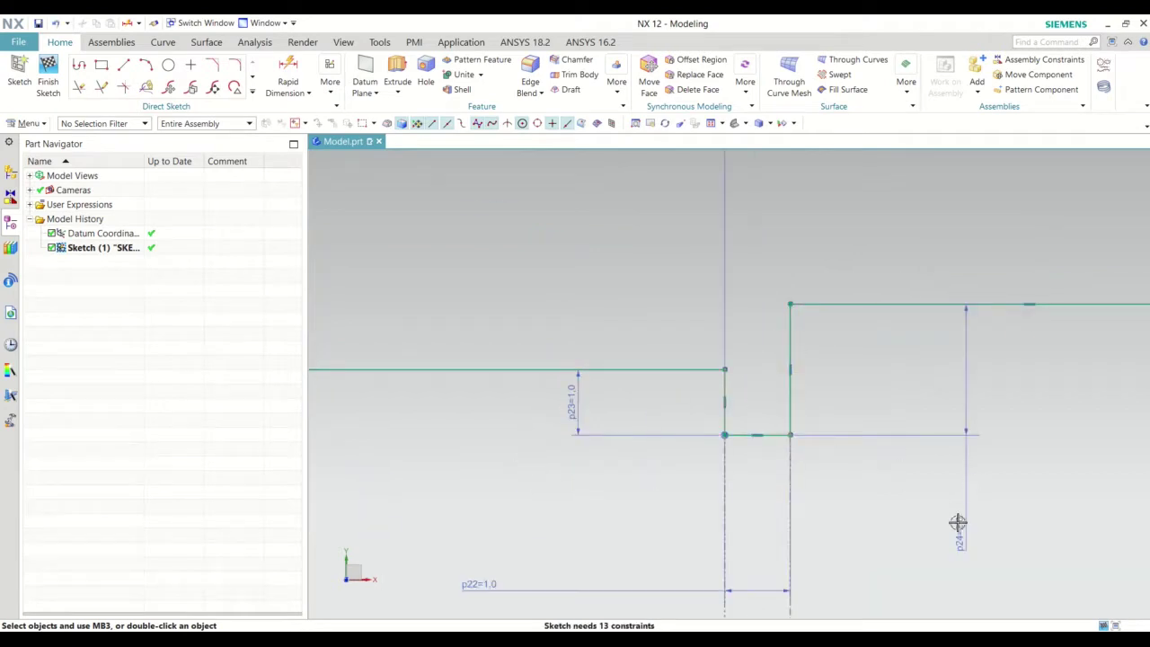
drag(958, 522, 860, 375)
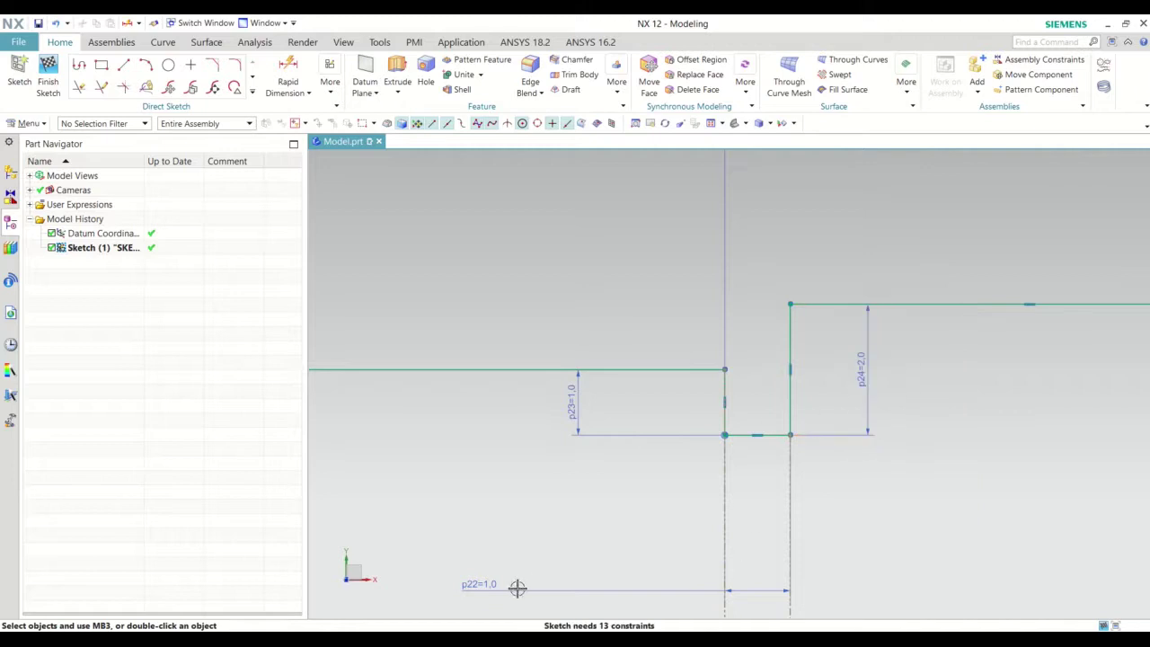
drag(518, 587, 634, 491)
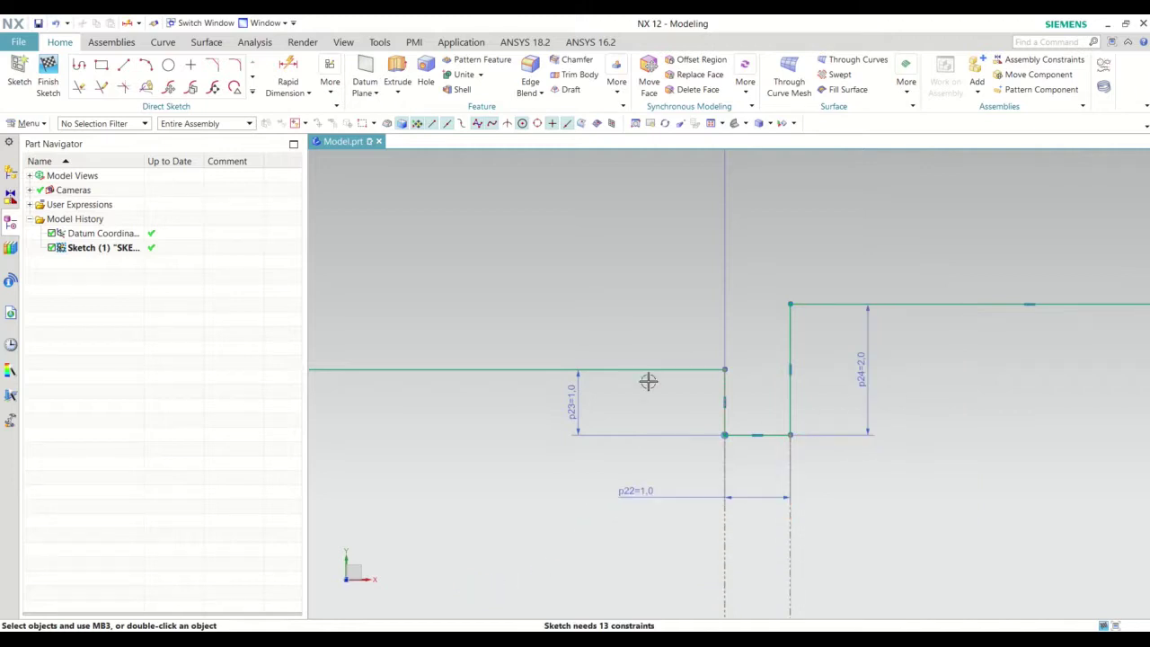
scroll(649, 381, down, 2)
scroll(652, 378, down, 2)
scroll(683, 382, down, 3)
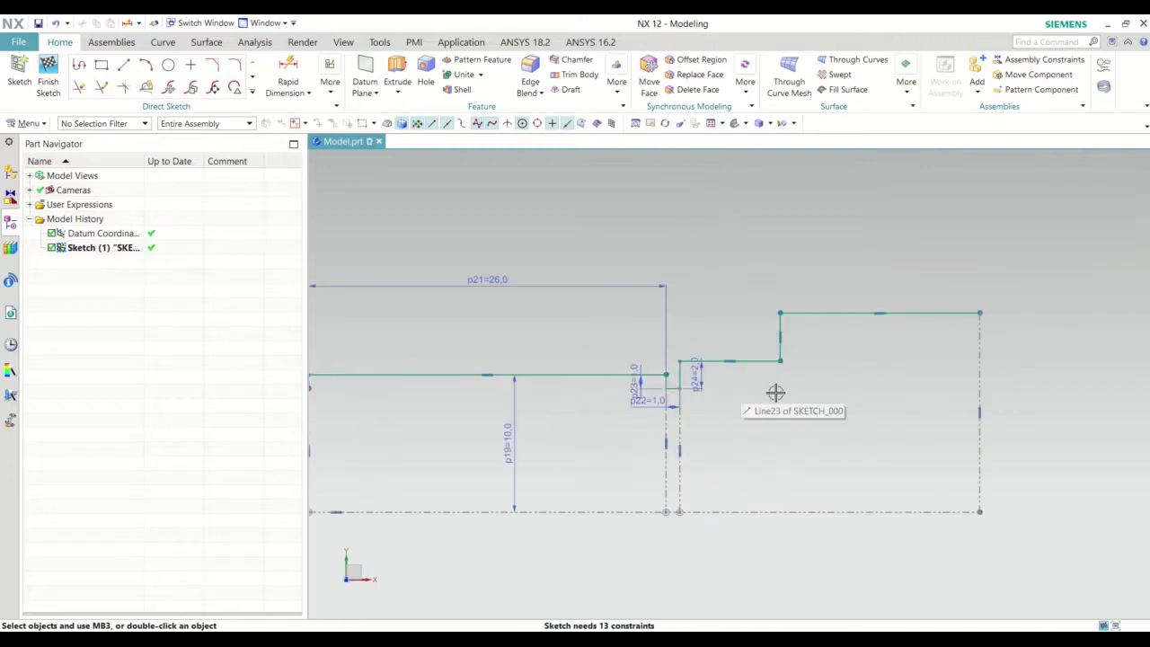
scroll(791, 365, down, 2)
scroll(791, 366, down, 1)
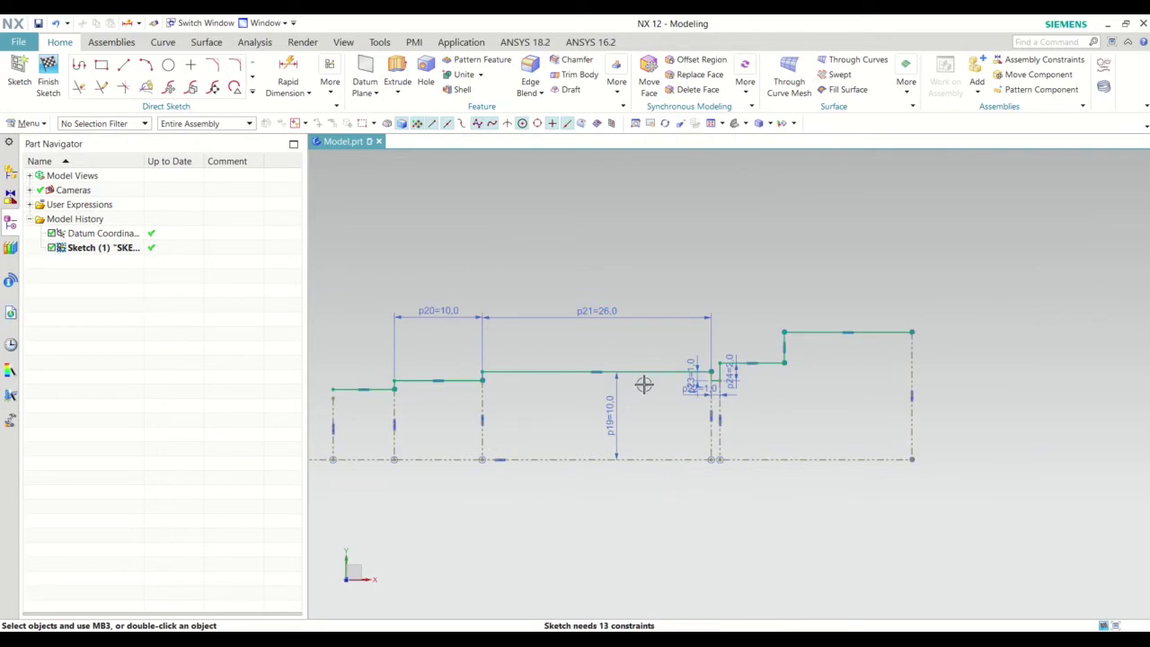
scroll(706, 386, up, 2)
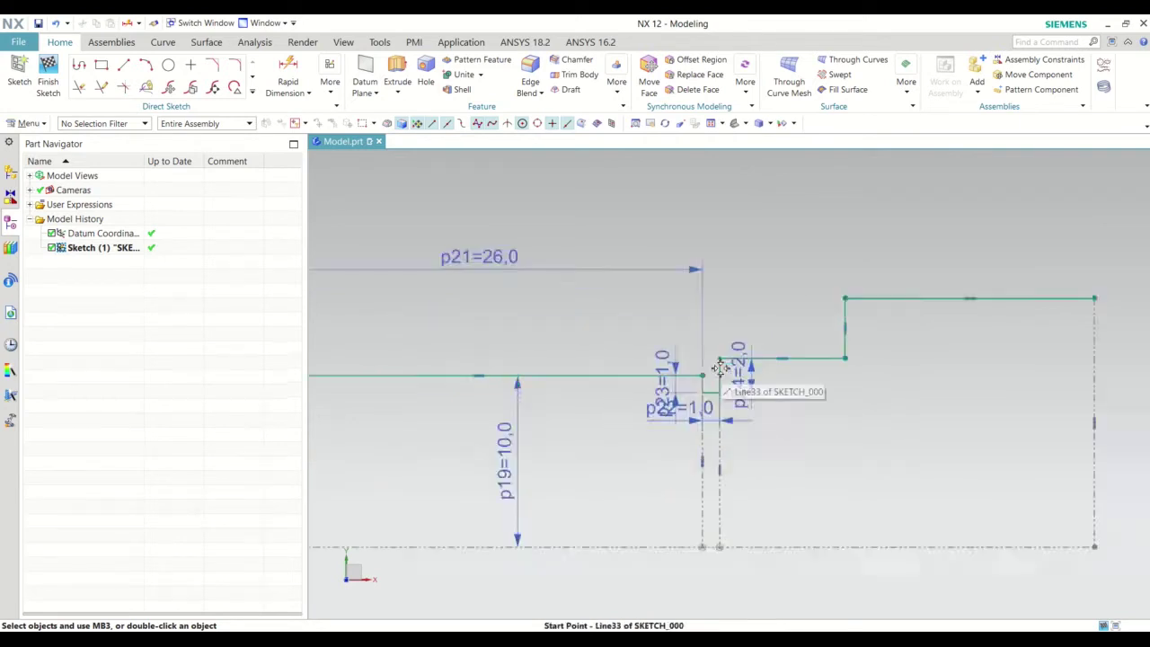
scroll(729, 372, up, 1)
Start a horizontal dimension from the step's vertical reference line.
click(288, 79)
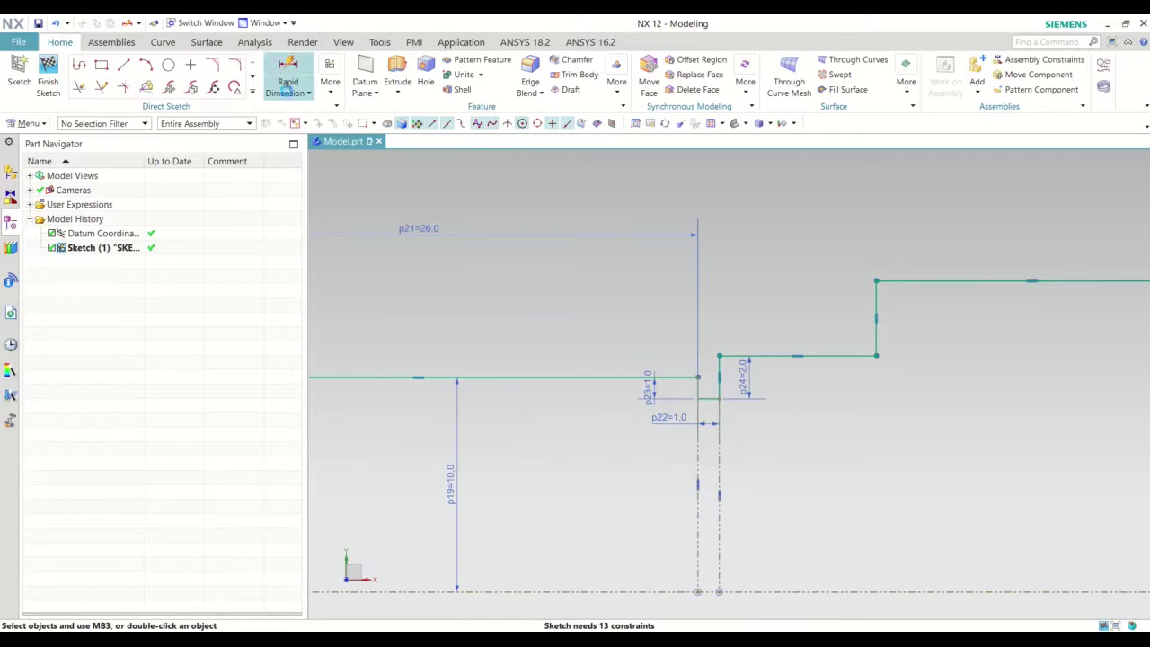
click(341, 411)
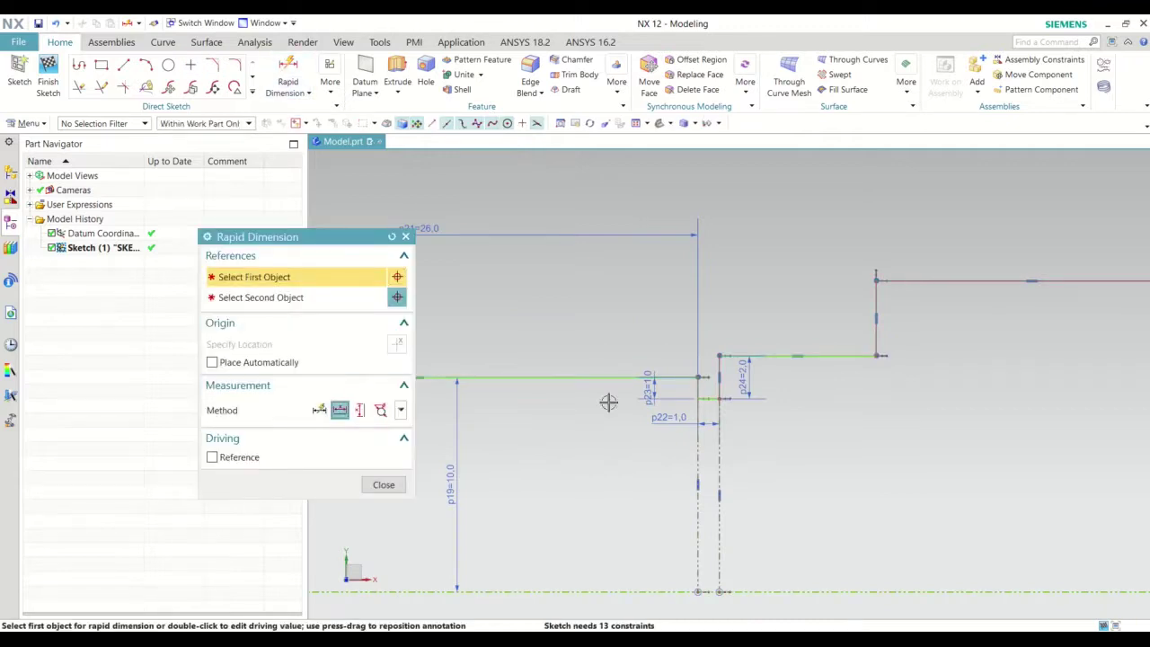
click(722, 356)
scroll(947, 381, down, 2)
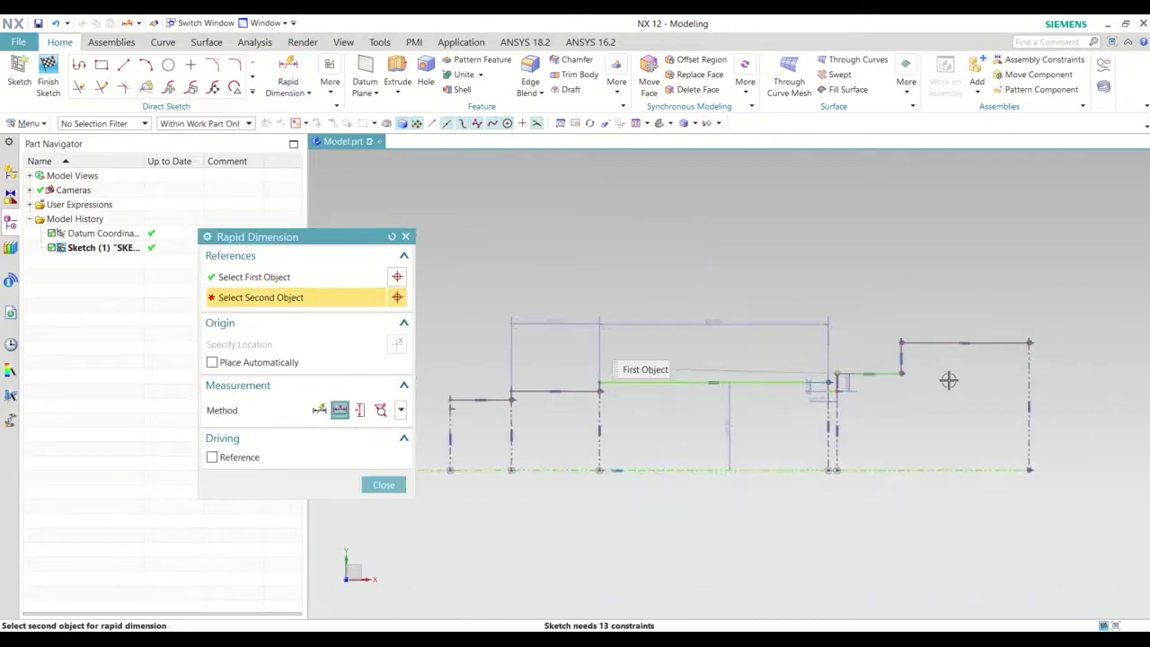
scroll(589, 434, down, 1)
scroll(587, 434, up, 2)
scroll(587, 435, up, 2)
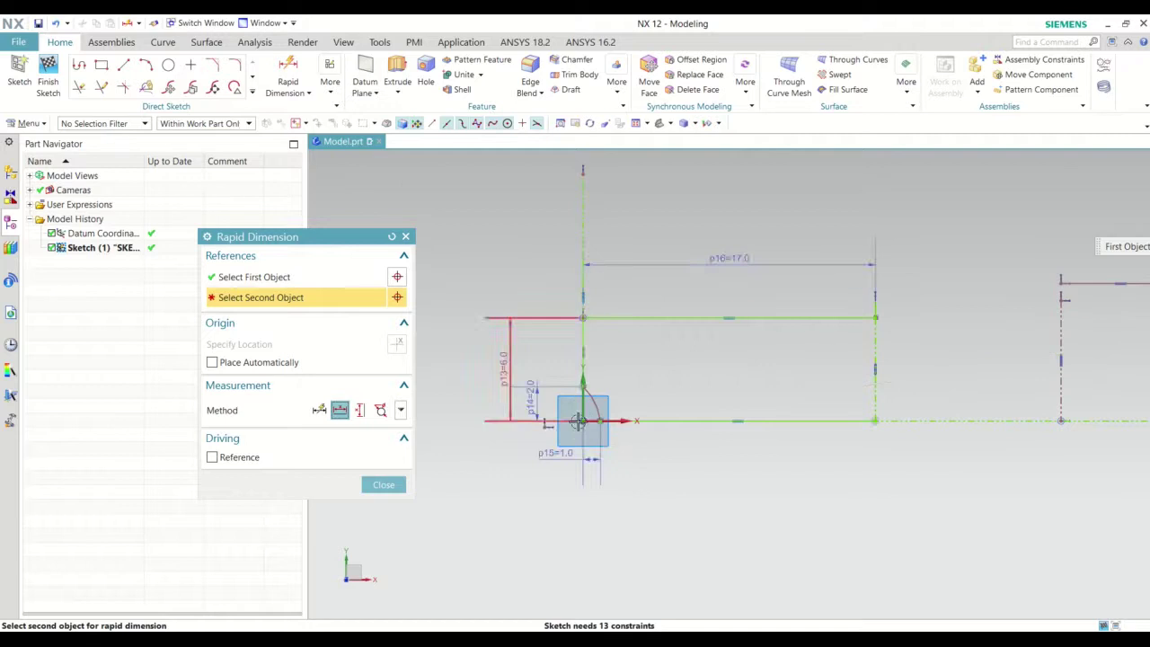
scroll(584, 419, up, 2)
scroll(584, 420, up, 3)
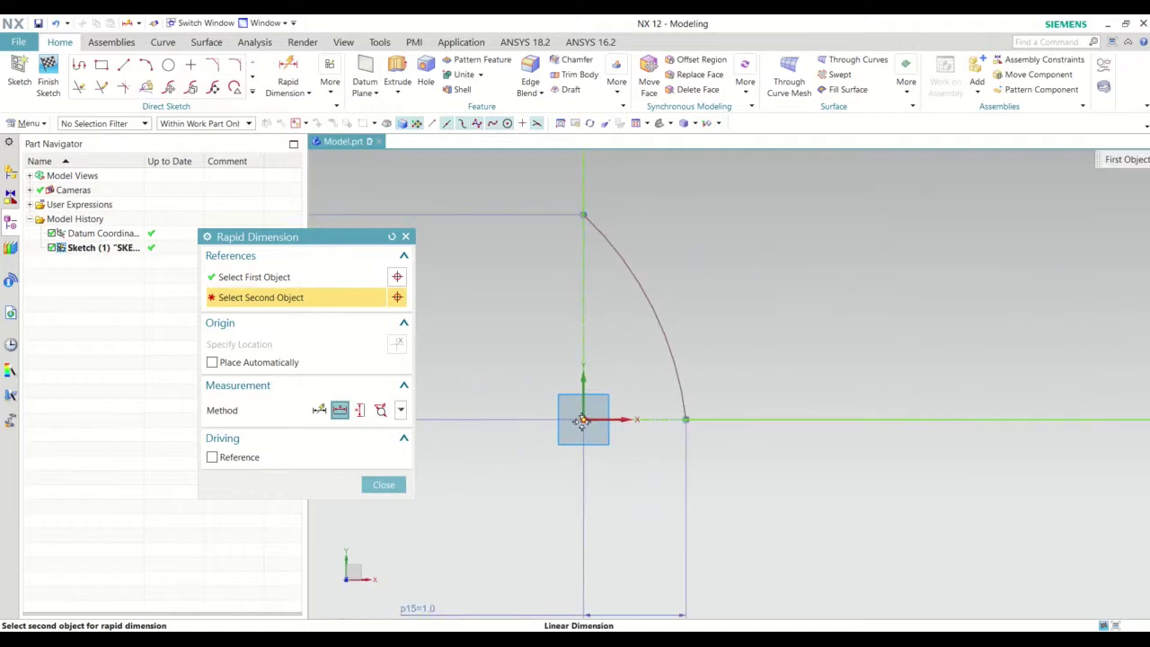
Measure to the sketch origin and place overall-length dimension p25 above the sketch, entering 86.
click(583, 420)
scroll(629, 378, down, 2)
scroll(688, 301, down, 2)
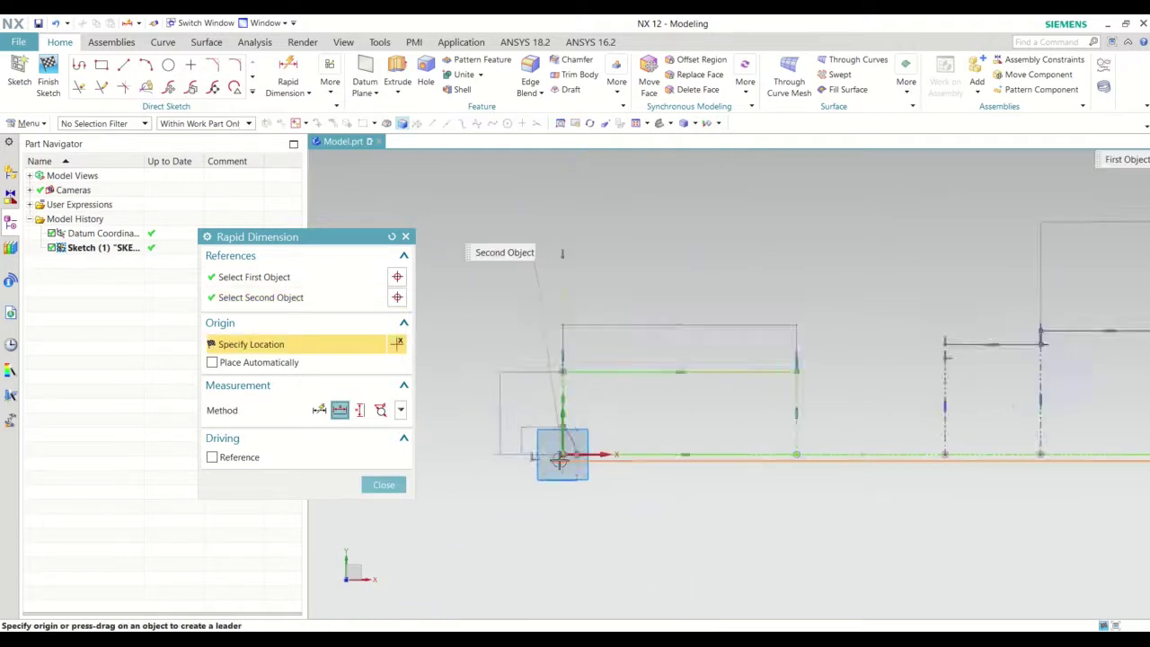
scroll(688, 302, down, 1)
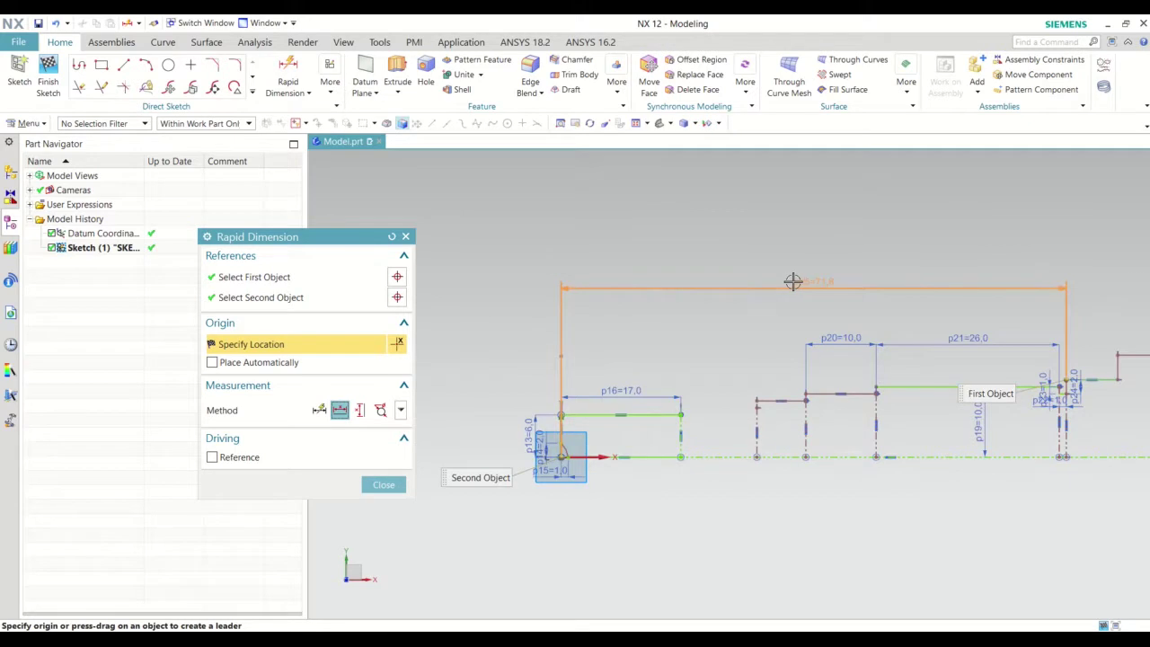
click(793, 282)
text(86)
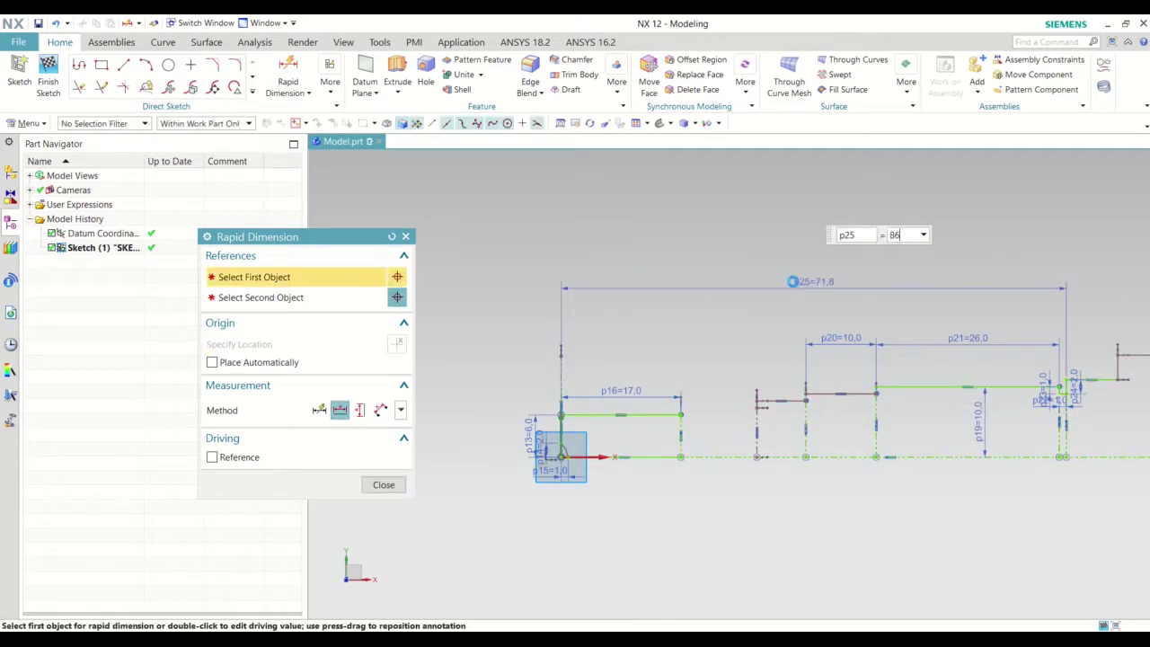
key(Return)
middle_click(793, 282)
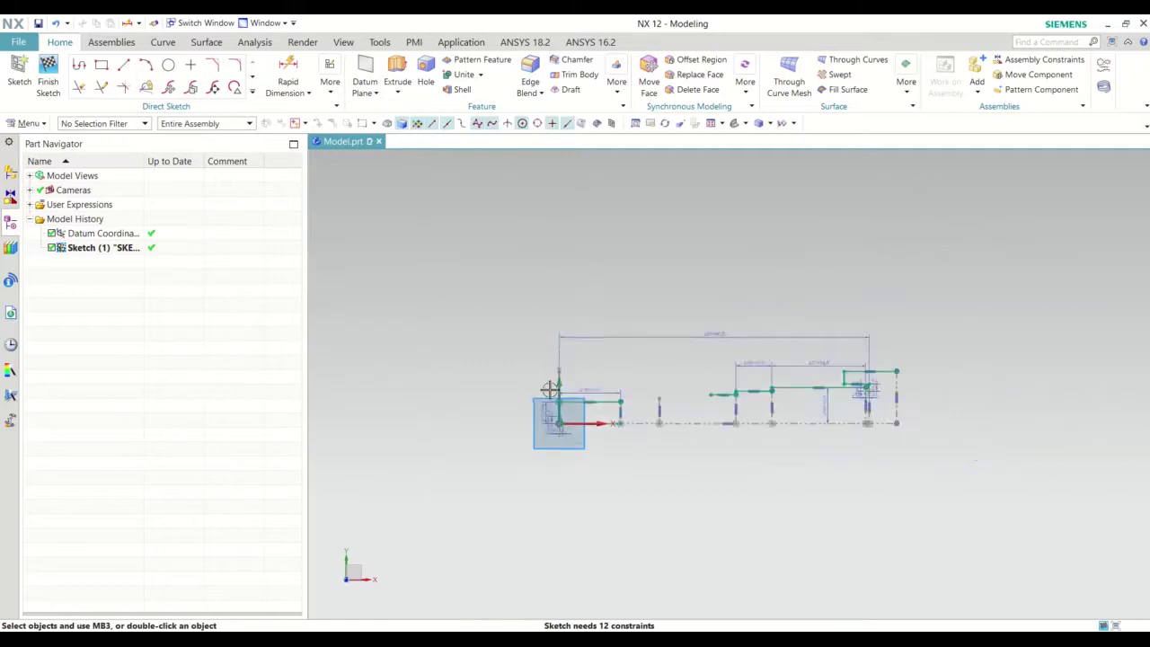
scroll(725, 378, down, 4)
scroll(798, 399, up, 2)
scroll(801, 399, up, 1)
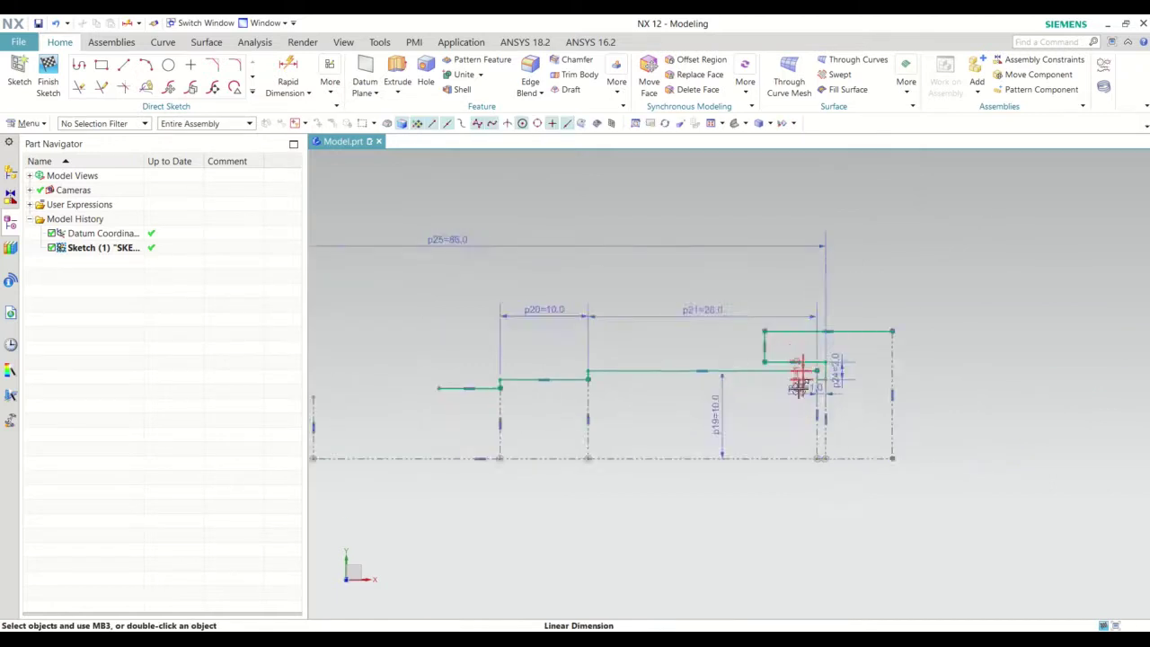
scroll(805, 398, up, 1)
scroll(845, 400, up, 1)
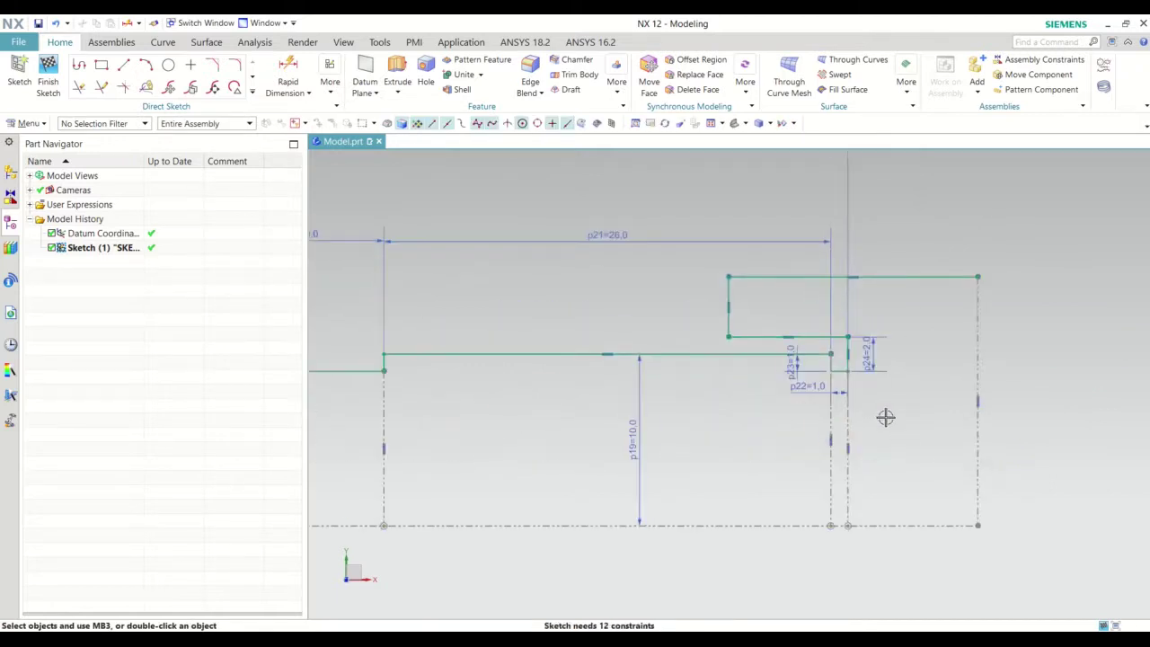
scroll(881, 416, down, 1)
scroll(890, 387, down, 2)
scroll(878, 365, down, 3)
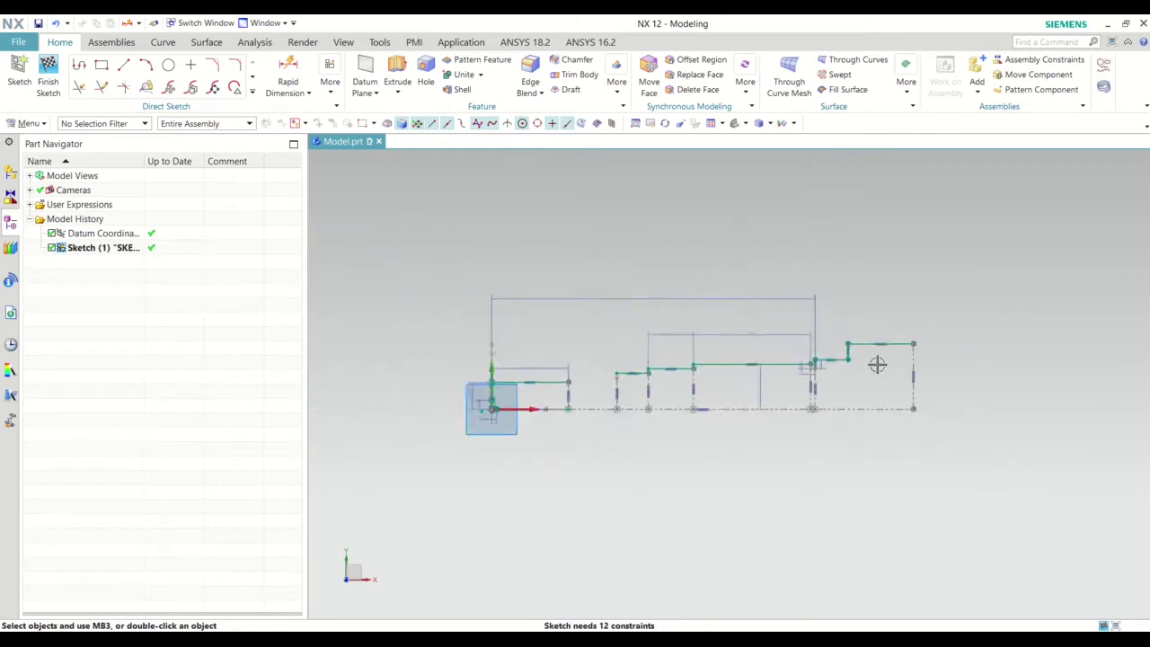
scroll(726, 357, up, 2)
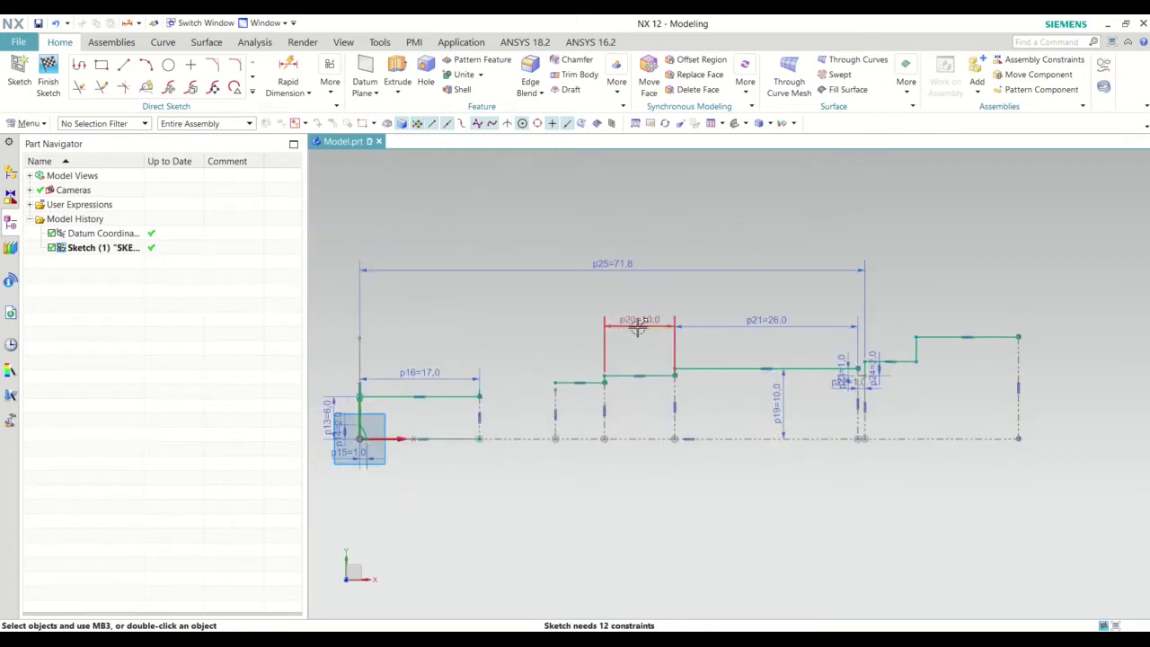
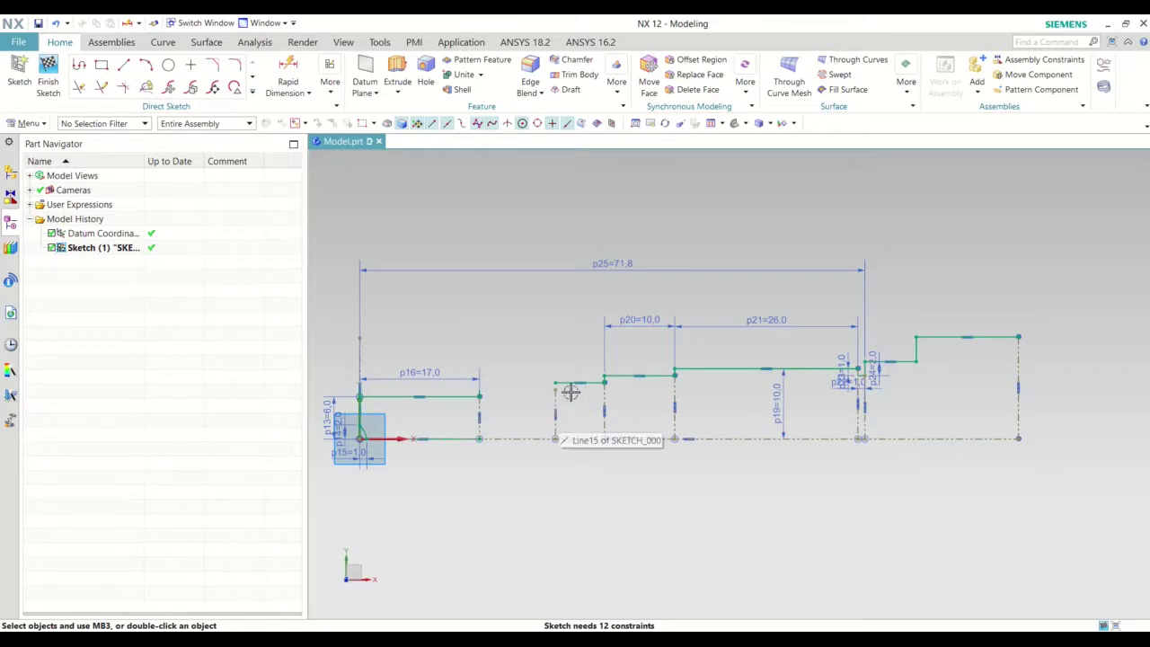
Extend the short vertical line up to the step above it.
scroll(569, 390, up, 4)
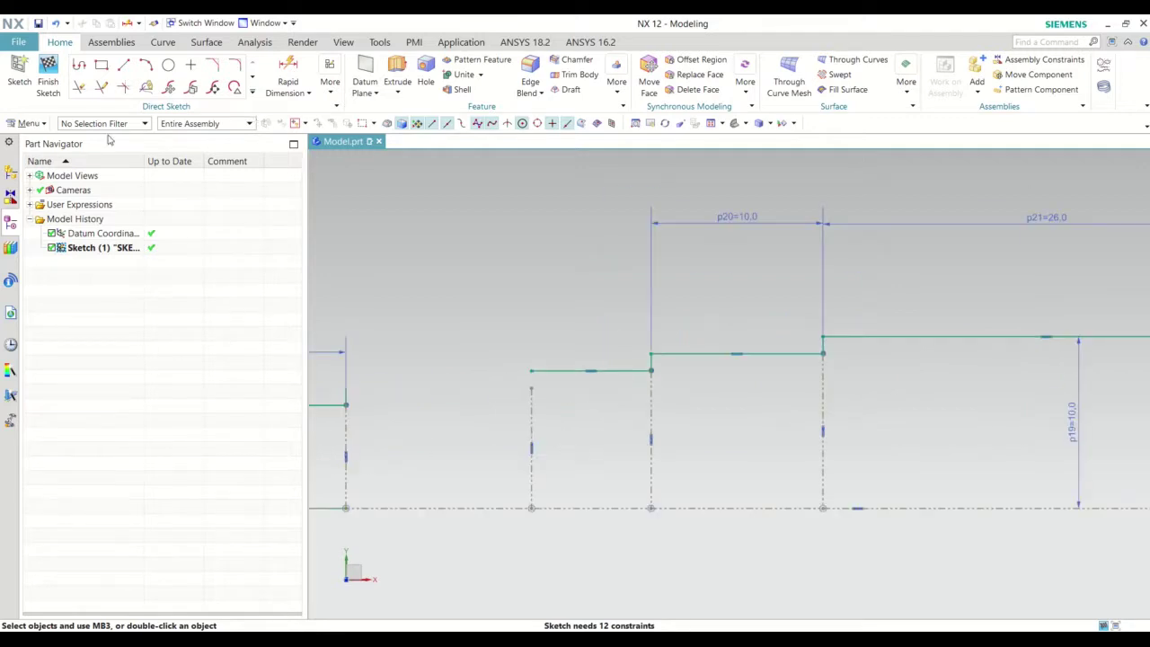
click(103, 88)
click(526, 422)
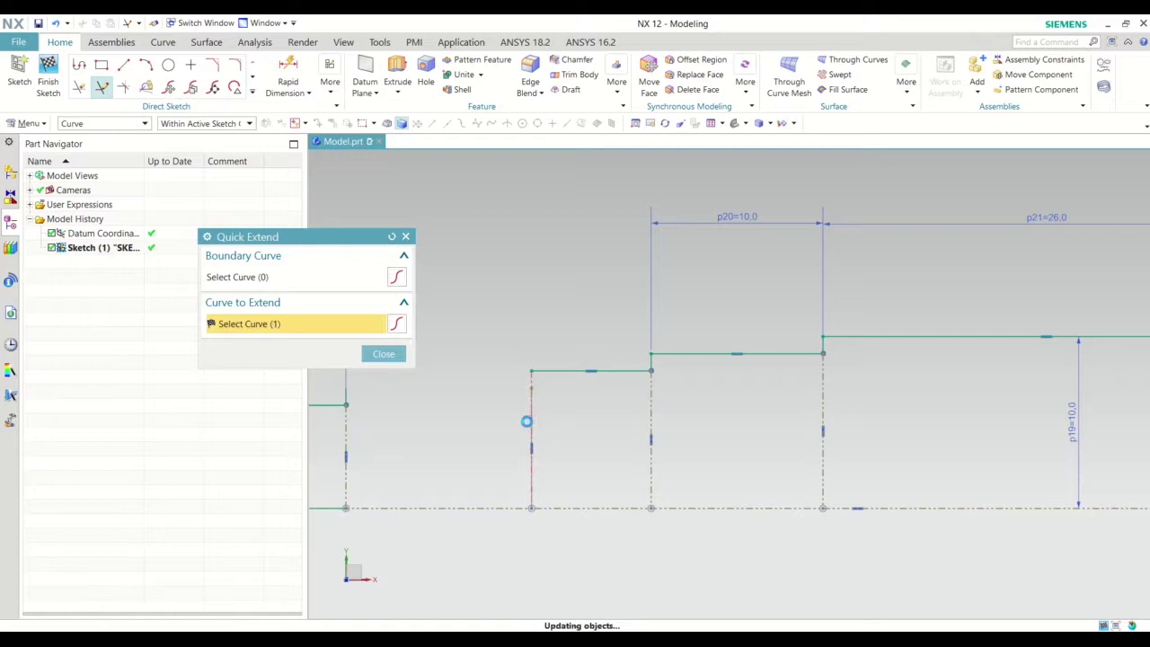
click(388, 358)
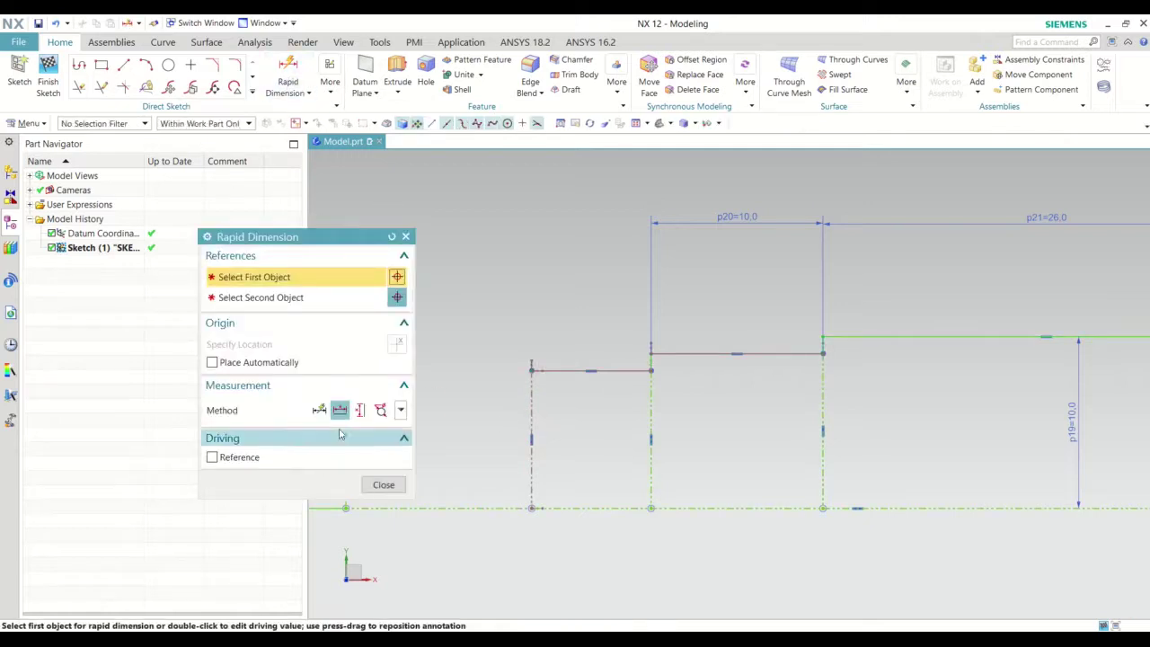
Dimension the horizontal gap between the two vertical lines as p26 = 9.2.
click(530, 494)
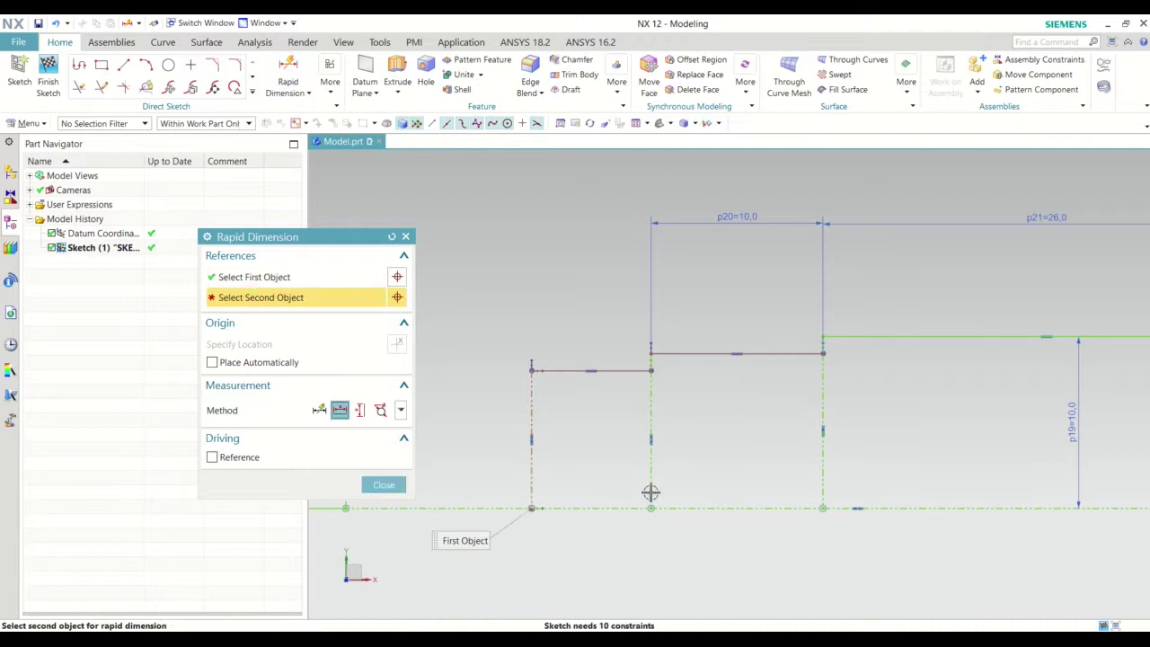
click(650, 490)
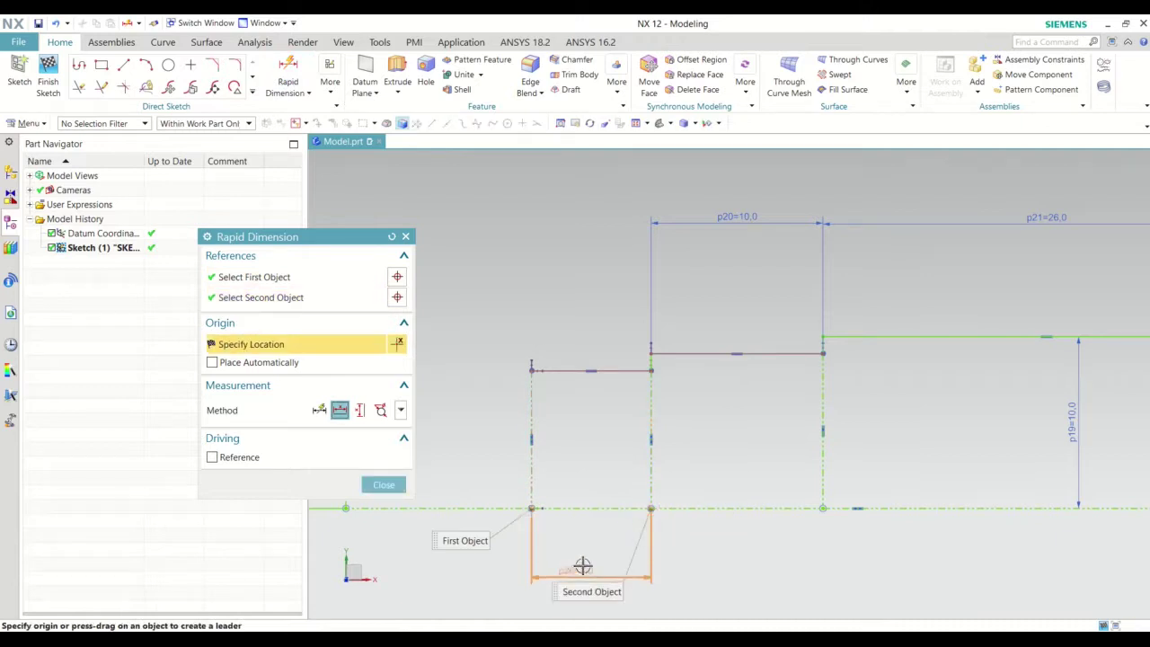
scroll(584, 566, down, 2)
scroll(609, 513, down, 2)
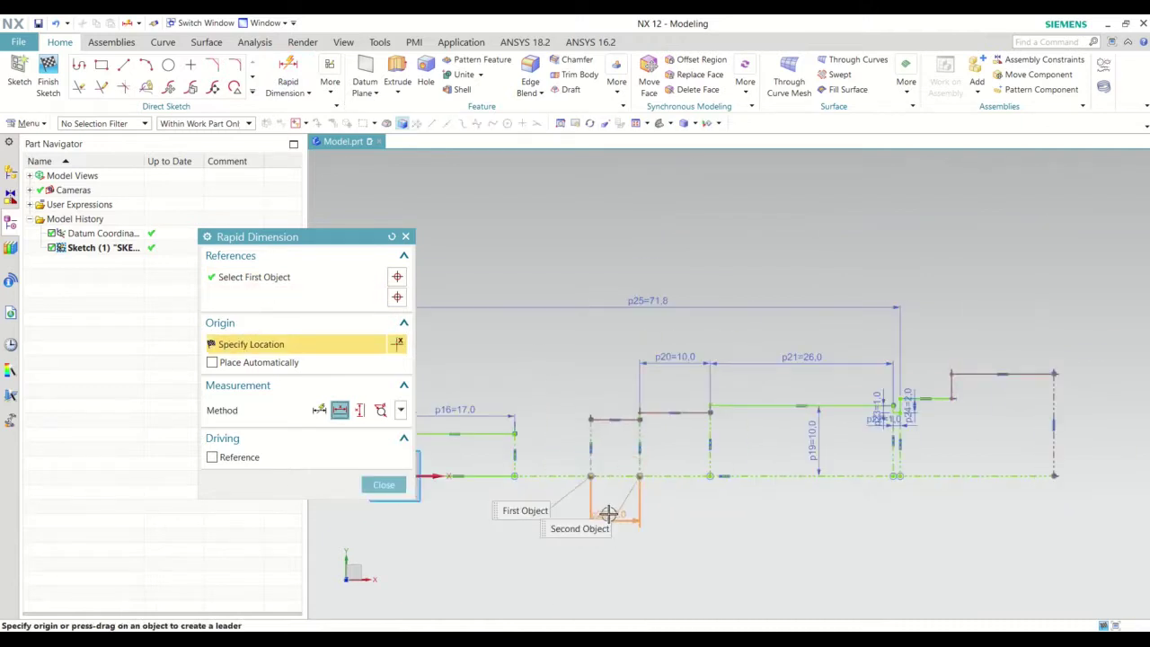
click(609, 514)
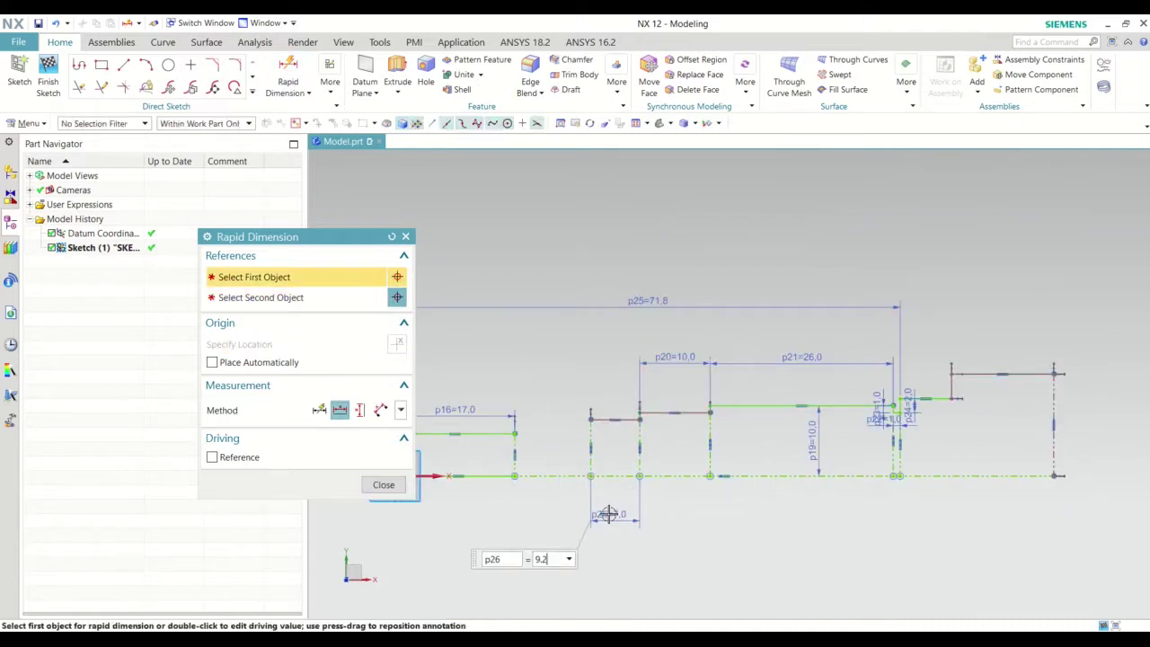
key(Escape)
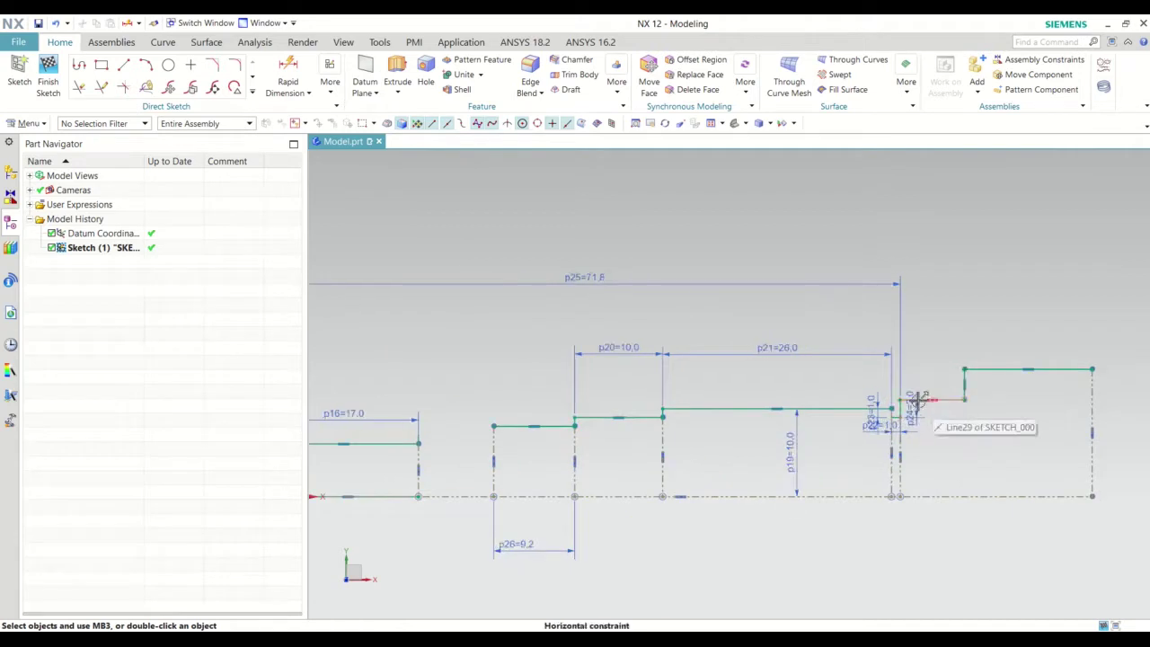
Change the overall length dimension p25 from 71.8 to 86.
scroll(899, 387, down, 1)
click(711, 314)
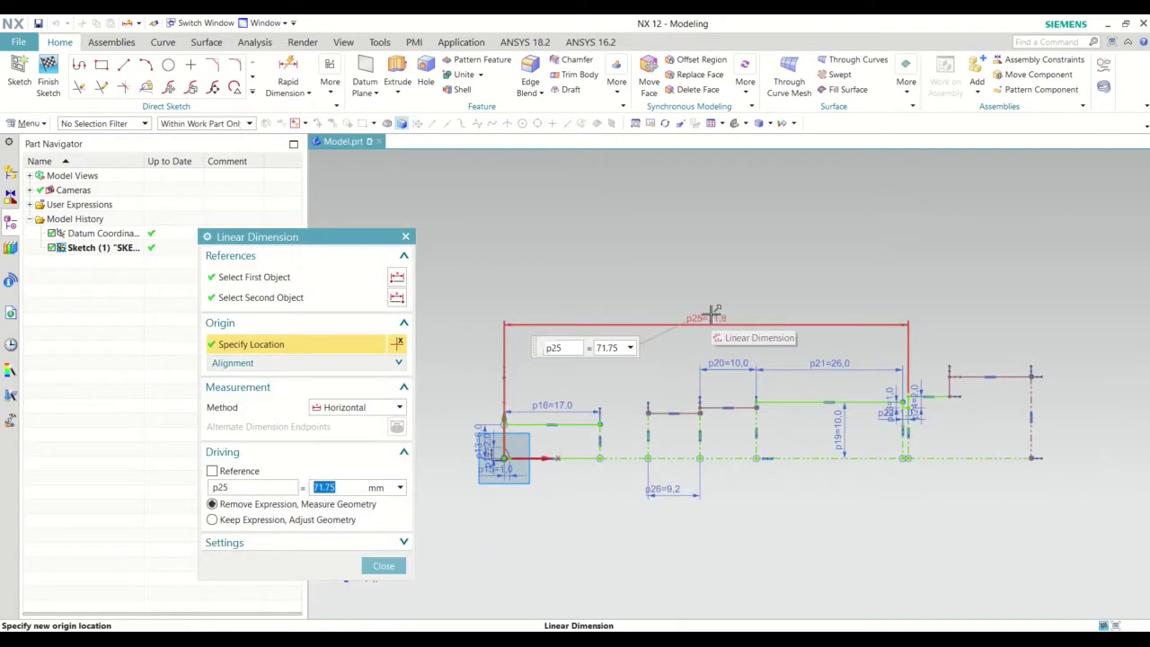
text(86)
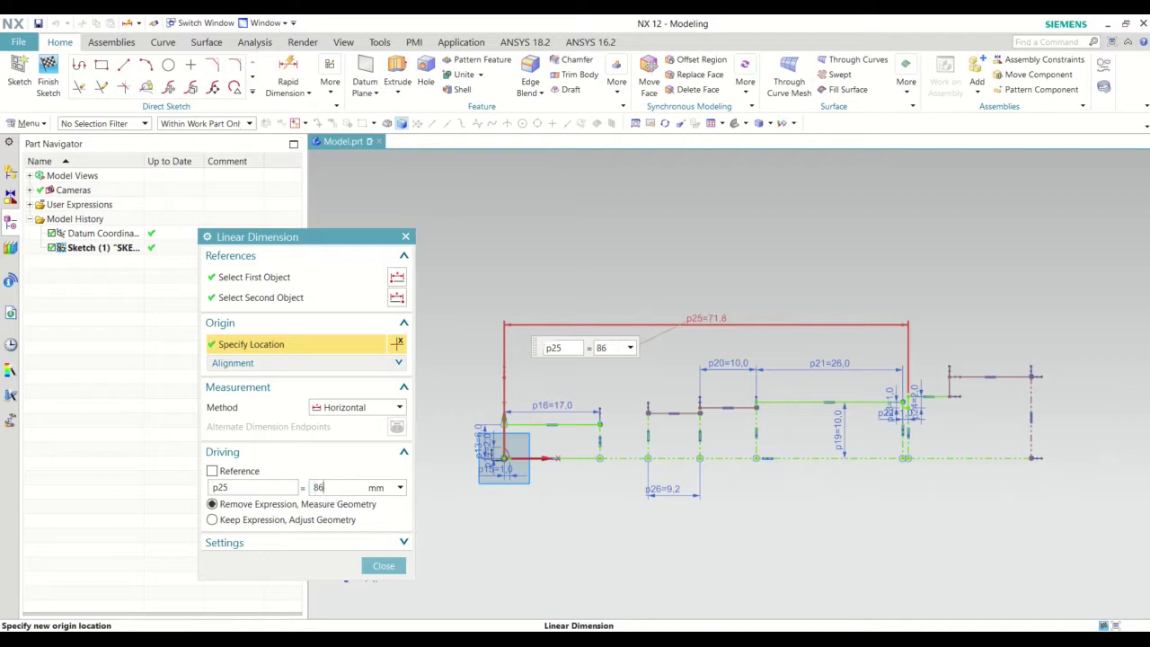
key(Return)
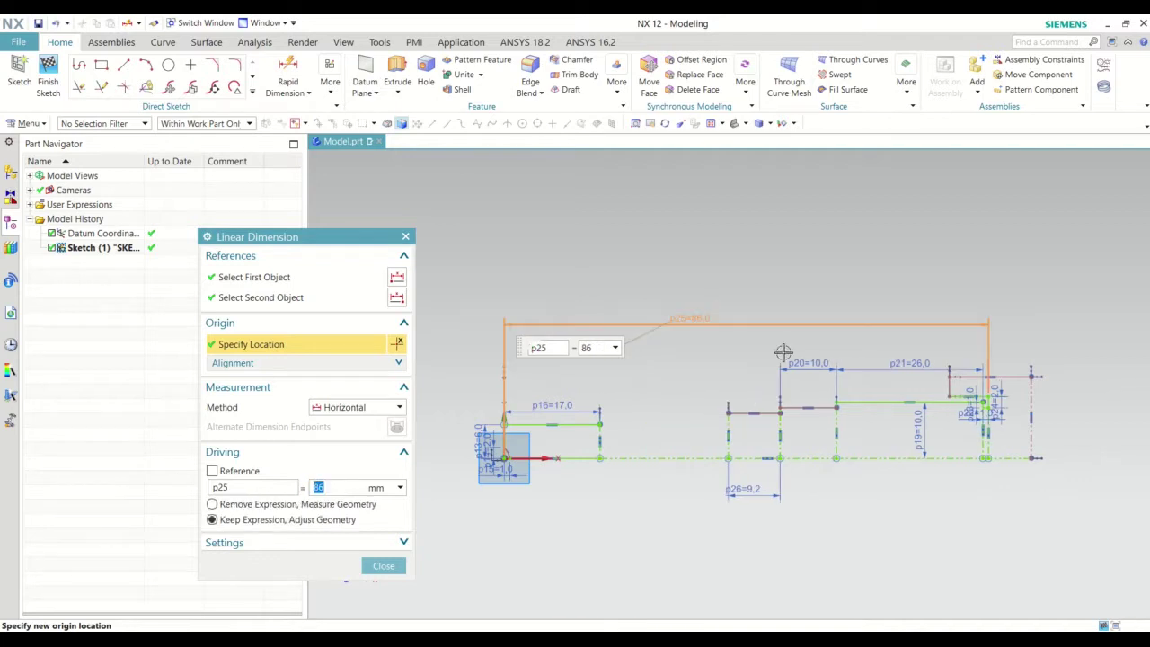
middle_click(830, 439)
Trim the extra top segment and the leftover piece off the profile's right end.
scroll(844, 433, up, 2)
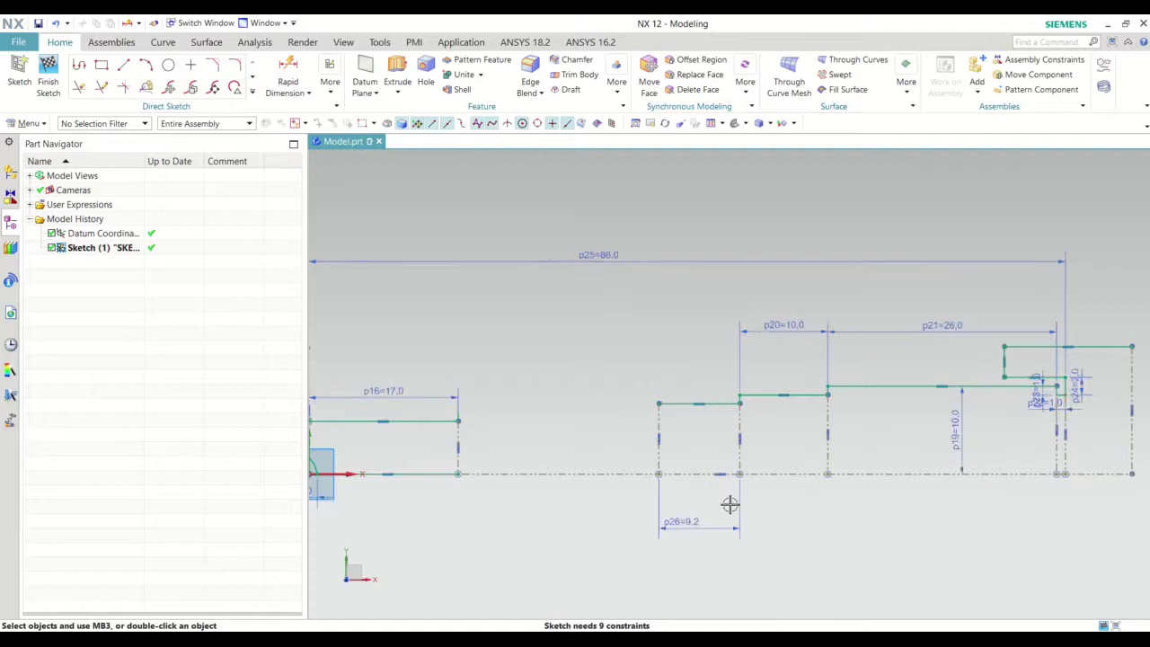
scroll(611, 444, down, 3)
scroll(873, 436, up, 2)
scroll(878, 438, up, 2)
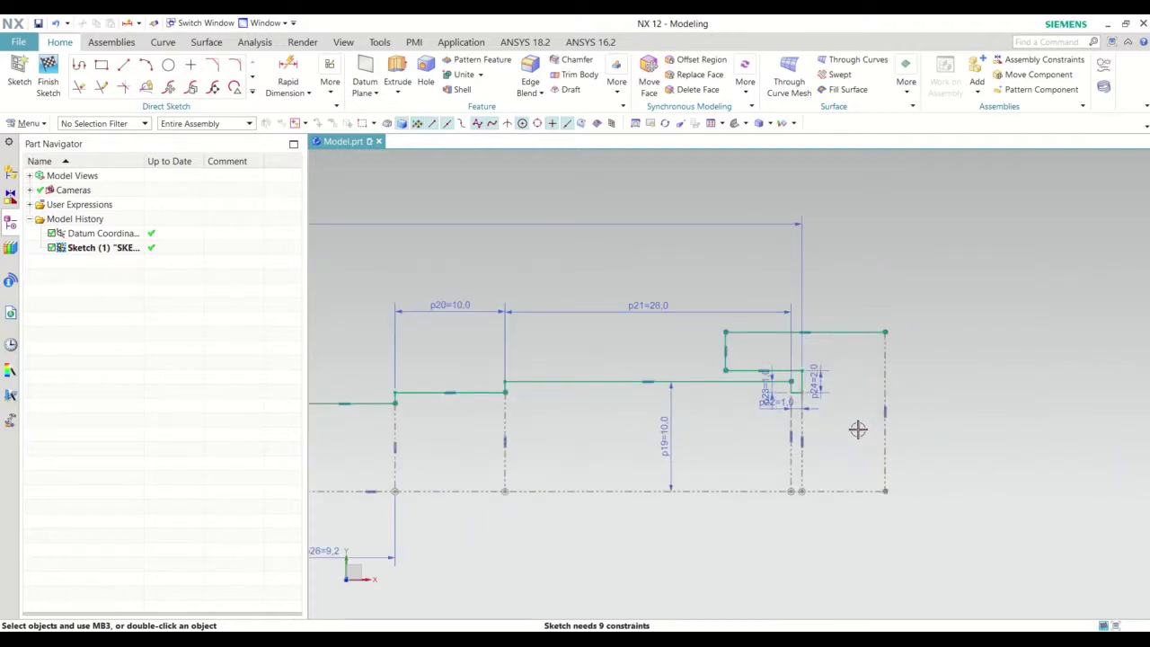
scroll(773, 404, down, 1)
scroll(845, 411, up, 1)
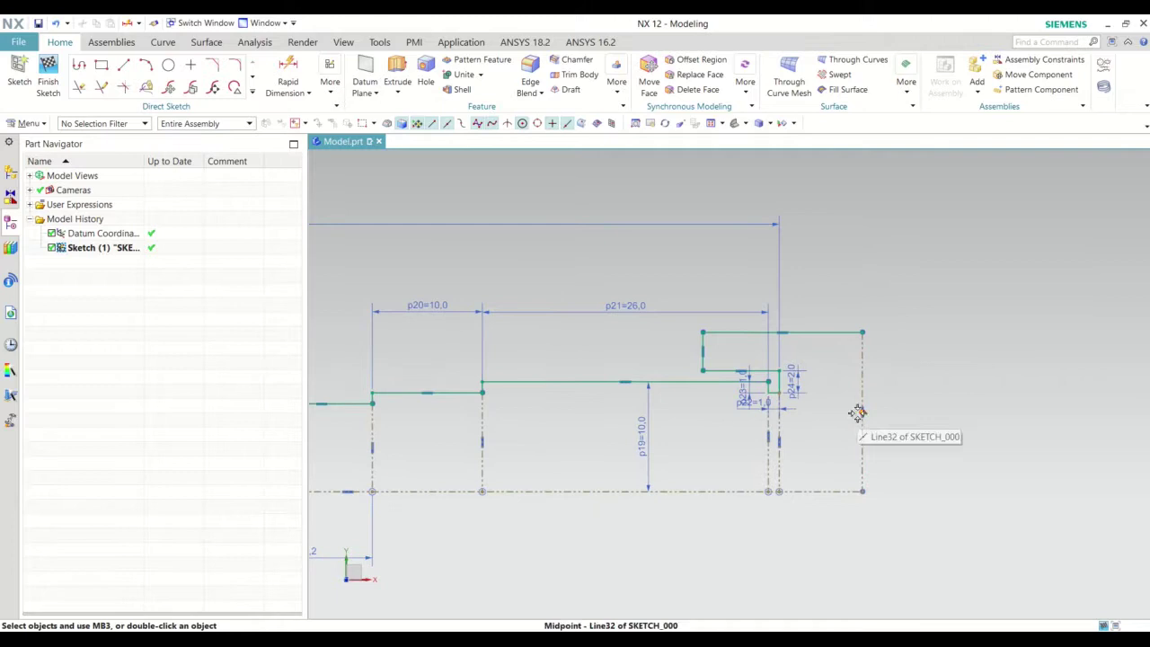
click(100, 89)
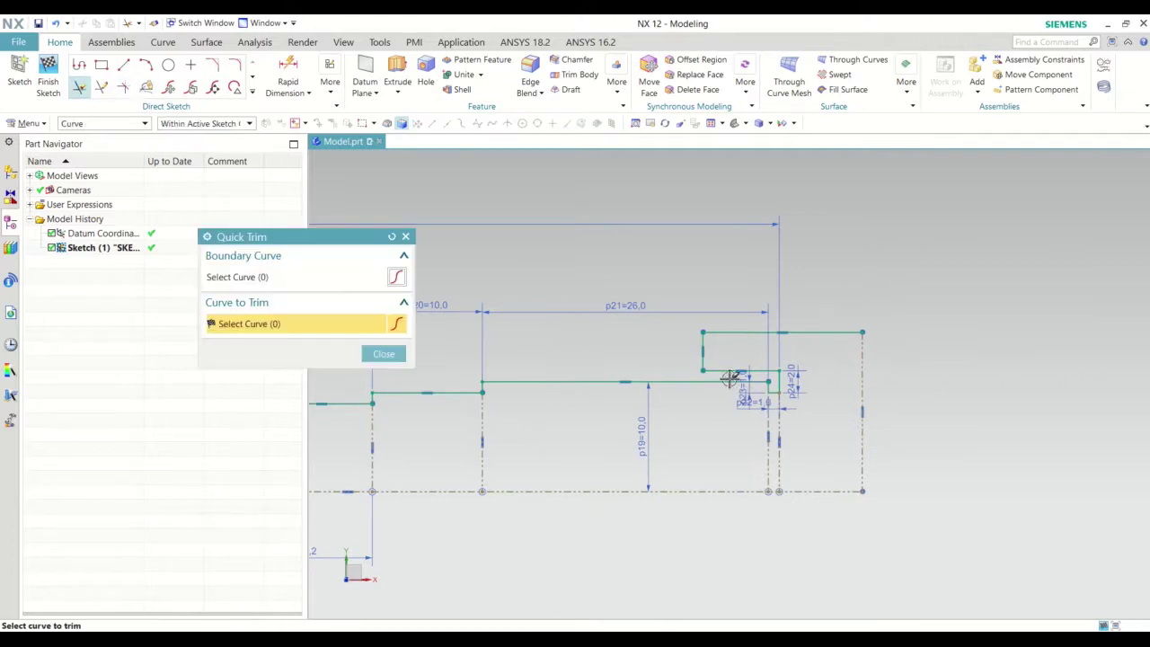
click(803, 337)
click(749, 367)
scroll(791, 423, up, 2)
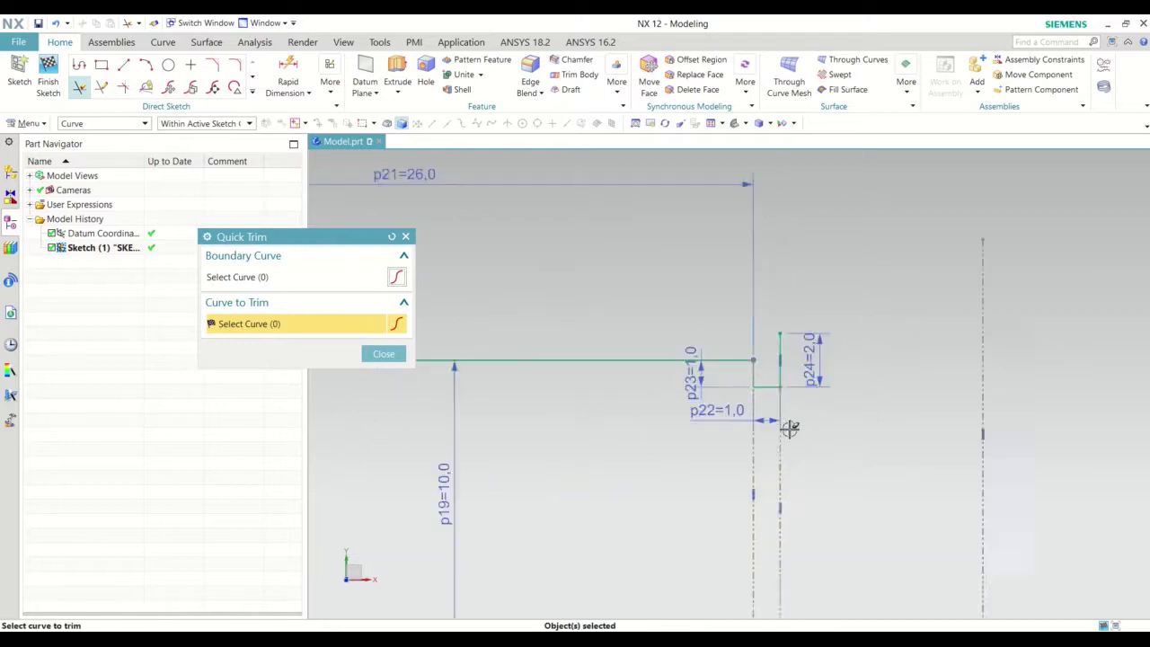
scroll(798, 419, up, 2)
middle_click(780, 421)
scroll(782, 418, down, 2)
scroll(798, 405, down, 2)
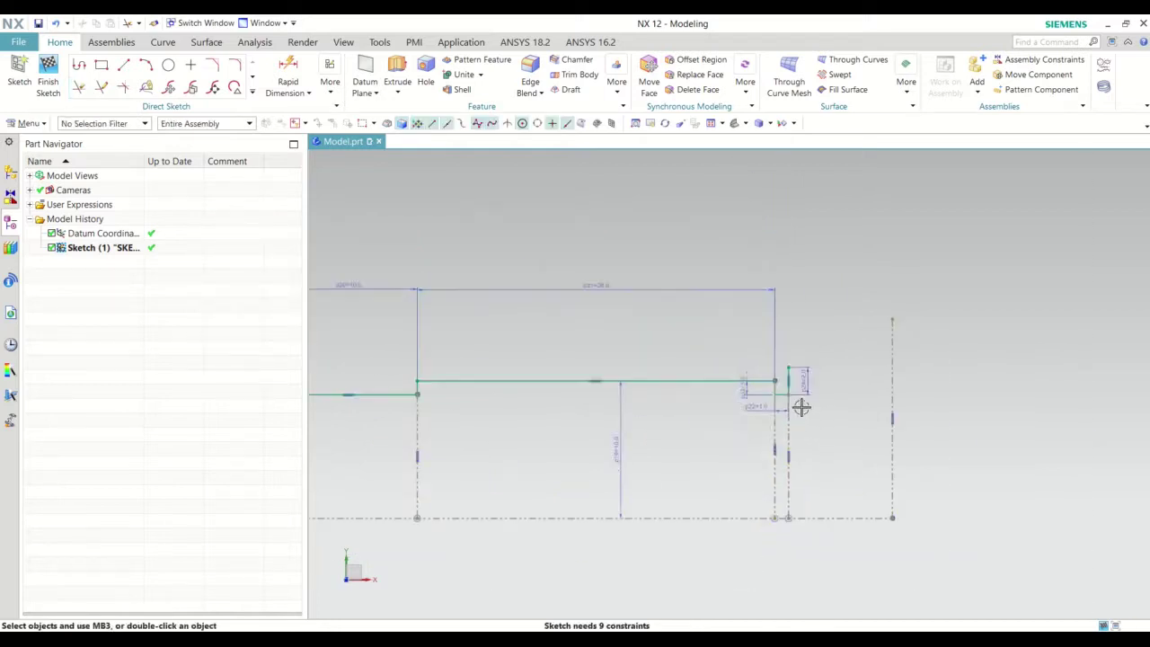
scroll(859, 391, down, 2)
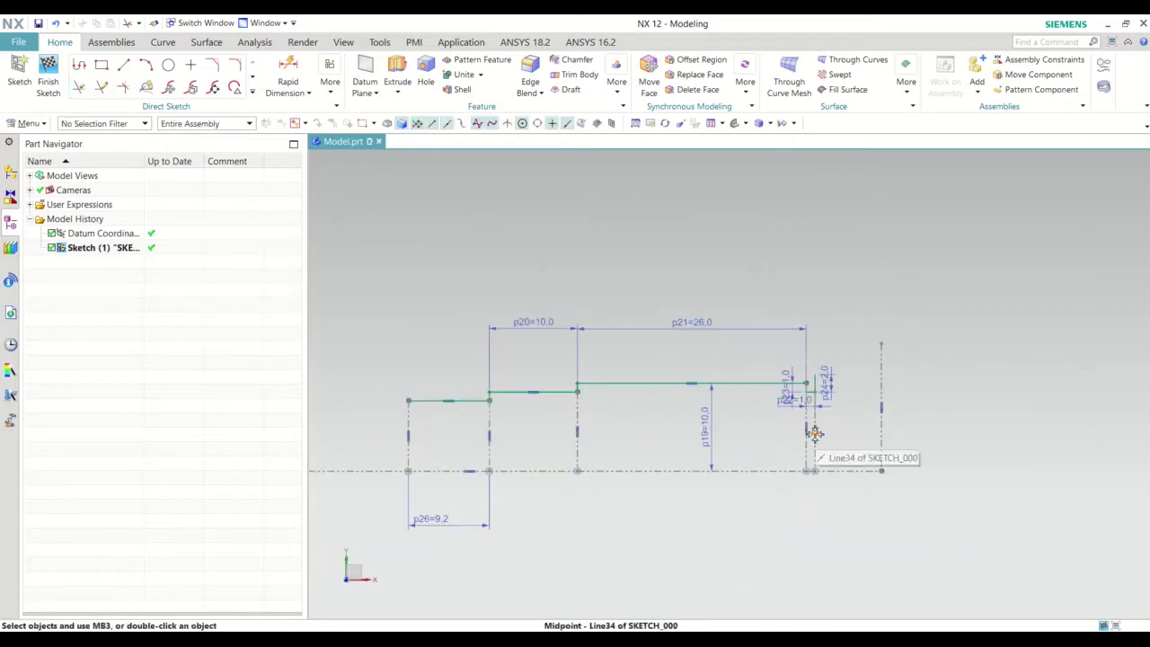
scroll(503, 429, down, 3)
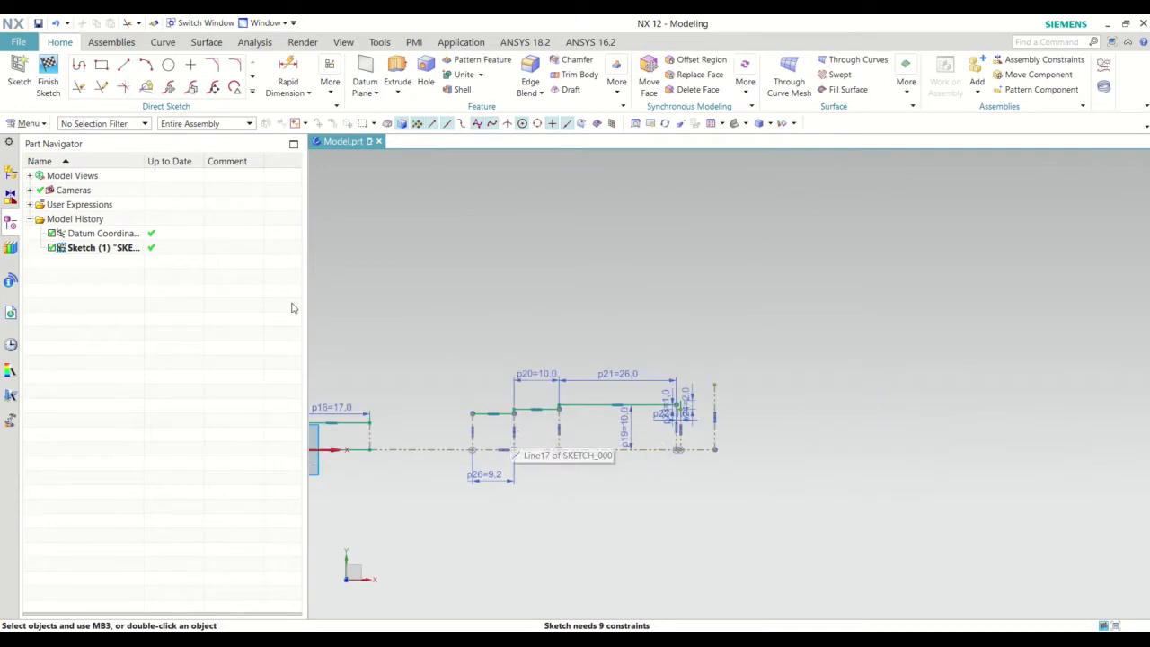
click(309, 92)
click(319, 121)
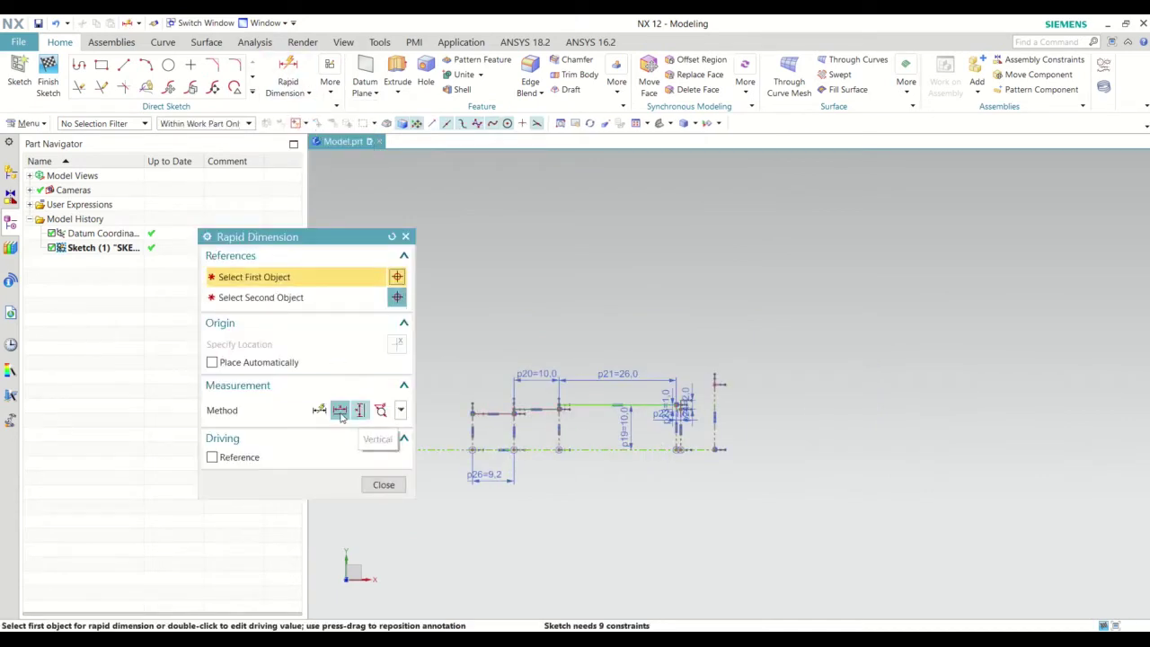
Pick the right-end line and sketch origin for an overall length dimension, then exit.
scroll(679, 404, up, 2)
scroll(683, 409, up, 2)
scroll(711, 396, up, 2)
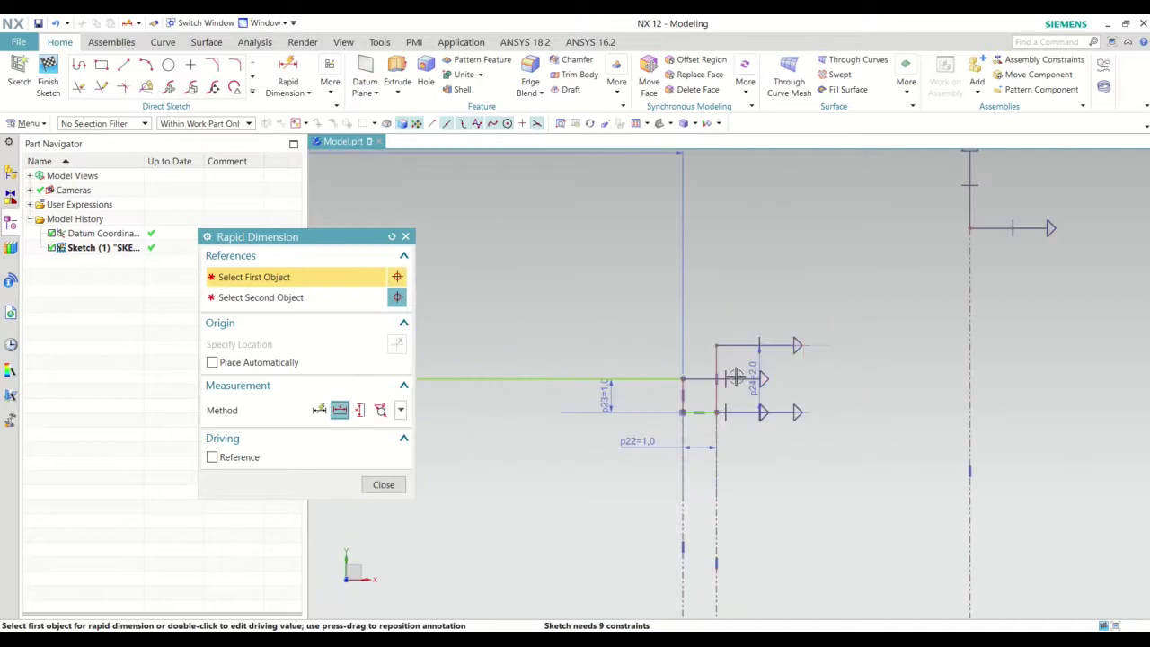
click(719, 345)
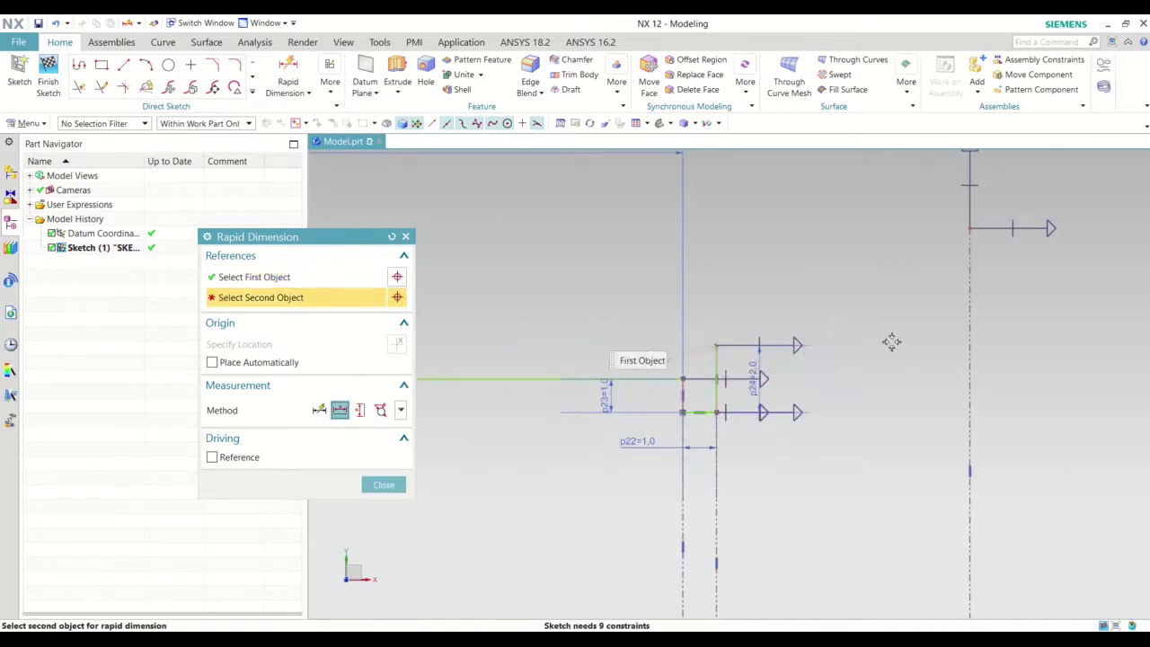
scroll(891, 341, down, 3)
scroll(971, 336, down, 2)
scroll(616, 382, up, 3)
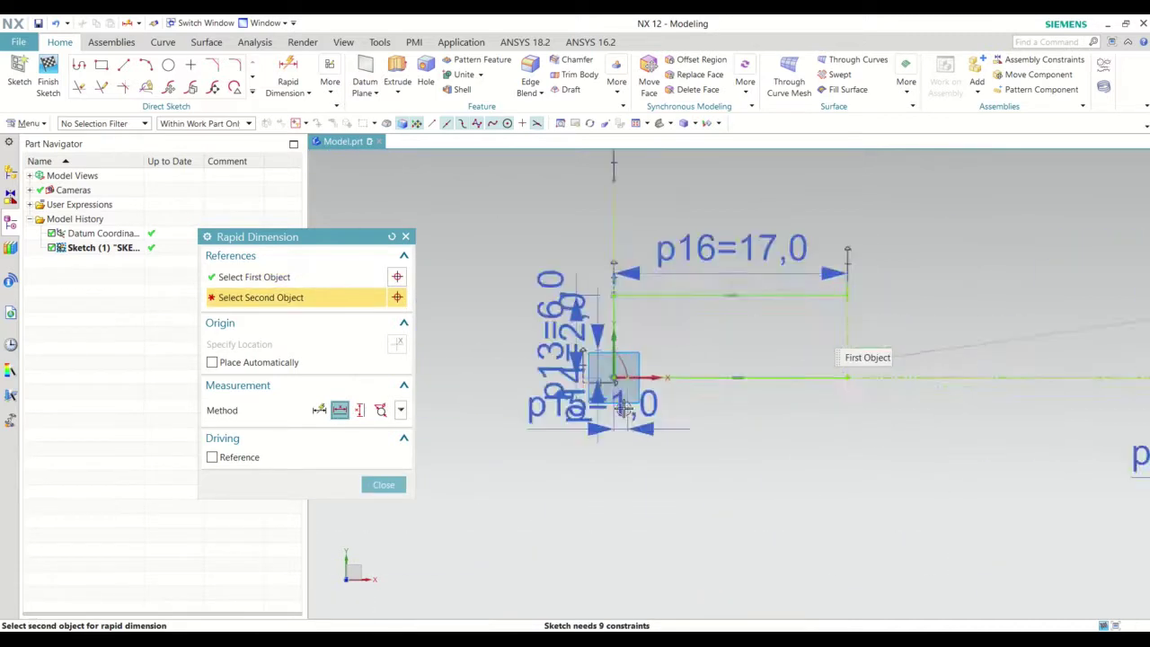
click(611, 371)
scroll(591, 475, down, 3)
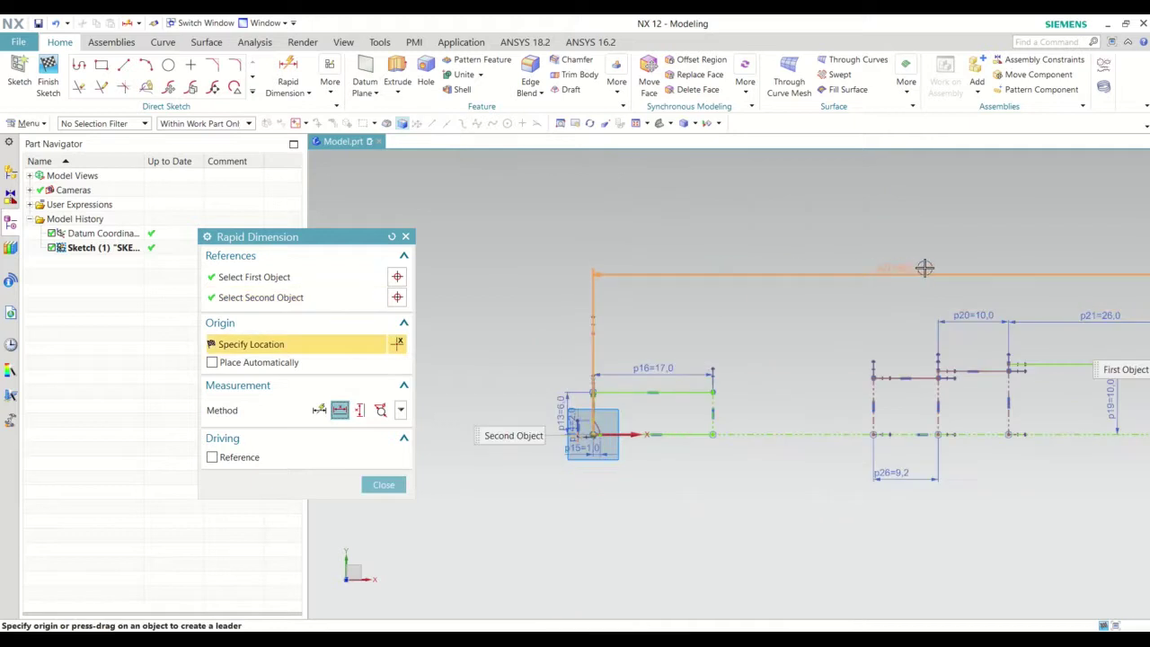
click(952, 267)
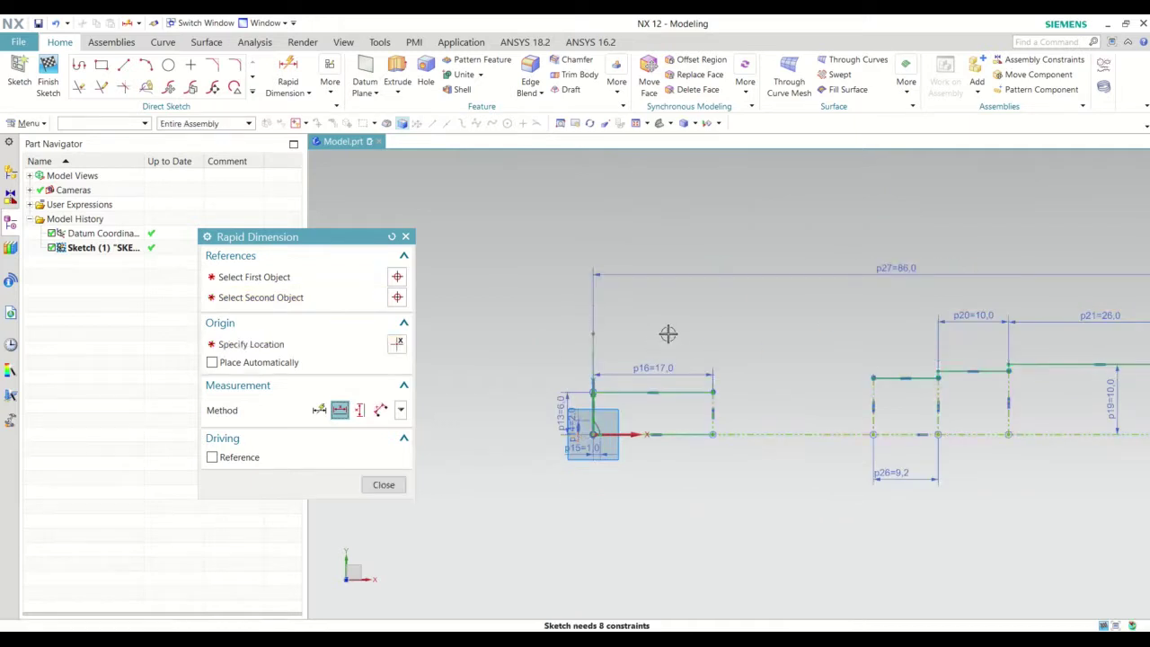
scroll(675, 329, down, 2)
key(Escape)
Add vertical dimension p28 = 1.0 between the short step line and the horizontal line.
scroll(822, 305, up, 3)
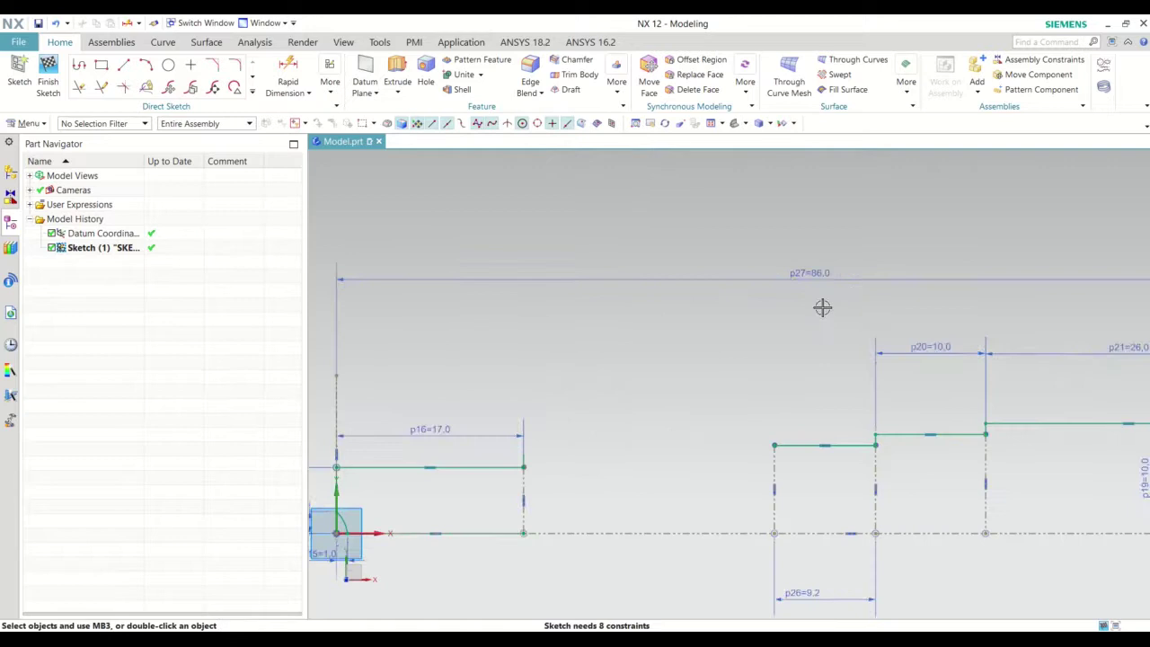
scroll(639, 308, down, 2)
scroll(626, 394, down, 1)
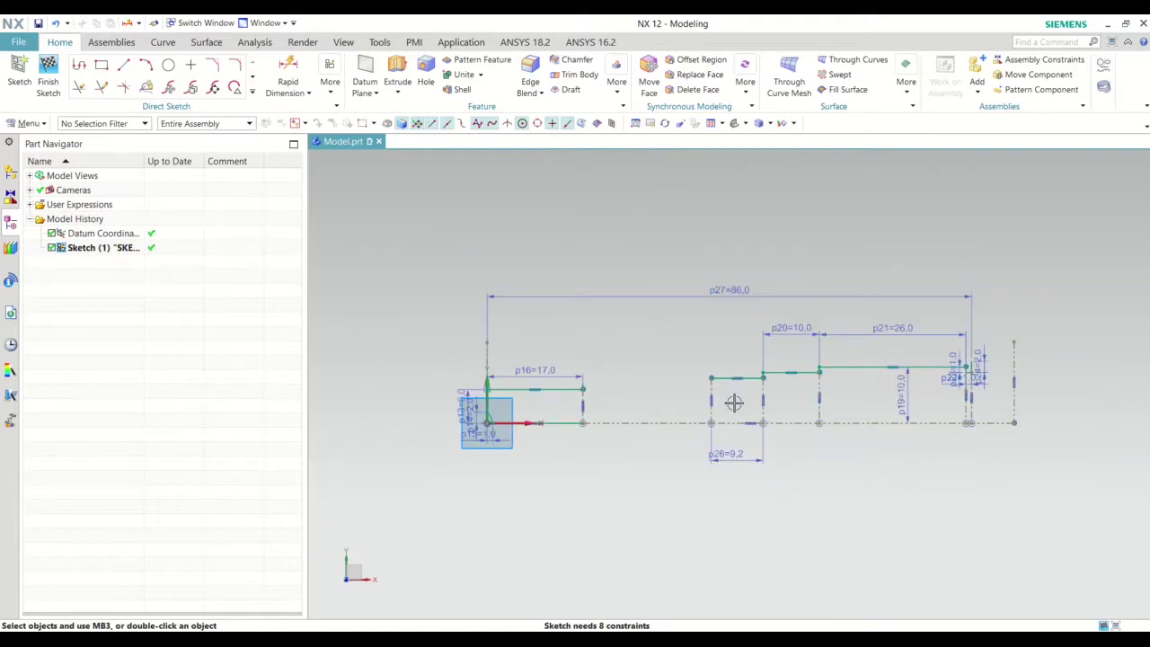
scroll(527, 385, up, 1)
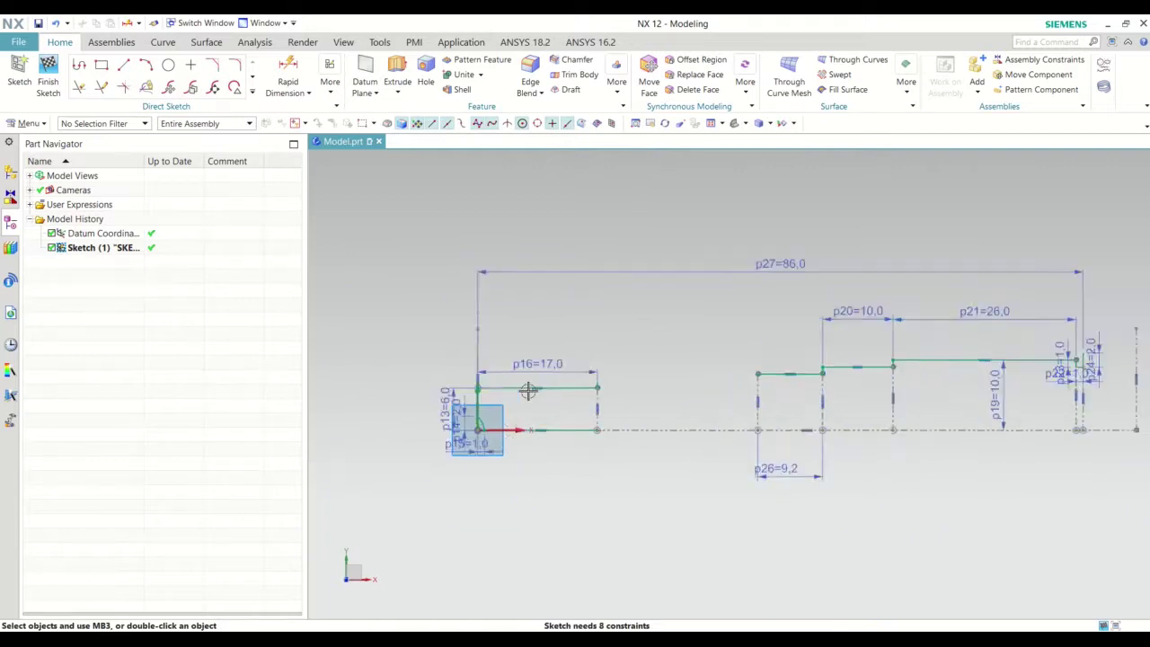
scroll(539, 382, up, 1)
scroll(613, 387, up, 3)
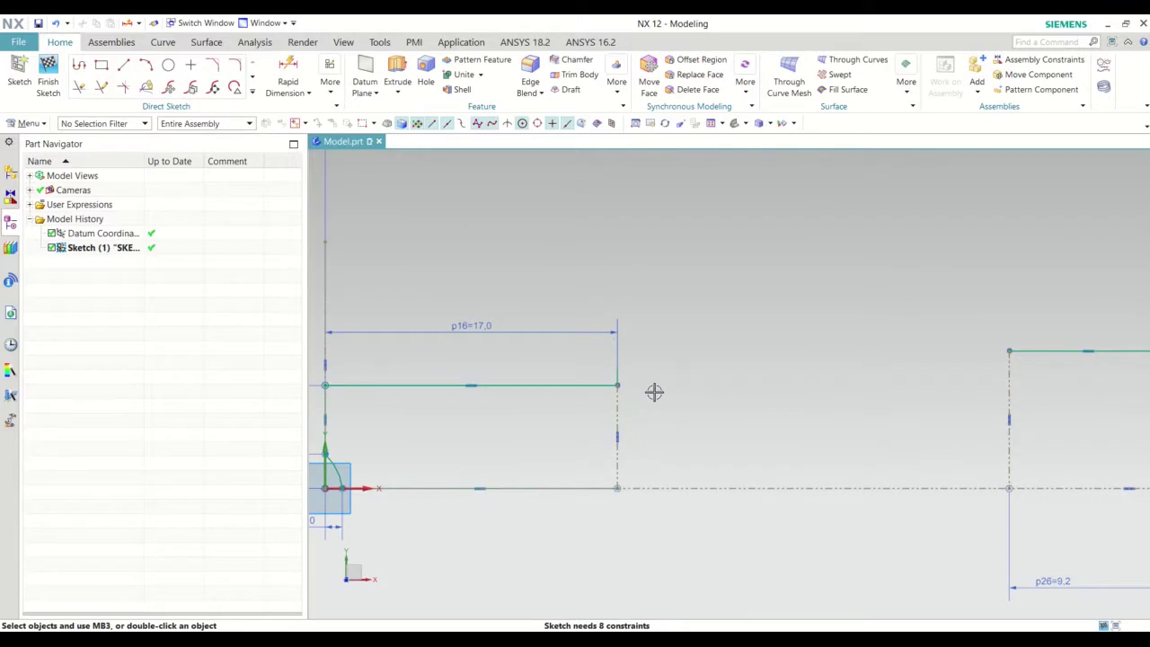
scroll(710, 386, down, 2)
scroll(657, 385, up, 3)
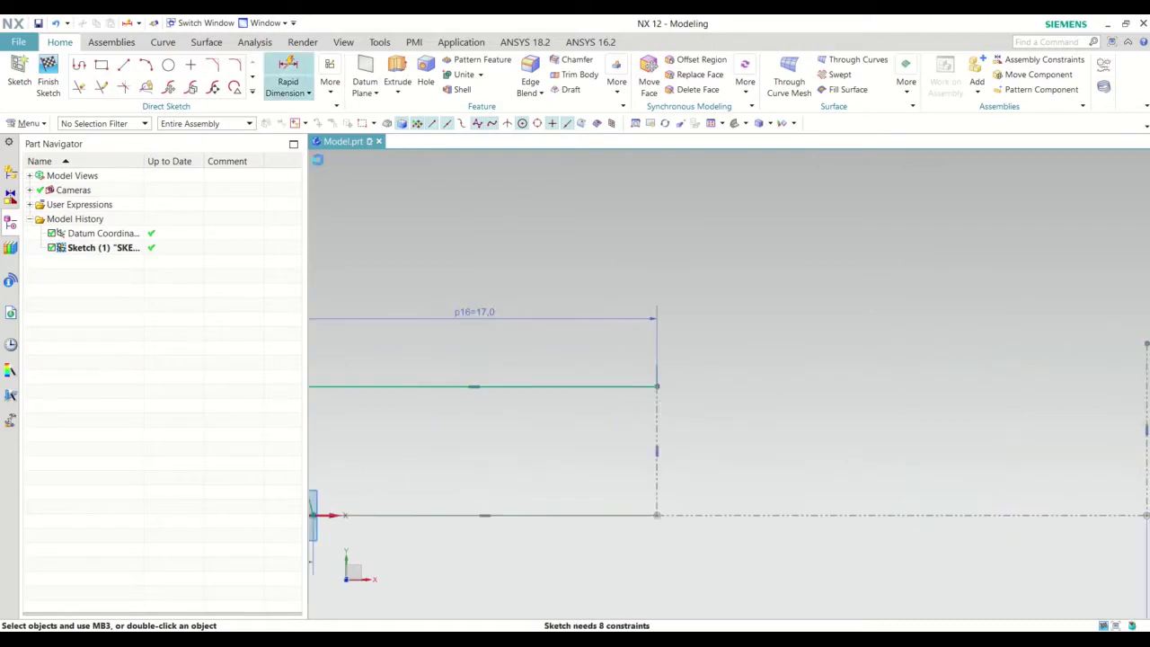
click(287, 72)
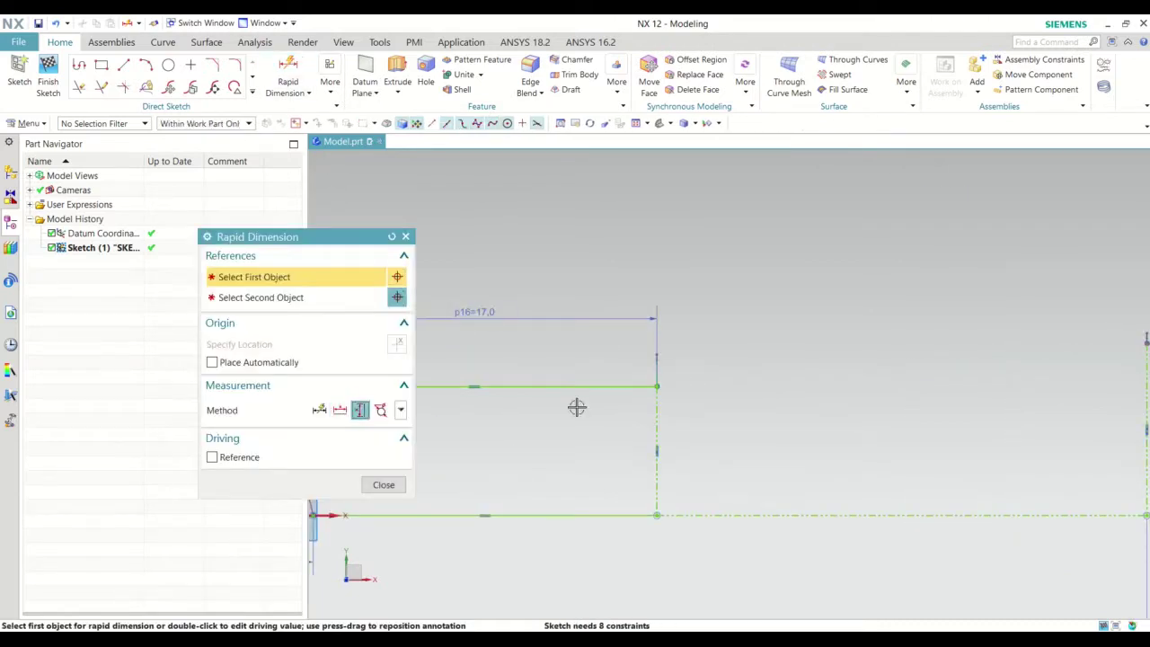
scroll(656, 364, up, 2)
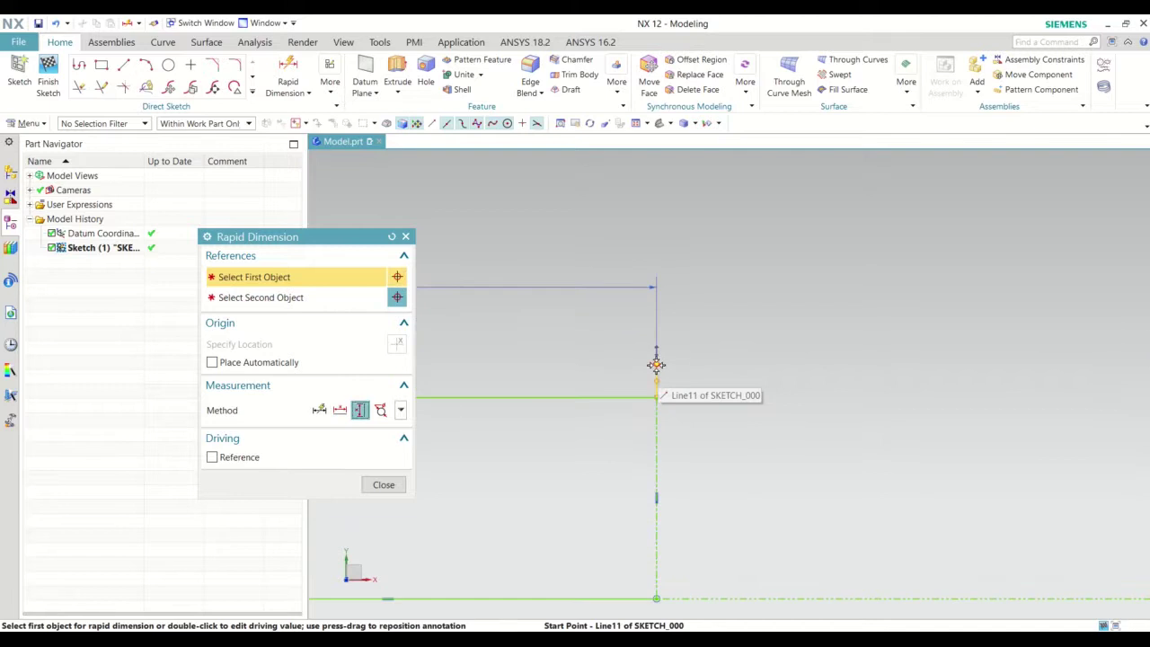
click(656, 363)
click(657, 397)
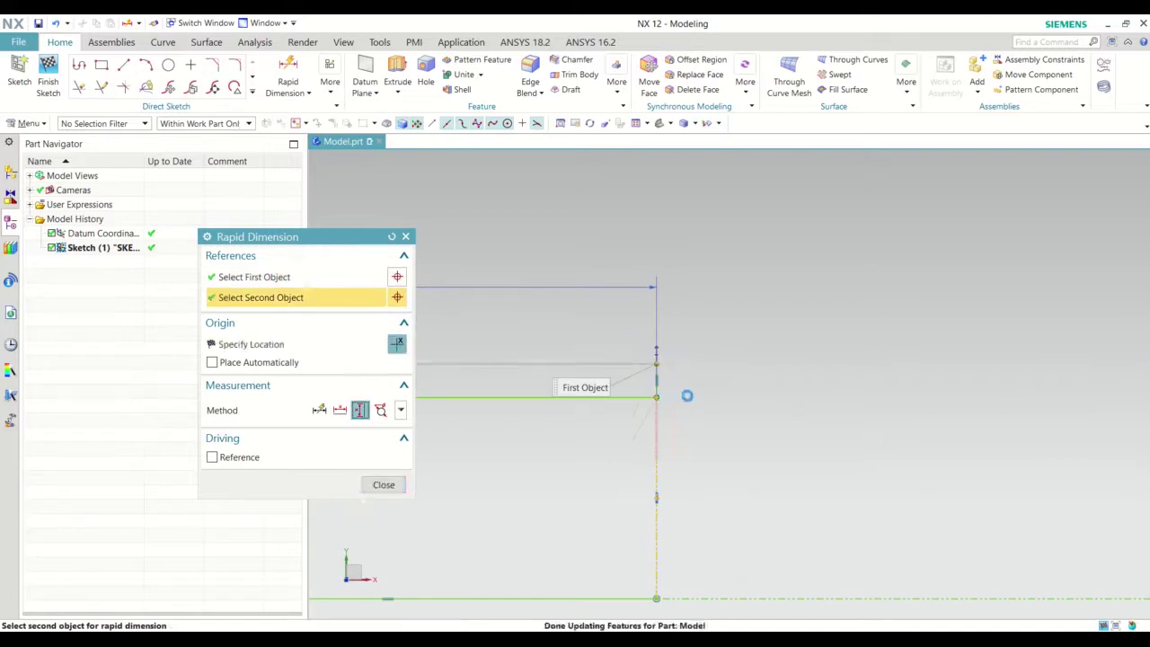
click(697, 451)
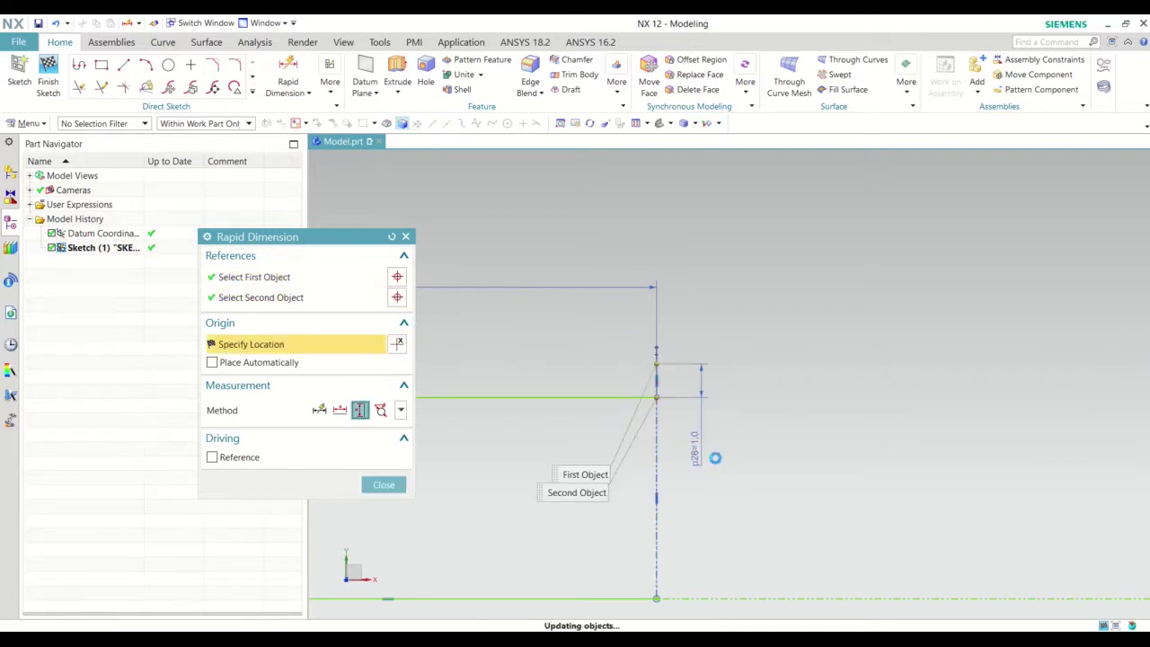
key(Escape)
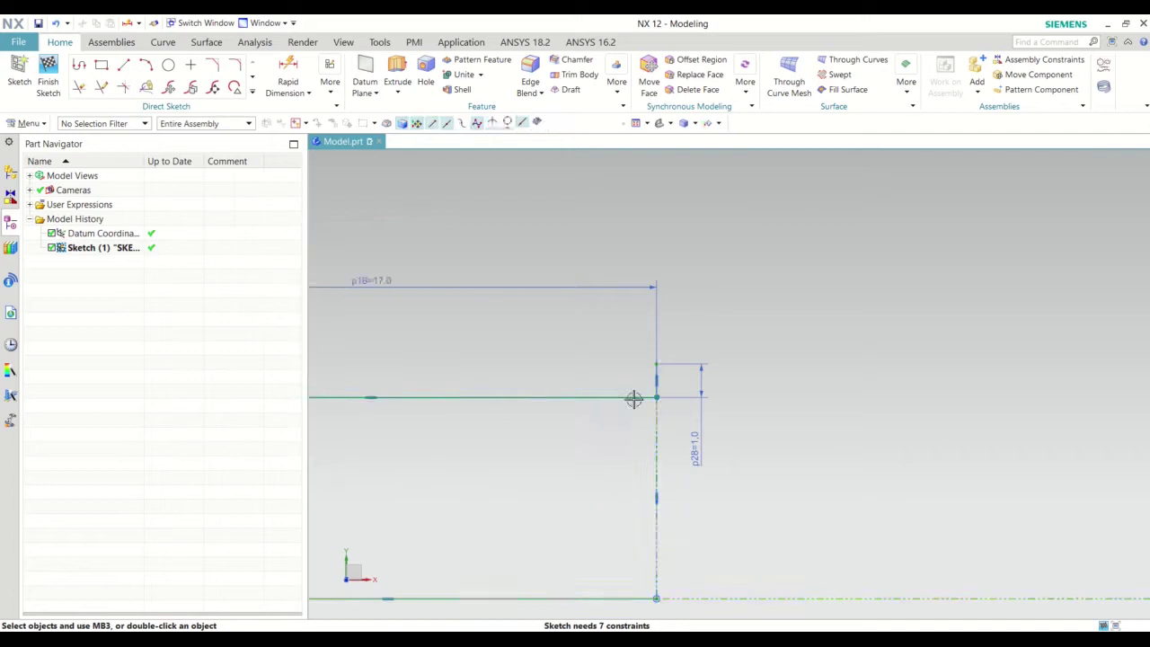
scroll(629, 394, down, 3)
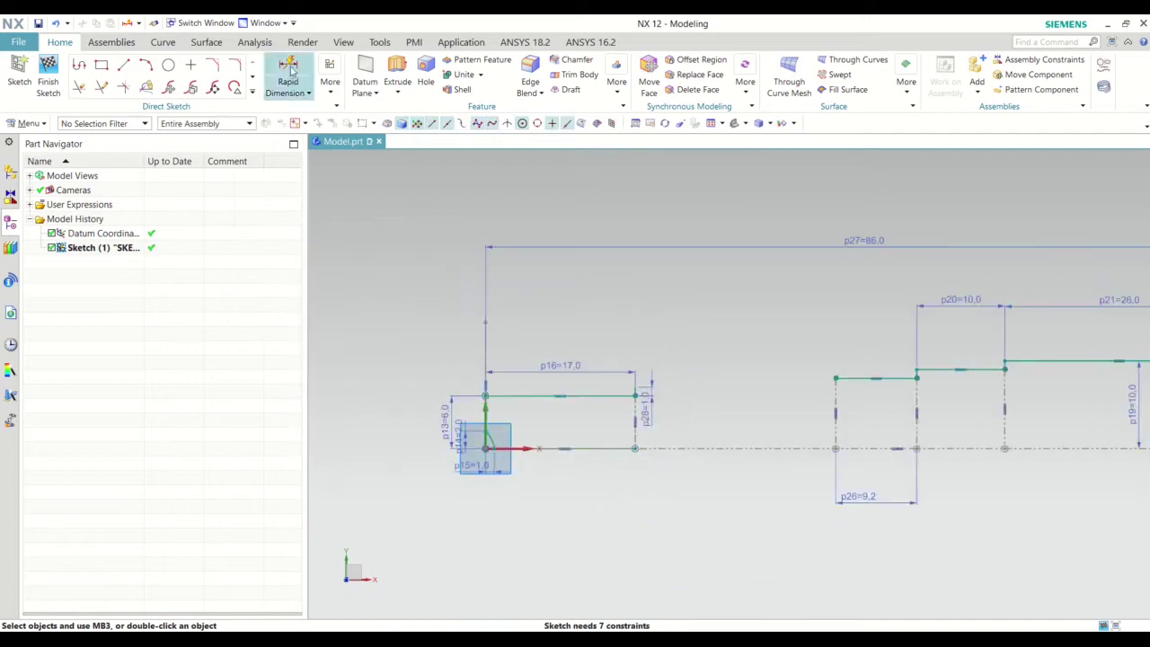
Draw the sloped taper line down to the top of the 1.0 step.
click(836, 378)
scroll(645, 392, up, 2)
scroll(650, 384, up, 3)
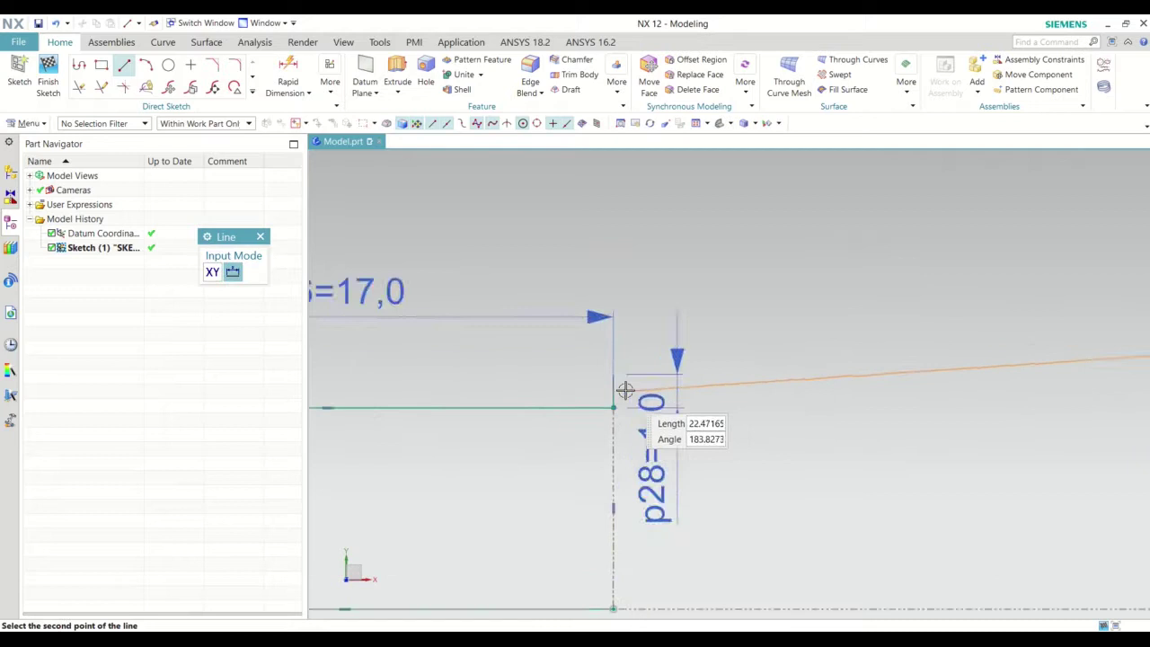
scroll(624, 390, up, 2)
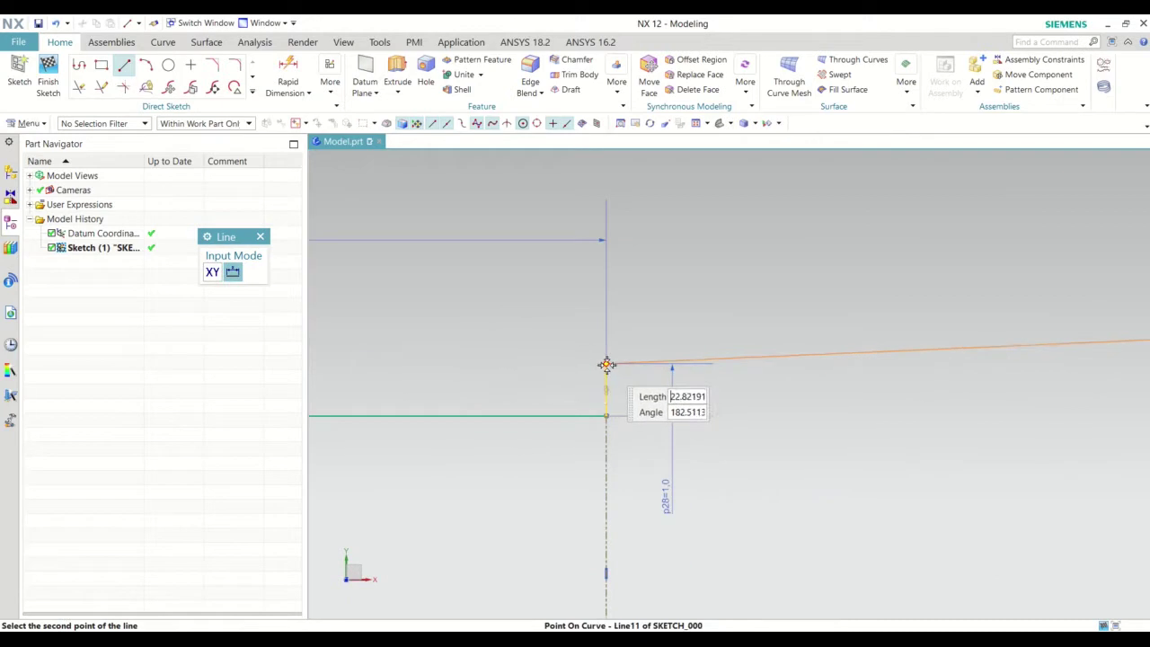
click(606, 366)
key(Escape)
Draw a horizontal line left from the slope's high end and convert it to a reference line.
scroll(542, 377, down, 3)
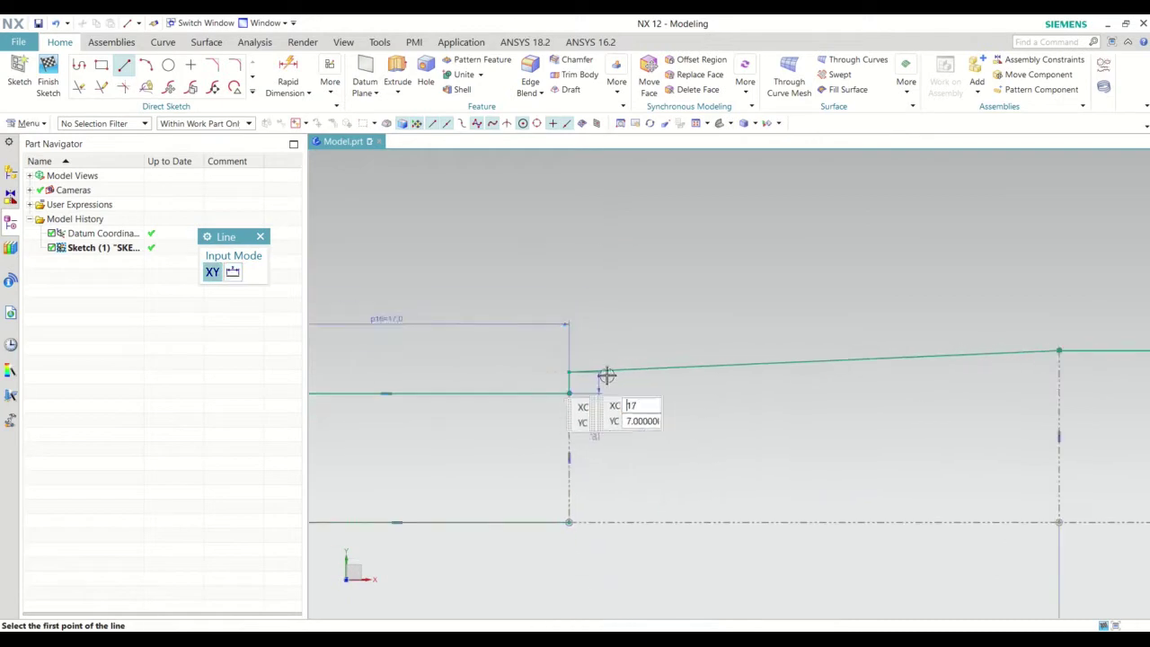
click(1060, 353)
click(508, 337)
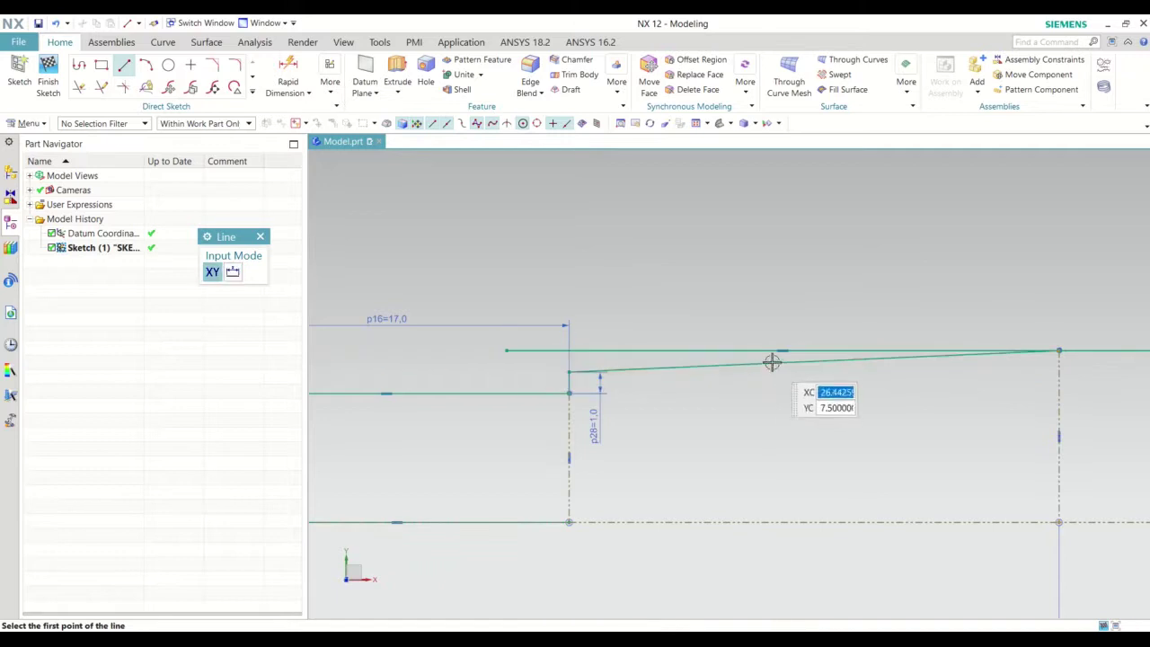
key(Escape)
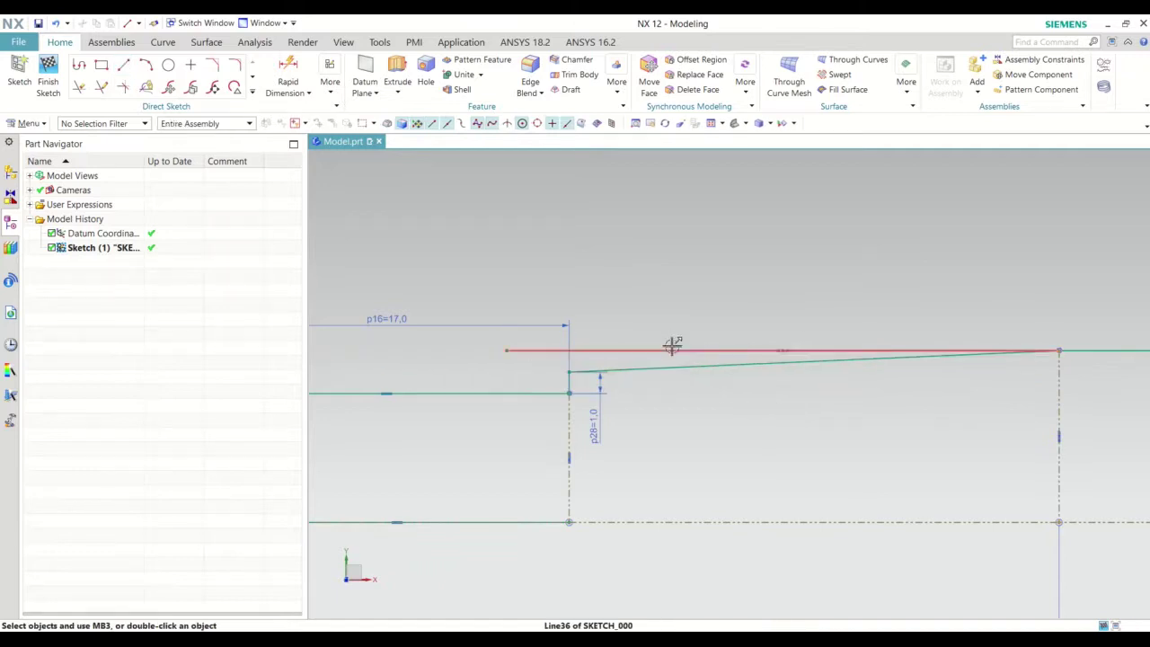
right_click(672, 350)
click(722, 454)
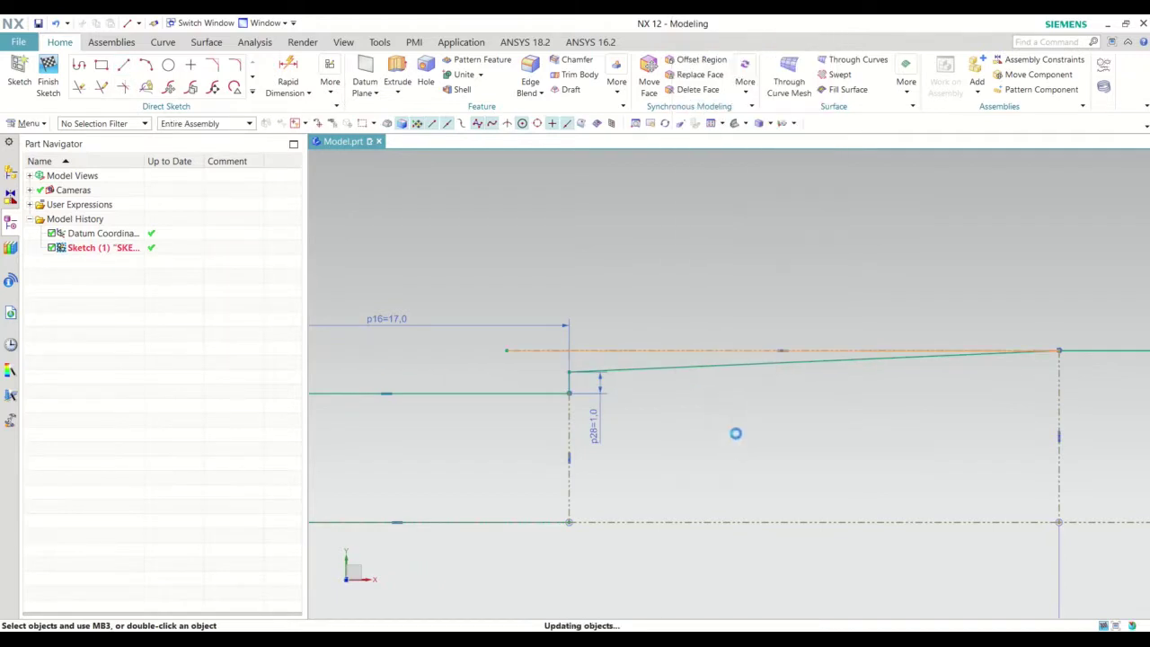
click(307, 92)
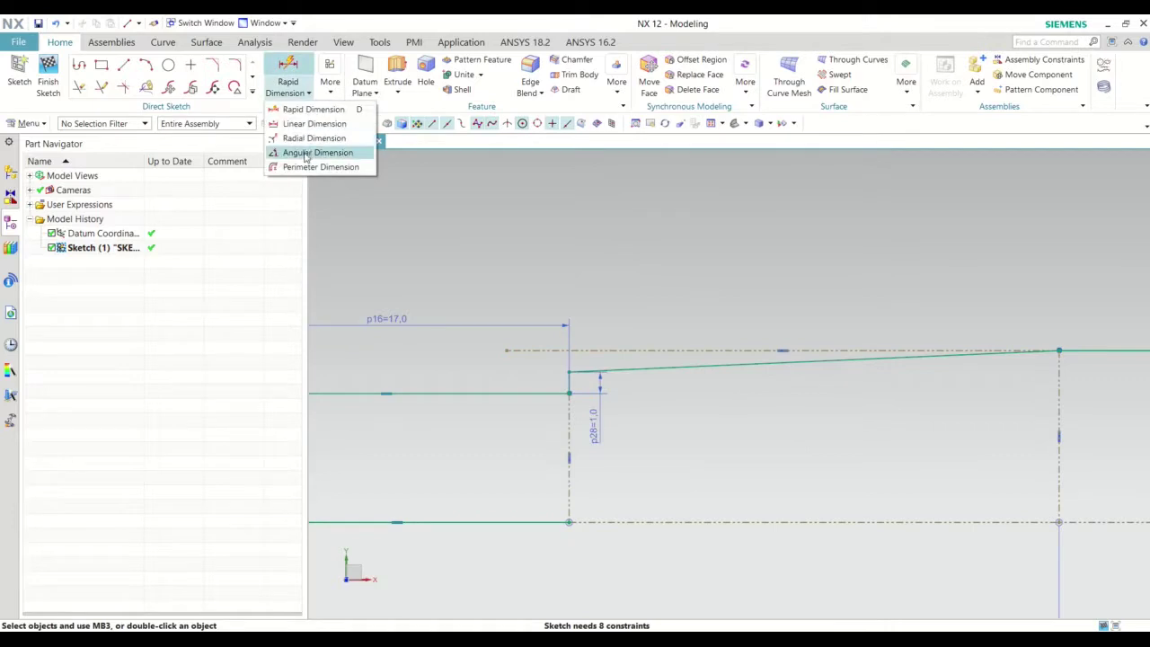
Add angular dimension p29 = 2.5° between the reference line and the taper line.
click(310, 152)
click(743, 350)
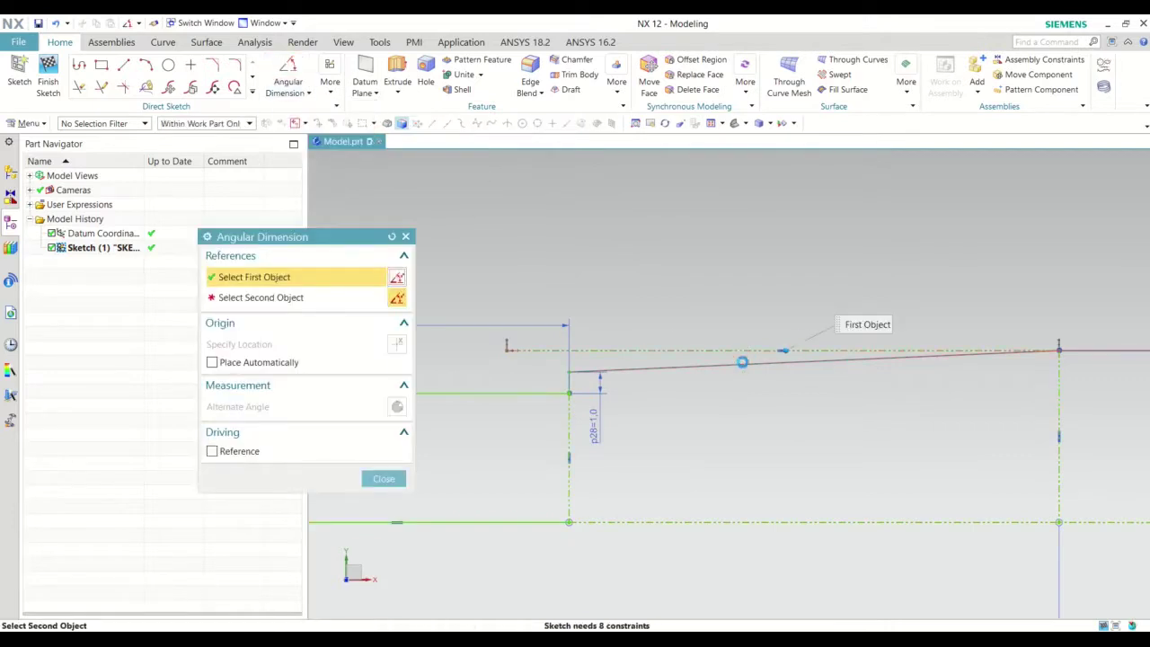
click(743, 361)
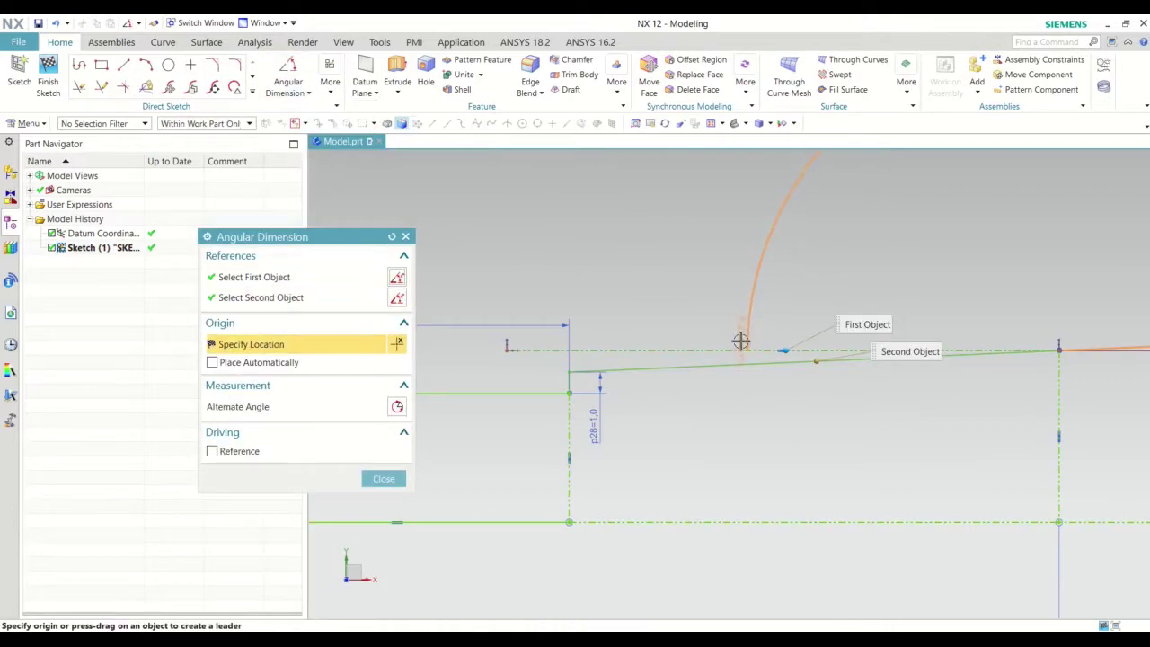
click(738, 350)
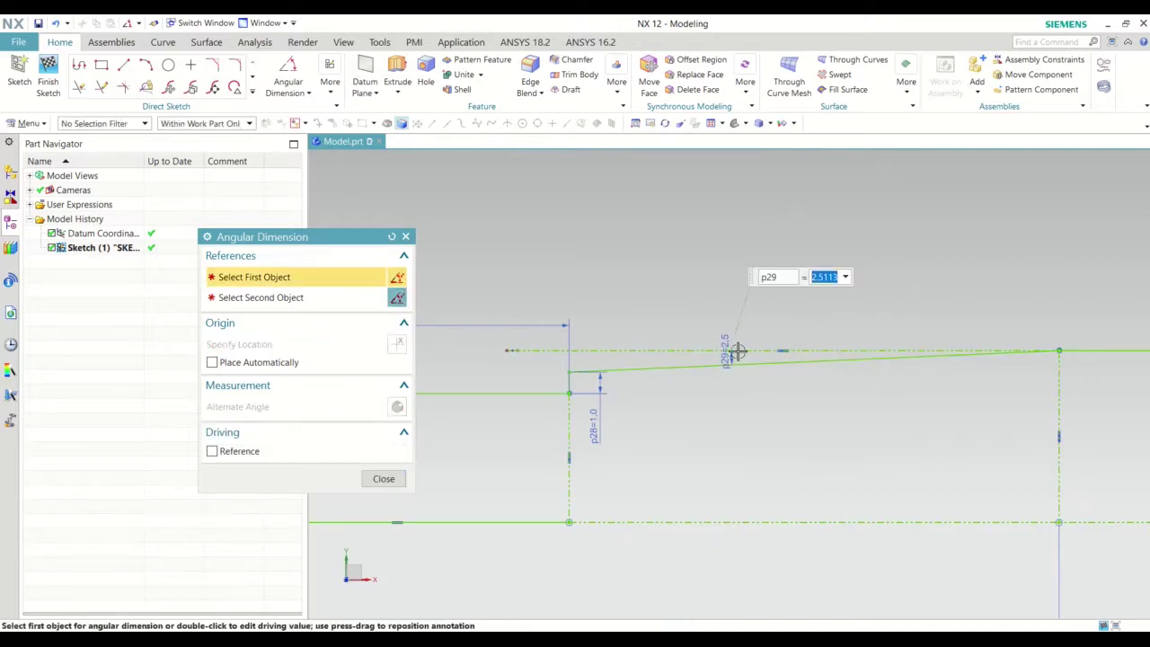
text(2.5)
key(Return)
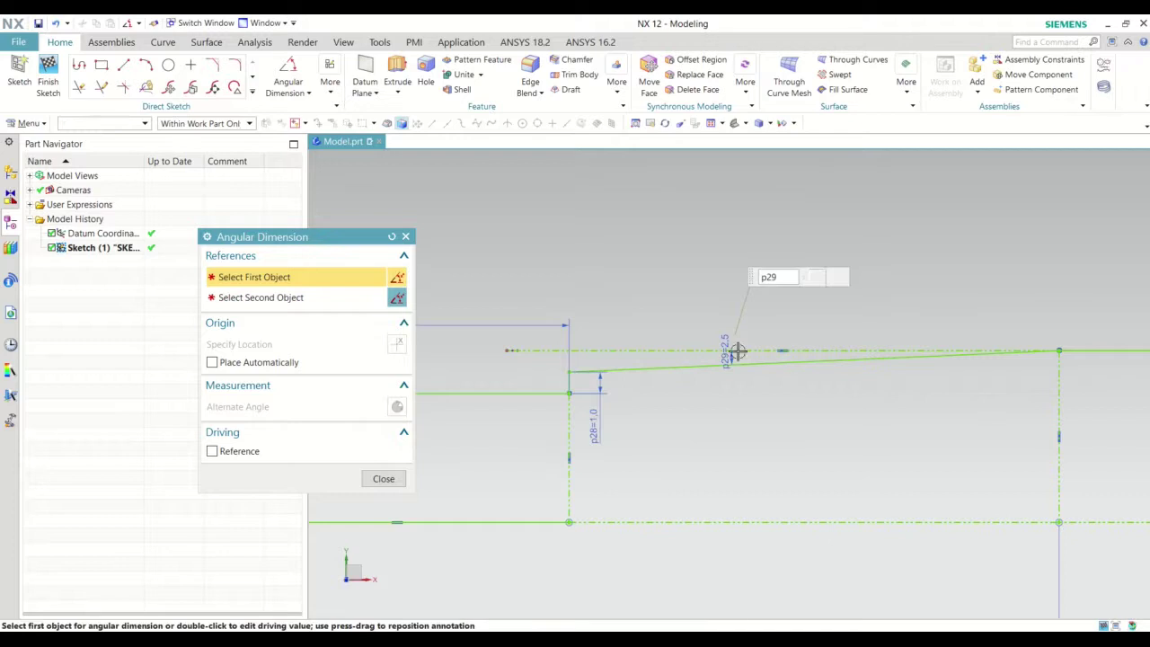
key(Escape)
Move the 2.5° angle label and the 17.0 dimension up clear of the profile.
drag(724, 348, 723, 304)
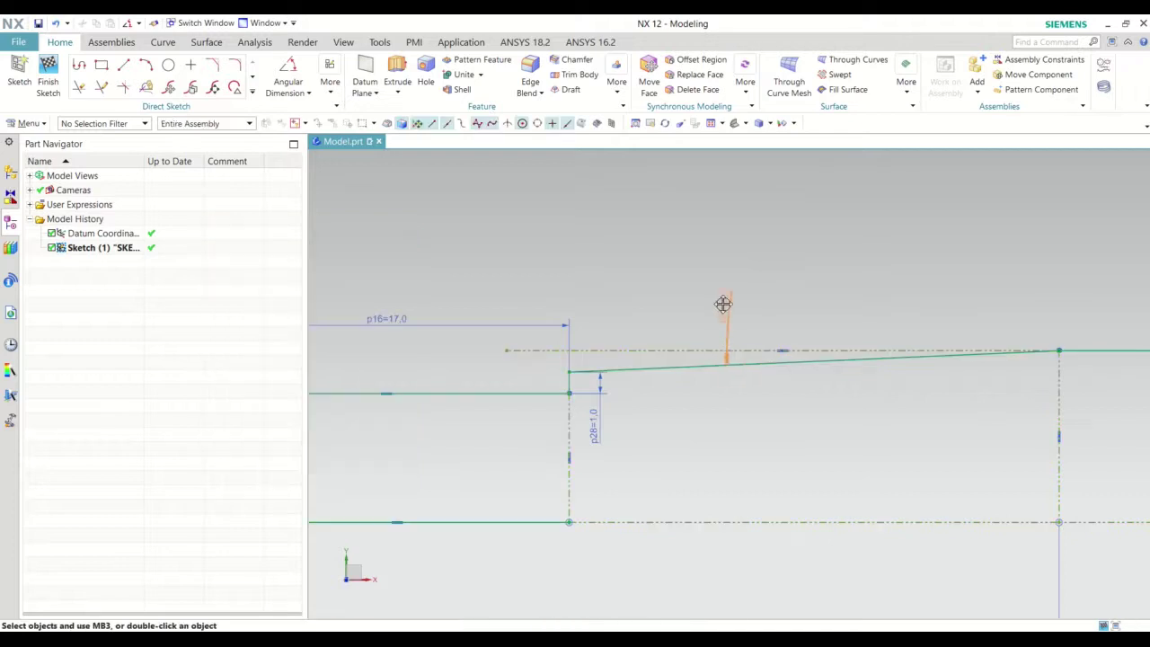
scroll(676, 242, down, 2)
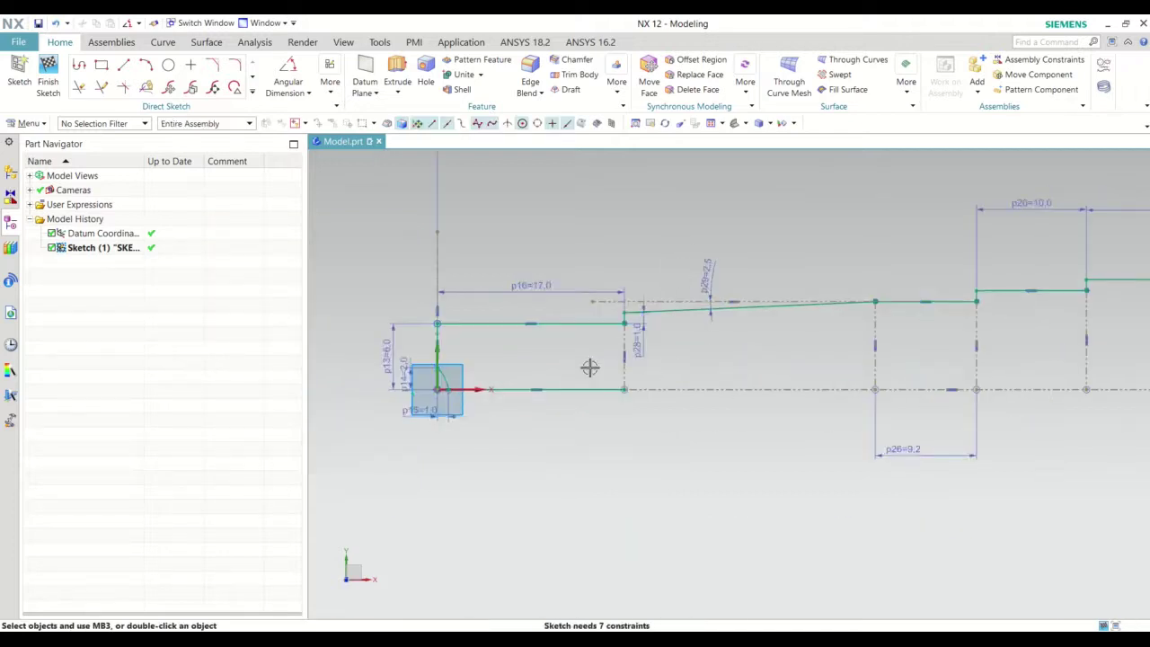
scroll(587, 367, down, 2)
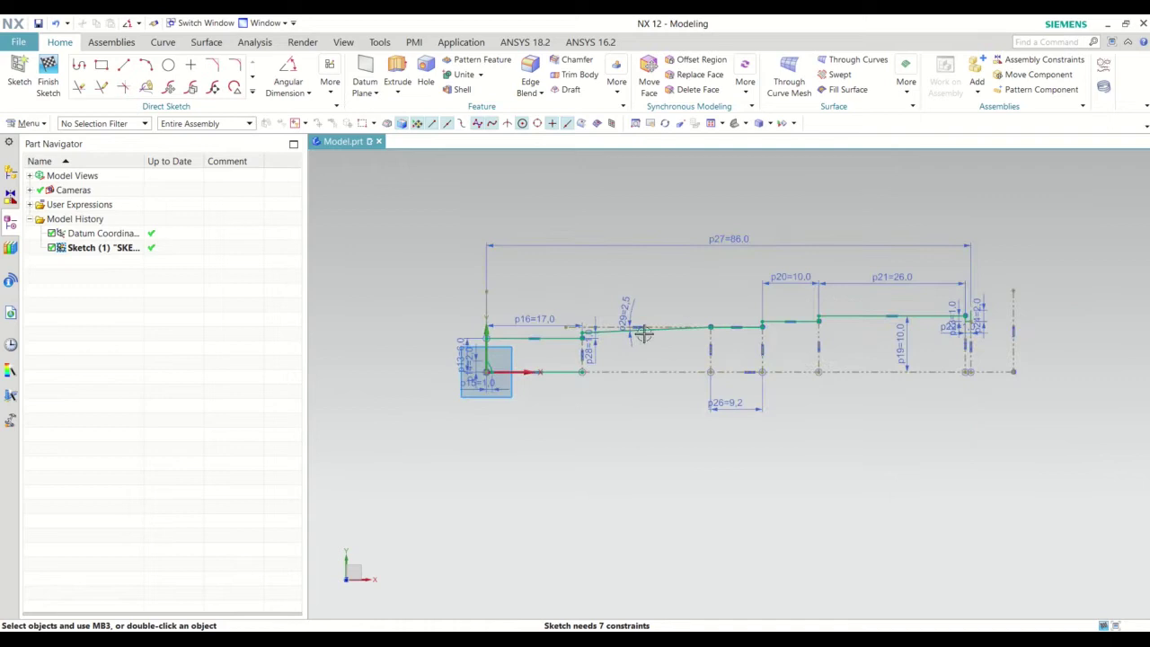
scroll(644, 335, down, 1)
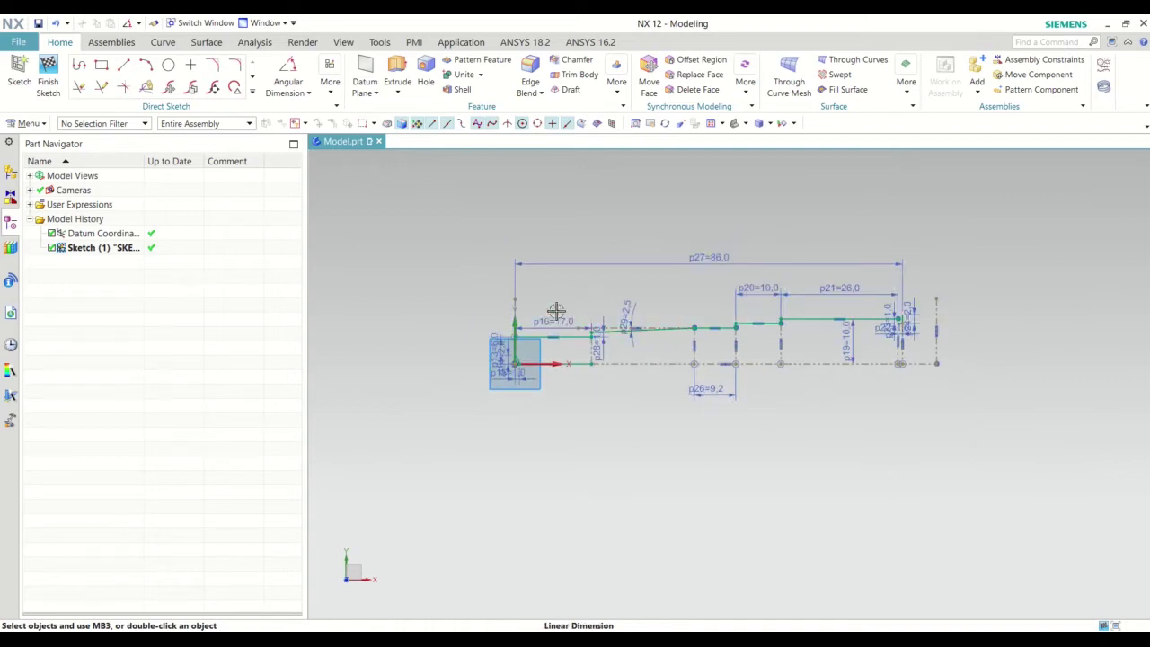
drag(556, 310, 560, 283)
scroll(590, 327, down, 2)
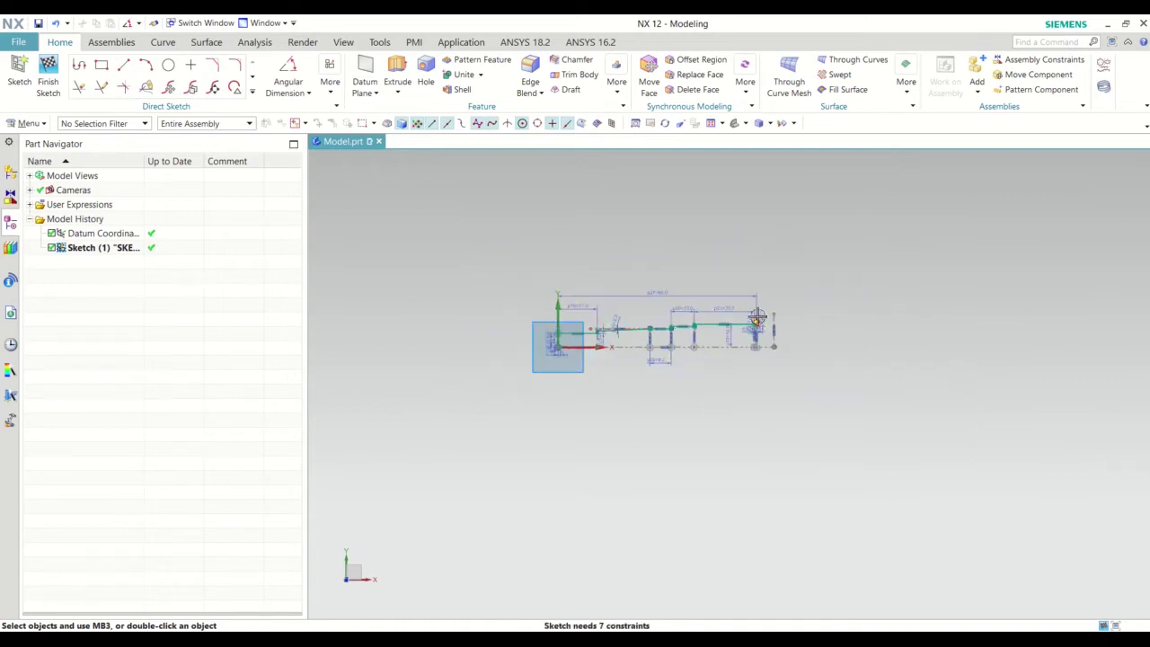
scroll(761, 321, up, 5)
scroll(804, 323, down, 2)
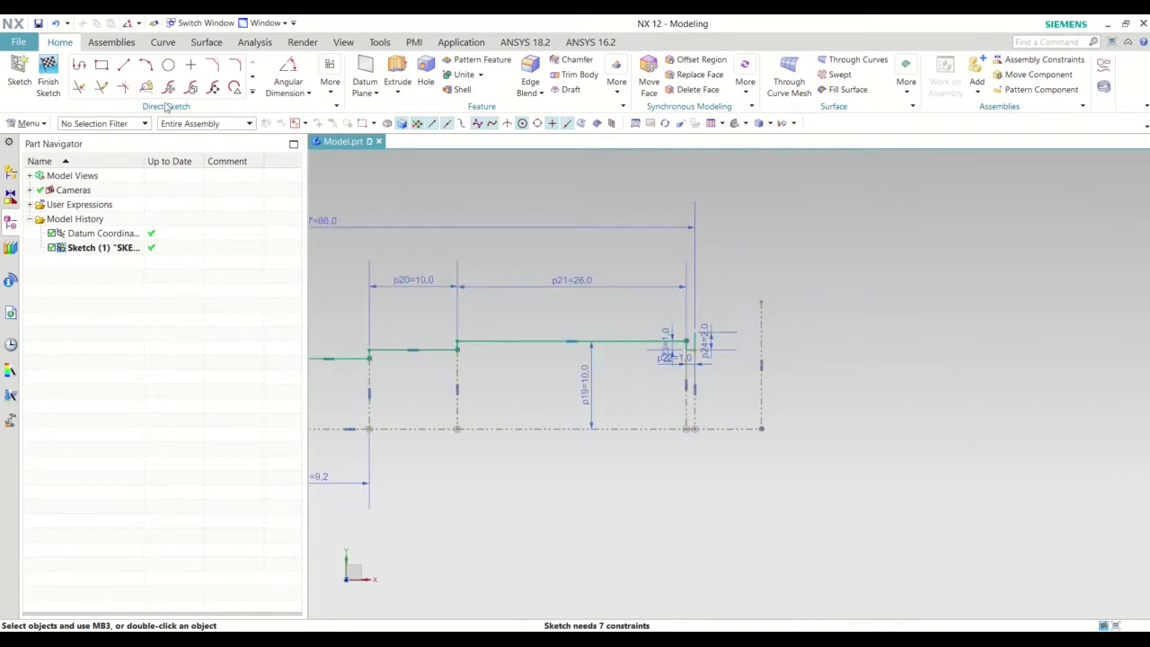
Draw a temporary vertical line right of the profile and extend the centre axis to it.
click(124, 66)
scroll(558, 403, down, 3)
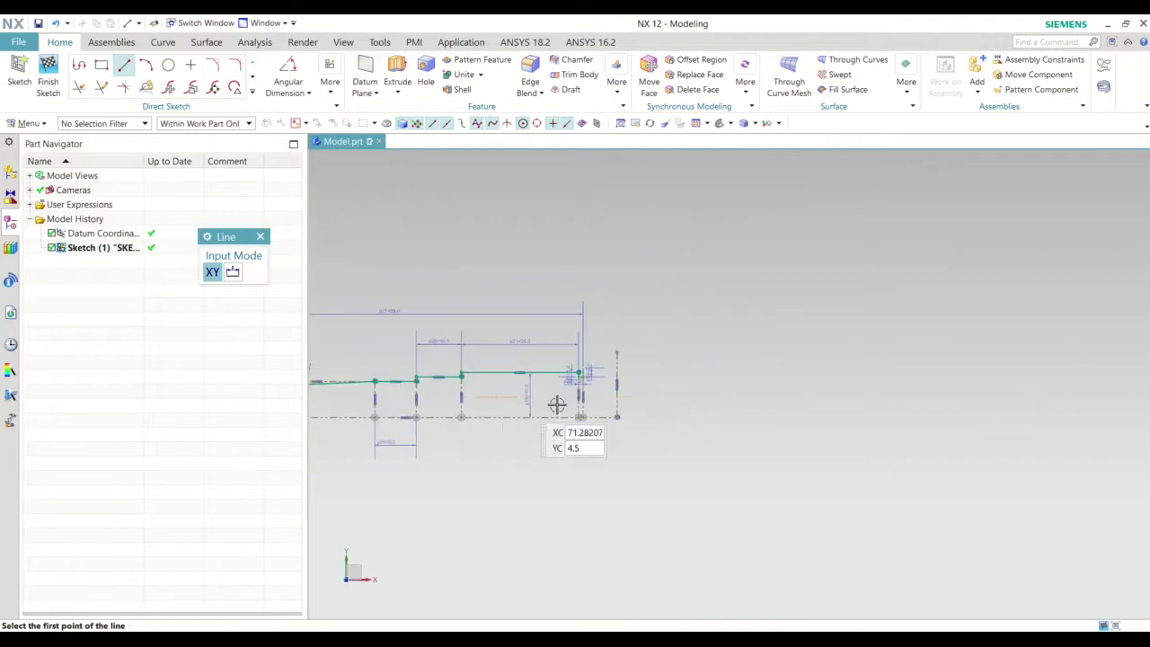
click(1078, 387)
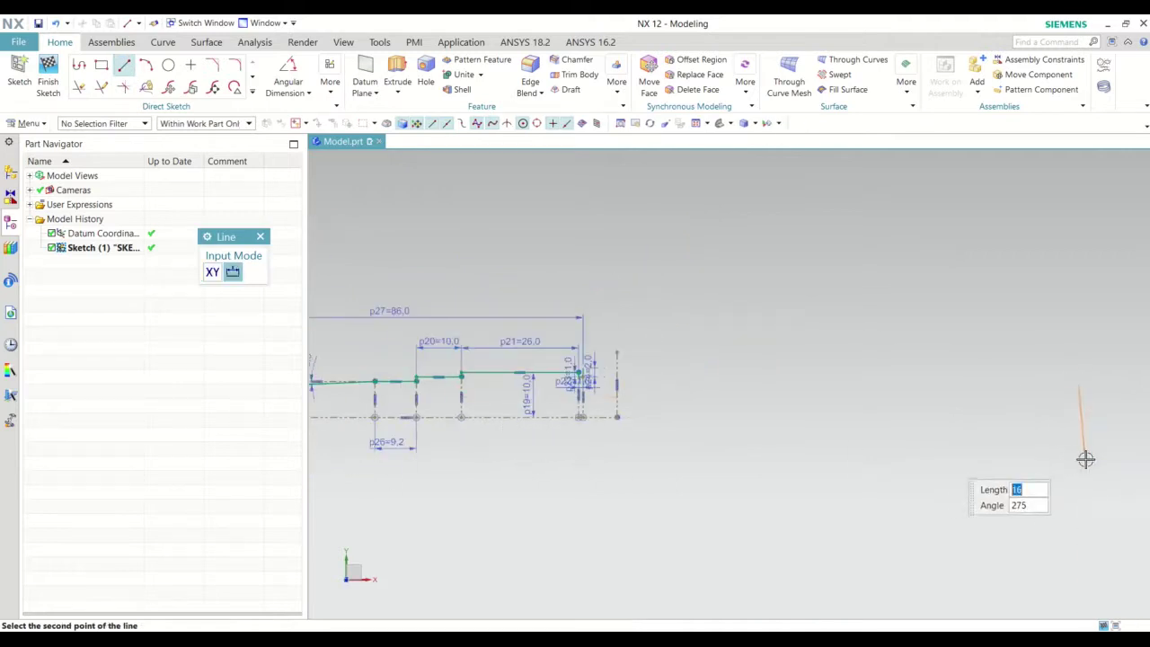
click(1078, 462)
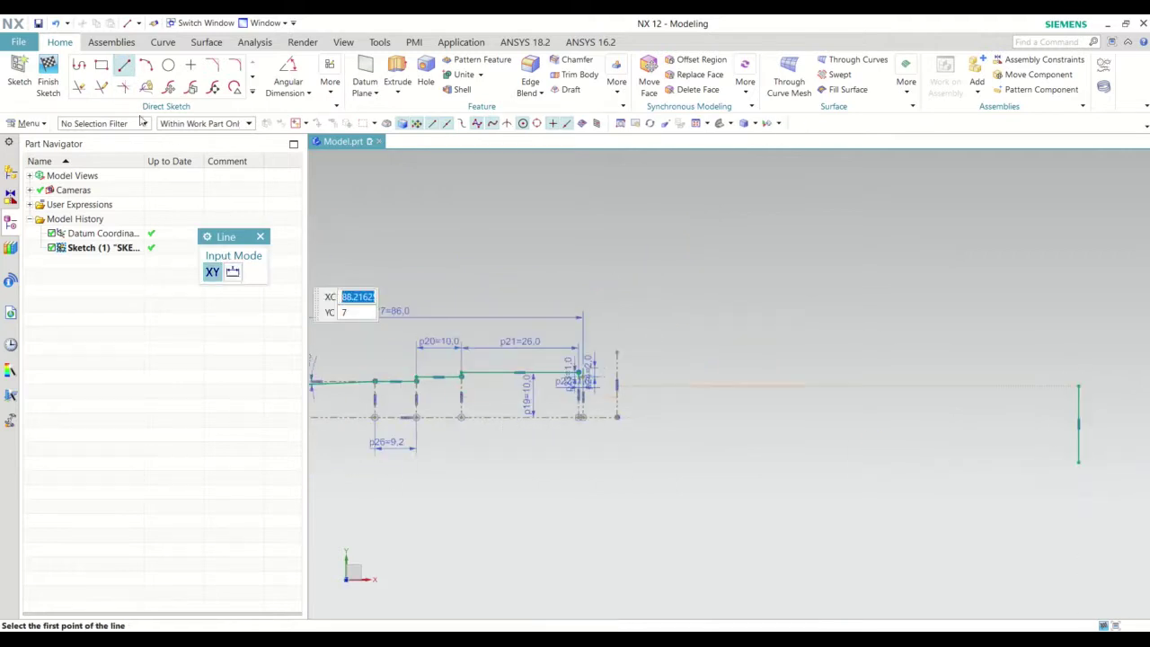
click(102, 87)
click(598, 417)
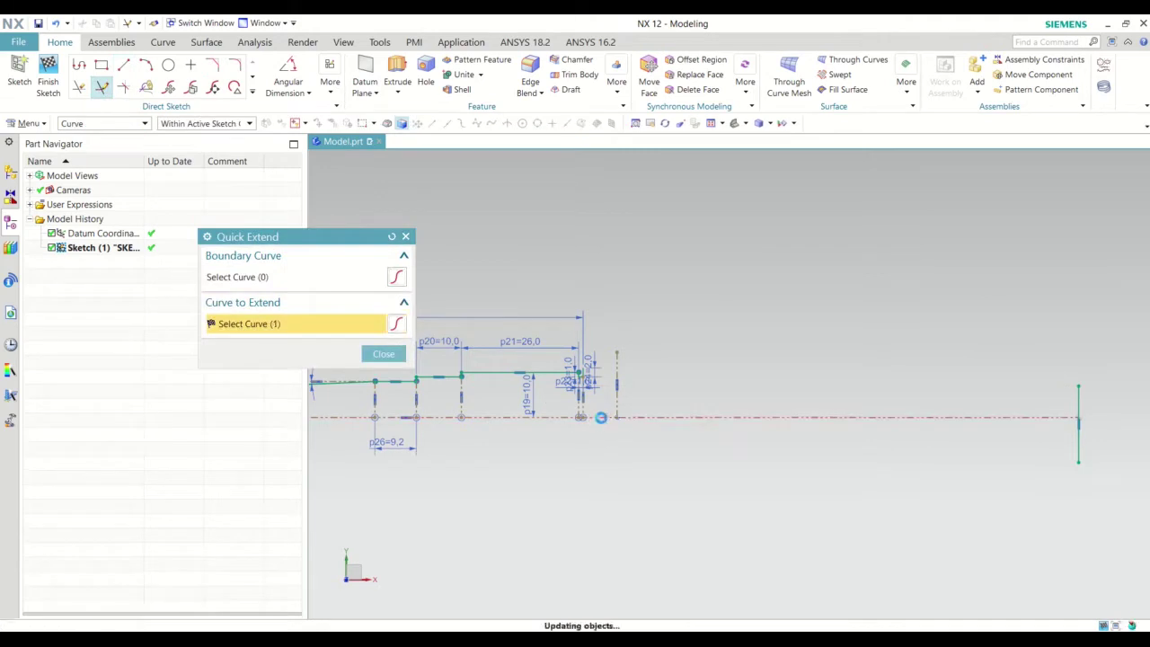
Trim away the temporary vertical line at the axis's right end.
click(81, 87)
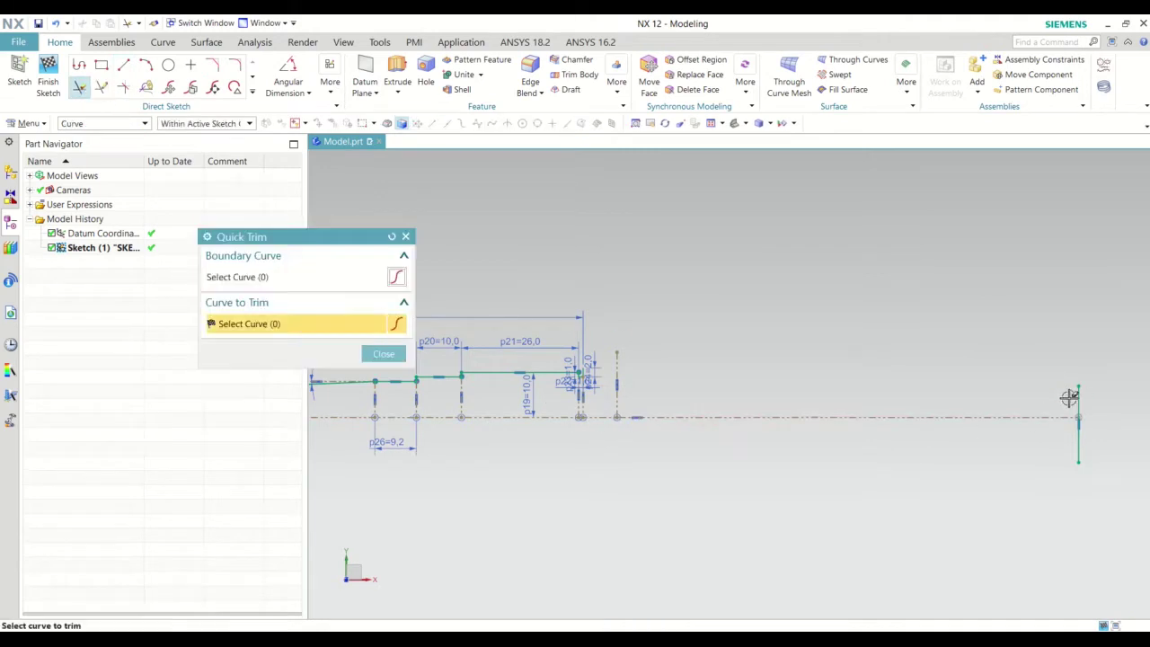
click(1080, 447)
key(Escape)
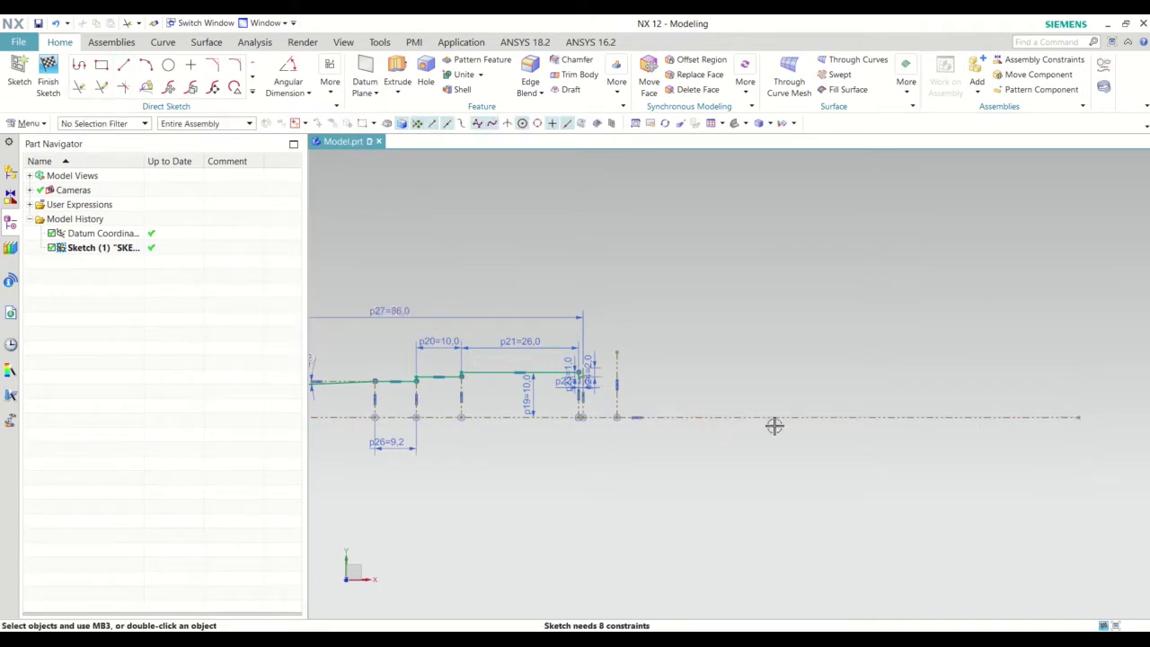
scroll(769, 423, down, 2)
scroll(640, 415, up, 2)
scroll(616, 412, up, 2)
scroll(630, 378, down, 1)
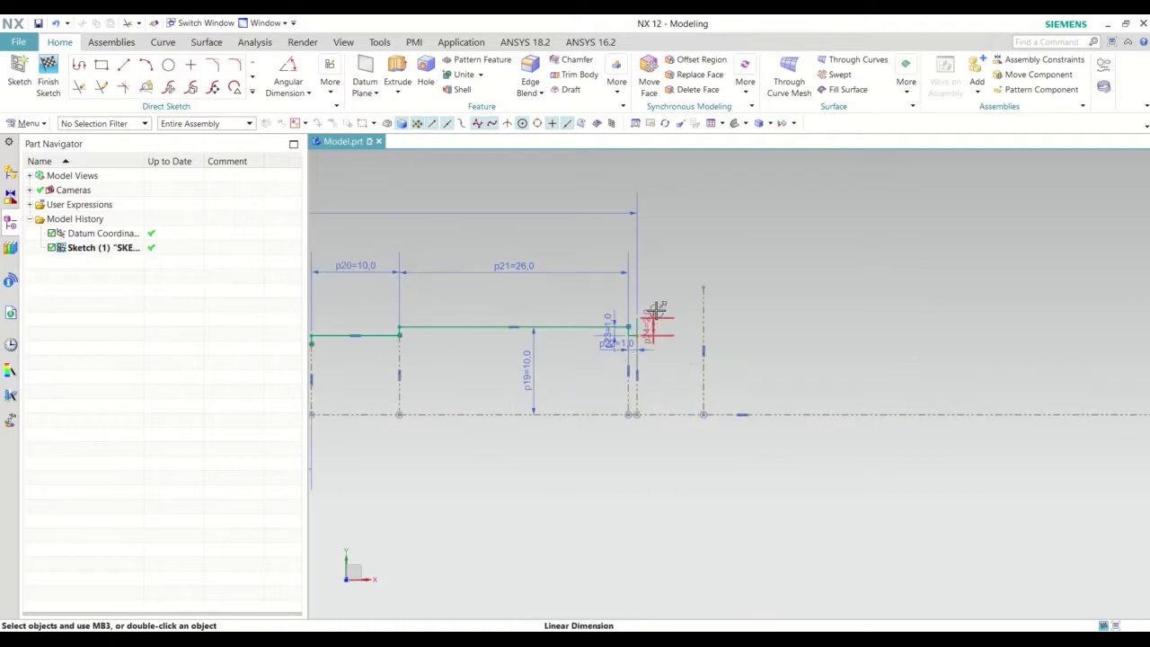
scroll(637, 334, up, 3)
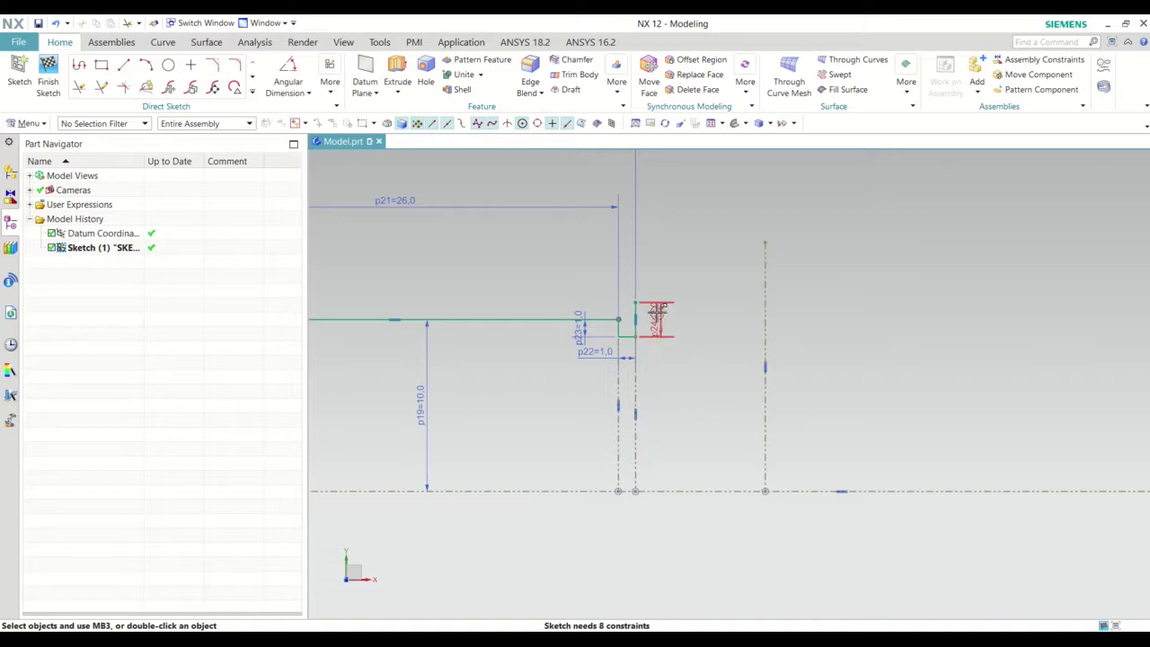
scroll(658, 314, up, 2)
Draw the top edge from the 2.0 step corner to the right vertical, trimming off the overhang.
click(125, 67)
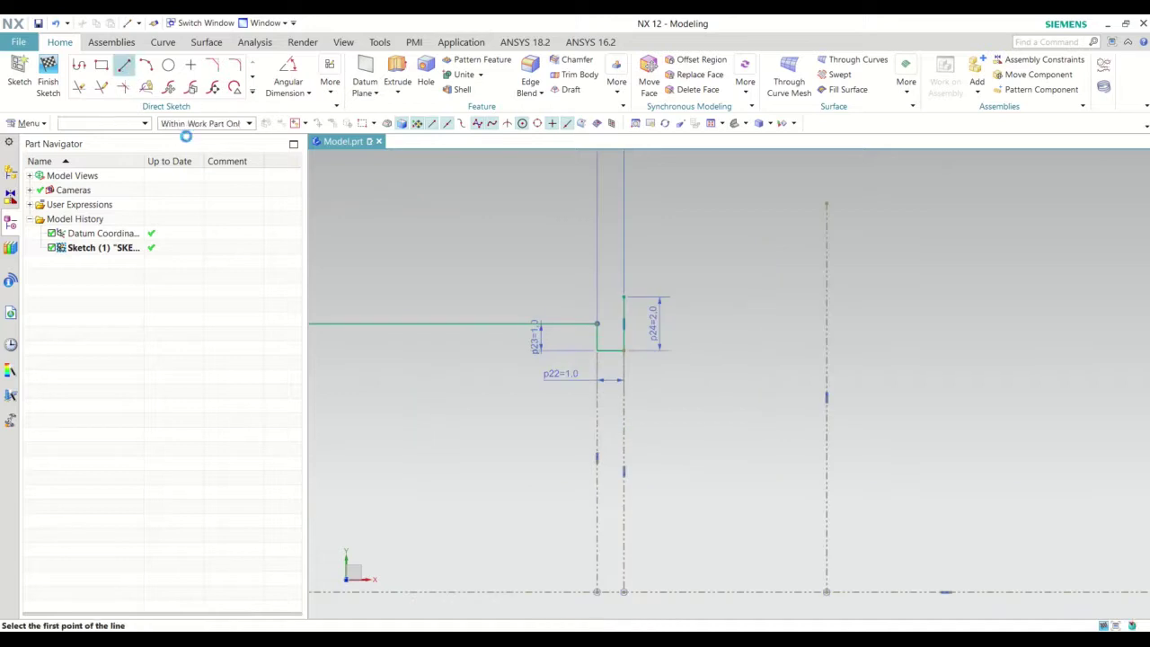
click(624, 296)
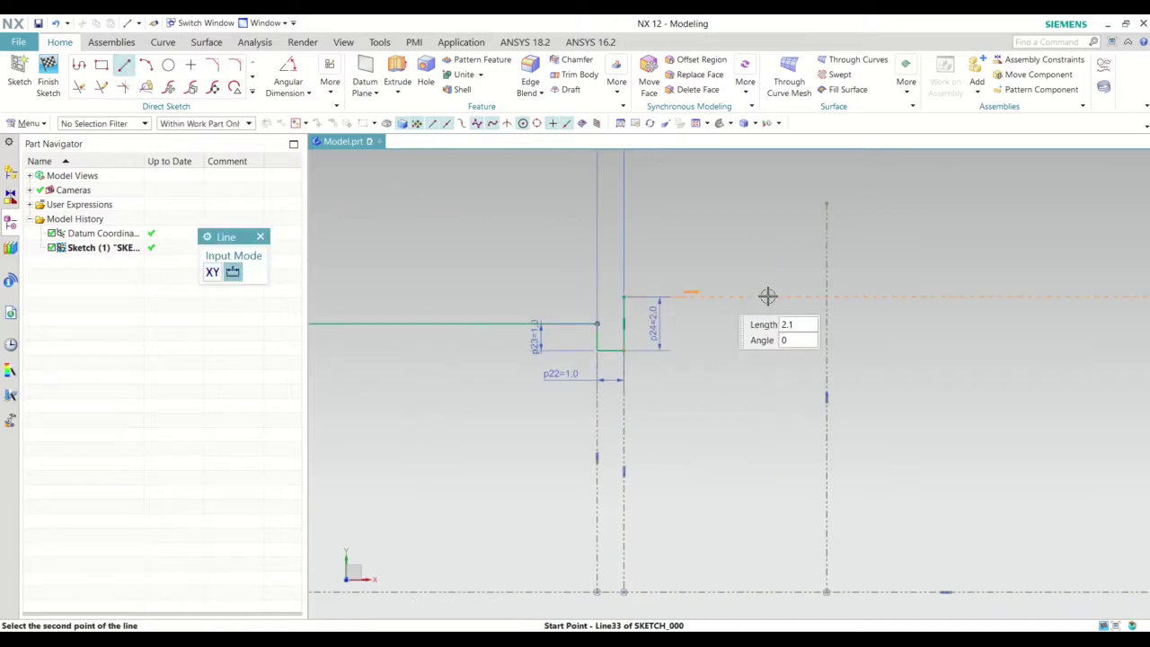
click(903, 296)
scroll(945, 306, down, 1)
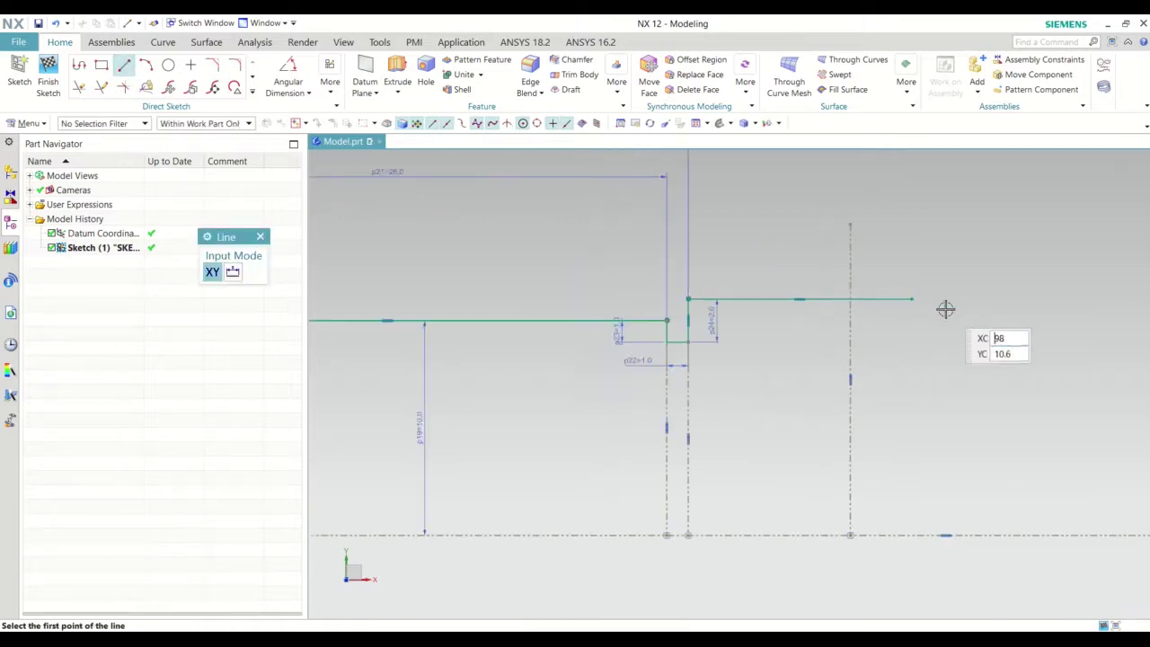
click(79, 88)
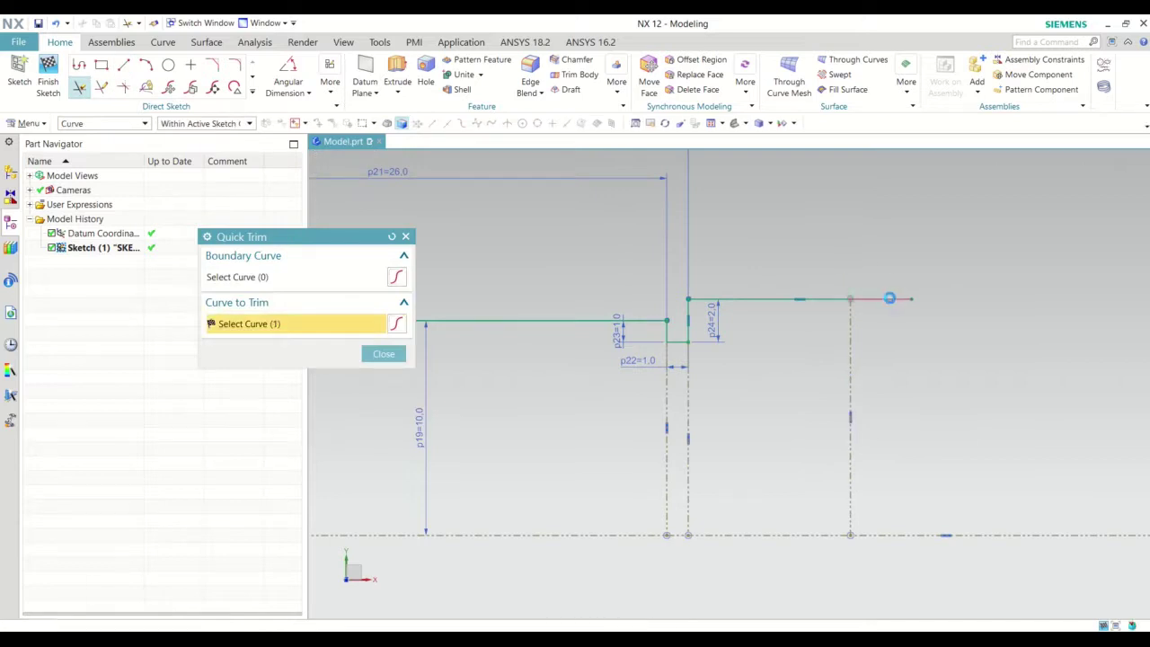
click(892, 297)
middle_click(893, 335)
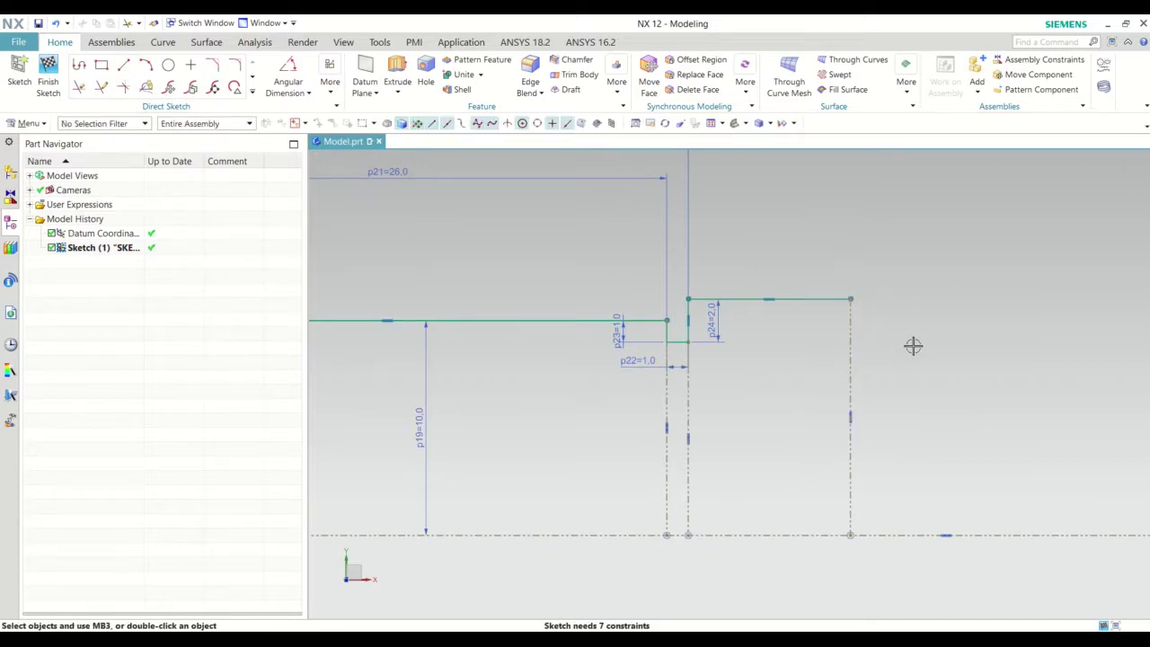
Add horizontal dimension p30 from the sketch origin to the profile's right end, set to 118.
click(294, 99)
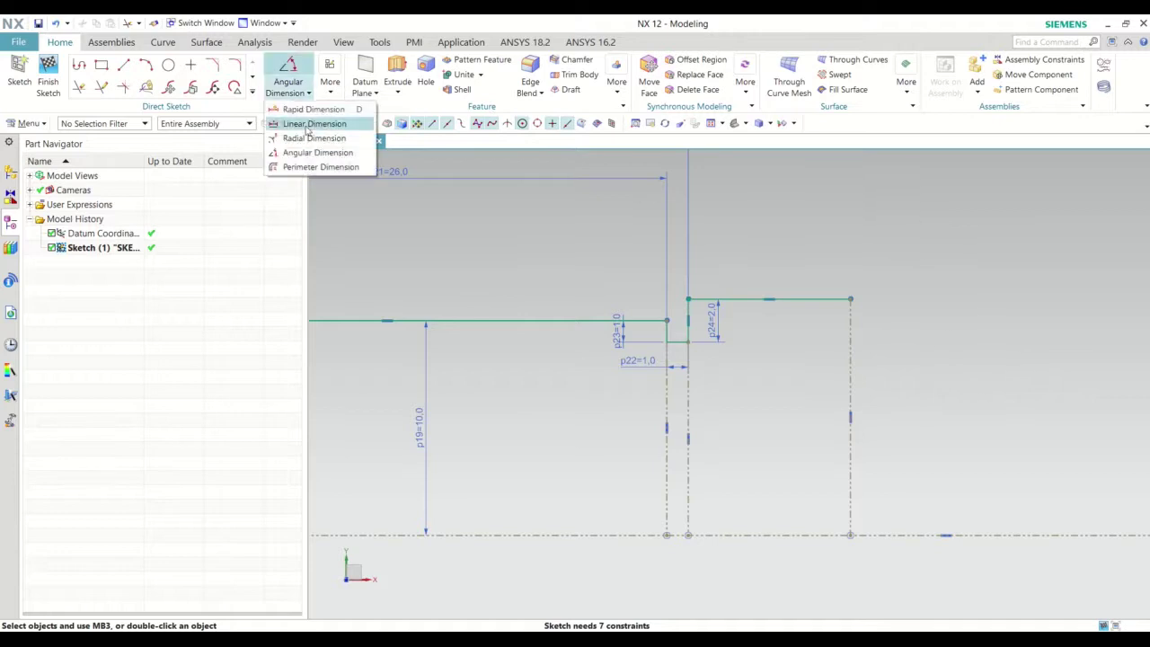
click(311, 105)
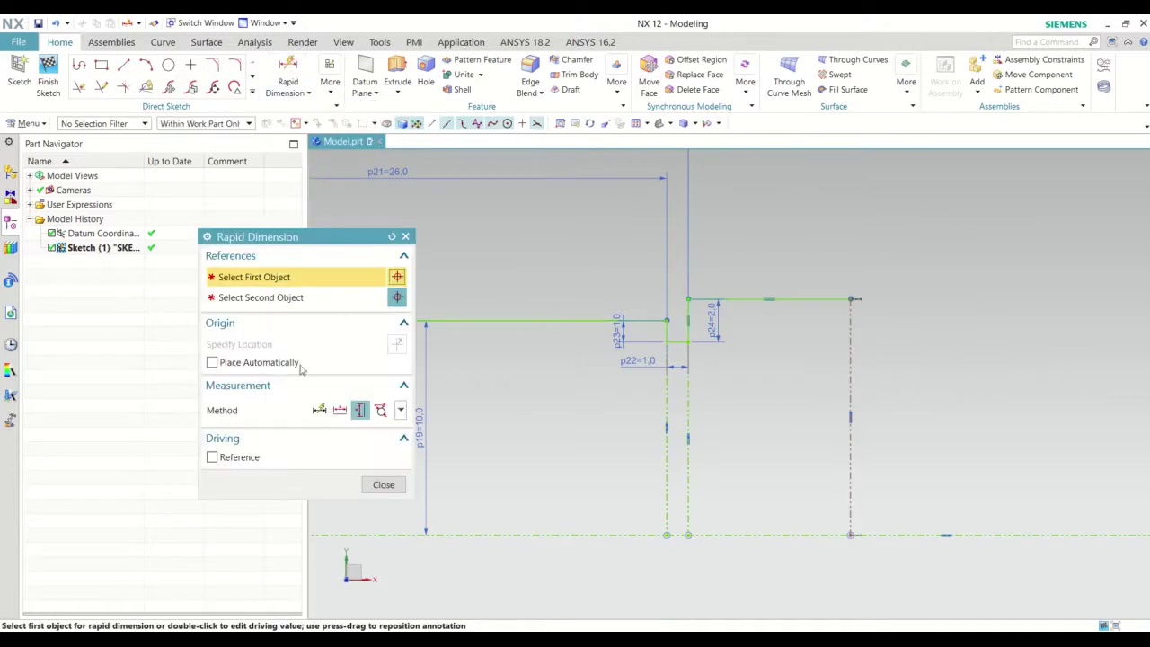
click(342, 411)
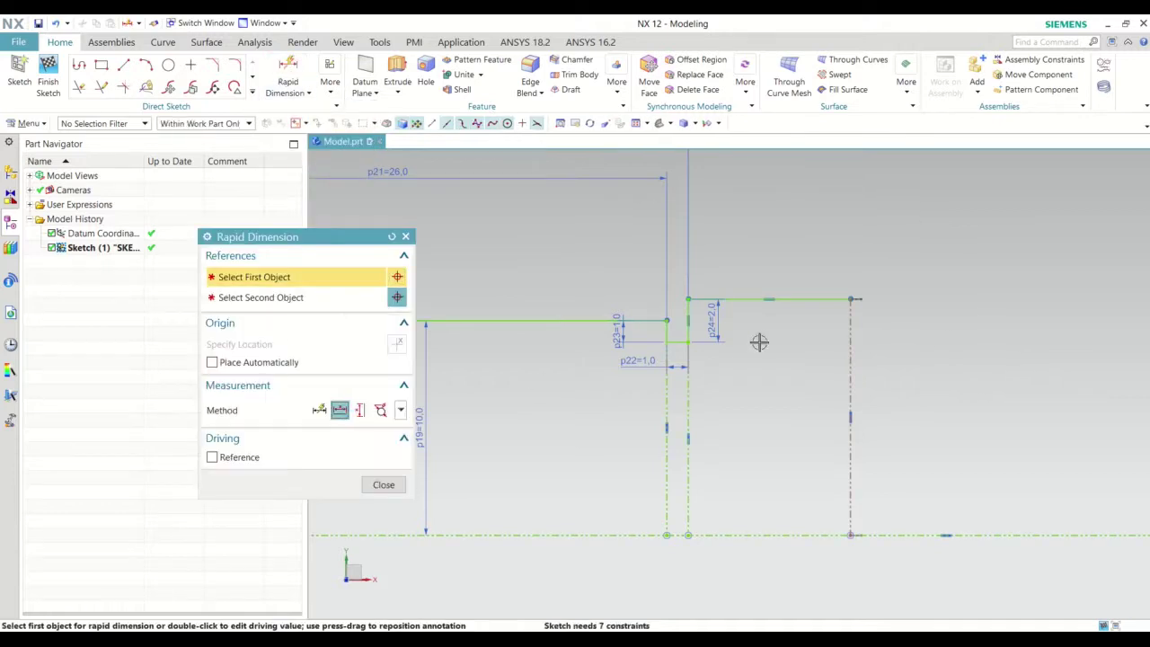
click(852, 299)
scroll(1047, 393, down, 5)
scroll(623, 435, up, 4)
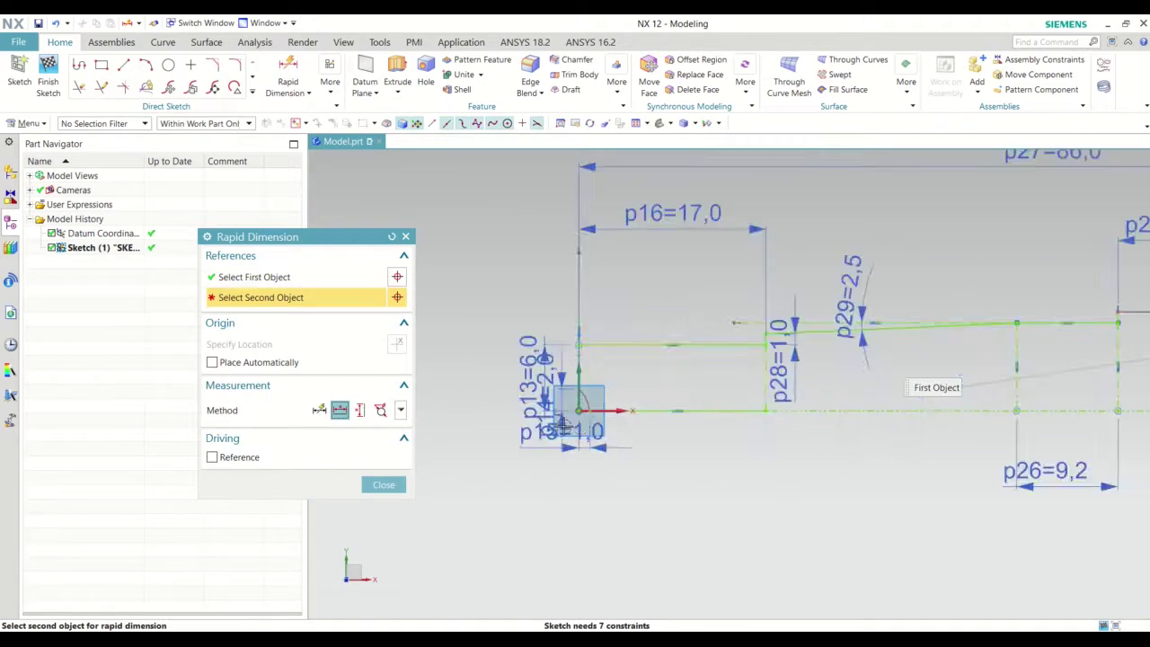
scroll(597, 400, up, 4)
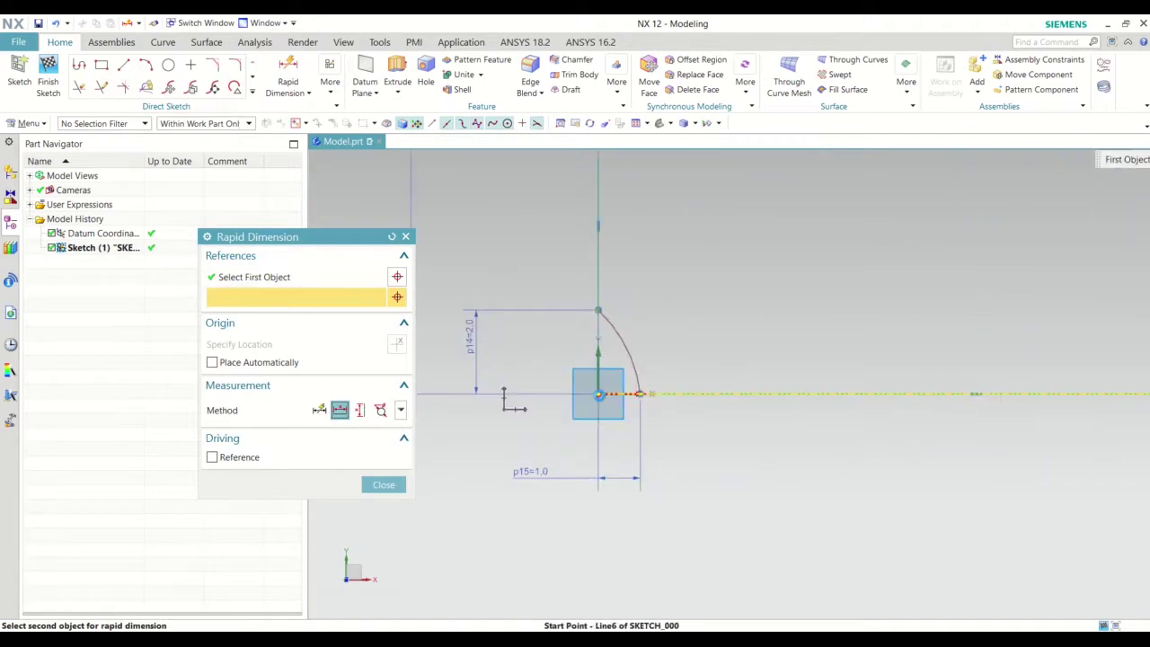
click(599, 395)
scroll(570, 488, down, 3)
scroll(565, 495, down, 3)
scroll(566, 490, down, 3)
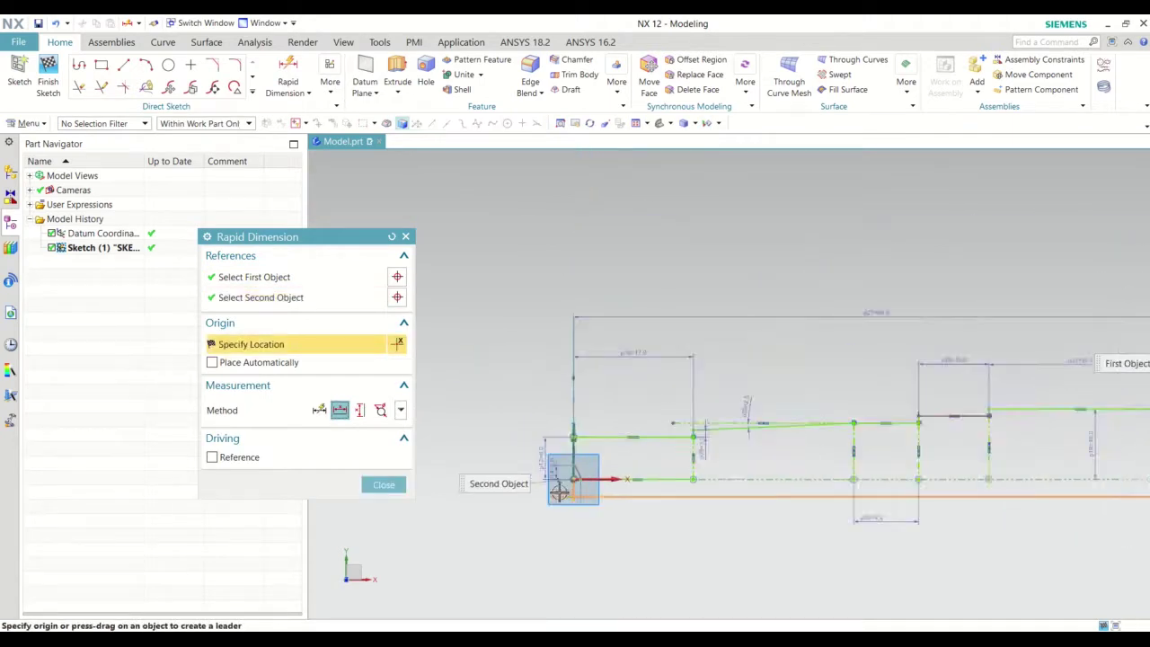
scroll(568, 485, down, 3)
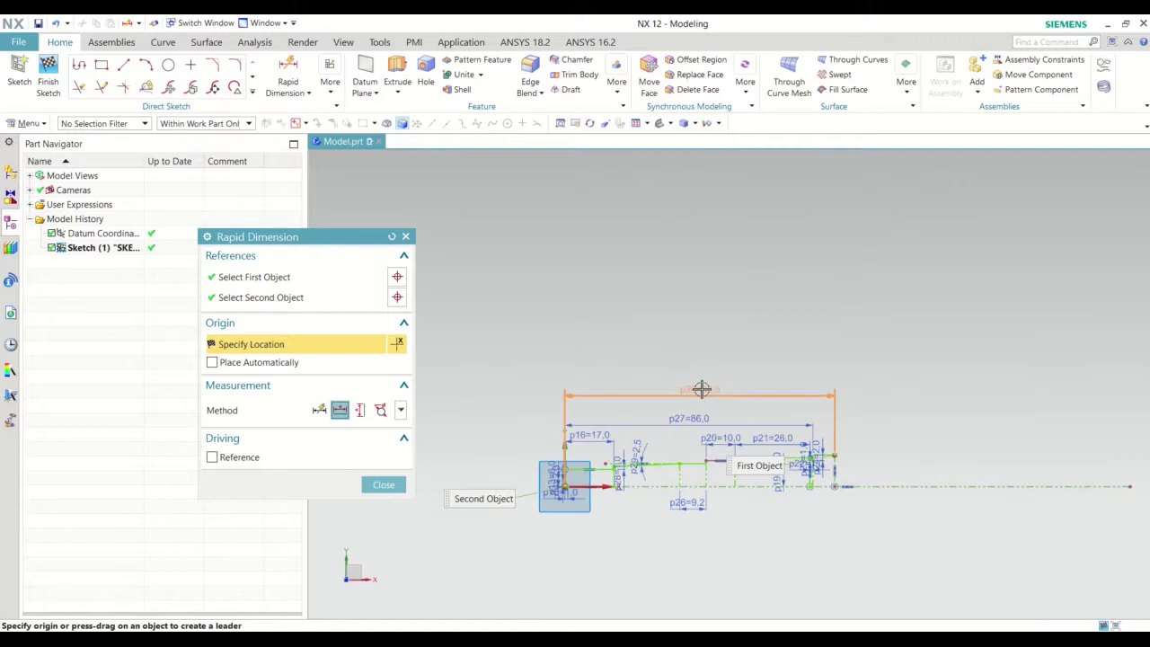
click(703, 389)
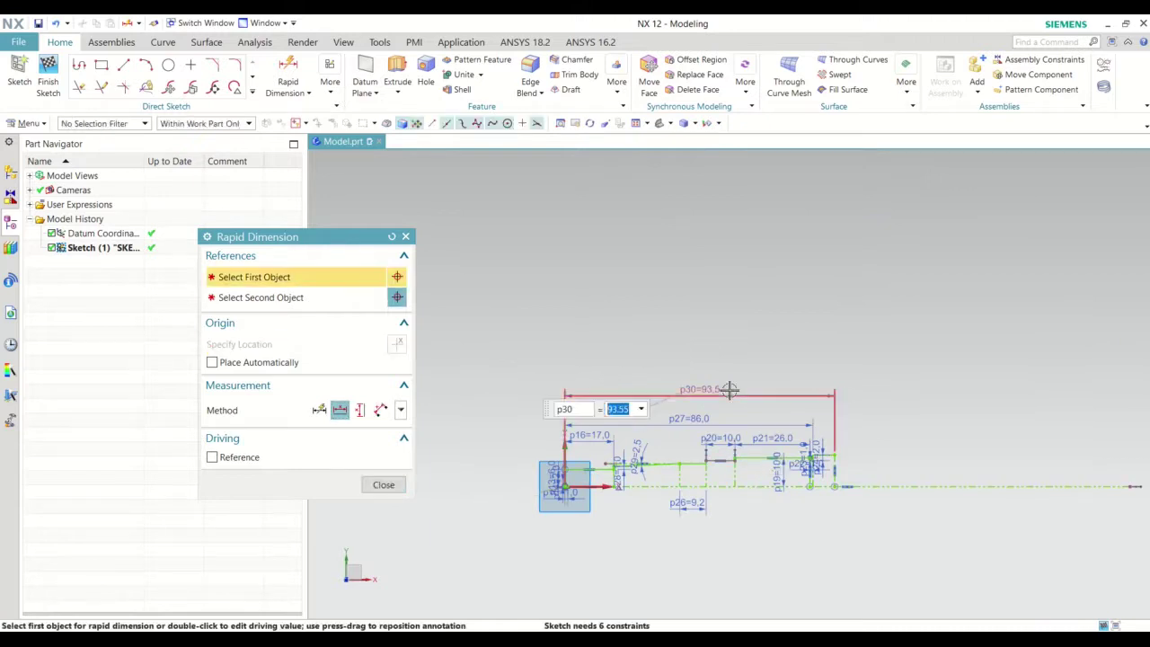
text(118)
key(Return)
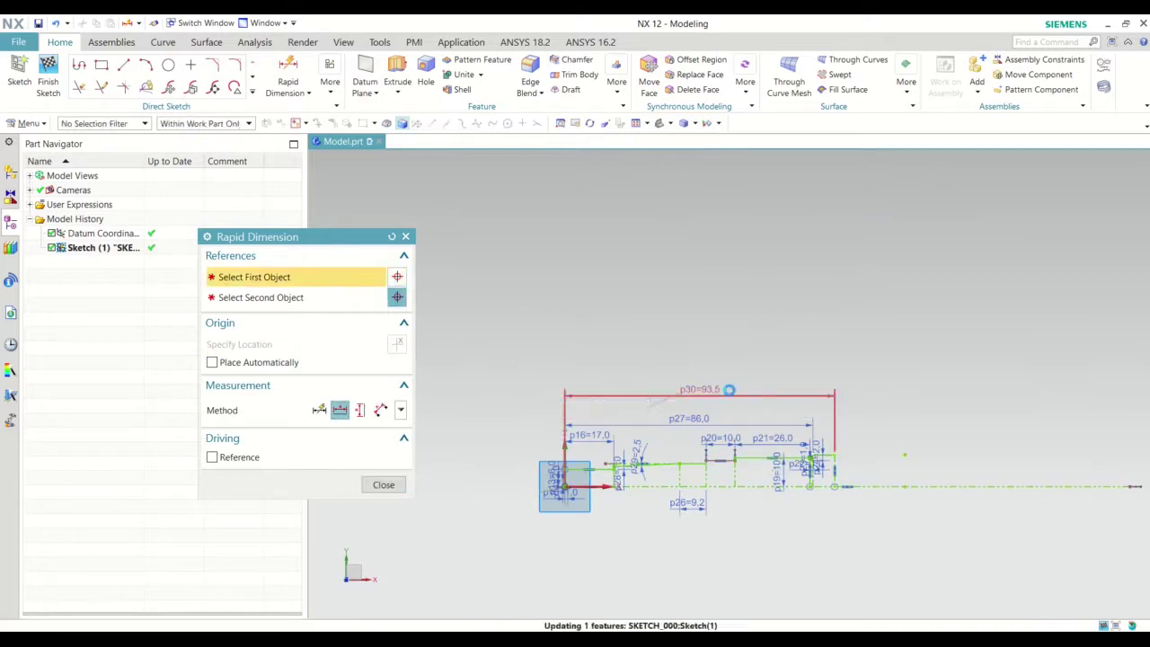
Zoom and pan along the shaft profile to inspect the dimensioned sketch.
scroll(754, 486, up, 3)
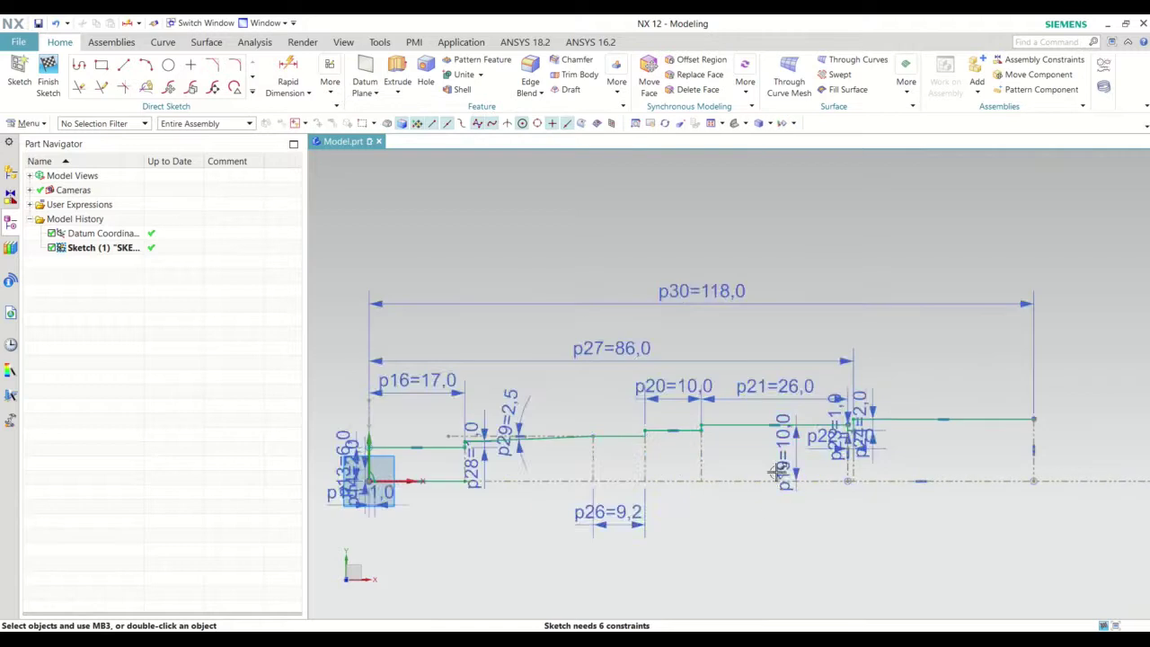
scroll(829, 457, down, 1)
scroll(546, 398, down, 2)
scroll(821, 454, up, 2)
scroll(821, 454, up, 4)
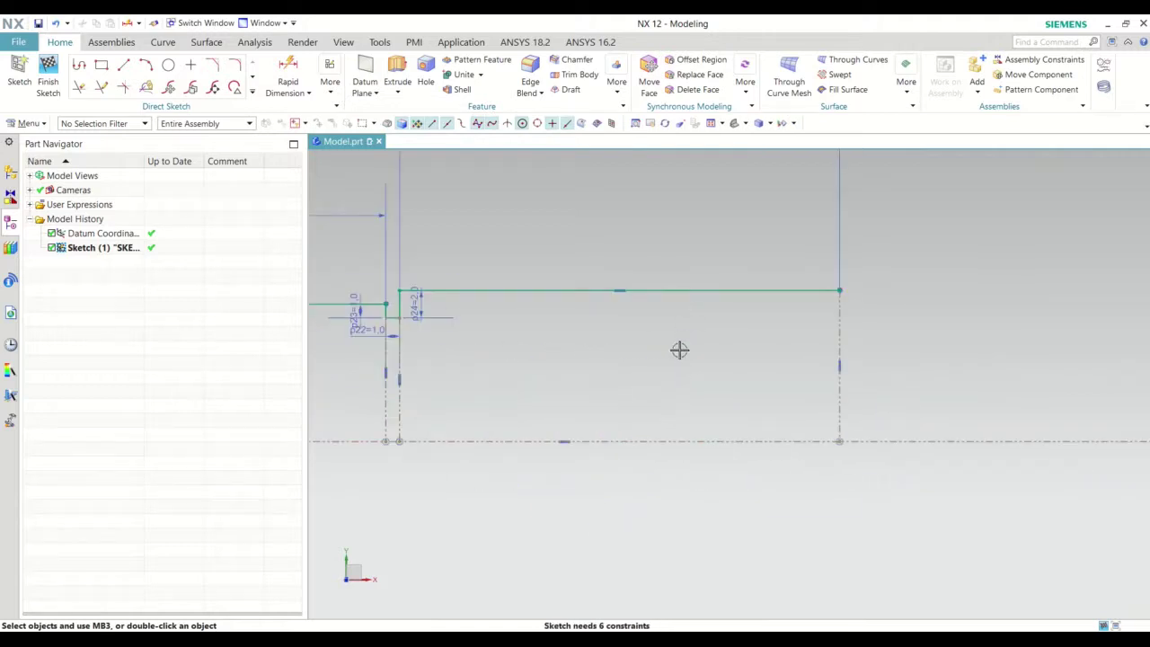
scroll(402, 402, up, 2)
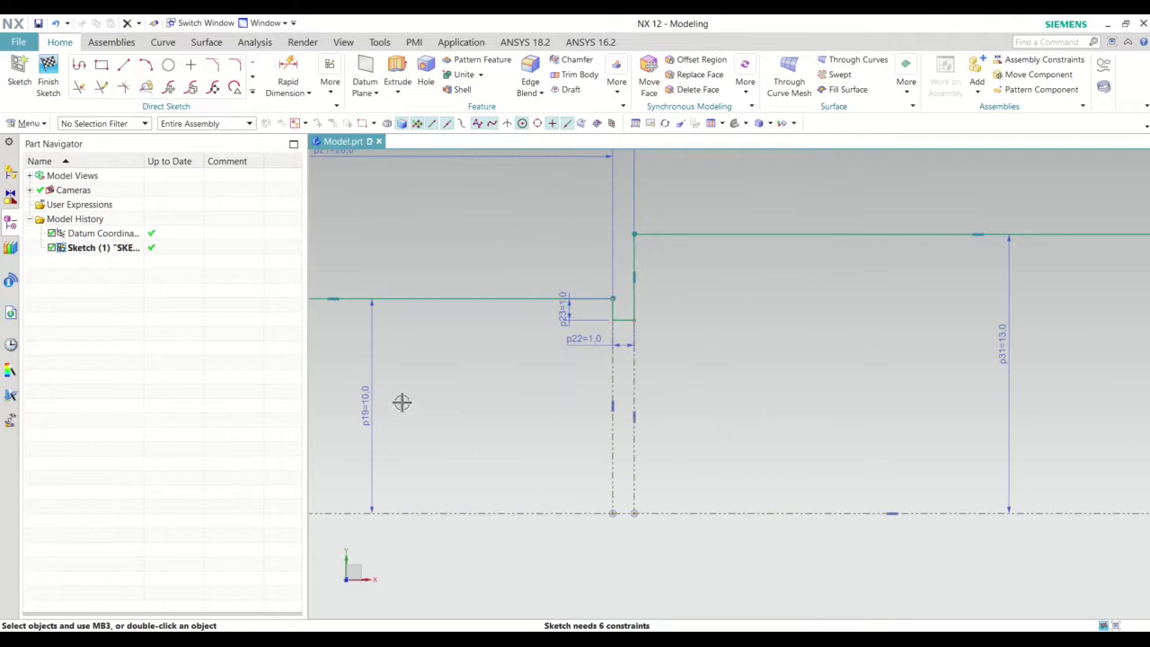
scroll(746, 302, down, 3)
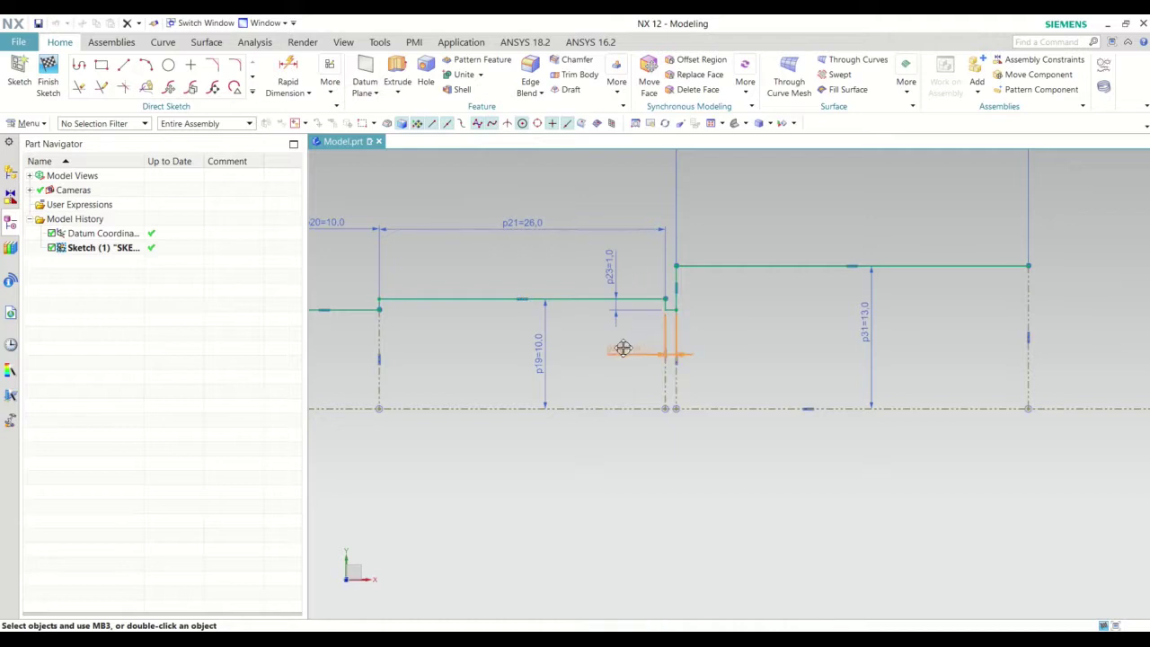
scroll(624, 275, down, 2)
scroll(772, 314, down, 1)
scroll(787, 329, down, 1)
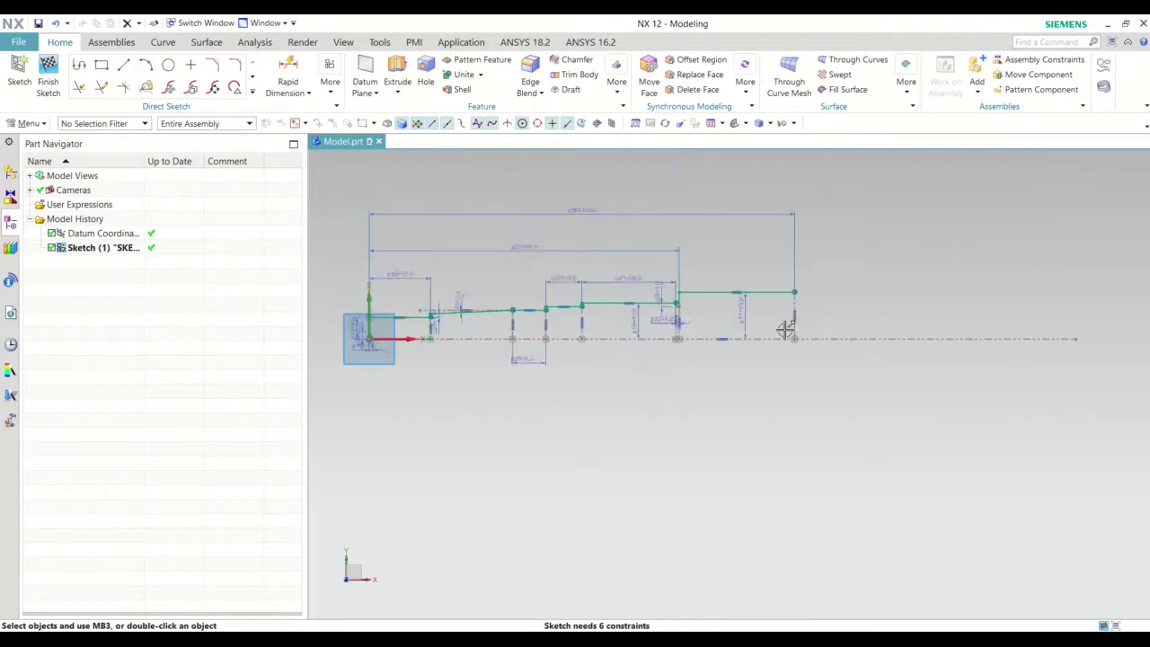
scroll(711, 329, down, 1)
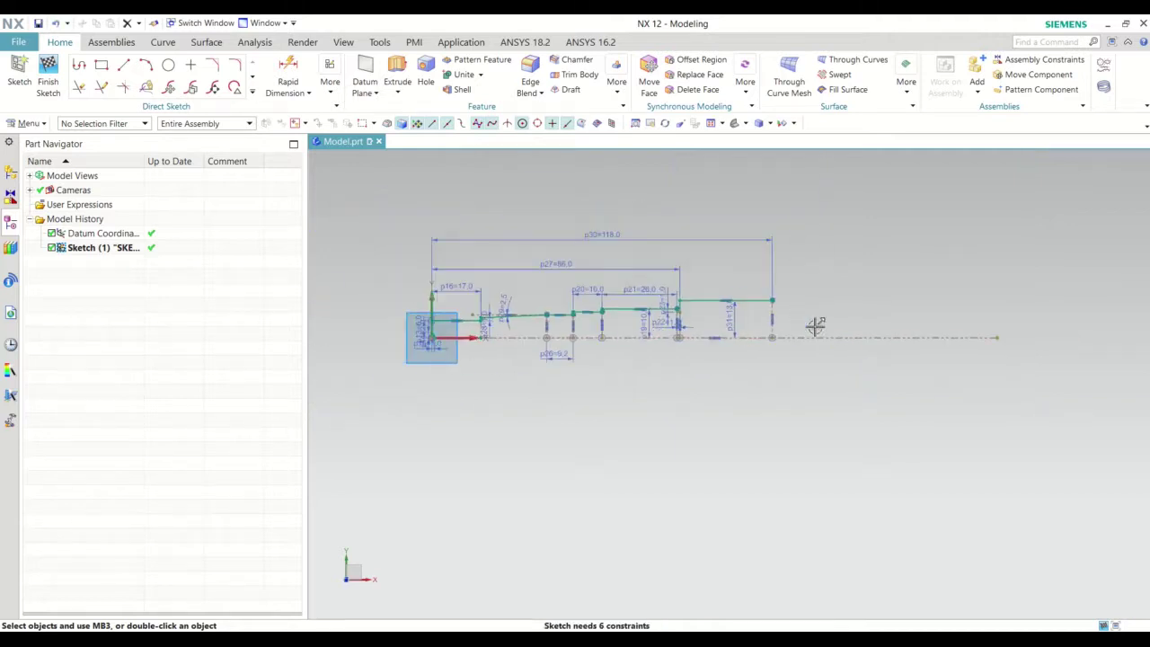
scroll(539, 318, up, 1)
scroll(539, 334, up, 2)
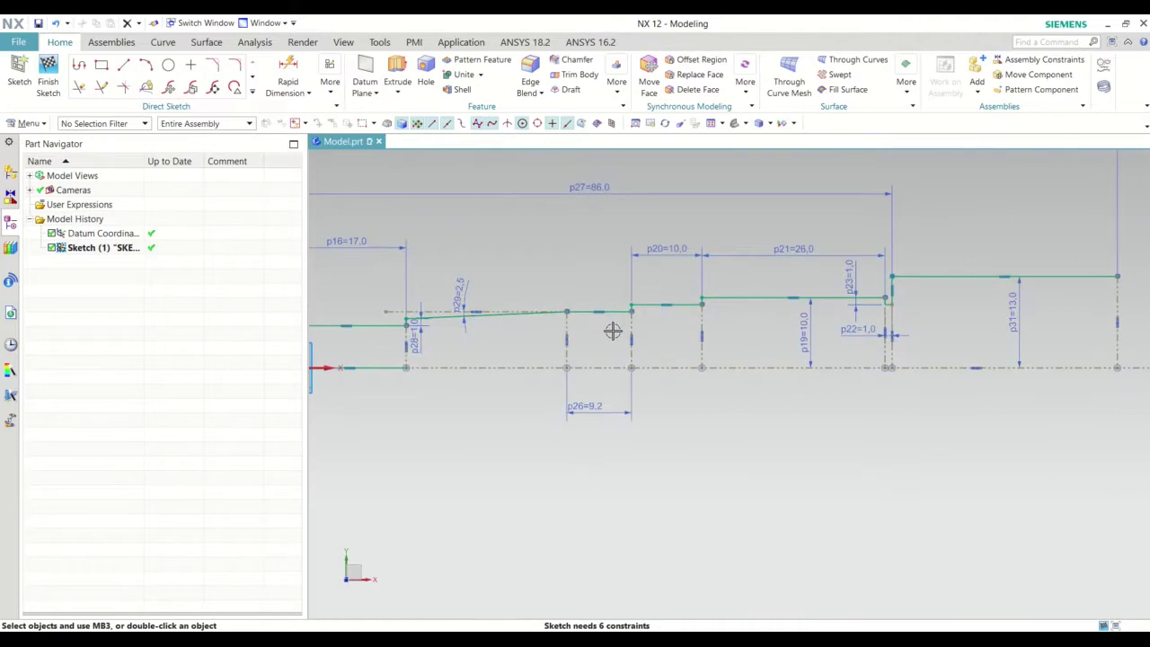
scroll(612, 331, down, 3)
scroll(719, 329, down, 1)
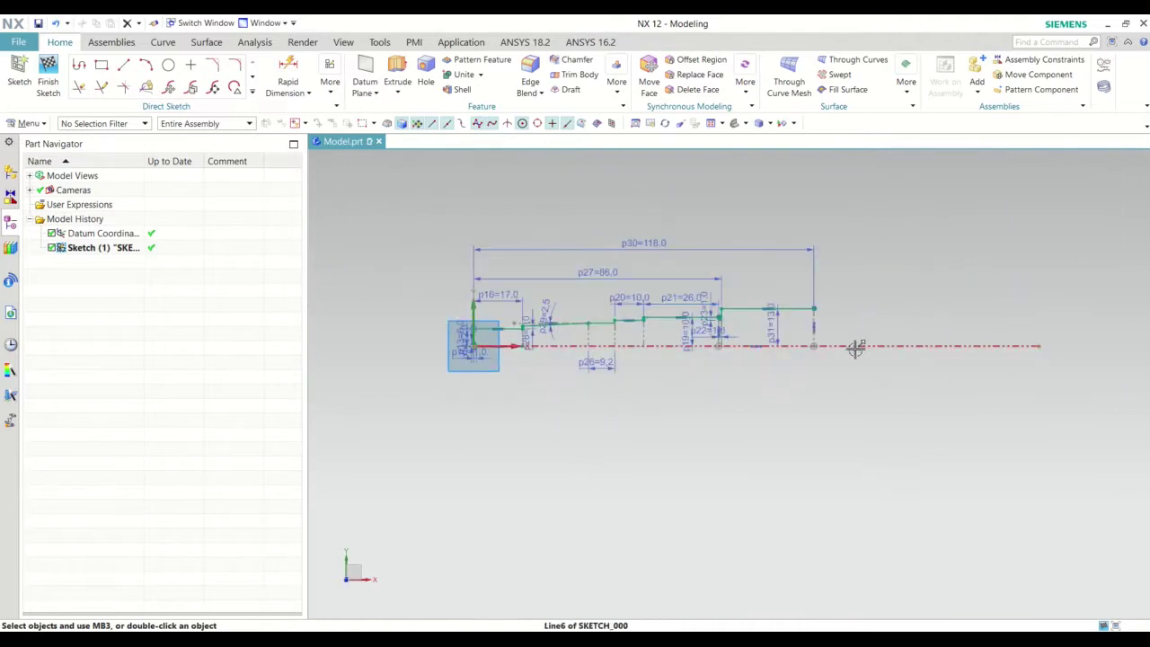
mouse_move(856, 349)
shift+middle_down()
mouse_move(800, 363)
mouse_move(724, 331)
shift+middle_up()
scroll(728, 331, up, 2)
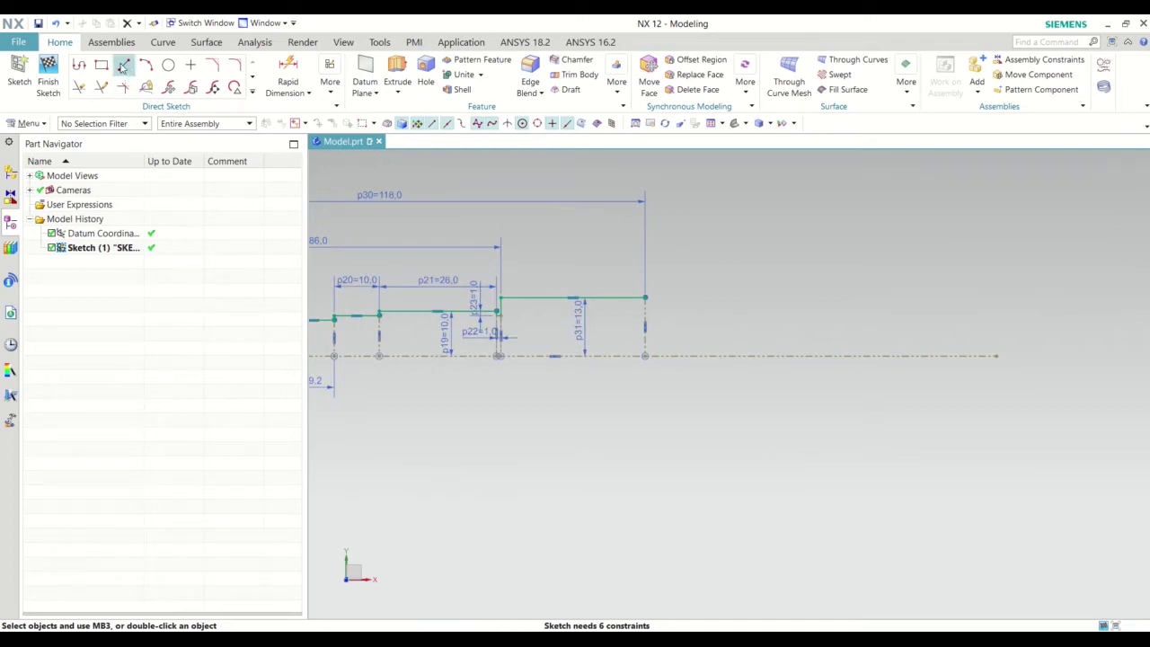
Draw a short vertical rise from the profile's right-end corner.
click(124, 67)
click(645, 297)
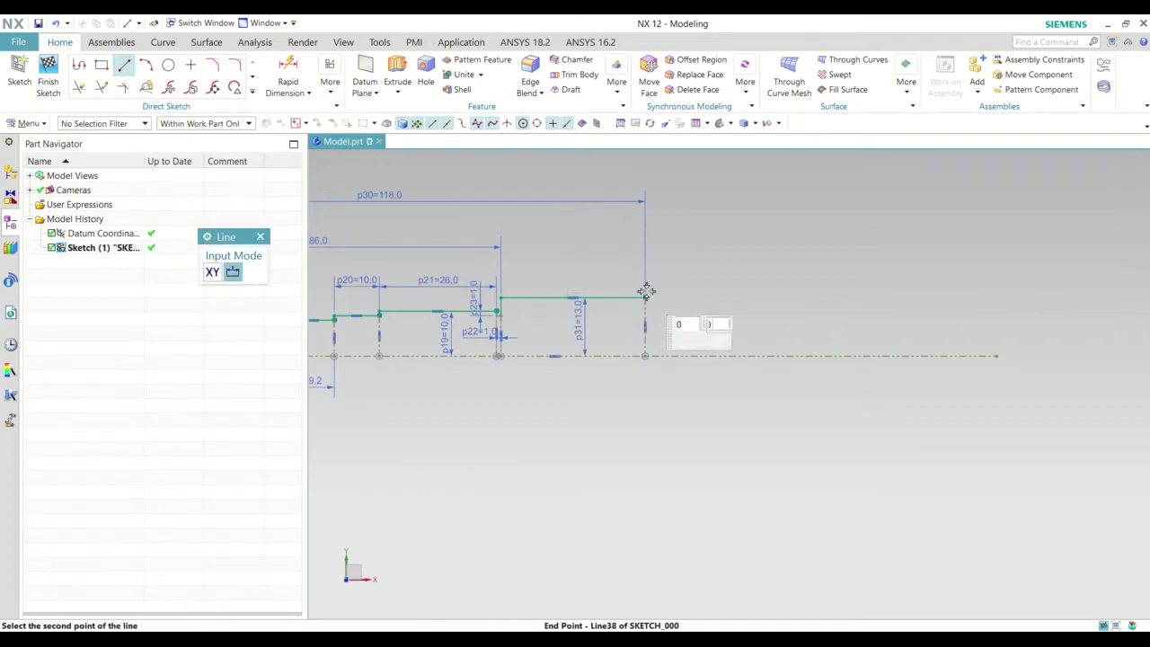
scroll(660, 386, up, 1)
scroll(710, 431, up, 1)
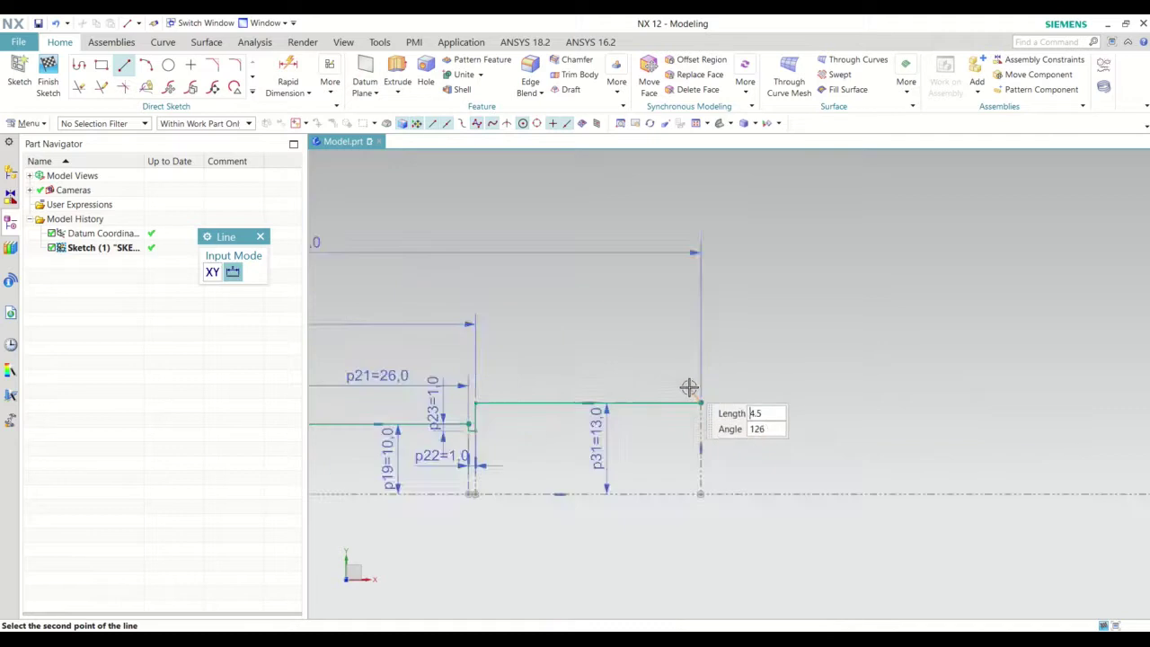
scroll(692, 382, up, 2)
click(716, 337)
Add a horizontal top edge to the right and an end line crossing the centre axis.
scroll(716, 337, down, 3)
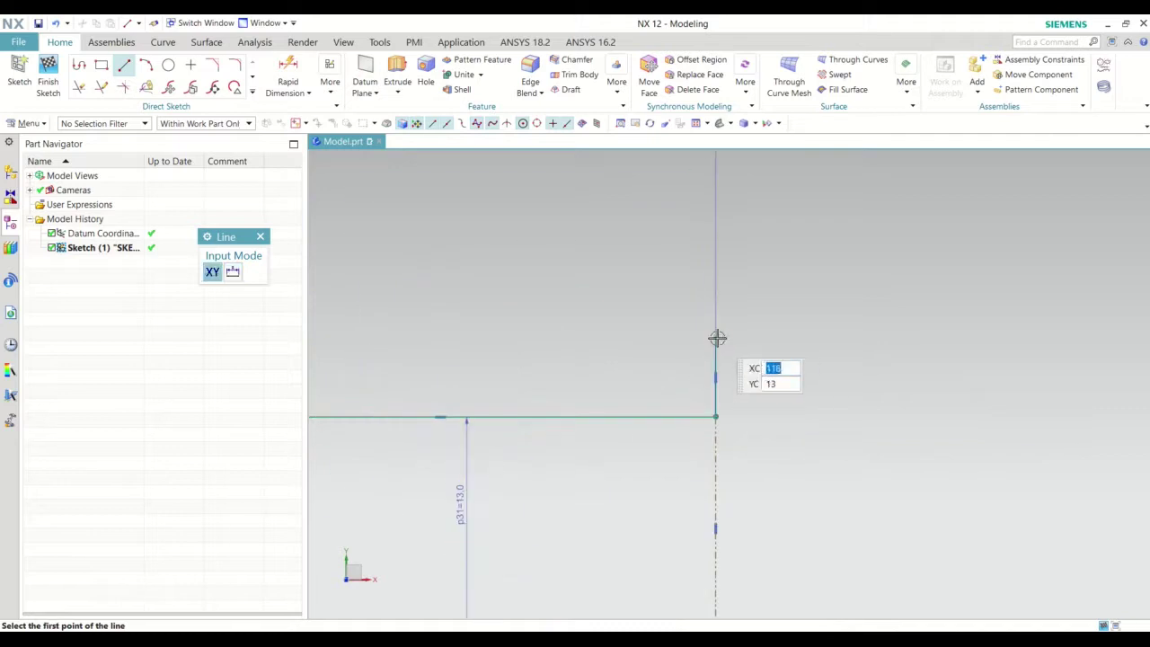
click(717, 337)
scroll(629, 337, down, 2)
scroll(553, 335, down, 2)
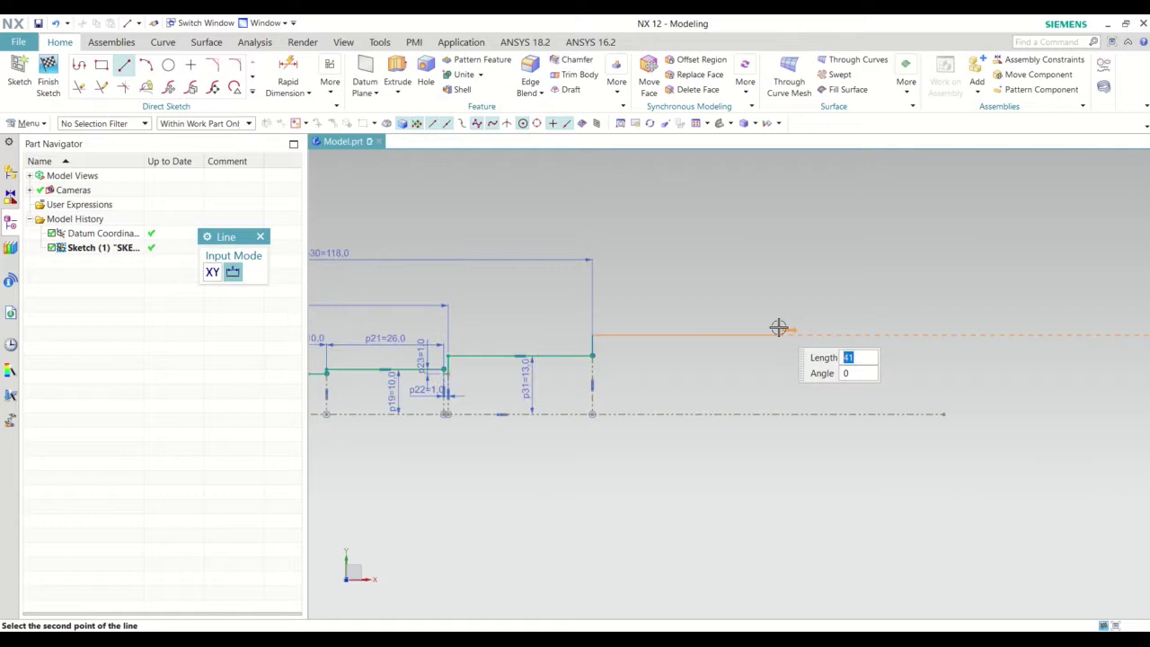
click(781, 332)
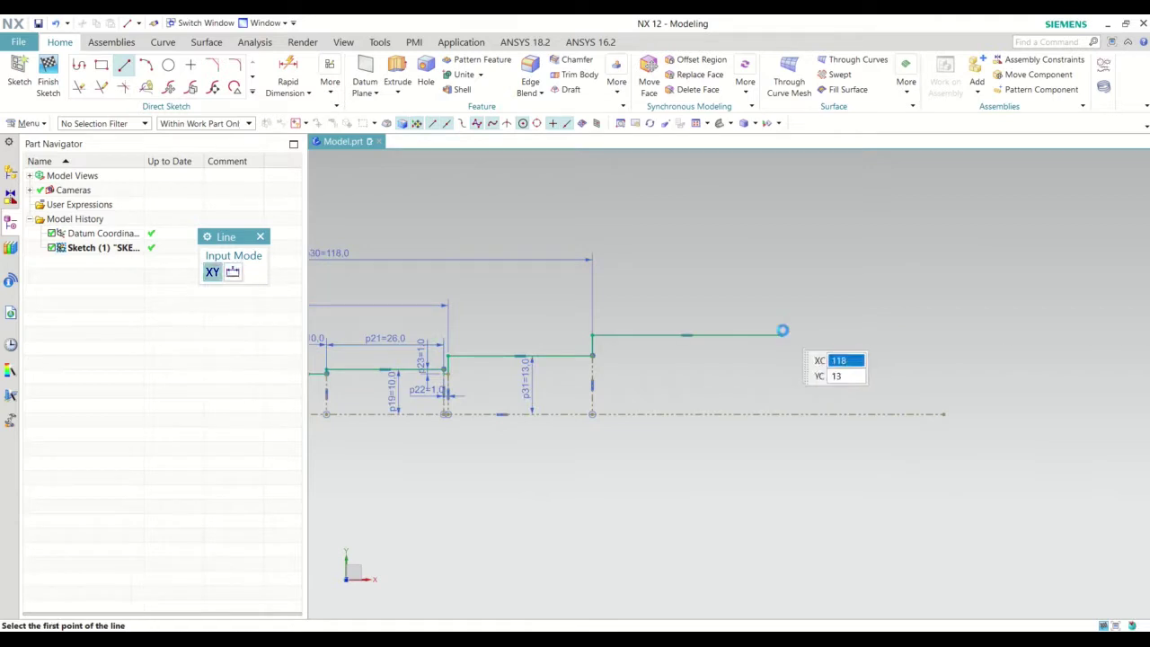
click(783, 465)
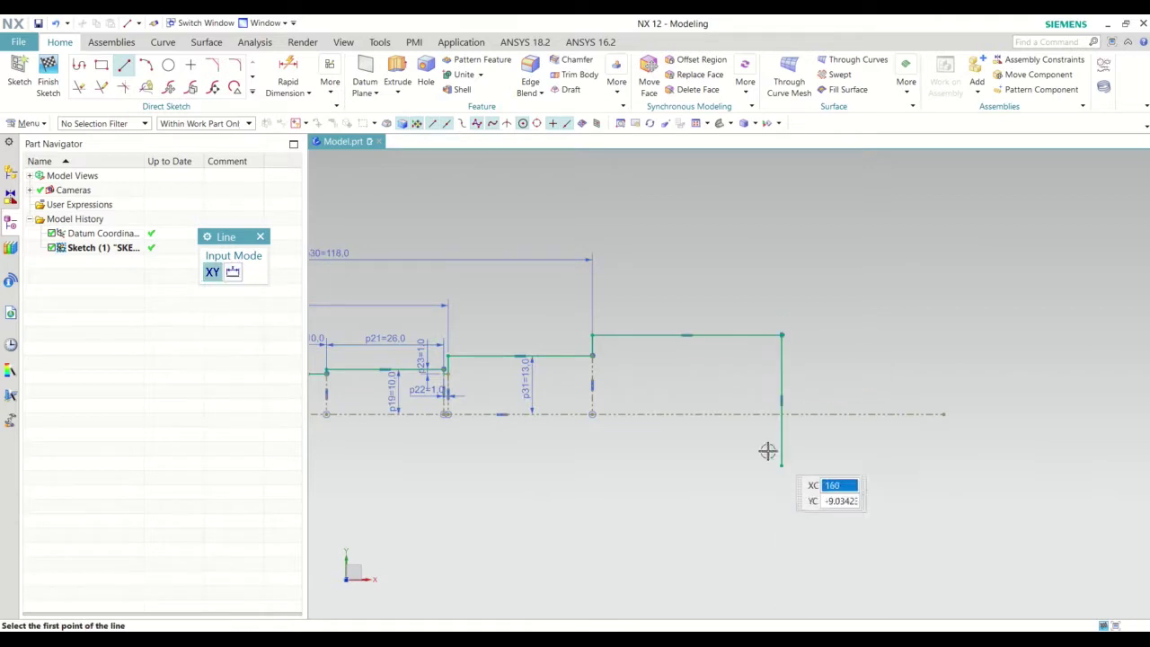
click(101, 88)
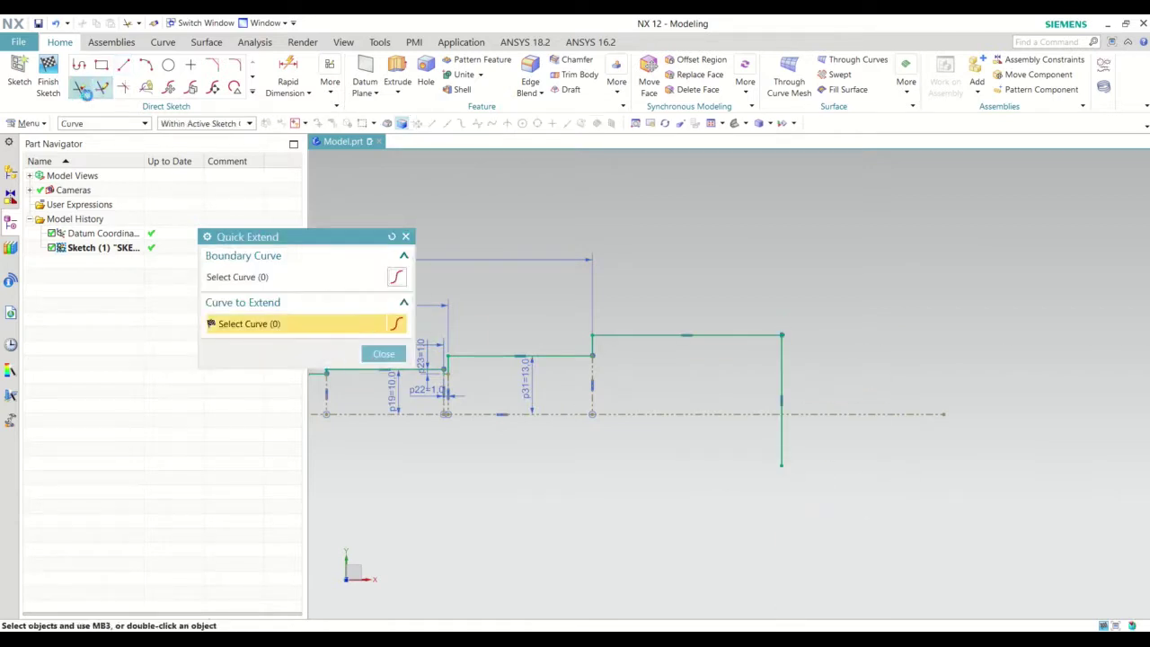
Trim the right-end line below the centre axis and convert it to a reference line.
click(80, 88)
click(785, 464)
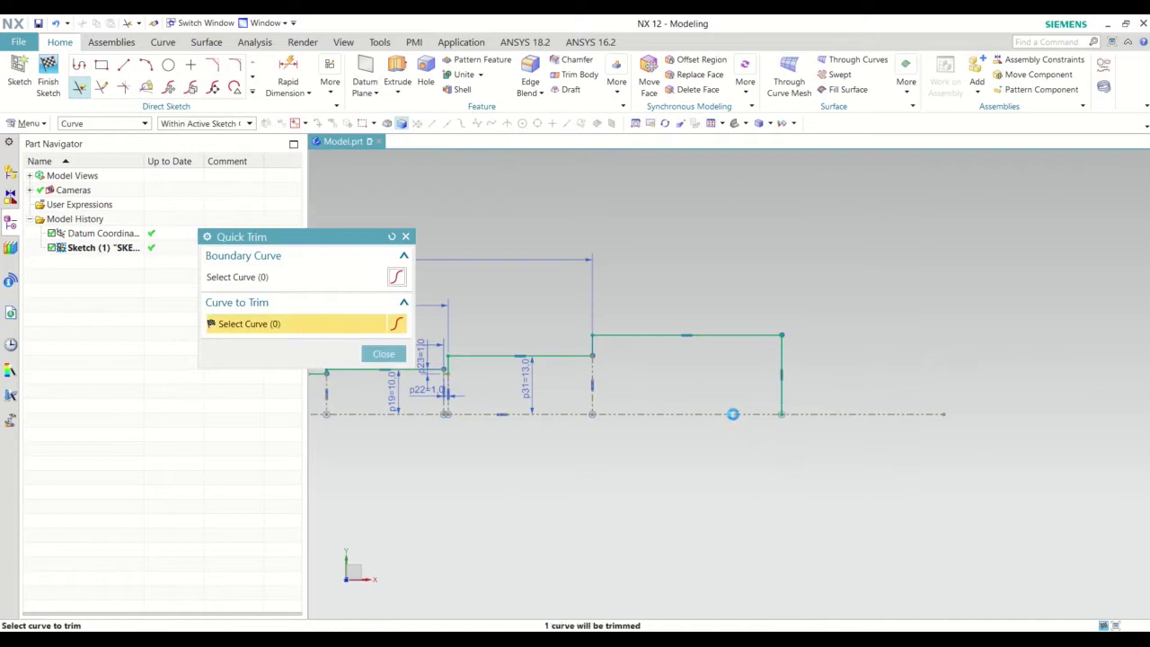
key(Escape)
right_click(779, 354)
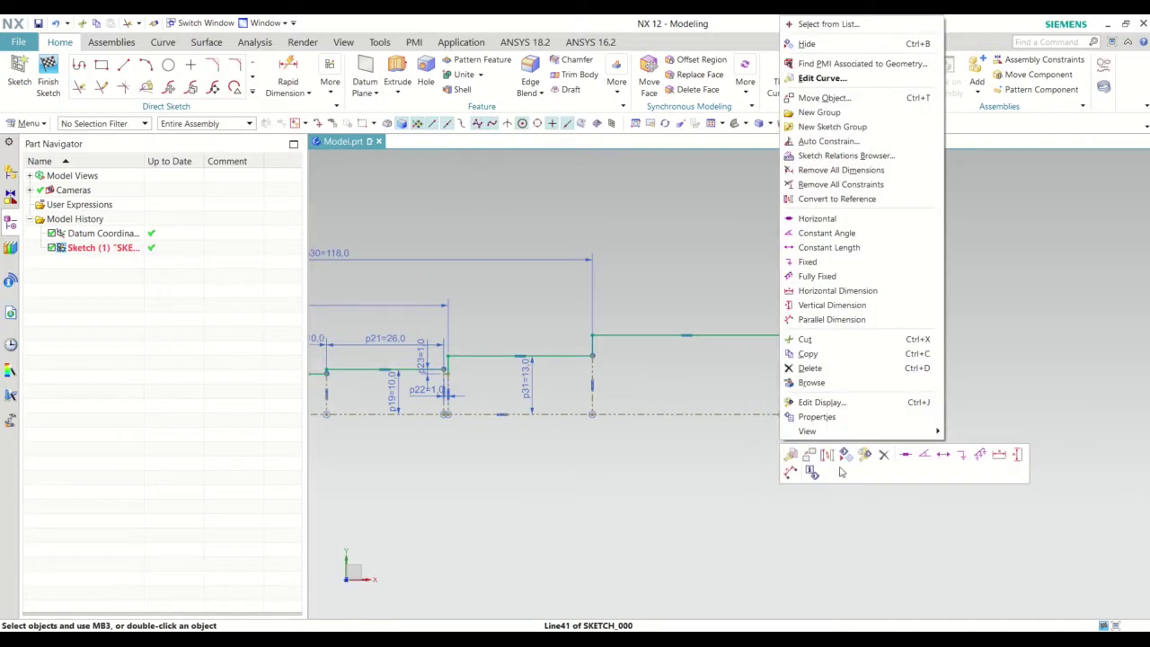
click(831, 458)
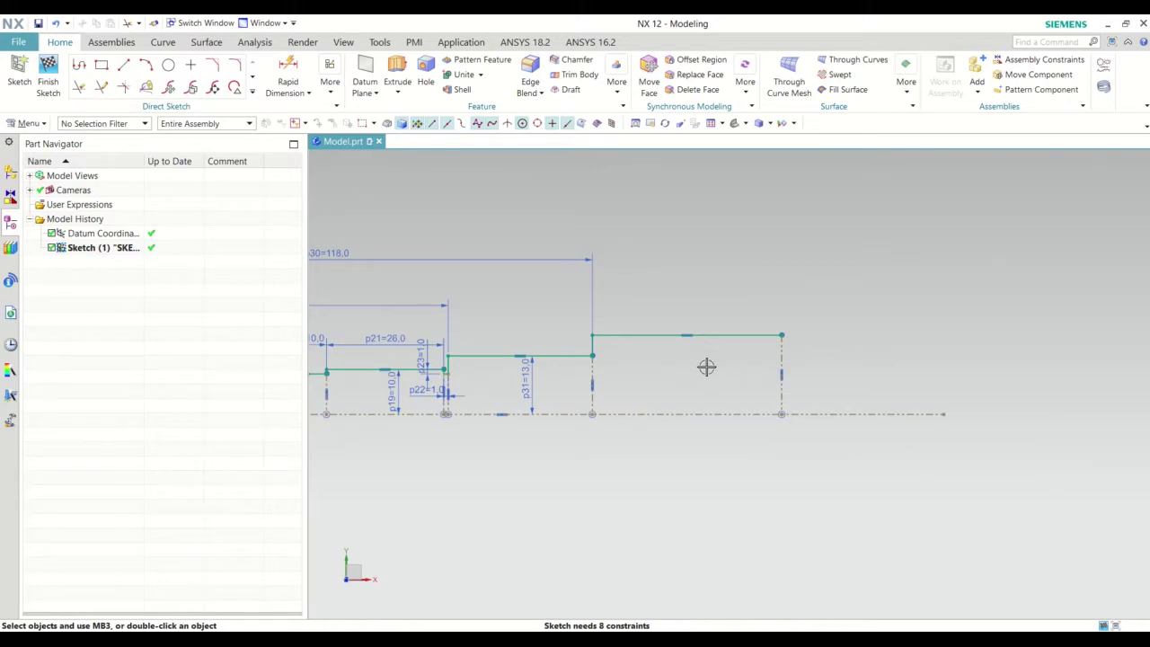
Dimension the last step's top line to the centre line as 23.
click(287, 93)
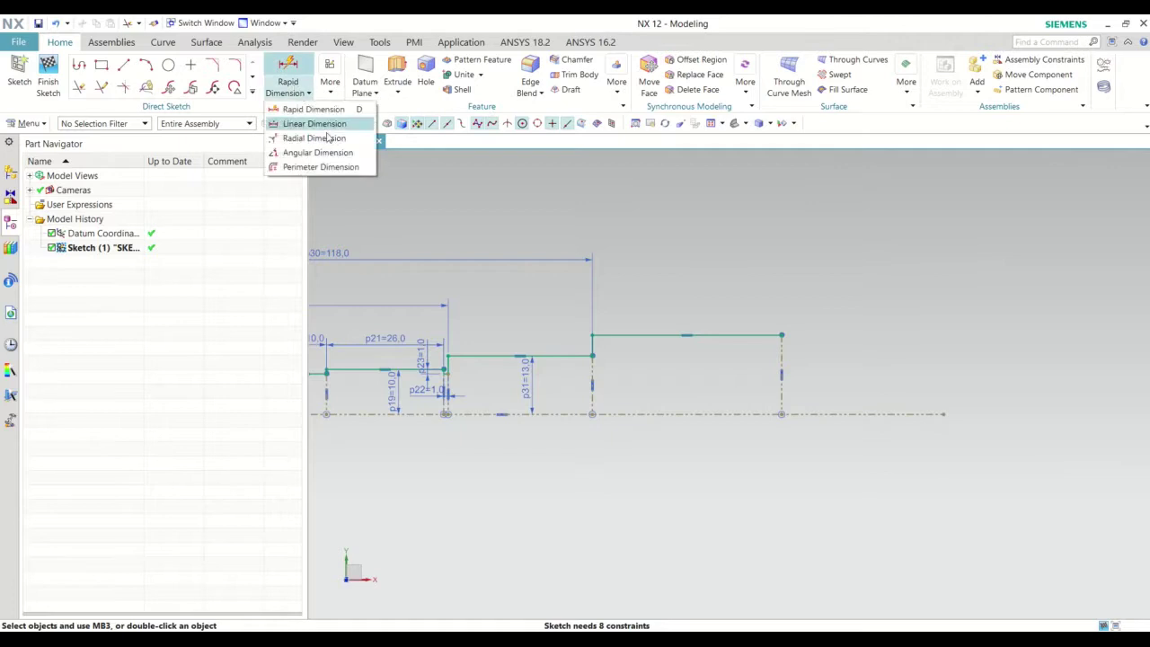
click(305, 108)
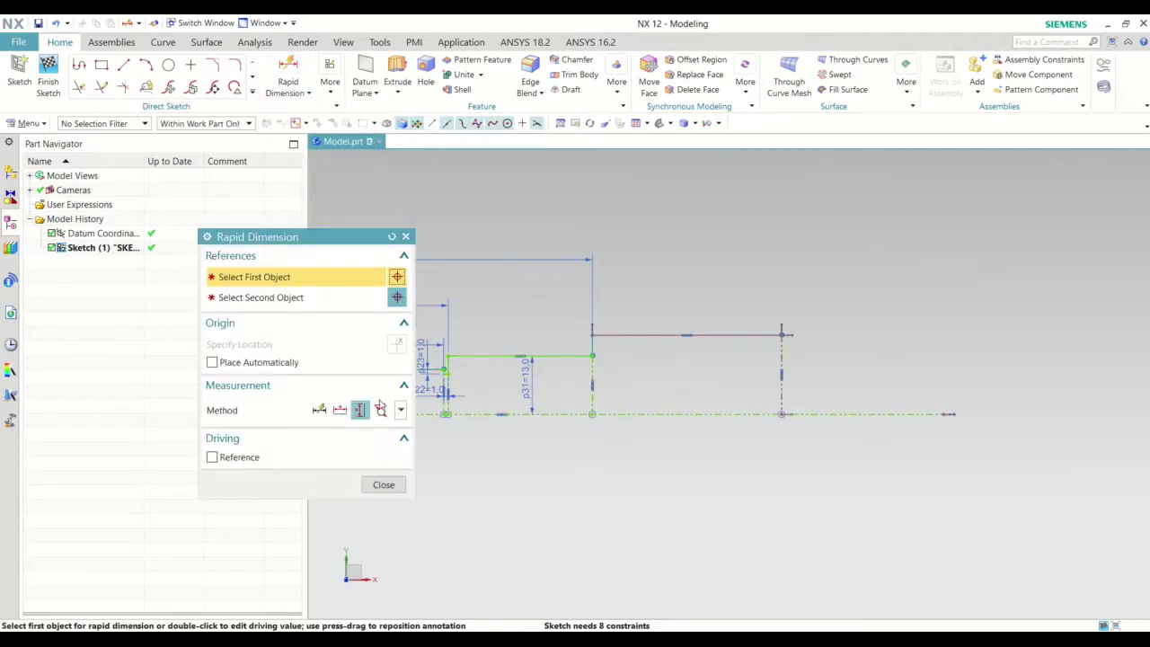
click(717, 336)
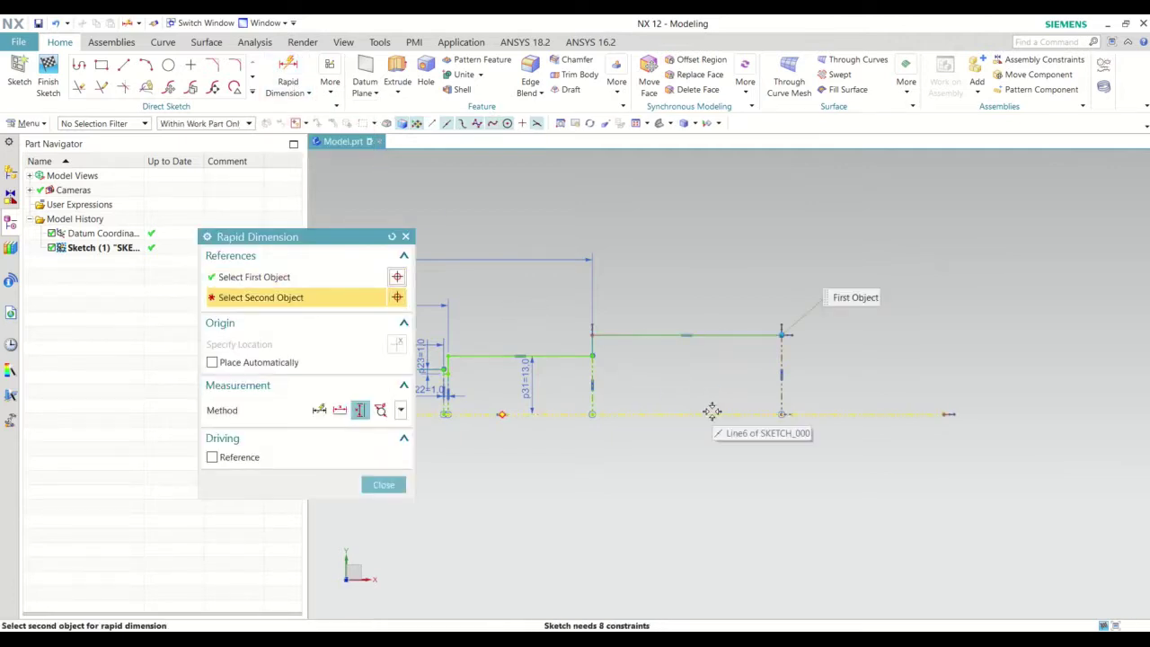
click(710, 413)
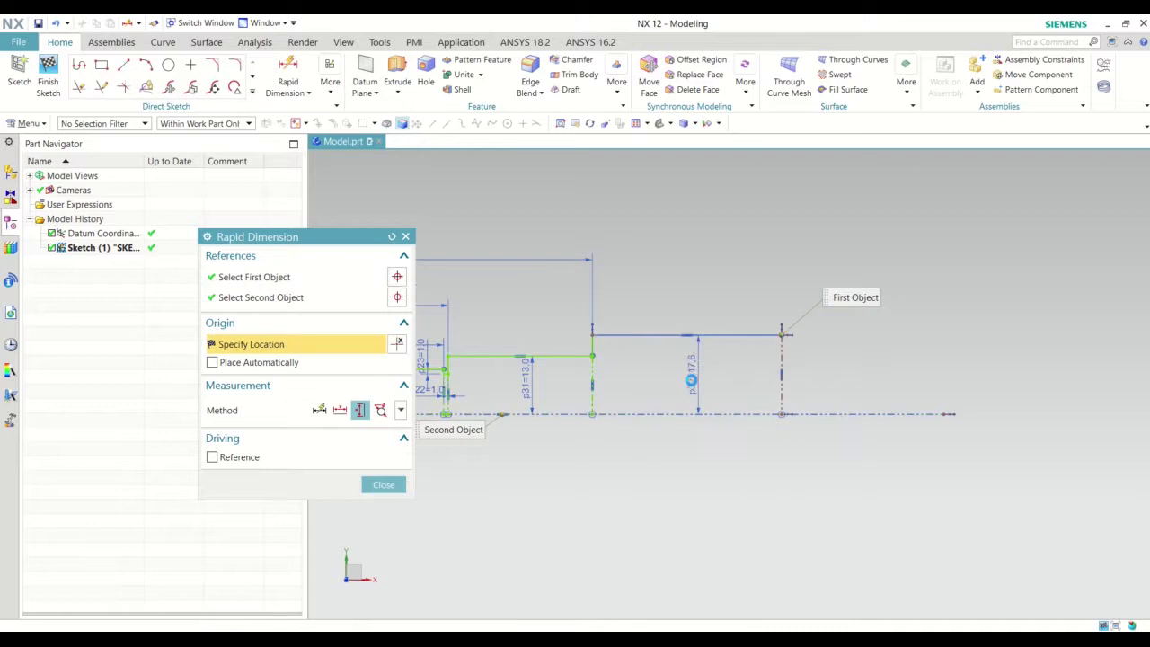
click(691, 381)
text(23)
key(Return)
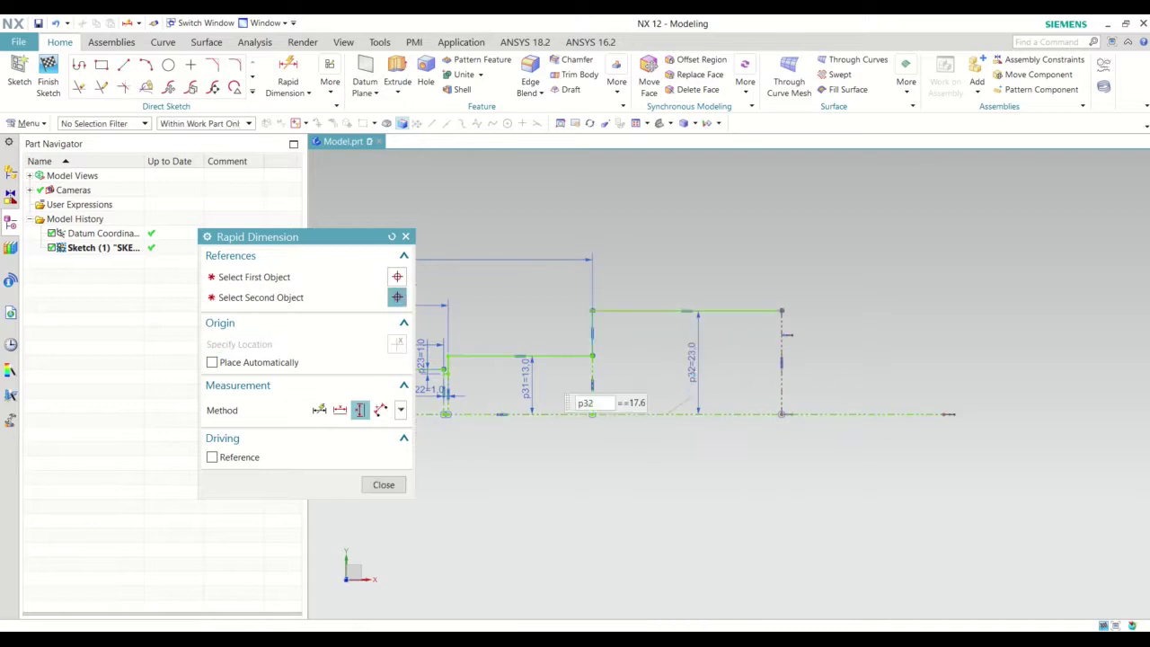
key(Escape)
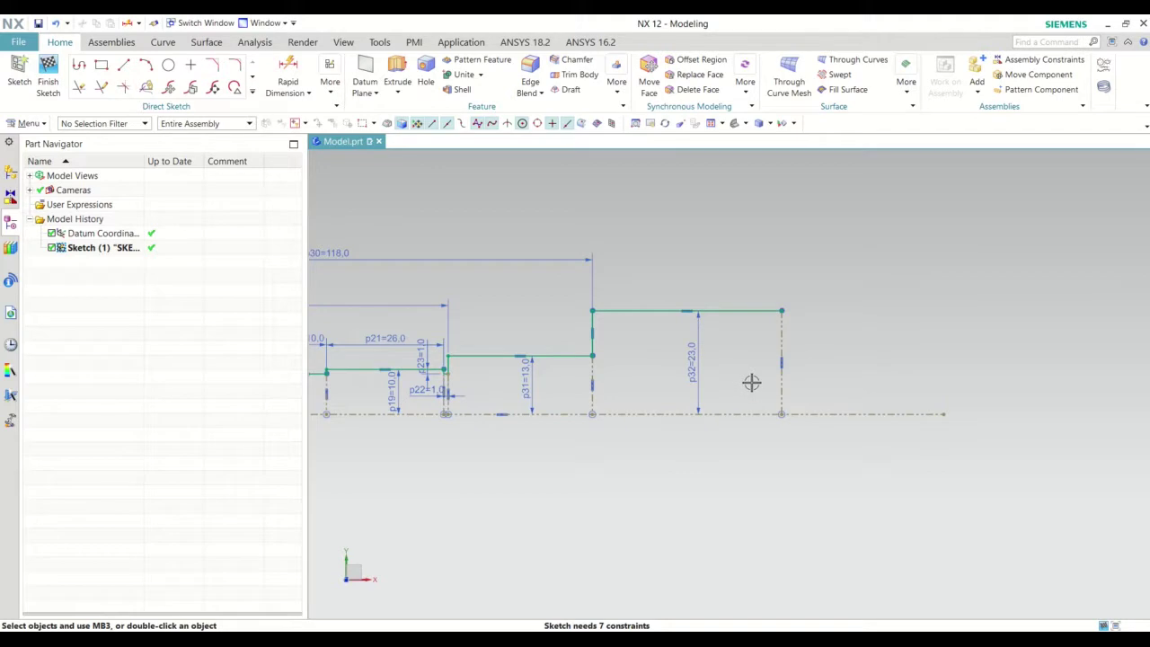
Dimension the last step's top-line length as 100.
click(288, 72)
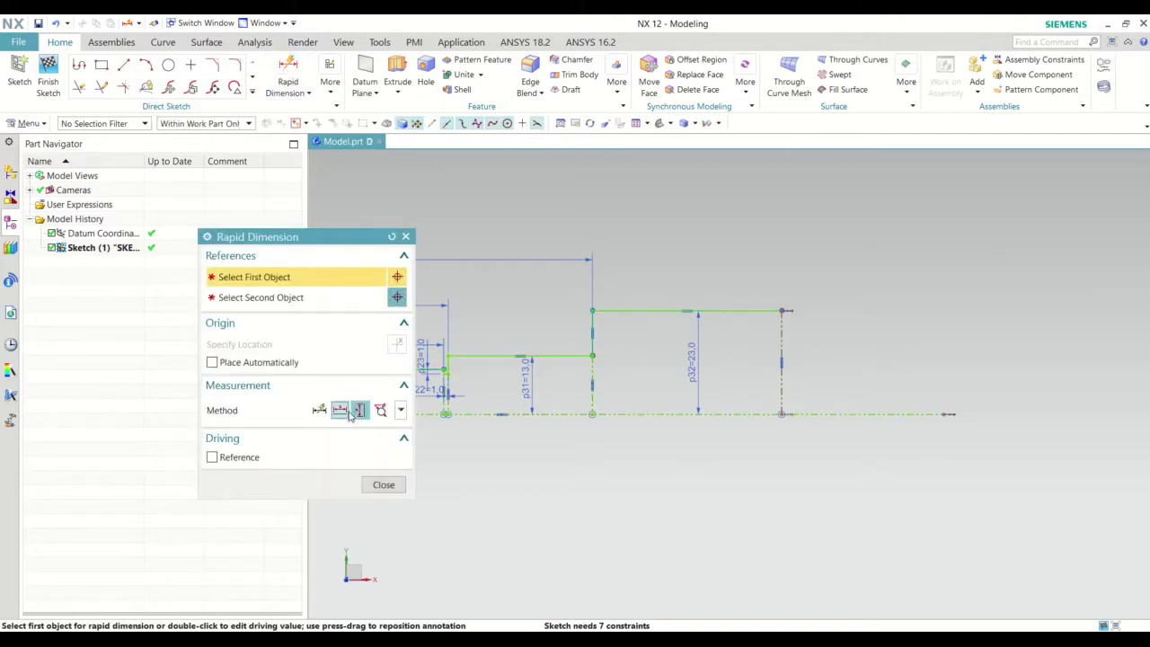
click(737, 311)
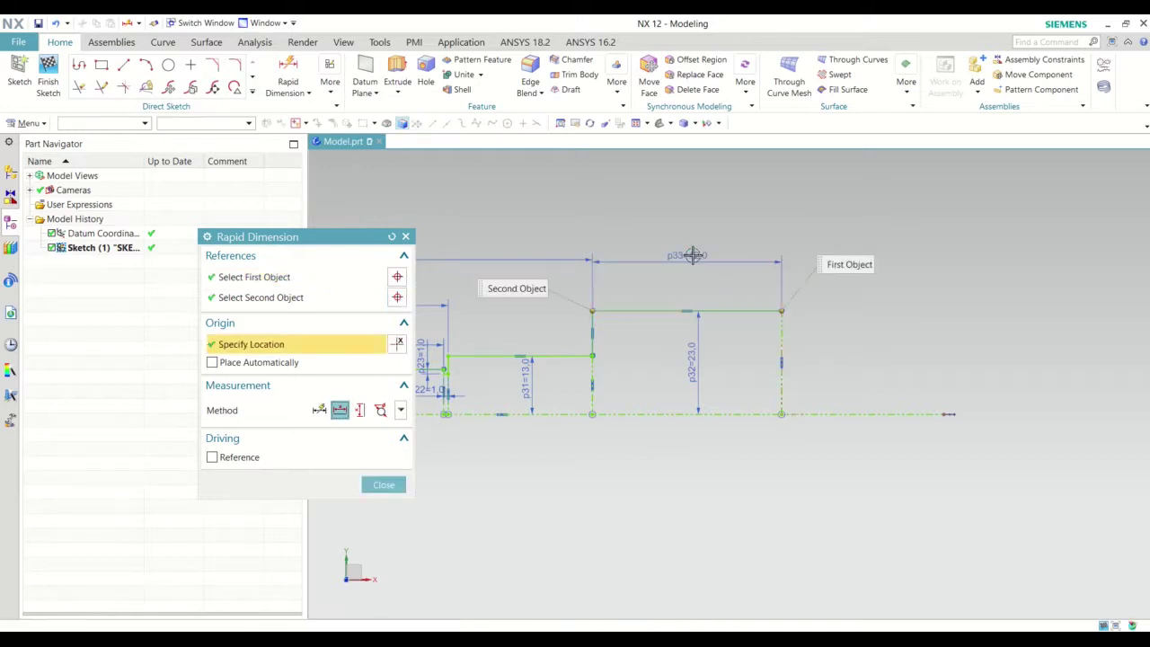
click(692, 256)
key(Return)
double_click(692, 255)
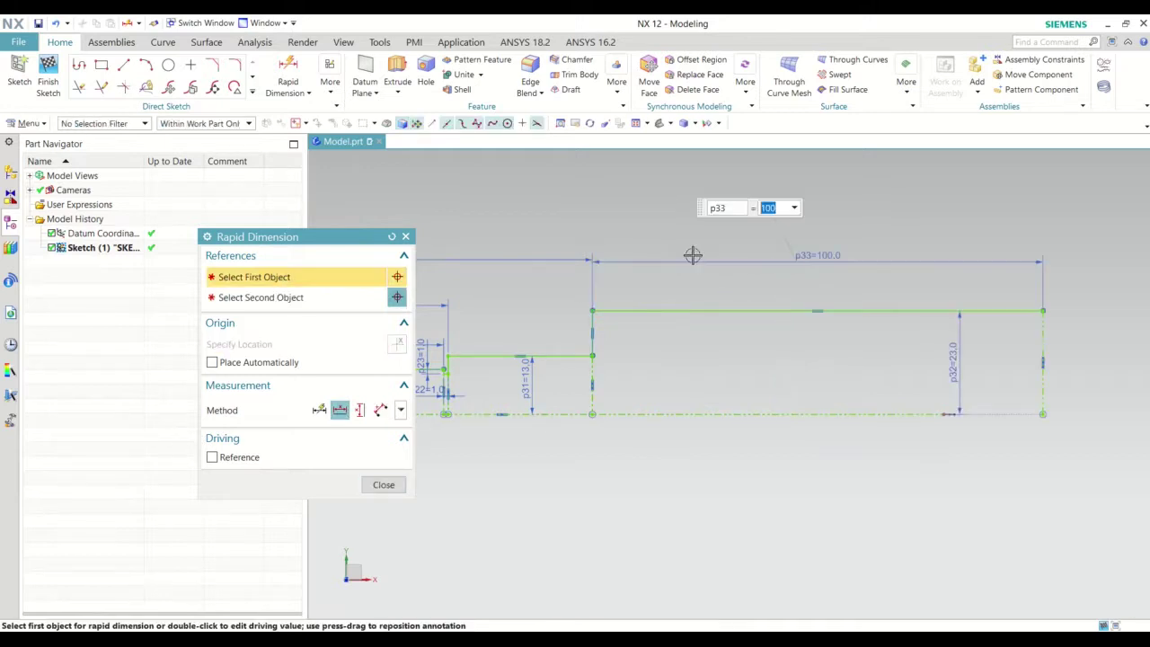
key(Escape)
Draw a vertical helper line right of the profile, crossing the centre line.
scroll(590, 321, down, 2)
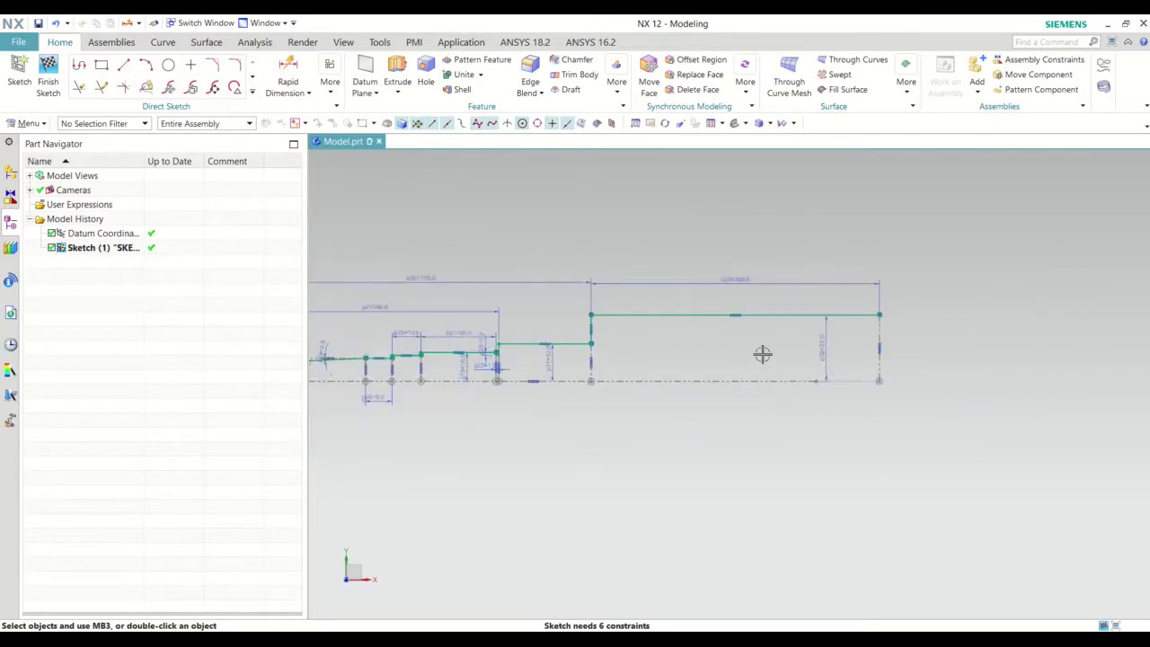
drag(825, 342, 764, 344)
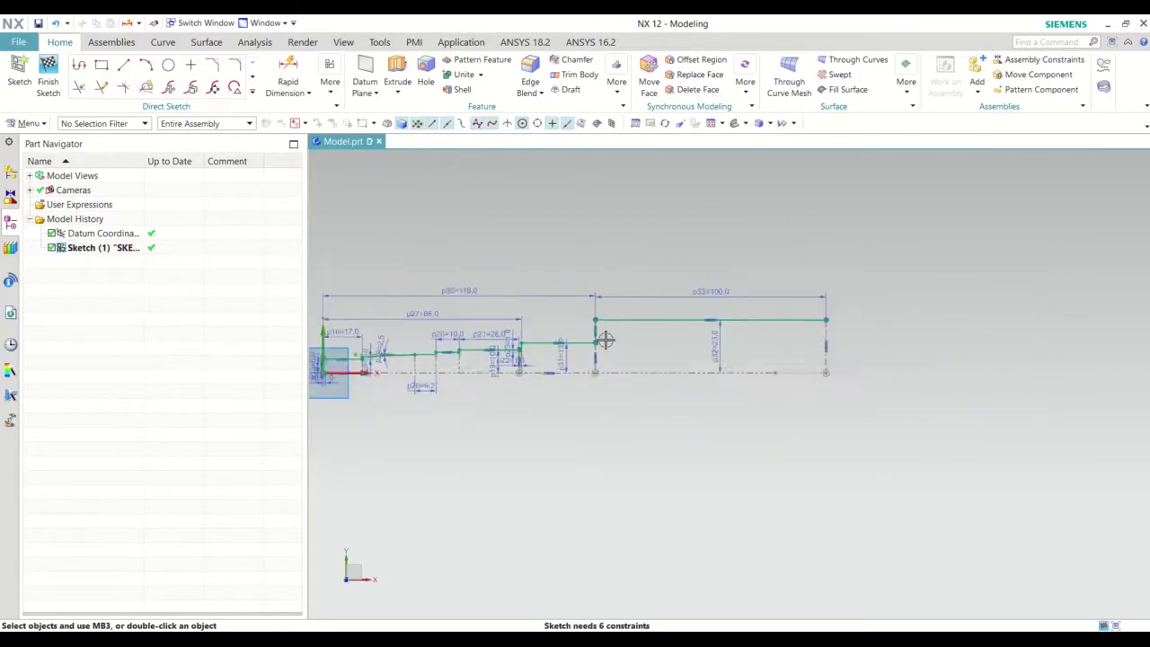
scroll(798, 390, down, 2)
scroll(803, 365, up, 3)
scroll(808, 375, up, 2)
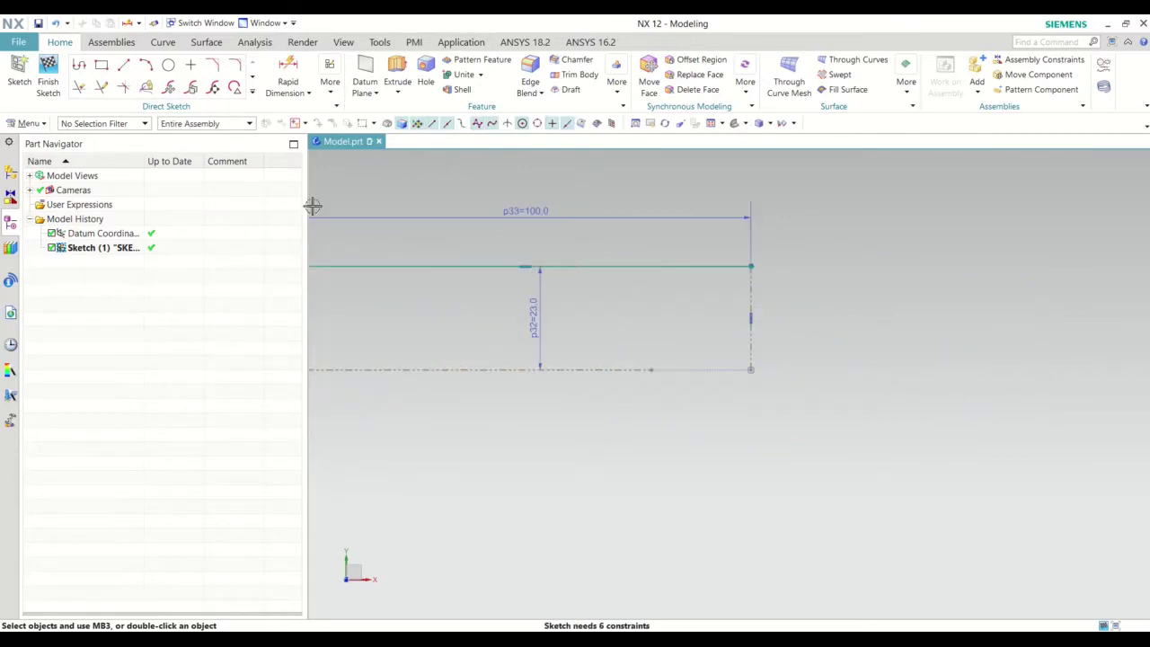
click(124, 68)
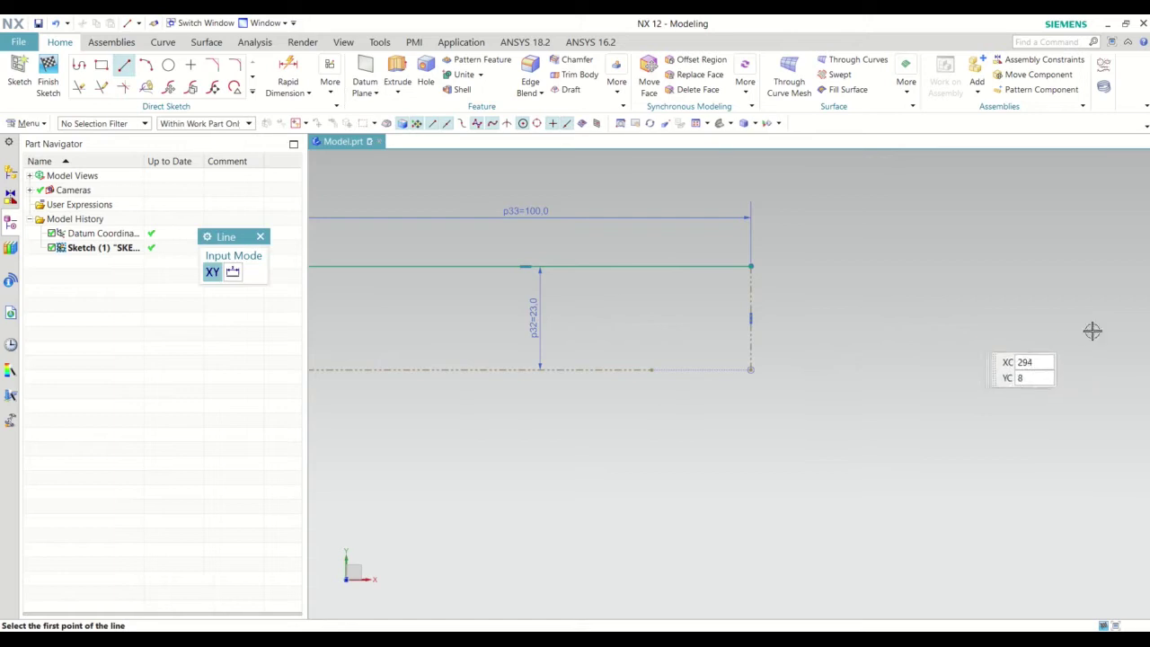
click(1093, 333)
click(1092, 455)
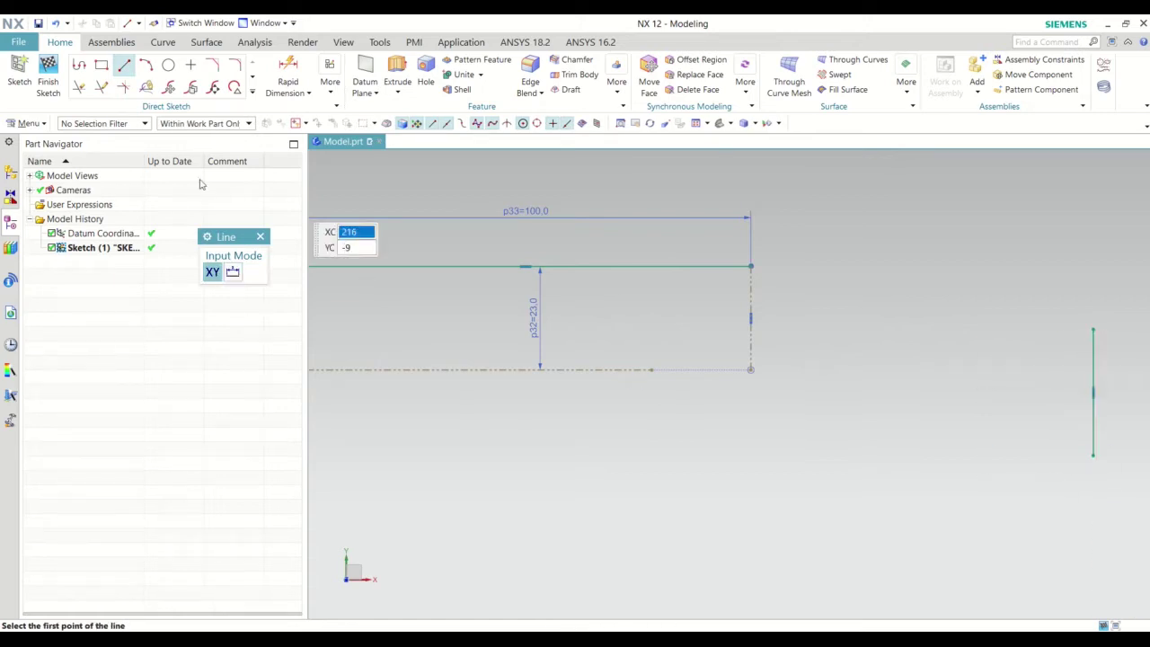
Extend the centre line to the helper line, then trim the helper line away.
click(103, 85)
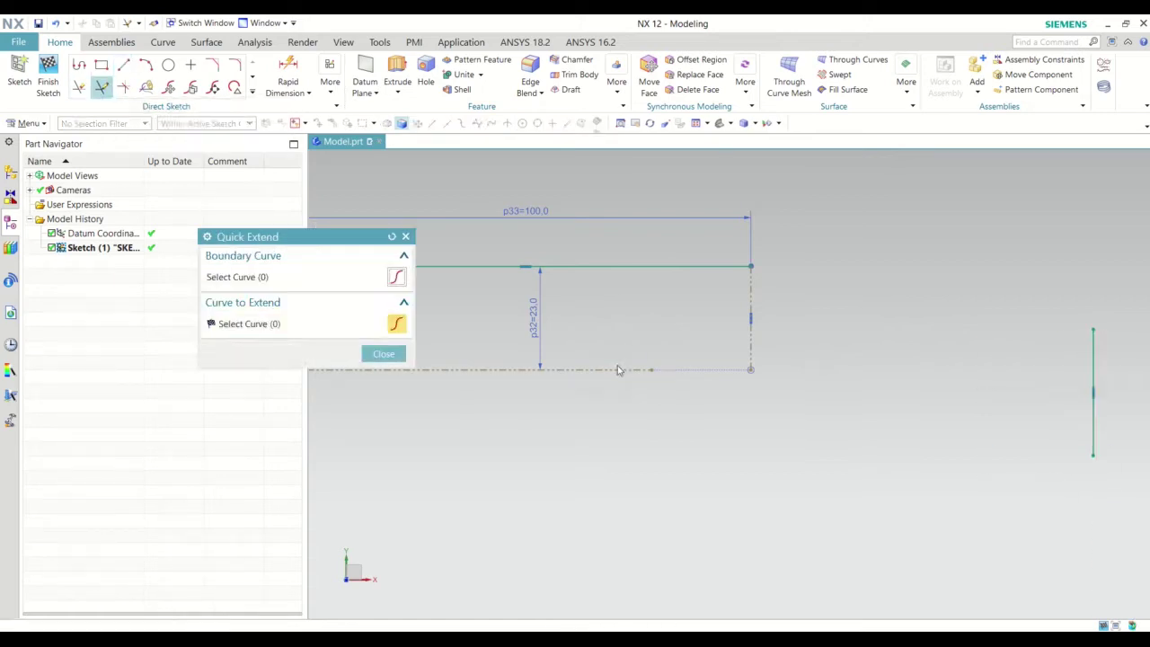
click(619, 368)
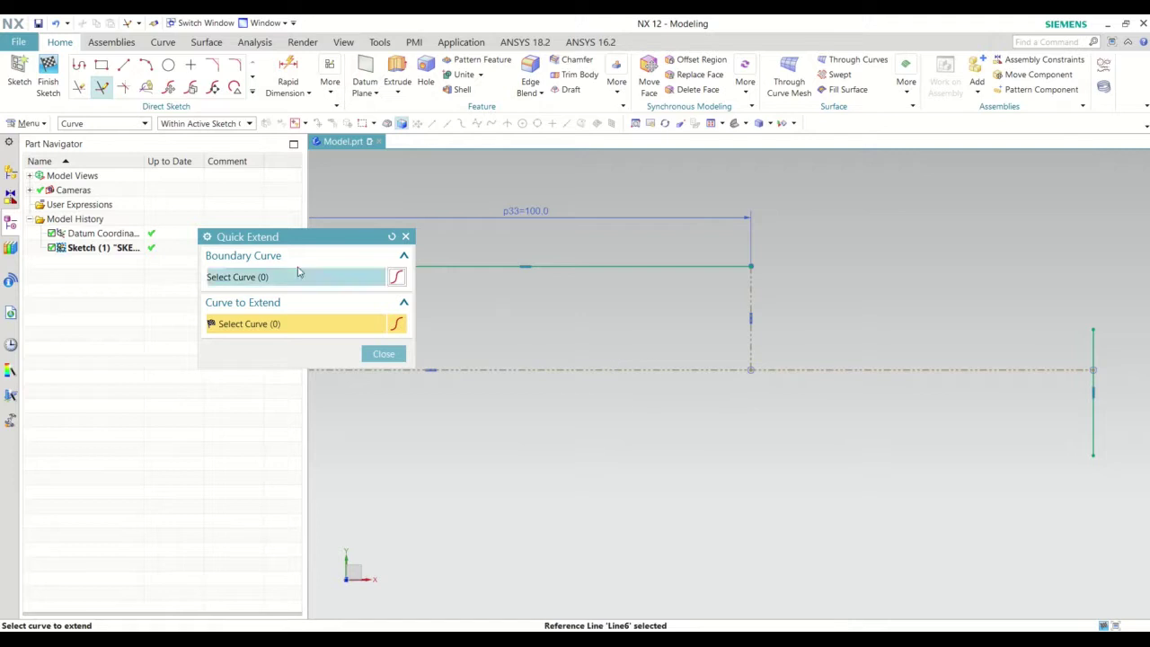
click(80, 87)
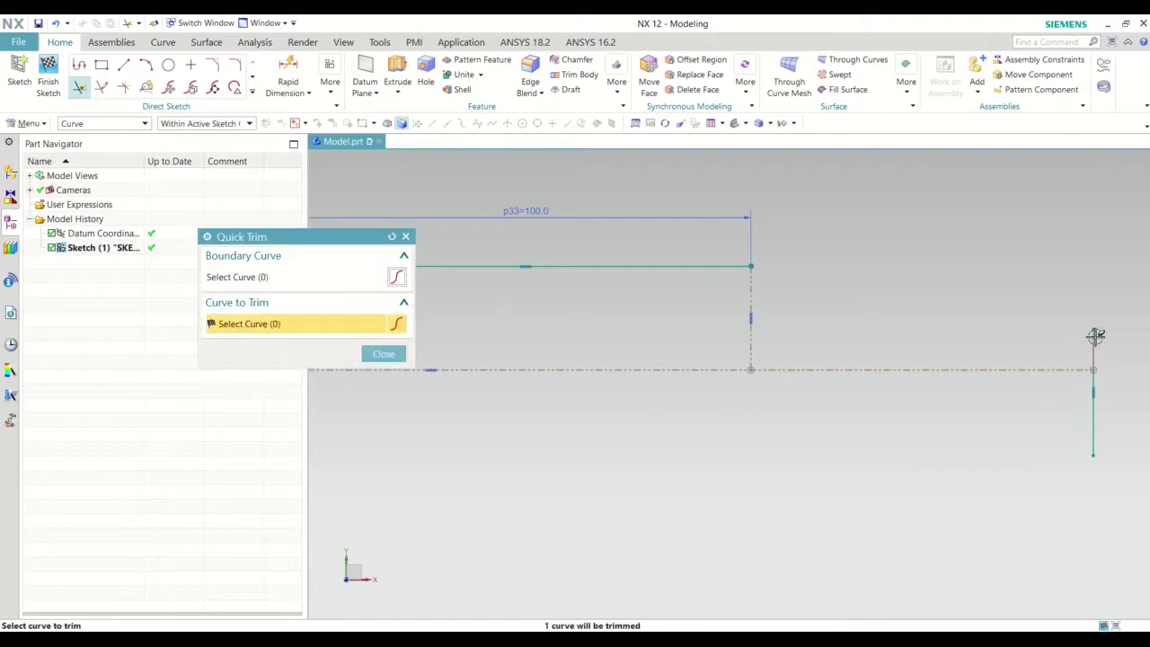
click(1093, 342)
click(1094, 411)
middle_click(858, 400)
scroll(785, 436, down, 3)
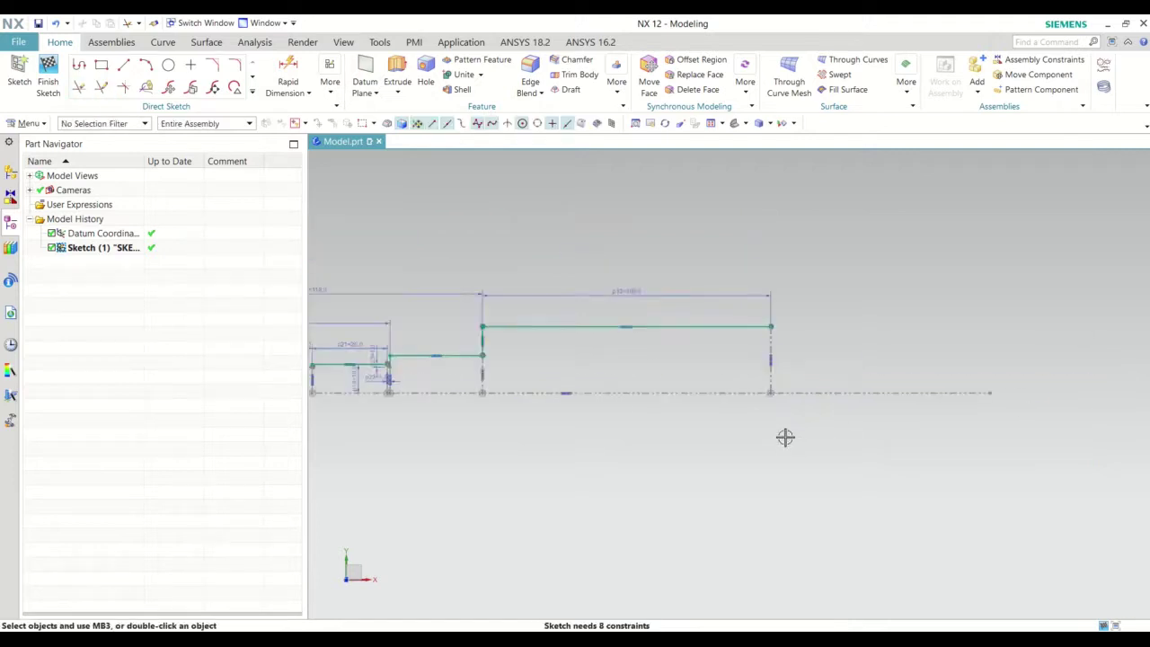
scroll(800, 396, down, 2)
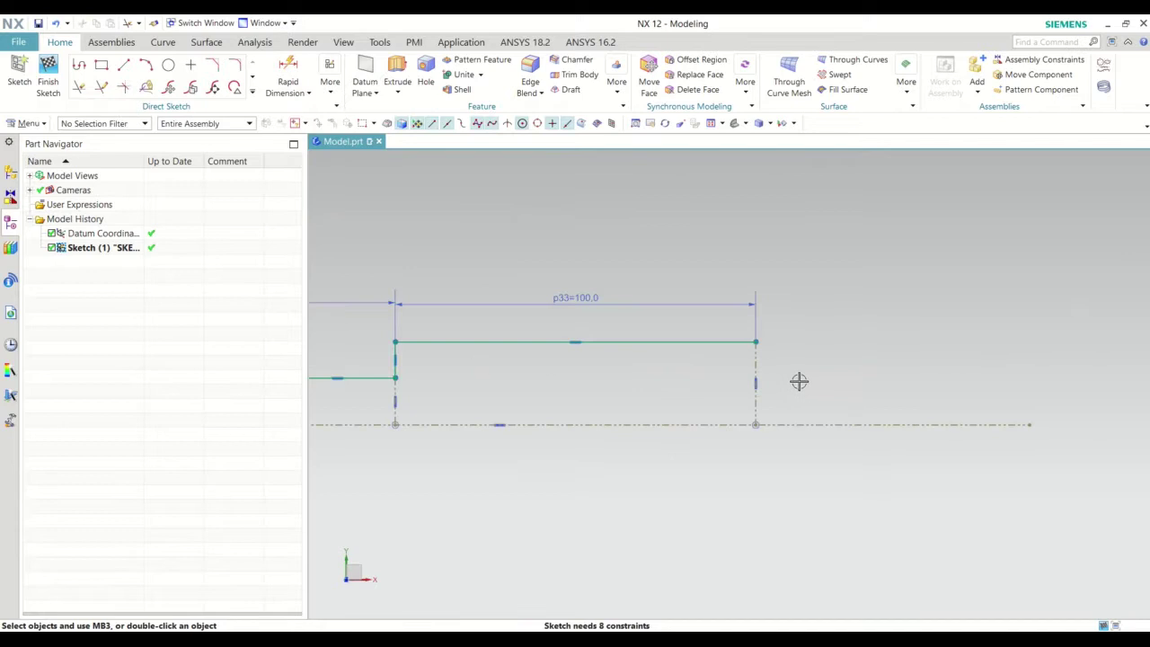
scroll(799, 381, down, 1)
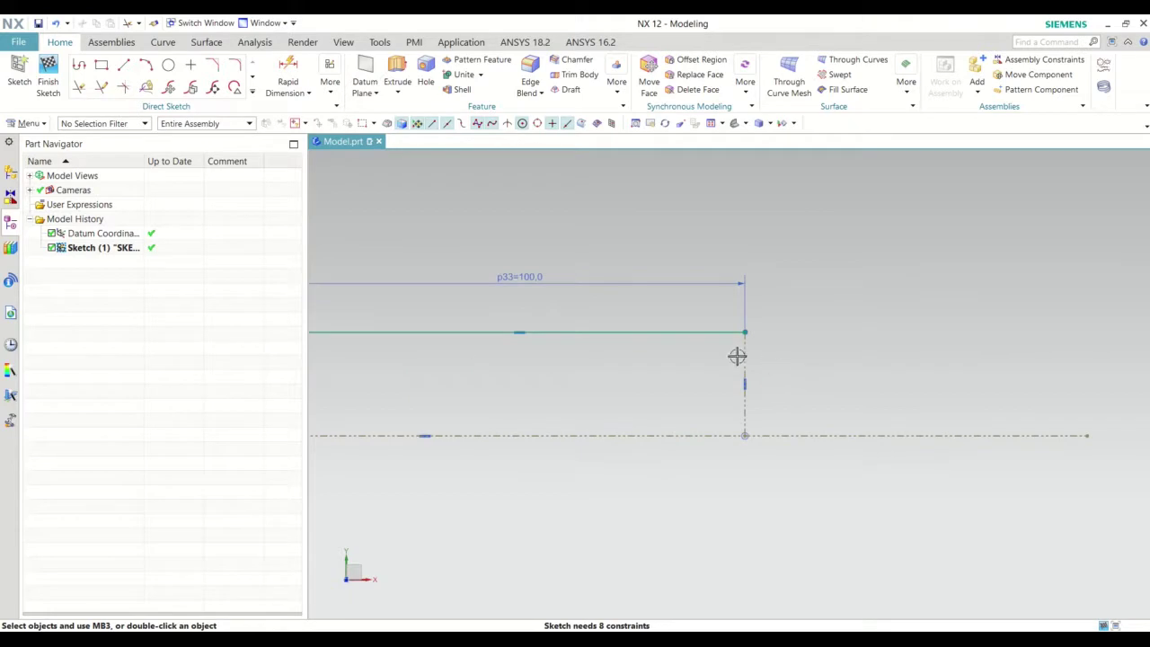
Draw the step's end face down and the horizontal tops of the next smaller steps.
click(126, 67)
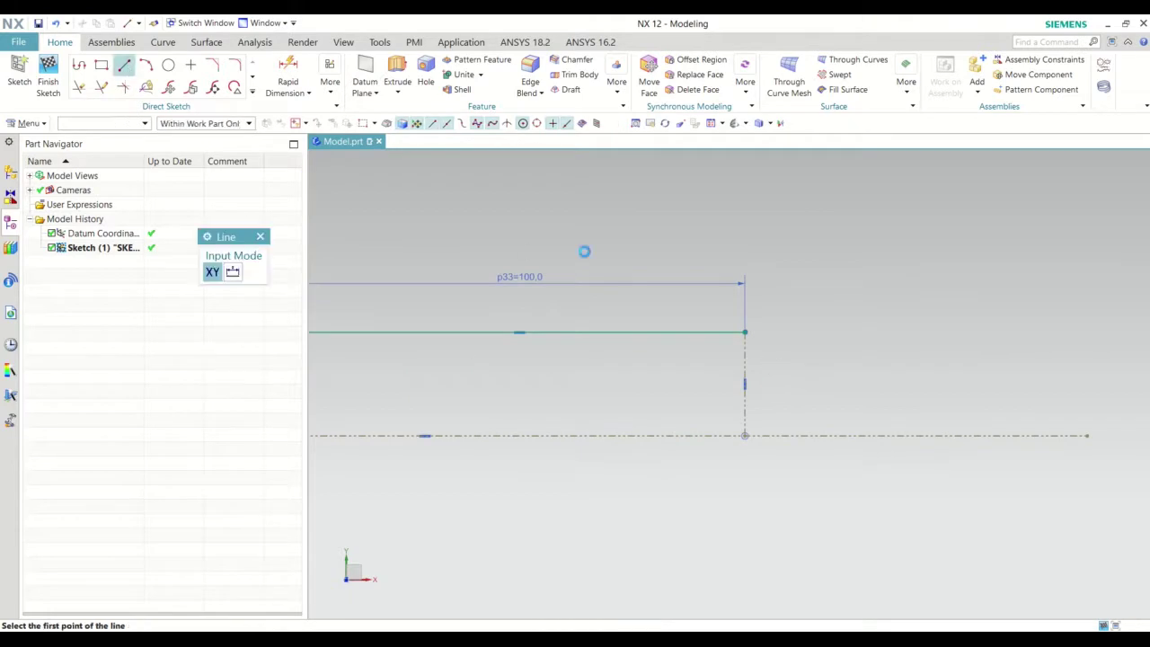
click(747, 332)
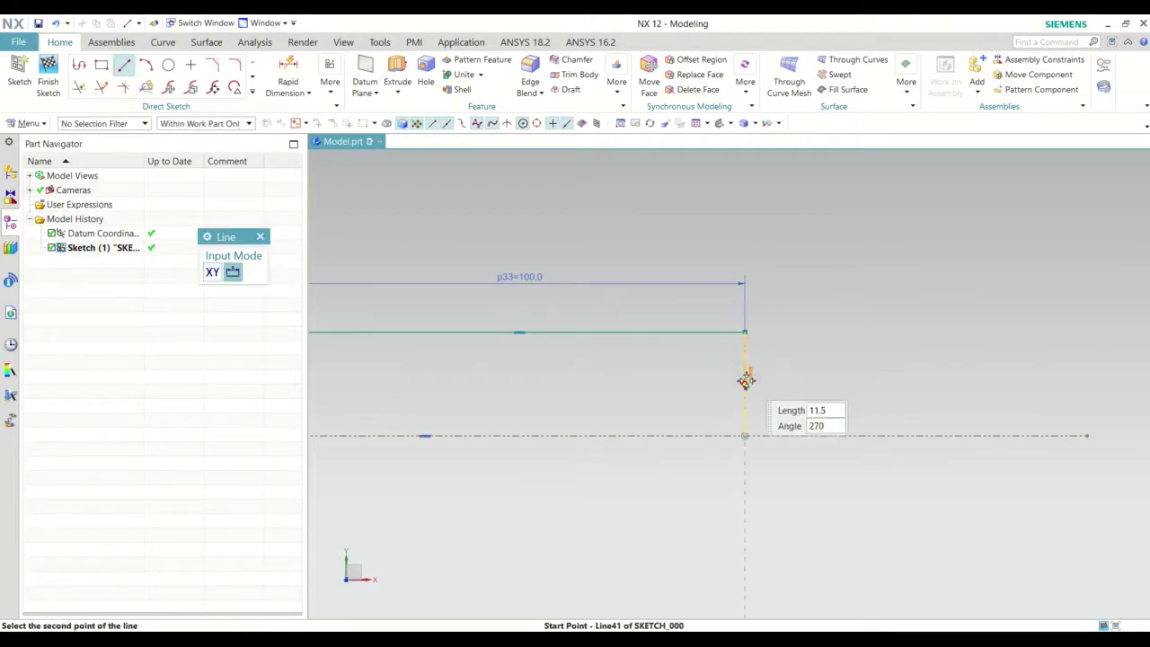
click(746, 382)
click(746, 383)
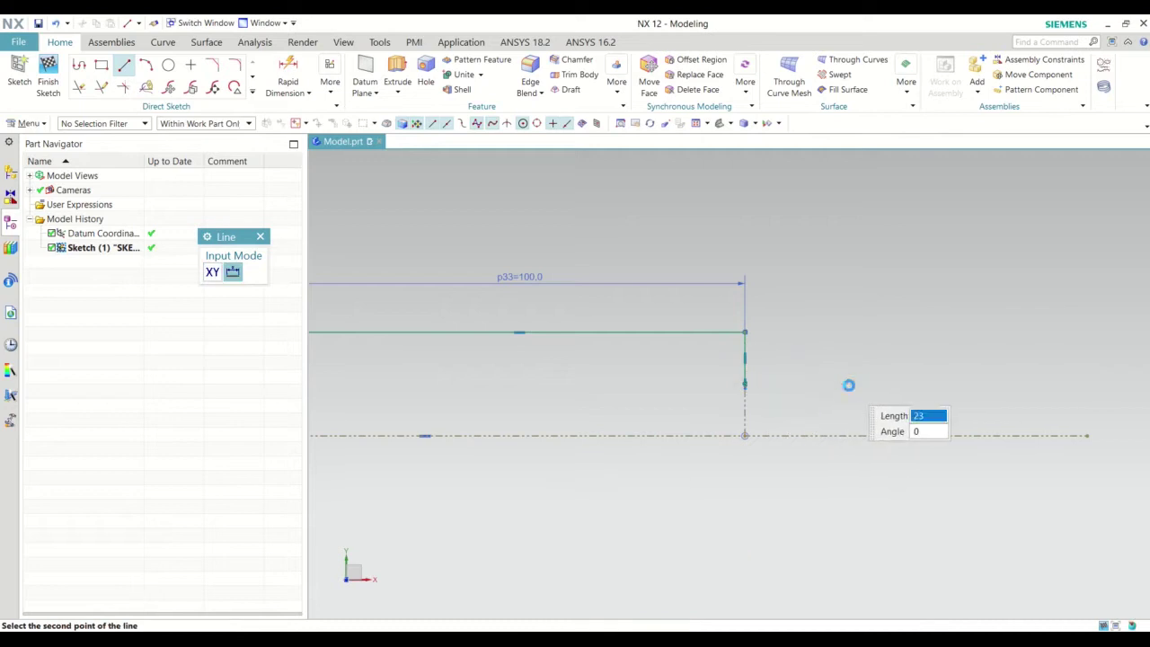
click(851, 384)
click(851, 386)
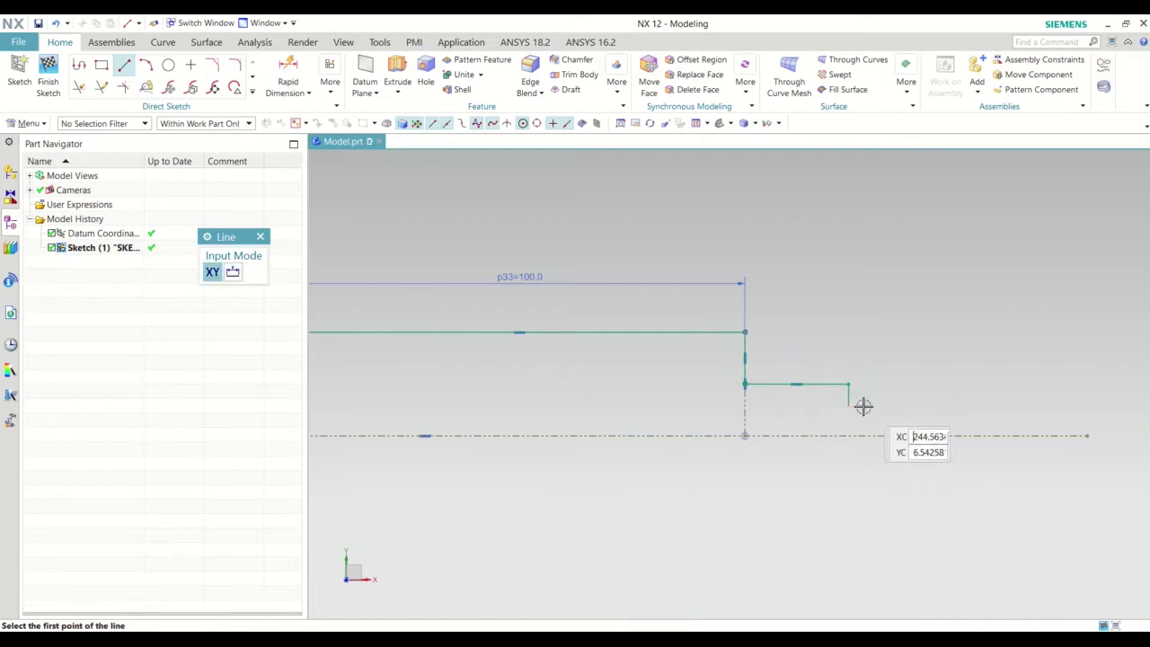
click(847, 405)
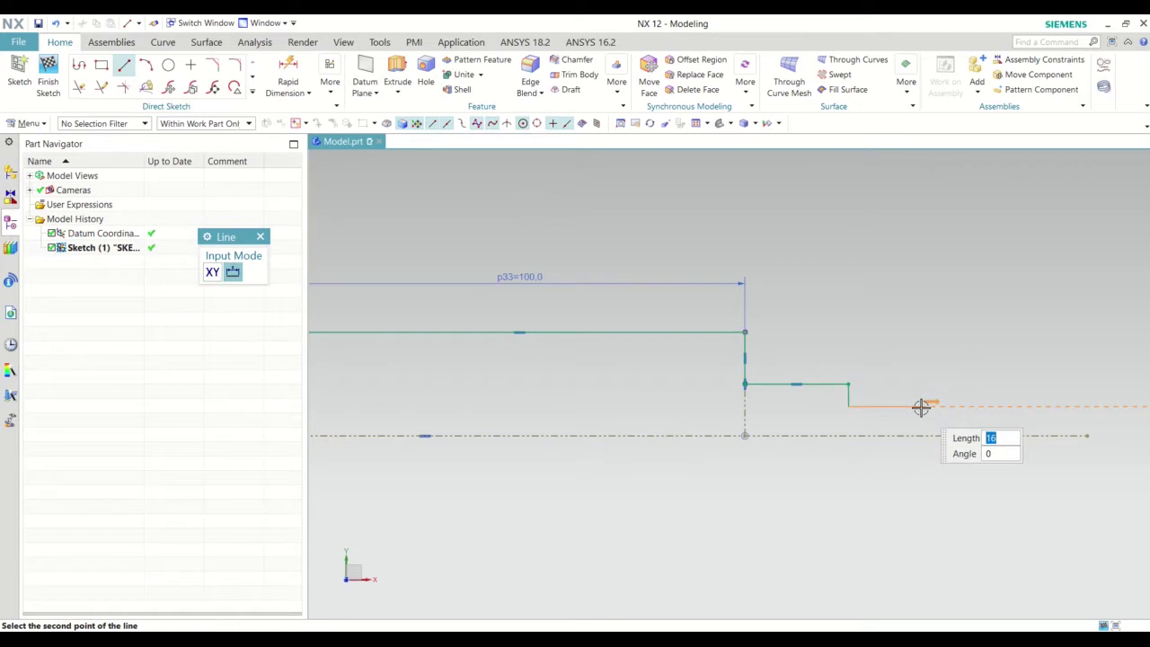
click(921, 407)
Draw the small notch segments and the vertical end line down past the centreline.
scroll(921, 409, up, 3)
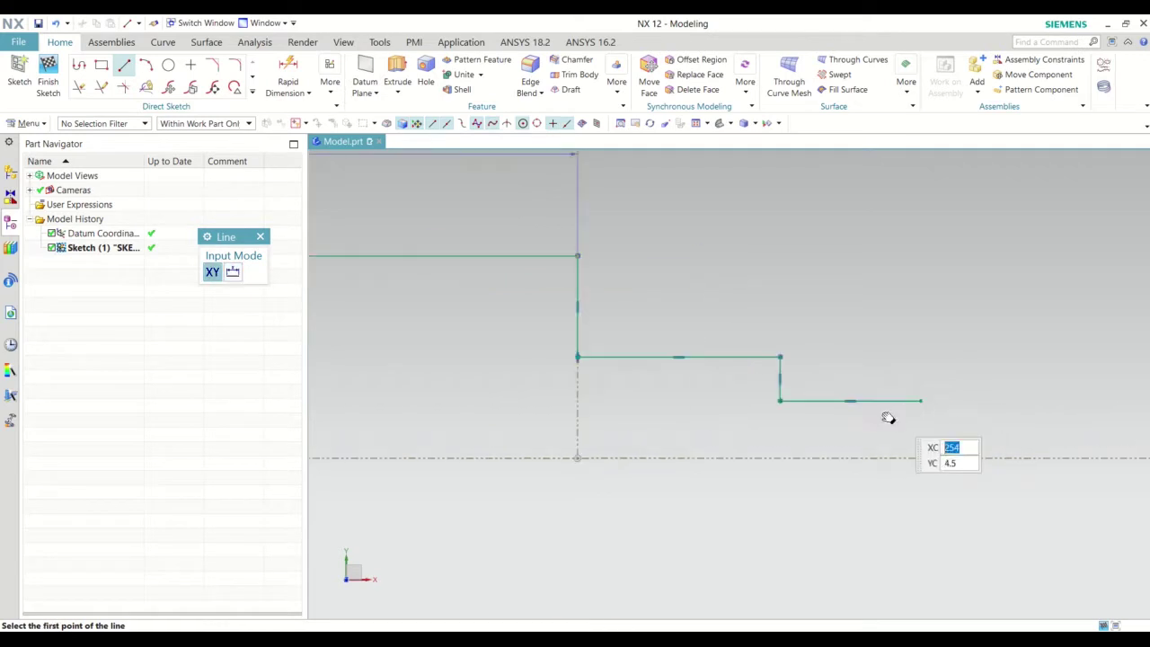
click(783, 387)
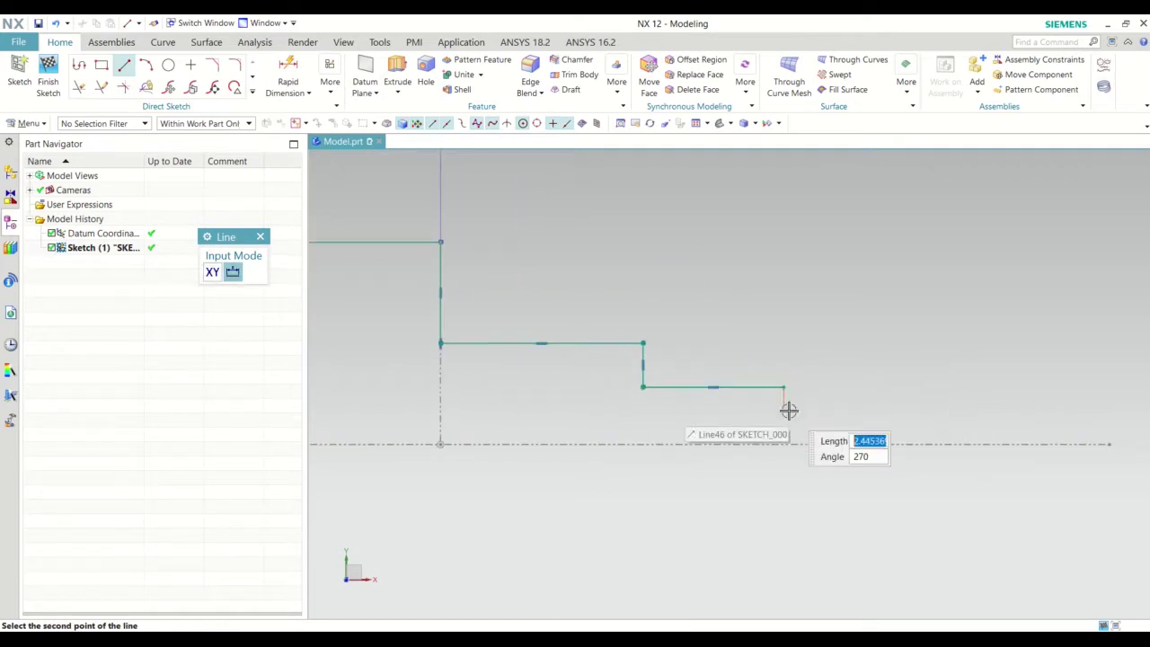
click(786, 409)
click(829, 409)
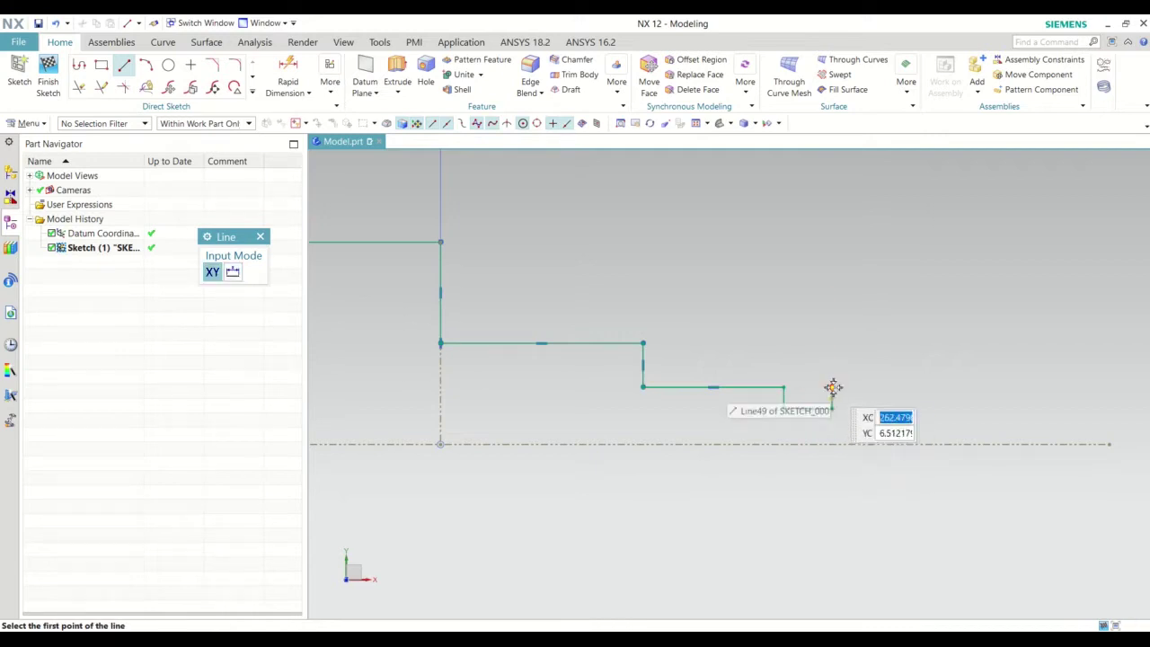
click(833, 388)
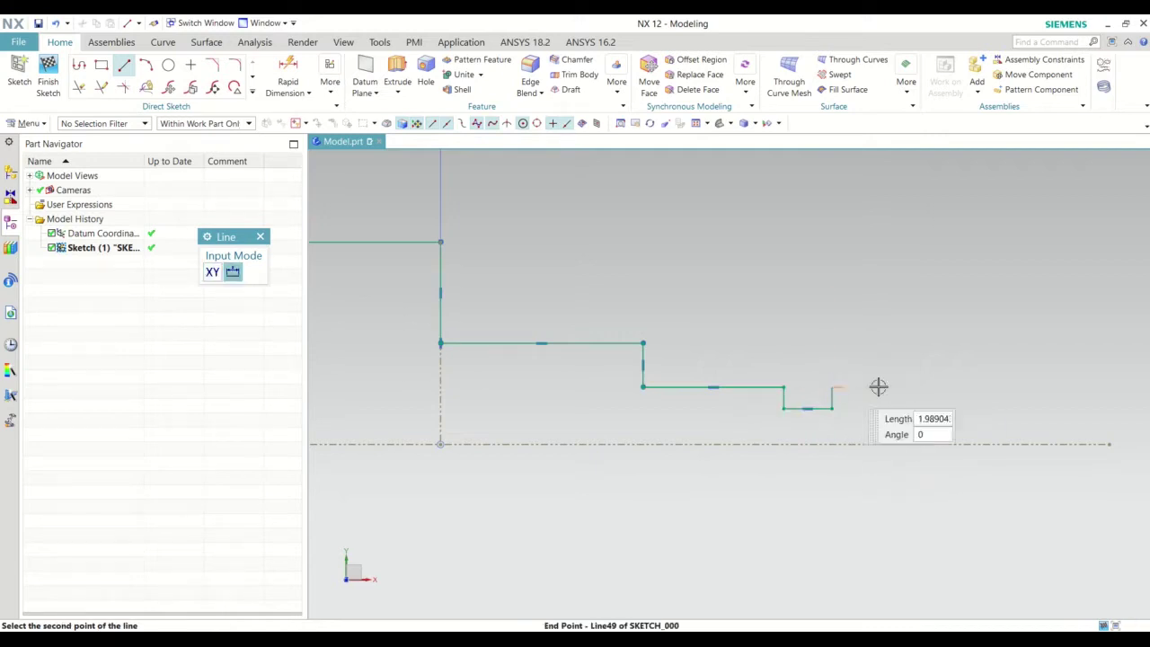
click(897, 387)
click(897, 387)
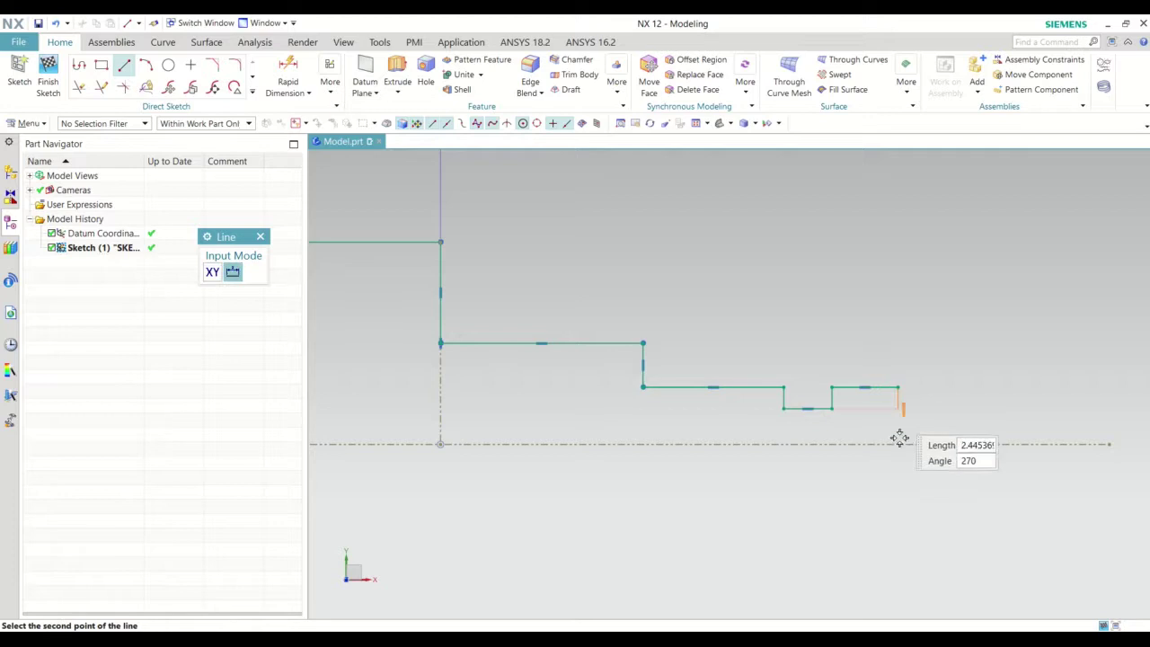
click(898, 488)
key(Escape)
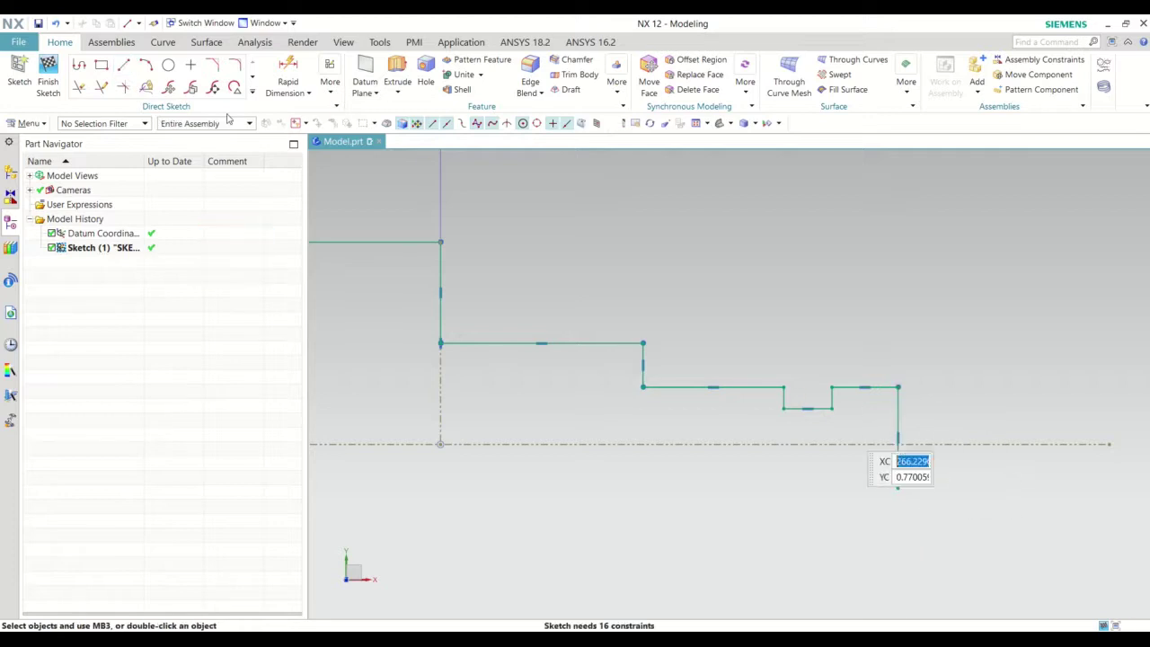
Trim the end line's overhang below the centreline.
click(80, 88)
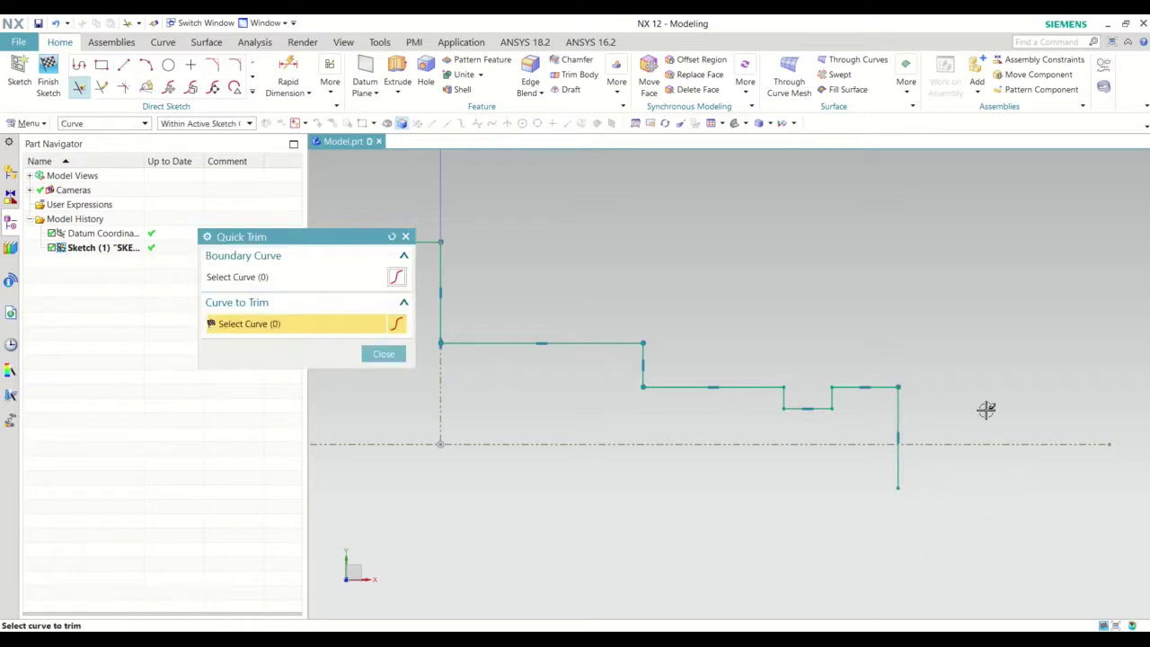
click(898, 468)
scroll(963, 404, down, 2)
key(Escape)
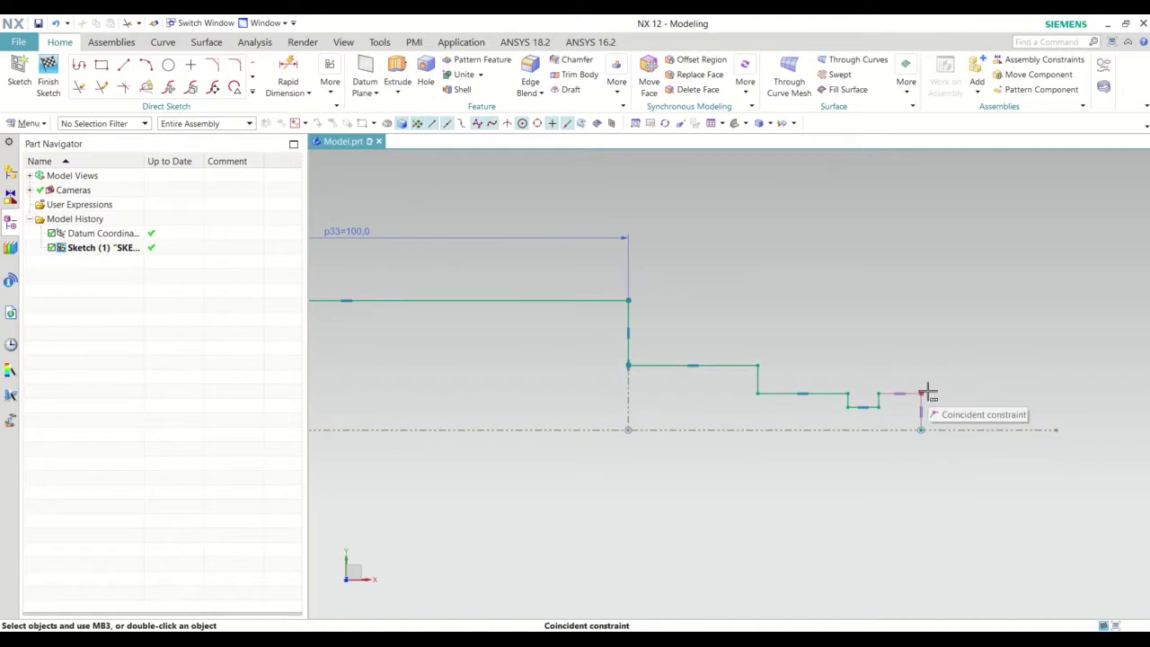
Dimension the last step's width horizontally as 3.5.
click(297, 90)
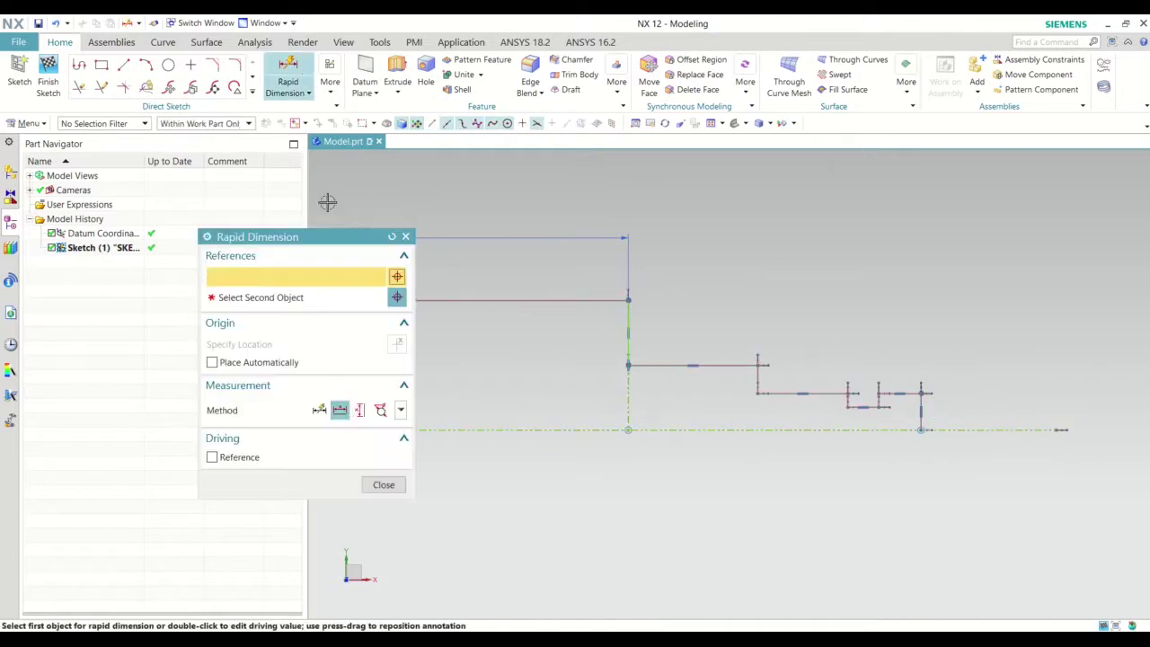
click(346, 413)
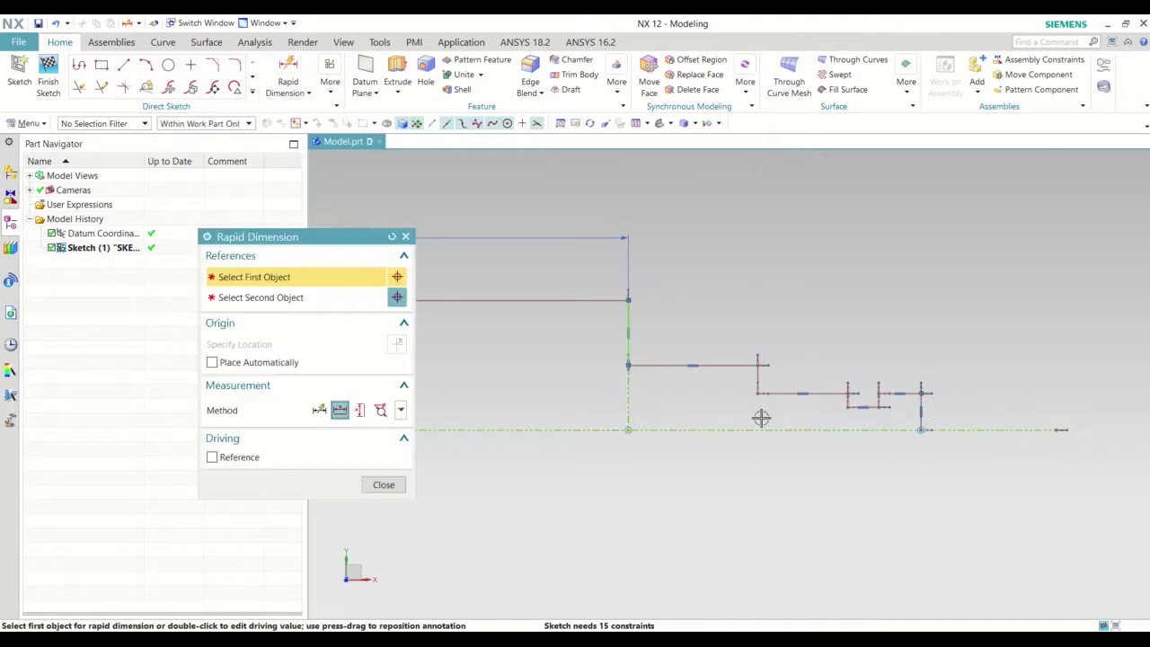
click(919, 383)
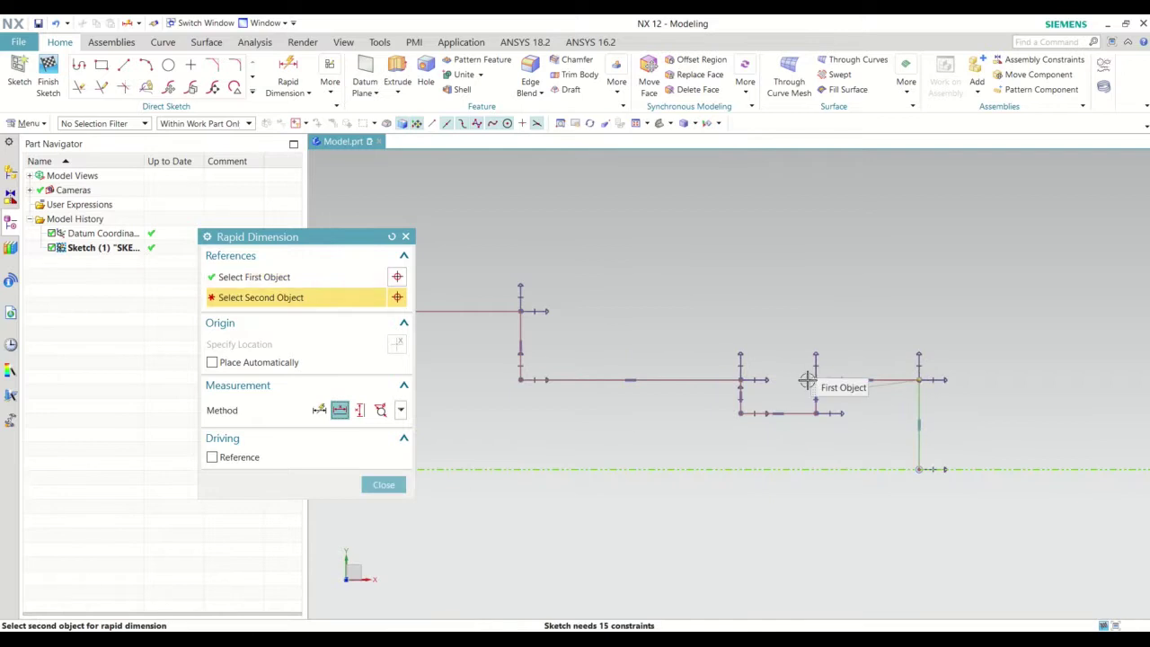
scroll(807, 382, up, 3)
scroll(807, 381, up, 2)
click(825, 379)
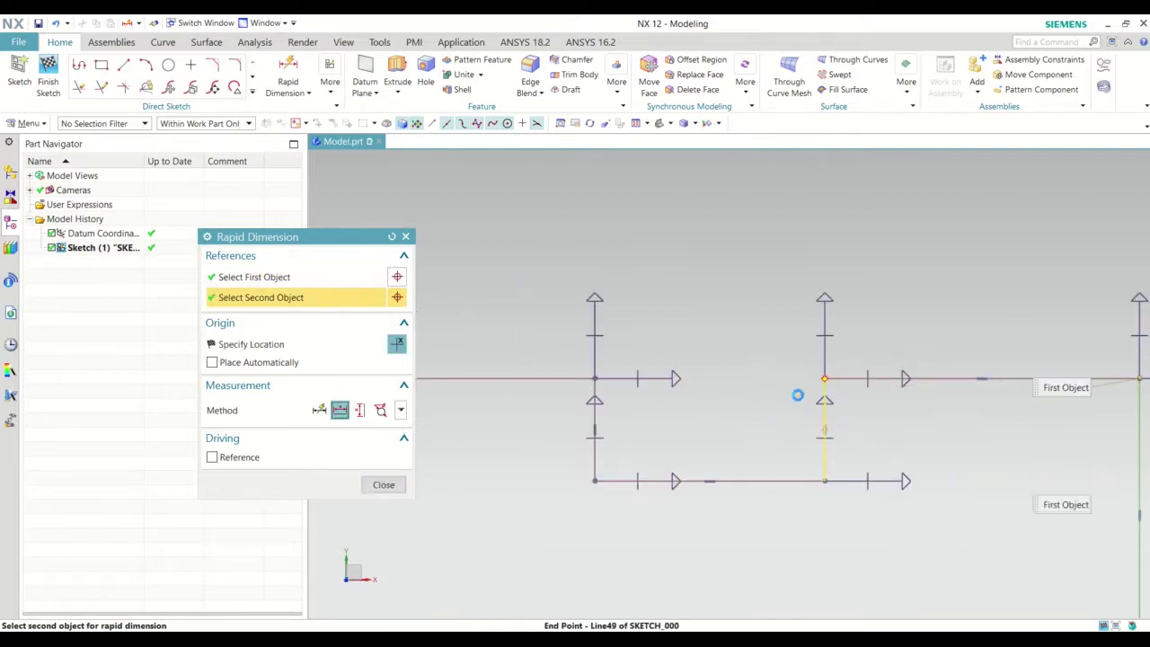
scroll(745, 398, down, 4)
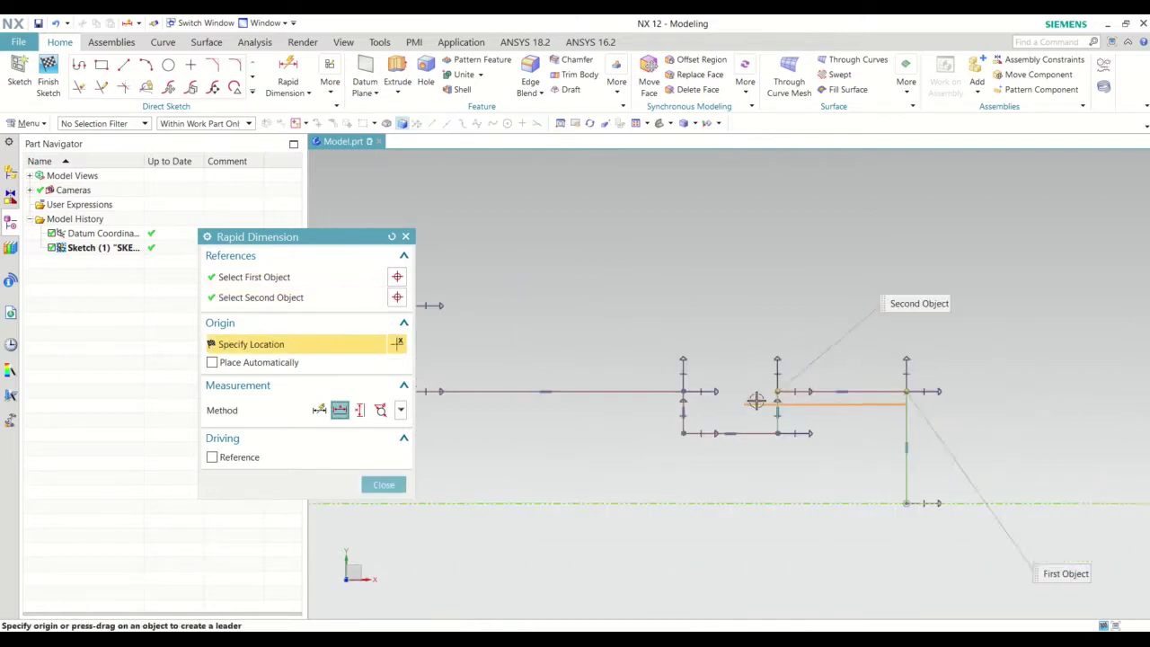
click(835, 240)
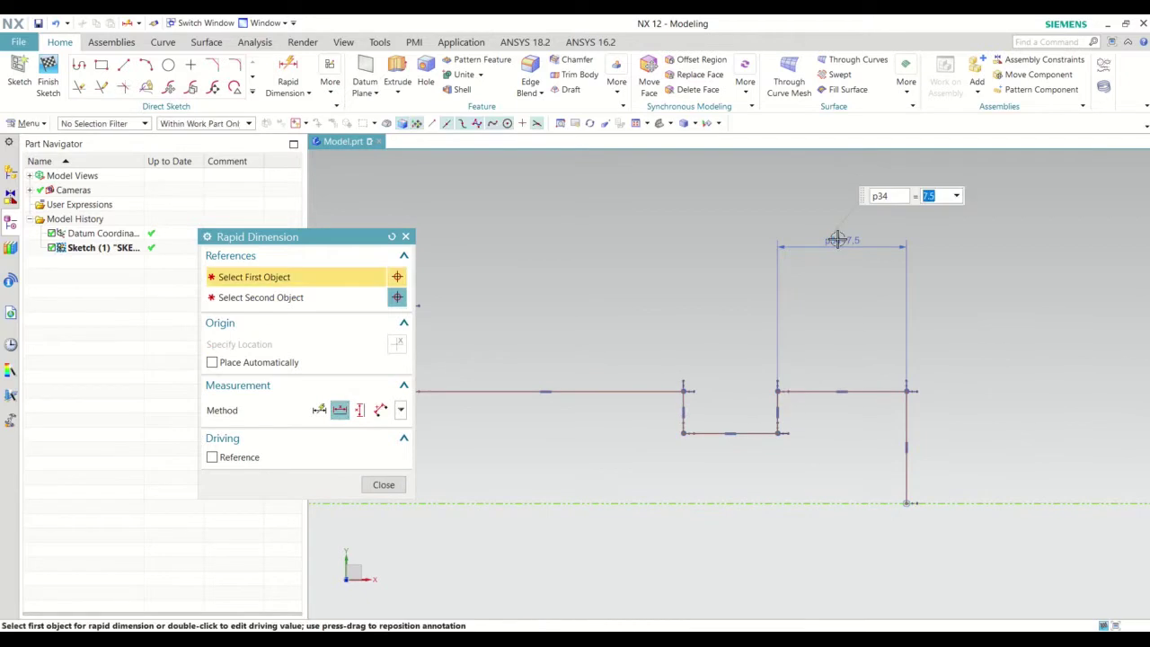
text(.5)
key(Return)
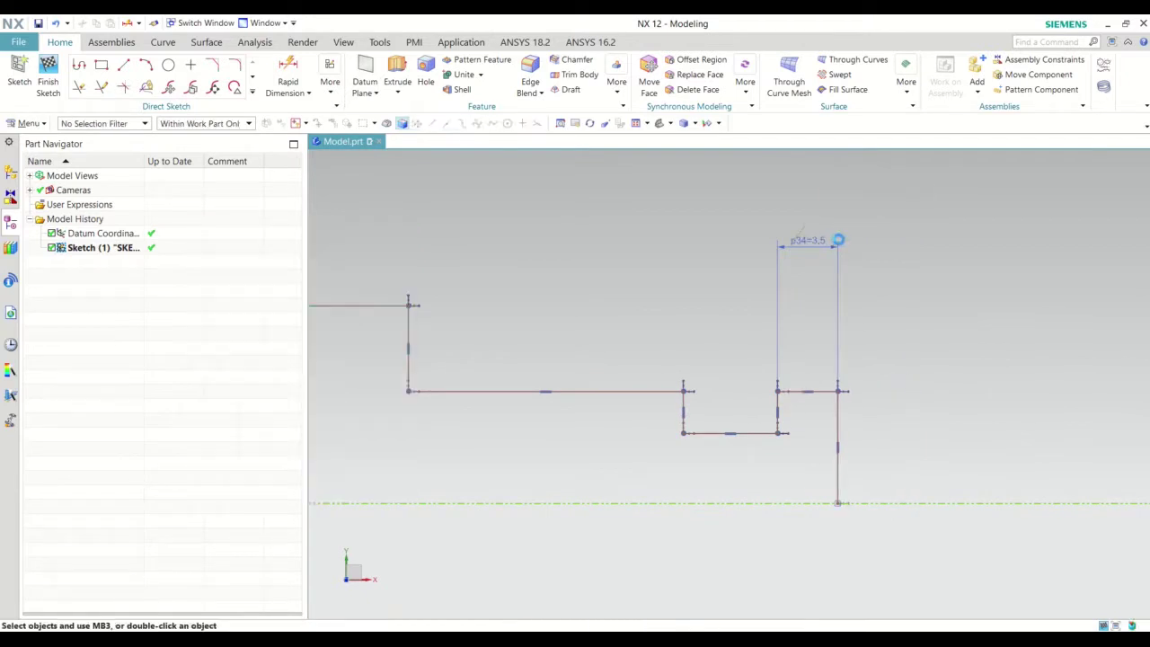
key(Escape)
scroll(868, 269, up, 2)
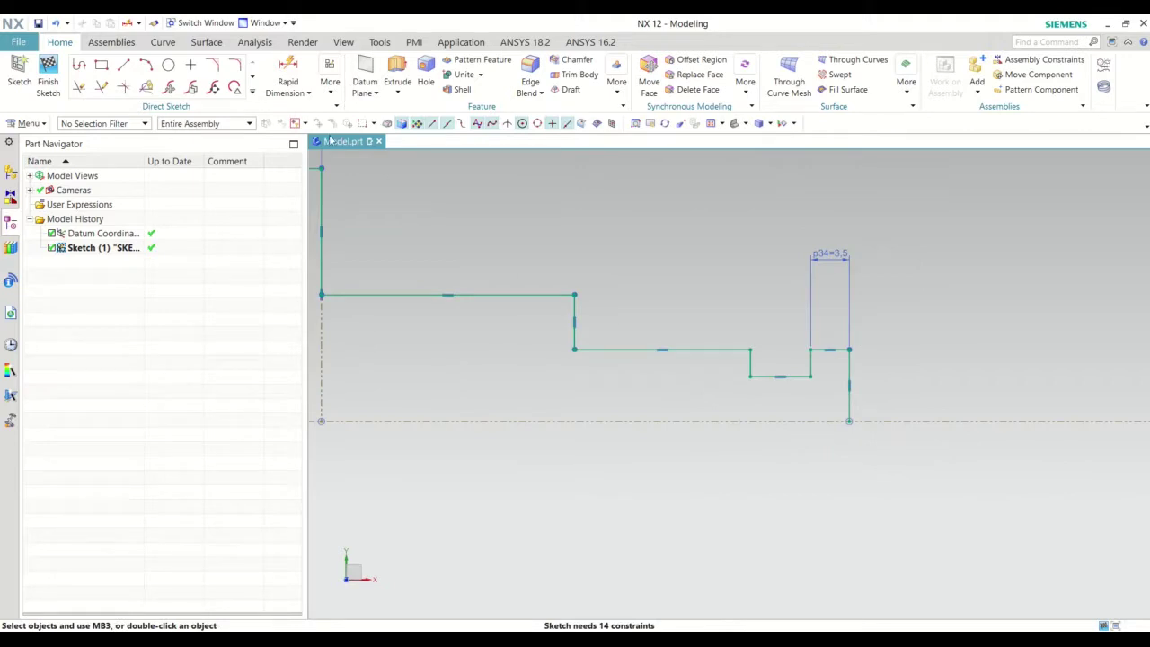
Draw vertical lines from both groove corners and trim them at the centreline.
click(124, 65)
scroll(778, 383, down, 5)
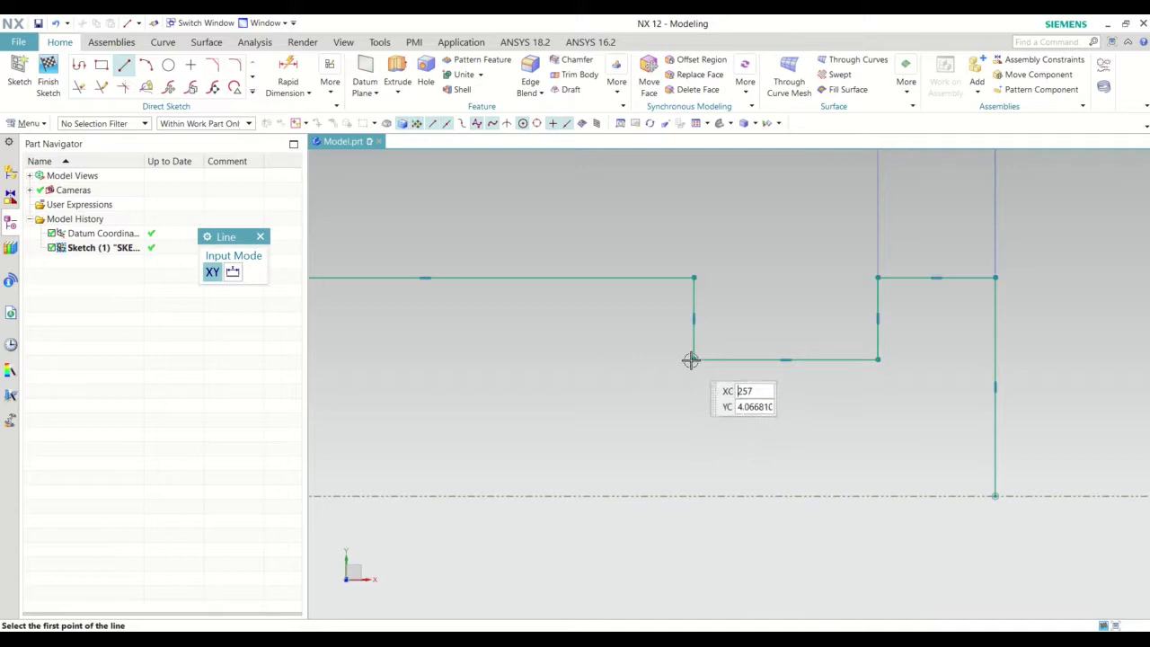
click(693, 361)
click(694, 540)
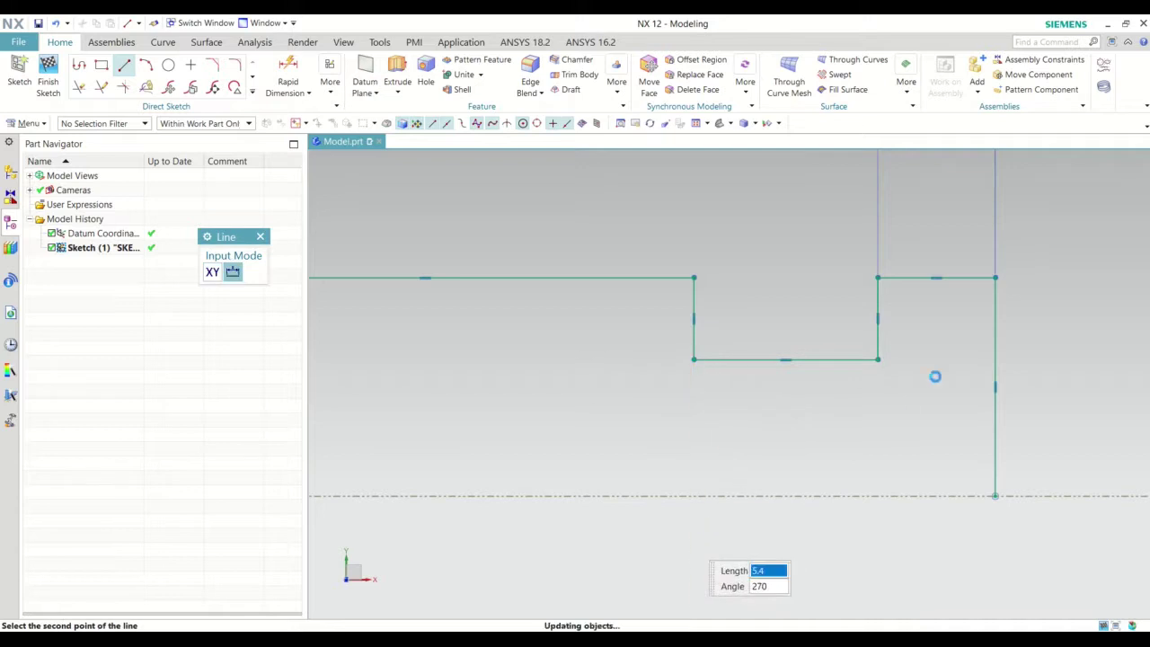
click(878, 361)
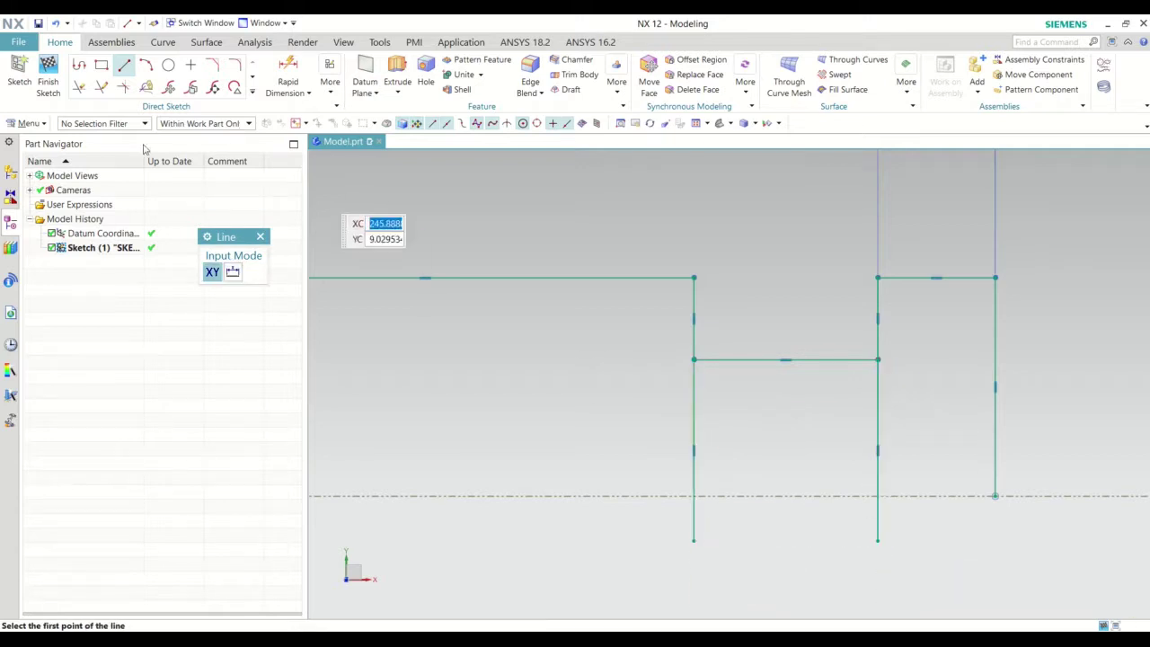
click(80, 89)
click(694, 518)
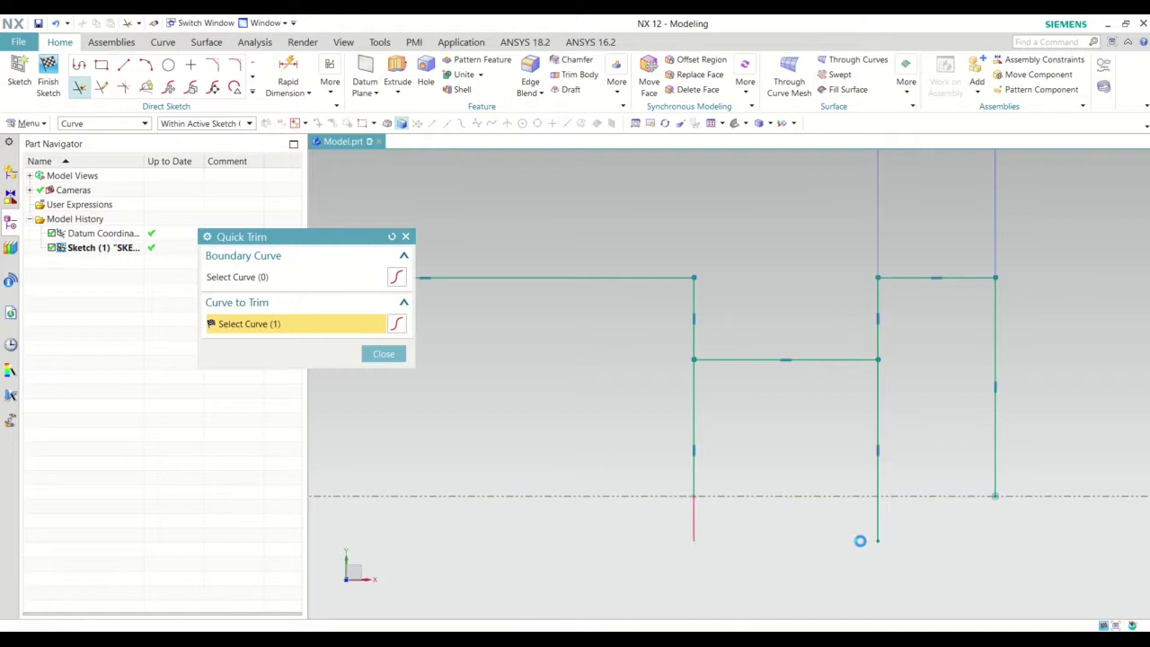
click(881, 532)
key(Escape)
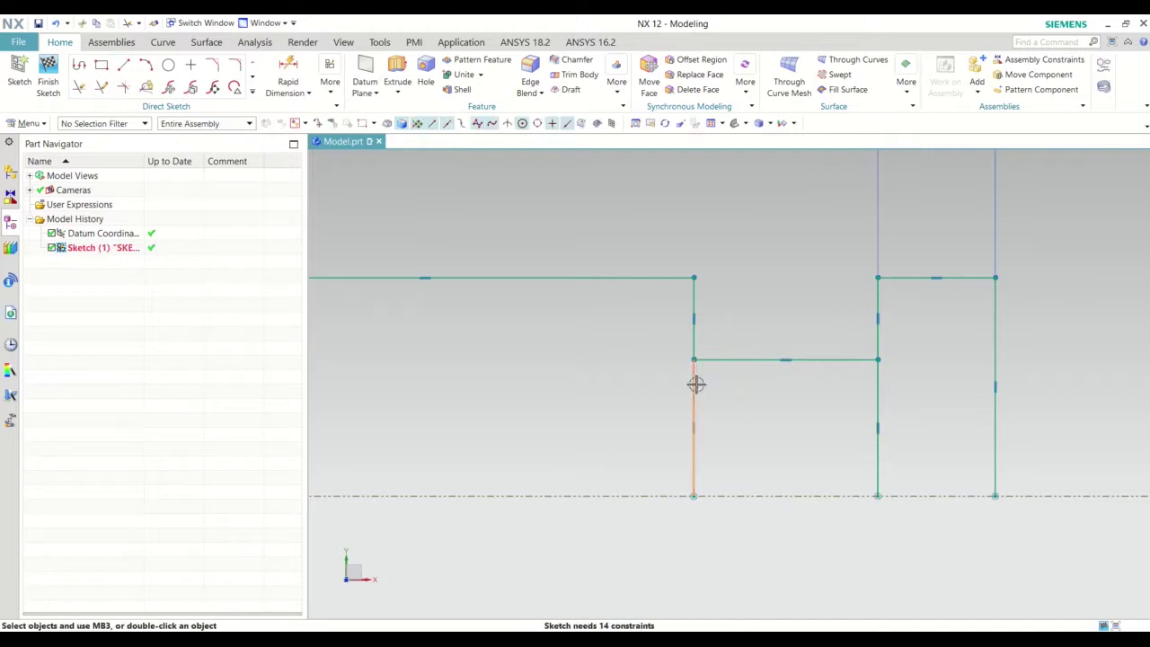
Convert both groove lines into dashed reference lines.
right_click(696, 384)
click(744, 456)
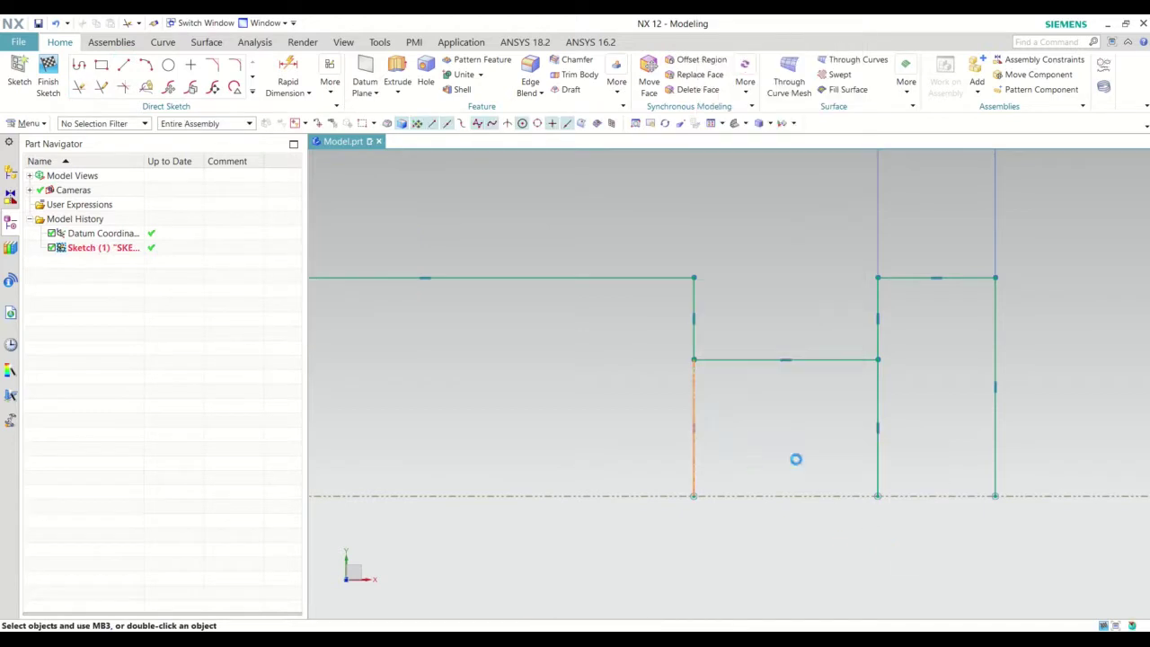
right_click(879, 396)
click(927, 460)
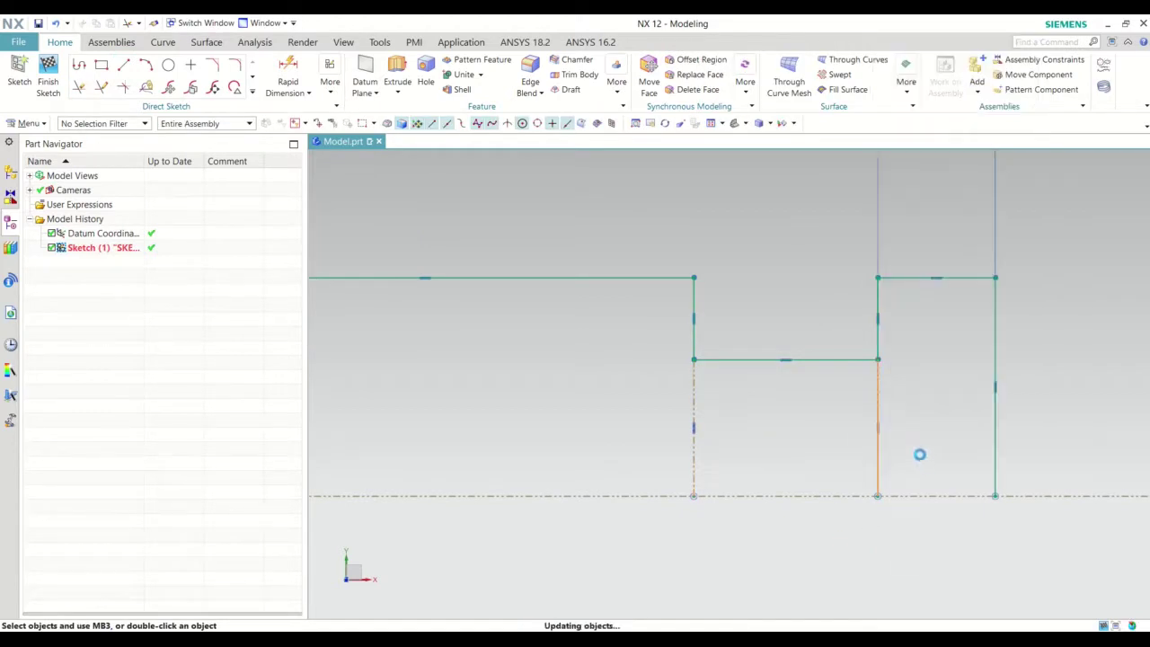
click(308, 93)
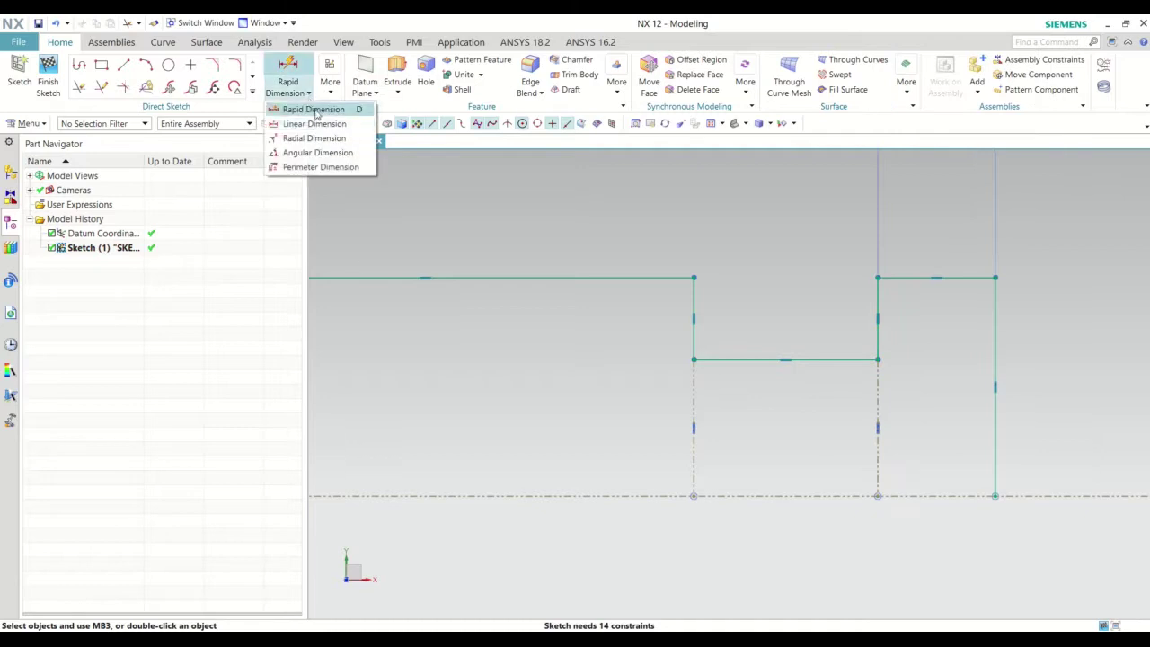
Dimension the groove width between its reference lines as 1.
click(297, 108)
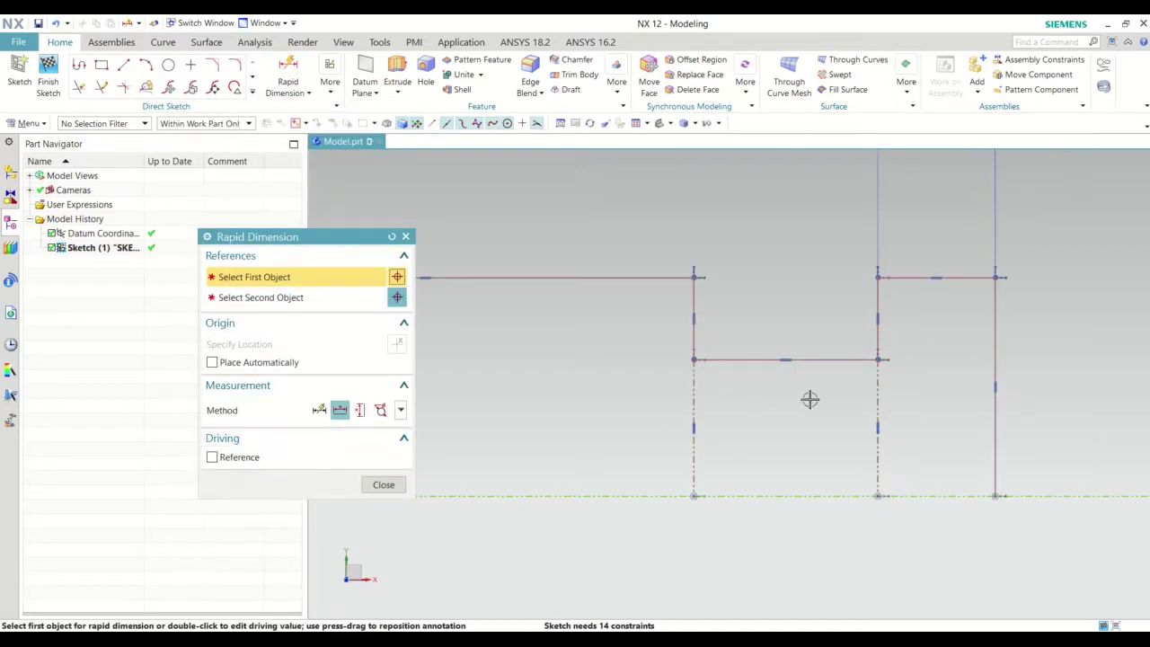
click(832, 360)
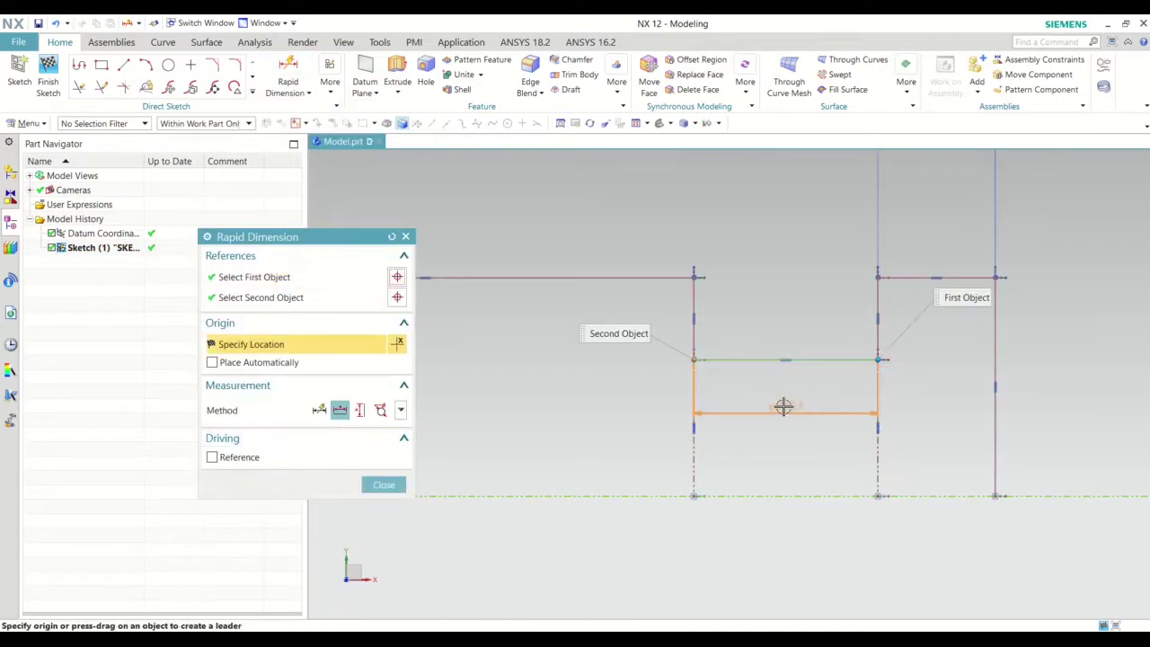
click(783, 407)
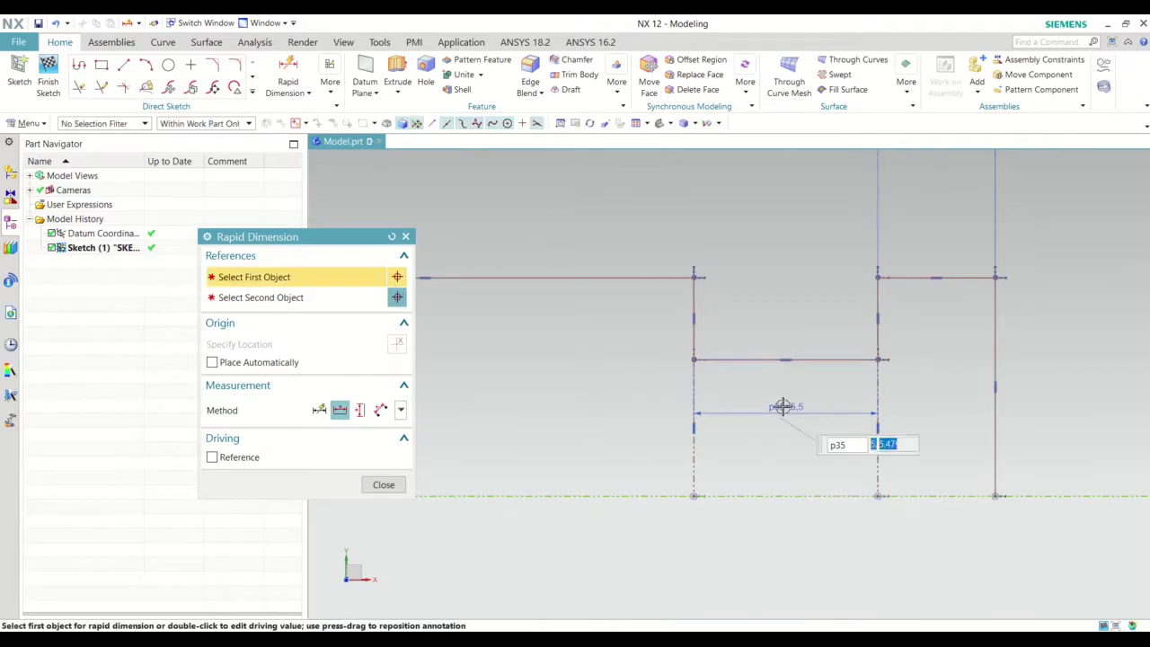
text(1)
key(Return)
key(Escape)
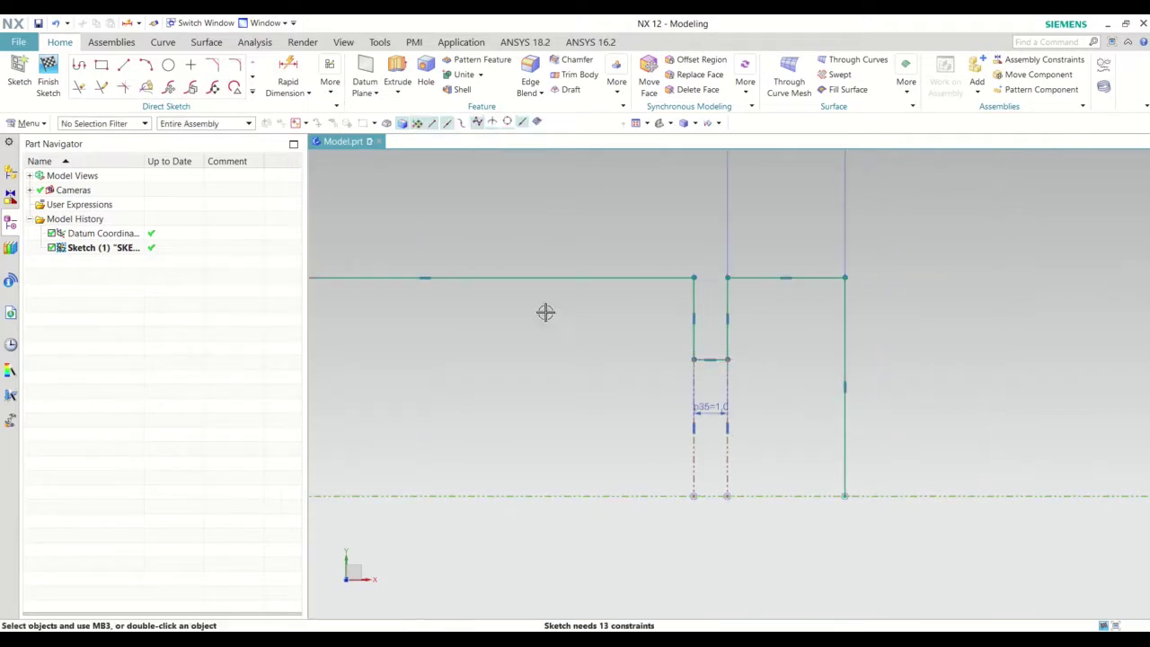
Add the groove's left and right depth dimensions, both 1.0.
click(288, 72)
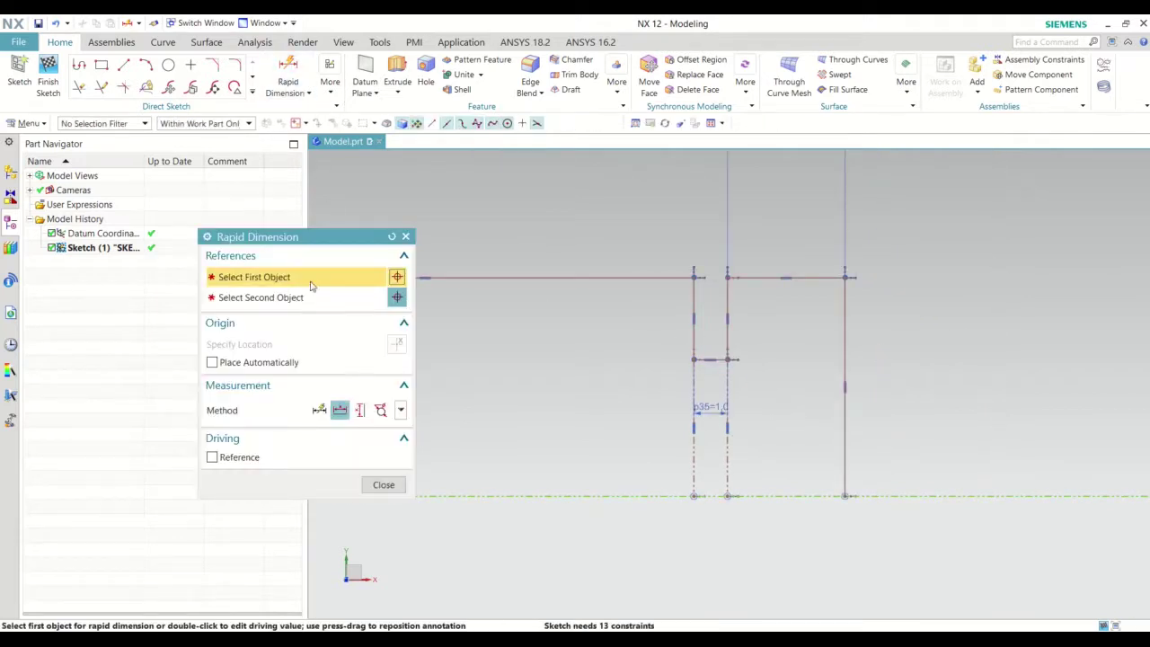
click(691, 290)
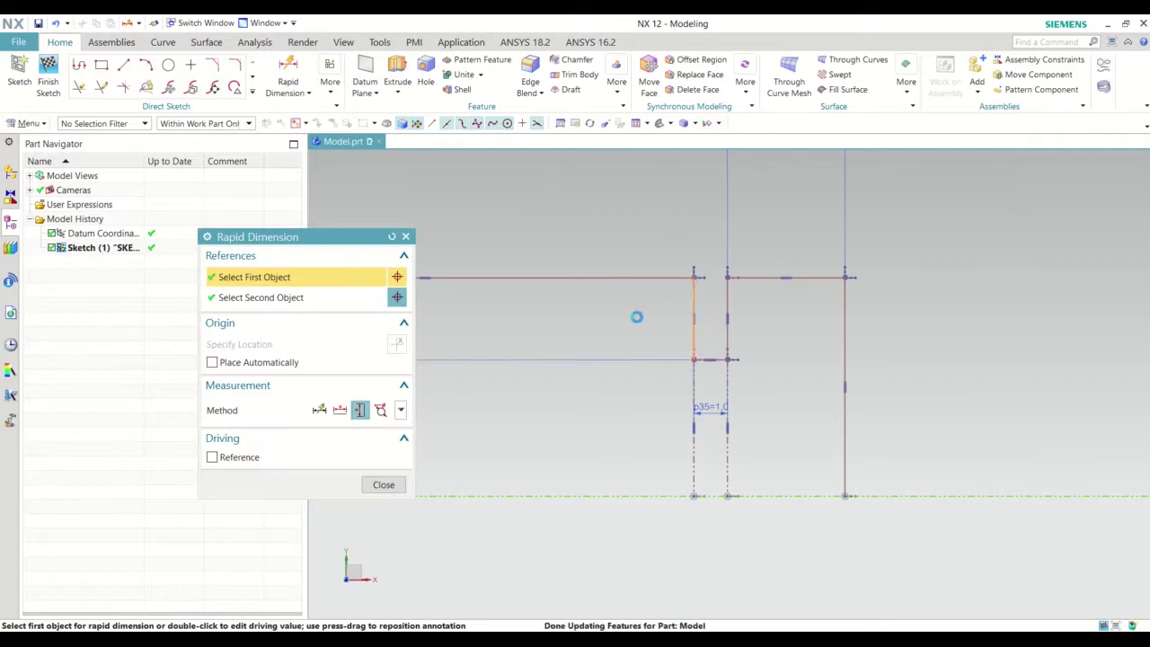
click(694, 360)
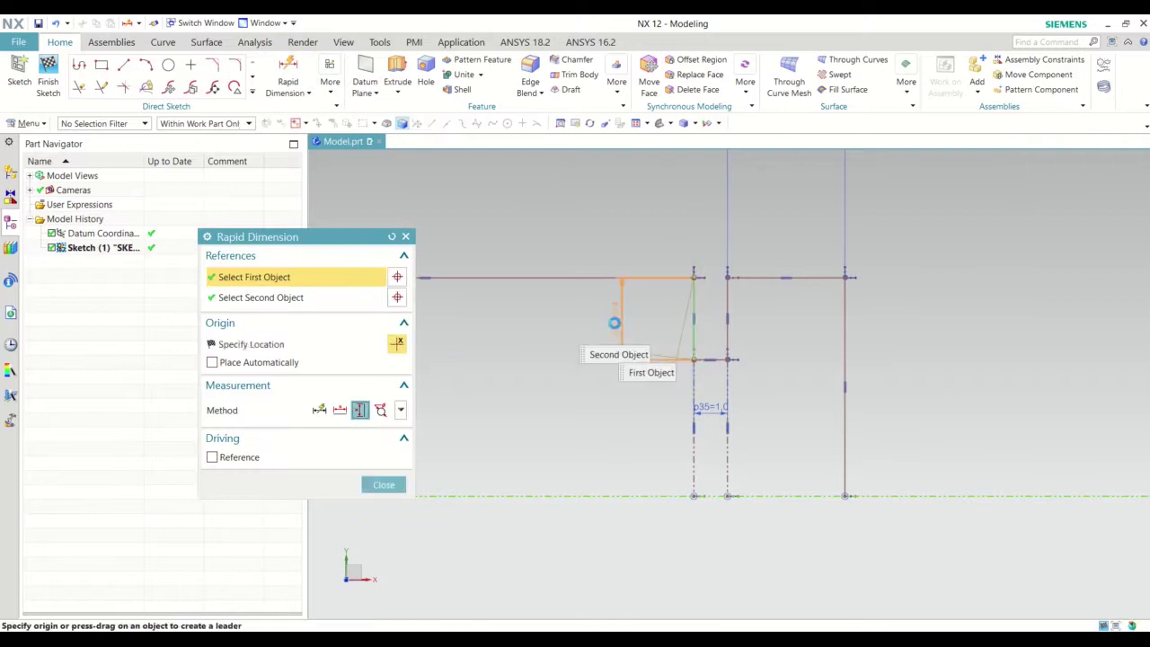
click(535, 267)
text(1)
key(Return)
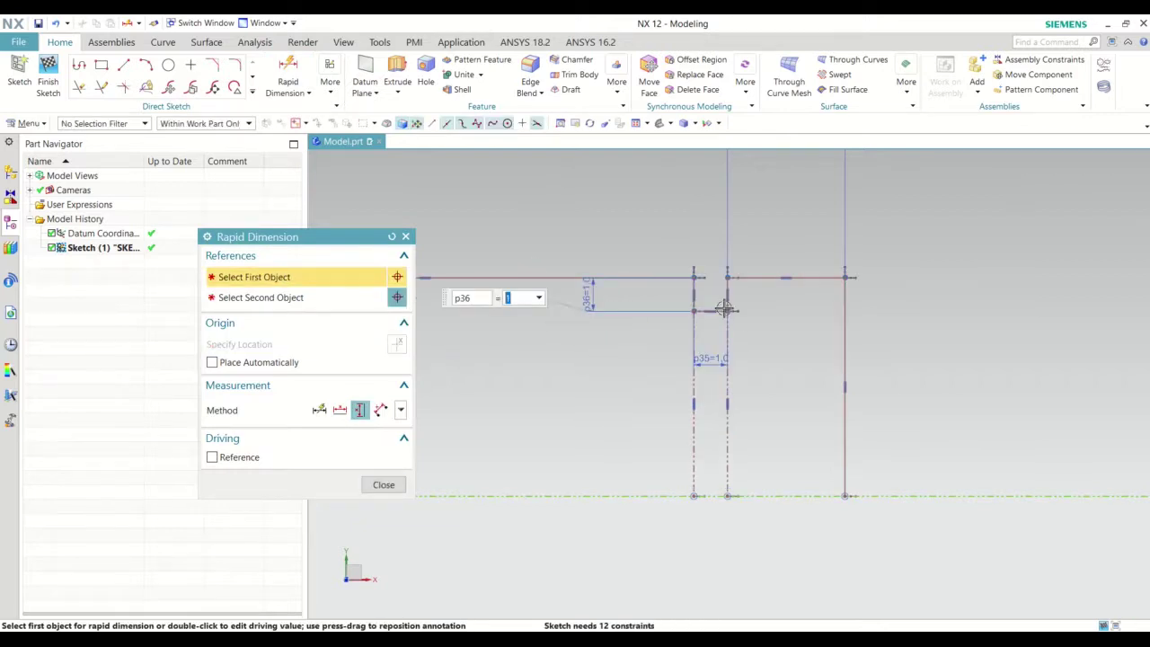
scroll(728, 267, up, 2)
scroll(732, 267, up, 2)
click(737, 268)
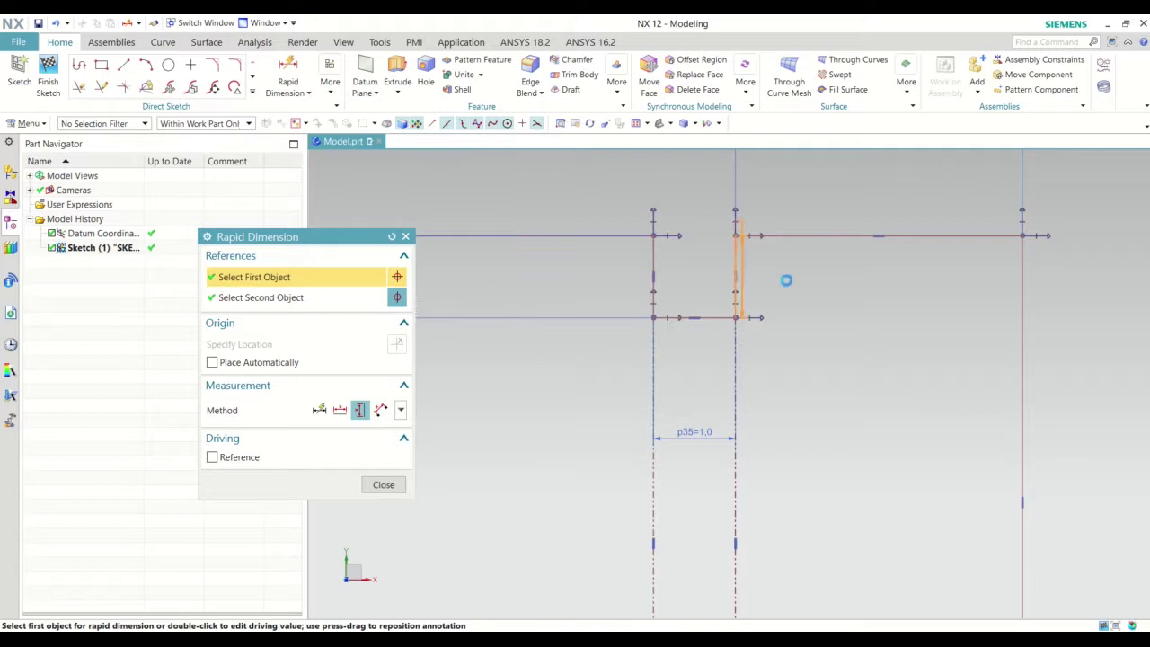
click(837, 286)
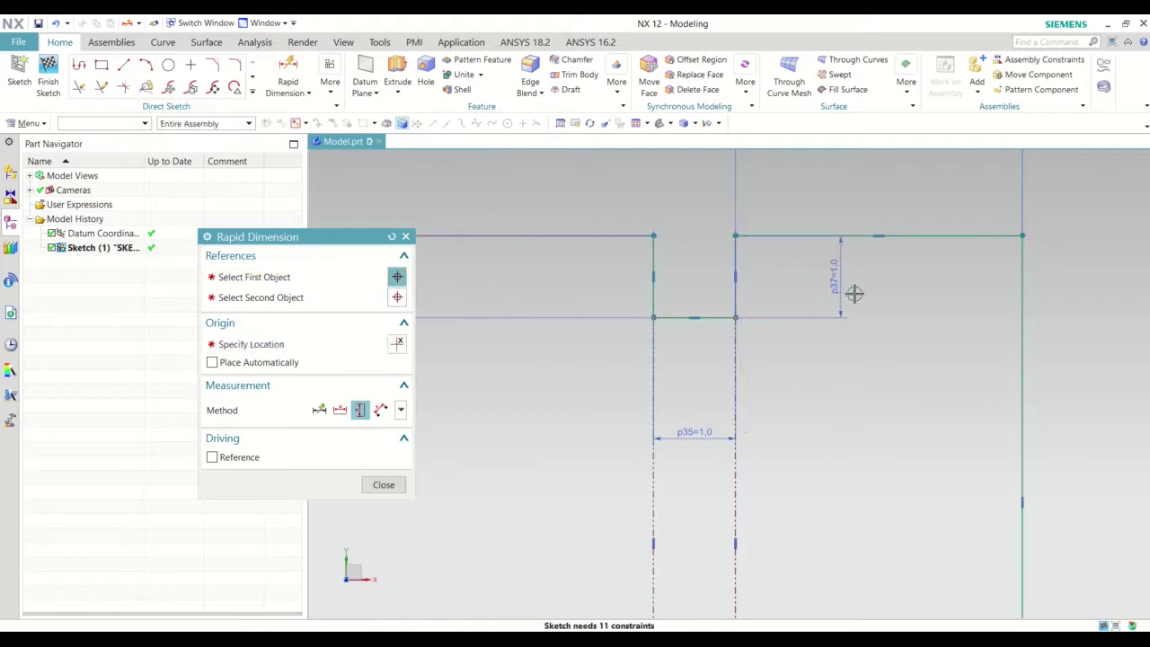
key(Escape)
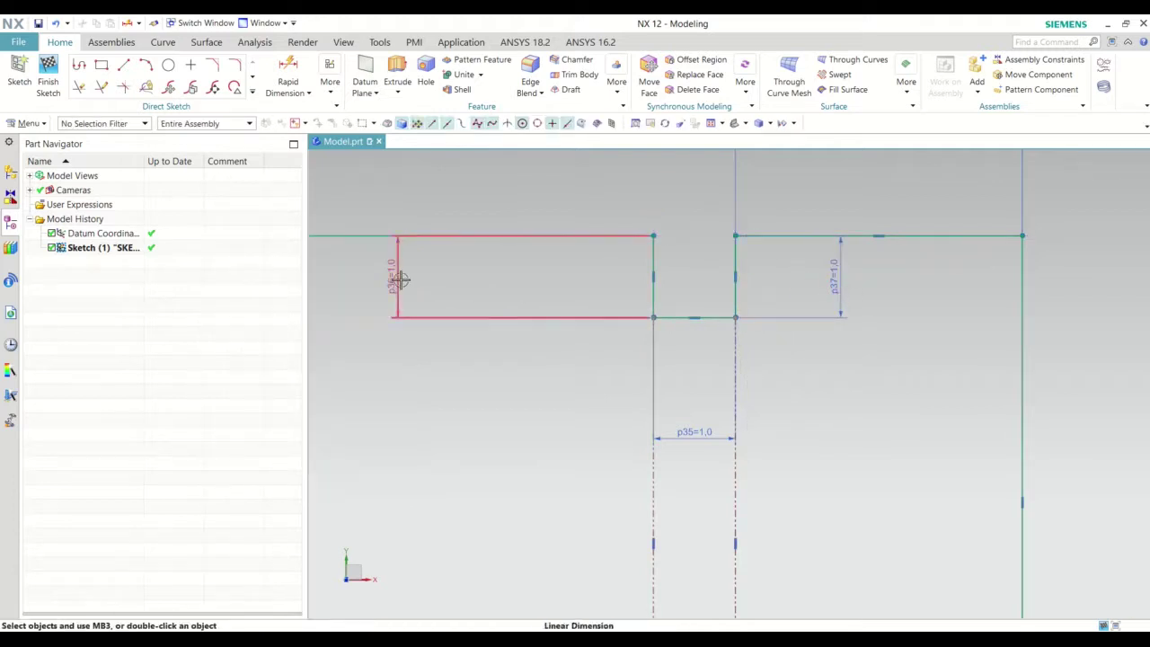
Reposition the p36 dimension and move the p35 label left of its extension lines.
drag(398, 277, 492, 287)
drag(693, 425, 616, 367)
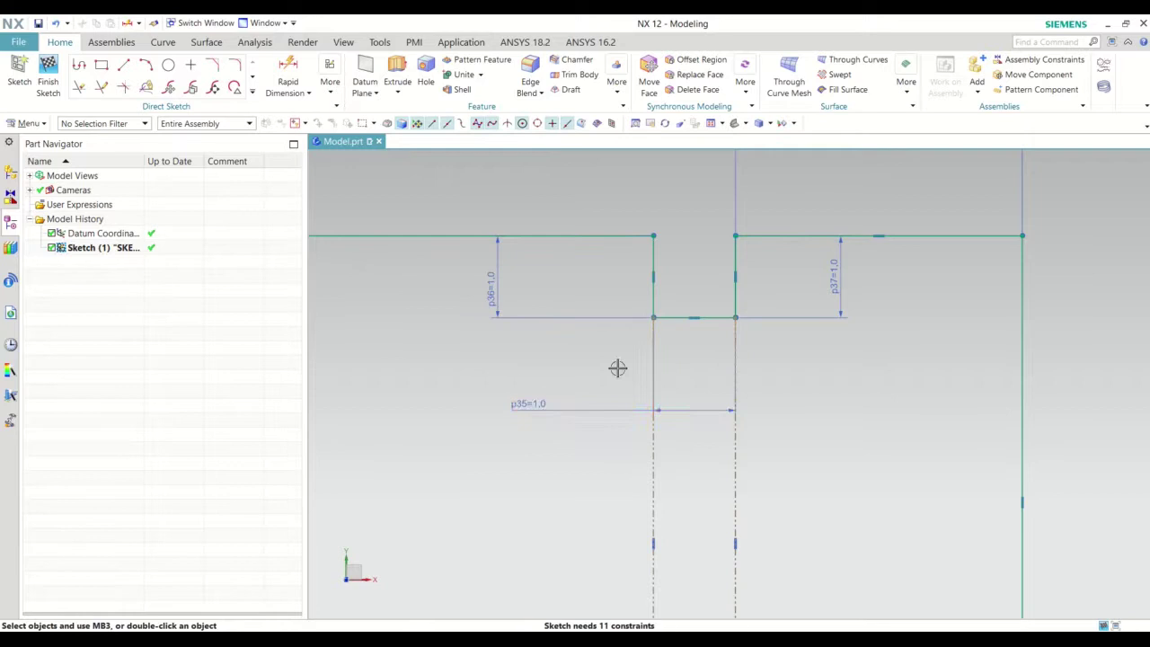
scroll(783, 362, down, 1)
scroll(783, 363, down, 3)
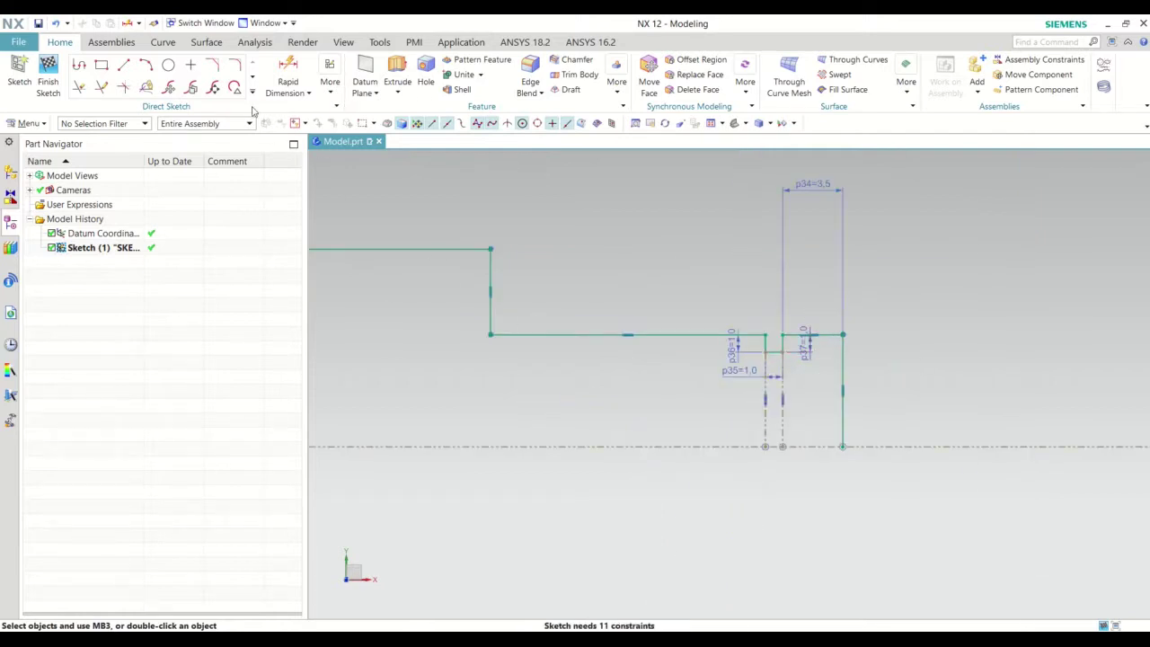
Dimension the lower small step line to a length of 12 (p38).
click(287, 79)
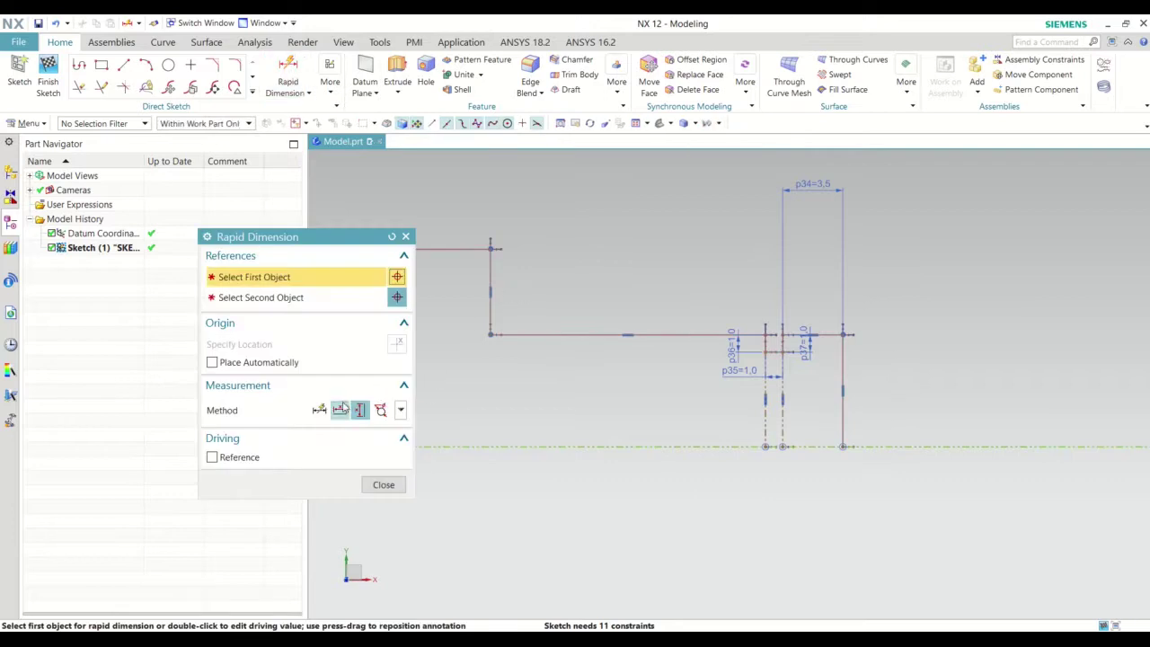
click(681, 329)
scroll(698, 401, up, 3)
click(650, 289)
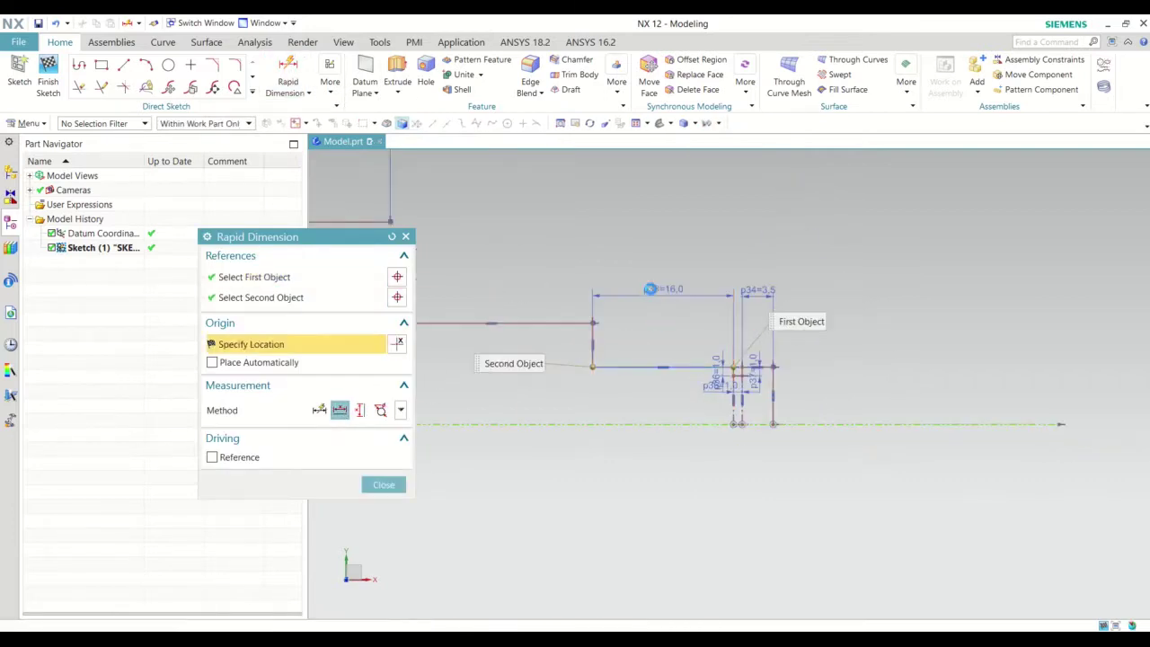
text(12)
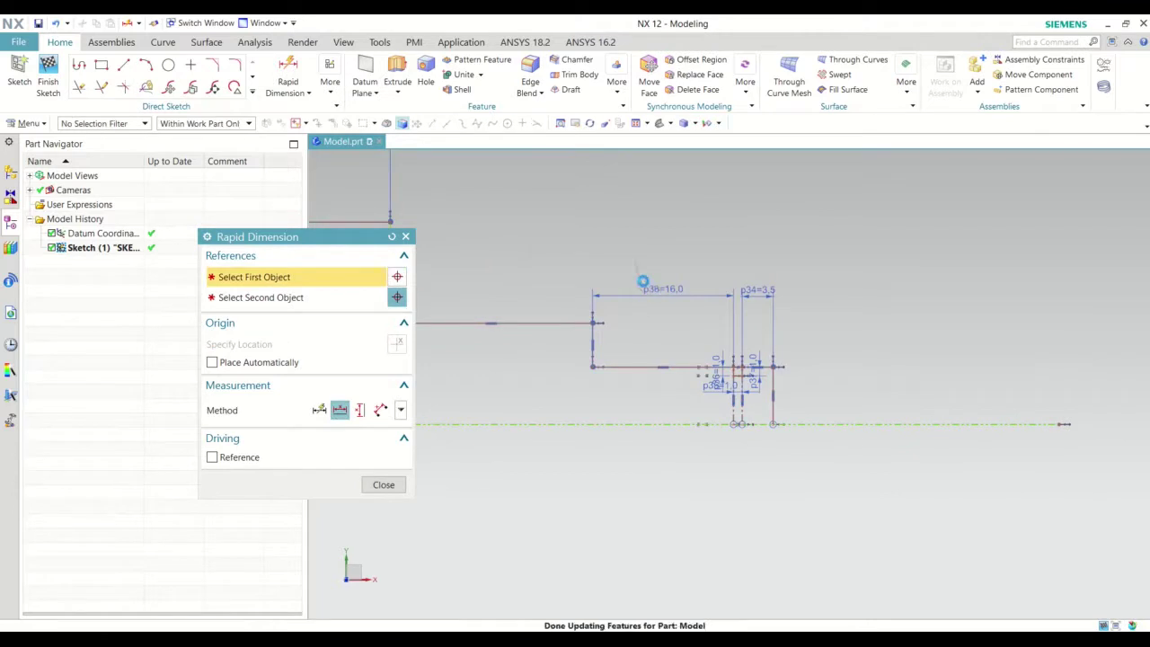
key(Return)
key(Escape)
scroll(680, 378, down, 3)
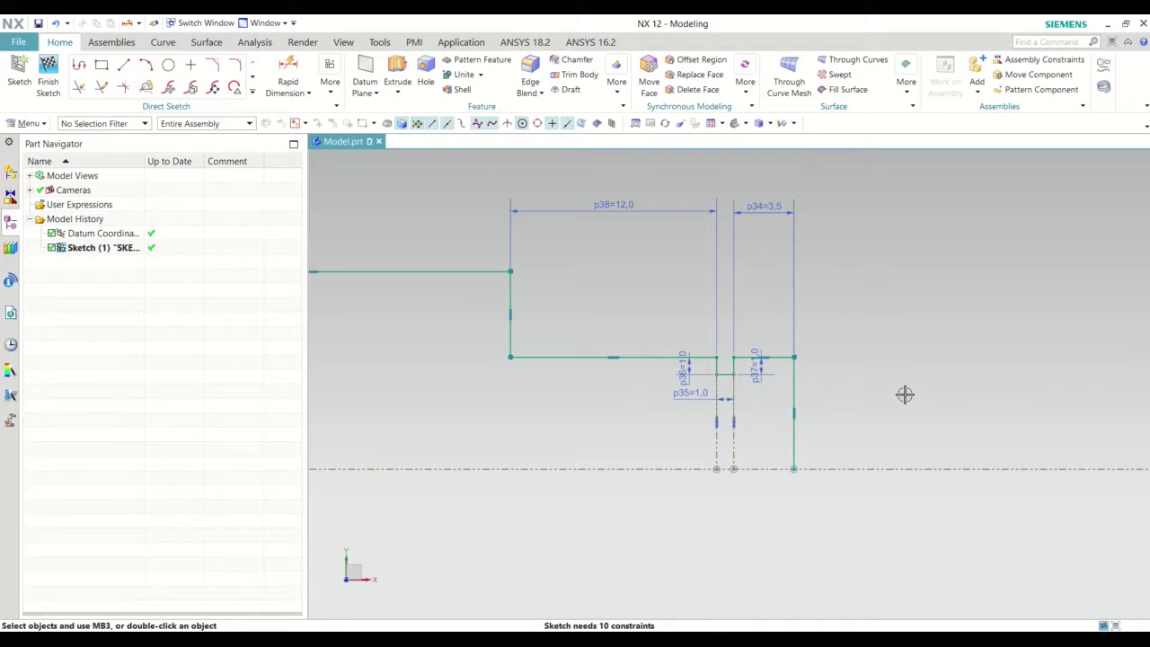
scroll(906, 393, up, 2)
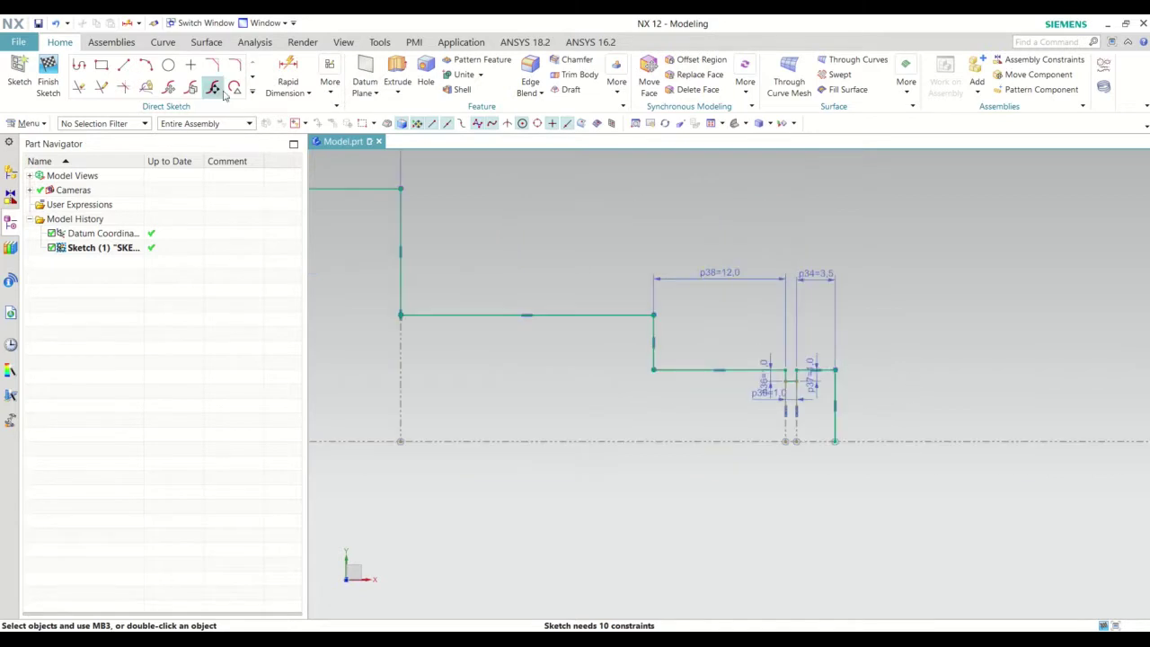
Dimension the distance from the shoulder corner to the shaft's right end as 60 (p39).
click(288, 72)
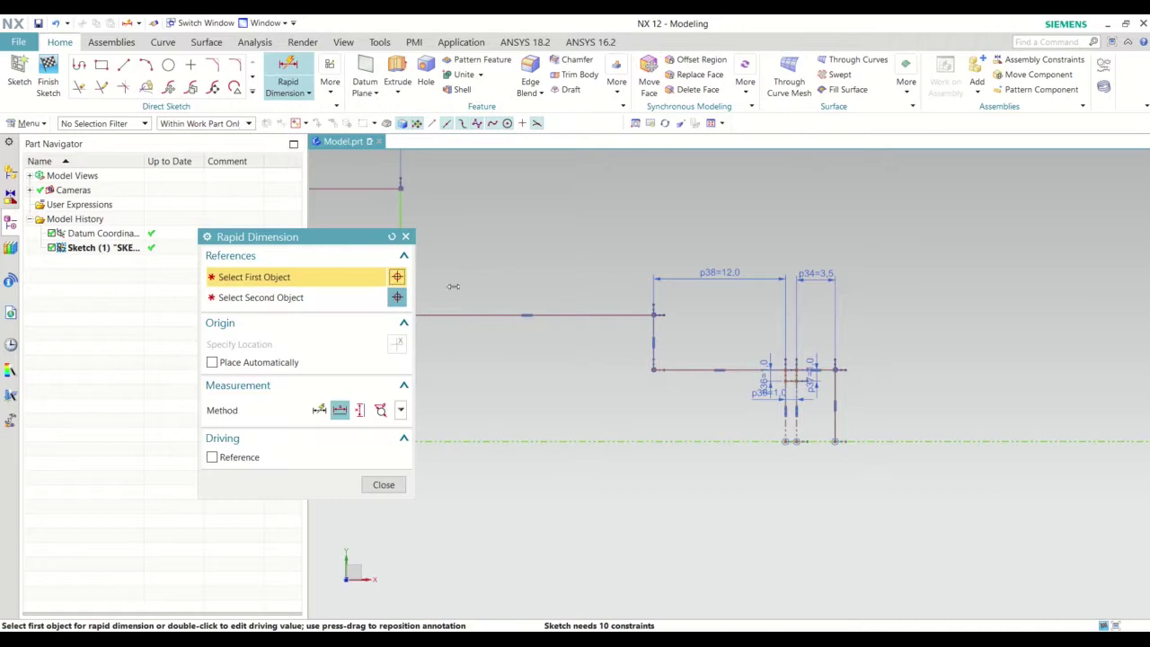
scroll(835, 364, down, 3)
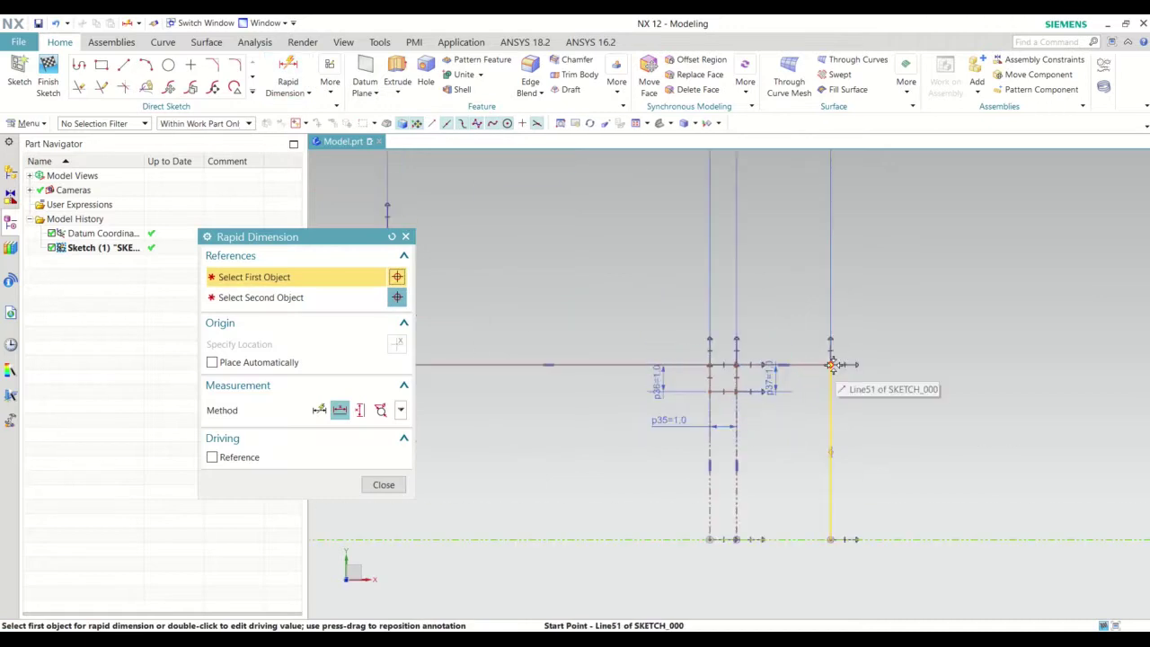
click(835, 364)
scroll(899, 371, up, 2)
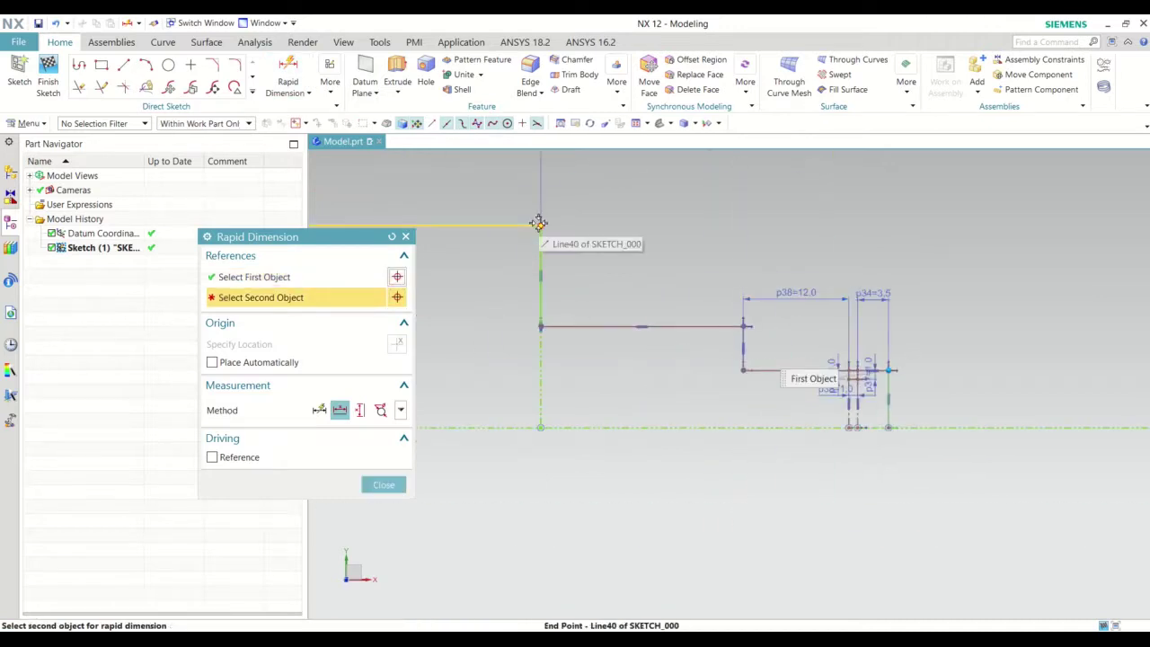
click(538, 223)
scroll(668, 393, up, 2)
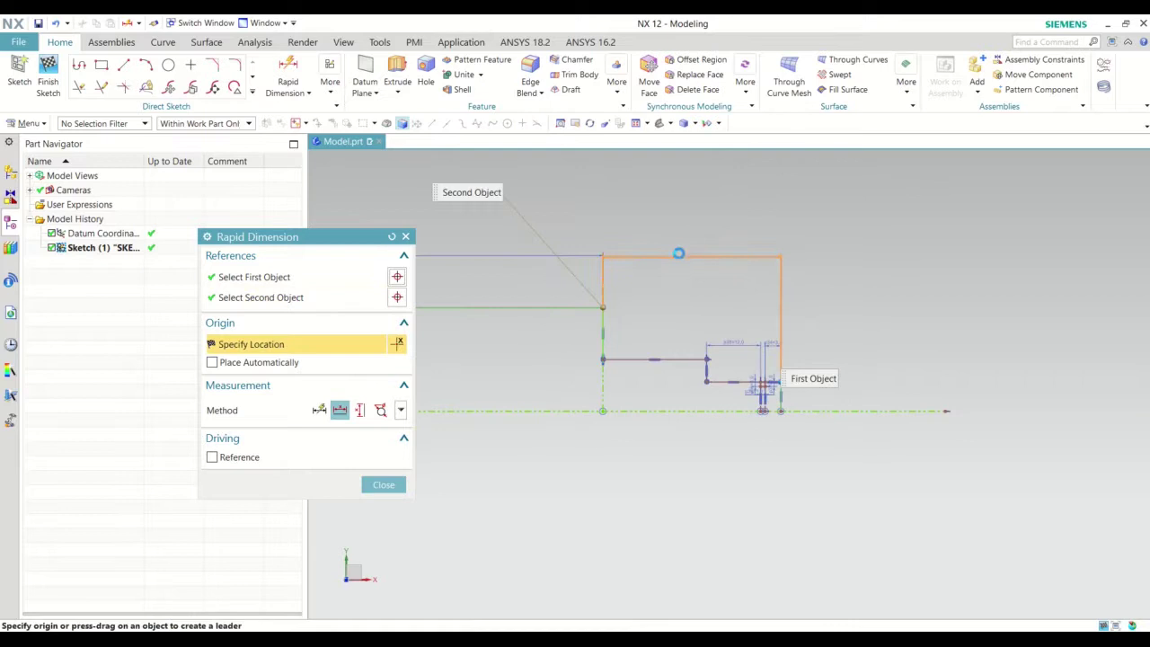
click(679, 254)
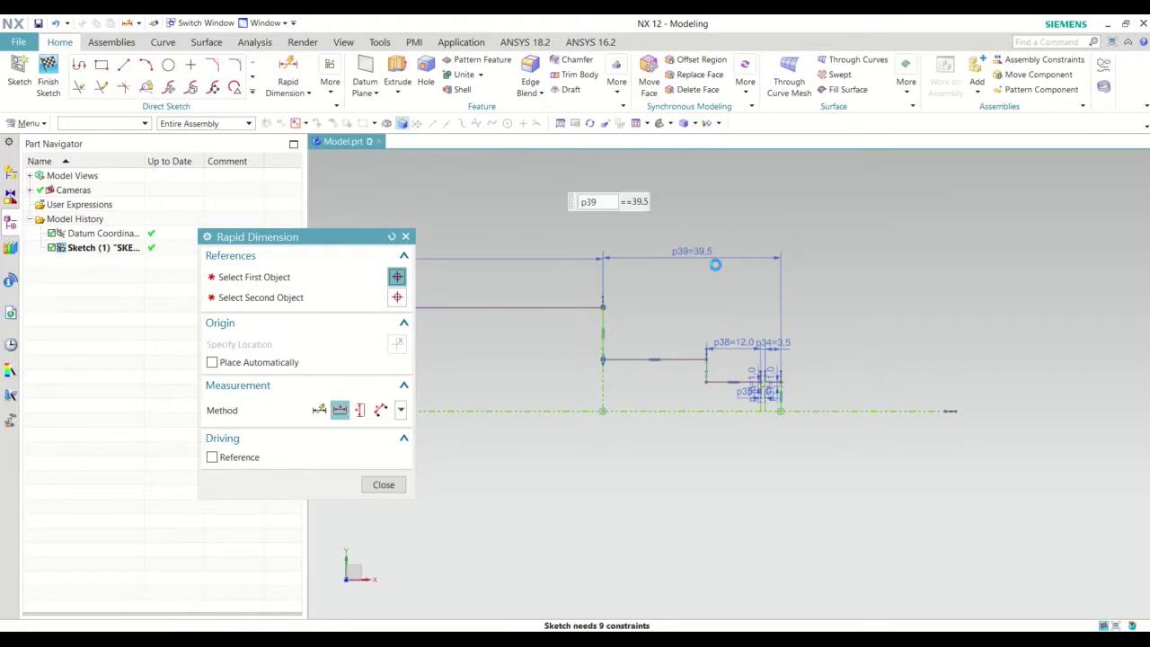
text(60)
key(Return)
key(Escape)
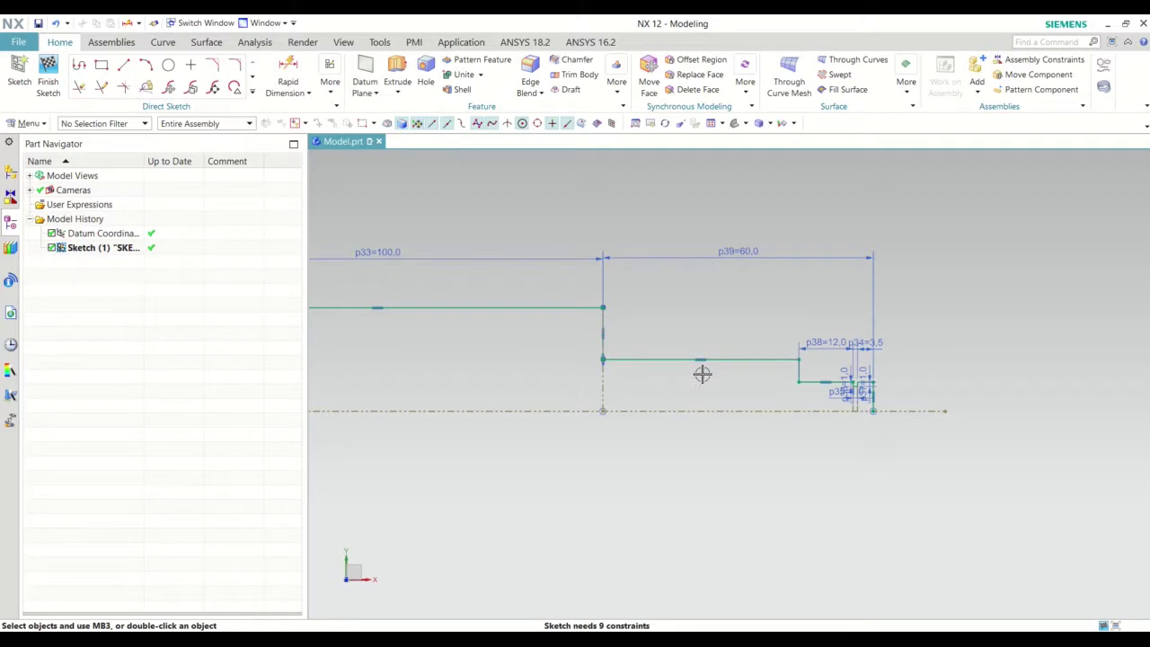
Drag the p33=100.0 and p39=60.0 dimensions upward to line up above the profile.
scroll(702, 374, down, 1)
scroll(752, 367, down, 3)
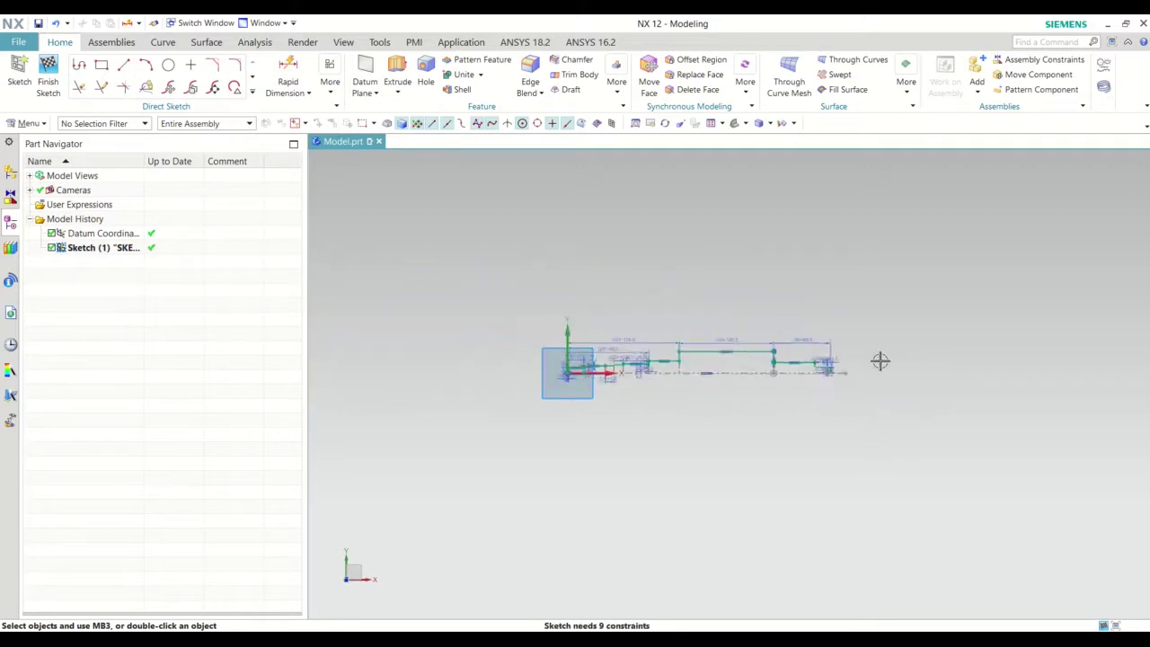
scroll(880, 362, up, 1)
scroll(764, 362, up, 2)
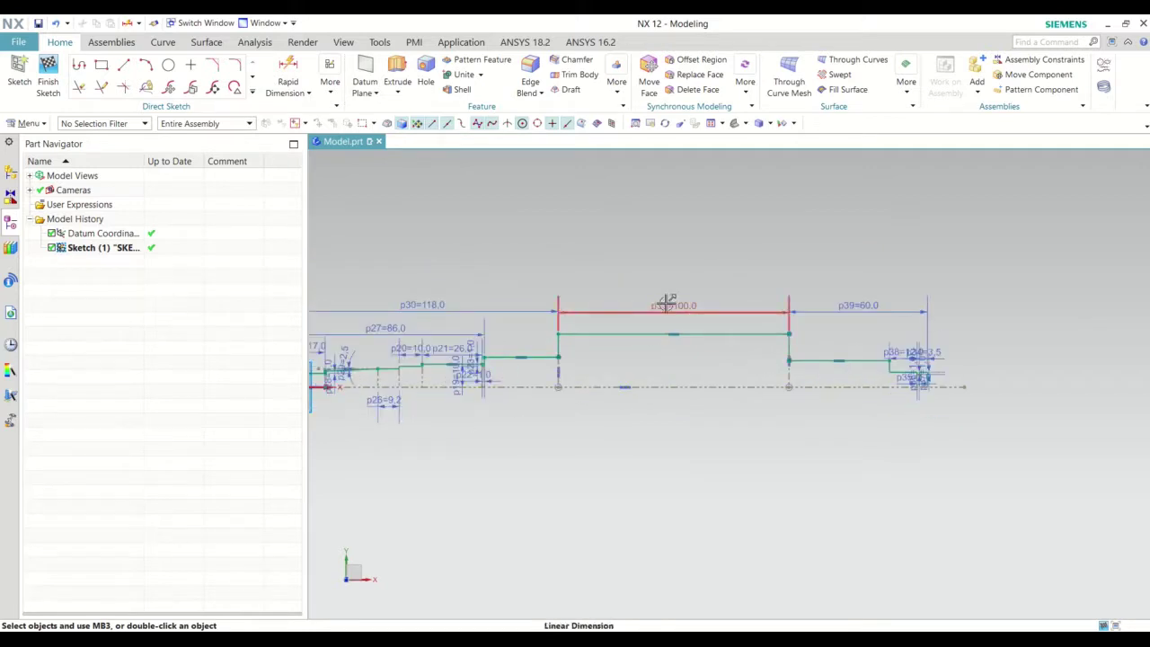
drag(665, 302, 672, 294)
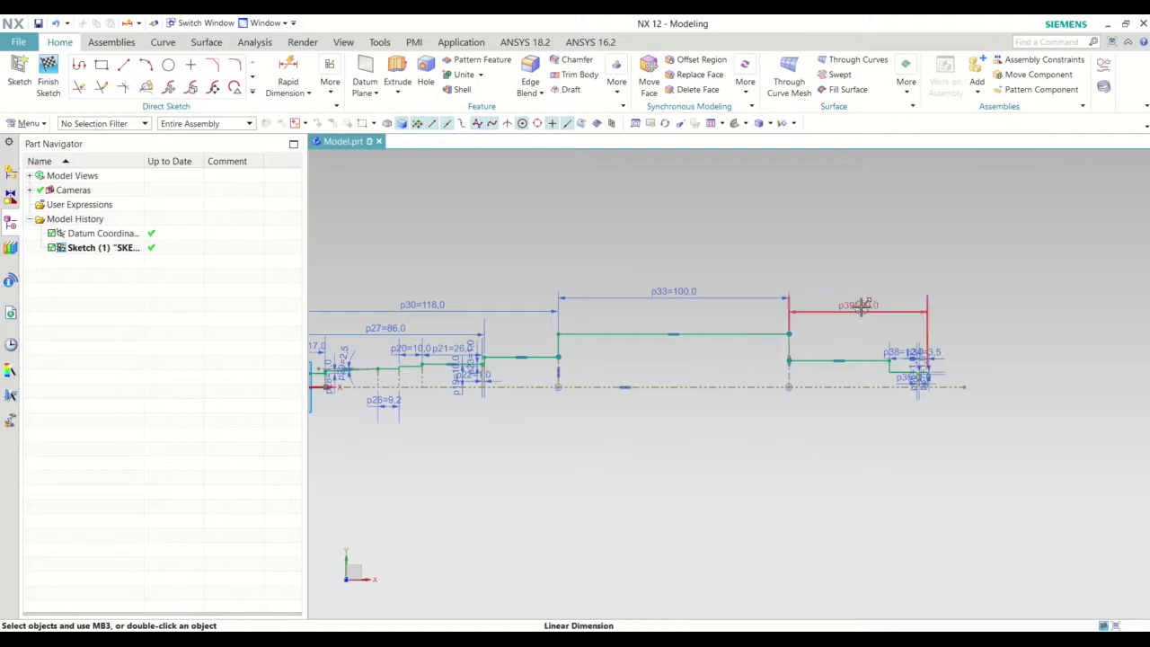
drag(855, 312, 861, 296)
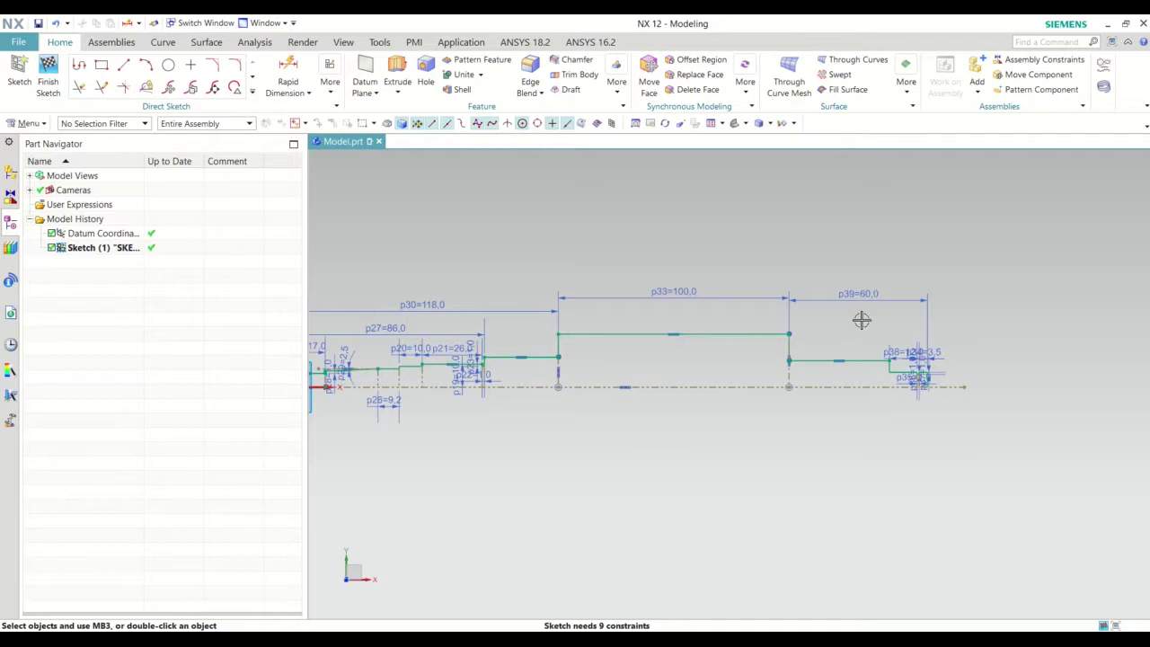
scroll(862, 320, down, 2)
scroll(894, 349, up, 2)
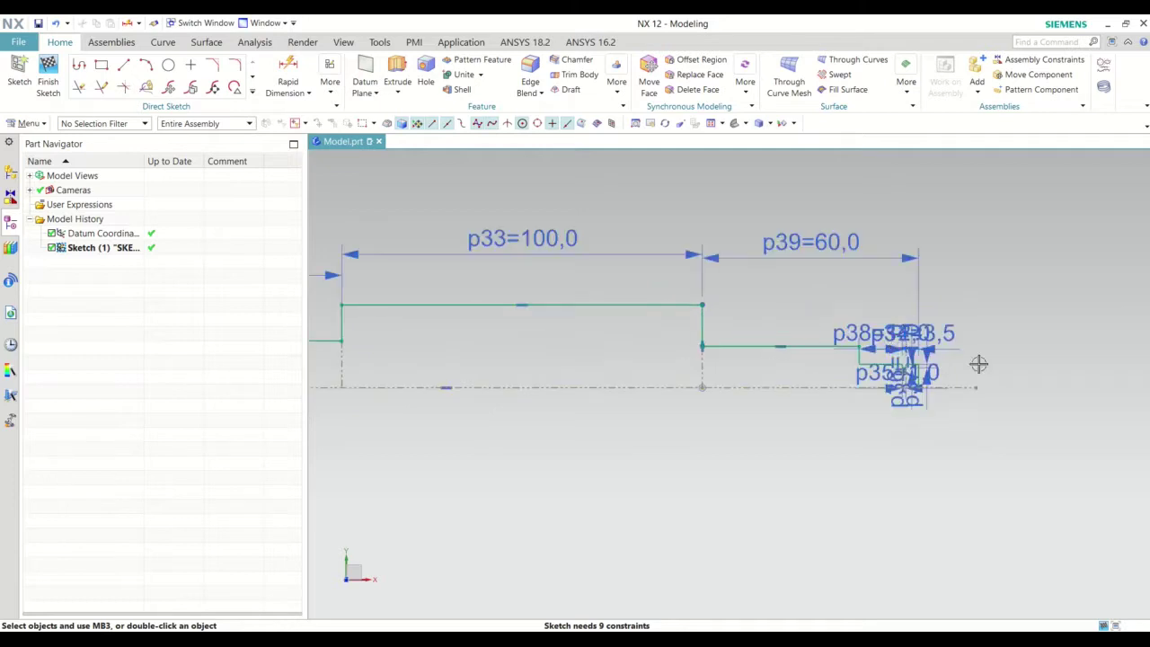
scroll(863, 434, up, 1)
scroll(855, 408, up, 1)
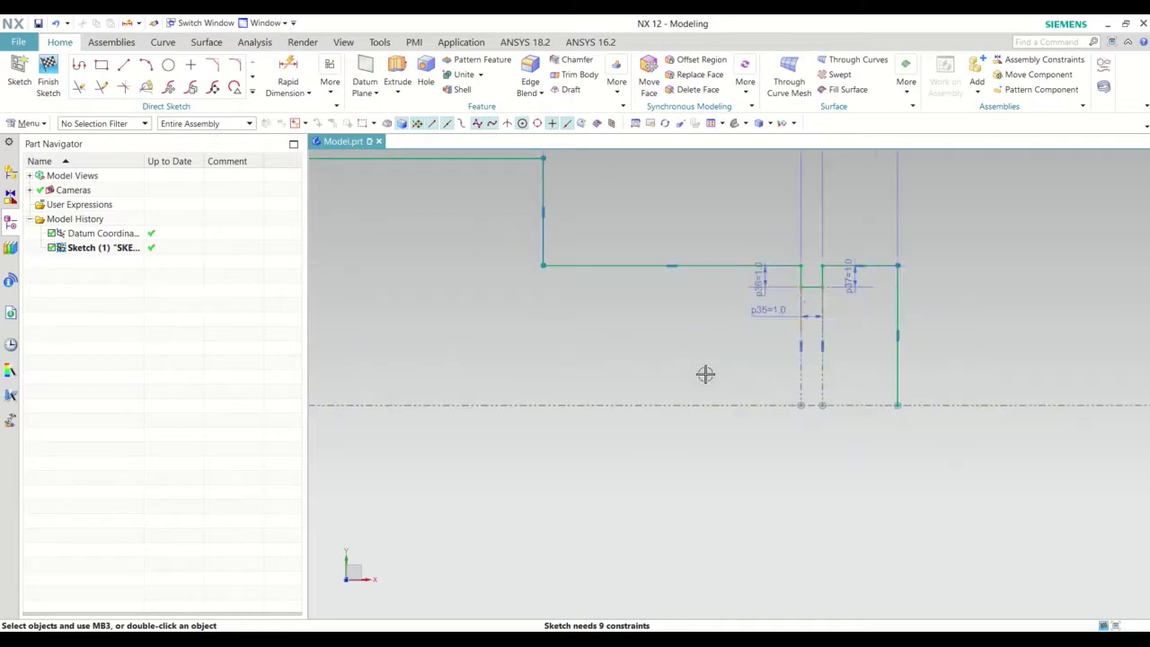
scroll(710, 373, down, 2)
scroll(793, 357, up, 3)
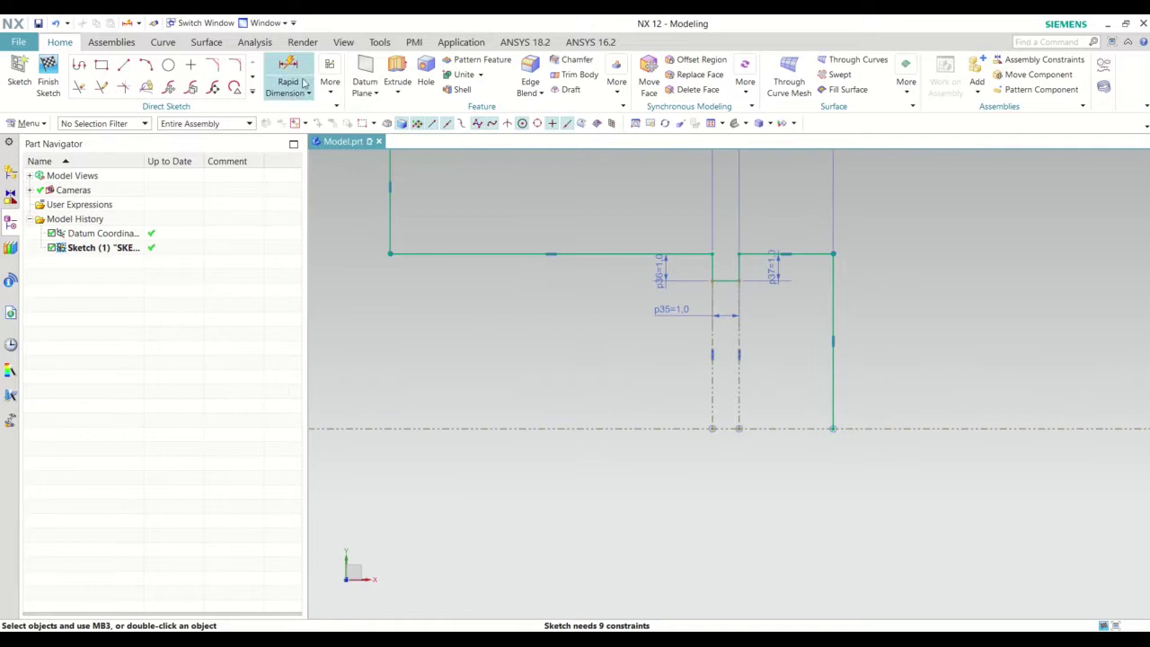
Draw an arc from the shaft's right end line down to the centre axis.
key(a)
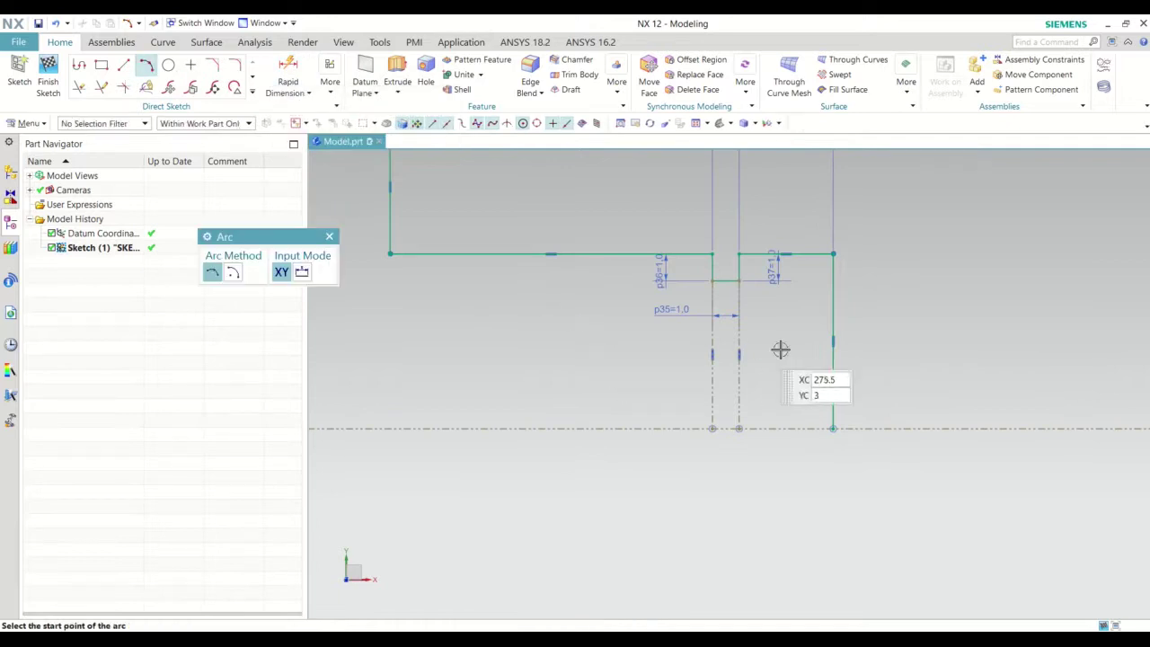
click(831, 363)
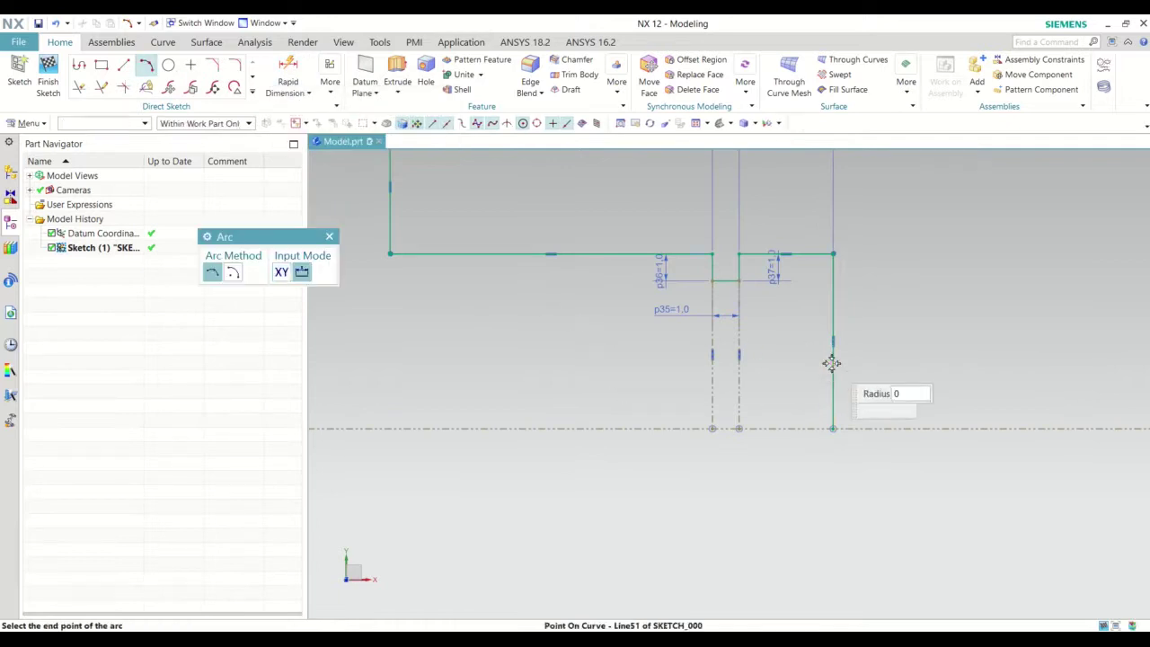
click(799, 404)
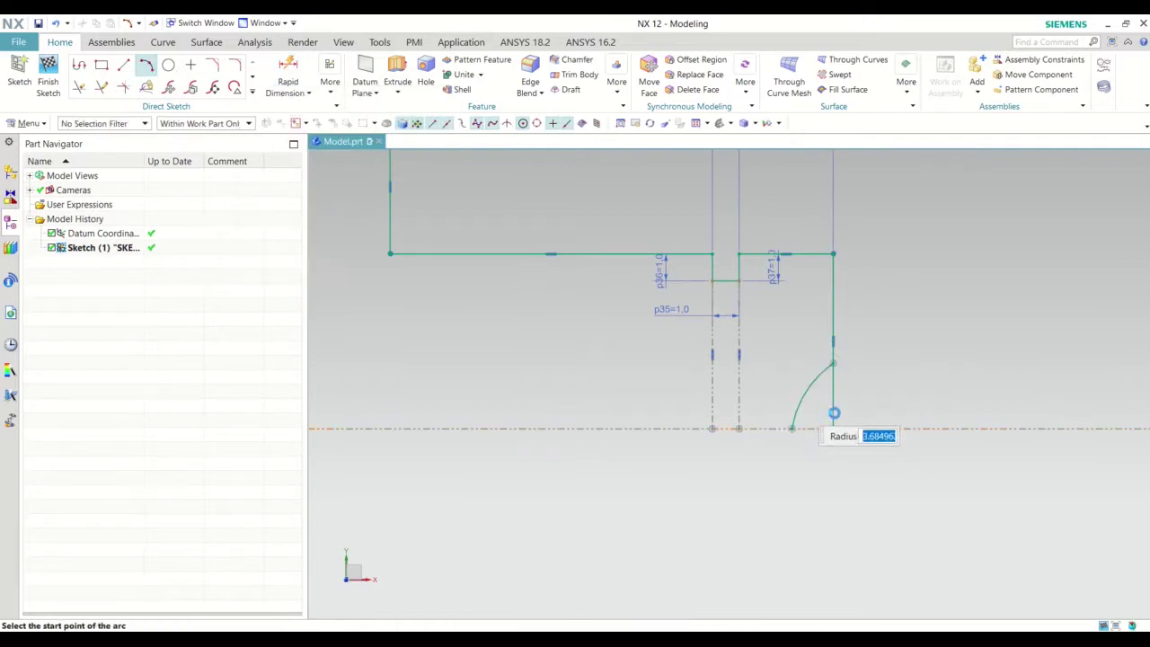
key(Escape)
scroll(899, 394, down, 3)
scroll(940, 395, down, 3)
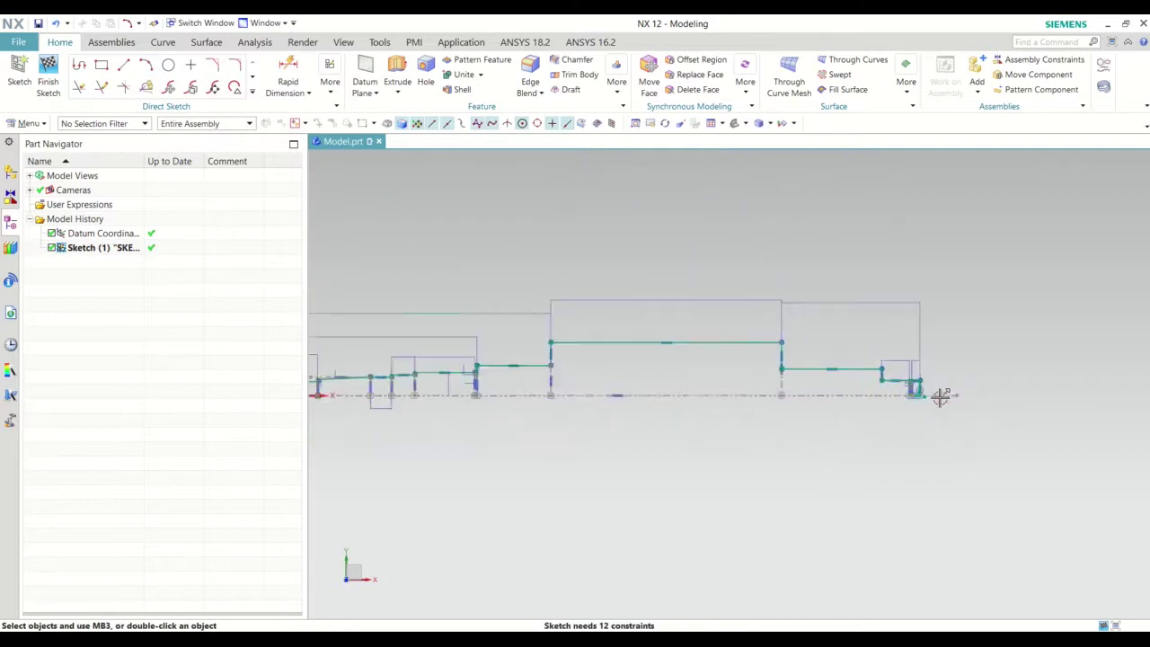
scroll(935, 396, down, 2)
scroll(574, 404, up, 1)
scroll(575, 407, up, 2)
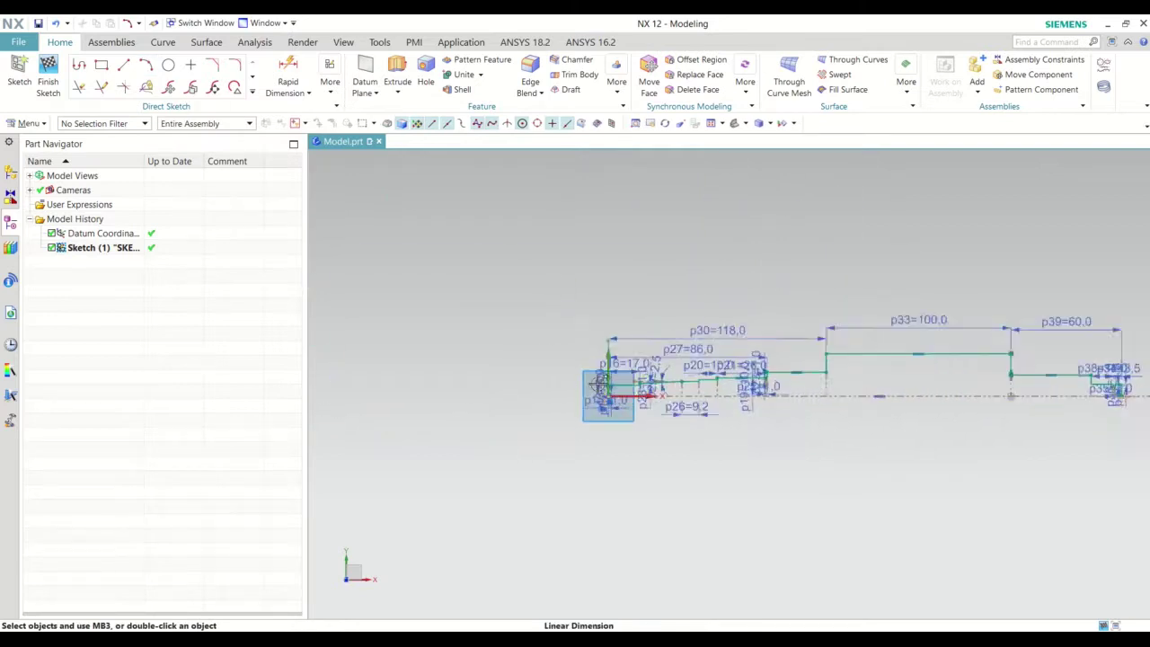
scroll(580, 418, up, 4)
scroll(617, 399, down, 2)
scroll(617, 399, up, 2)
scroll(615, 395, up, 3)
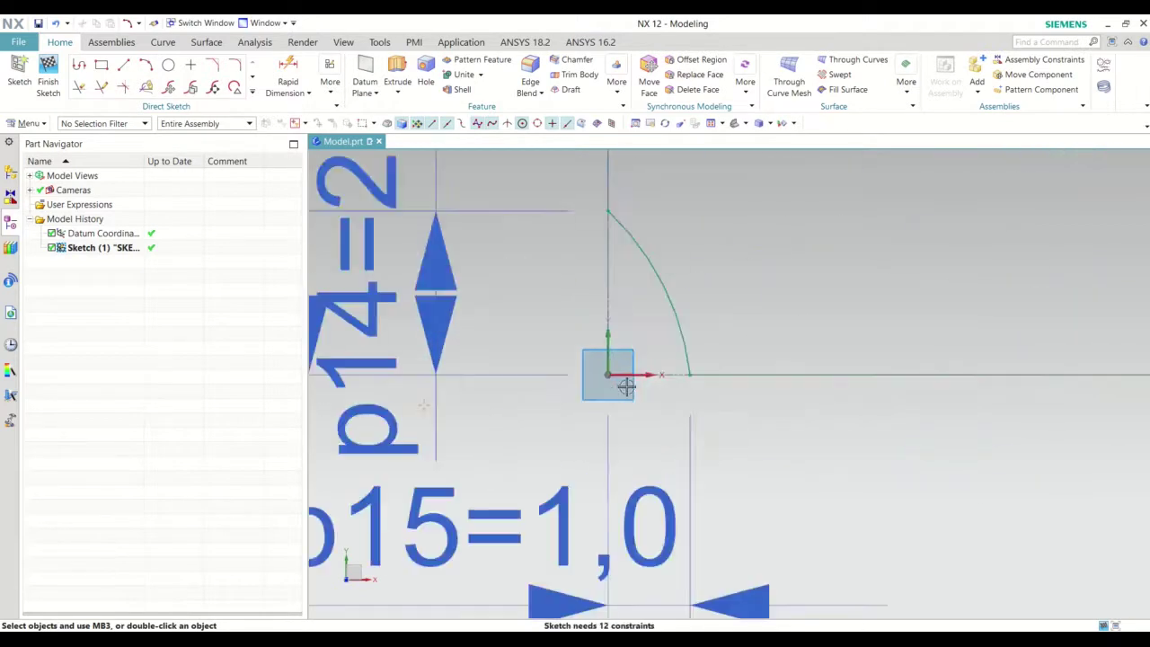
scroll(616, 389, down, 4)
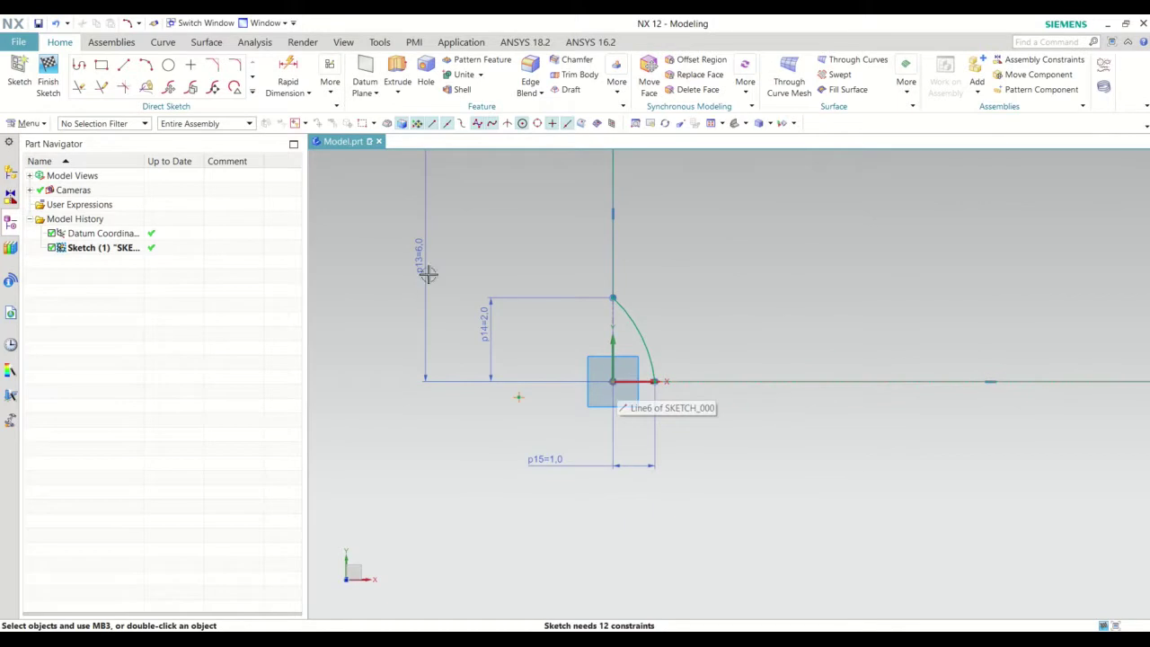
Give the left-end rounded corner arc a radial dimension of 3.5 (p40).
click(292, 95)
click(310, 137)
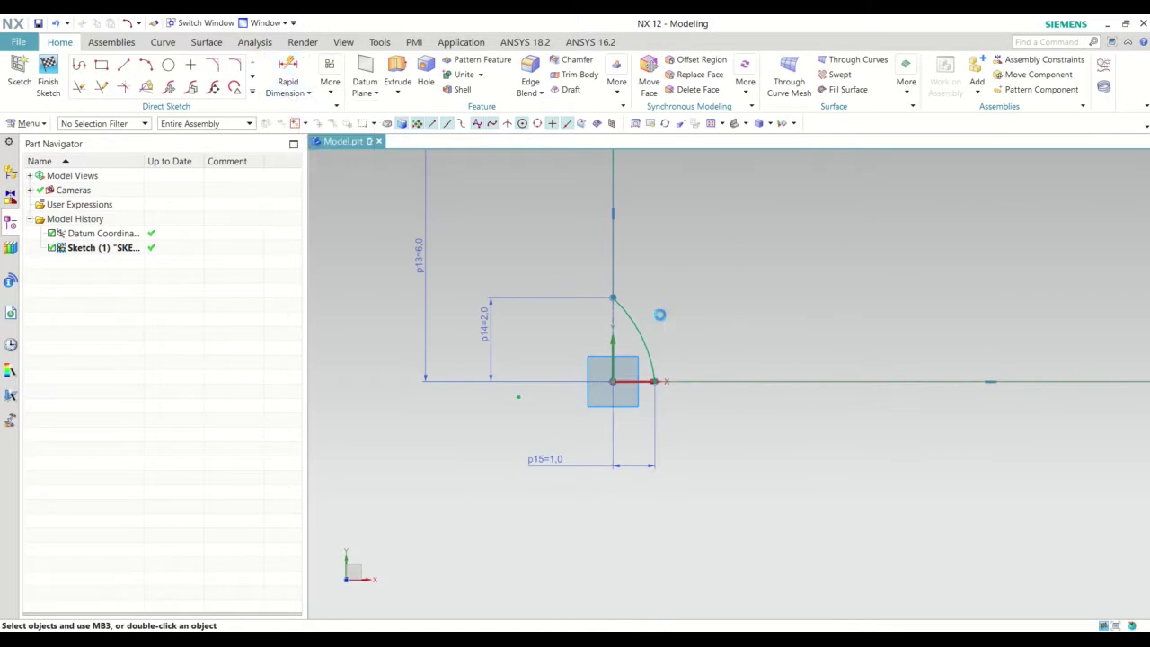
click(641, 332)
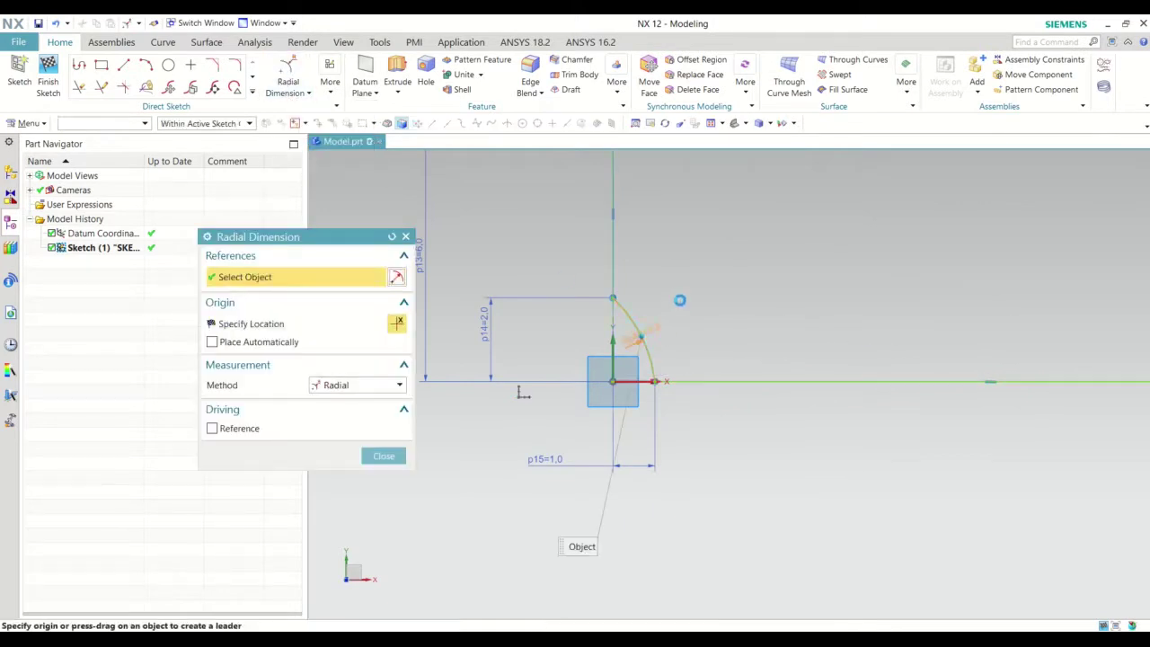
click(685, 294)
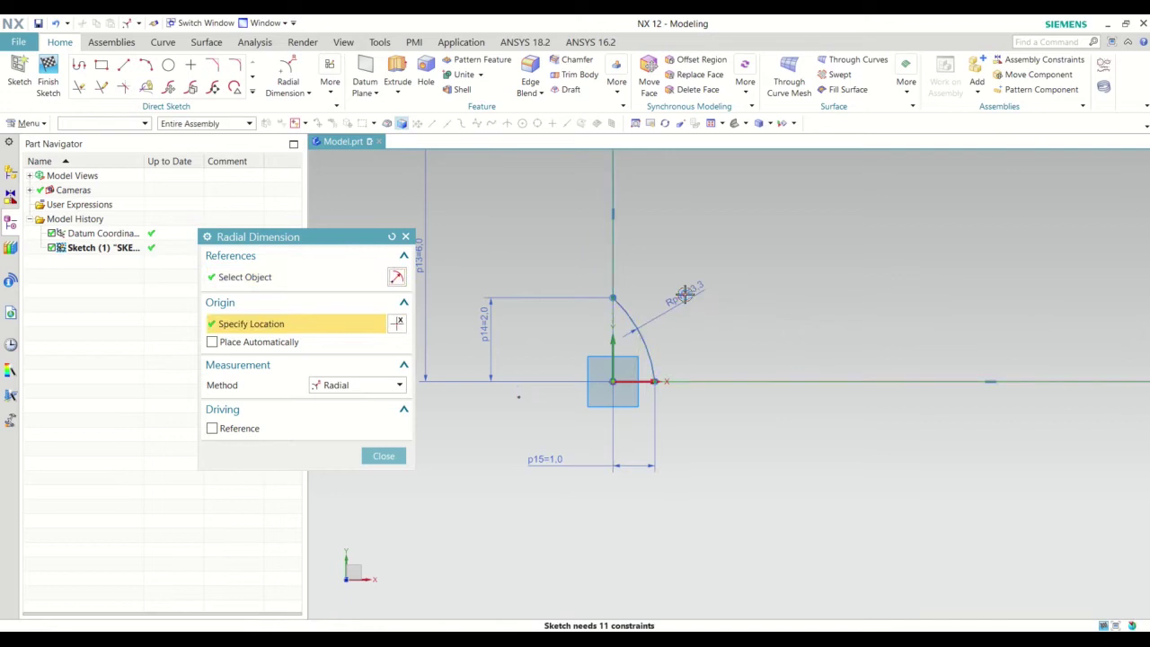
text(3.5)
key(Return)
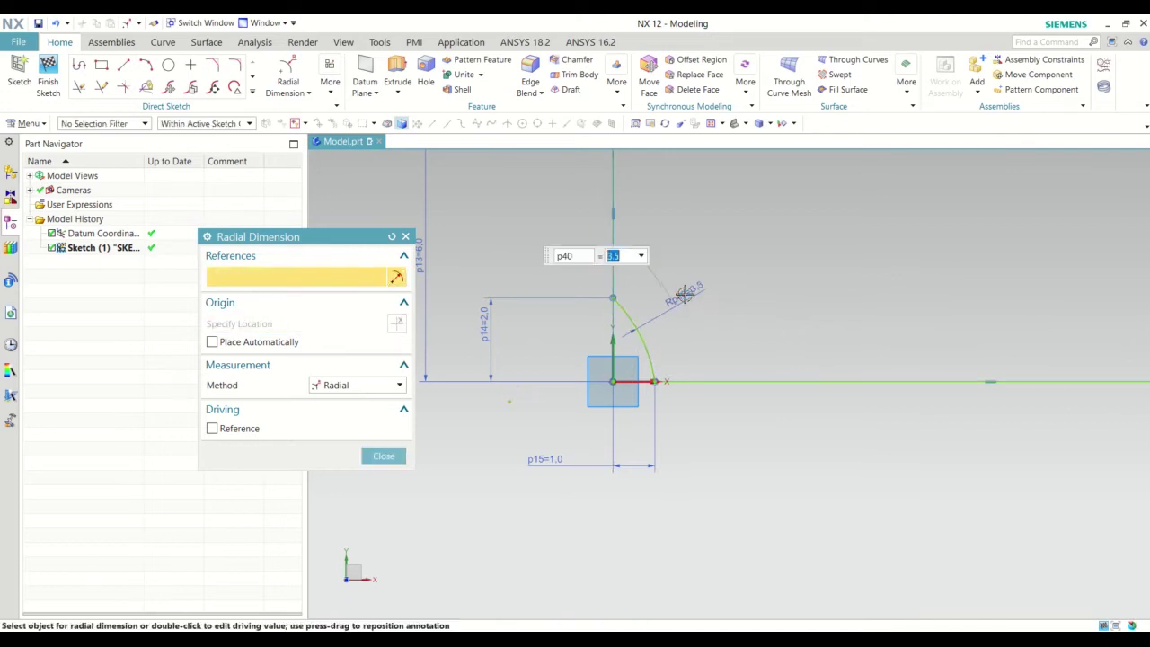
key(Escape)
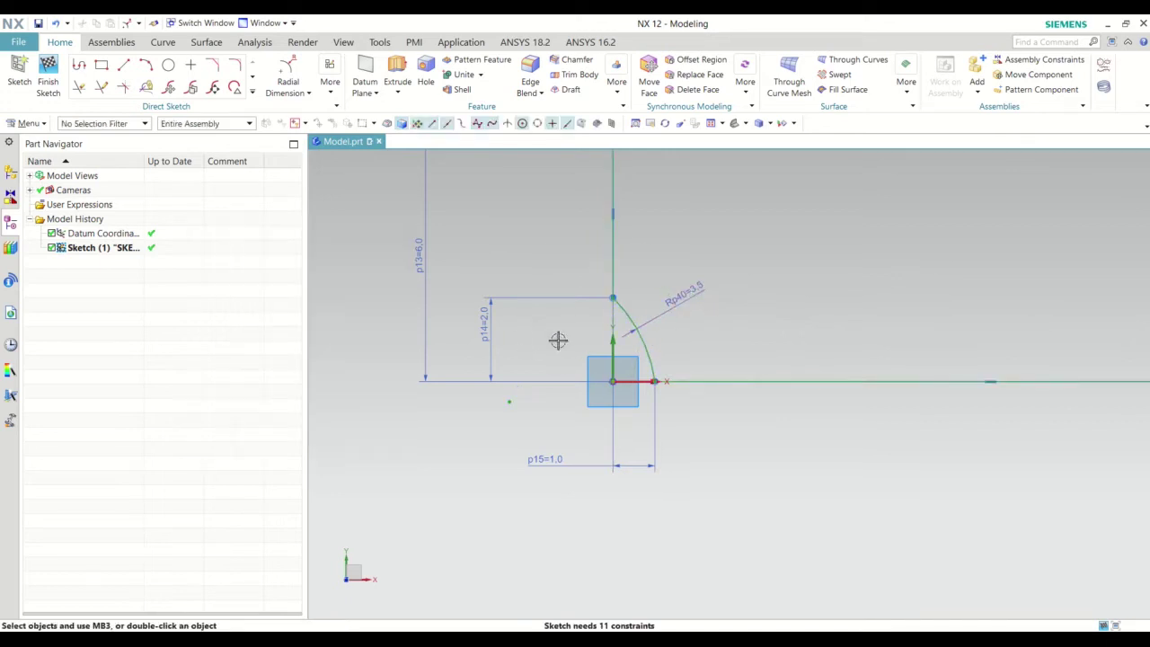
scroll(616, 312, up, 5)
scroll(607, 274, up, 5)
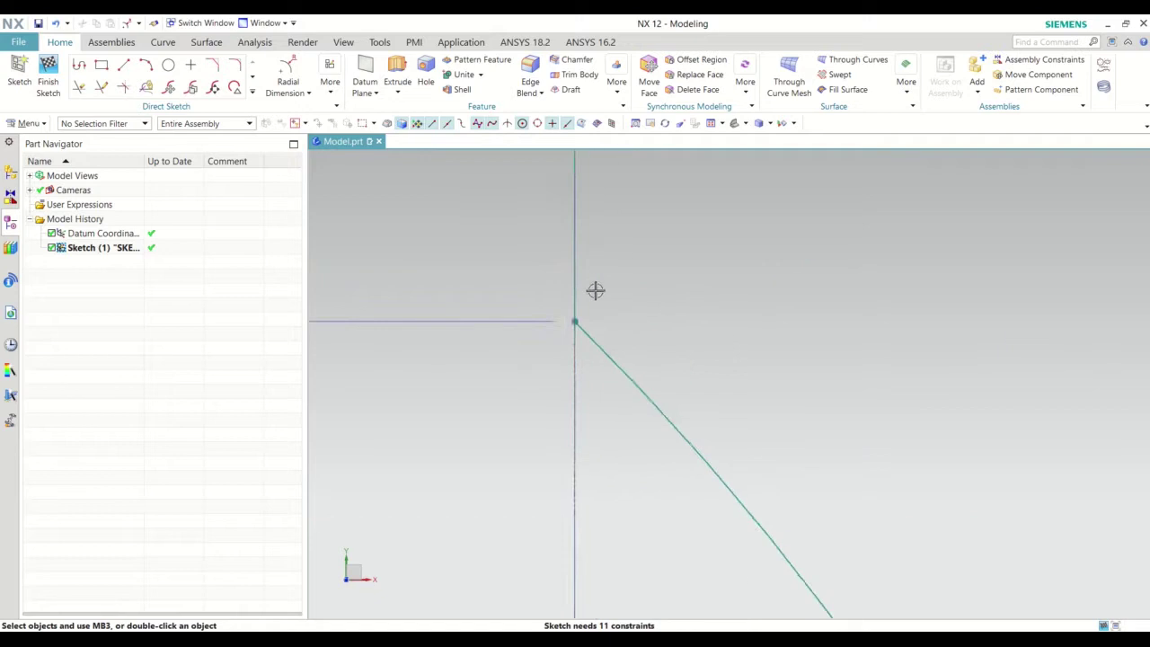
scroll(544, 315, down, 3)
Quick Trim the vertical end-line segment left below the new right-end arc.
scroll(529, 319, down, 3)
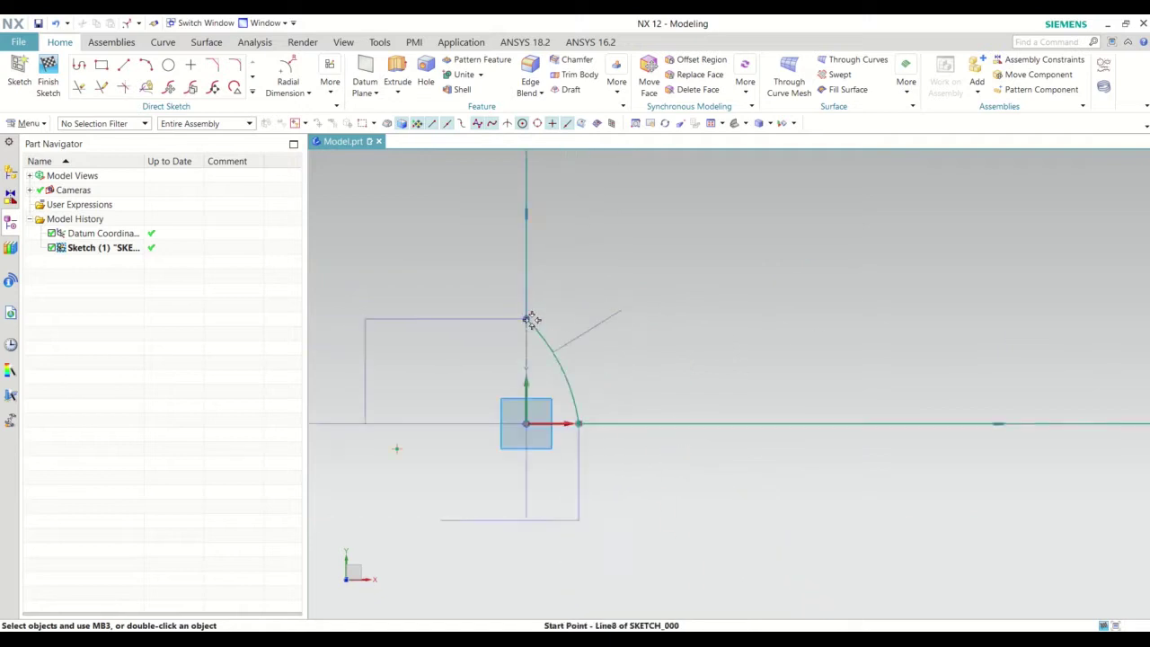
scroll(488, 432, down, 2)
scroll(540, 434, down, 2)
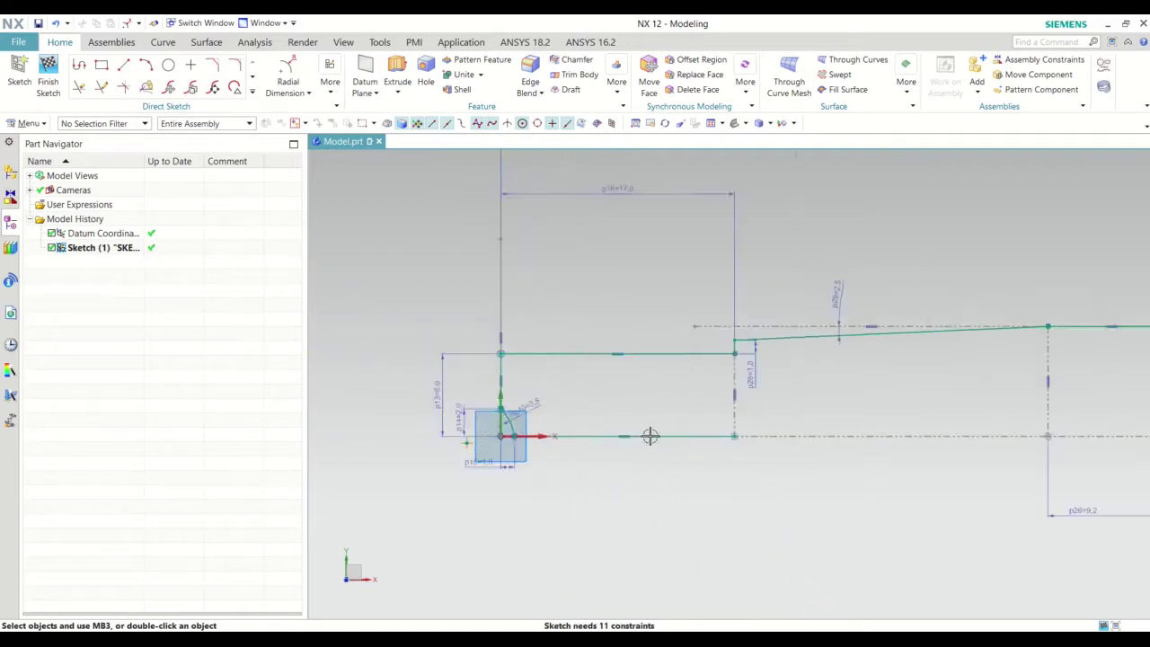
scroll(665, 437, down, 2)
shift+middle_drag(832, 431, 693, 419)
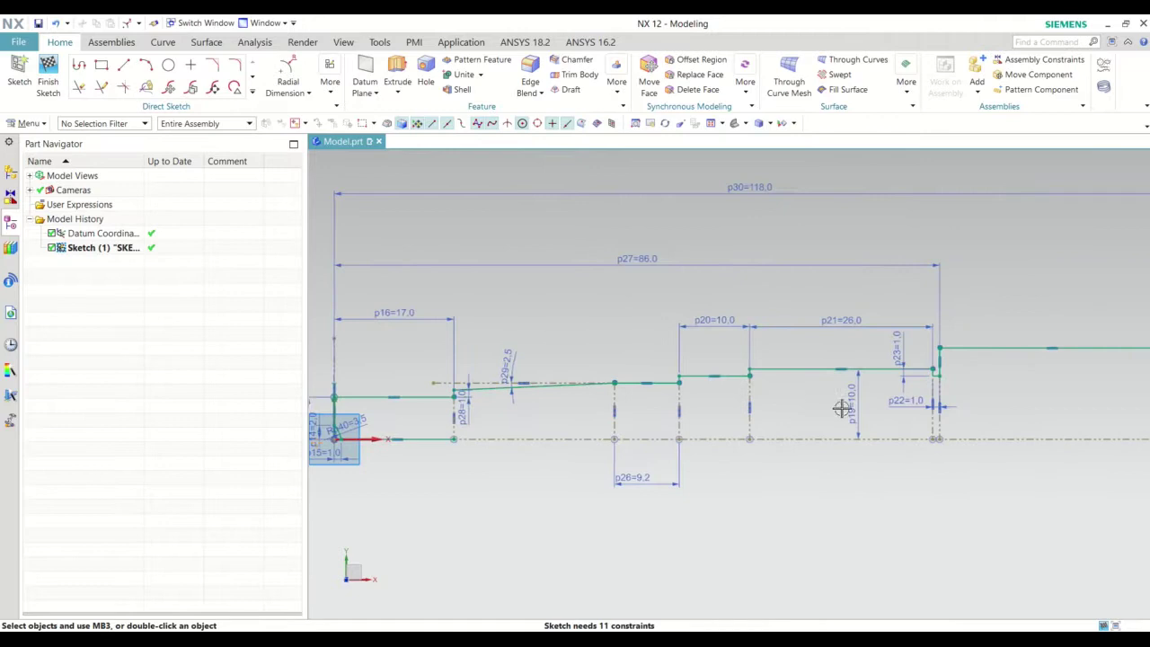
mouse_move(938, 406)
shift+middle_down()
mouse_move(655, 417)
mouse_move(857, 410)
mouse_move(616, 406)
shift+middle_up()
scroll(692, 411, down, 2)
scroll(763, 406, up, 3)
scroll(749, 390, down, 2)
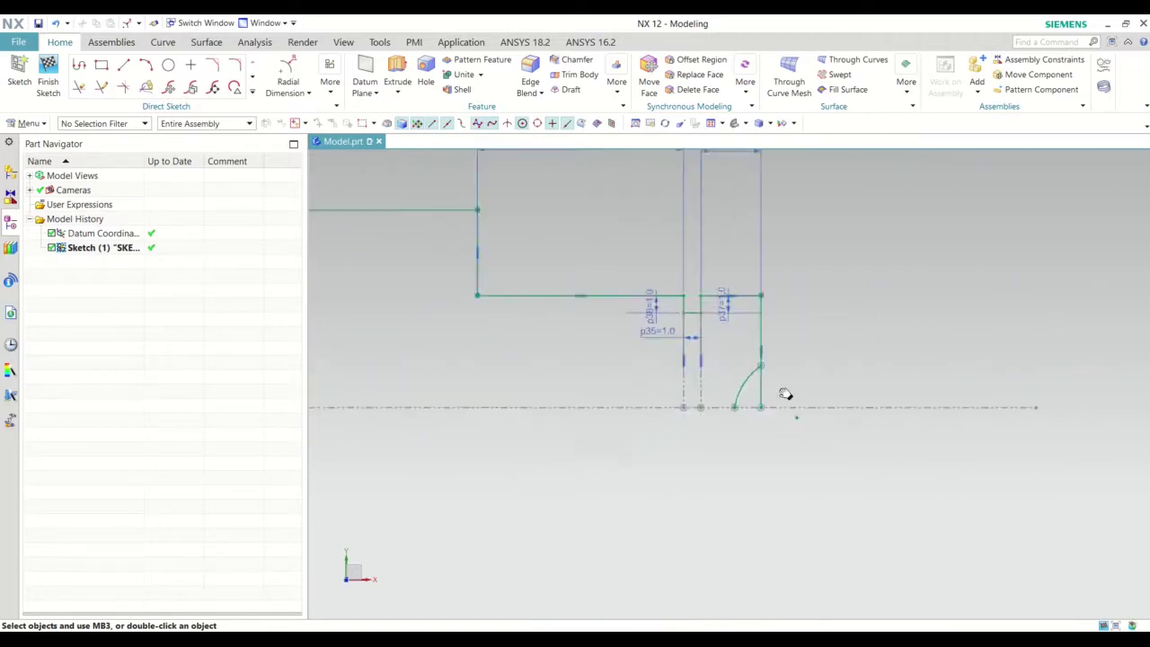
scroll(783, 398, up, 1)
scroll(763, 390, up, 1)
scroll(780, 419, up, 3)
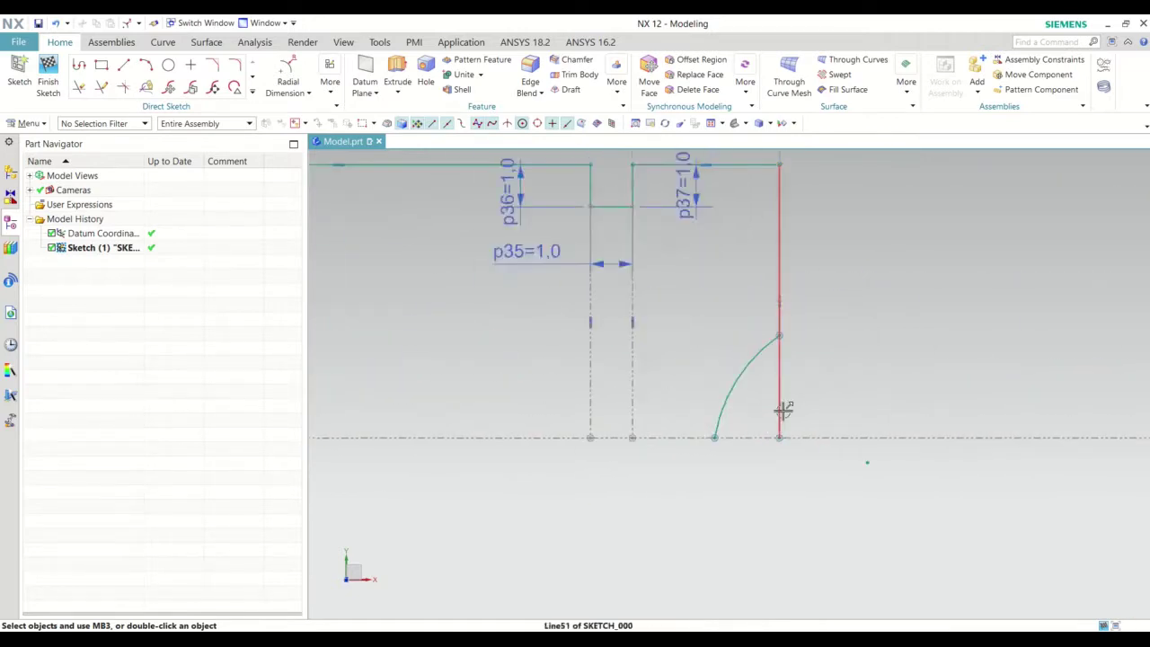
click(79, 86)
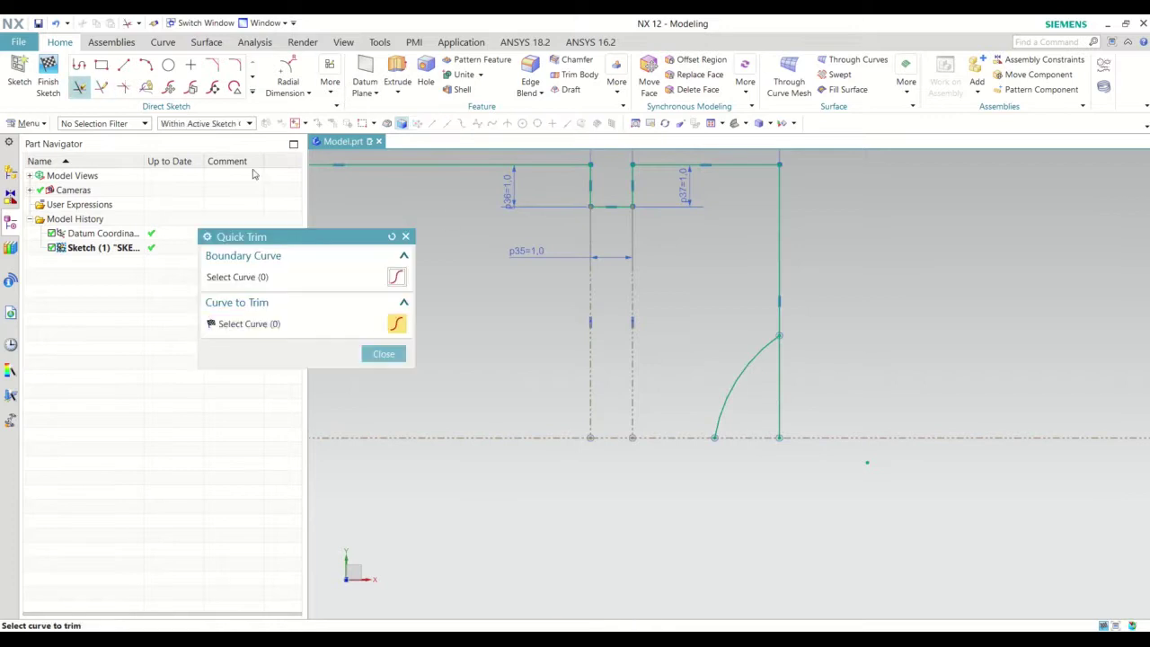
click(780, 381)
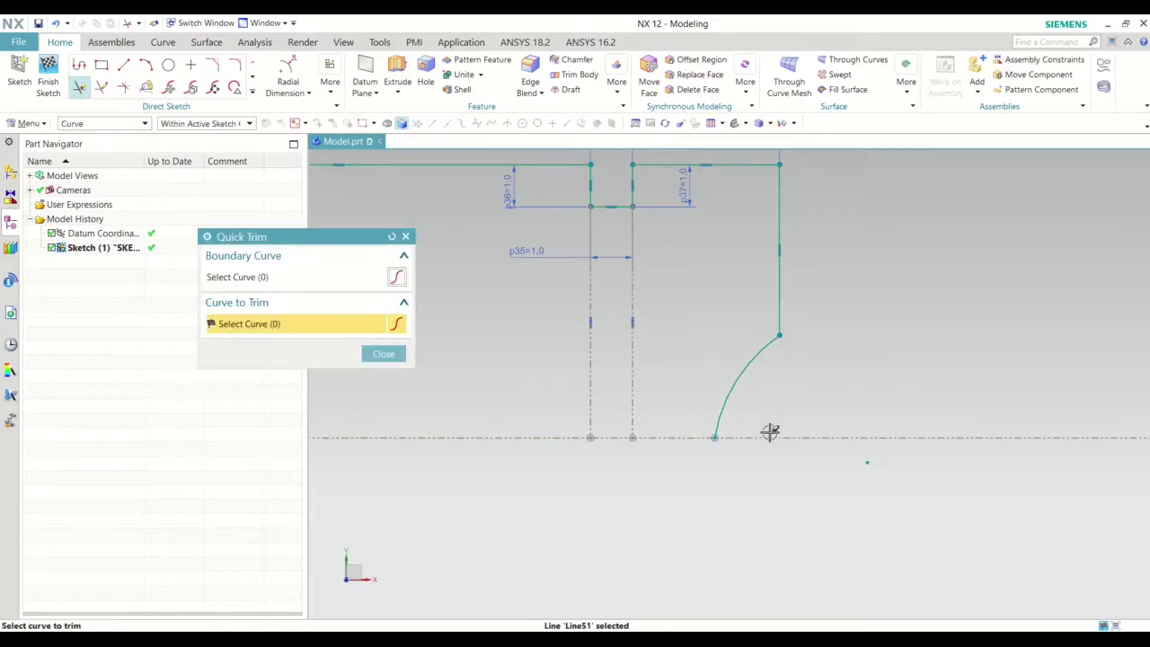
click(799, 440)
scroll(906, 405, down, 1)
scroll(903, 405, down, 1)
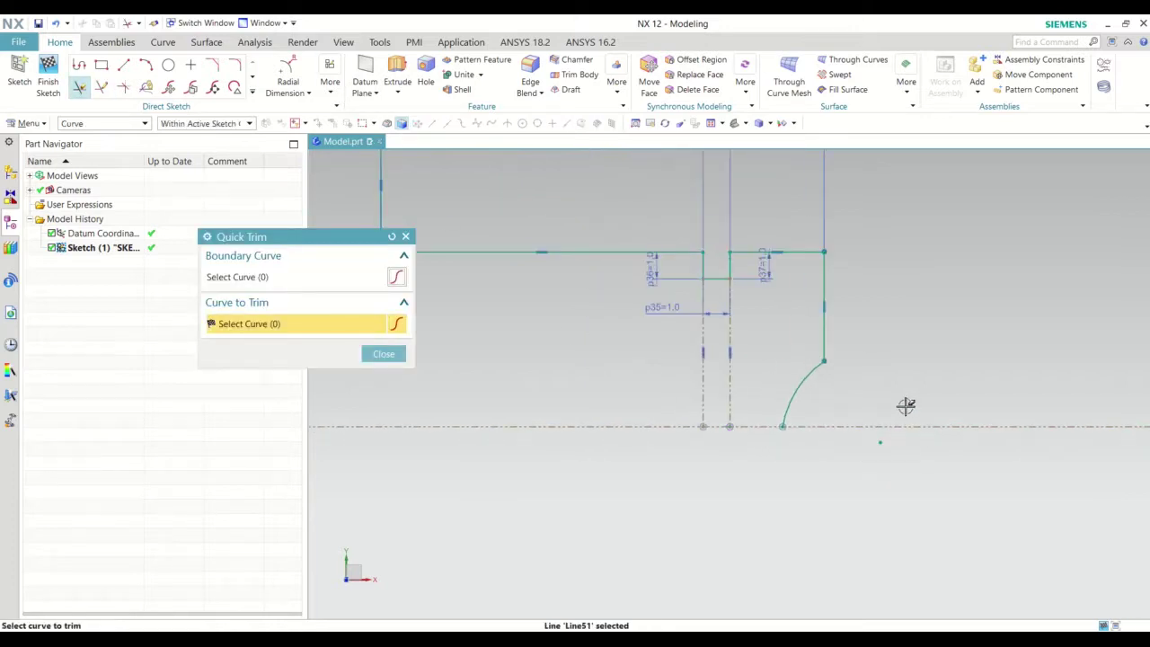
middle_click(879, 398)
Give the right-end arc a radial dimension of 3.9 (p41).
click(297, 93)
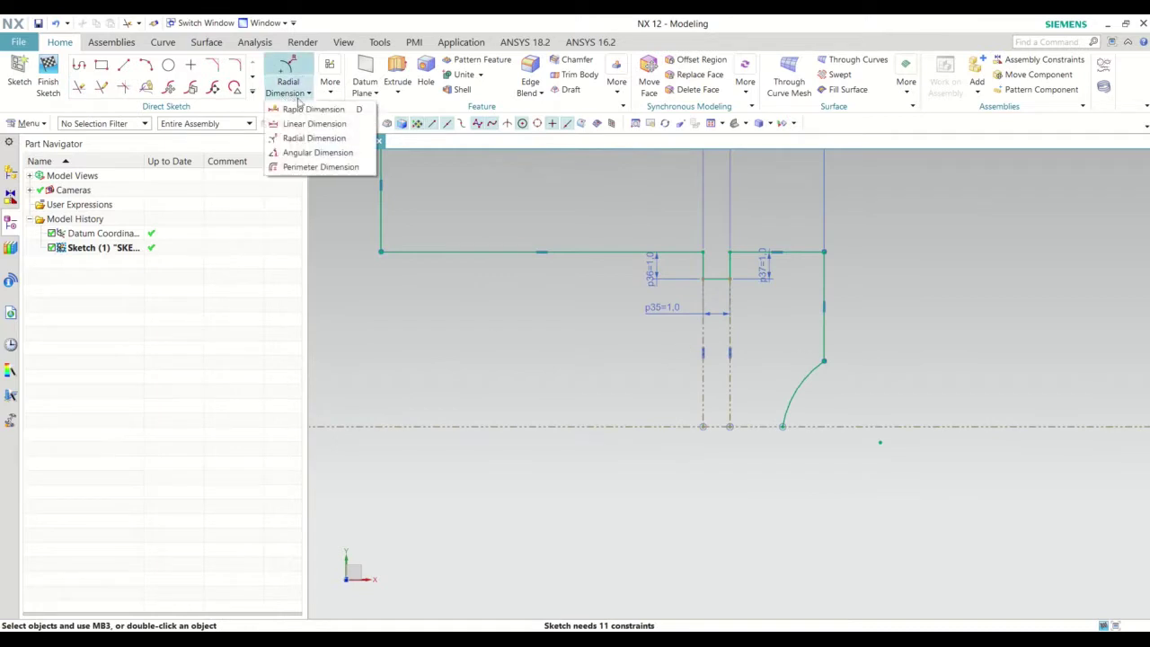
click(306, 138)
click(798, 383)
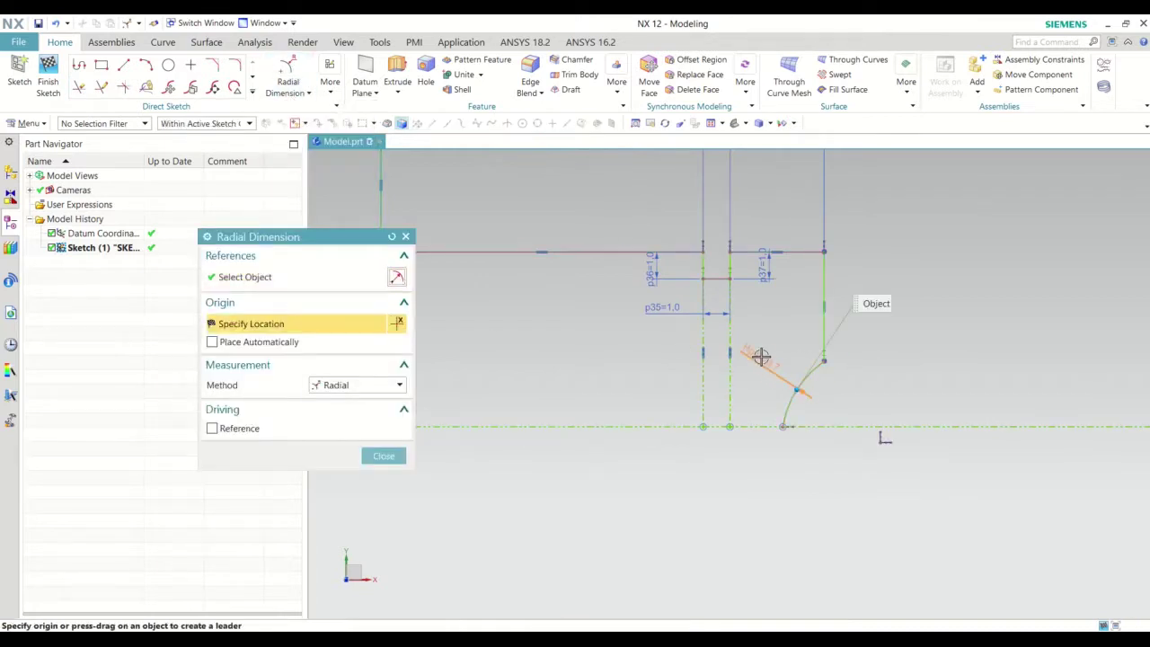
click(761, 357)
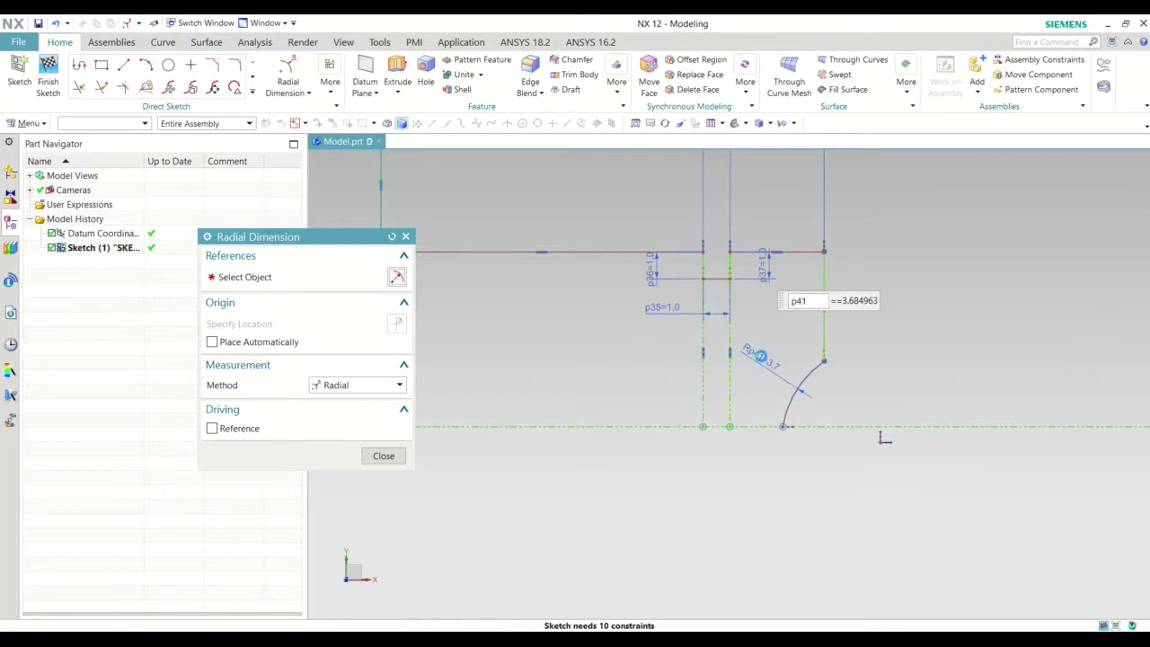
text(3.9)
key(Return)
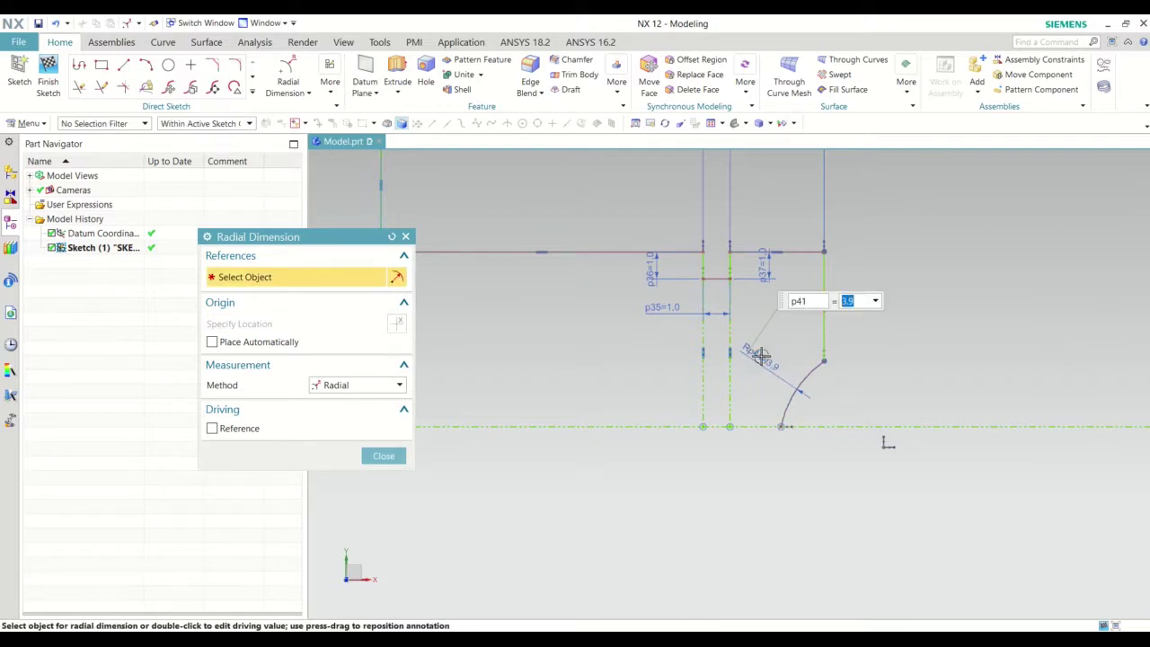
key(Escape)
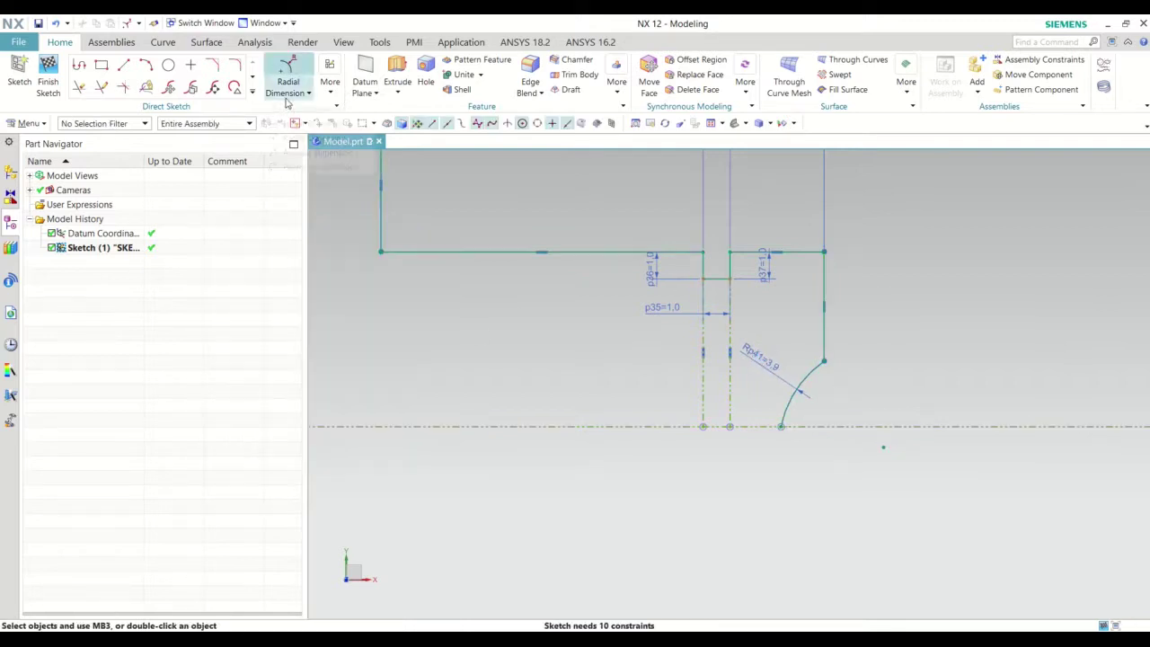
Dimension the horizontal offset from the arc's upper endpoint to the vertical line as 1.5 (p42).
click(308, 93)
click(308, 108)
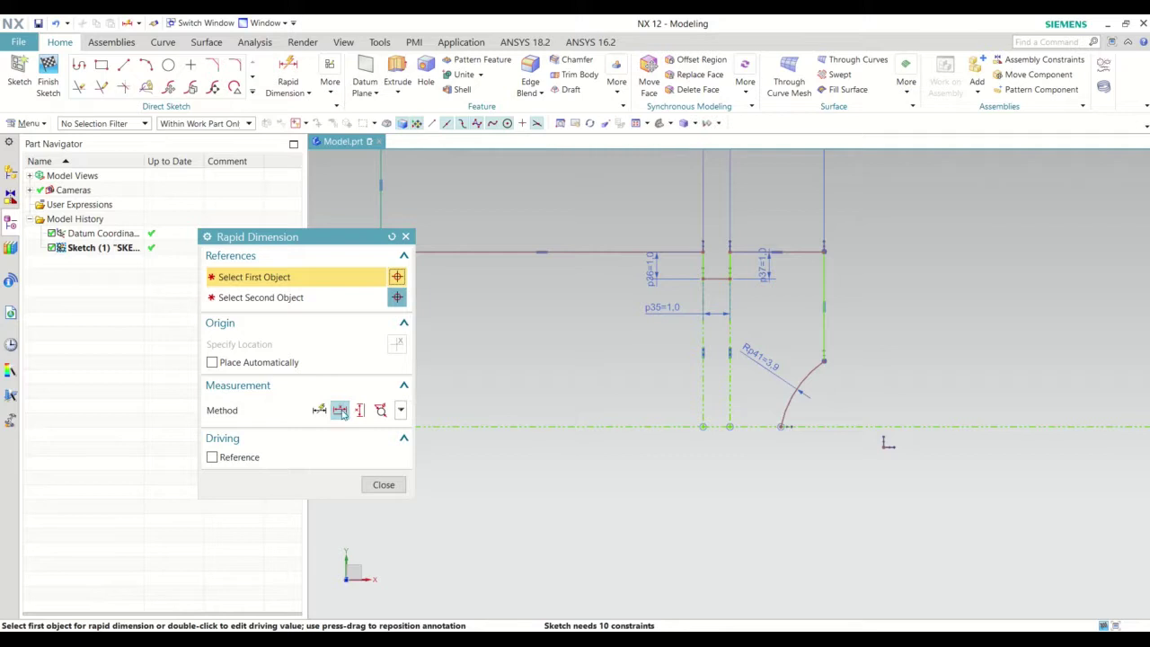
click(825, 361)
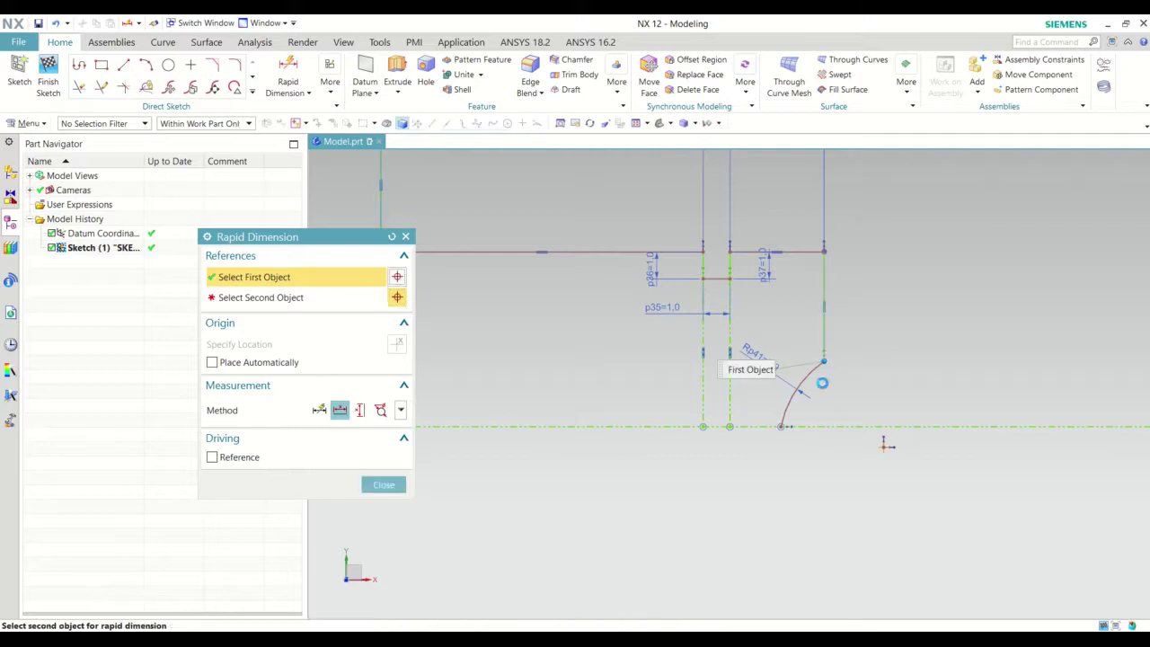
click(822, 490)
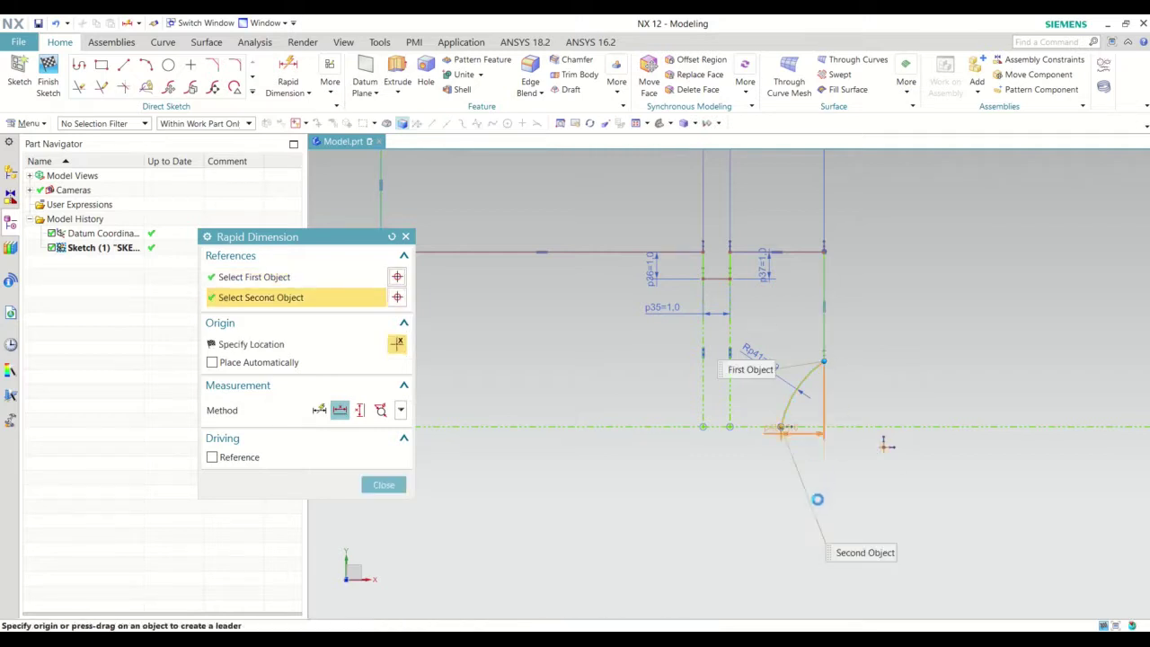
click(729, 501)
text(1)
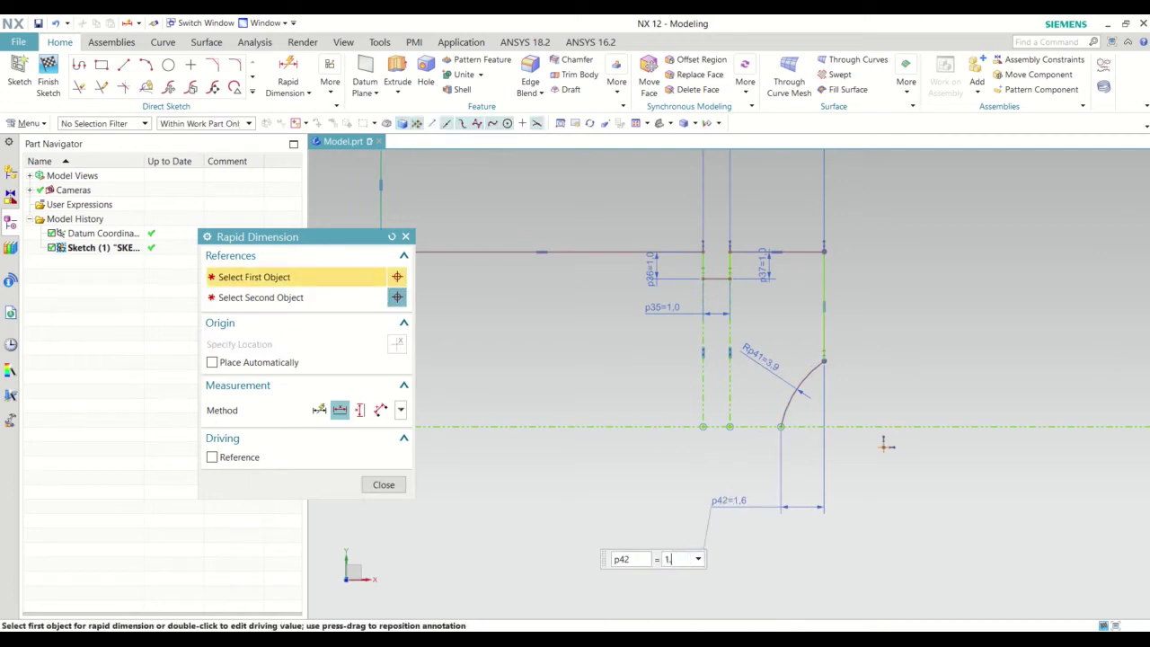
text(5)
key(Return)
key(Escape)
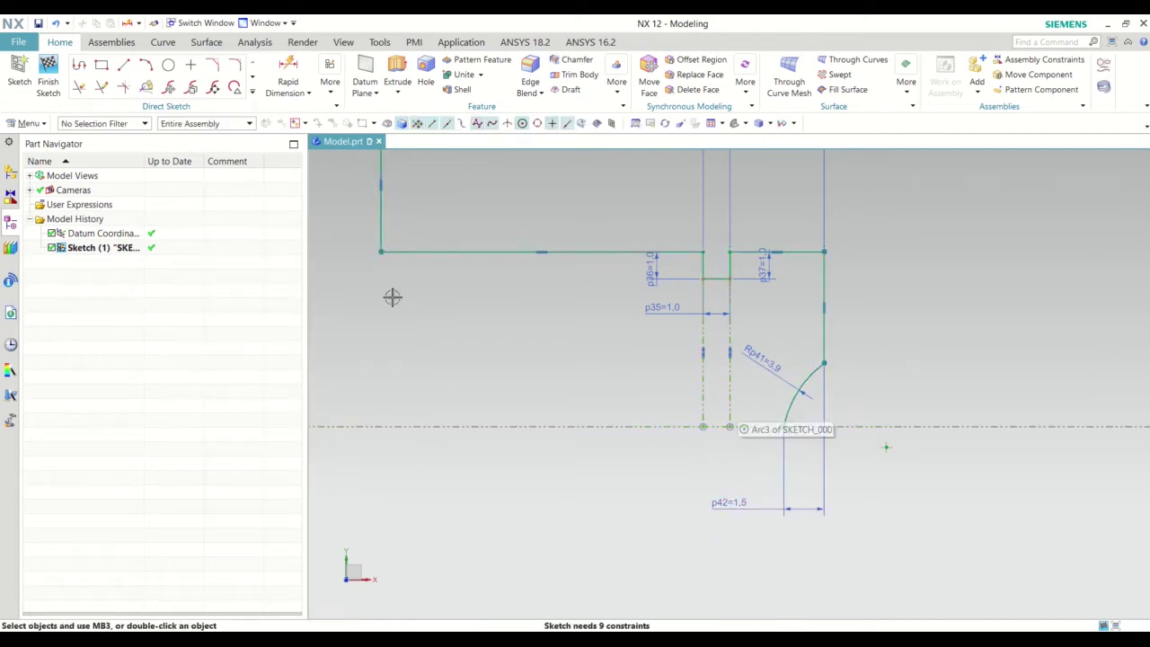
Dimension the arc's vertical height to the line endpoint as 2.0 (p43).
click(308, 94)
click(310, 109)
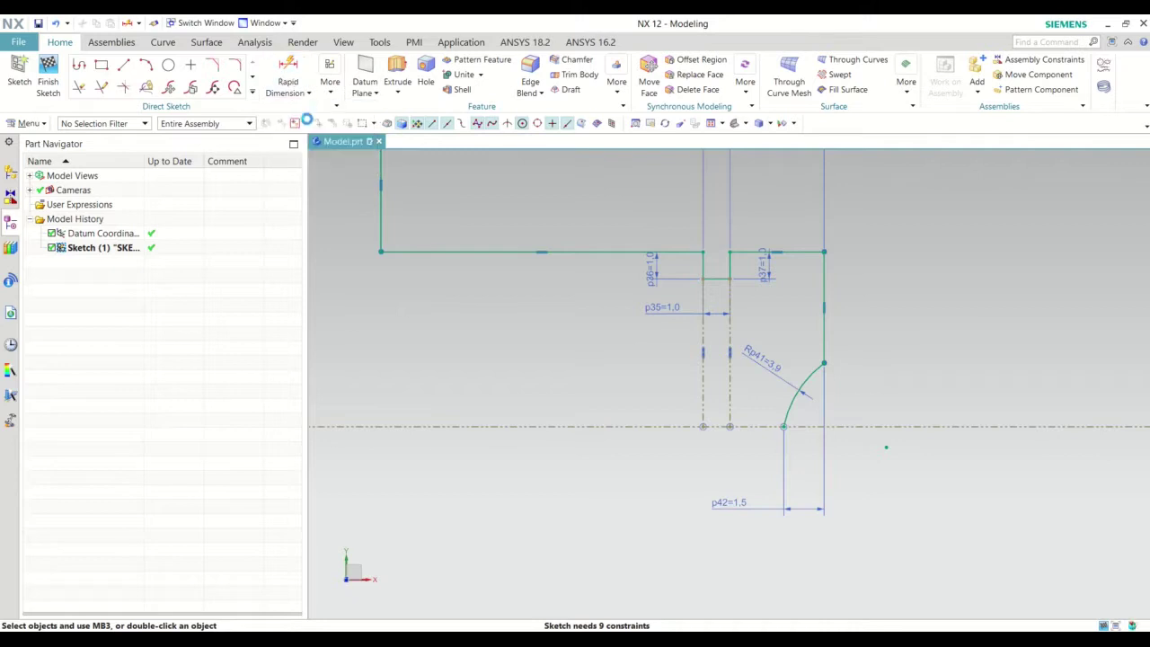
click(826, 361)
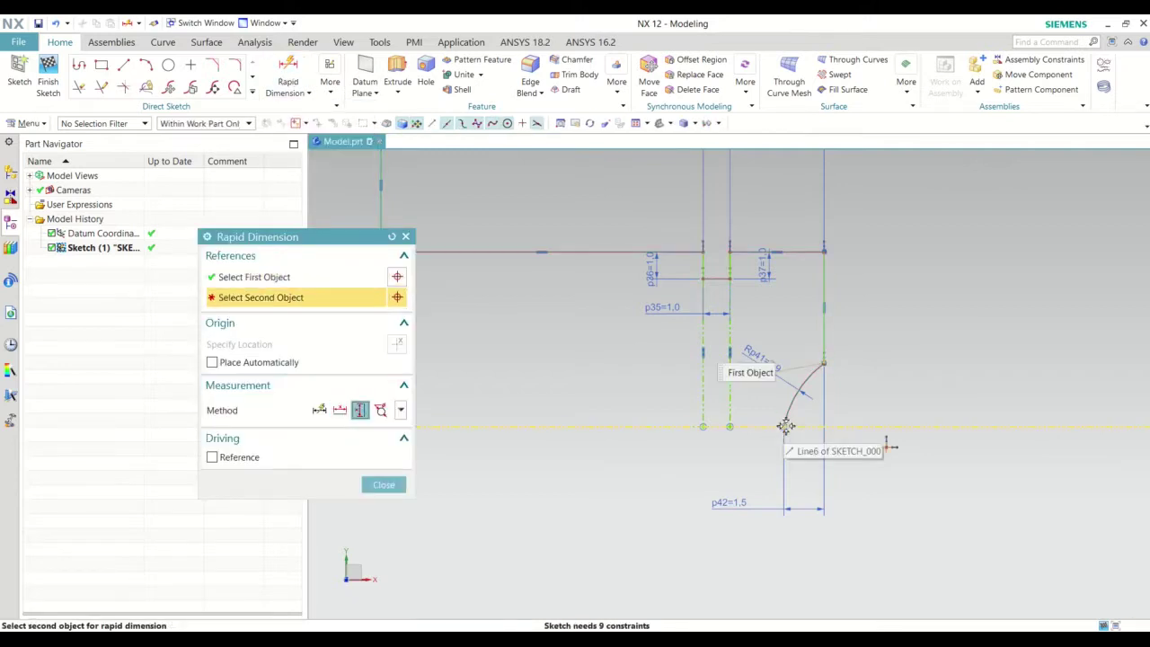
scroll(787, 428, up, 2)
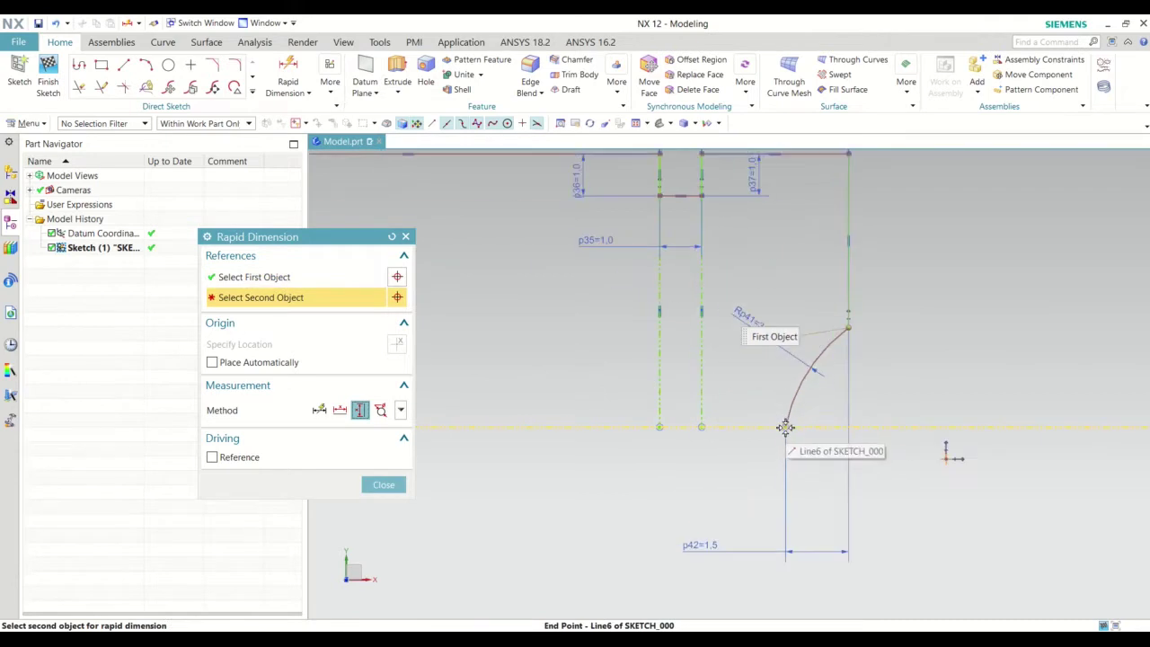
click(787, 428)
click(851, 444)
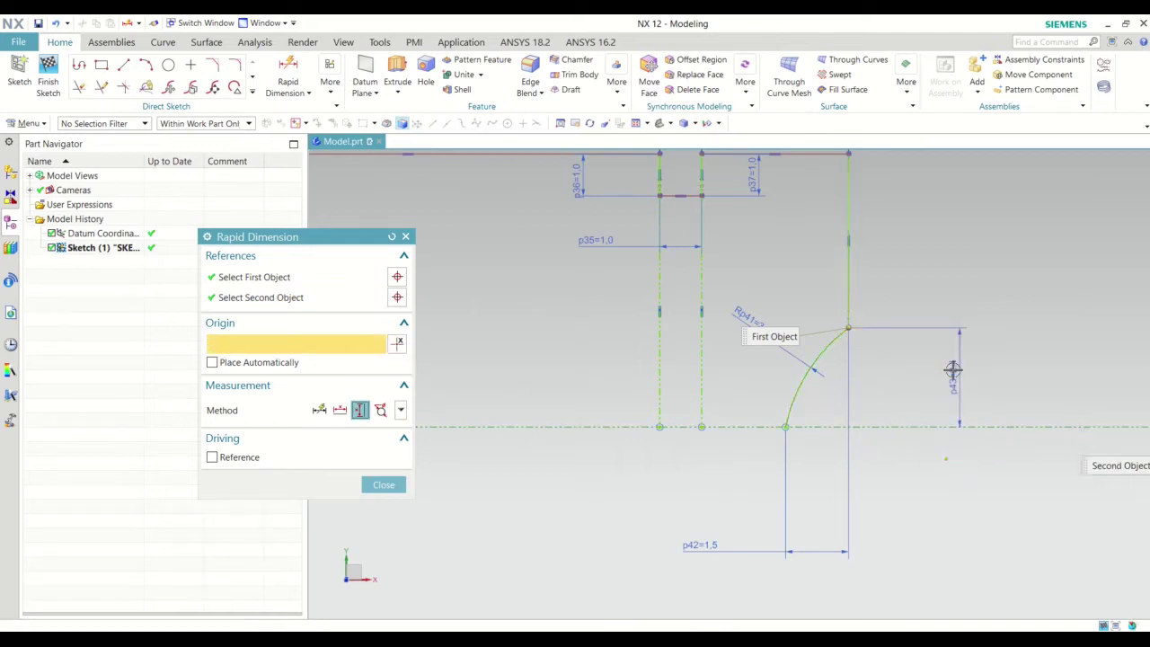
click(953, 369)
text(2)
key(Return)
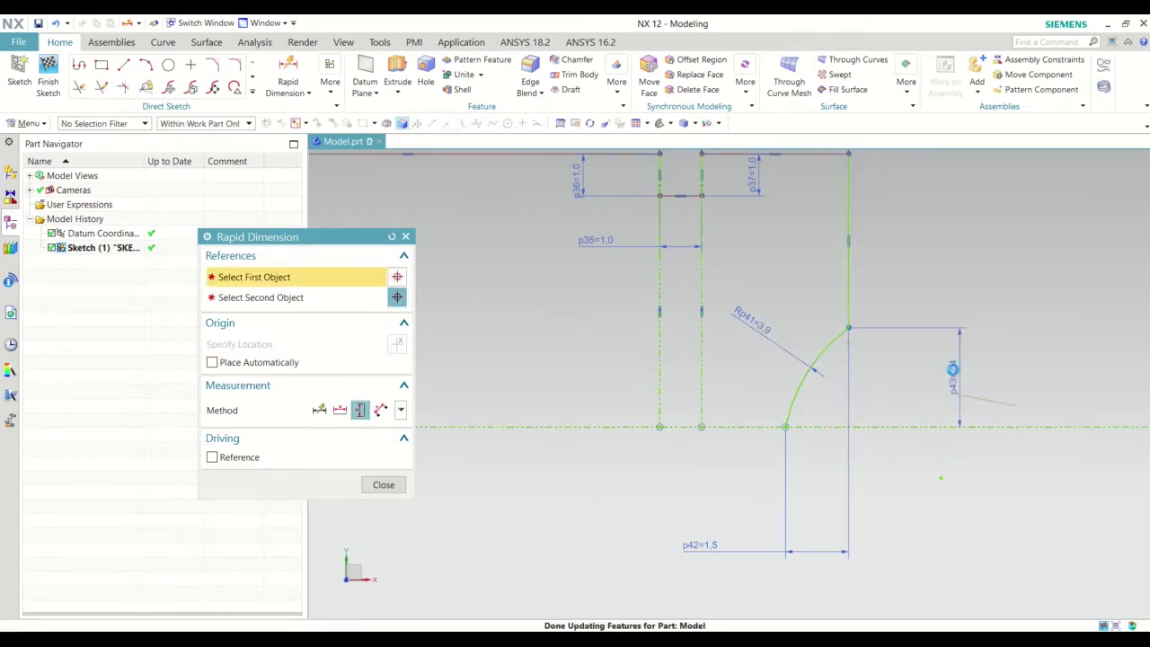
key(Escape)
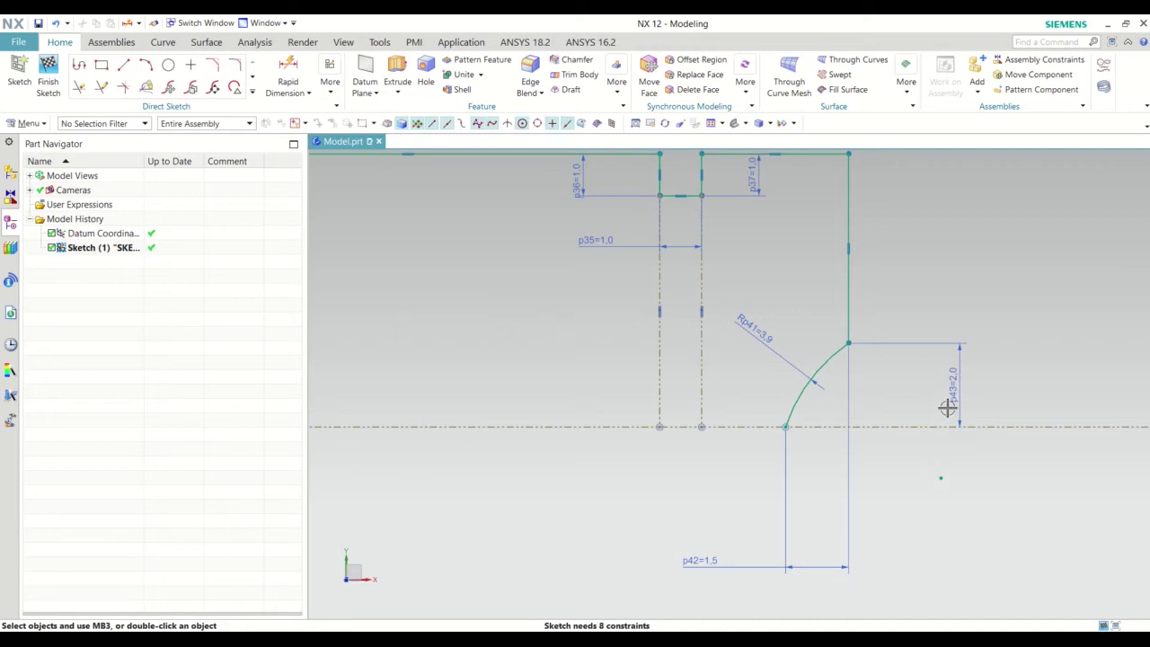
Draw a line along the centre axis from the right-end arc's lower end to the sketch origin.
scroll(962, 459, down, 2)
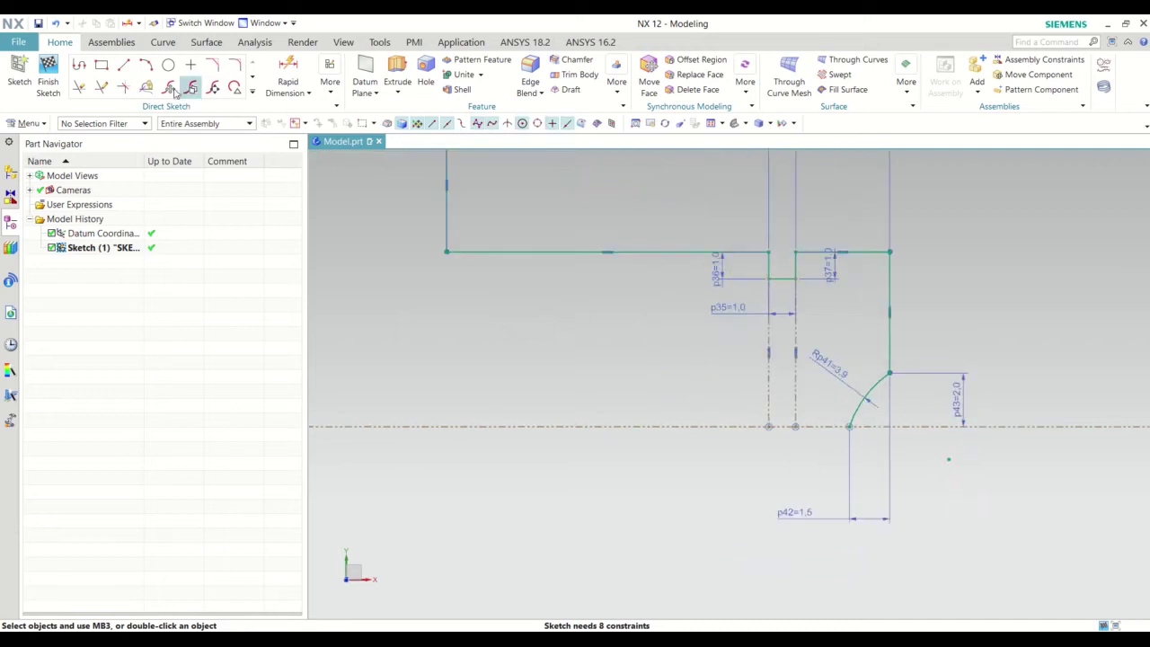
click(123, 66)
scroll(858, 429, up, 2)
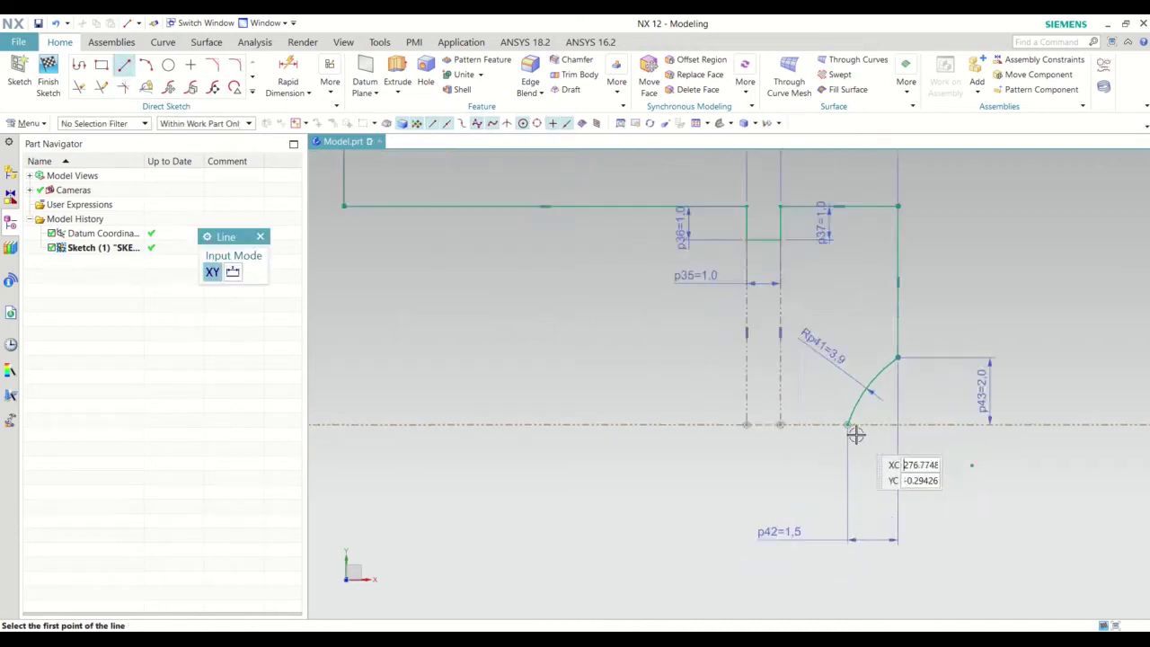
scroll(887, 423, up, 2)
click(900, 415)
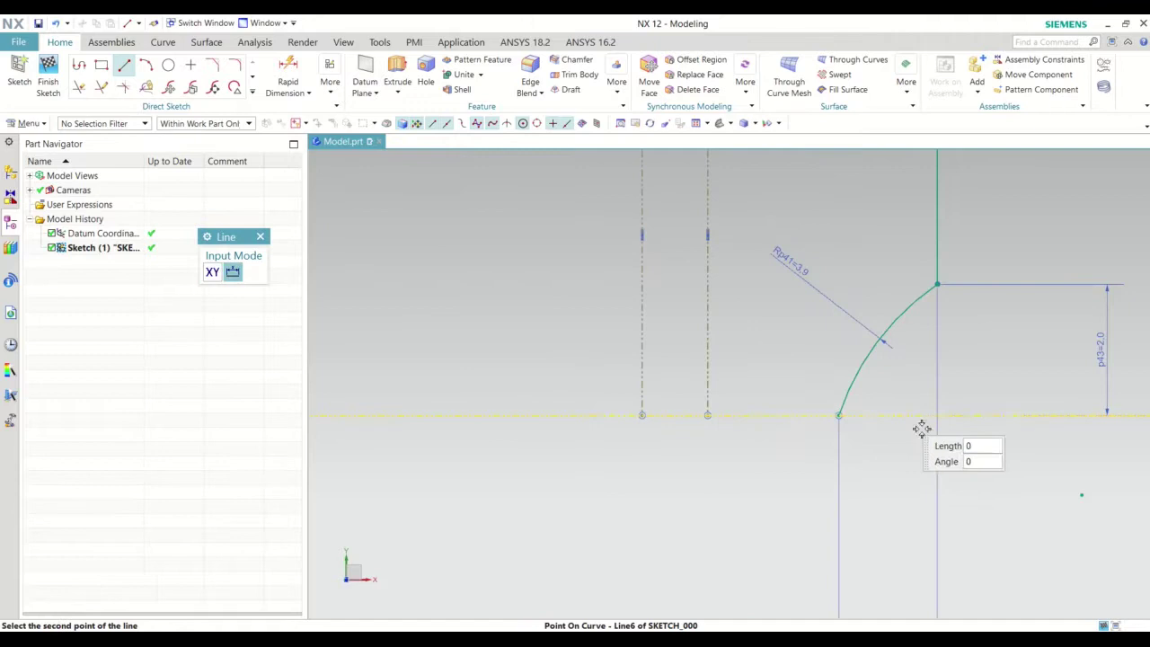
scroll(988, 435, down, 2)
scroll(995, 434, down, 2)
scroll(1003, 436, down, 2)
scroll(1007, 437, down, 1)
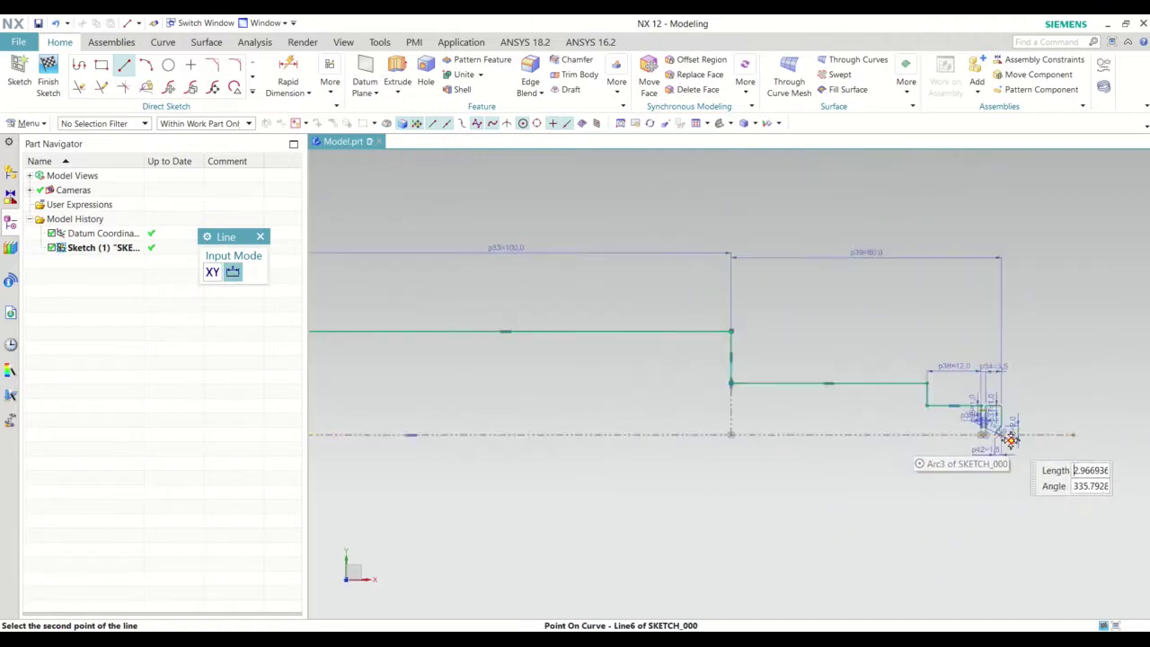
scroll(1009, 438, down, 1)
scroll(492, 427, up, 2)
scroll(539, 395, up, 2)
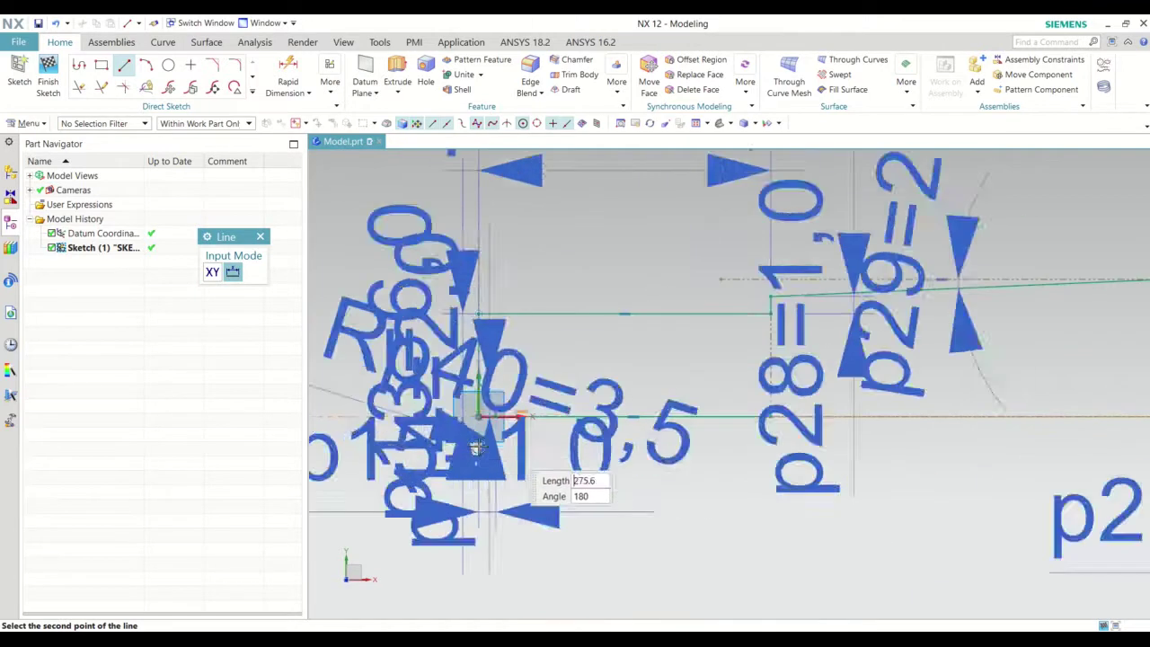
scroll(555, 368, up, 2)
scroll(501, 420, up, 2)
scroll(458, 369, up, 2)
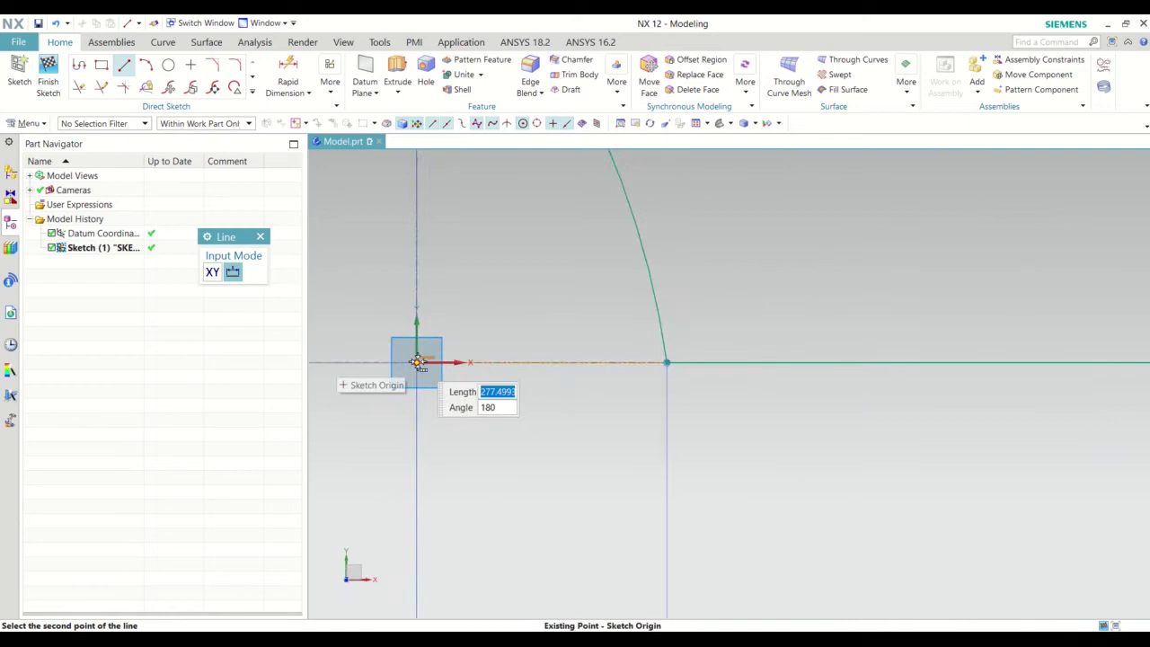
click(417, 363)
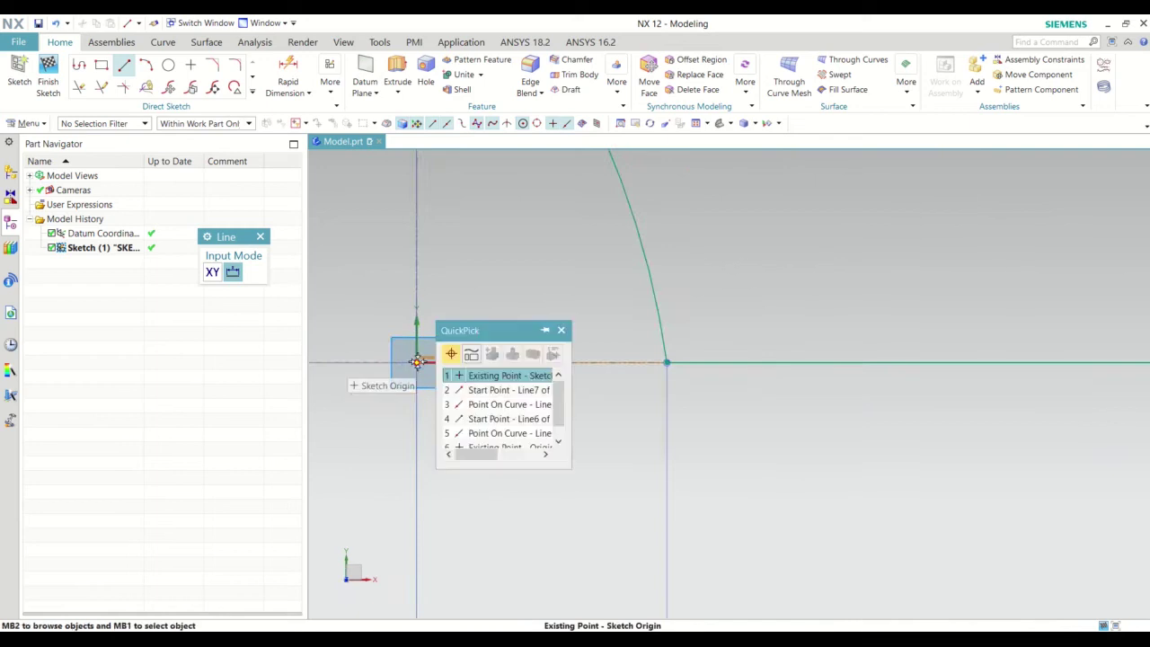
click(501, 377)
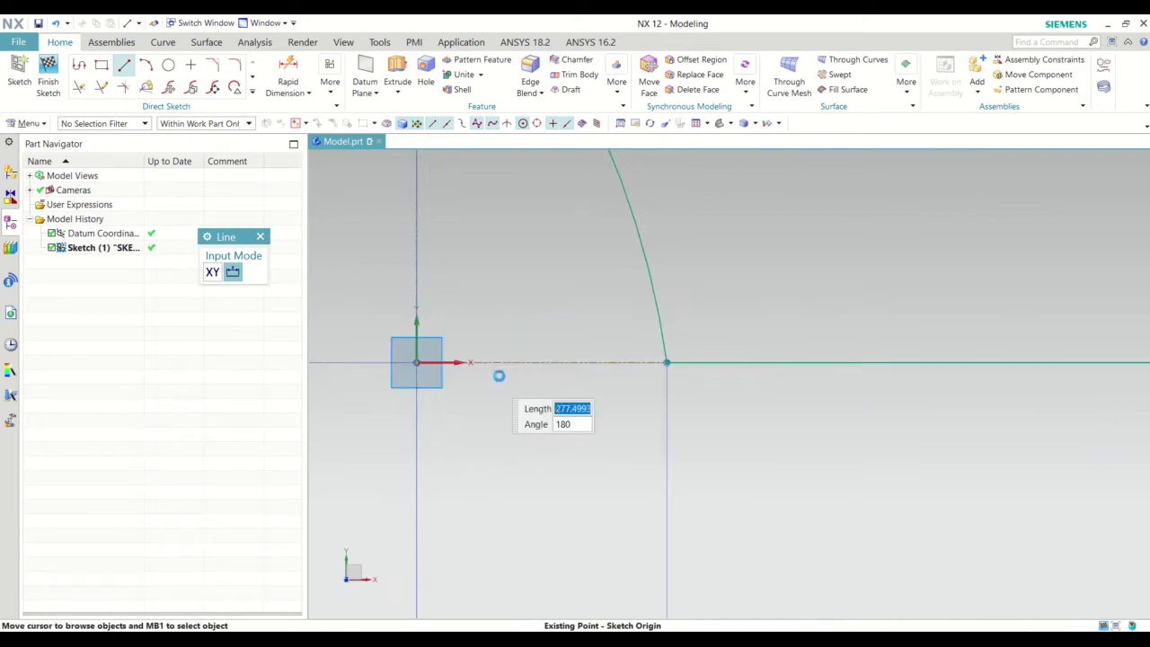
click(79, 88)
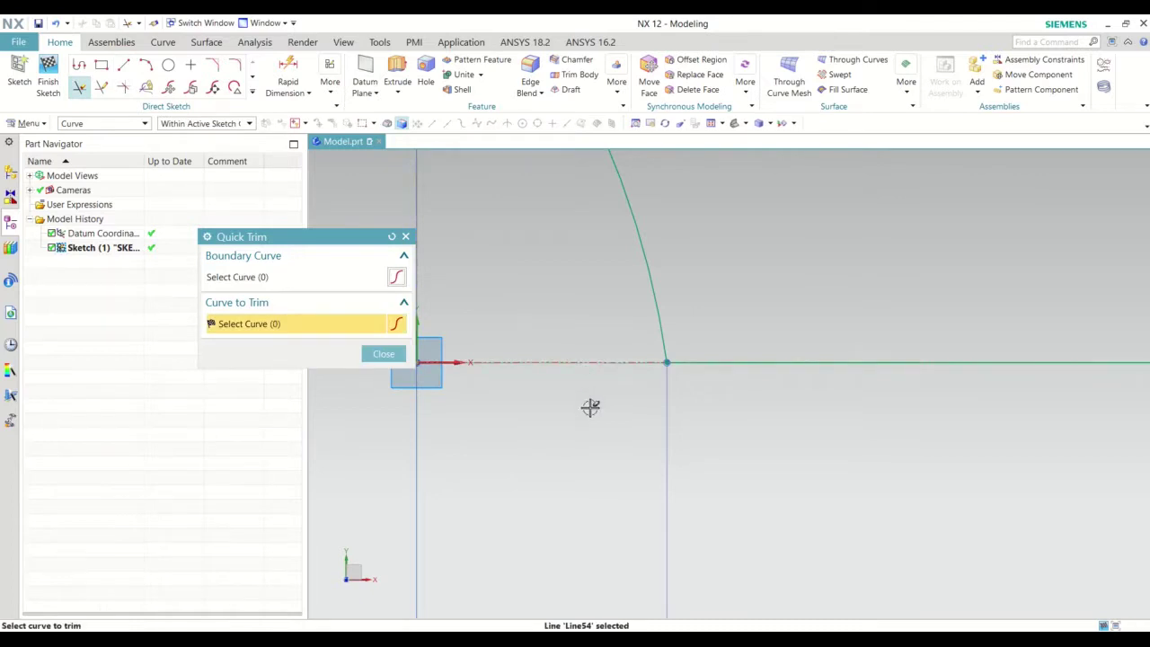
Trim the short axis-line stub projecting past the end arc at the right-end corner.
scroll(548, 400, down, 2)
scroll(513, 403, down, 2)
scroll(525, 401, down, 2)
scroll(533, 414, down, 2)
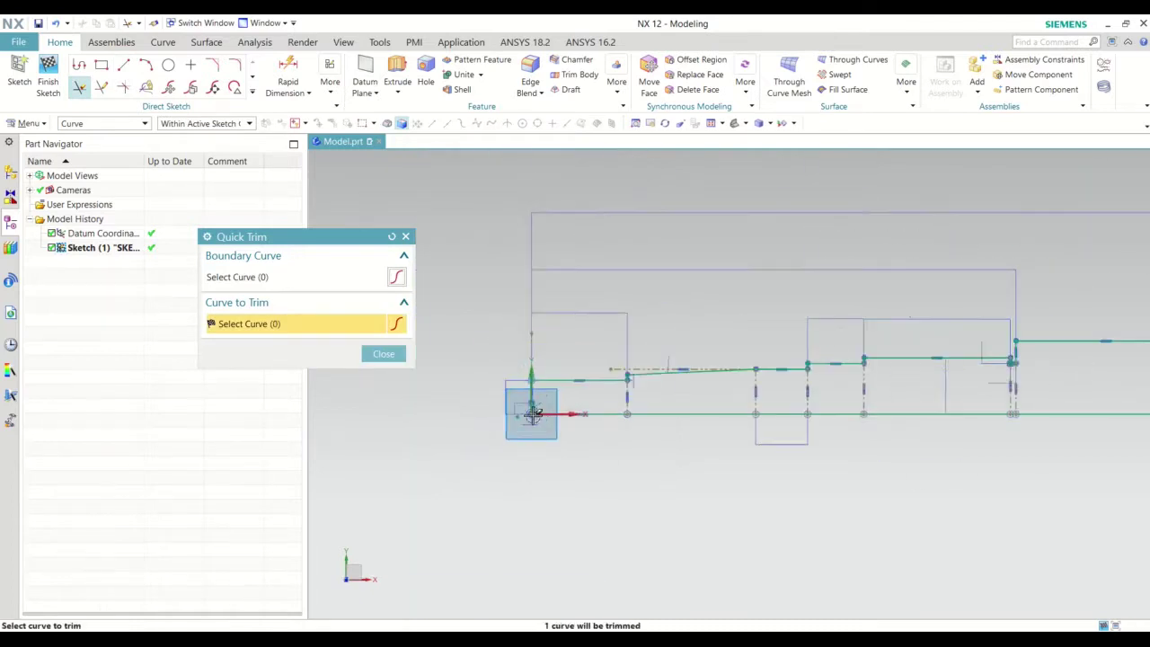
scroll(899, 494, up, 1)
scroll(899, 477, up, 2)
scroll(854, 463, up, 2)
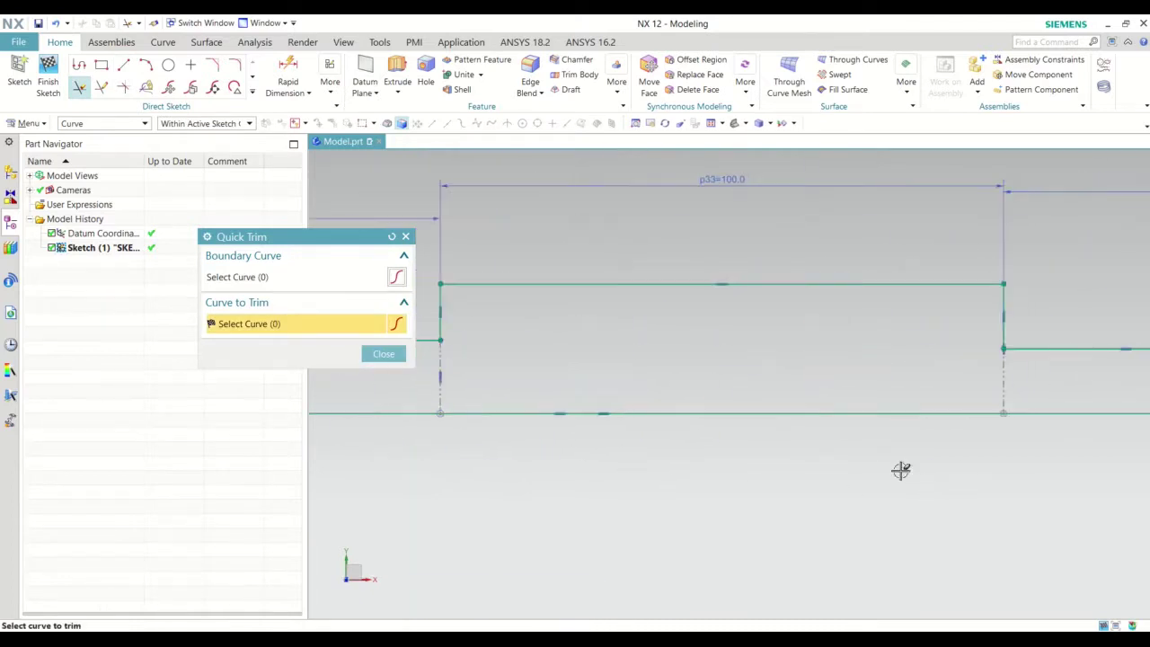
scroll(719, 441, down, 1)
scroll(710, 426, down, 1)
scroll(863, 424, down, 1)
scroll(890, 418, up, 2)
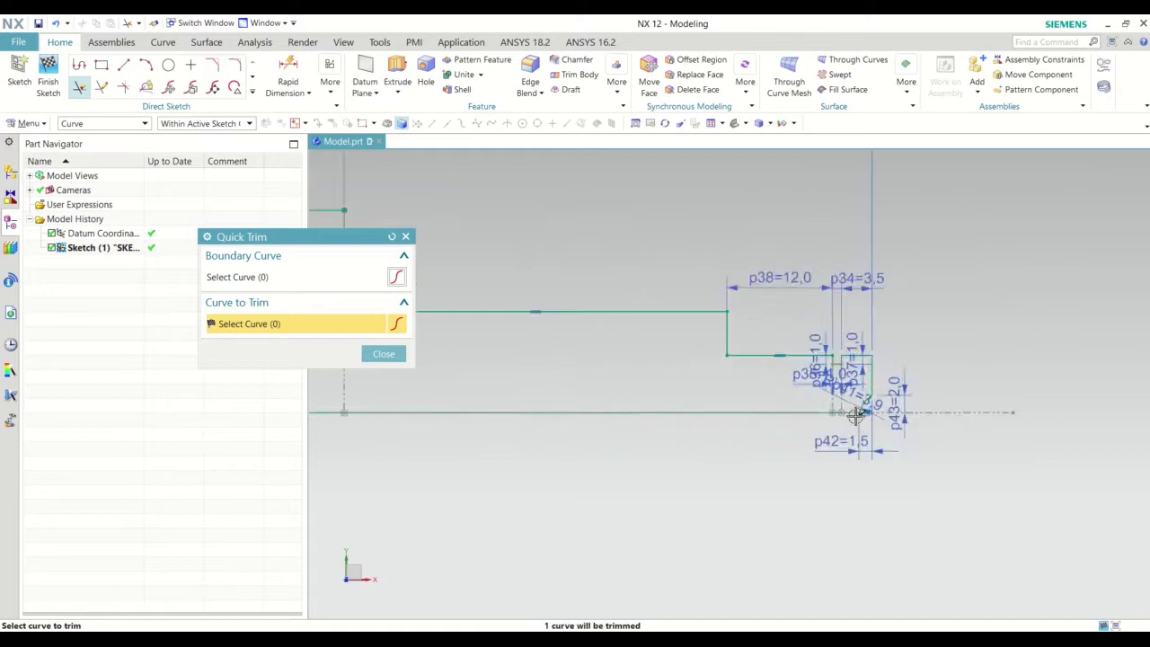
scroll(856, 413, up, 5)
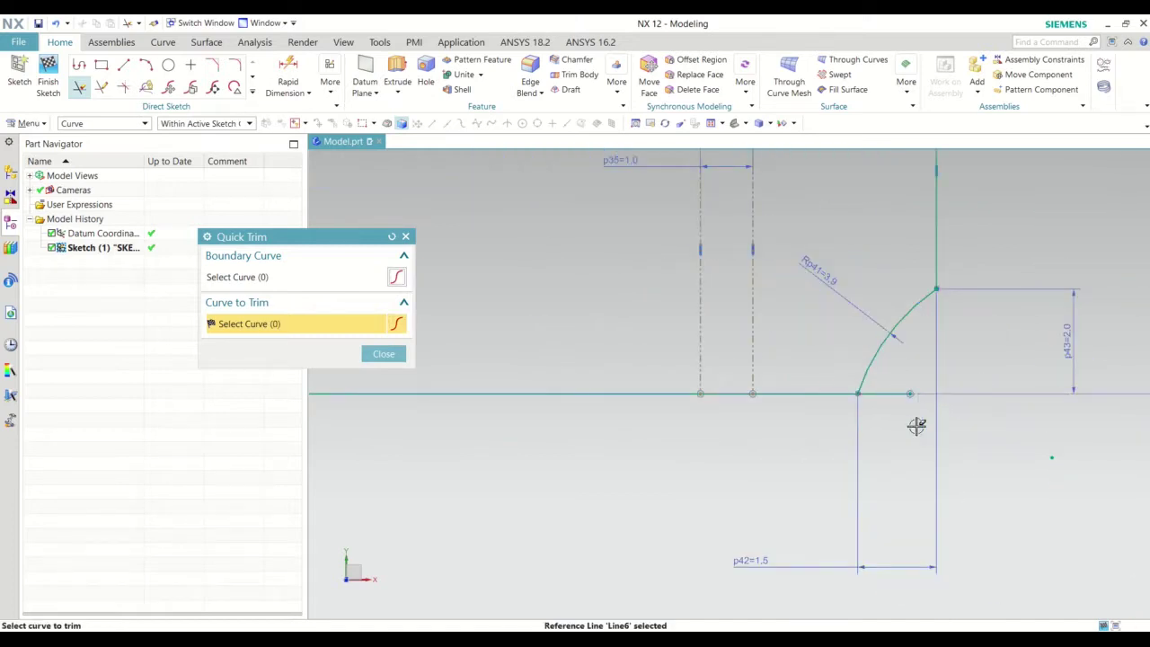
click(891, 395)
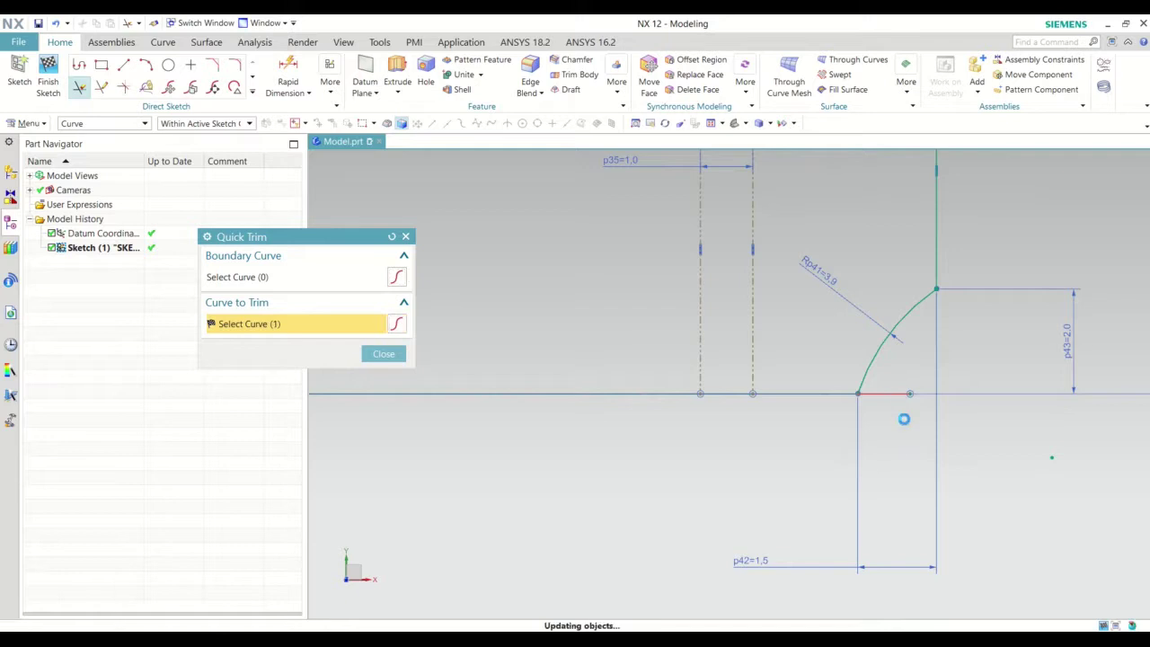
key(Escape)
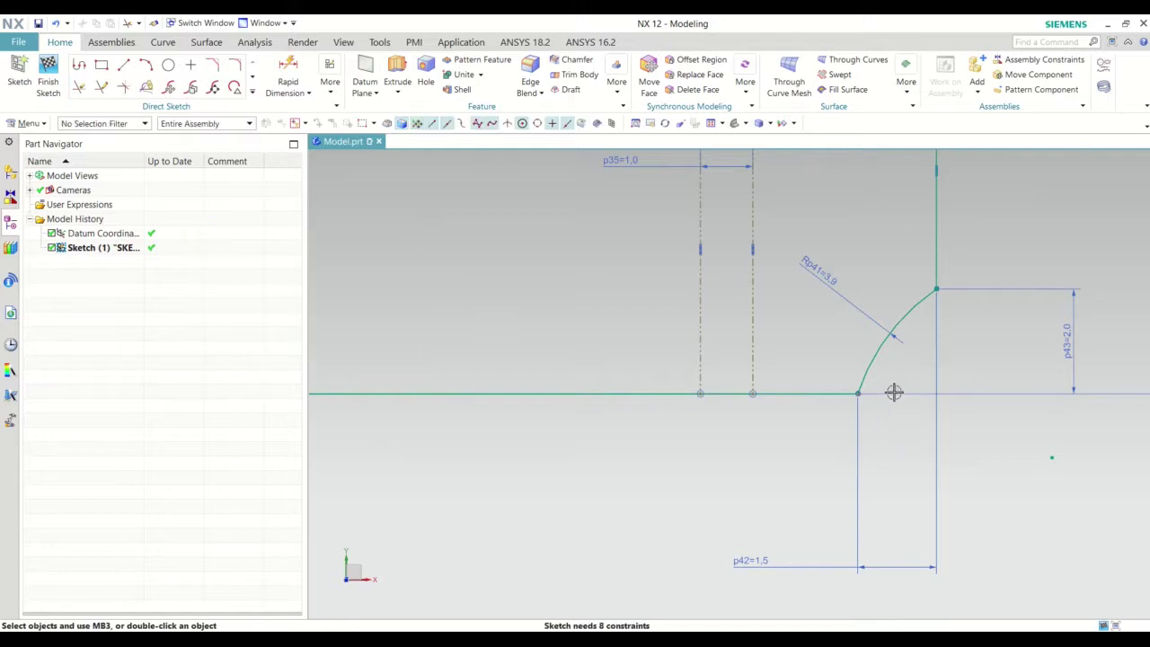
scroll(894, 393, down, 2)
scroll(924, 393, down, 2)
scroll(930, 390, down, 2)
scroll(947, 390, down, 2)
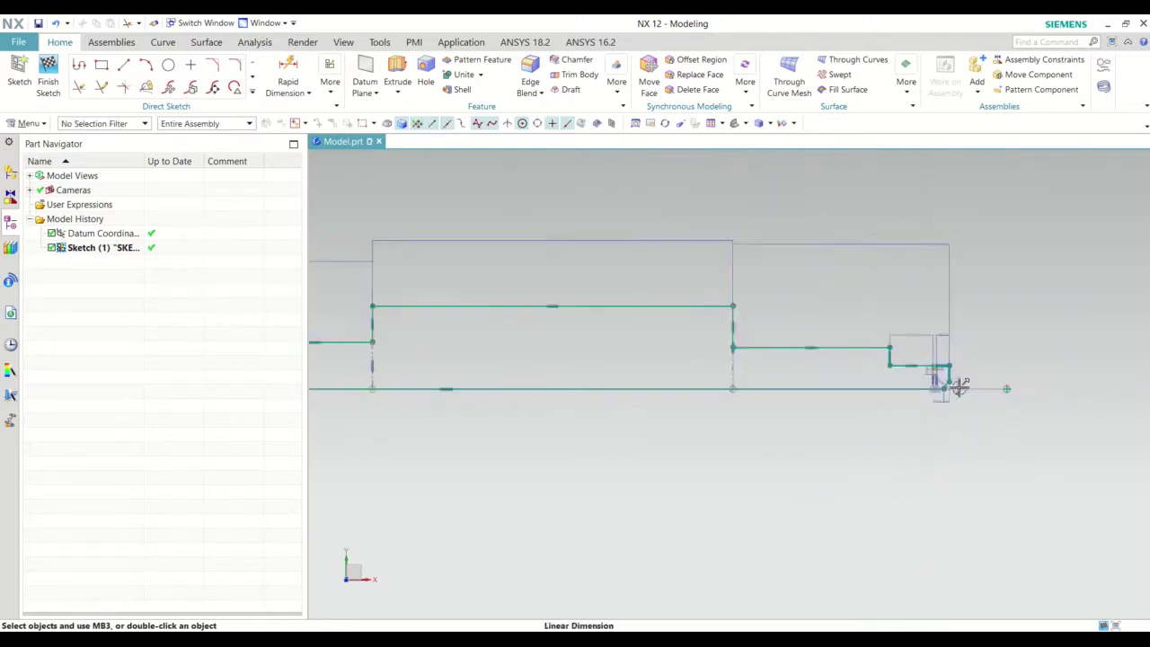
scroll(960, 387, down, 1)
Finish the sketch and orbit the view to see the half-profile at an angle.
click(48, 76)
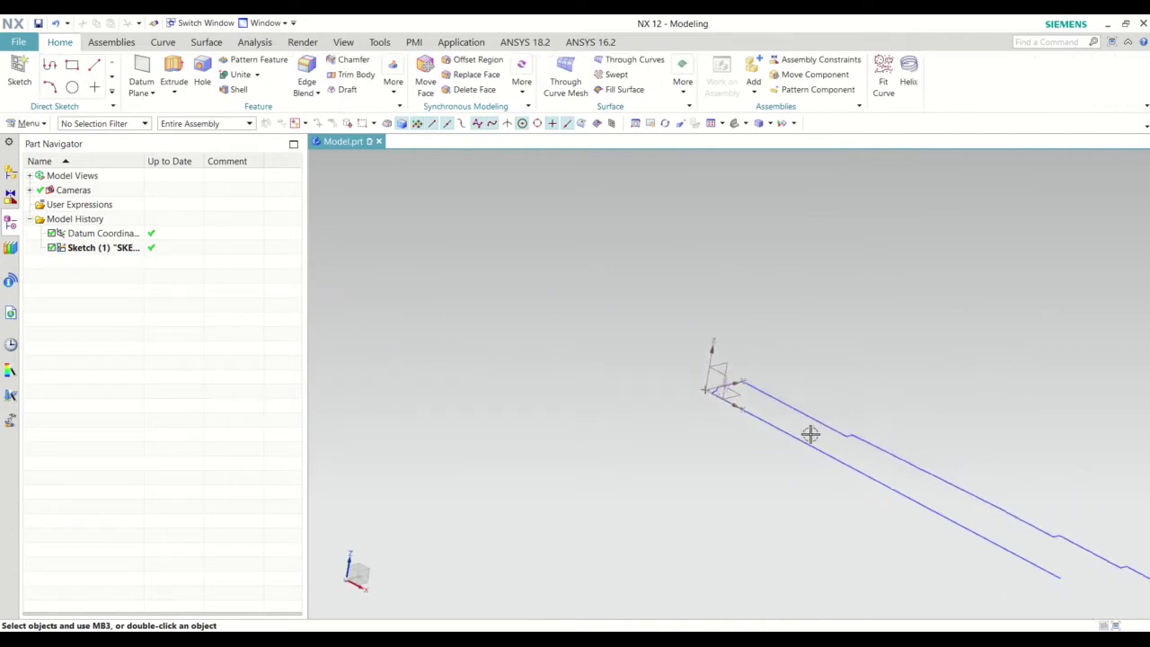
scroll(586, 231, down, 3)
mouse_move(868, 471)
middle_down()
mouse_move(893, 450)
mouse_move(699, 400)
mouse_move(704, 452)
mouse_move(709, 408)
mouse_move(798, 417)
middle_up()
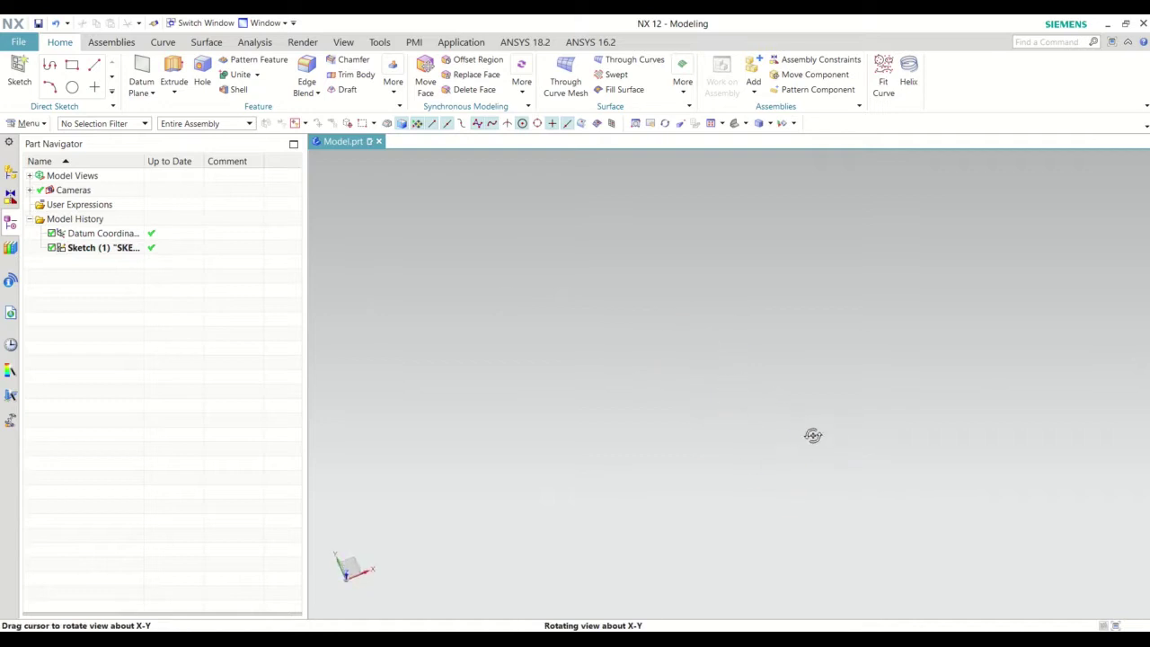
right_click(826, 267)
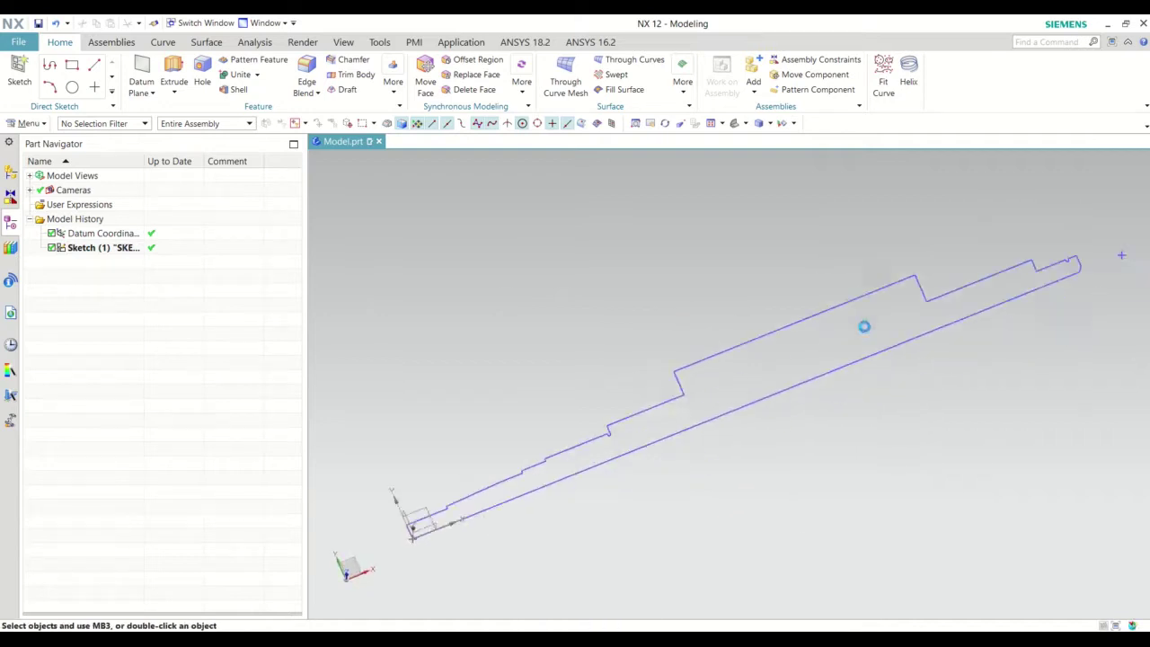
middle_drag(806, 416, 817, 445)
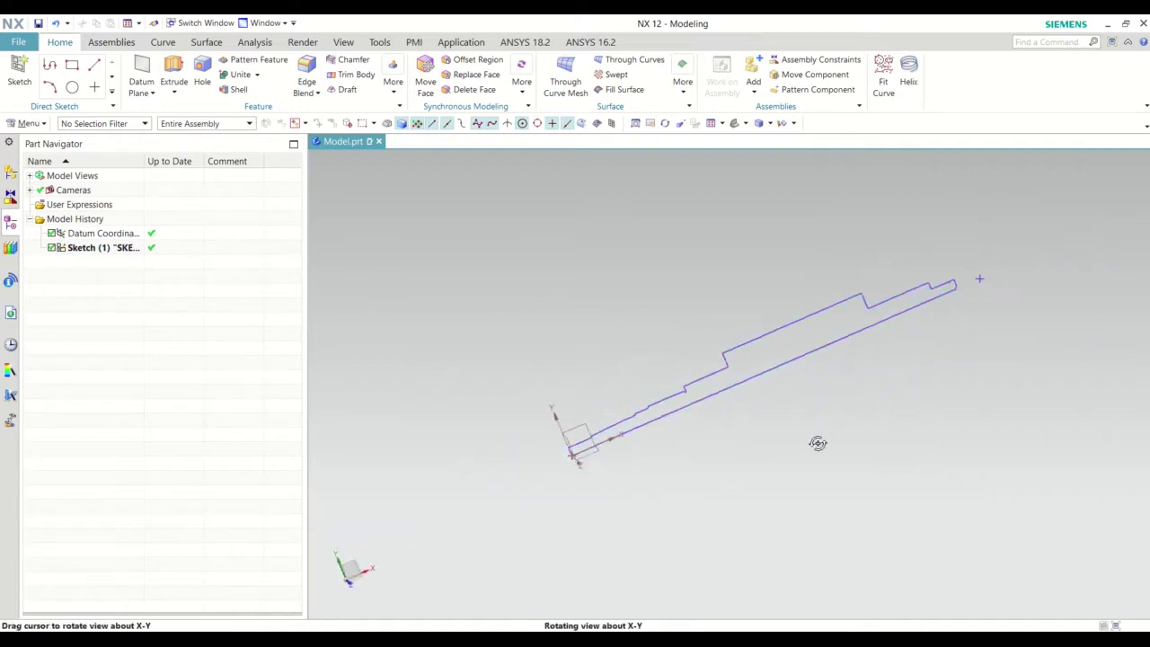
scroll(950, 243, up, 3)
scroll(960, 237, up, 2)
scroll(962, 239, up, 2)
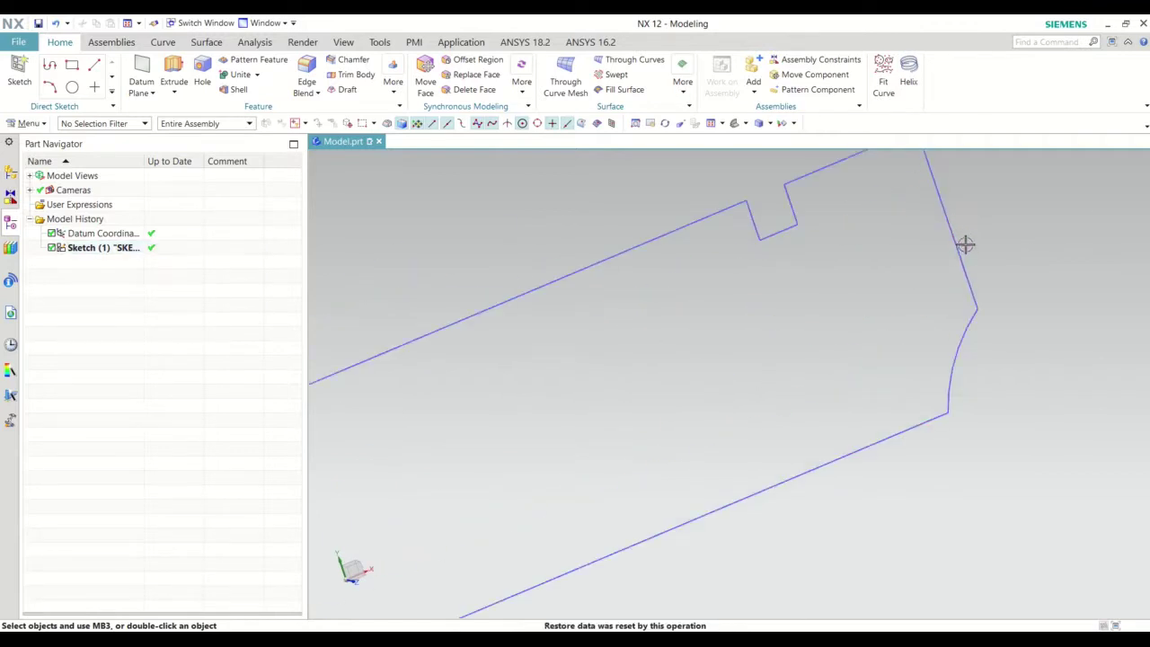
scroll(968, 257, down, 2)
Orbit and zoom from a near edge-on angle toward the sketch plane to inspect the whole profile.
middle_drag(968, 258, 998, 264)
scroll(998, 264, down, 2)
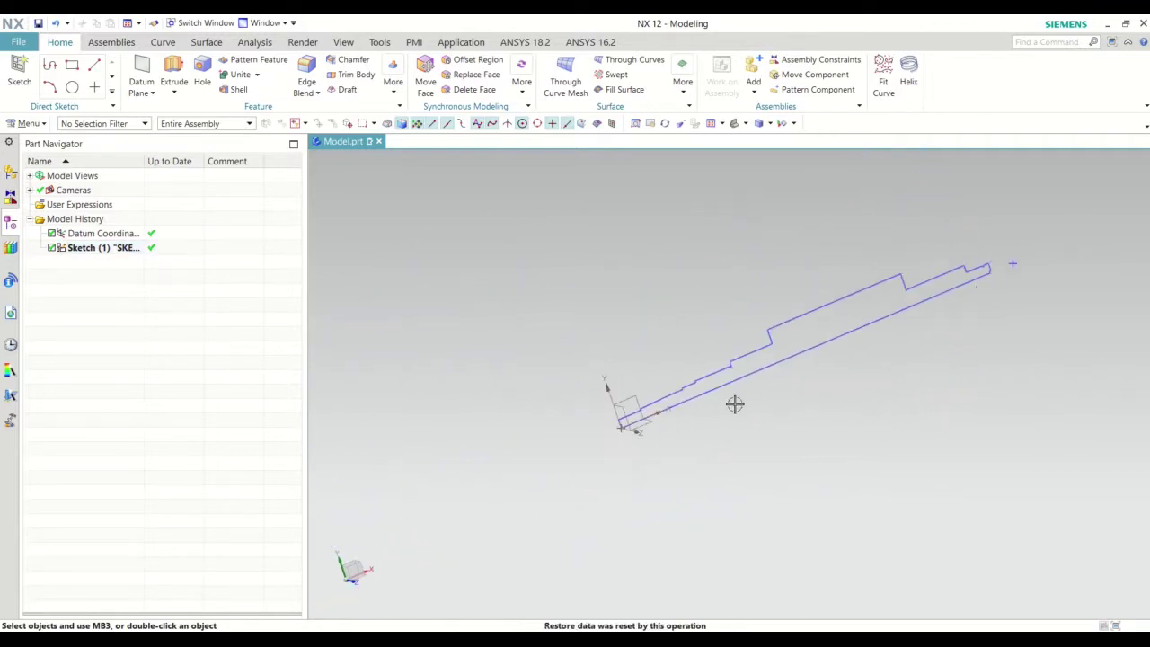
scroll(657, 403, up, 2)
scroll(570, 393, up, 2)
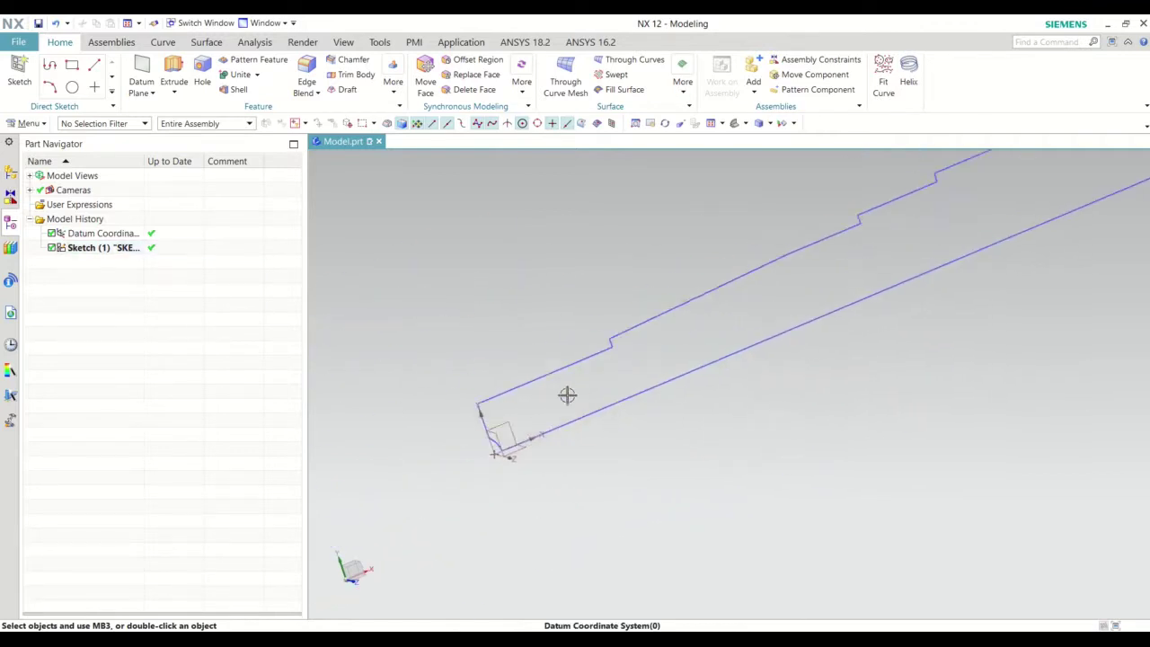
scroll(558, 413, up, 2)
mouse_move(516, 491)
middle_down()
mouse_move(509, 462)
mouse_move(491, 459)
mouse_move(522, 414)
middle_up()
scroll(500, 408, down, 2)
scroll(499, 409, down, 1)
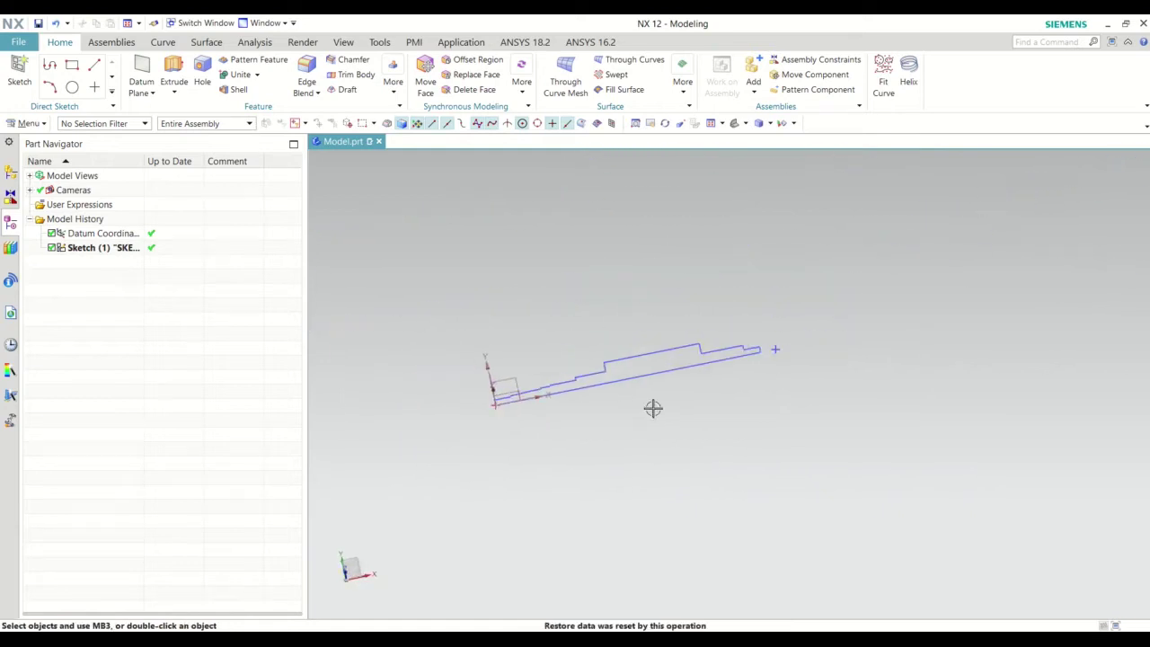
mouse_move(648, 426)
middle_down()
mouse_move(639, 447)
mouse_move(671, 462)
mouse_move(668, 452)
middle_up()
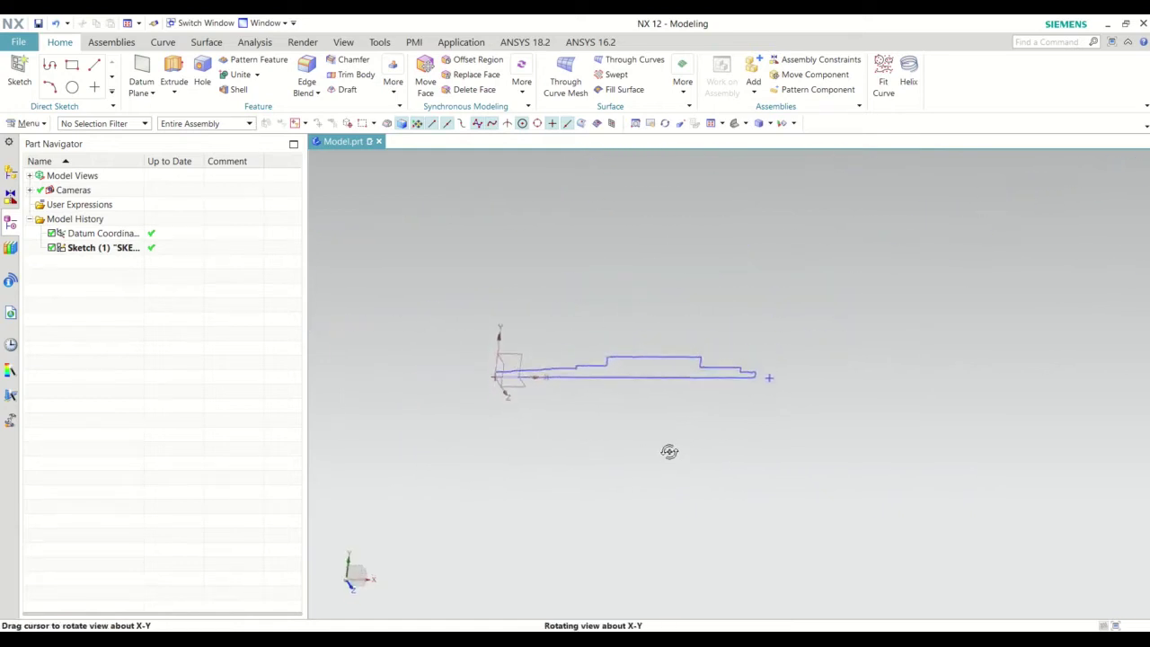
double_click(500, 309)
scroll(934, 393, down, 3)
scroll(942, 390, down, 2)
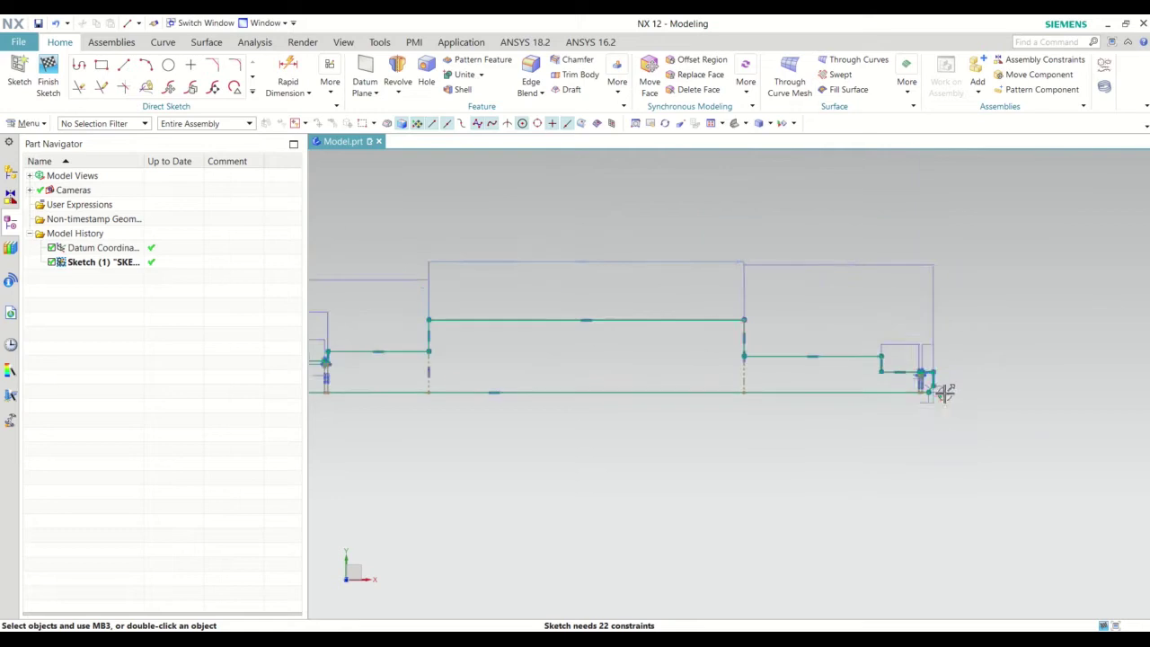
click(57, 76)
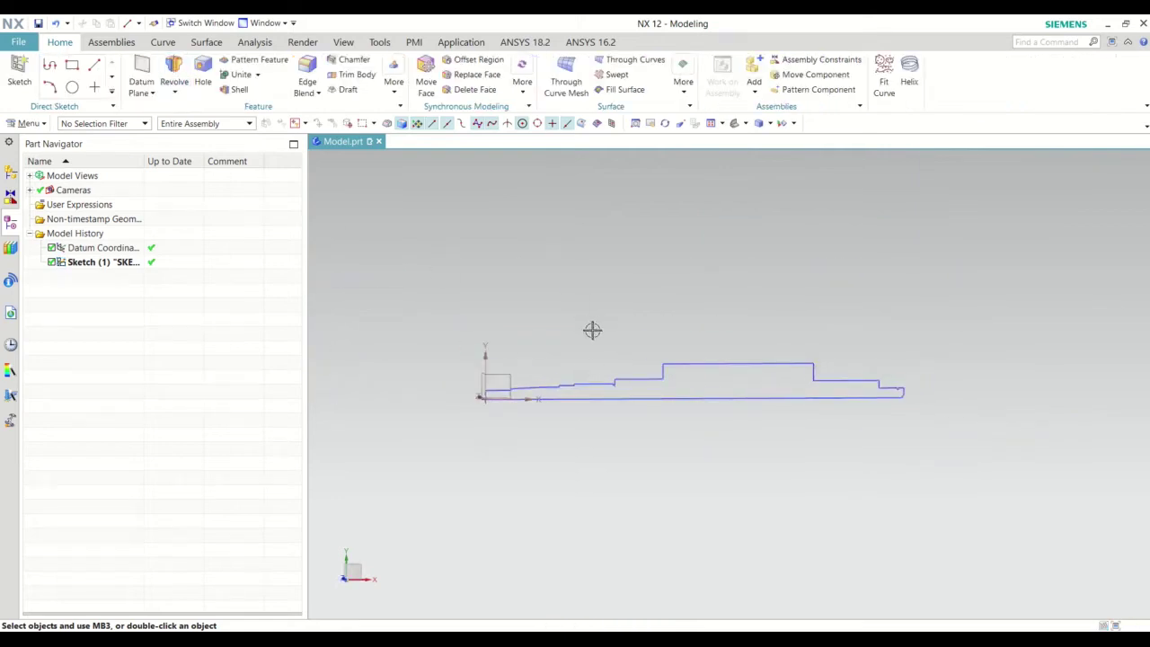
double_click(93, 262)
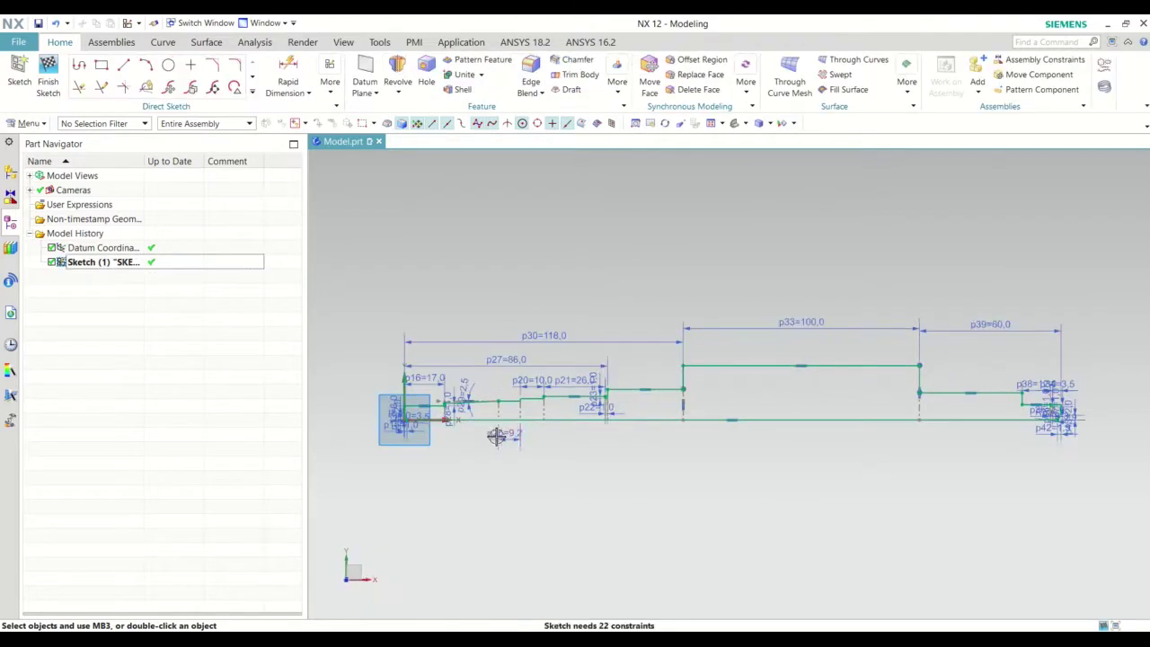
scroll(493, 433, up, 2)
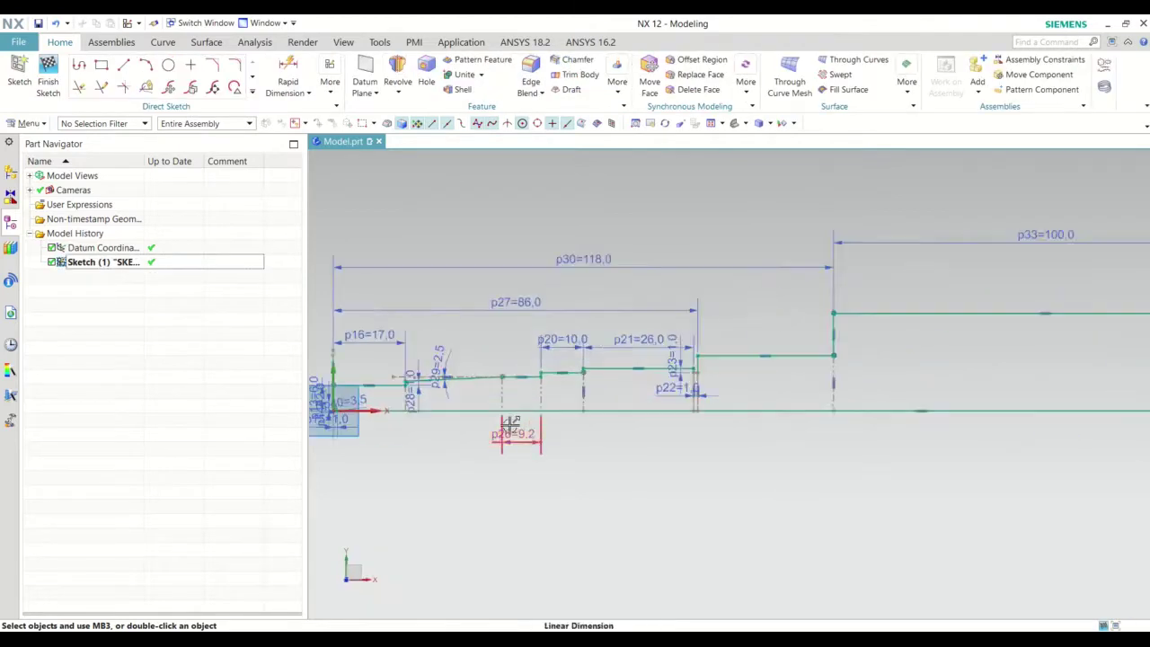
scroll(557, 412, up, 3)
scroll(555, 414, up, 3)
scroll(560, 380, up, 3)
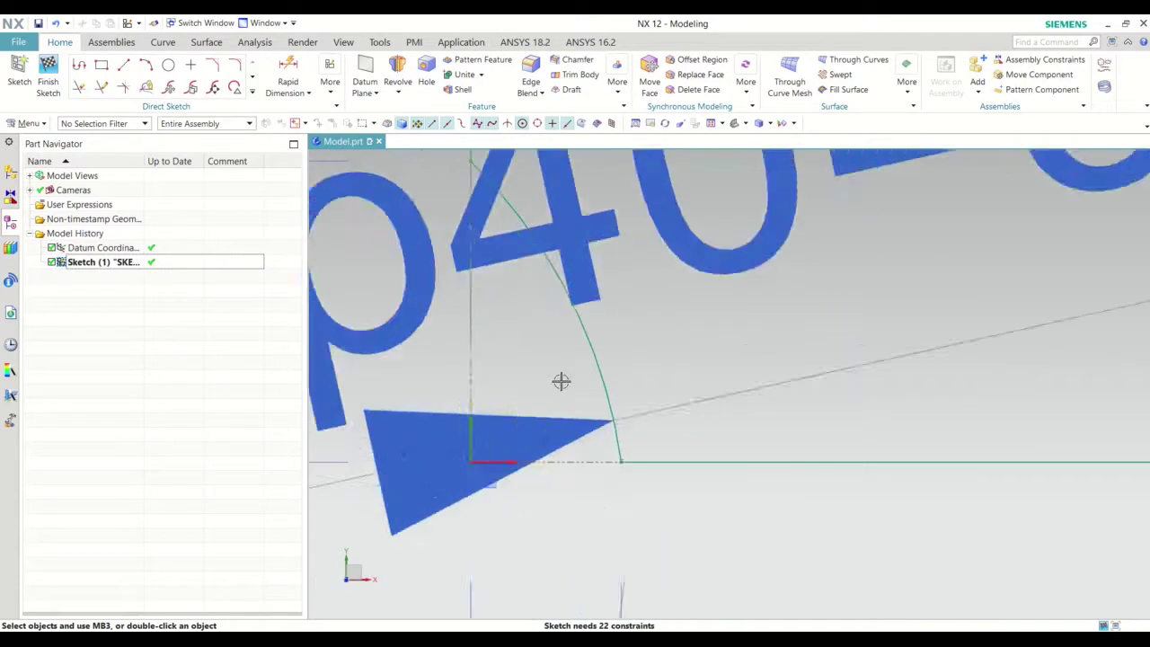
scroll(534, 331, down, 4)
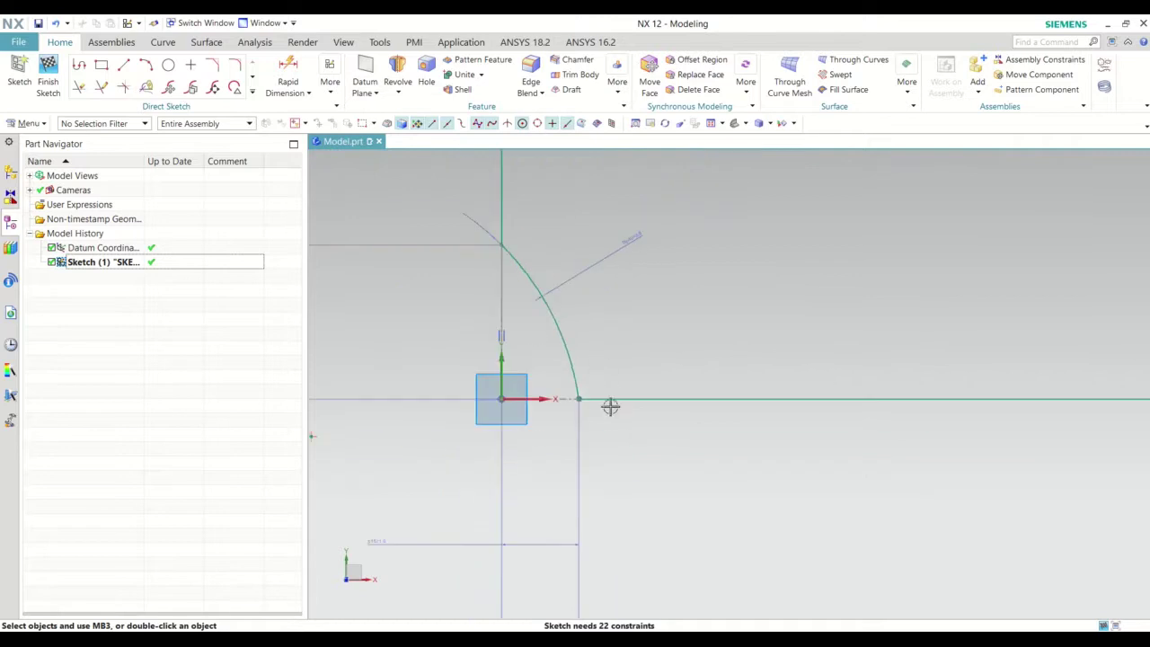
scroll(586, 398, up, 5)
scroll(526, 396, down, 4)
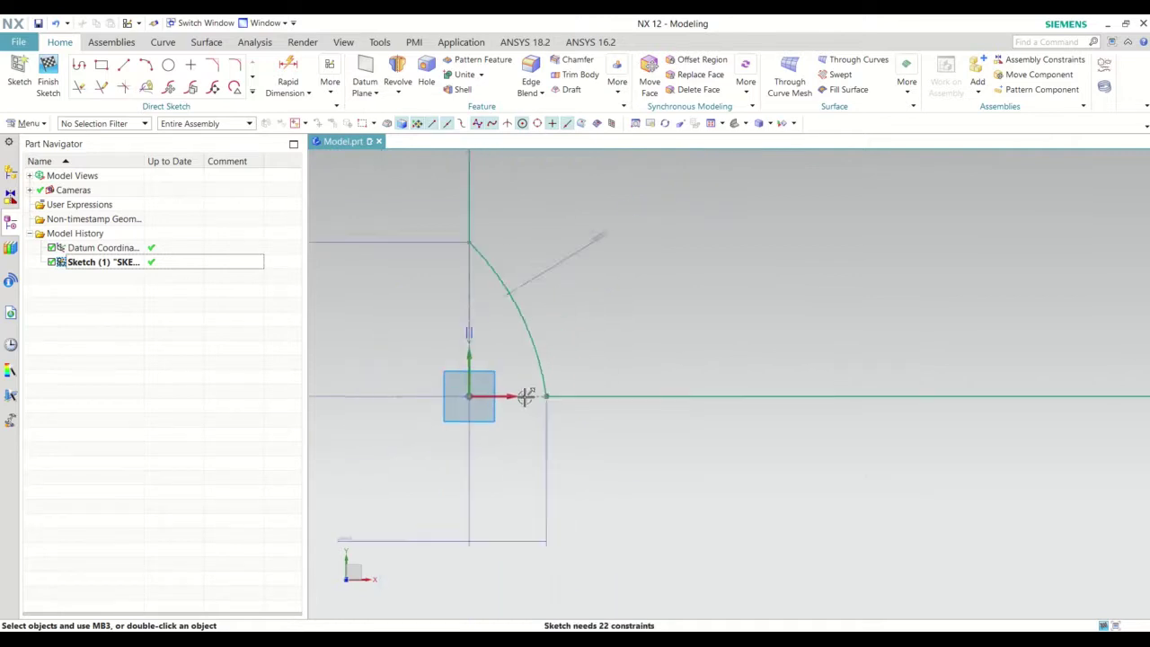
scroll(679, 397, up, 1)
scroll(679, 397, down, 3)
scroll(679, 398, down, 1)
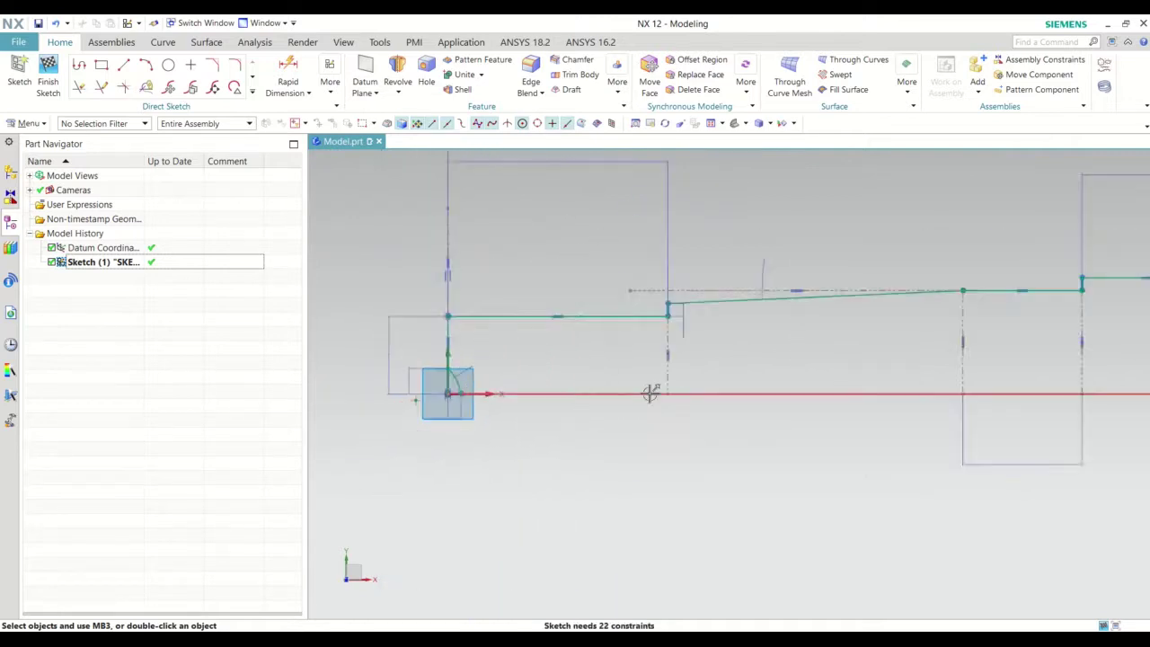
scroll(681, 393, up, 5)
scroll(681, 394, up, 2)
scroll(490, 420, down, 5)
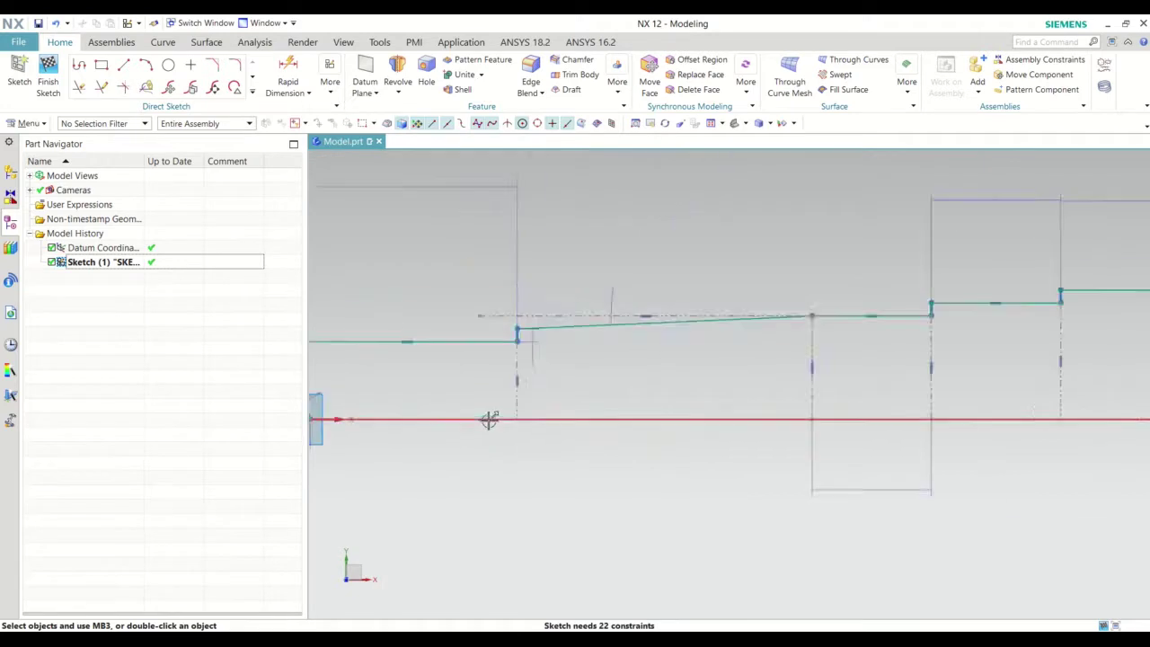
shift+middle_drag(490, 420, 690, 421)
scroll(691, 420, up, 4)
scroll(696, 418, up, 2)
scroll(709, 419, down, 3)
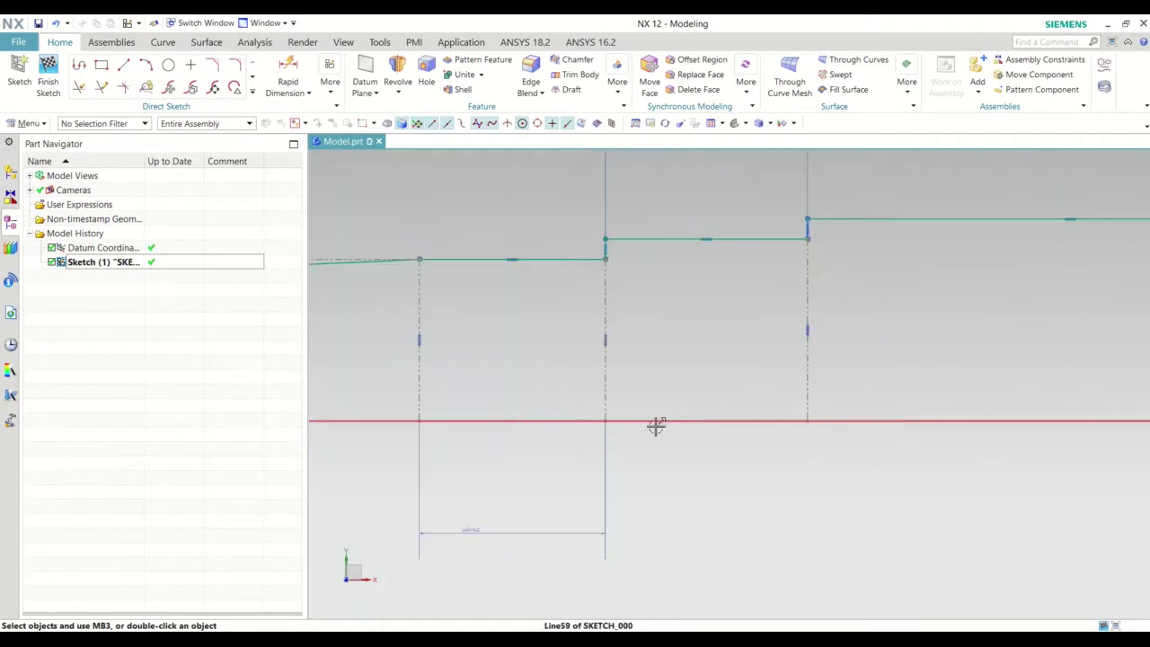
scroll(629, 423, down, 2)
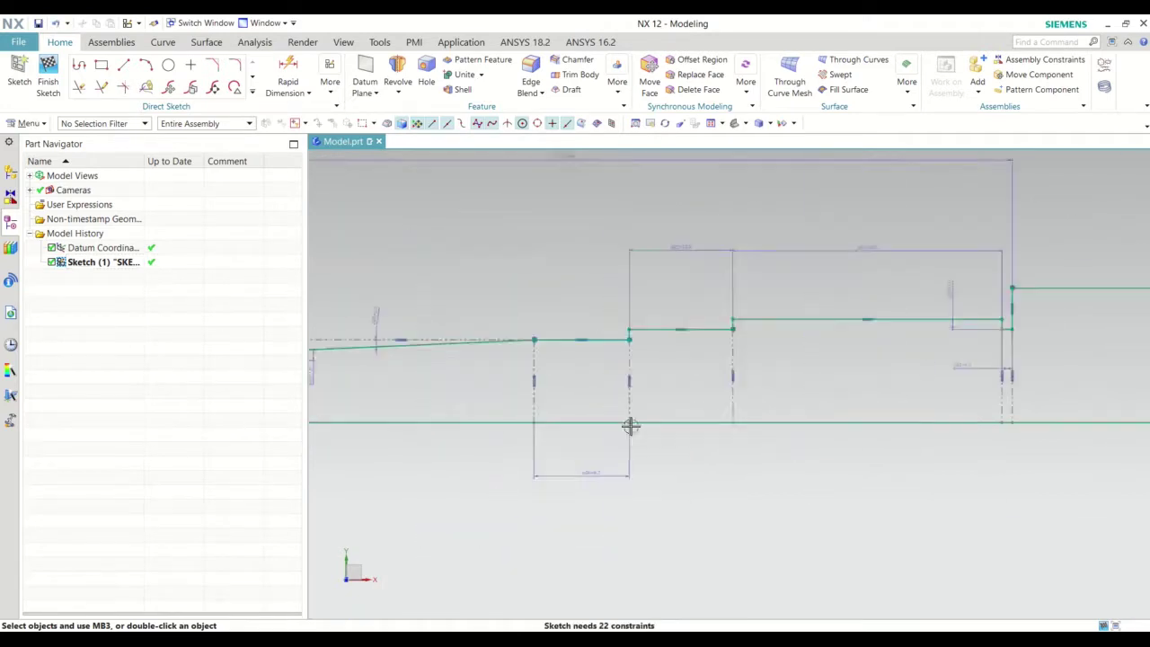
scroll(904, 423, down, 2)
scroll(806, 419, down, 2)
scroll(979, 427, up, 2)
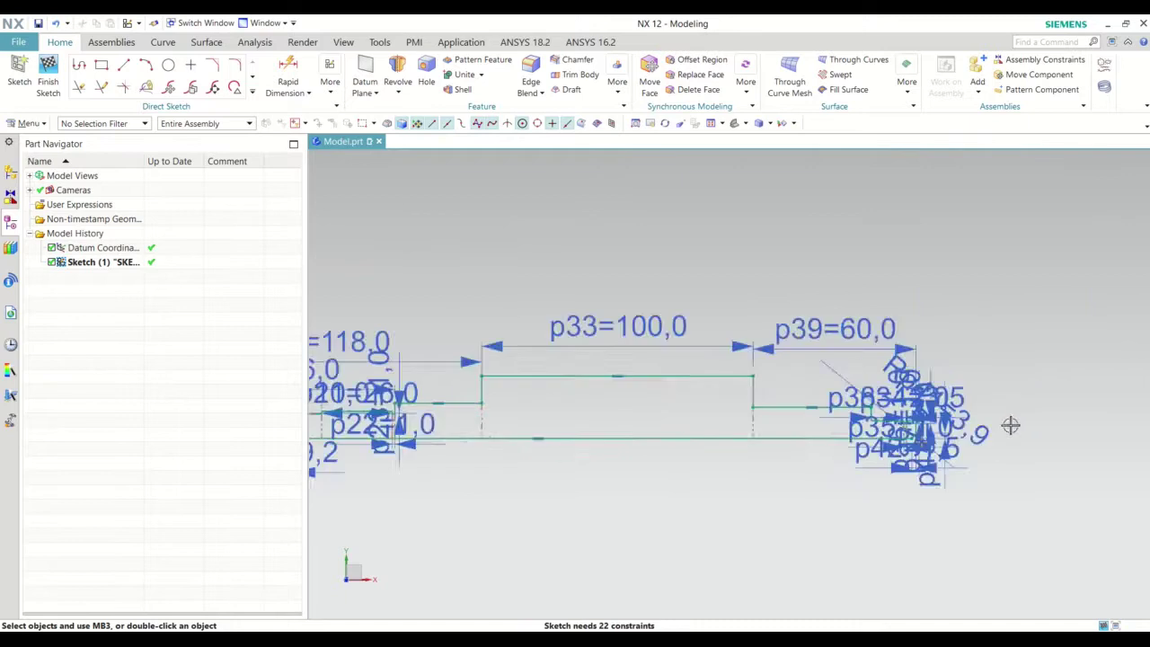
scroll(899, 440, up, 3)
scroll(773, 450, down, 2)
scroll(766, 466, up, 1)
scroll(765, 467, up, 3)
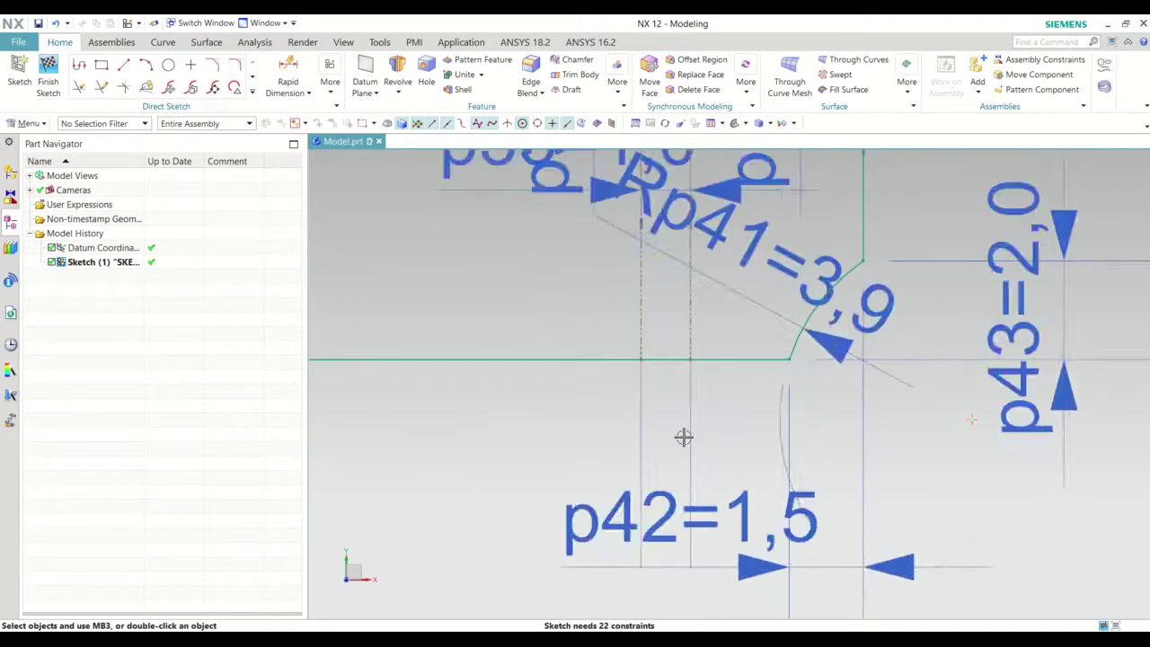
scroll(683, 437, down, 1)
scroll(968, 455, down, 2)
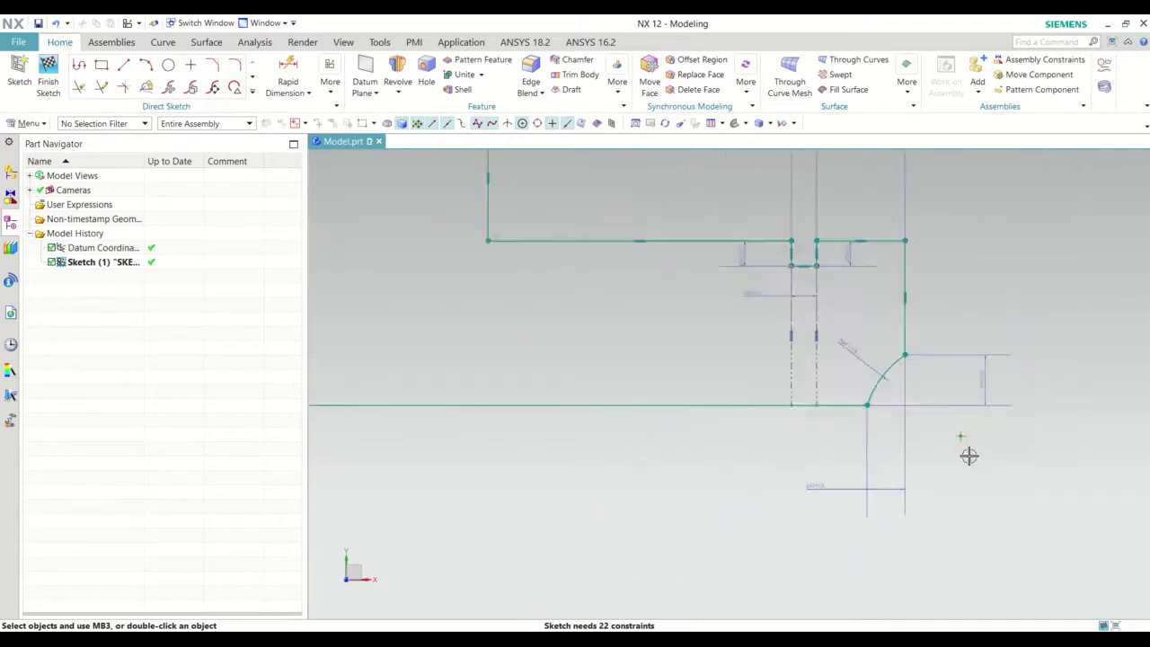
scroll(1004, 458, down, 2)
scroll(878, 462, down, 2)
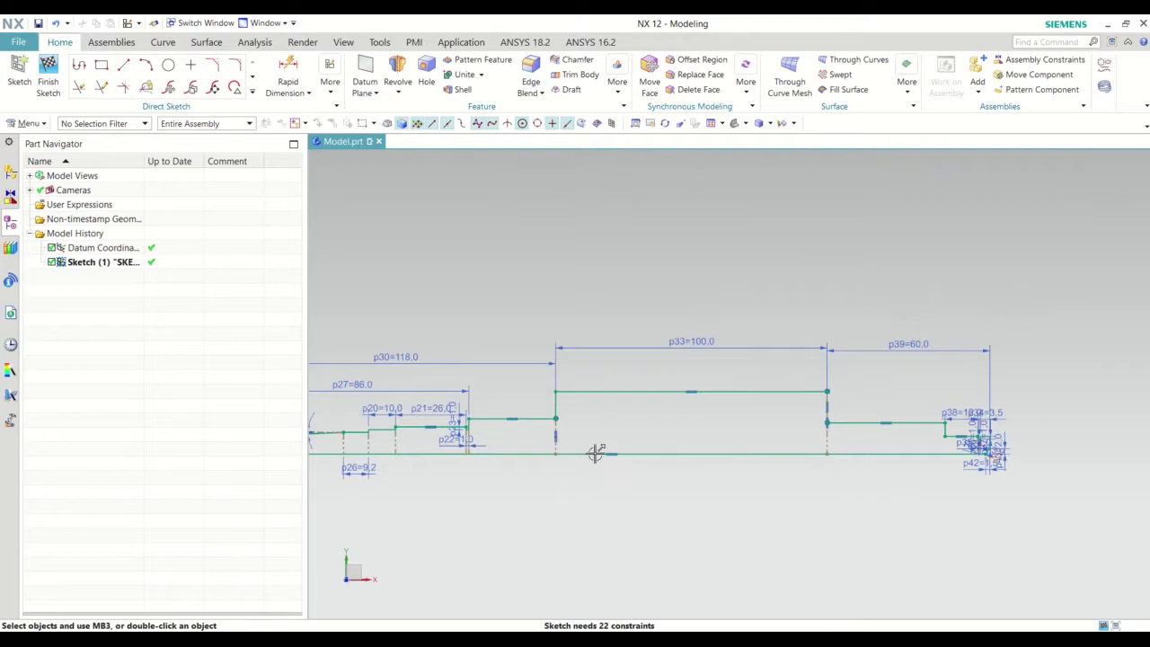
shift+middle_drag(597, 453, 835, 441)
scroll(398, 359, up, 2)
scroll(398, 360, up, 2)
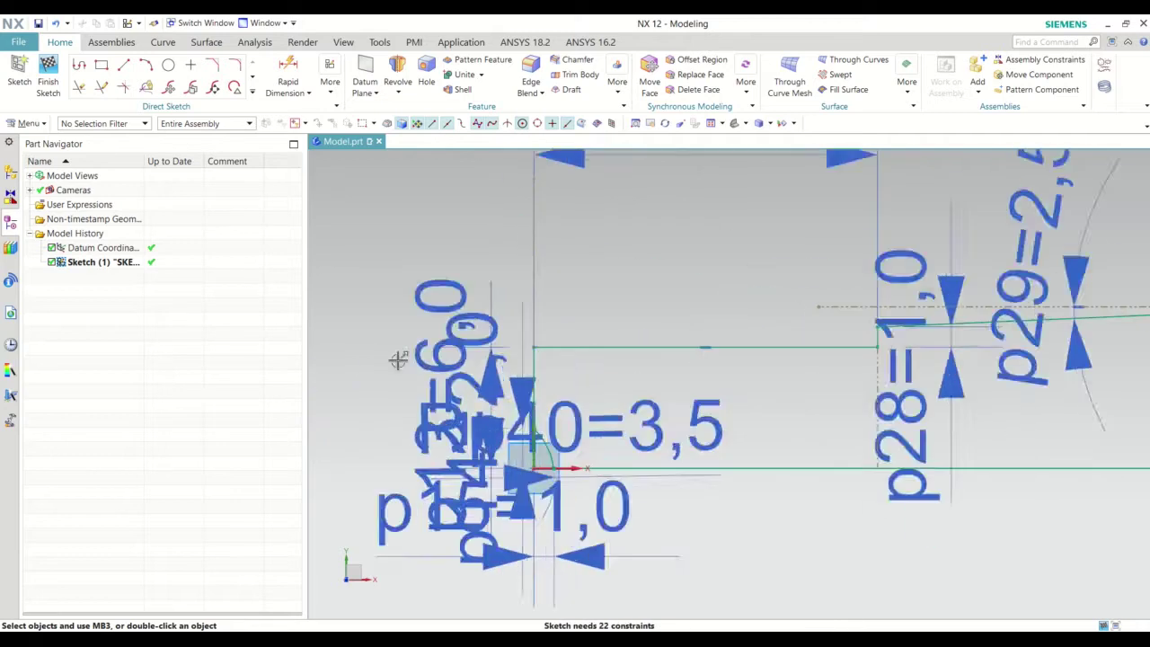
Finish the sketch and revolve the profile 360° about its centreline axis into Revolve (2).
click(49, 83)
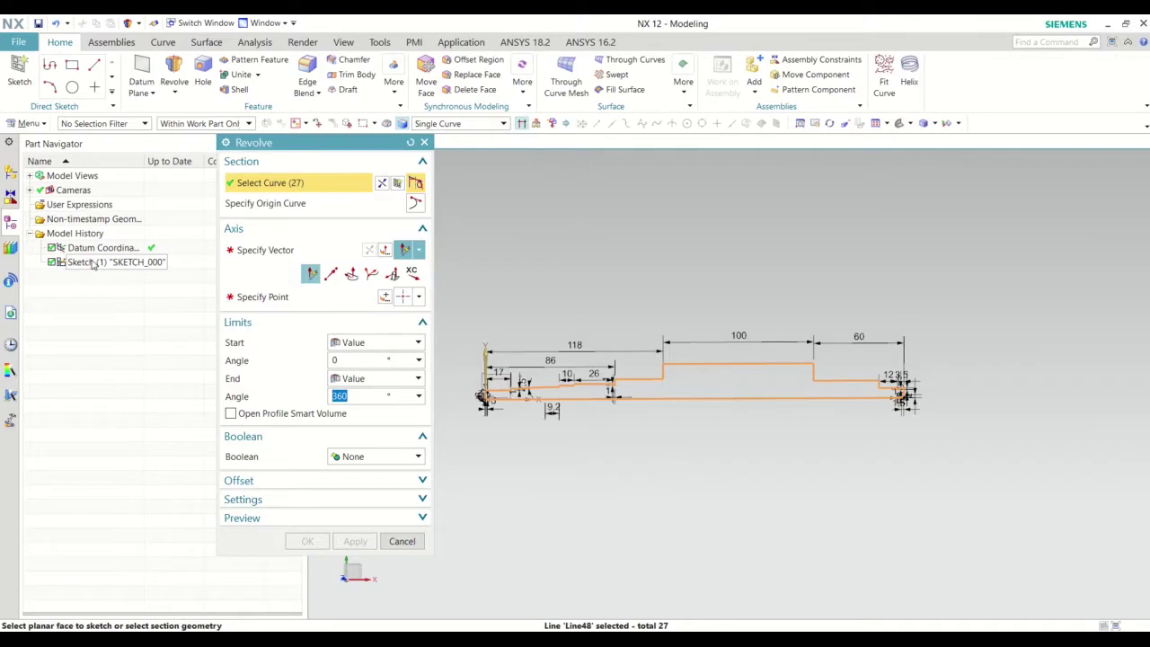
click(265, 252)
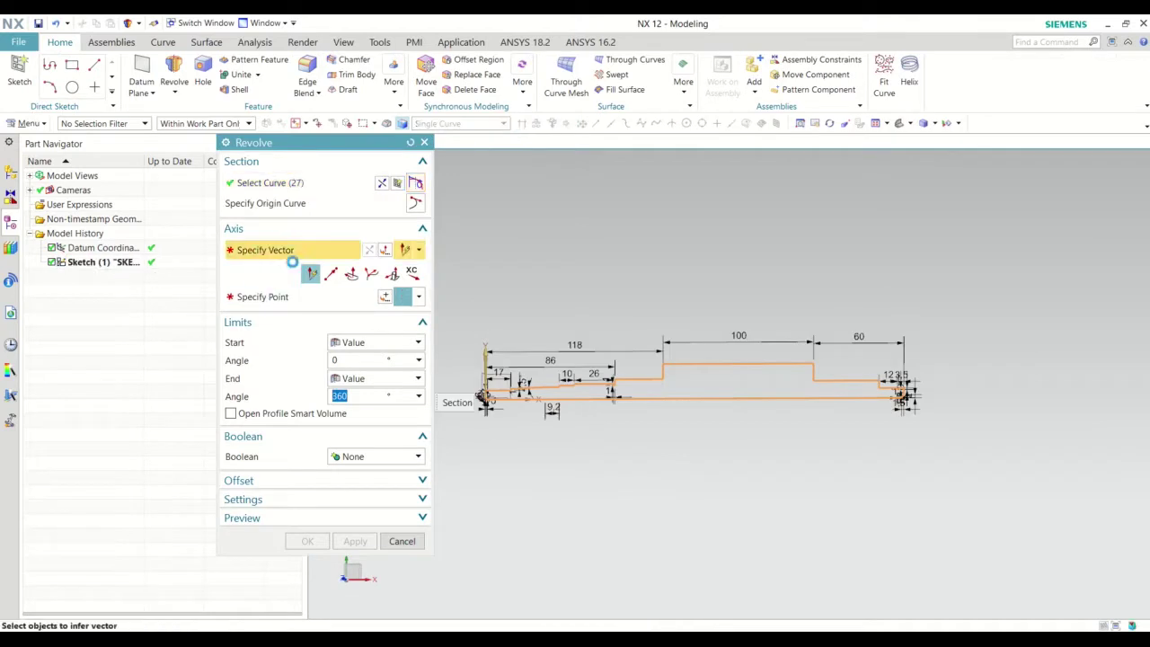
click(653, 396)
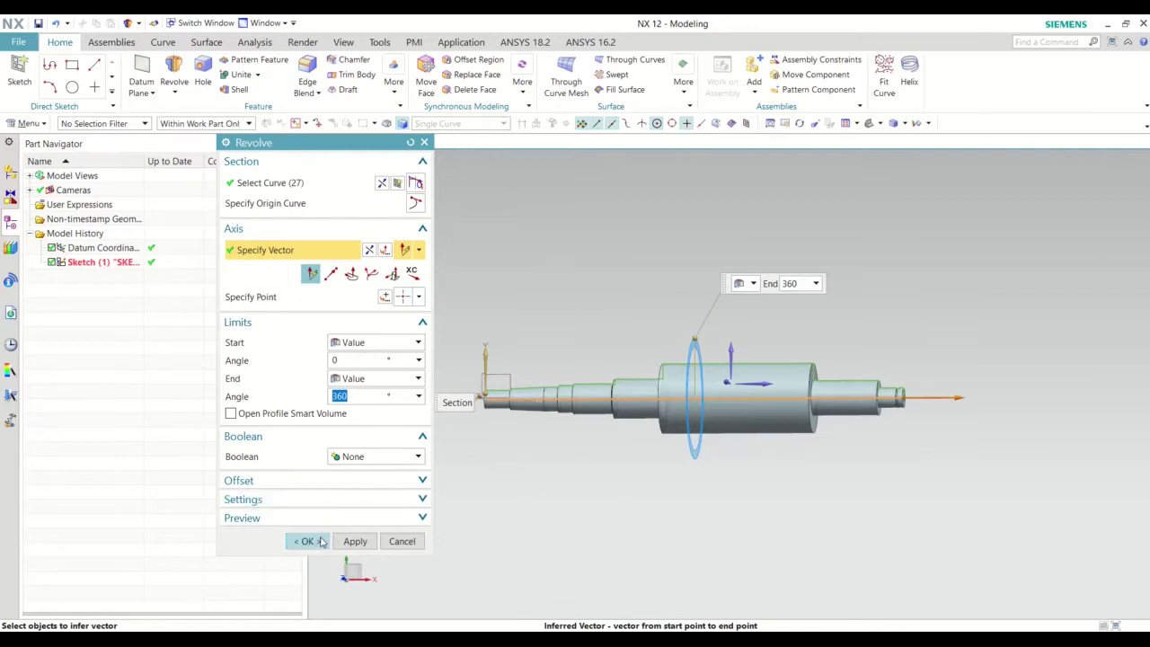
click(320, 542)
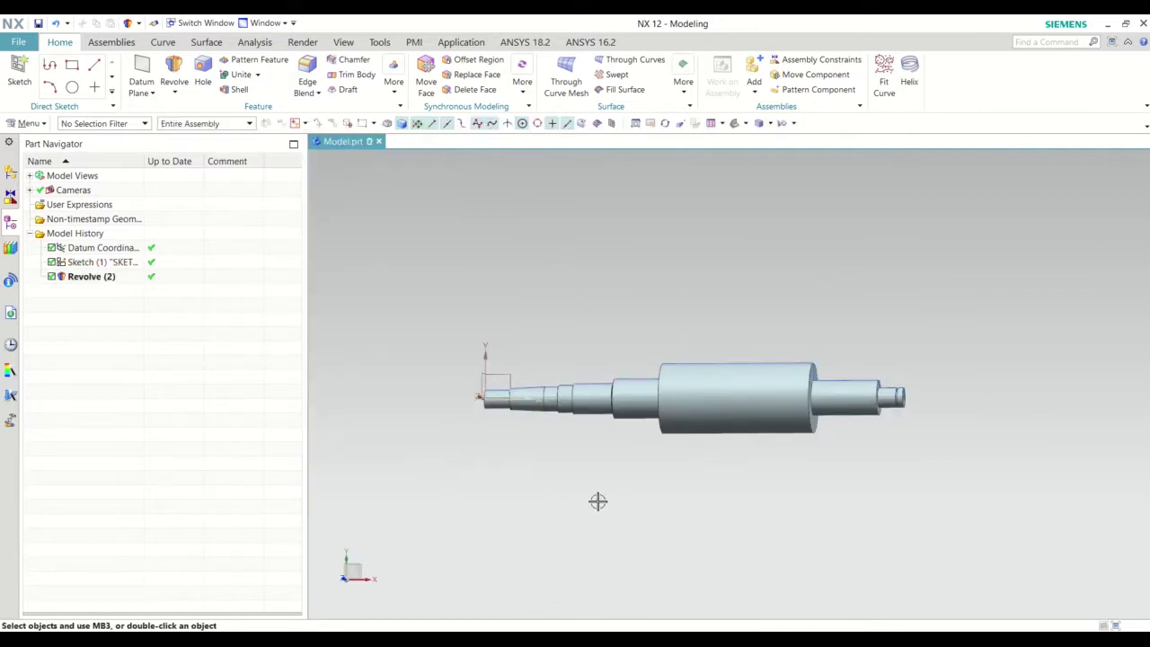
Hide the datum coordinate system in the Part Navigator.
middle_drag(598, 500, 804, 412)
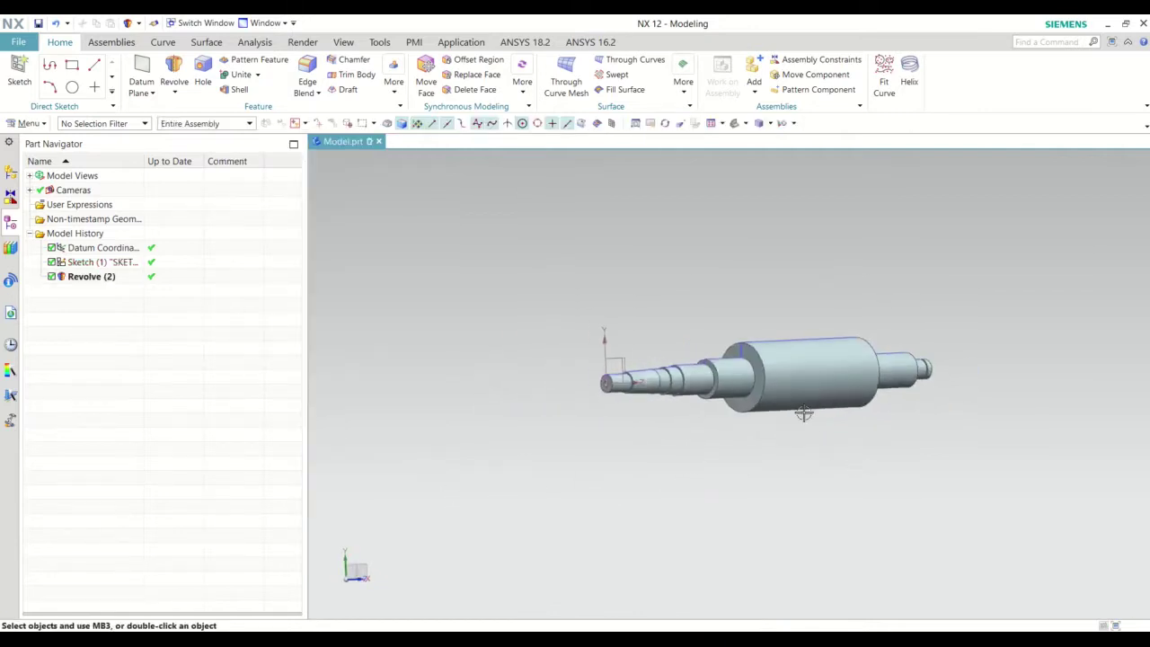
scroll(804, 413, up, 3)
middle_drag(816, 485, 797, 488)
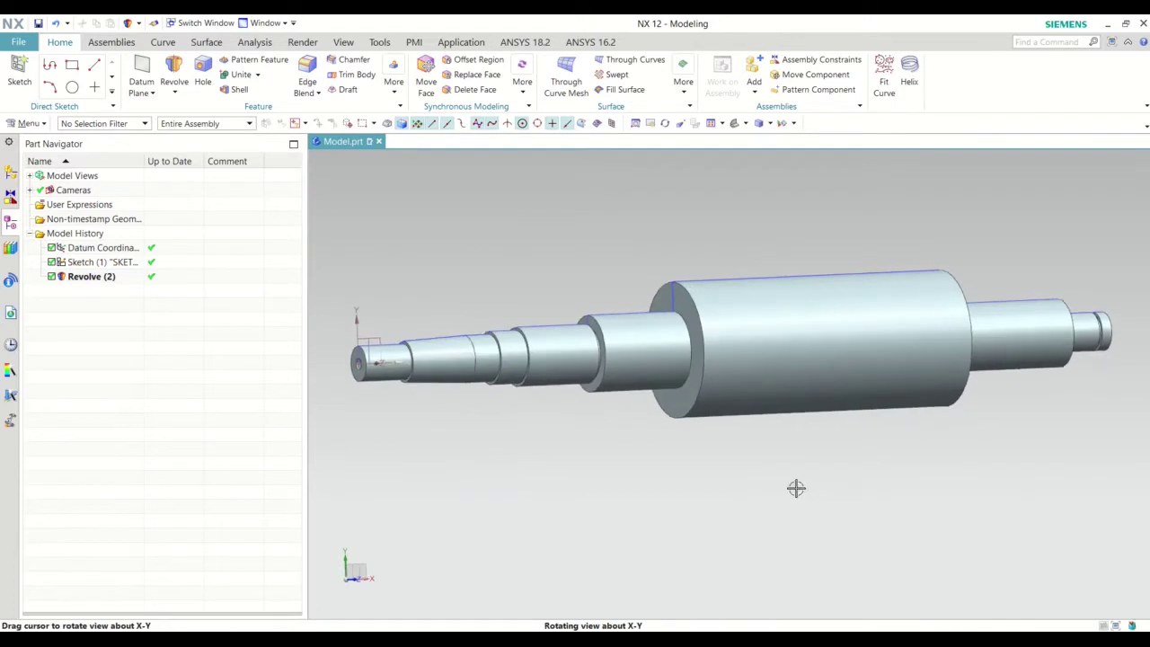
shift+middle_drag(419, 390, 488, 390)
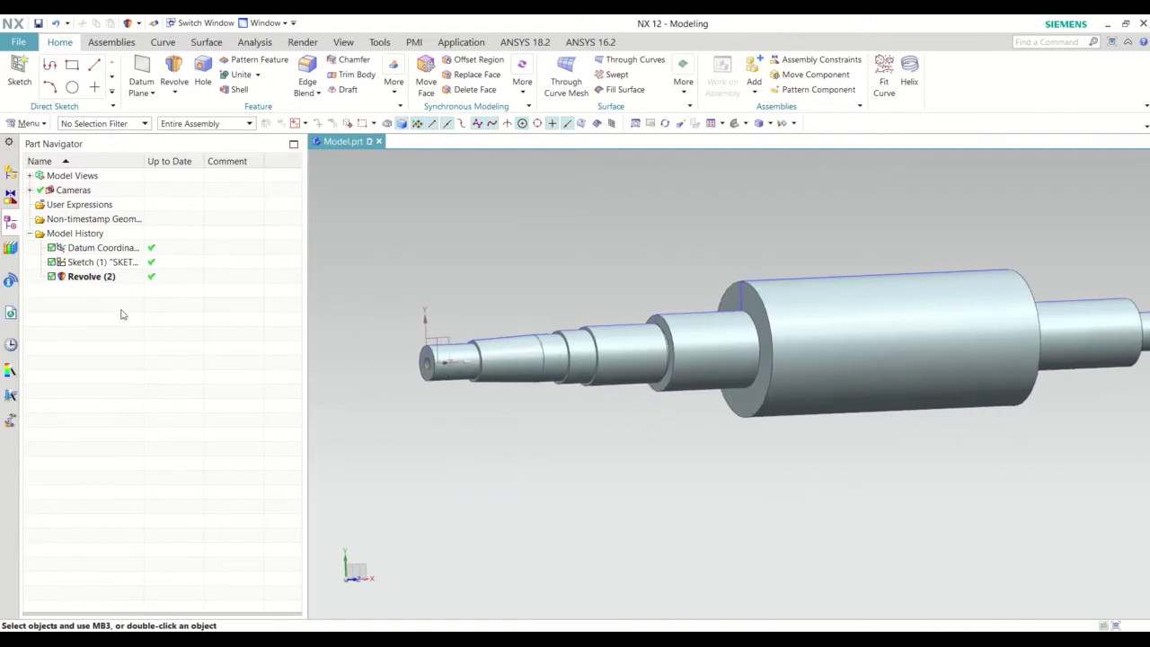
right_click(90, 256)
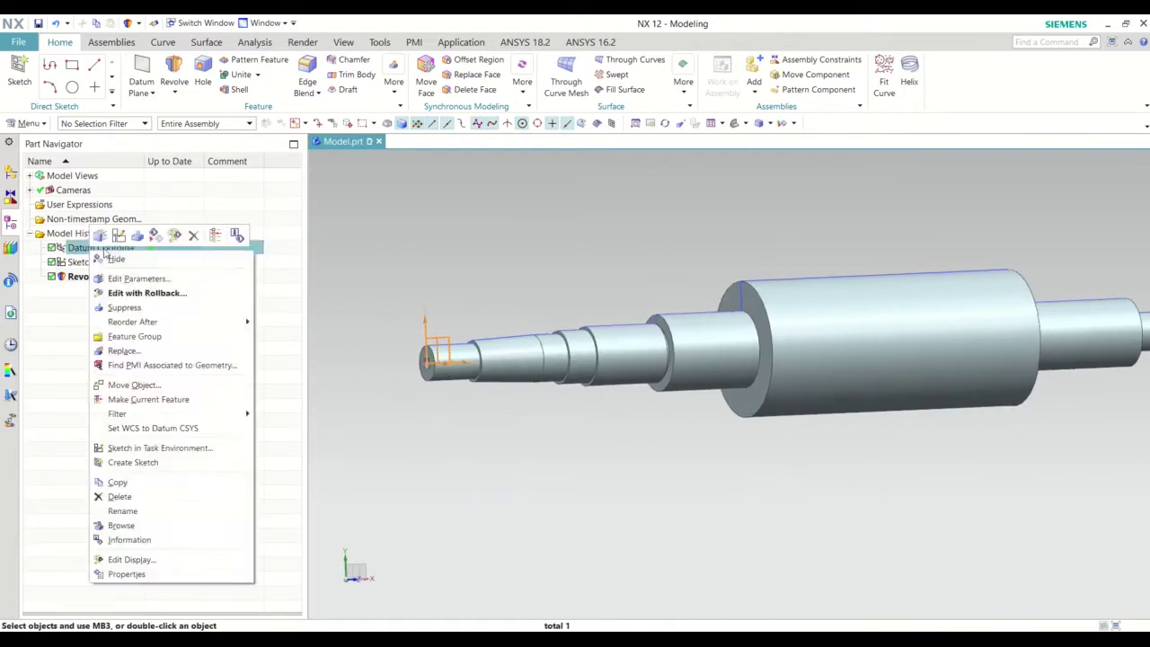
click(116, 260)
Hide Sketch (1) so only the solid shaft is displayed.
scroll(433, 363, up, 3)
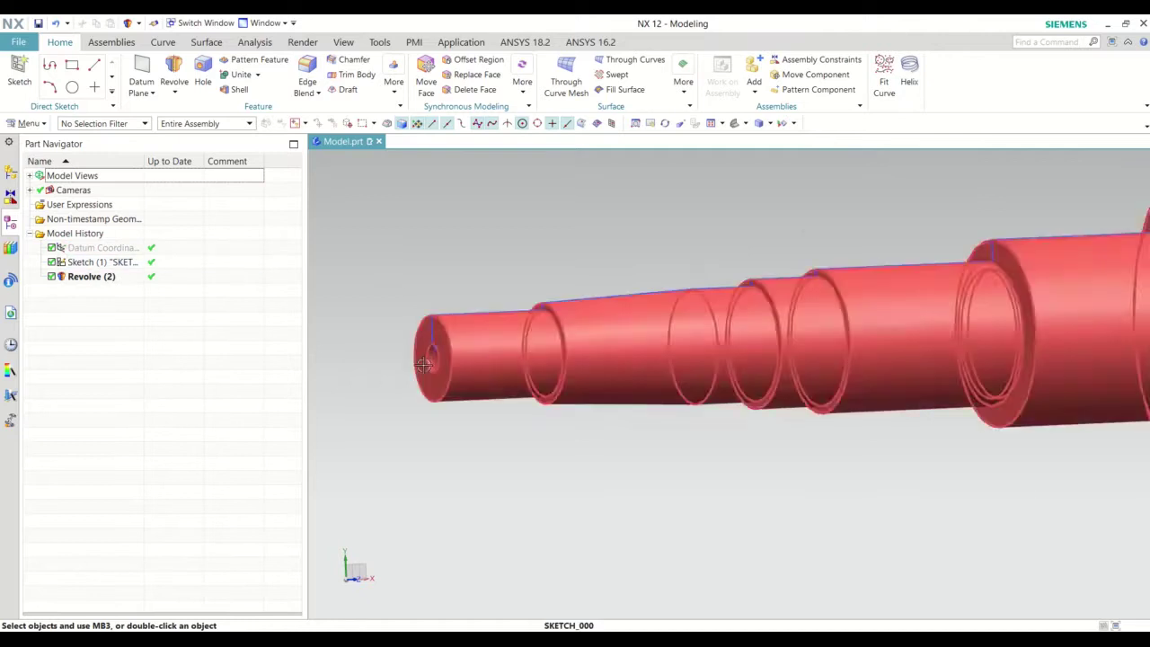
scroll(433, 363, up, 2)
right_click(101, 265)
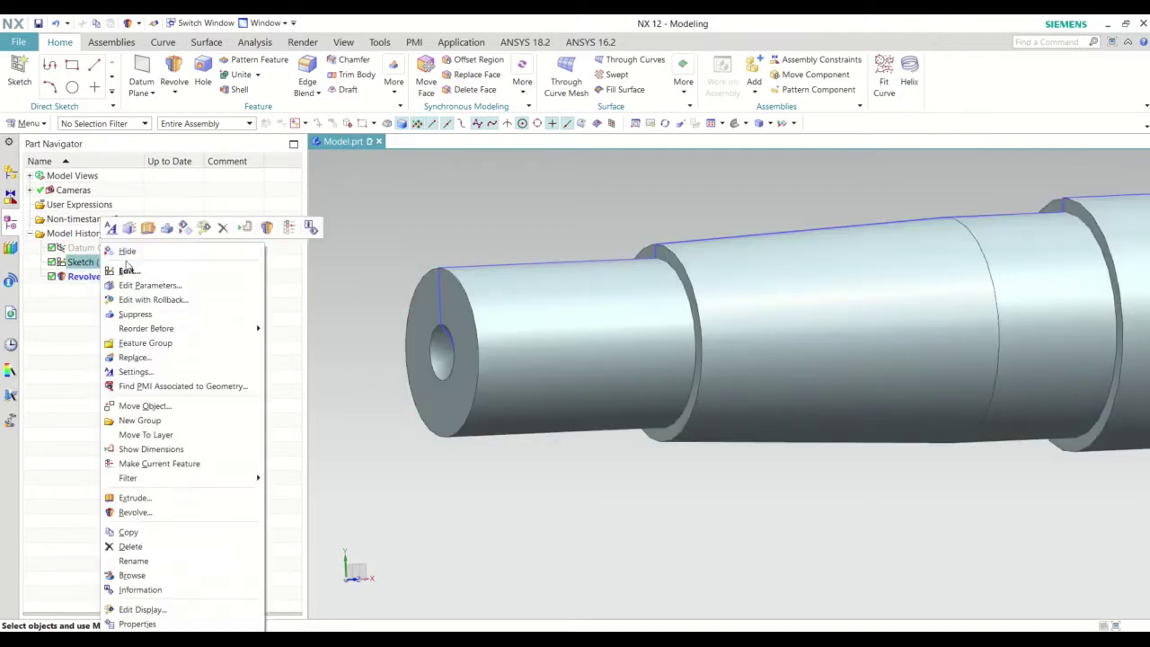
click(127, 251)
scroll(575, 460, up, 1)
scroll(575, 460, up, 2)
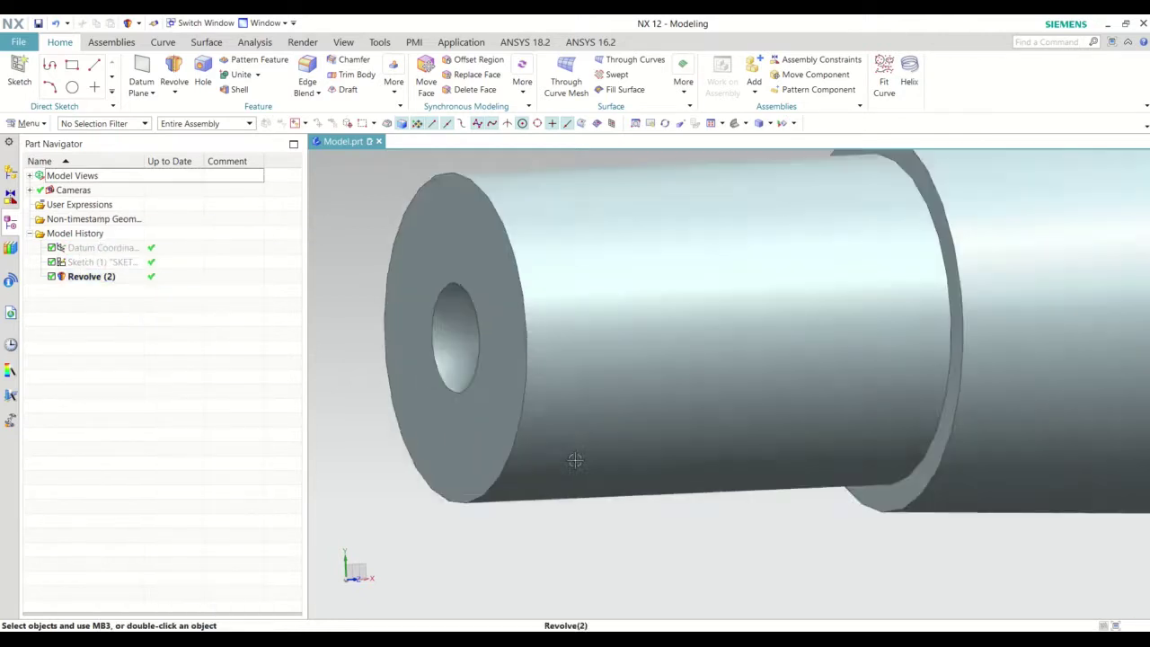
mouse_move(585, 456)
middle_down()
mouse_move(637, 462)
mouse_move(584, 477)
middle_up()
scroll(710, 442, down, 3)
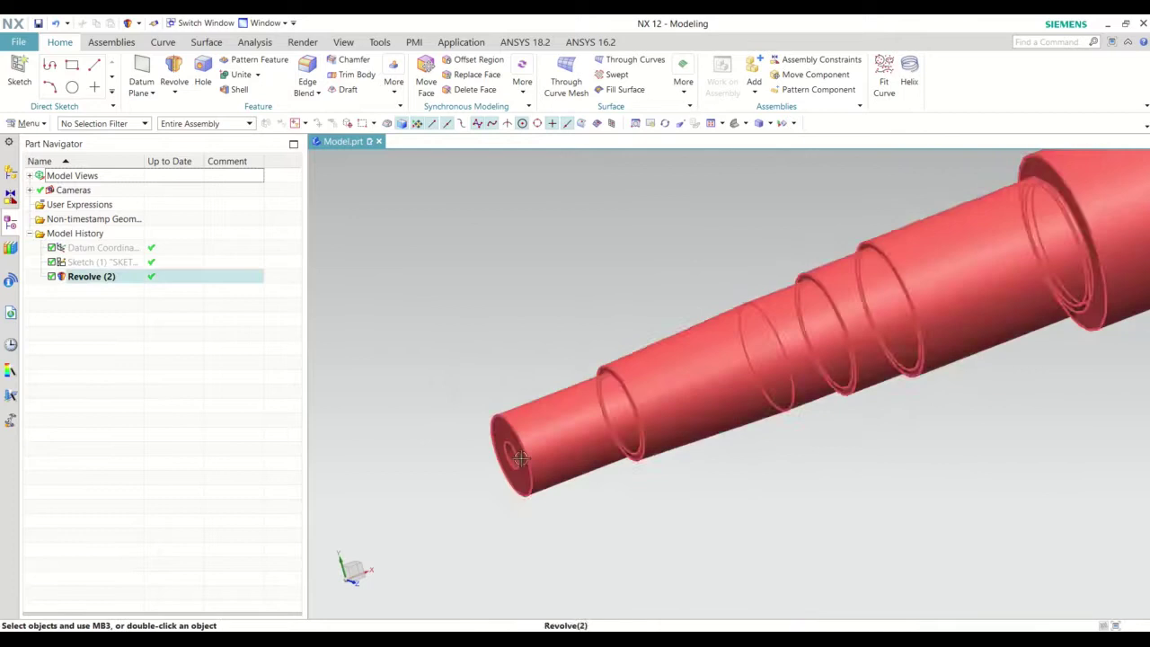
scroll(710, 443, up, 3)
scroll(626, 404, up, 4)
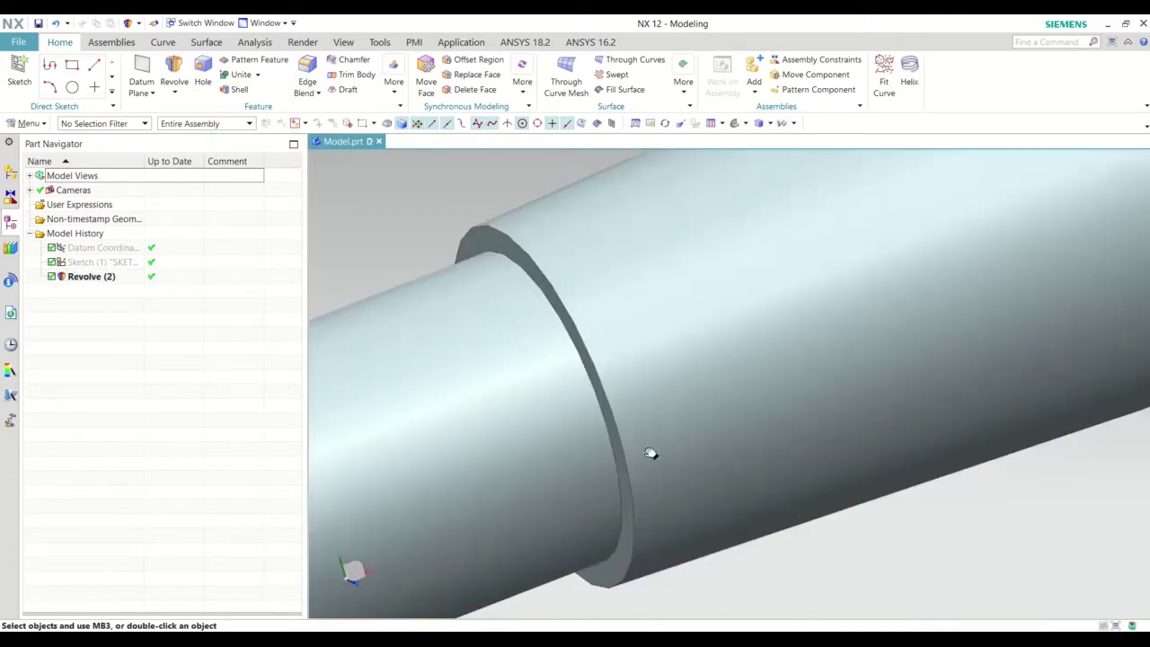
shift+middle_drag(651, 453, 597, 466)
scroll(814, 440, down, 2)
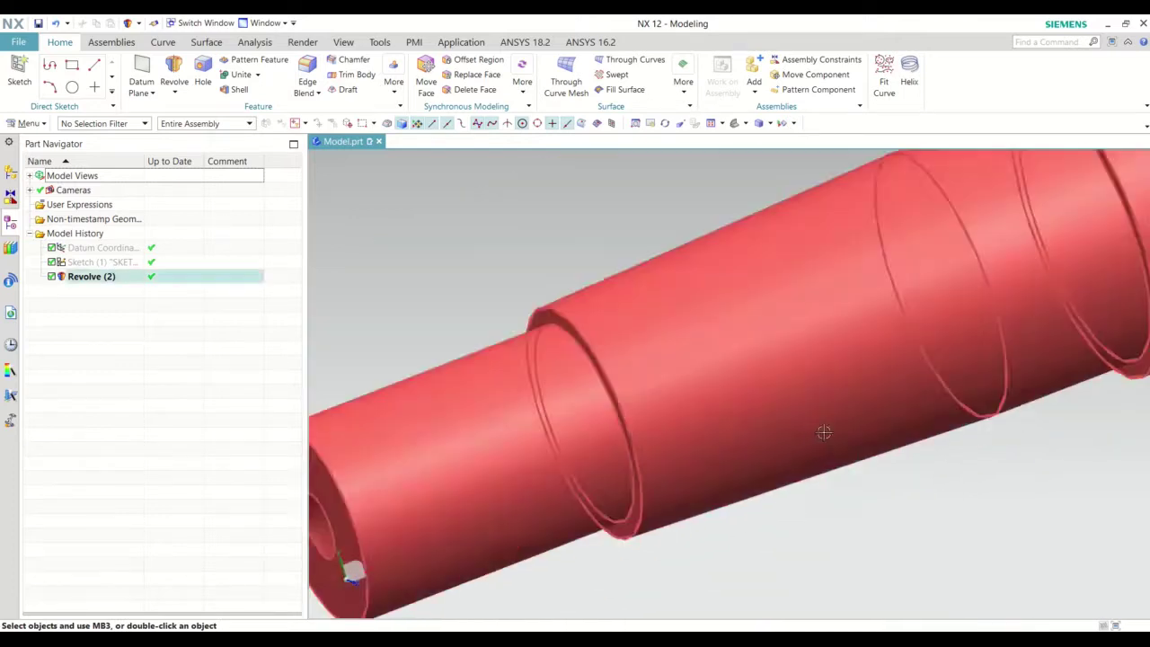
mouse_move(787, 460)
middle_down()
mouse_move(736, 398)
mouse_move(791, 395)
middle_up()
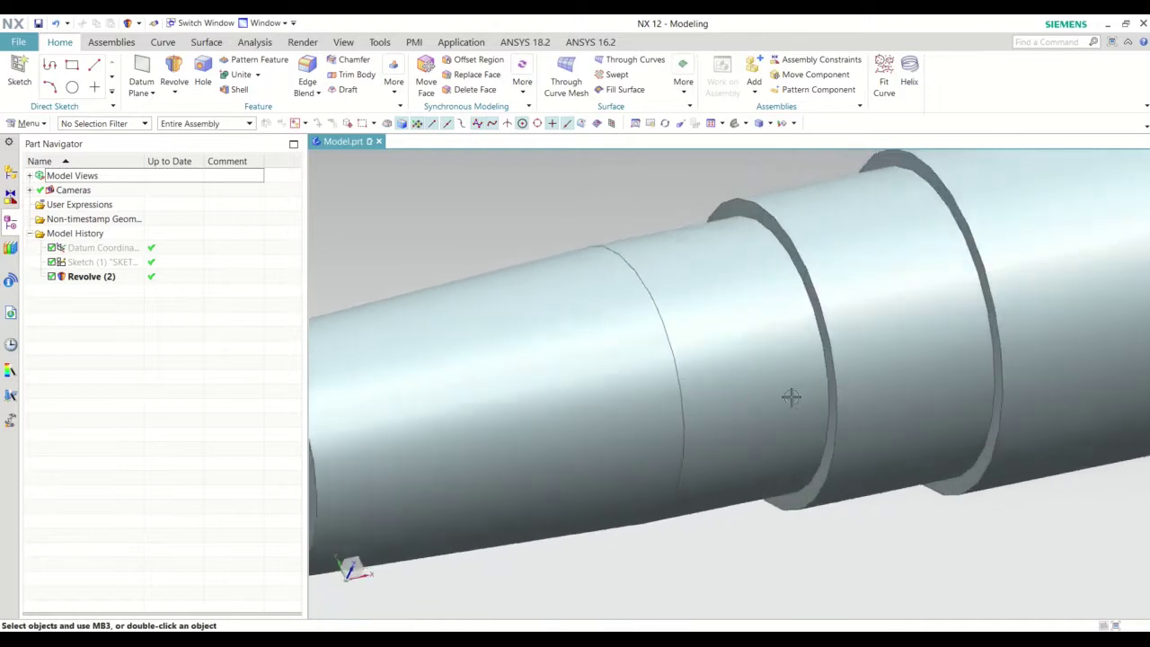
middle_drag(894, 424, 800, 438)
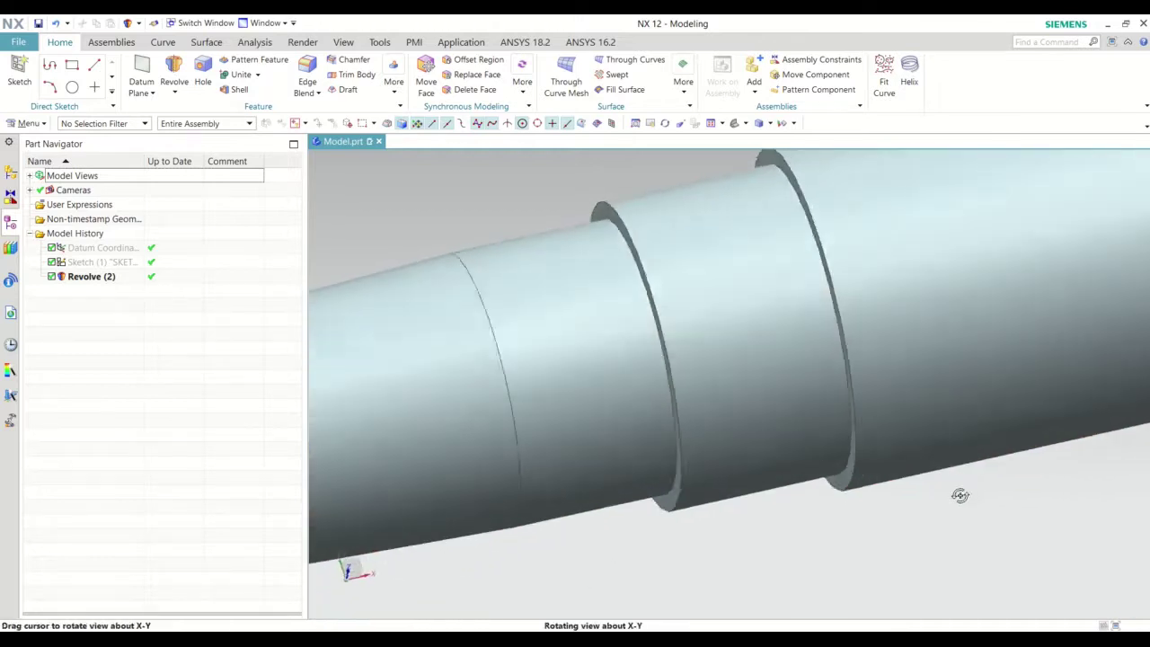
mouse_move(974, 486)
middle_down()
mouse_move(974, 498)
mouse_move(827, 534)
mouse_move(957, 510)
mouse_move(970, 496)
mouse_move(804, 545)
mouse_move(976, 467)
mouse_move(899, 591)
middle_up()
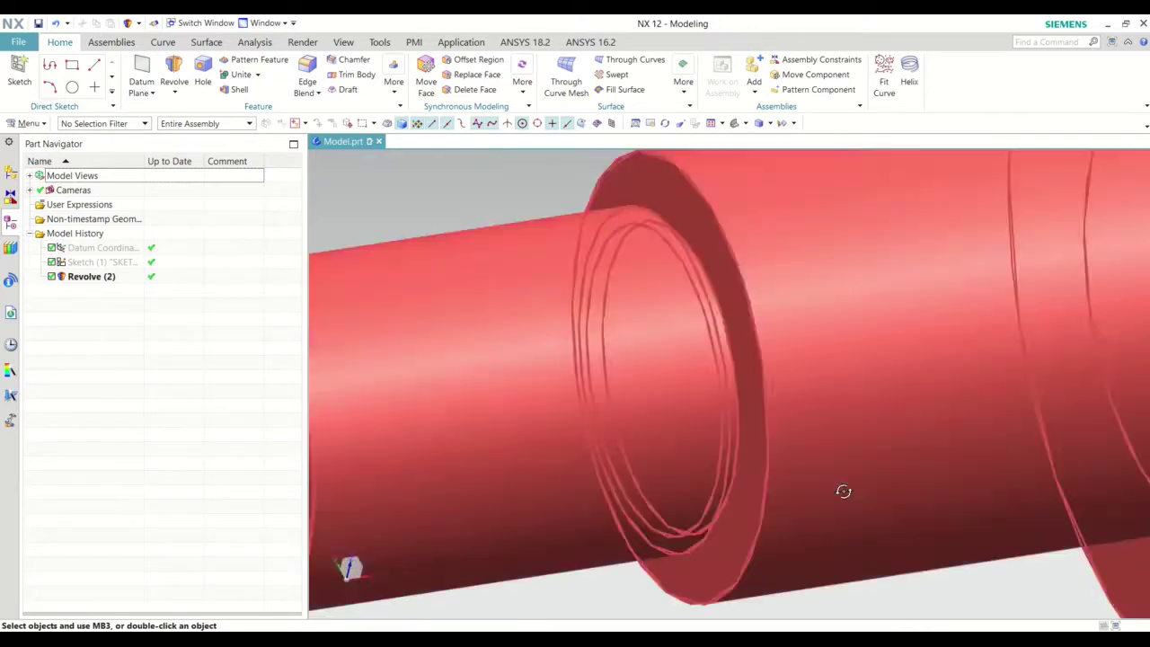
mouse_move(843, 488)
middle_down()
mouse_move(826, 482)
mouse_move(844, 475)
mouse_move(822, 468)
middle_up()
scroll(821, 467, up, 3)
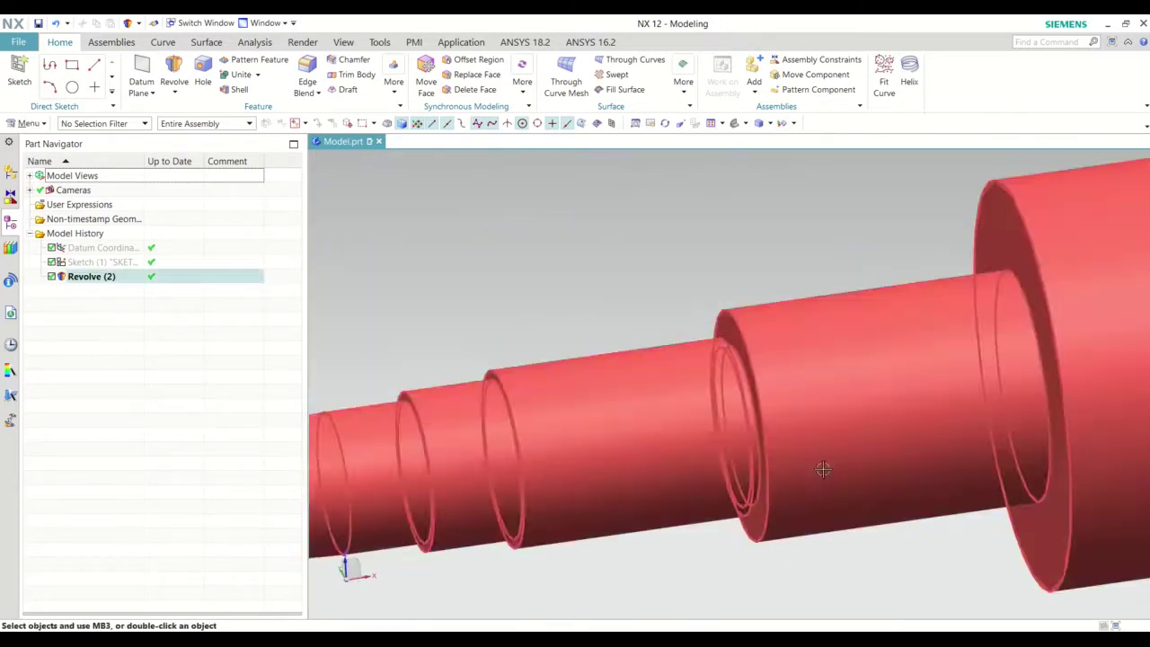
scroll(1001, 534, down, 2)
scroll(770, 547, down, 2)
scroll(928, 531, down, 2)
mouse_move(928, 531)
middle_down()
mouse_move(943, 444)
mouse_move(911, 509)
mouse_move(997, 531)
mouse_move(711, 523)
mouse_move(673, 438)
middle_up()
scroll(989, 524, up, 2)
scroll(968, 536, up, 3)
scroll(673, 437, down, 2)
scroll(673, 438, down, 1)
scroll(673, 437, down, 1)
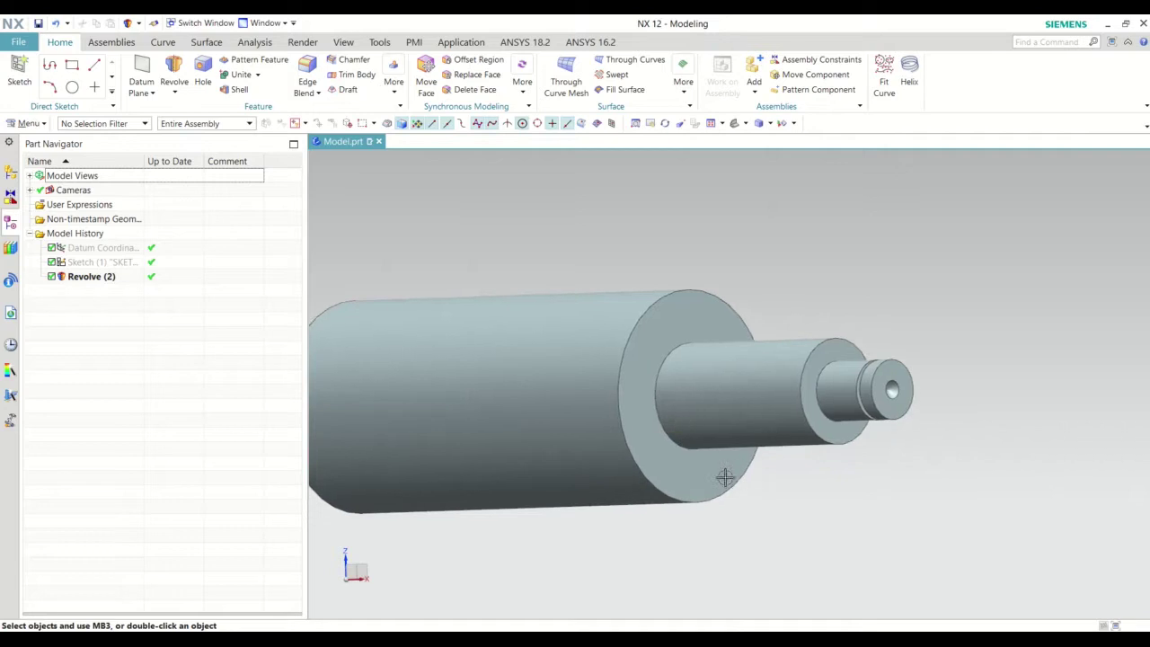
scroll(724, 467, down, 1)
scroll(794, 495, down, 2)
middle_drag(898, 515, 863, 509)
scroll(859, 459, up, 1)
mouse_move(858, 459)
middle_down()
mouse_move(873, 419)
mouse_move(884, 434)
mouse_move(869, 391)
middle_up()
mouse_move(846, 452)
middle_down()
mouse_move(860, 495)
mouse_move(880, 481)
mouse_move(873, 411)
middle_up()
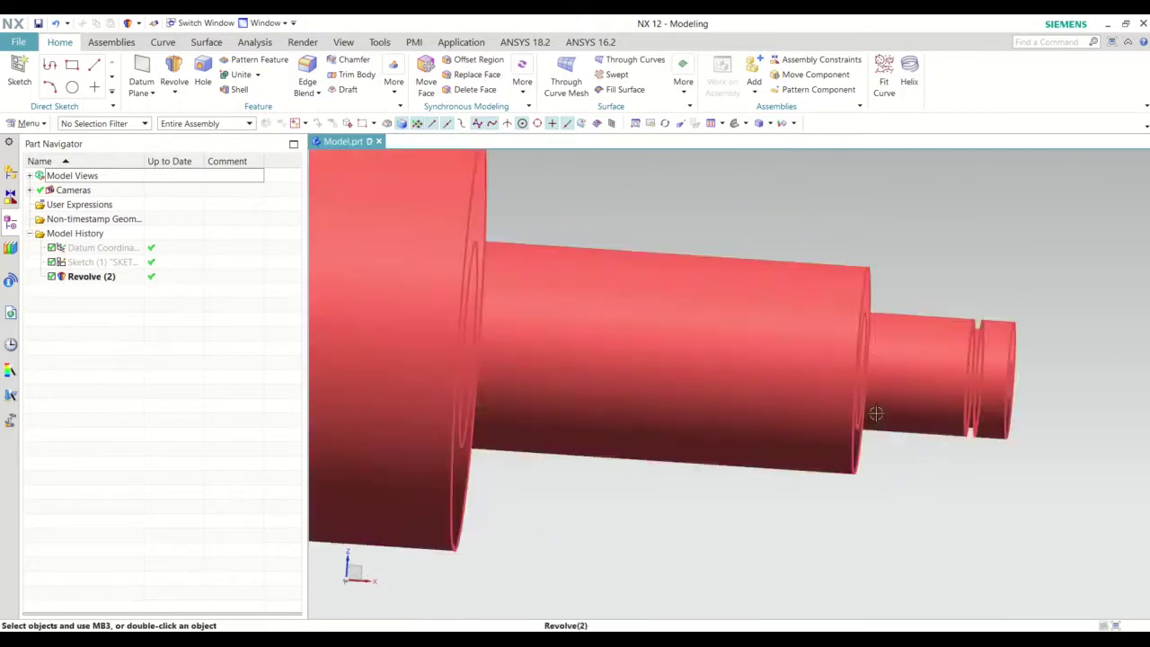
scroll(955, 493, down, 2)
mouse_move(956, 493)
middle_down()
mouse_move(876, 531)
mouse_move(1019, 489)
mouse_move(1027, 501)
mouse_move(1007, 528)
mouse_move(992, 513)
mouse_move(951, 514)
middle_up()
scroll(969, 486, down, 2)
mouse_move(918, 456)
middle_down()
mouse_move(845, 514)
mouse_move(852, 491)
middle_up()
scroll(852, 488, up, 2)
scroll(932, 426, up, 2)
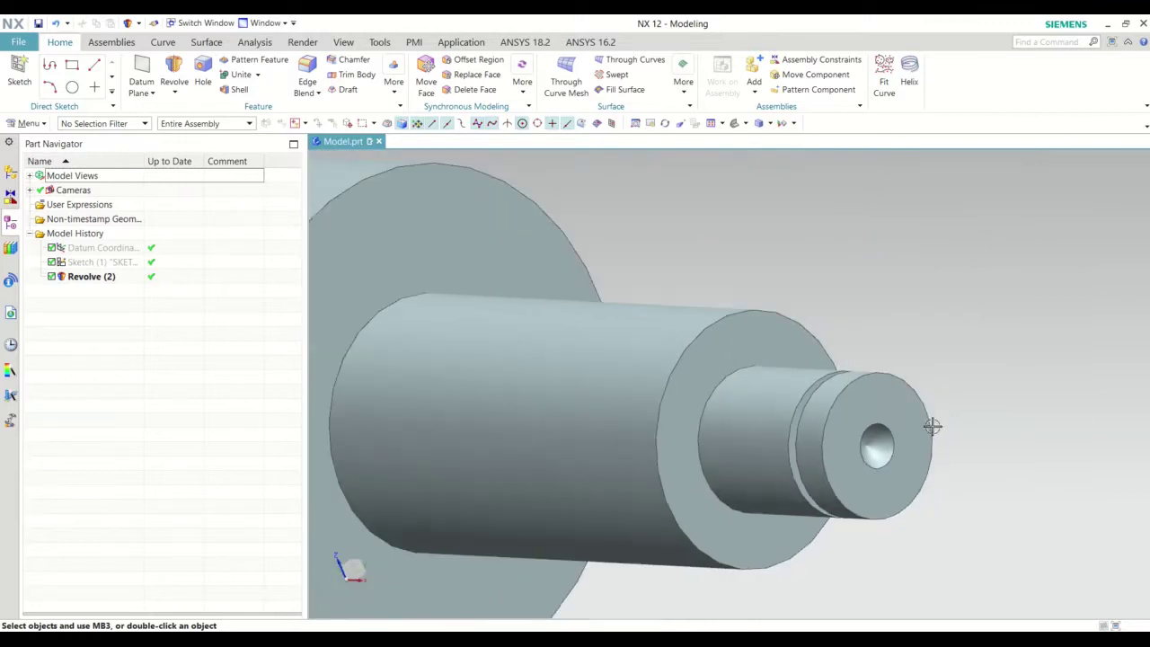
Orient the view to Isometric and save the part file Model.prt.
right_click(985, 285)
mouse_move(1024, 471)
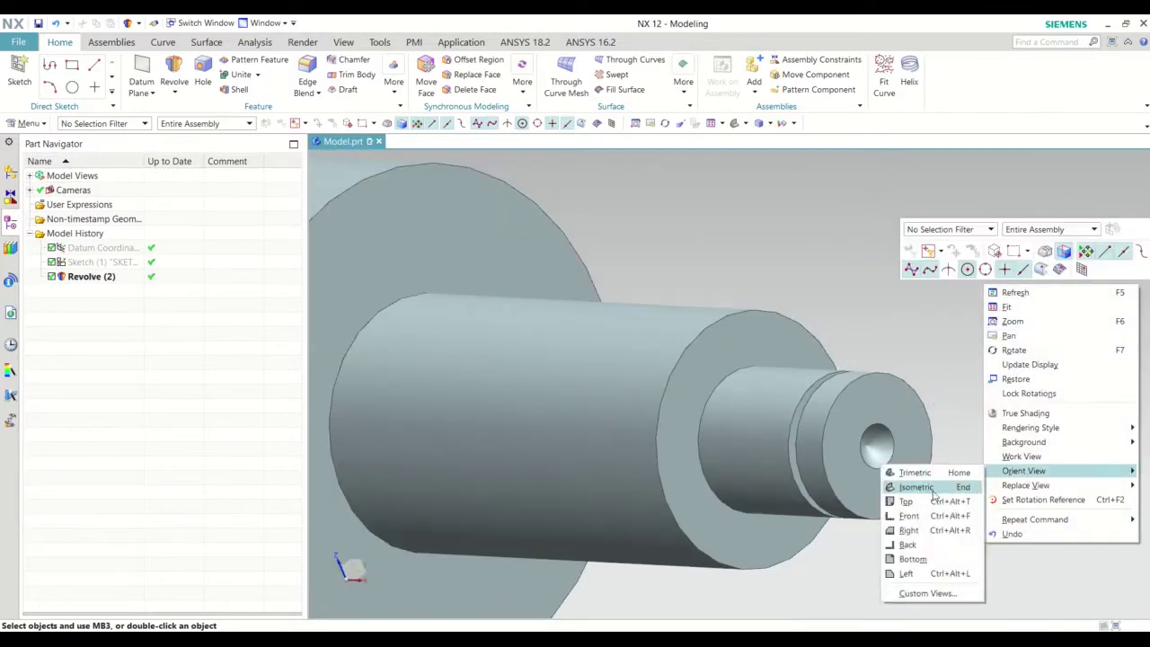
click(933, 493)
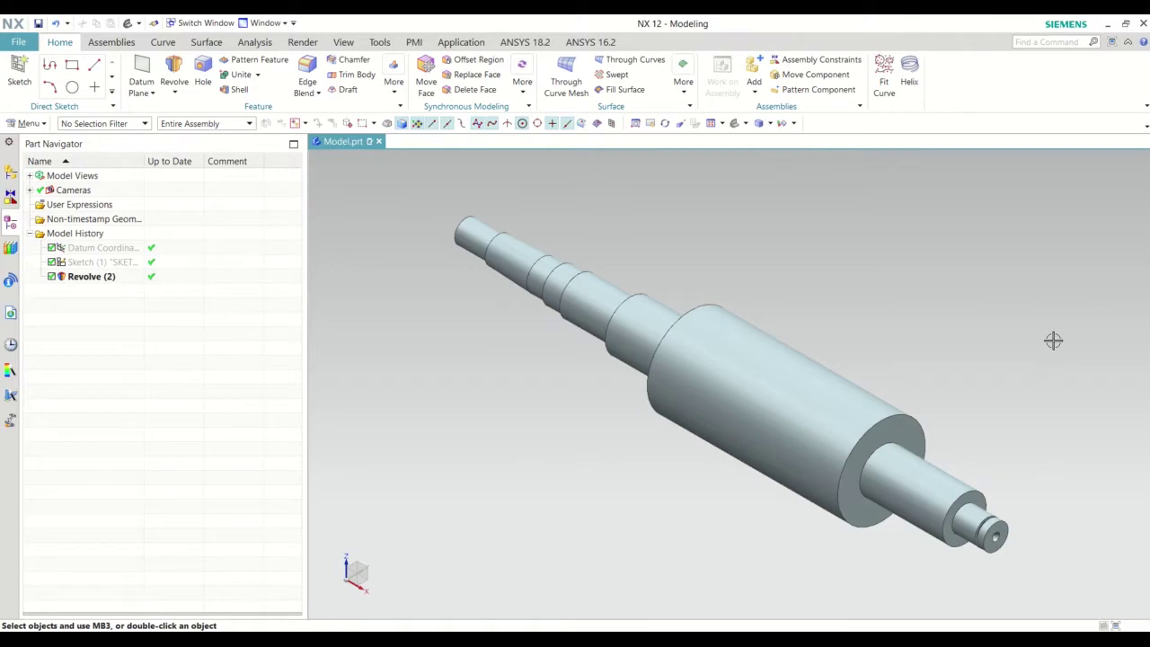
scroll(1054, 340, down, 1)
key(ctrl+s)
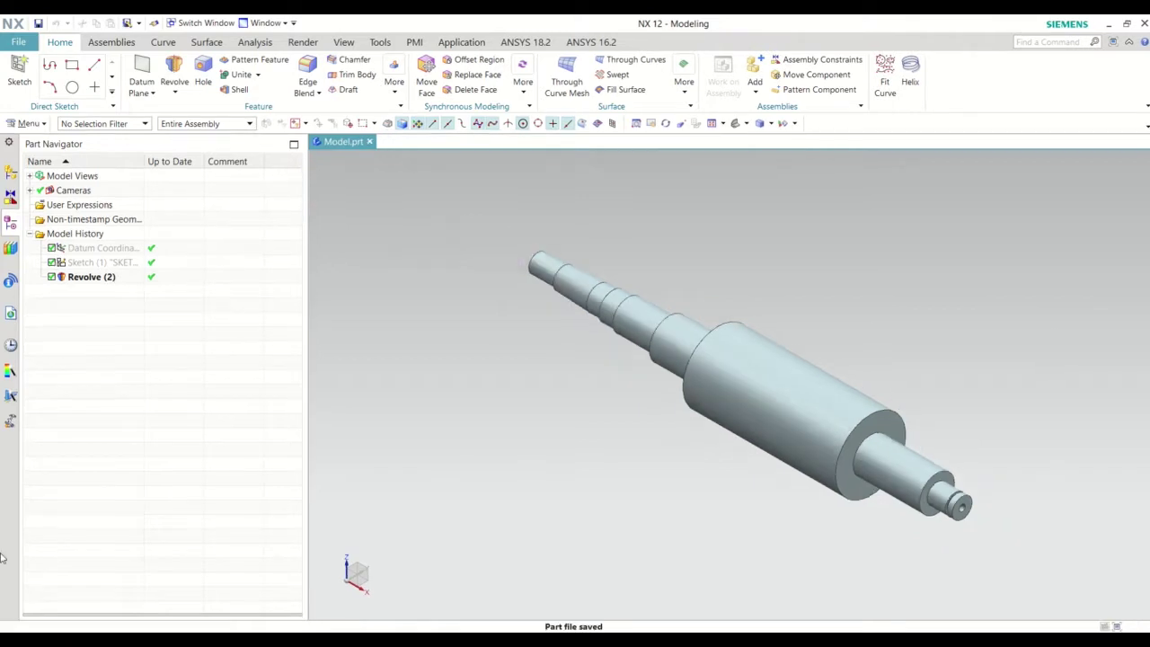
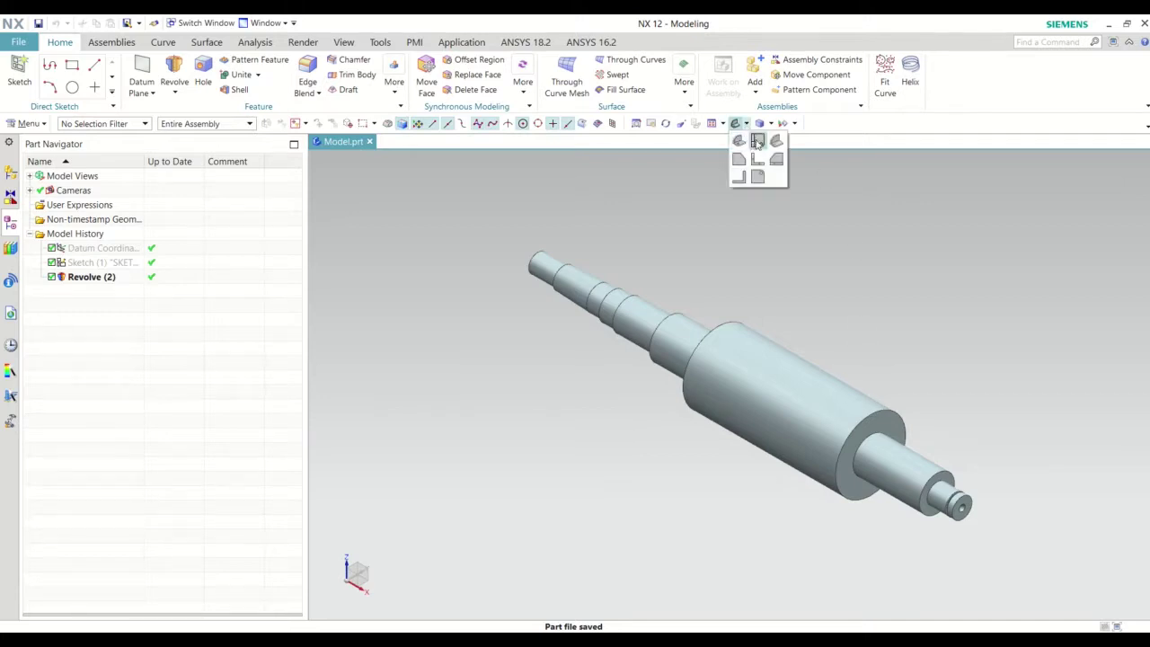
Switch to the Front view, then orbit, zoom and pan onto the shaft's small stepped left end.
click(758, 142)
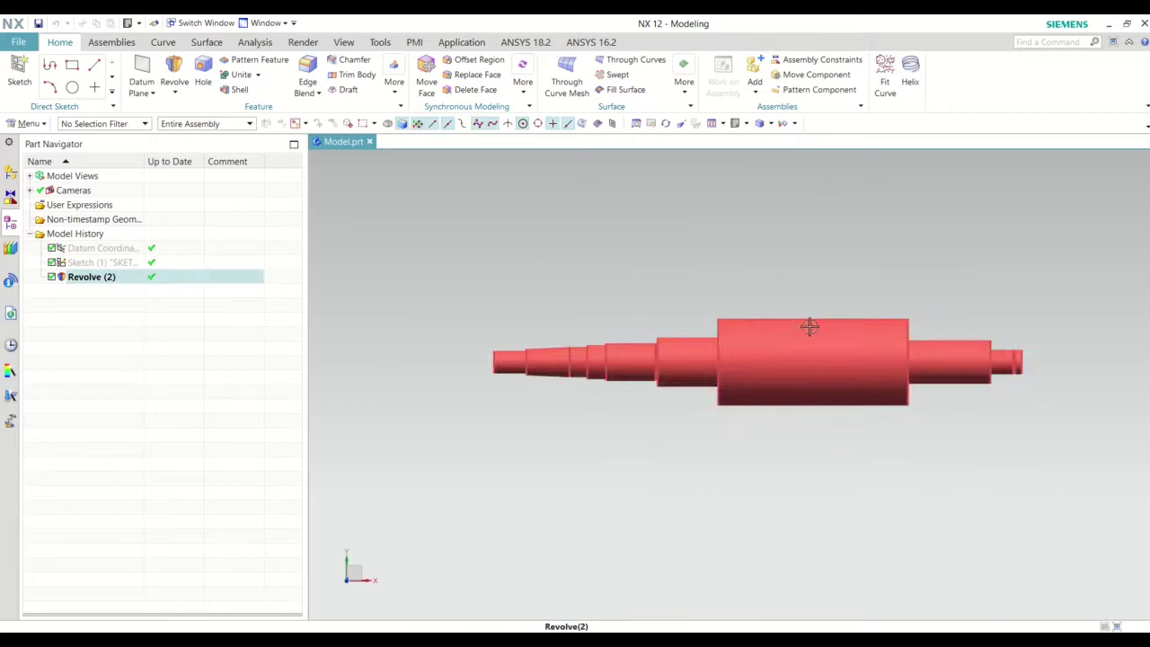
mouse_move(875, 477)
middle_down()
mouse_move(916, 479)
mouse_move(850, 468)
middle_up()
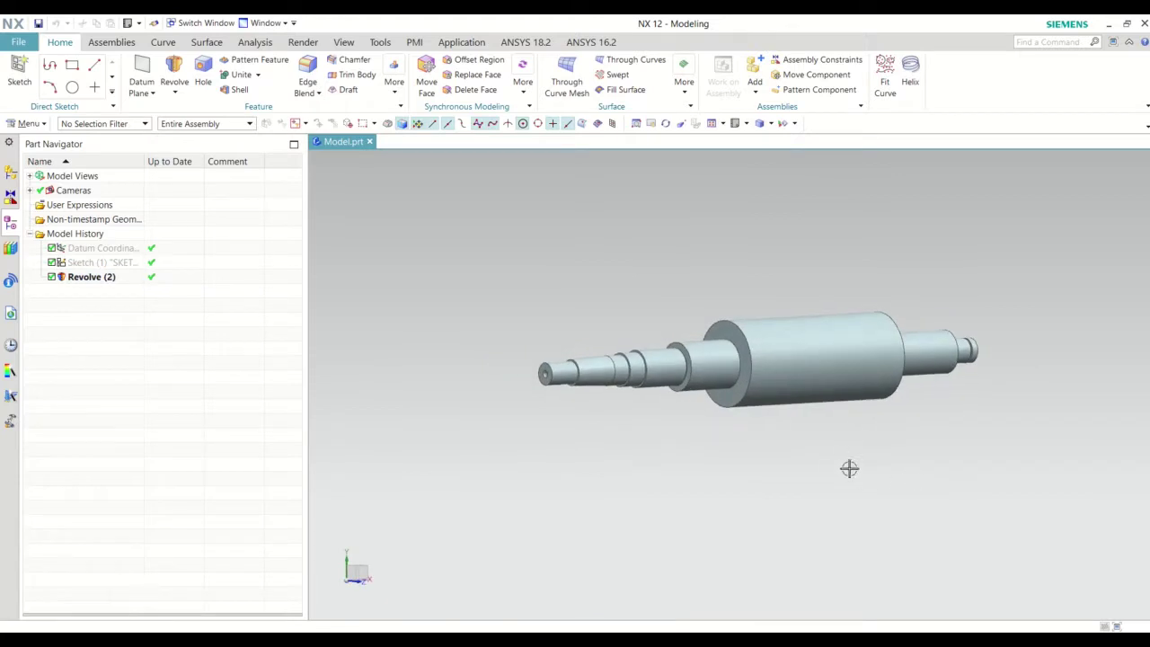
scroll(644, 424, up, 2)
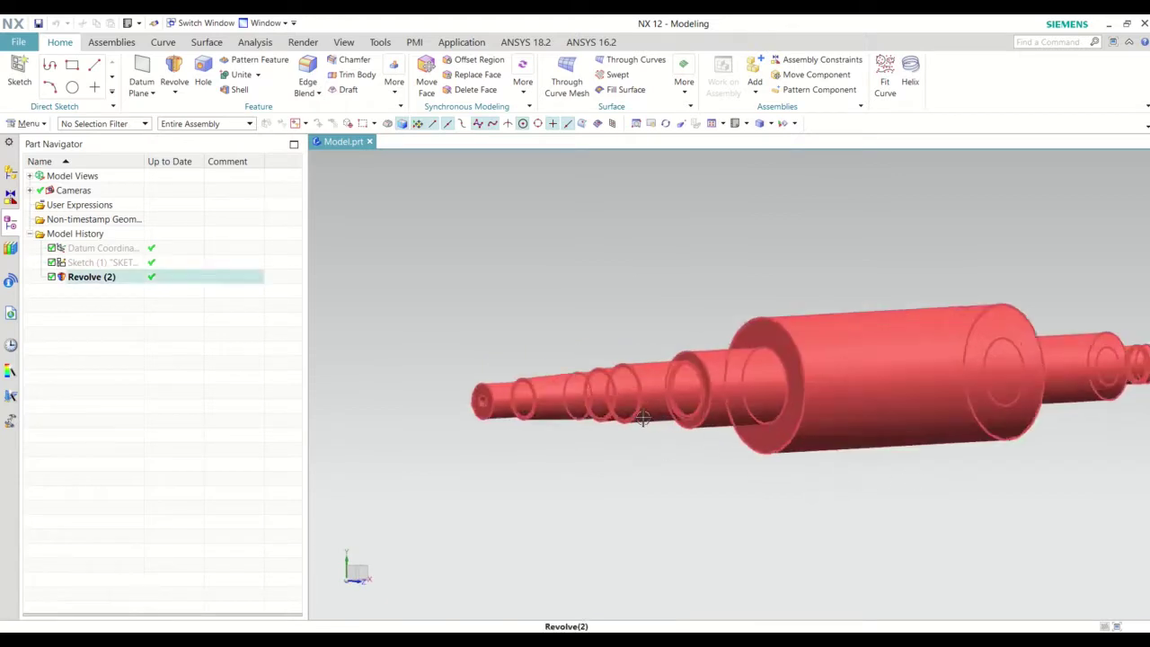
scroll(685, 477, up, 3)
shift+middle_drag(685, 477, 793, 470)
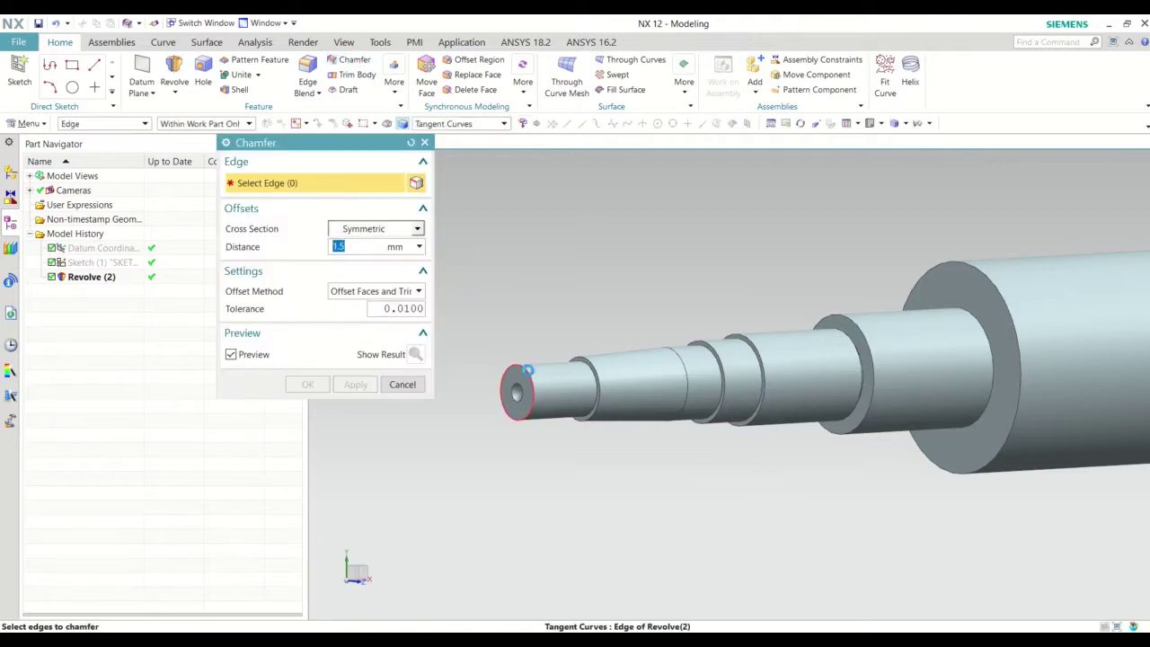
Chamfer the outer edge at the shaft's small end by 1.5 mm, symmetric.
click(522, 369)
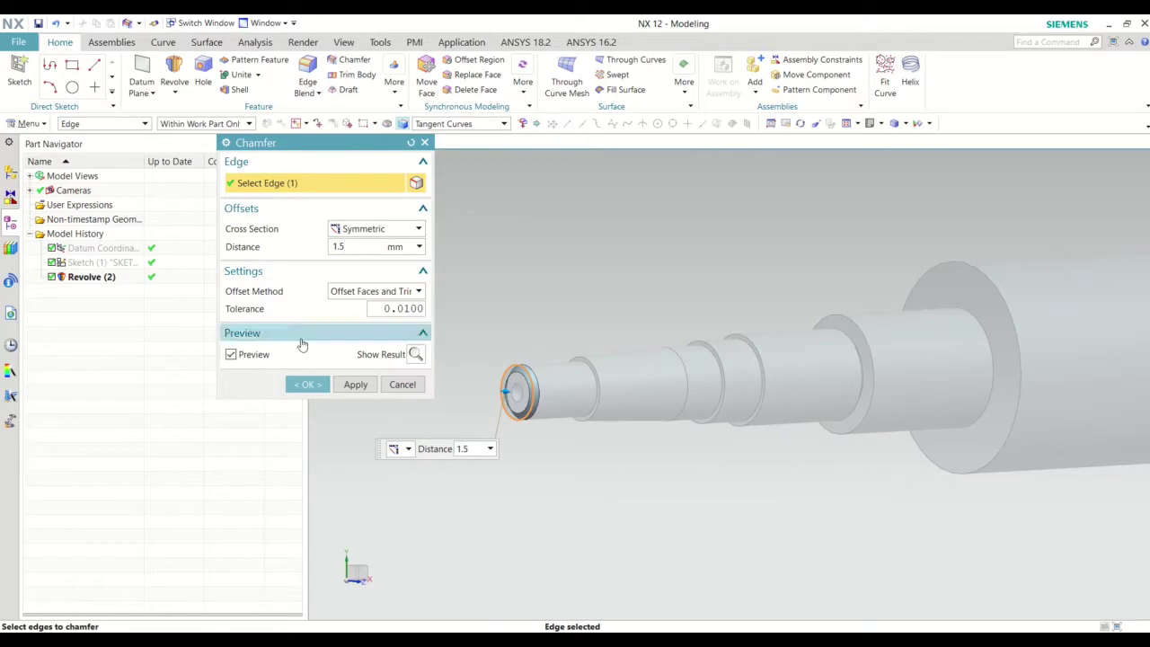
click(307, 385)
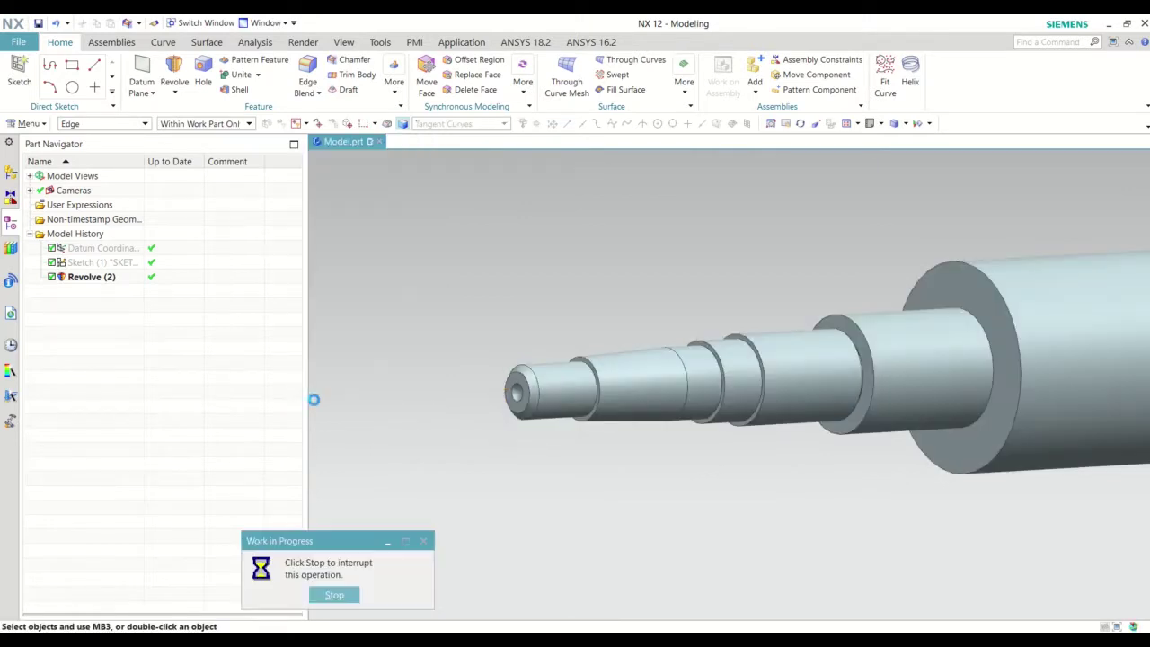
middle_drag(559, 433, 532, 423)
scroll(485, 392, up, 2)
scroll(486, 393, up, 2)
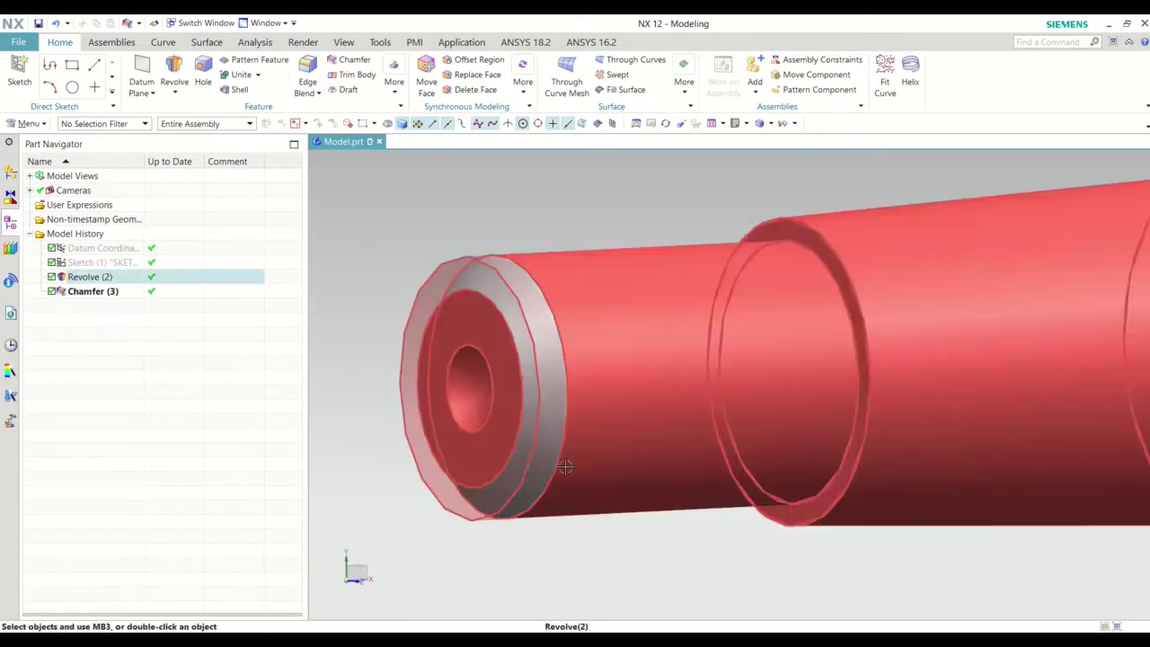
mouse_move(565, 467)
middle_down()
mouse_move(575, 503)
mouse_move(608, 502)
mouse_move(566, 504)
mouse_move(472, 467)
middle_up()
scroll(472, 467, down, 3)
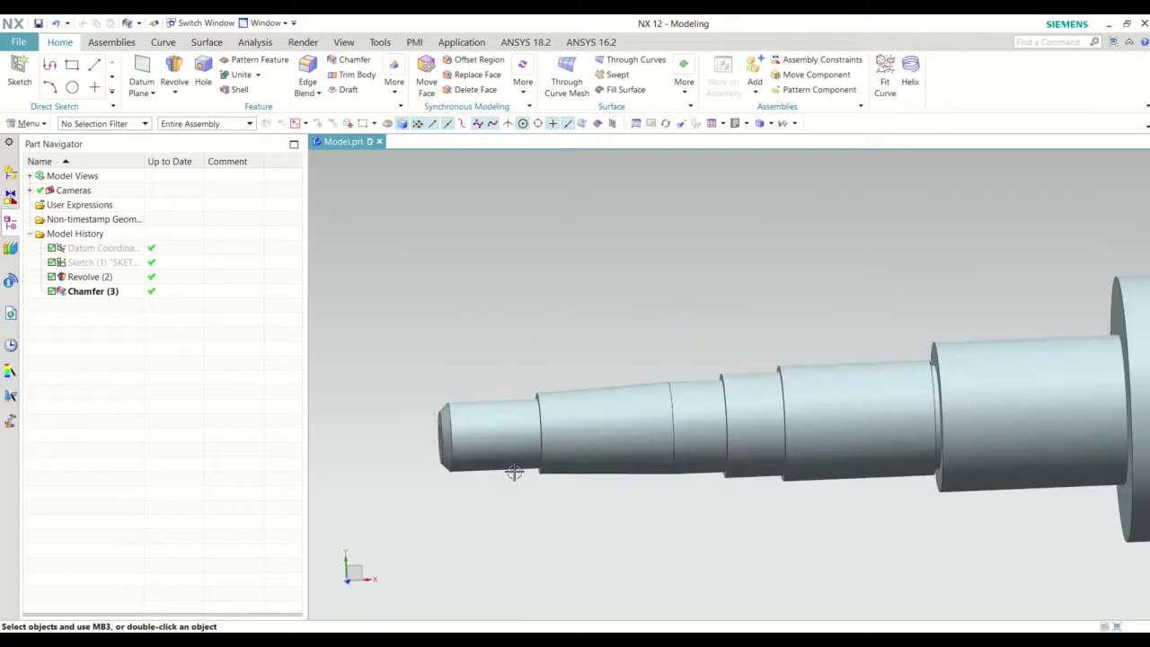
scroll(557, 480, up, 1)
scroll(531, 460, up, 1)
scroll(642, 506, up, 1)
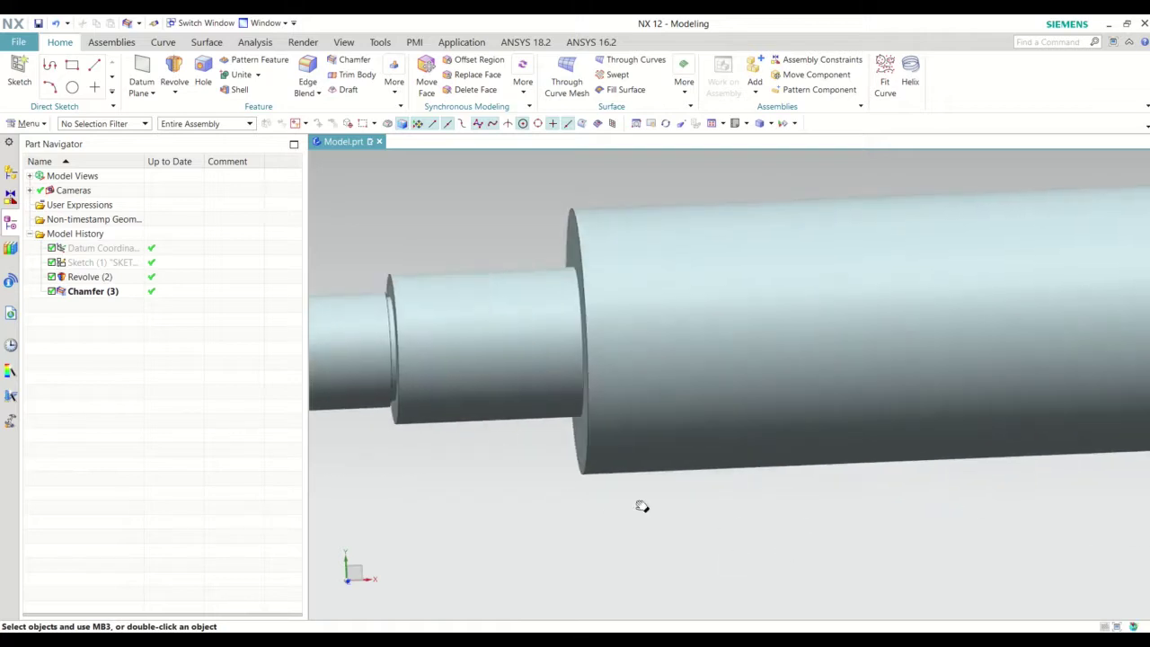
scroll(697, 492, up, 1)
scroll(932, 464, down, 3)
scroll(750, 432, up, 2)
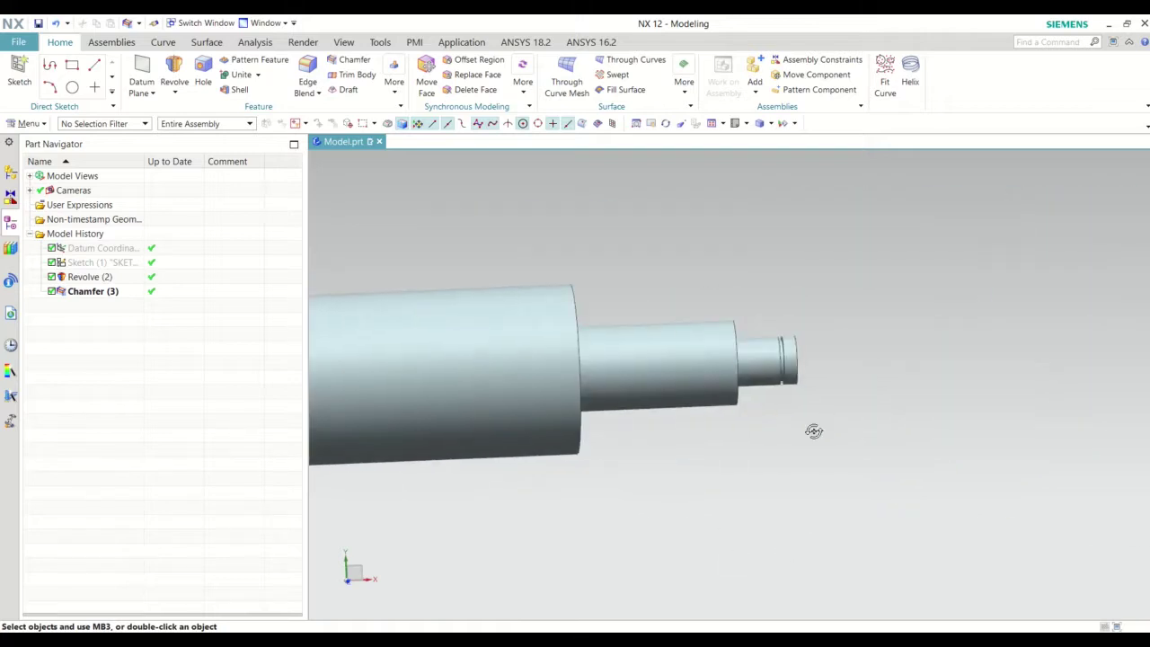
middle_drag(814, 431, 790, 437)
scroll(742, 359, up, 3)
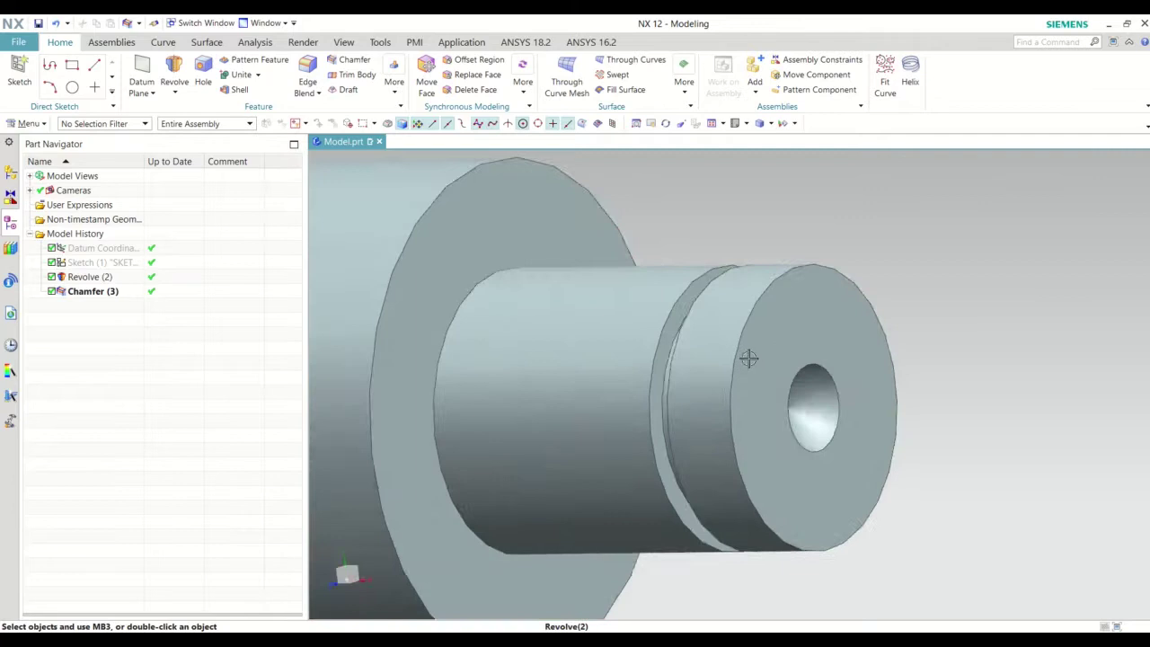
Add a matching 1.5 mm chamfer to the outer edge of the large end face.
click(354, 60)
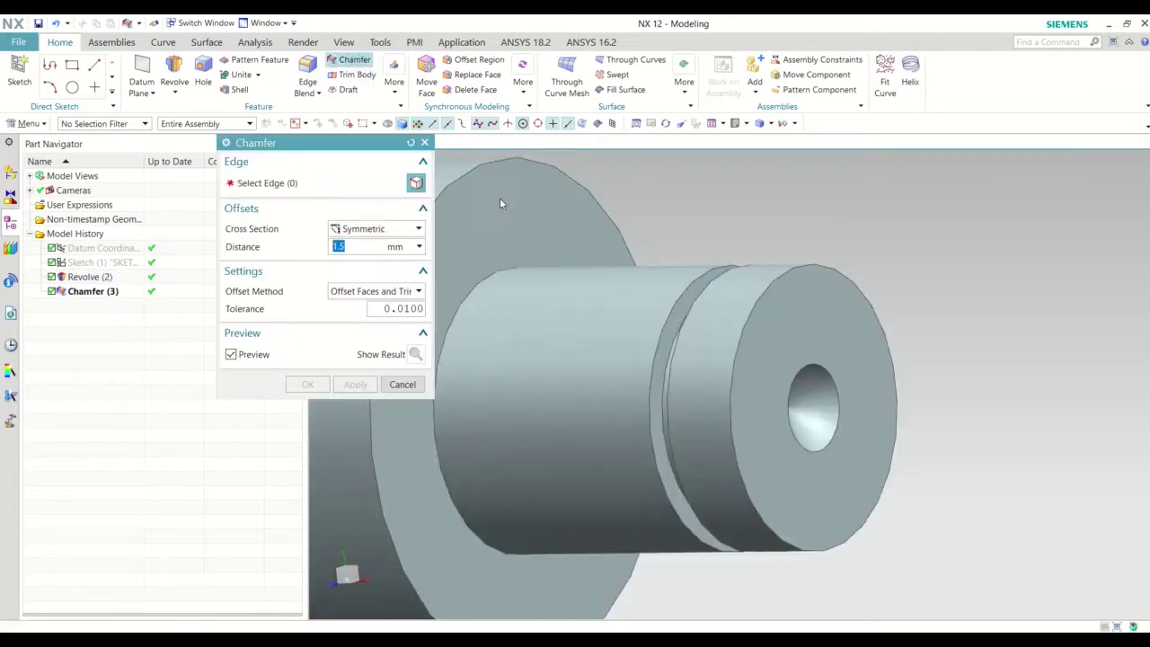
click(747, 310)
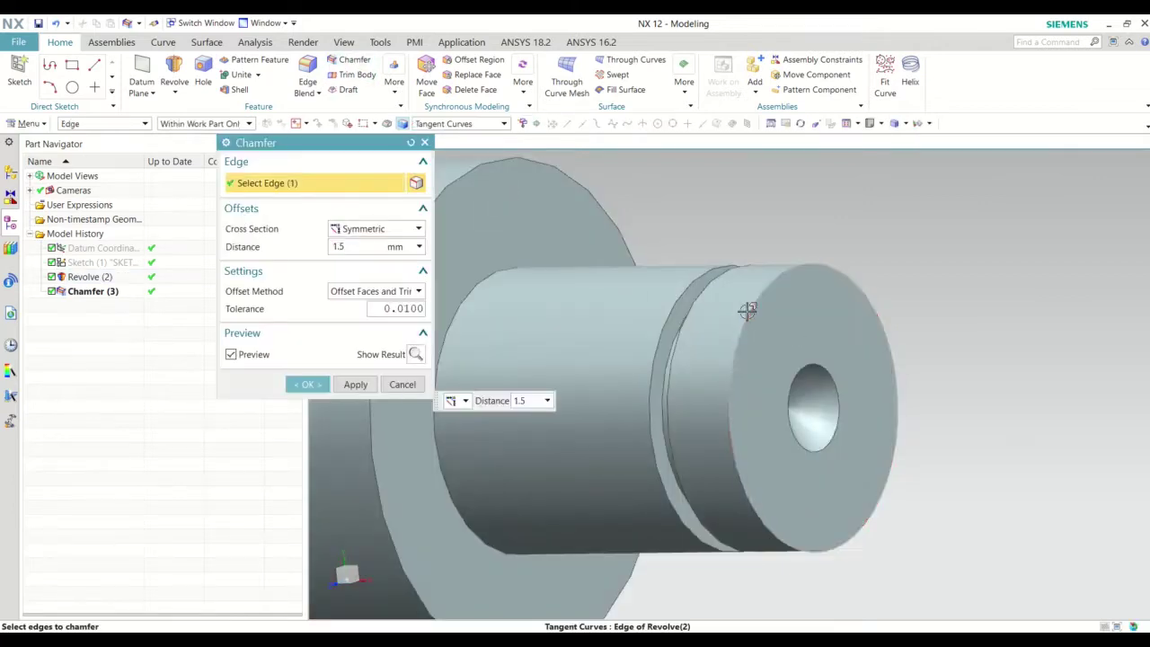
click(306, 385)
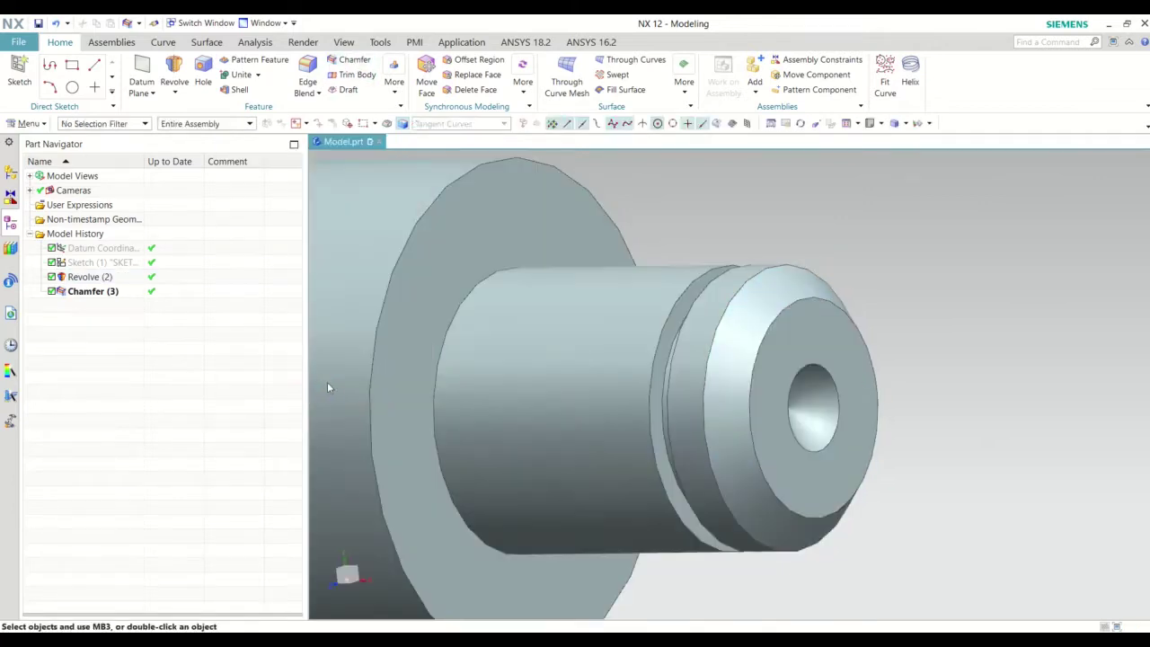
mouse_move(1011, 462)
middle_down()
mouse_move(994, 462)
mouse_move(1043, 455)
mouse_move(995, 447)
middle_up()
scroll(994, 446, up, 3)
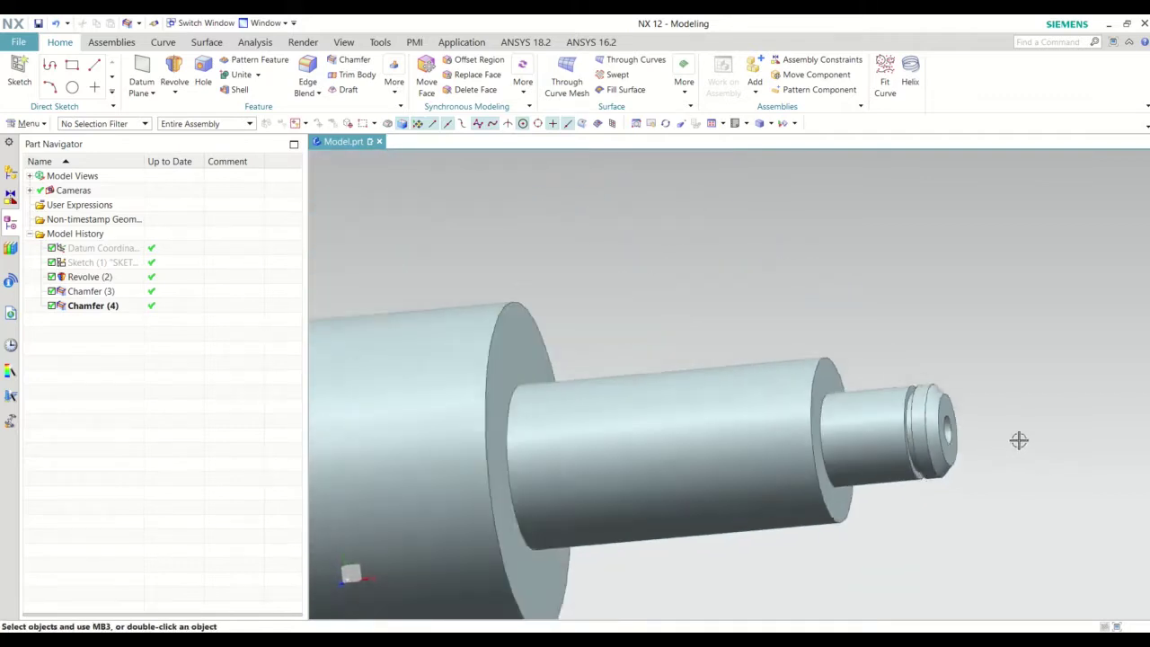
scroll(1019, 442, up, 2)
scroll(830, 396, up, 3)
scroll(840, 400, up, 2)
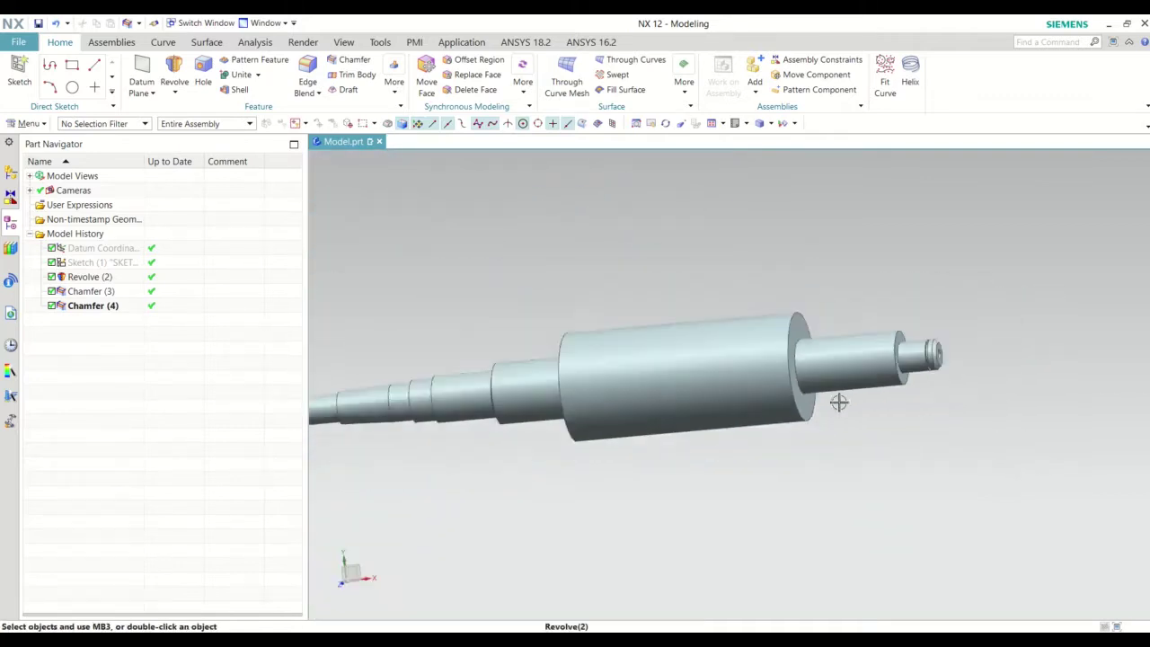
mouse_move(840, 401)
middle_down()
mouse_move(840, 470)
mouse_move(772, 461)
mouse_move(892, 441)
middle_up()
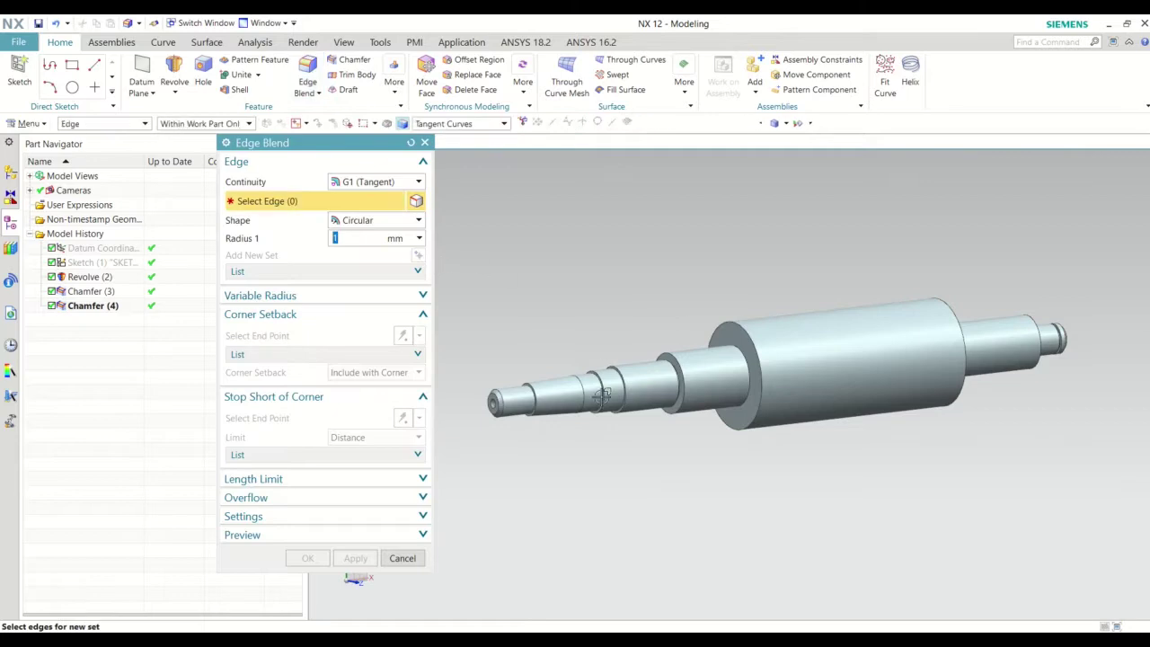
Blend the step edge beside the chamfered small end with a 1 mm radius.
scroll(575, 445, up, 1)
scroll(602, 440, up, 1)
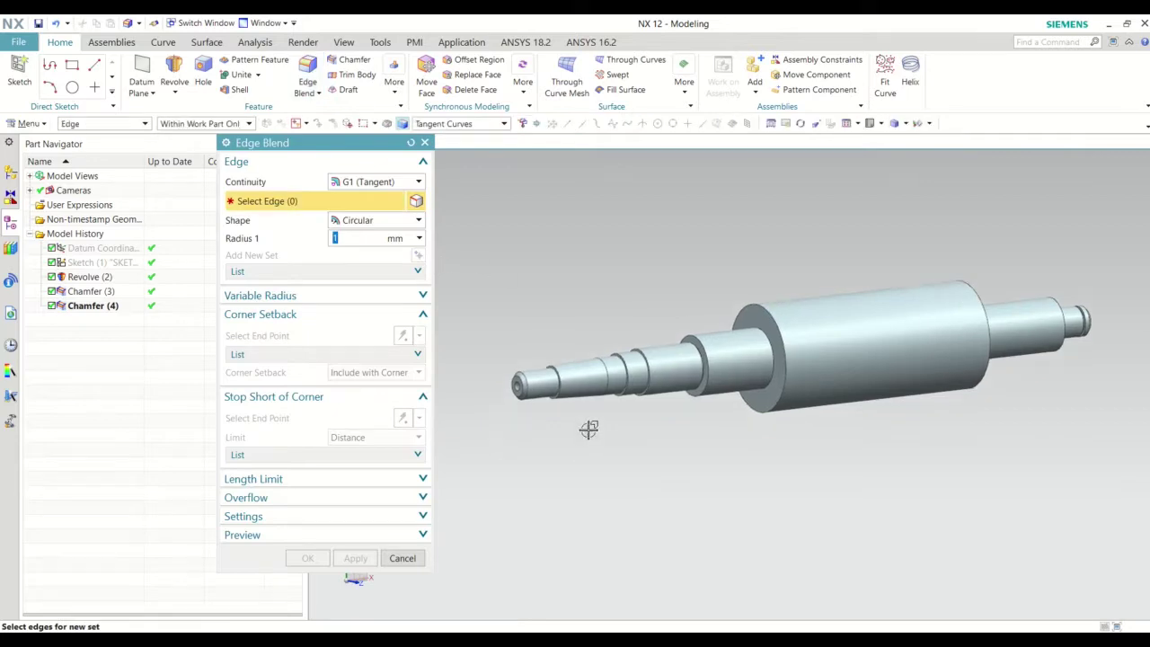
scroll(557, 404, up, 2)
scroll(620, 418, up, 2)
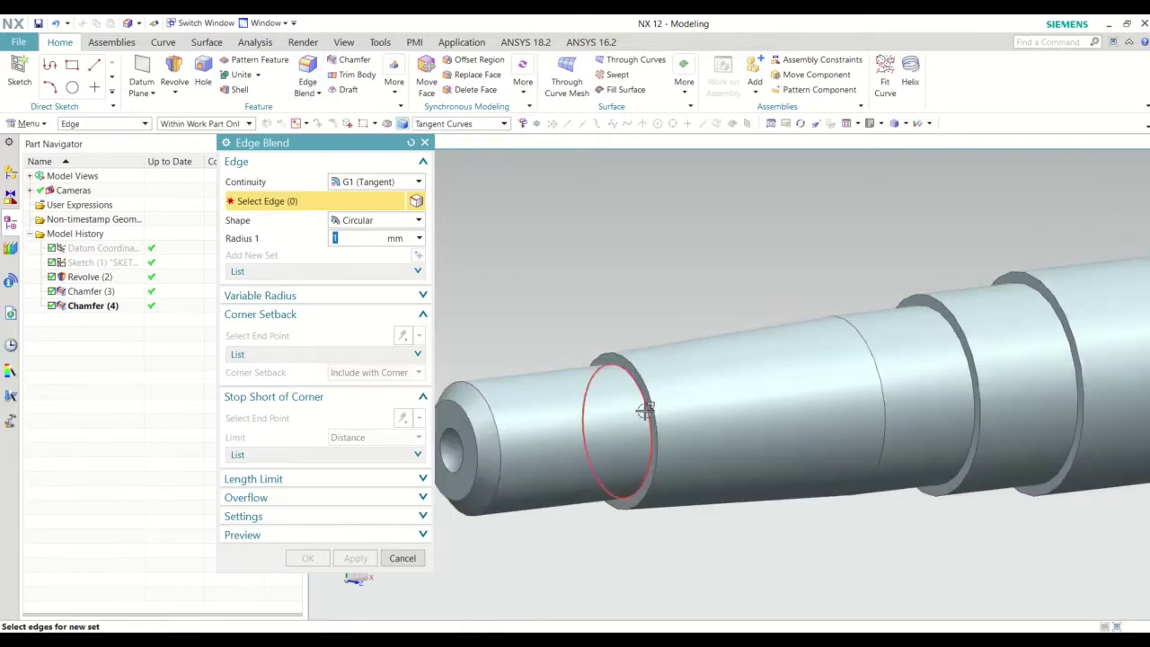
click(637, 413)
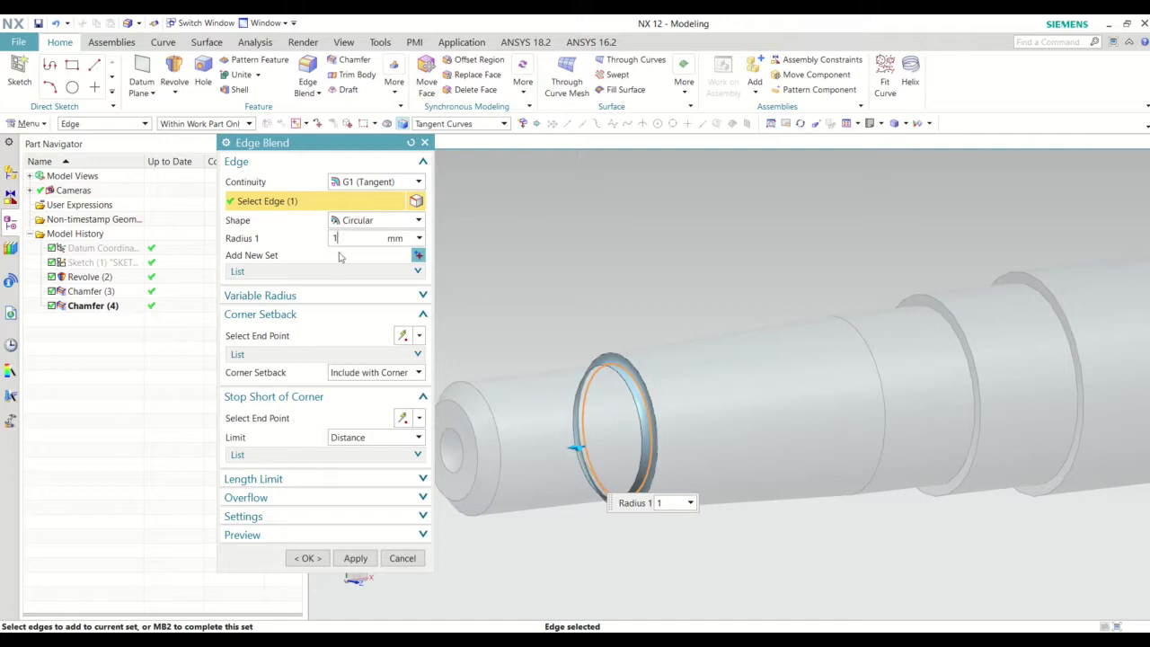
click(305, 558)
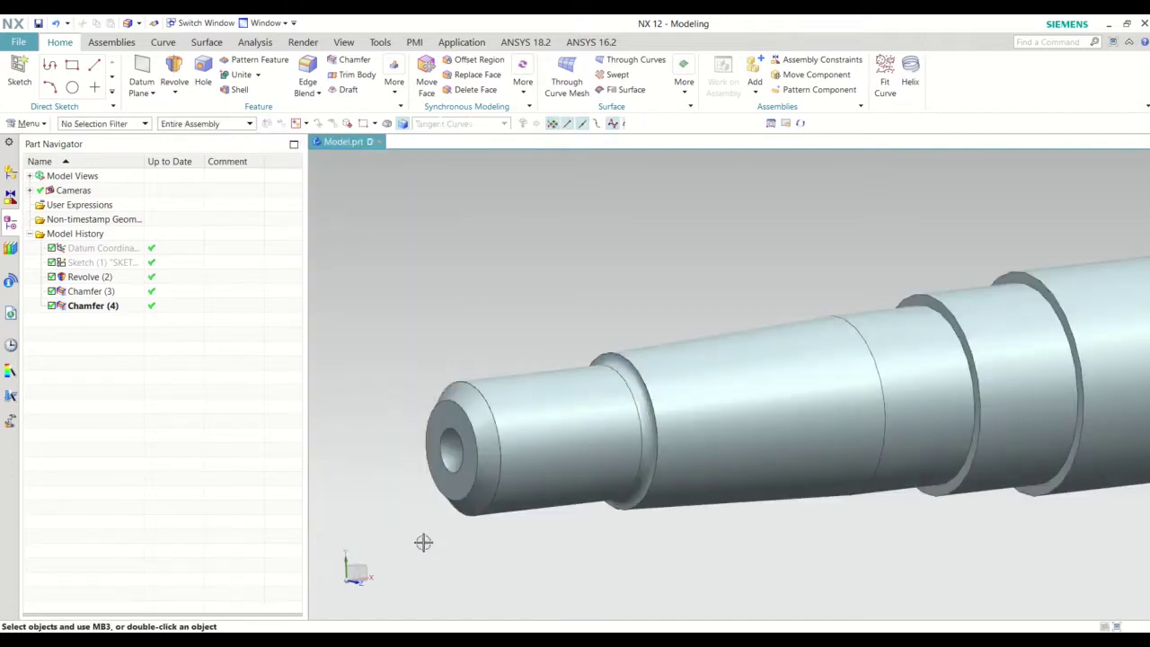
middle_drag(527, 462, 528, 452)
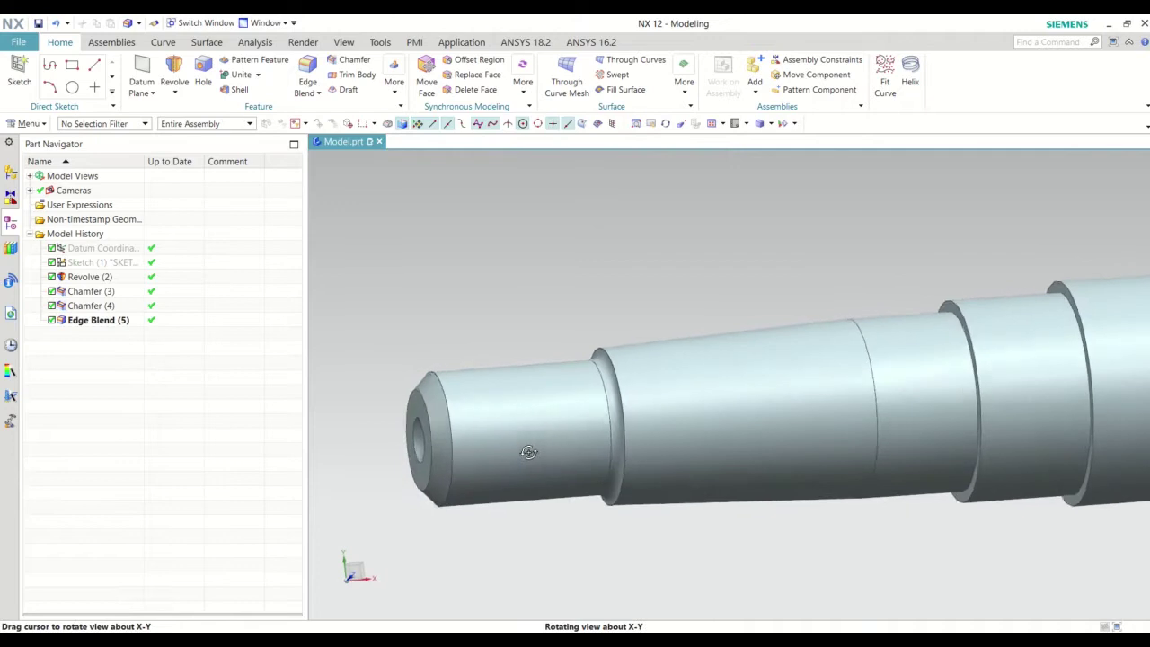
scroll(588, 452, down, 1)
scroll(673, 459, down, 2)
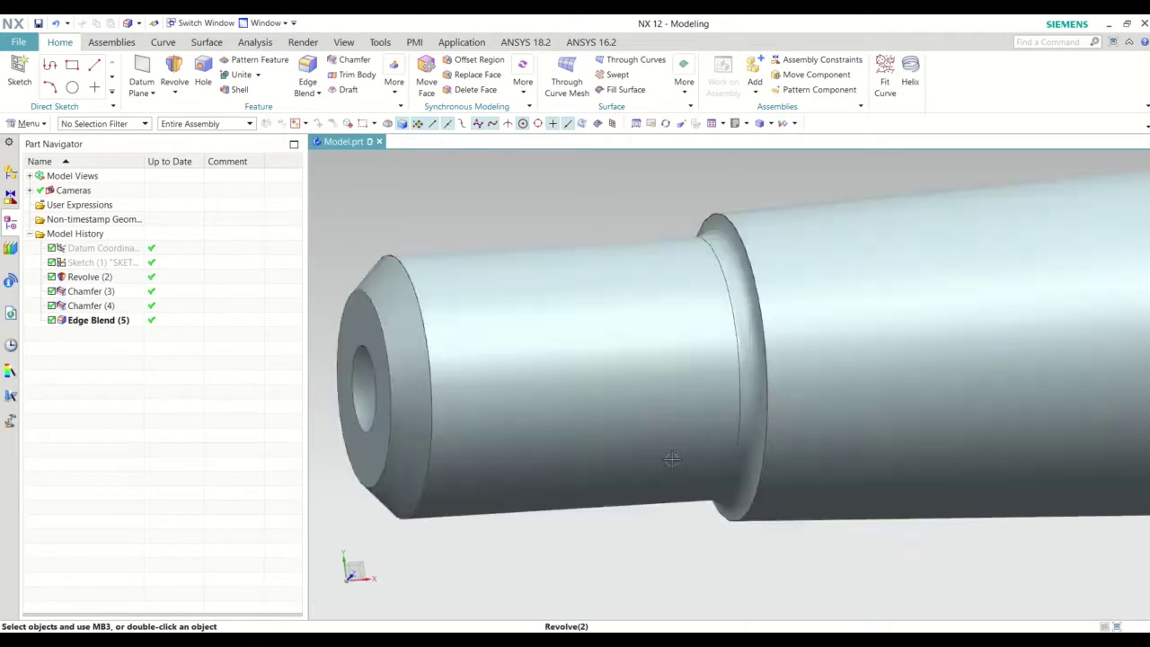
scroll(673, 459, up, 2)
scroll(740, 514, up, 1)
mouse_move(740, 513)
middle_down()
mouse_move(776, 521)
mouse_move(779, 501)
middle_up()
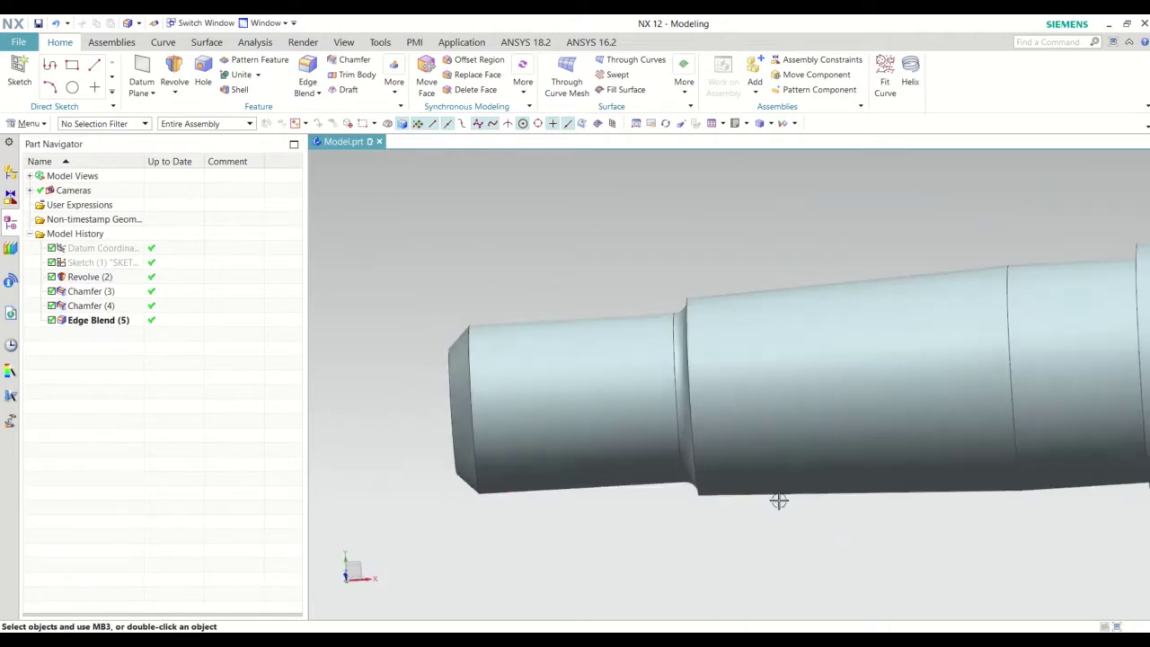
scroll(779, 500, up, 1)
scroll(845, 512, up, 1)
scroll(611, 482, up, 1)
scroll(599, 473, up, 1)
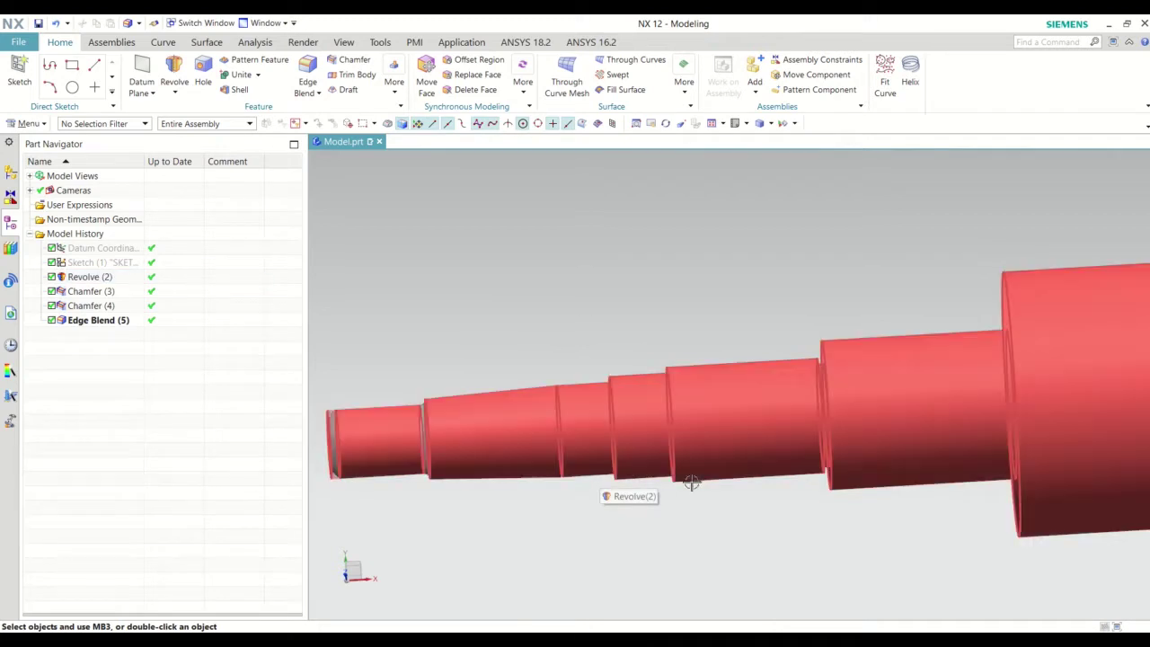
mouse_move(942, 518)
shift+middle_down()
mouse_move(858, 508)
mouse_move(837, 495)
mouse_move(850, 484)
mouse_move(827, 485)
shift+middle_up()
scroll(727, 406, up, 2)
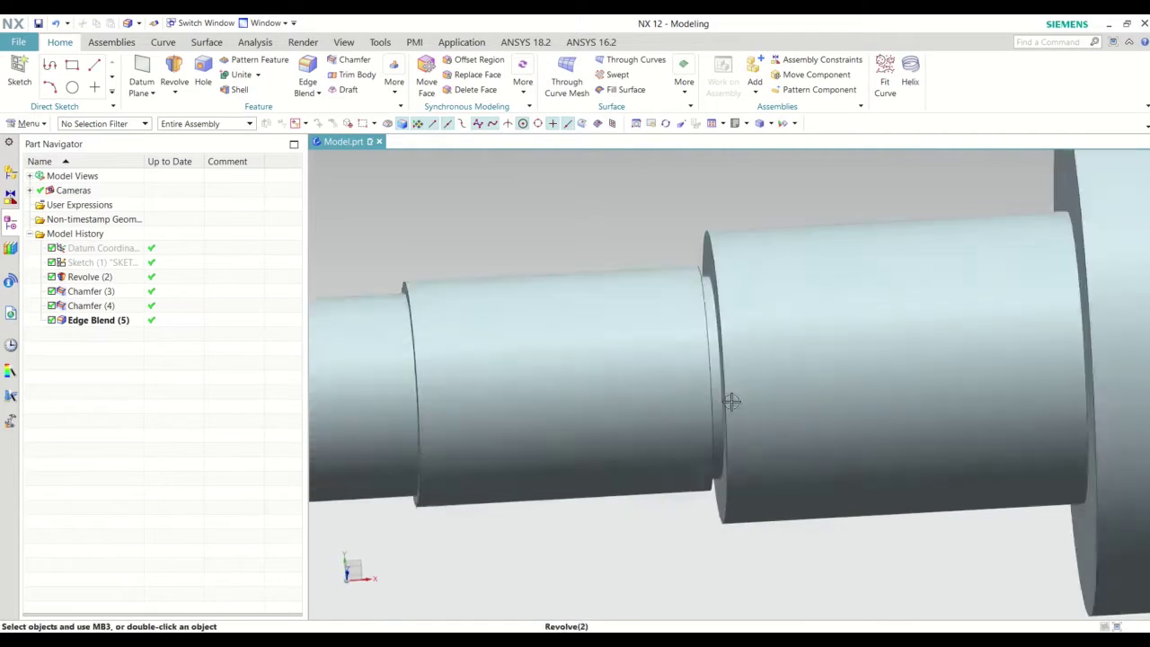
scroll(708, 392, up, 2)
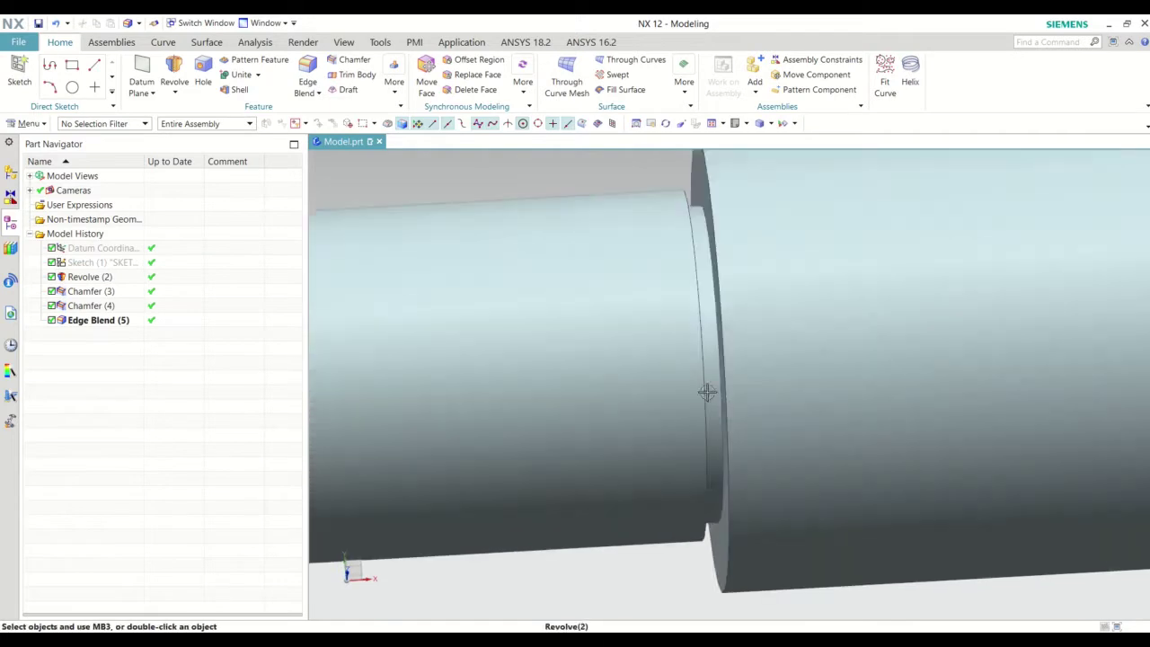
click(307, 79)
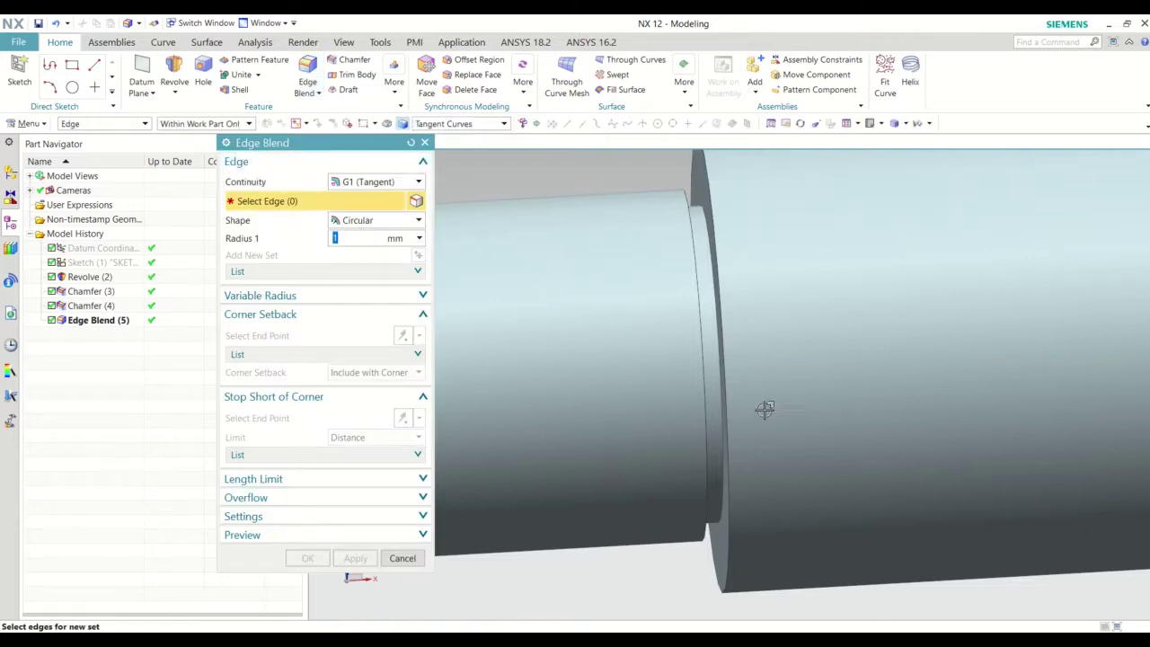
mouse_move(765, 410)
middle_down()
mouse_move(780, 421)
mouse_move(683, 402)
middle_up()
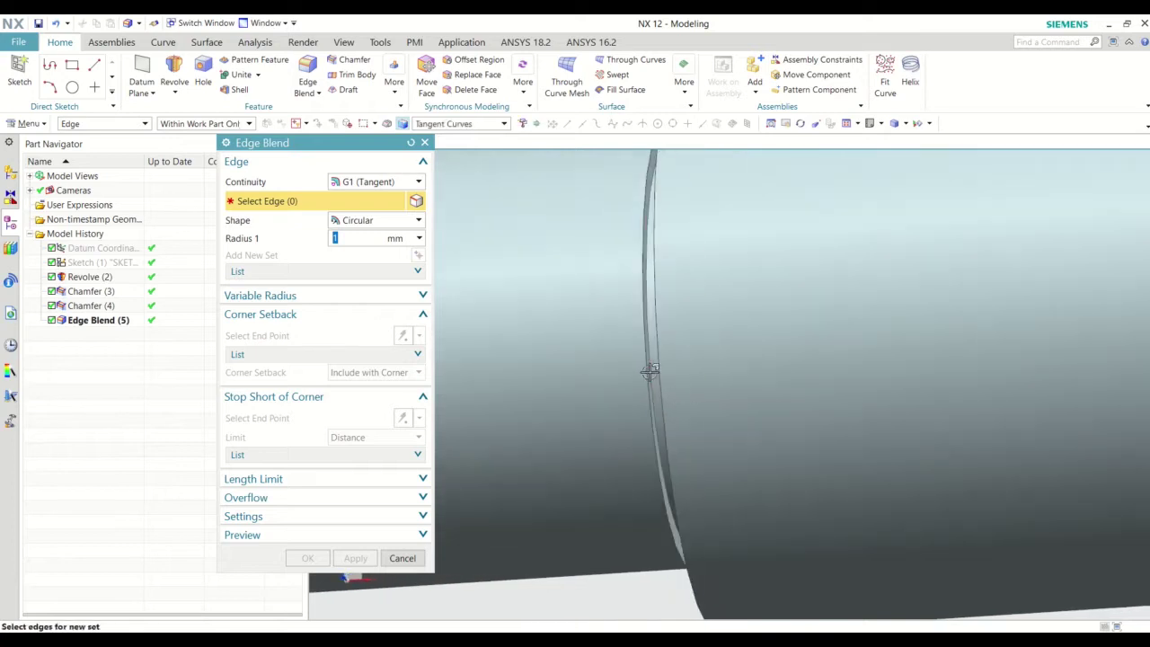
click(650, 371)
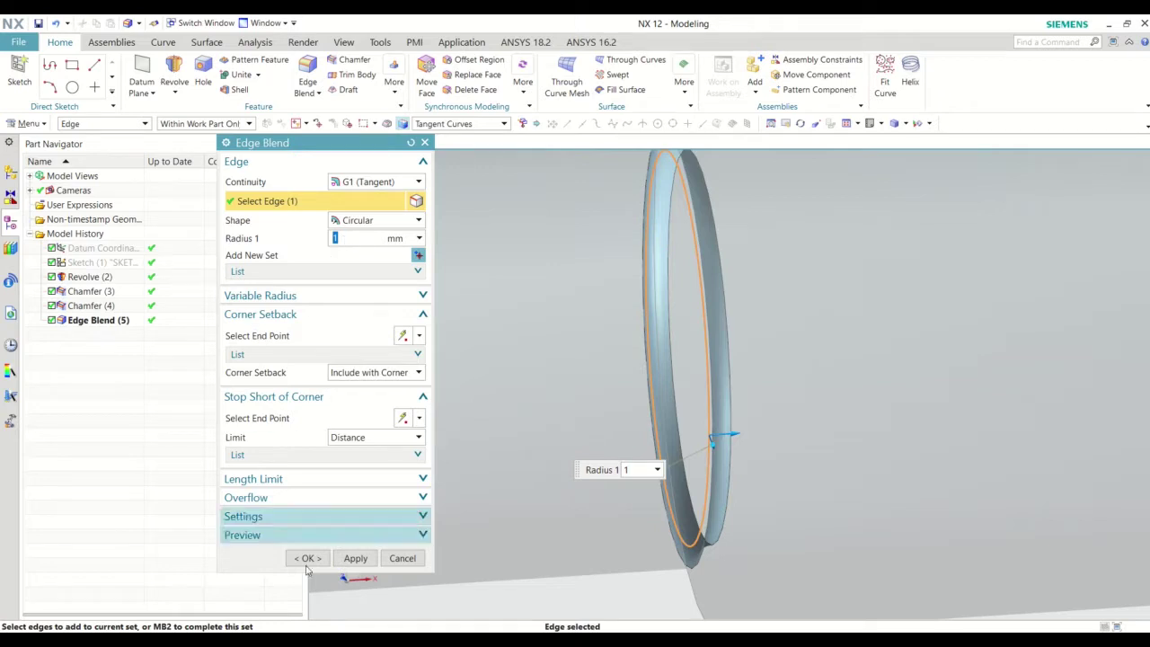
click(308, 558)
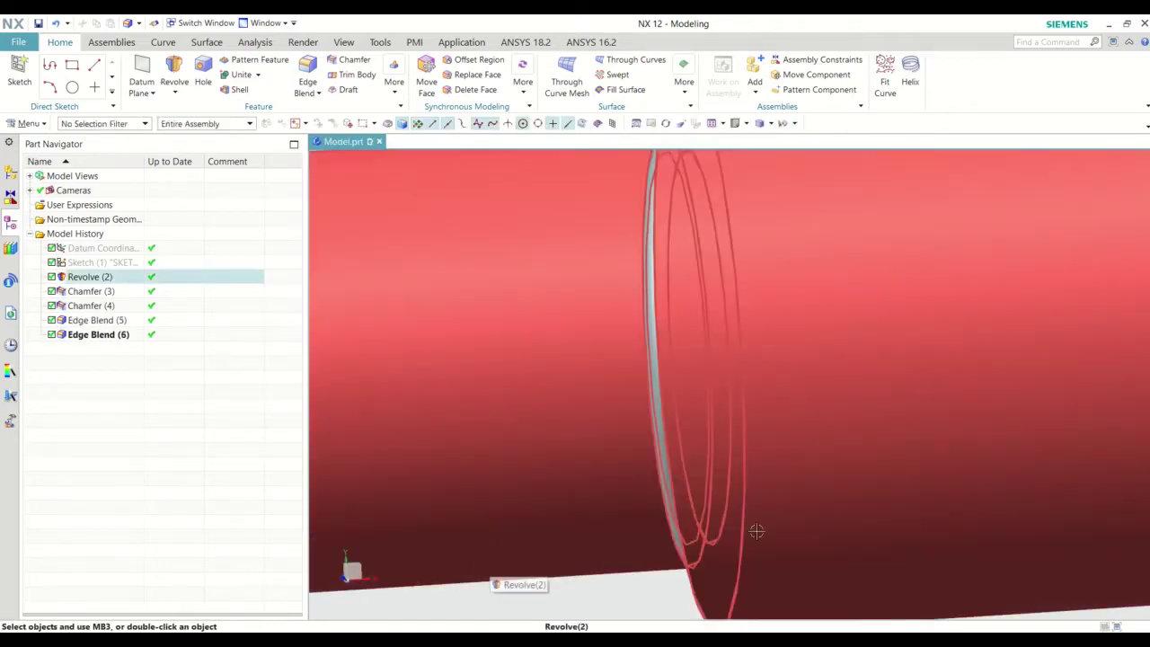
scroll(757, 531, down, 2)
scroll(719, 468, up, 2)
scroll(716, 432, up, 1)
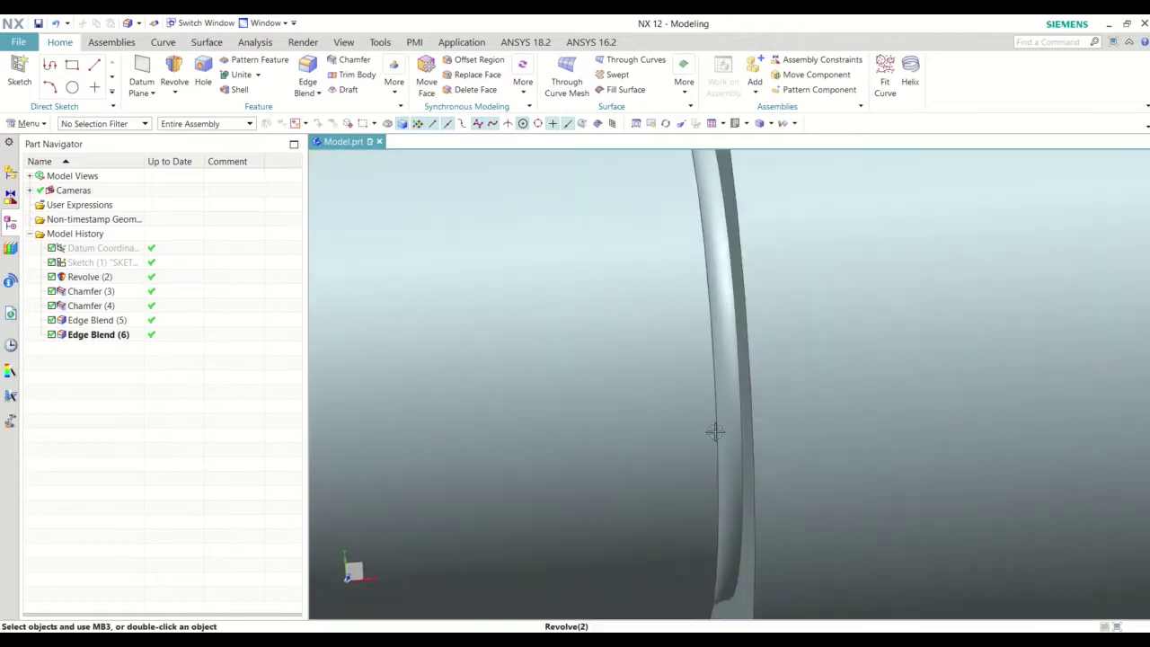
mouse_move(772, 457)
middle_down()
mouse_move(783, 500)
mouse_move(771, 474)
mouse_move(817, 476)
mouse_move(776, 470)
middle_up()
scroll(542, 431, down, 3)
scroll(698, 506, down, 2)
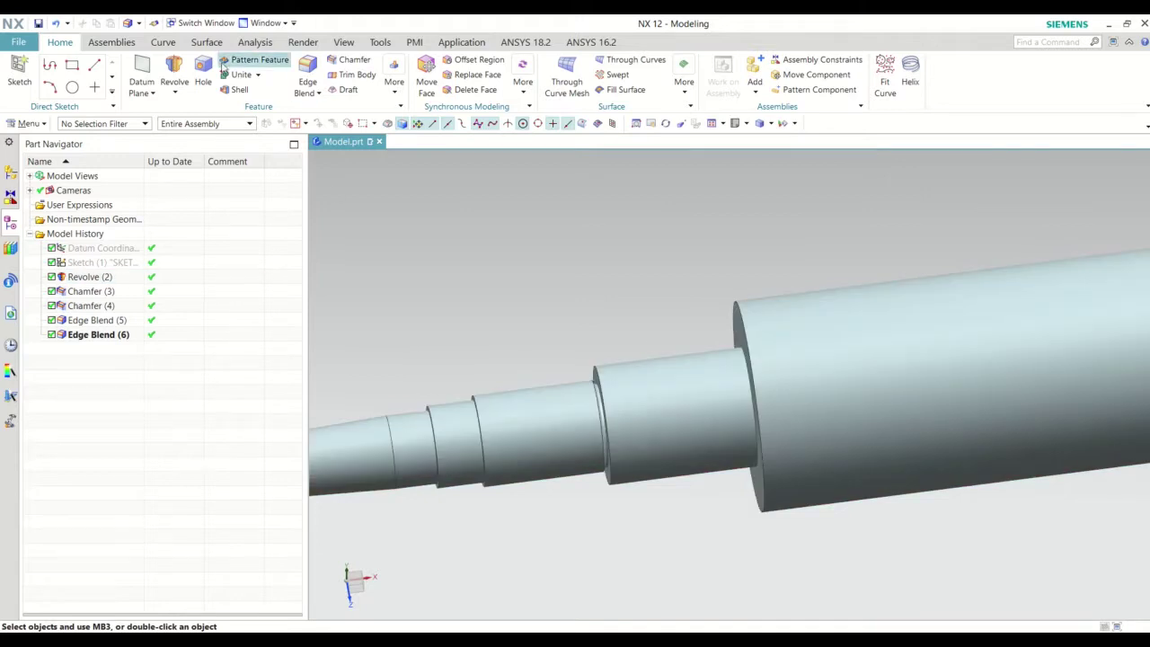
Fillet the circular step edge at the large collar with a 3 mm edge blend.
click(307, 72)
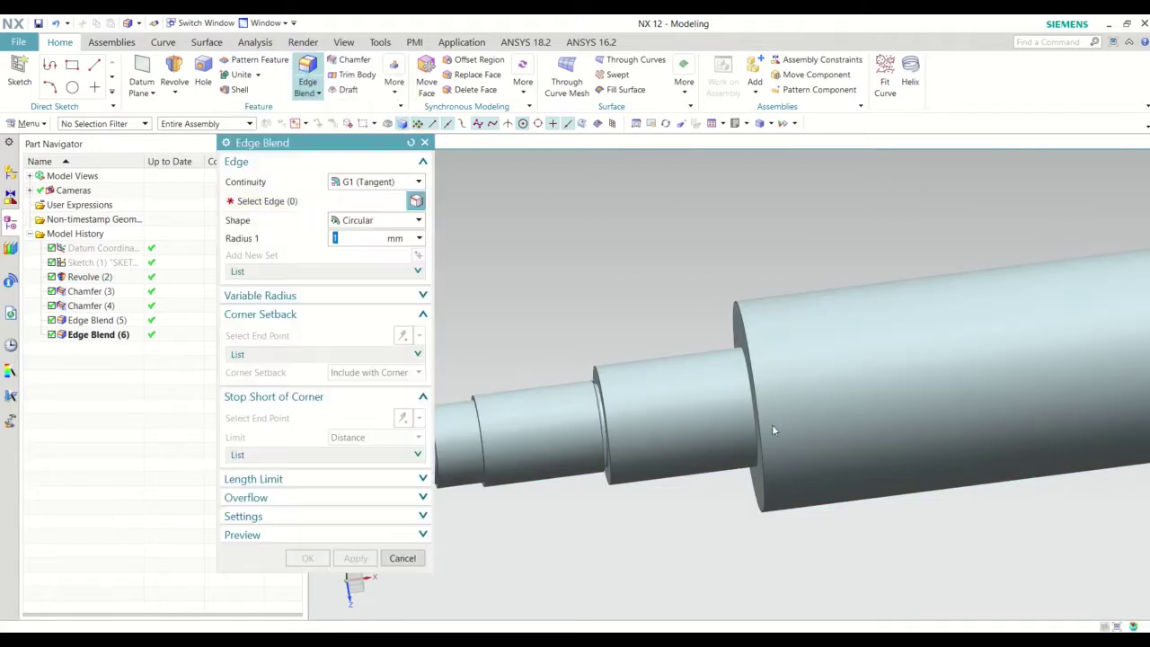
middle_drag(772, 424, 775, 407)
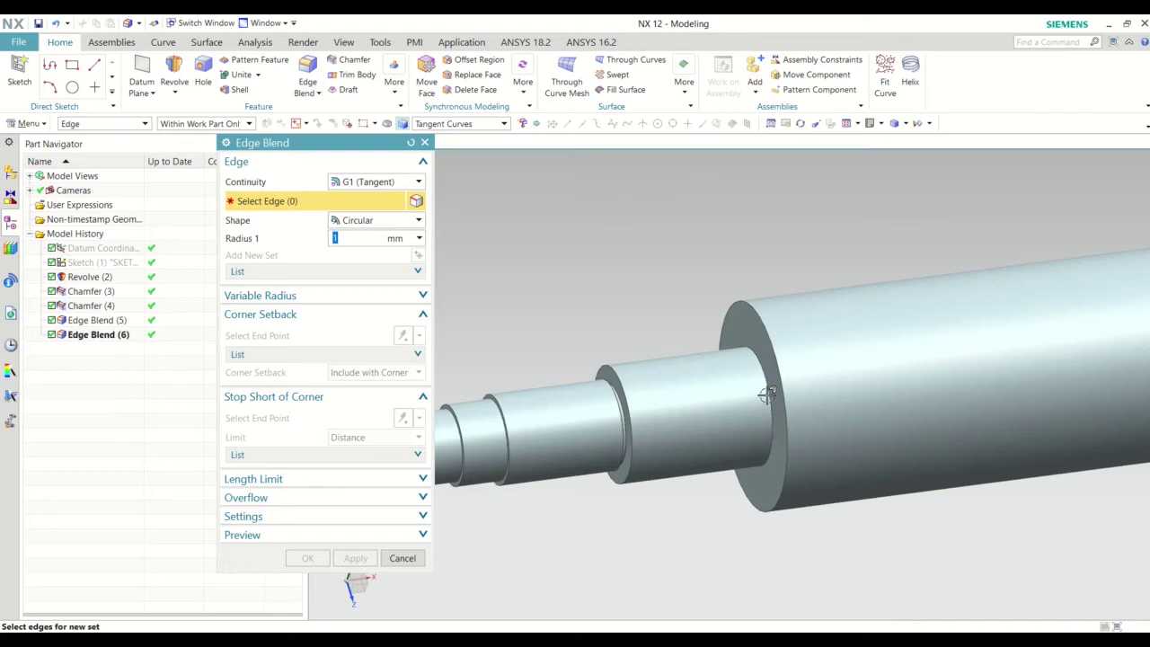
click(765, 393)
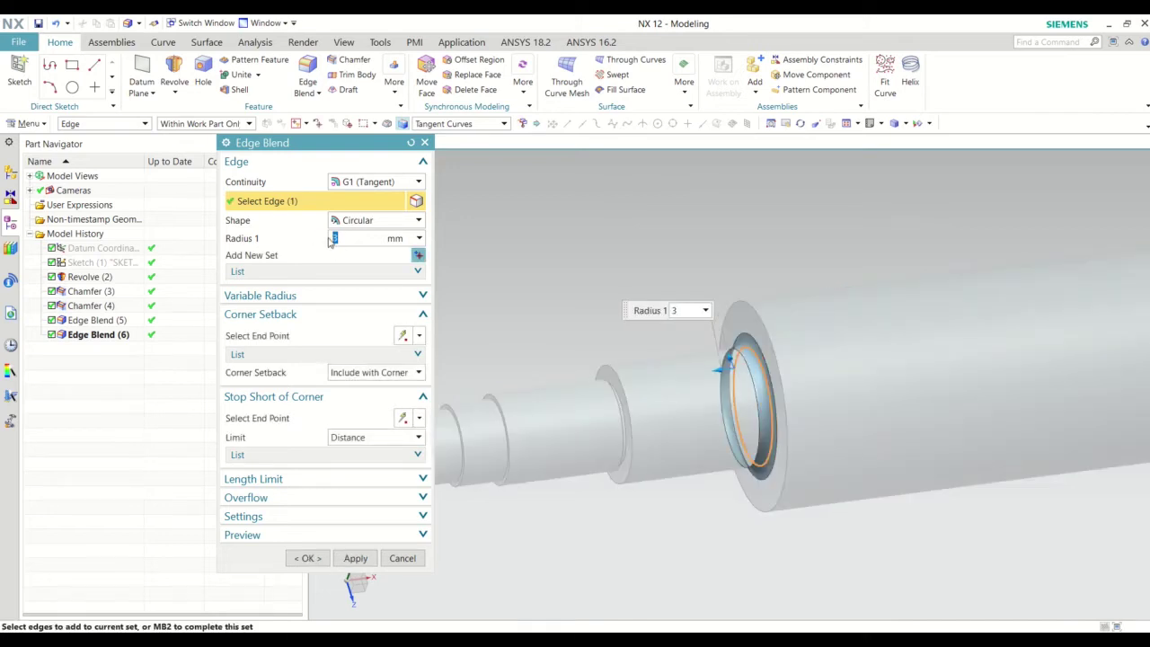
click(307, 558)
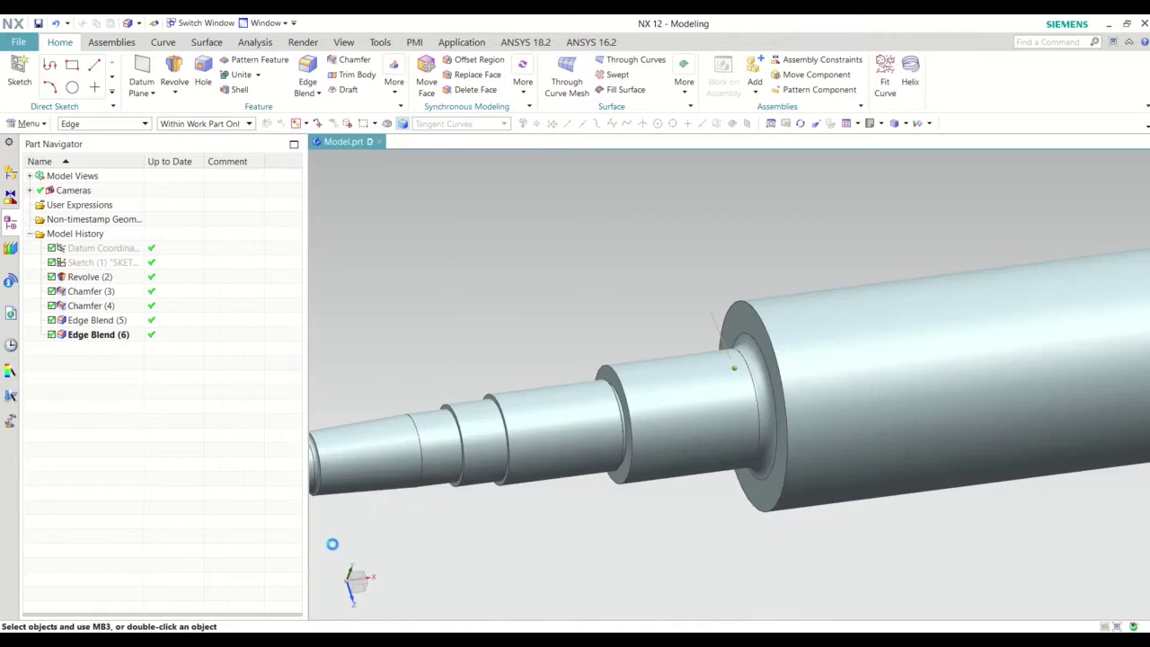
middle_drag(828, 571, 745, 465)
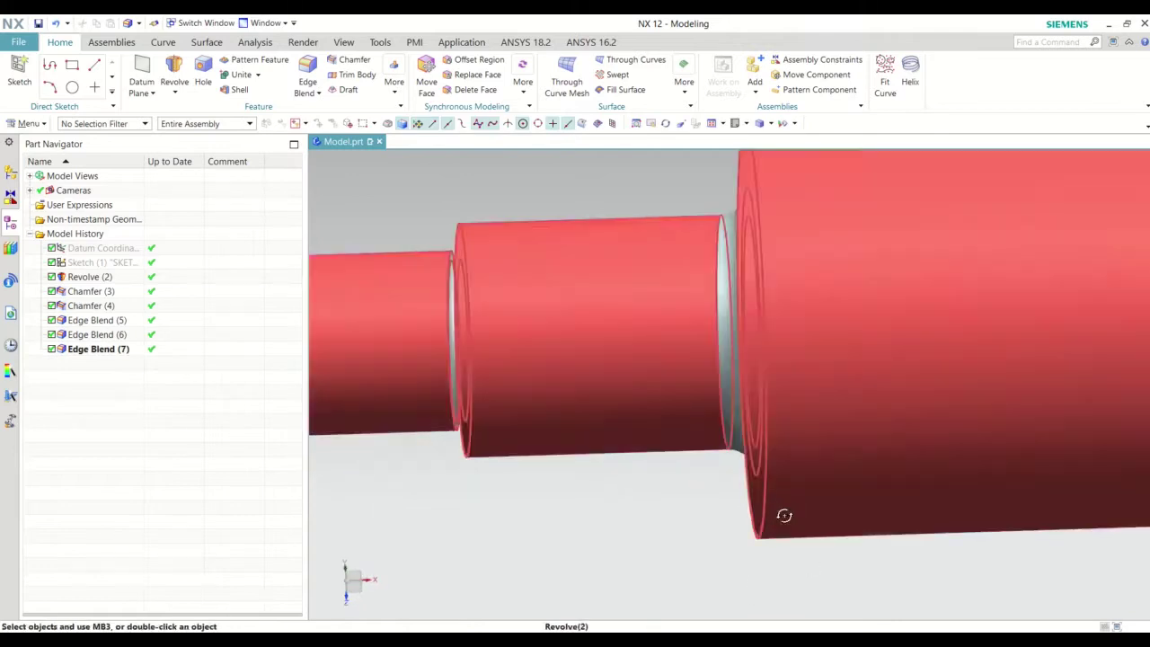
Fillet the edge where the right-hand journal meets the body with a 2 mm radius.
middle_drag(783, 513, 791, 522)
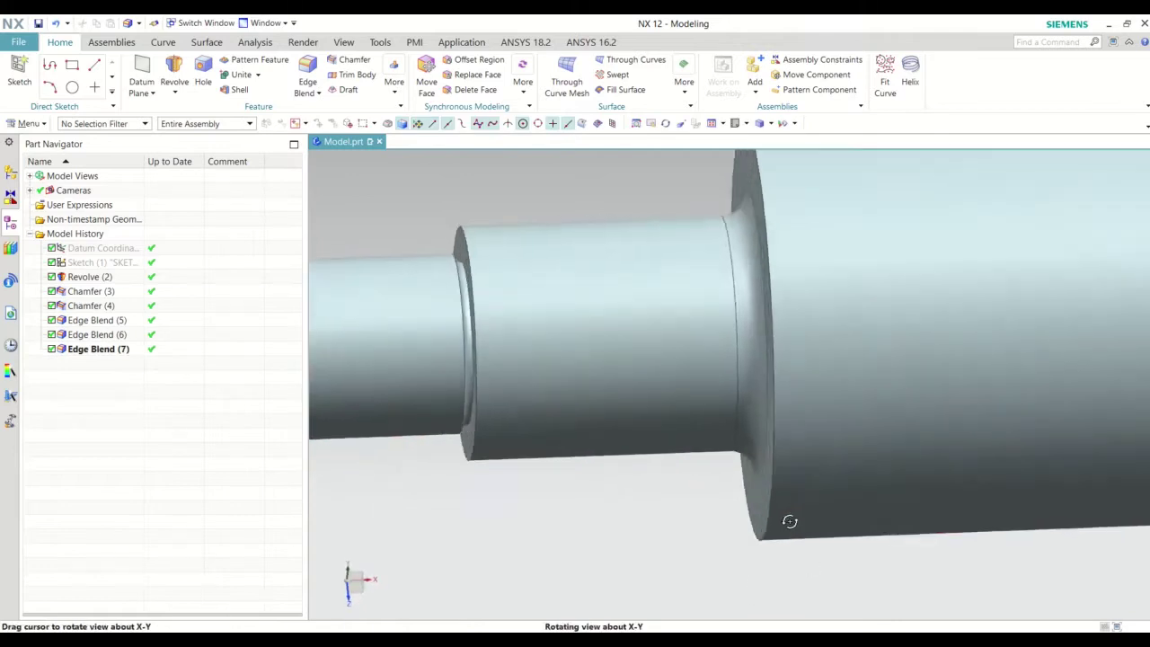
scroll(719, 571, down, 2)
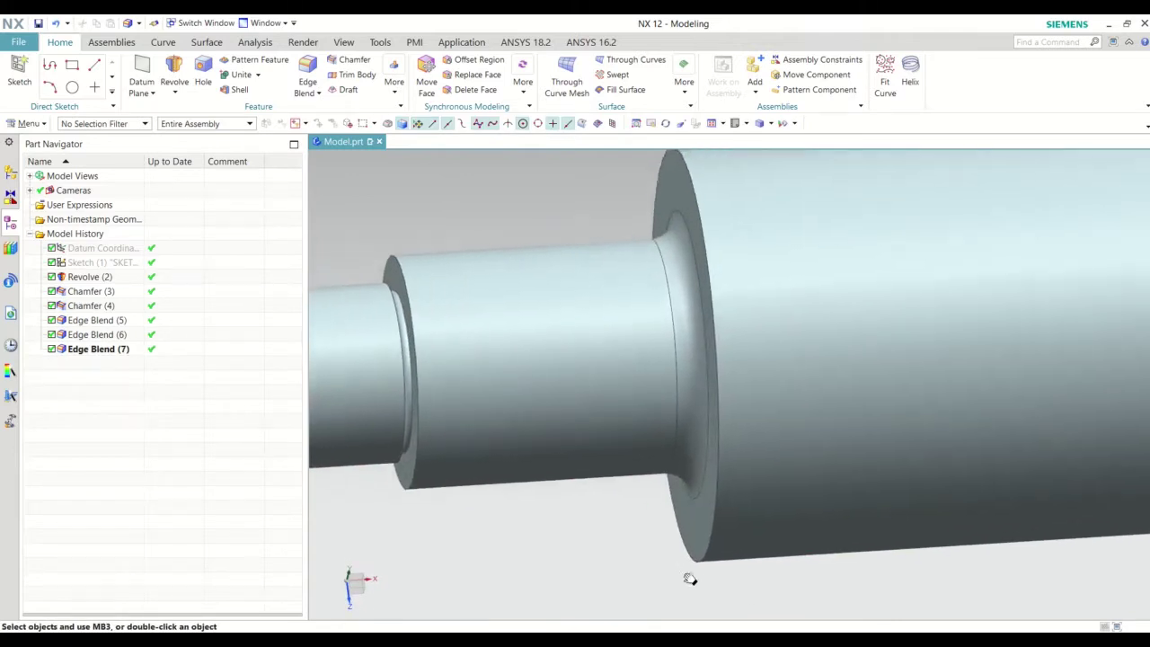
scroll(779, 549, down, 2)
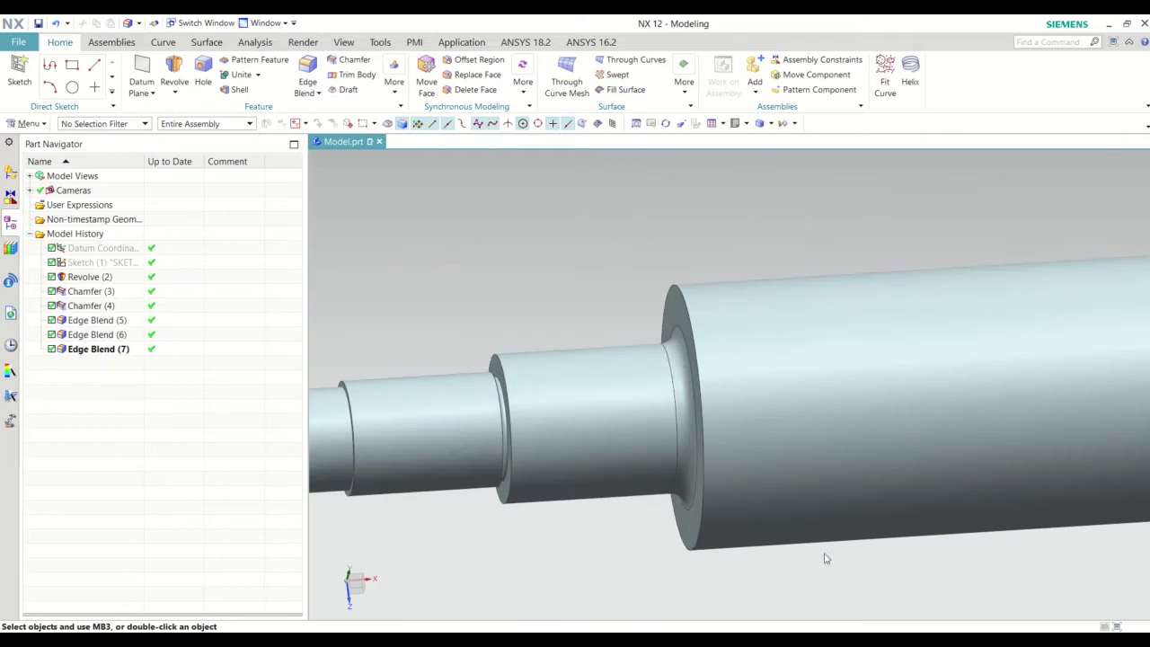
mouse_move(826, 559)
shift+middle_down()
mouse_move(823, 523)
mouse_move(850, 532)
shift+middle_up()
scroll(696, 506, down, 2)
scroll(695, 506, down, 1)
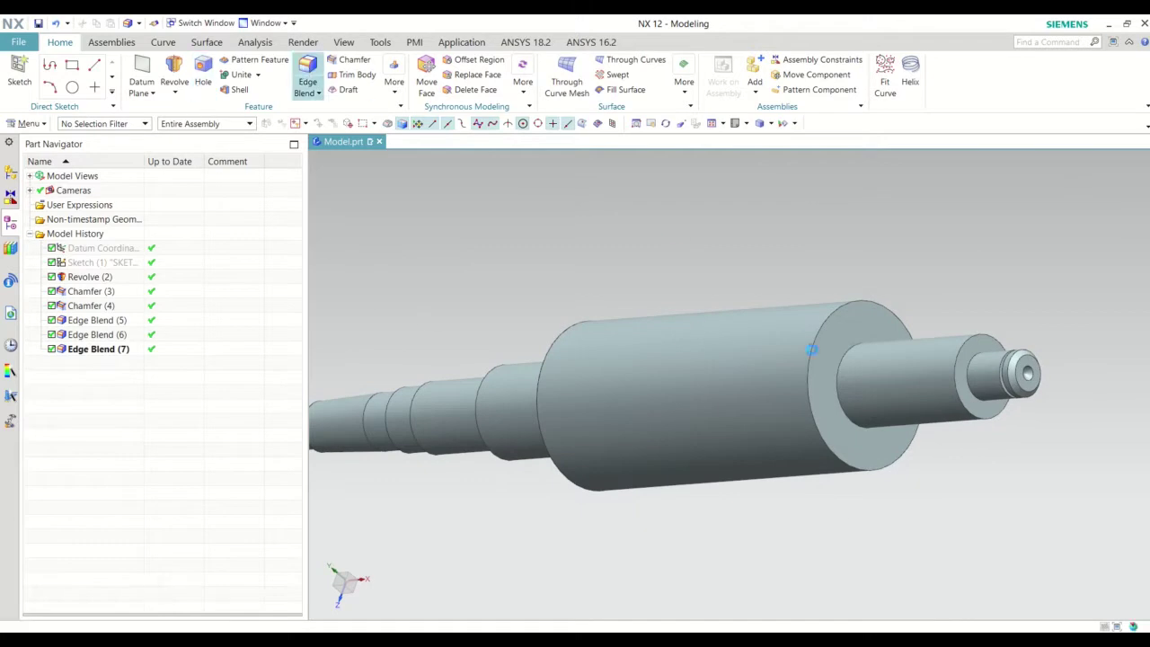
click(839, 356)
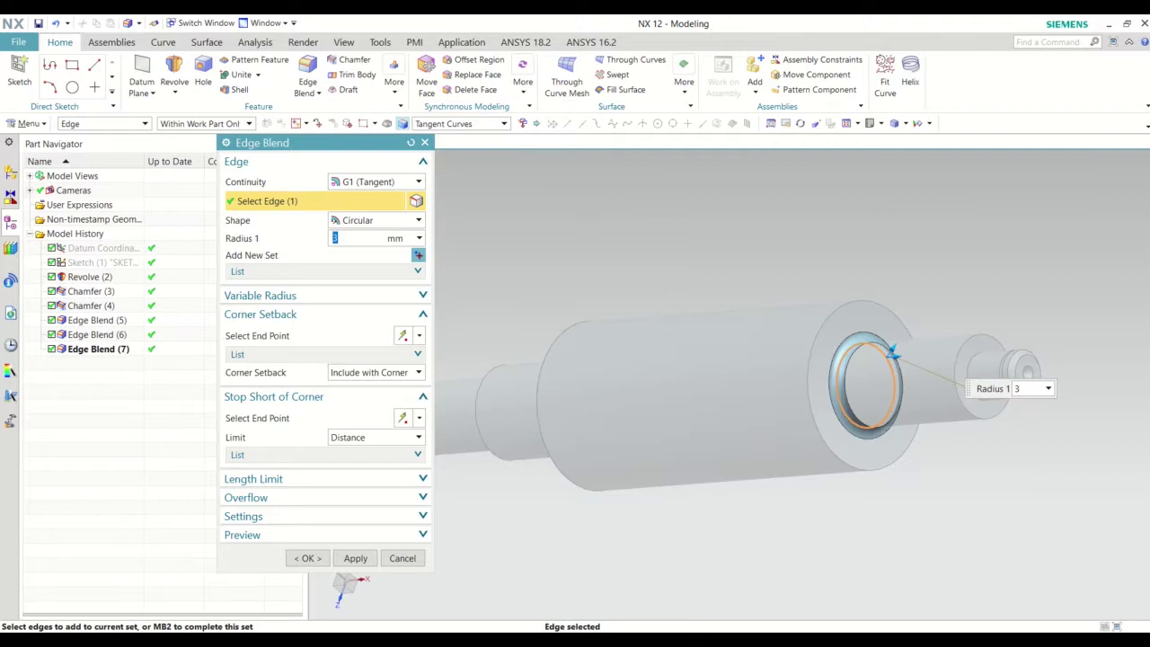
text(2)
key(Return)
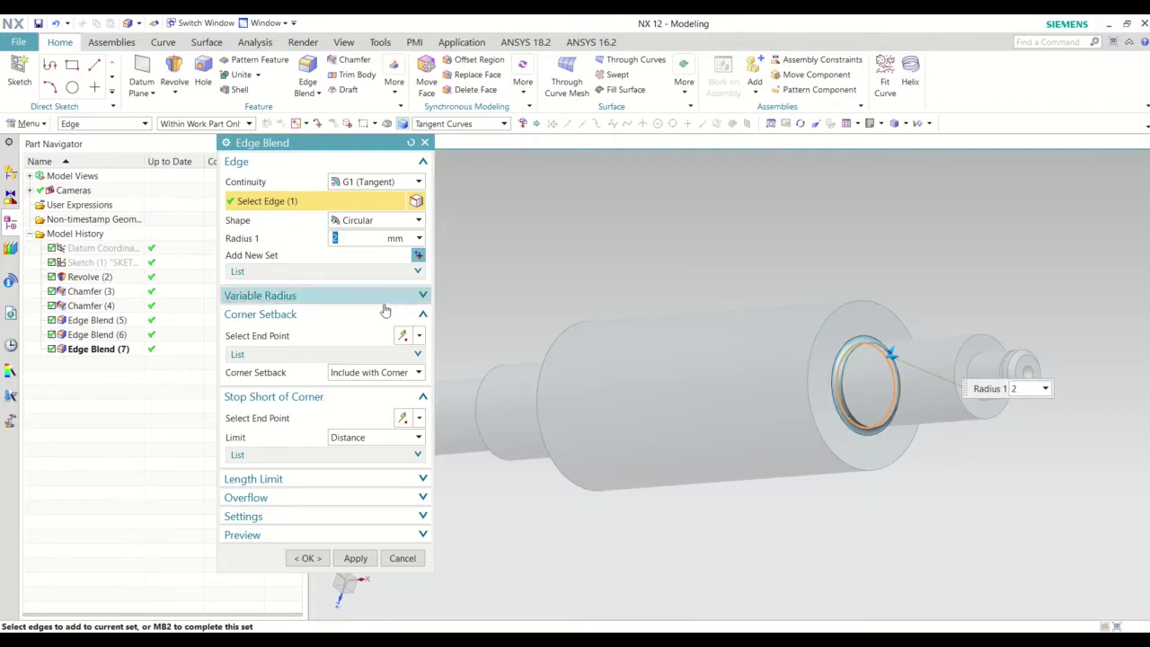
click(306, 558)
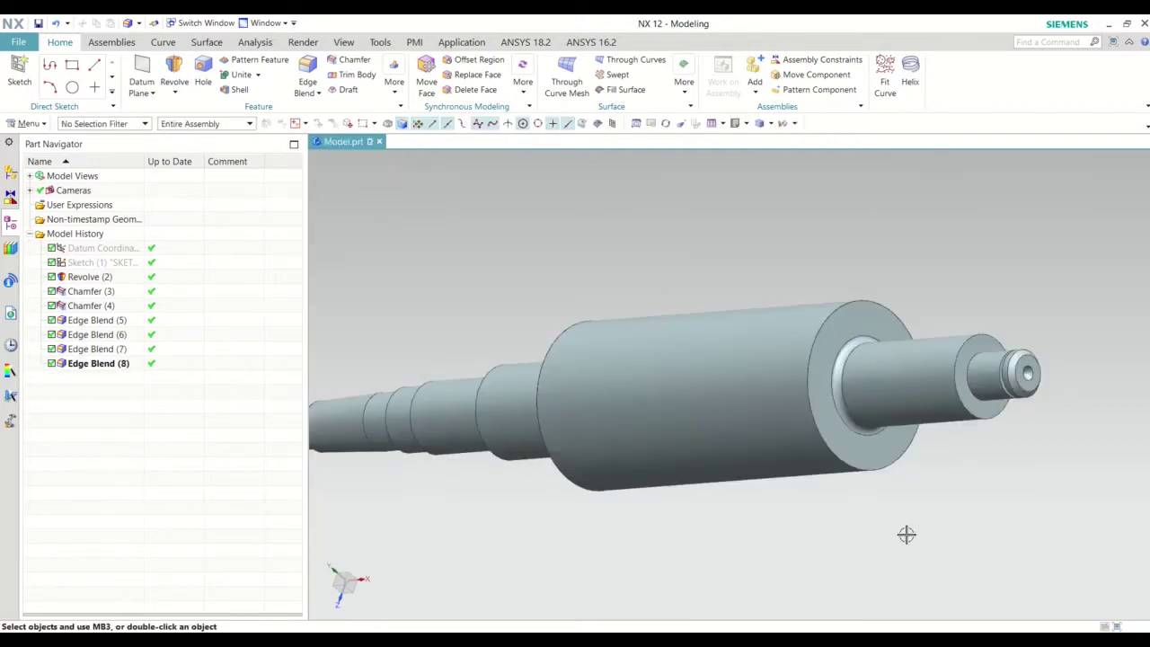
Bring the shaft's end journal into view and start another edge blend.
middle_drag(907, 534, 911, 480)
scroll(863, 387, up, 3)
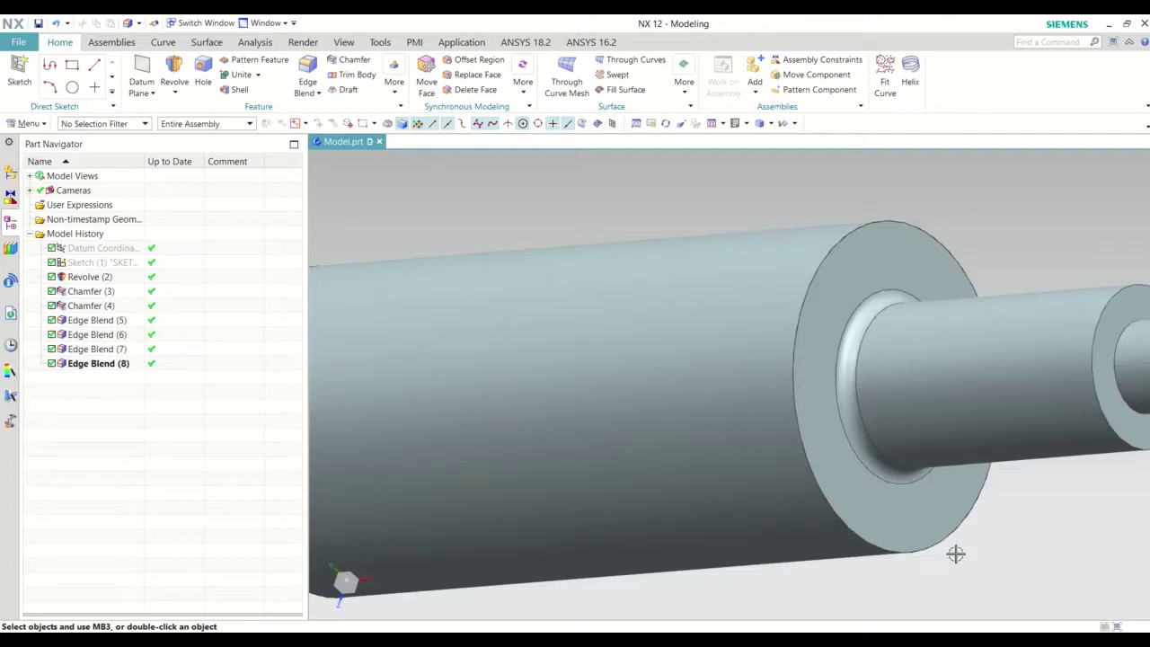
shift+middle_drag(955, 552, 771, 539)
middle_drag(830, 517, 834, 525)
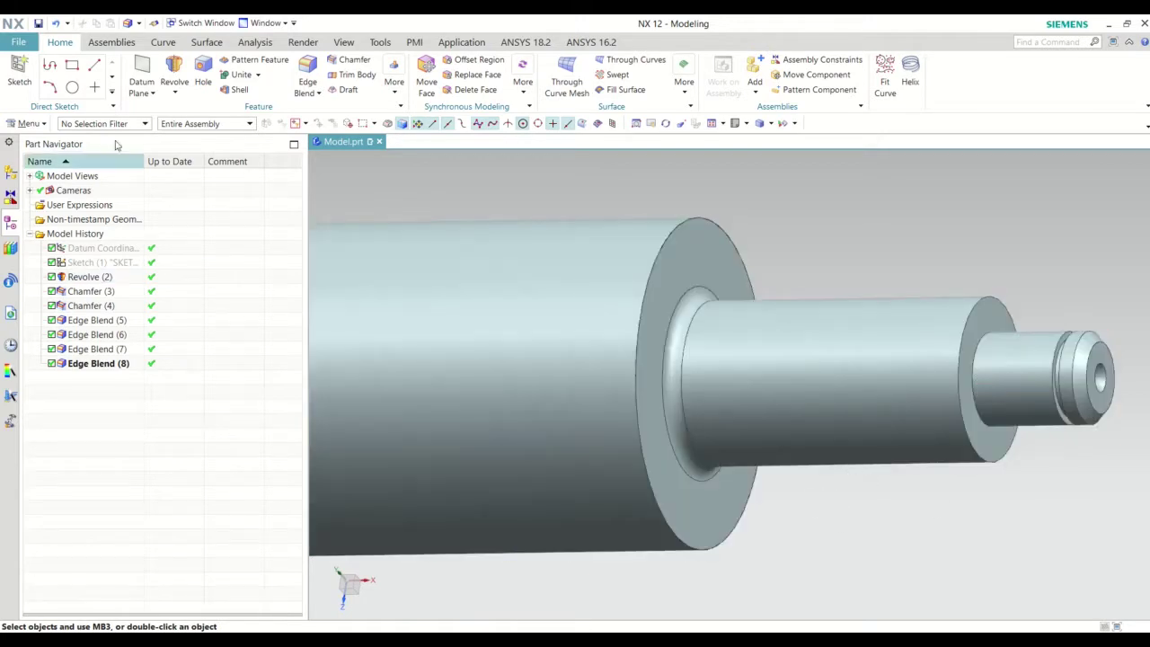
click(314, 84)
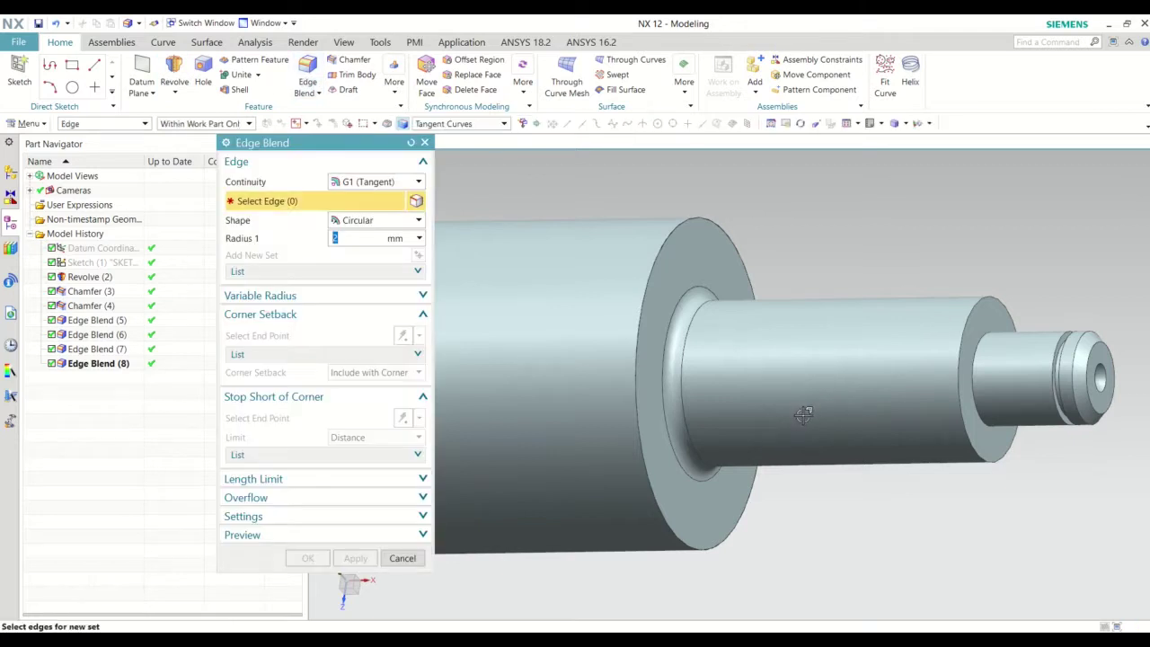
Fillet the end journal's shoulder edge with a 3 mm radius.
click(969, 360)
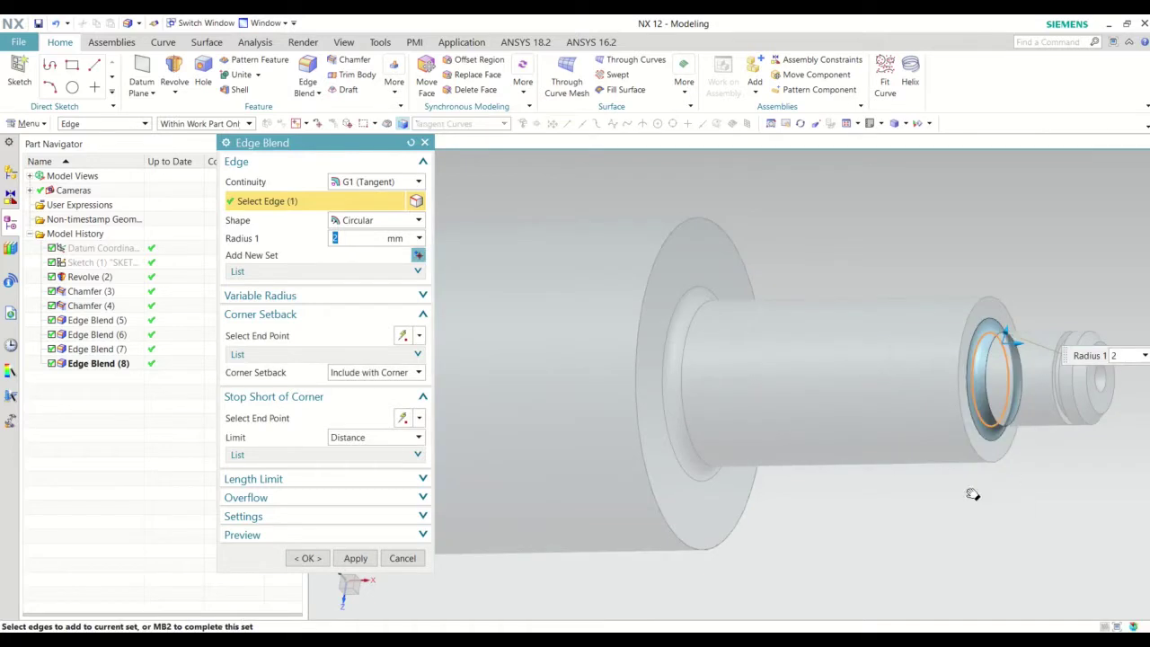
shift+middle_drag(972, 495, 848, 495)
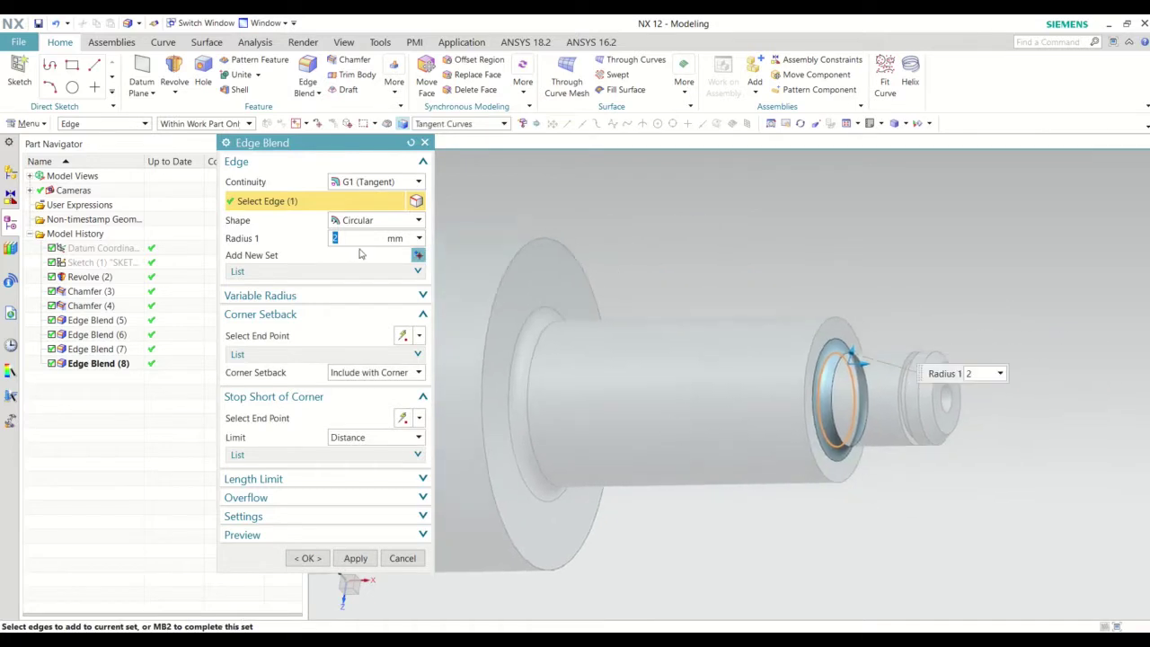
text(3)
key(Return)
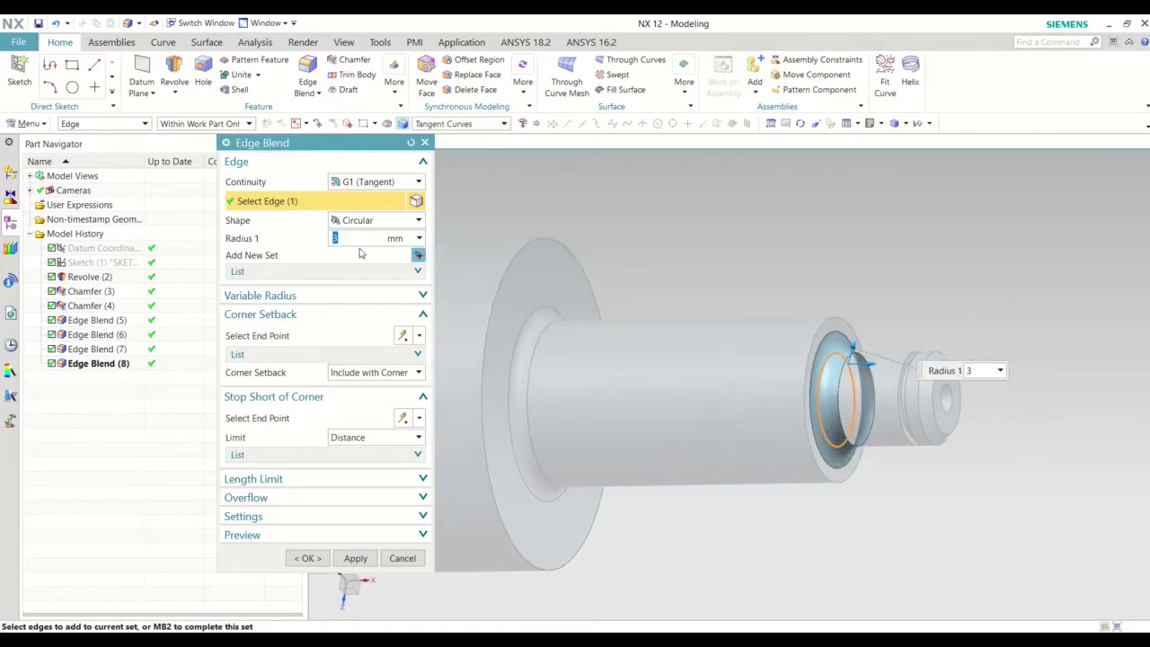
click(305, 558)
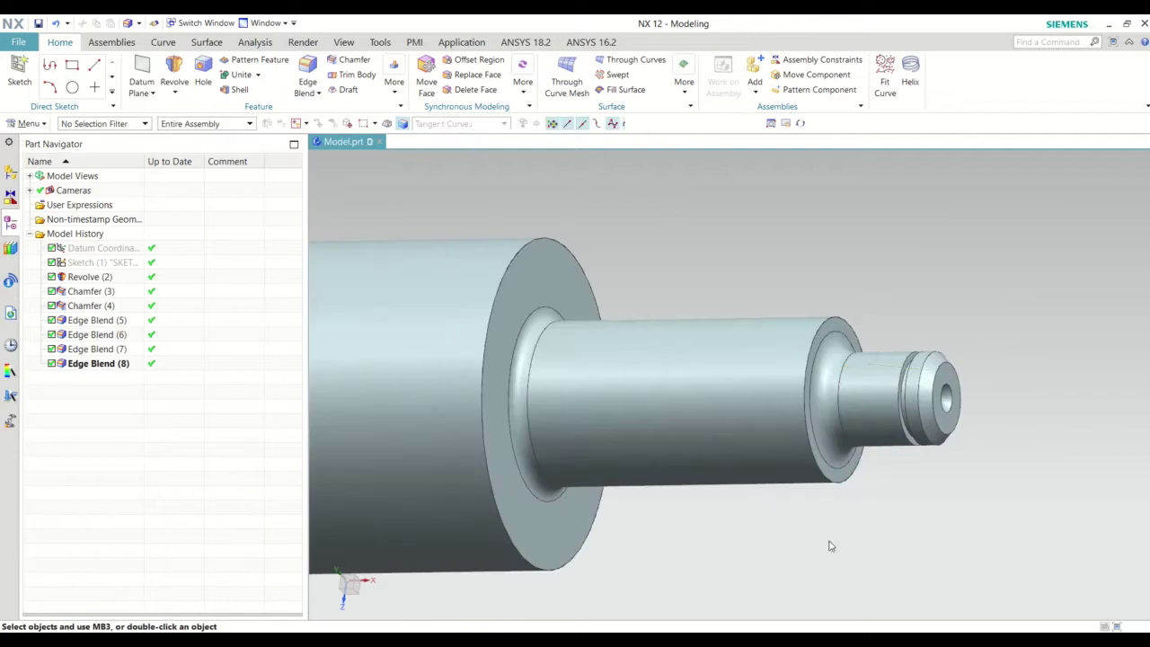
mouse_move(888, 539)
middle_down()
mouse_move(919, 513)
mouse_move(920, 462)
mouse_move(940, 534)
mouse_move(929, 519)
middle_up()
scroll(908, 531, up, 2)
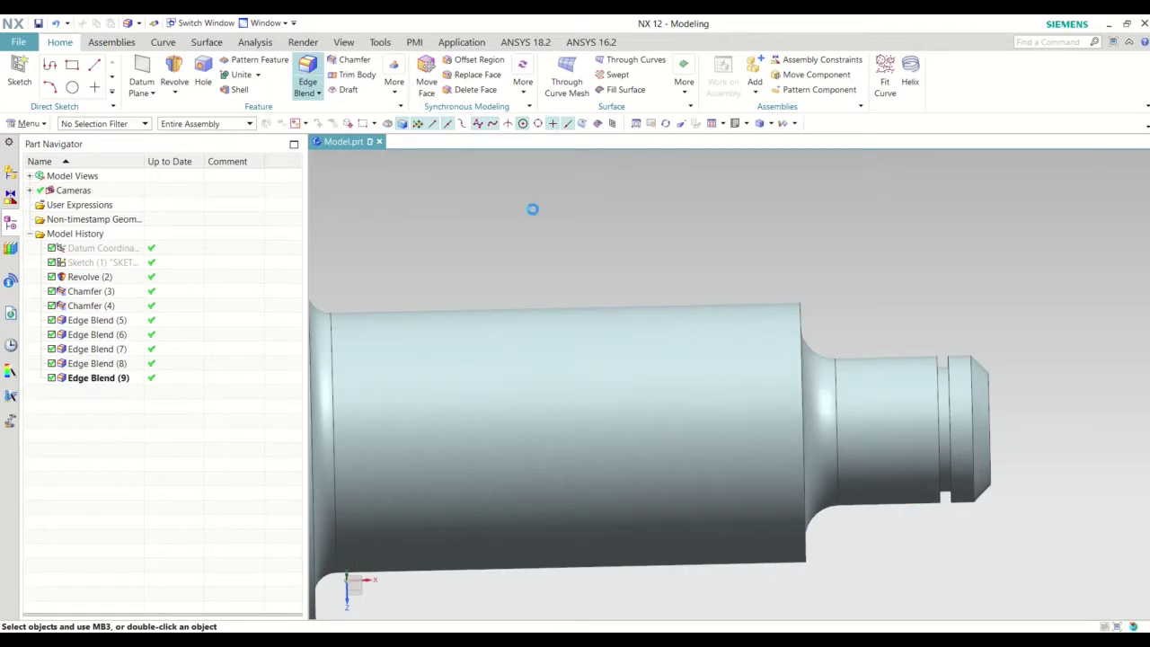
Fillet the groove edge near the shaft tip with a 1 mm radius.
shift+middle_drag(926, 513, 843, 480)
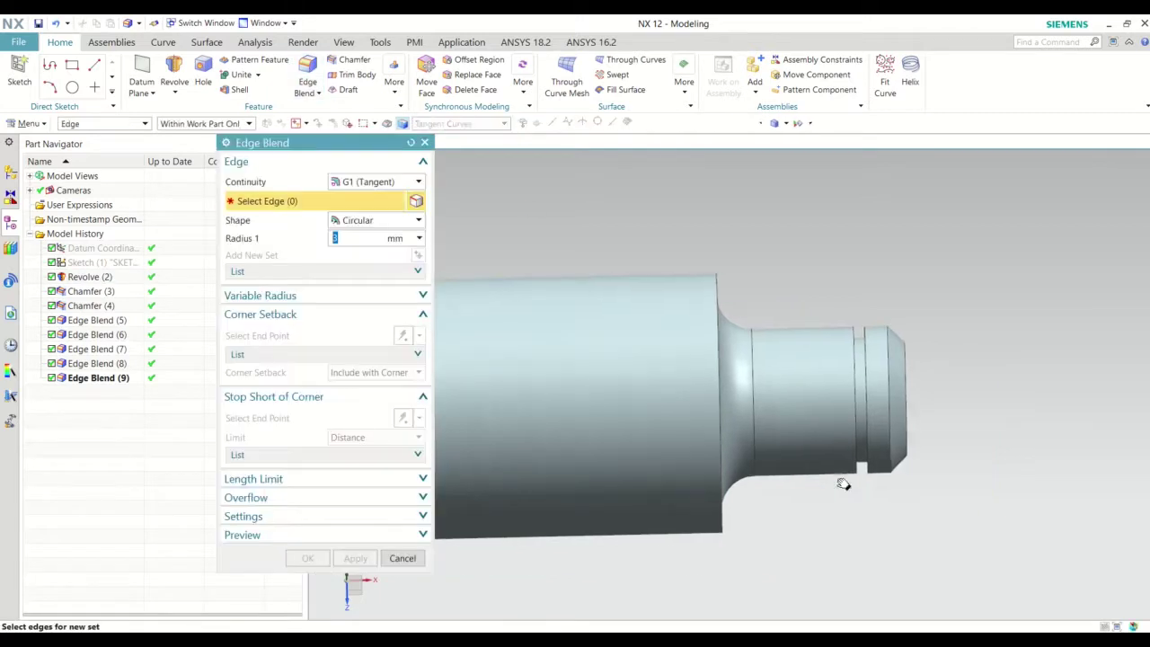
middle_drag(891, 405, 851, 414)
scroll(813, 384, up, 3)
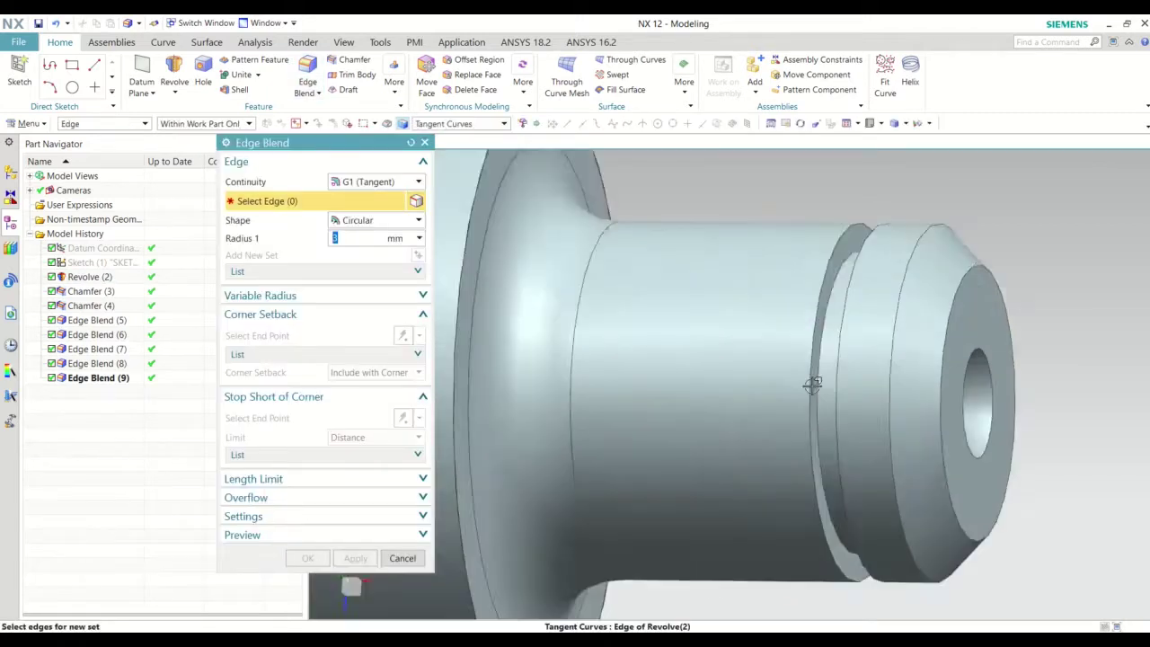
scroll(825, 382, up, 3)
click(824, 379)
text(1)
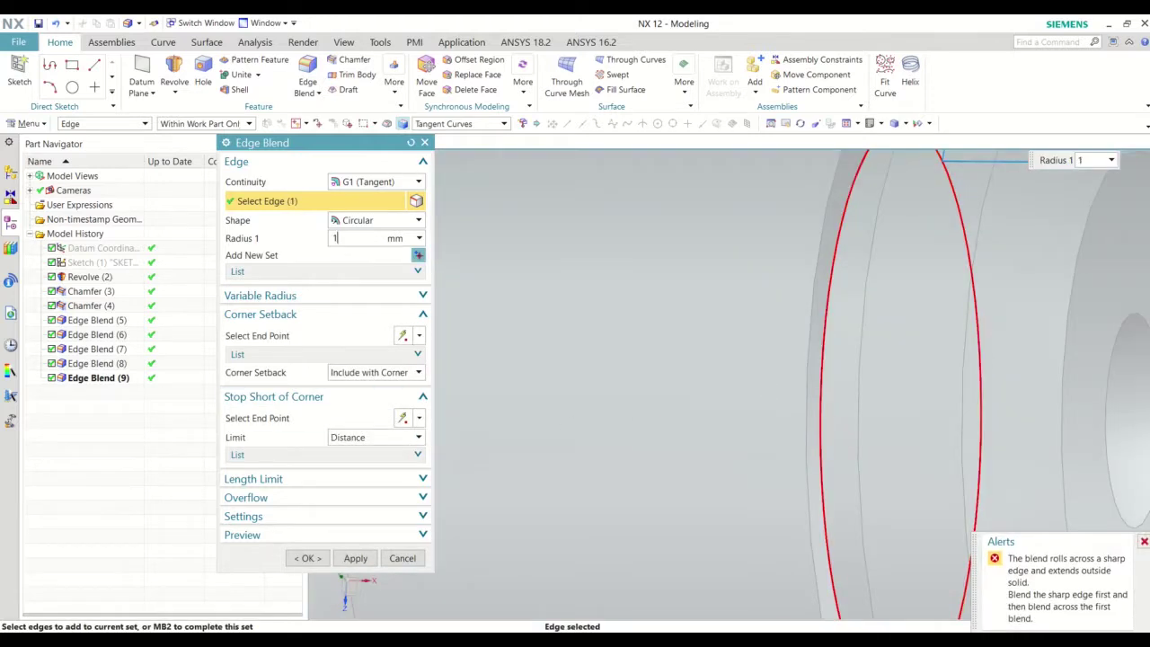
key(Return)
click(308, 558)
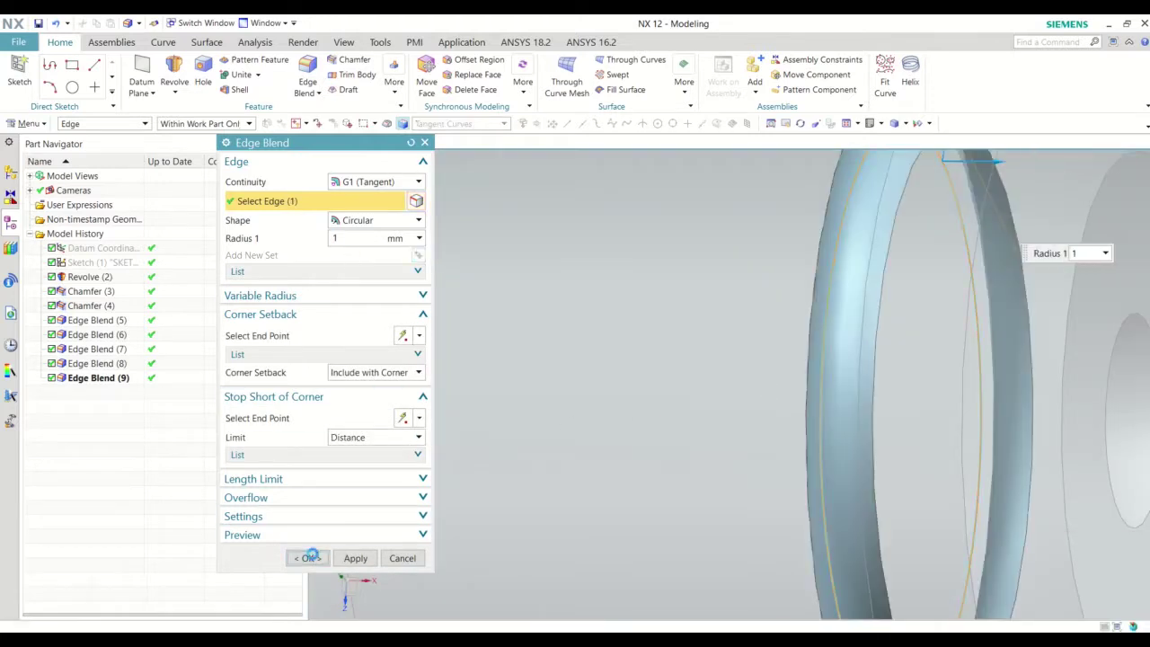
scroll(637, 509, down, 3)
middle_drag(657, 495, 796, 522)
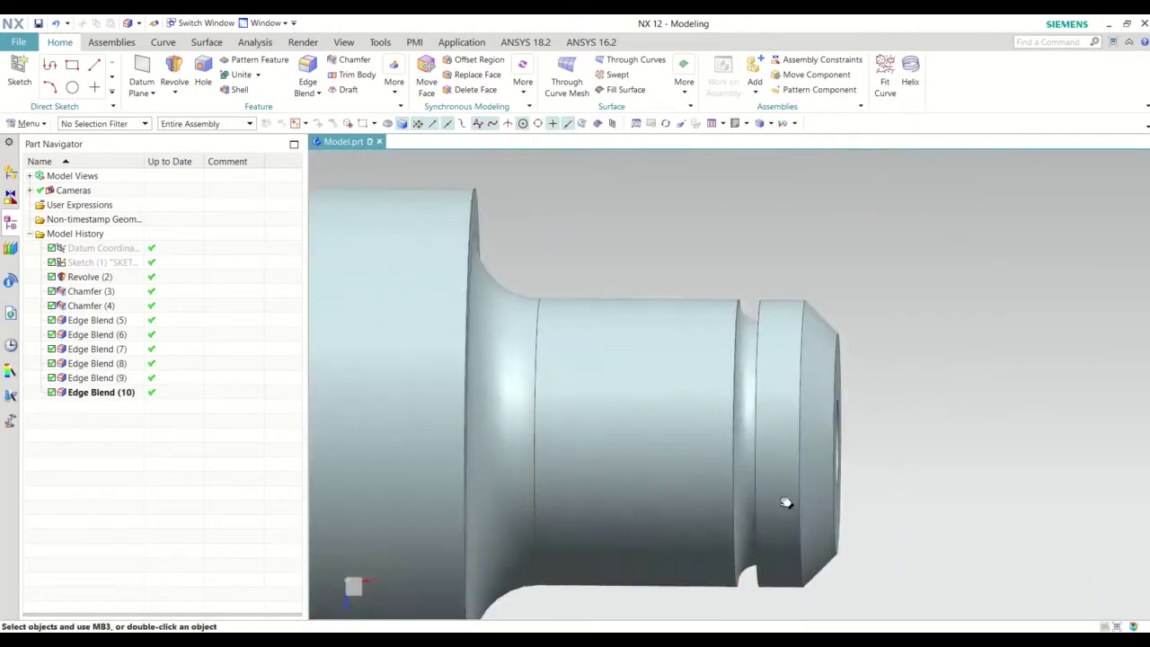
mouse_move(1076, 542)
middle_down()
mouse_move(1050, 542)
mouse_move(1070, 532)
mouse_move(1016, 542)
mouse_move(925, 485)
middle_up()
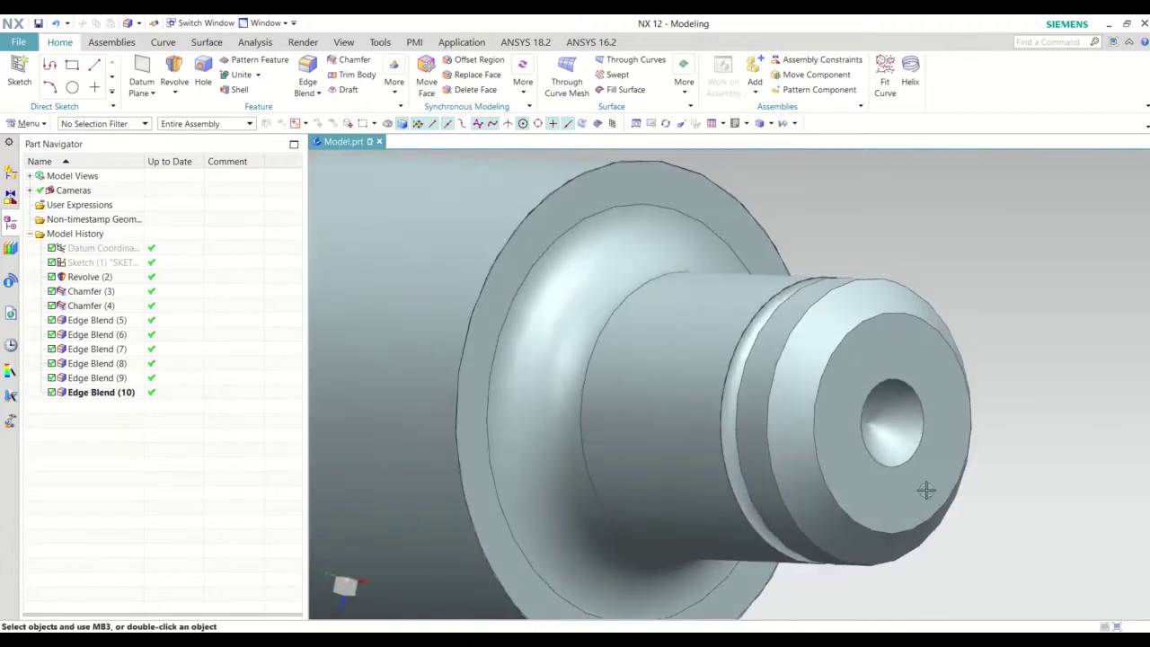
scroll(925, 485, down, 1)
scroll(886, 462, down, 1)
scroll(890, 495, down, 1)
scroll(989, 423, down, 1)
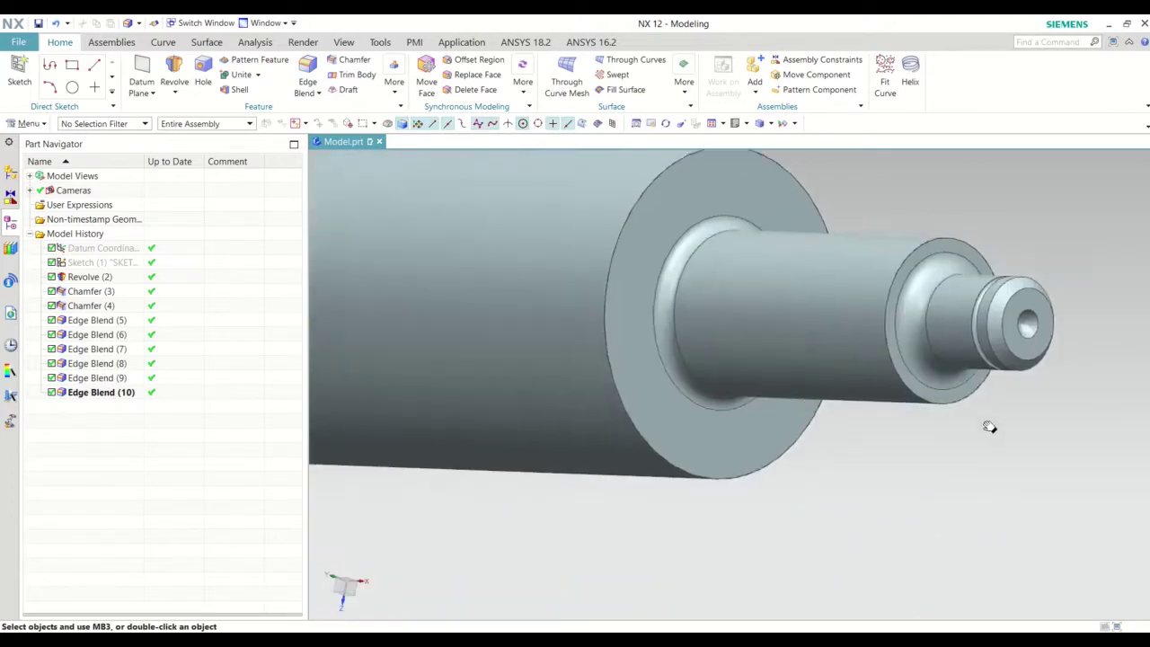
scroll(988, 424, down, 1)
scroll(937, 429, down, 2)
mouse_move(937, 429)
middle_down()
mouse_move(922, 463)
mouse_move(967, 445)
middle_up()
mouse_move(829, 497)
middle_down()
mouse_move(896, 465)
mouse_move(727, 497)
mouse_move(686, 473)
middle_up()
scroll(896, 465, up, 2)
scroll(687, 474, down, 1)
scroll(831, 519, down, 2)
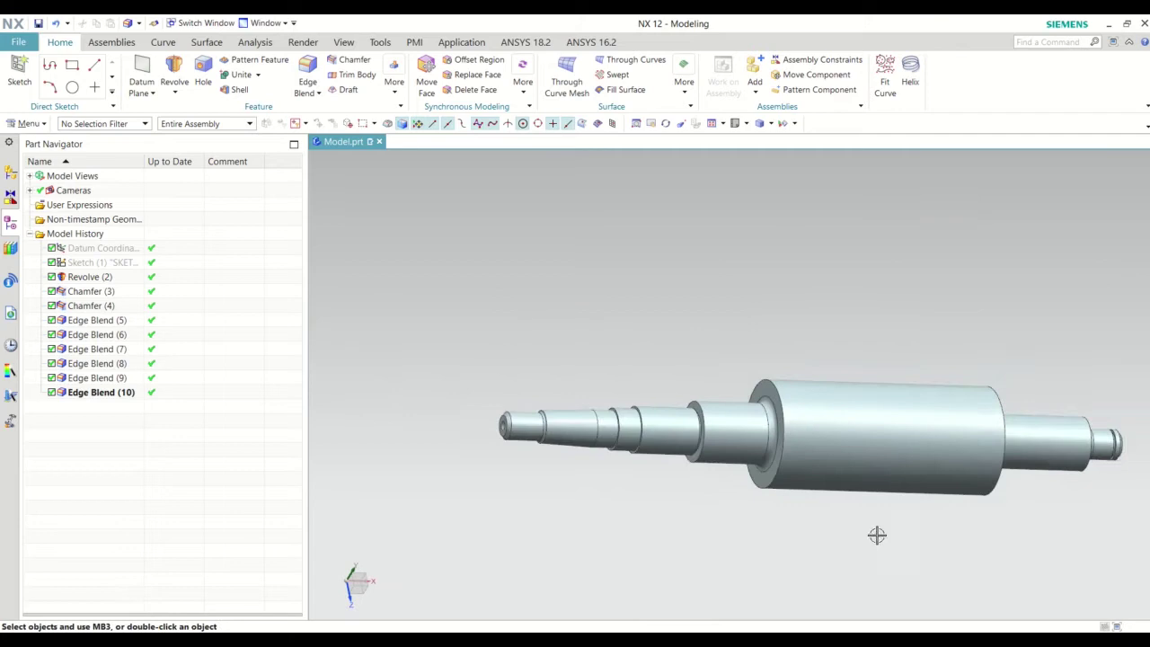
mouse_move(876, 534)
middle_down()
mouse_move(840, 500)
mouse_move(795, 484)
middle_up()
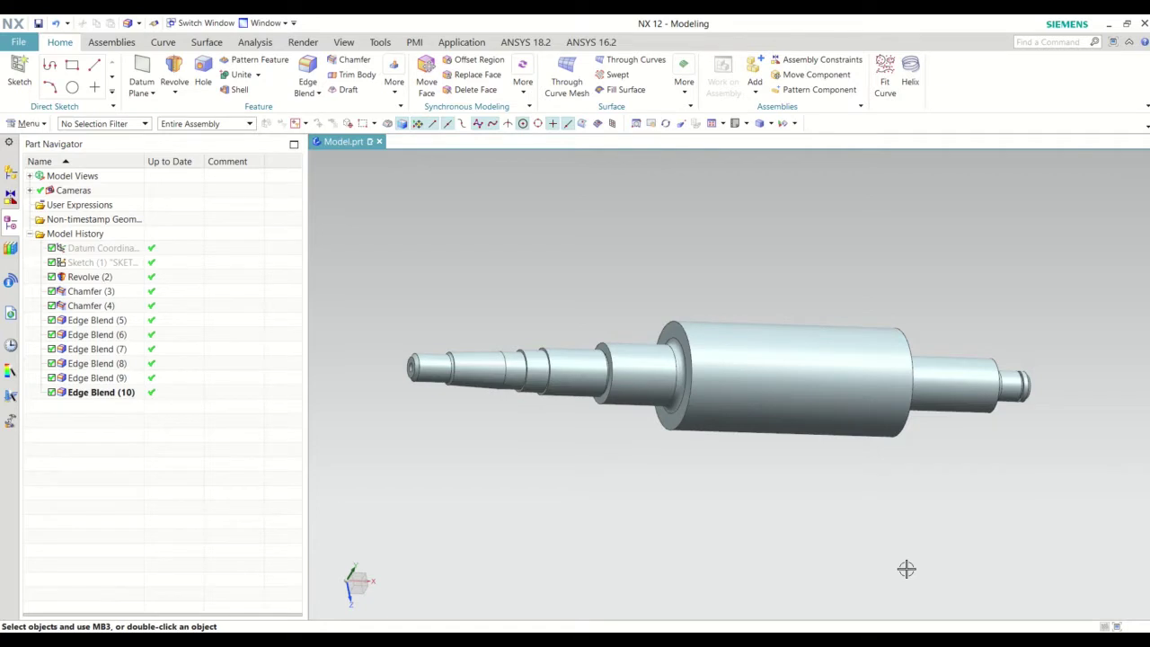
middle_drag(906, 569, 772, 471)
mouse_move(844, 551)
middle_down()
mouse_move(837, 483)
mouse_move(801, 455)
mouse_move(839, 447)
middle_up()
scroll(725, 363, up, 3)
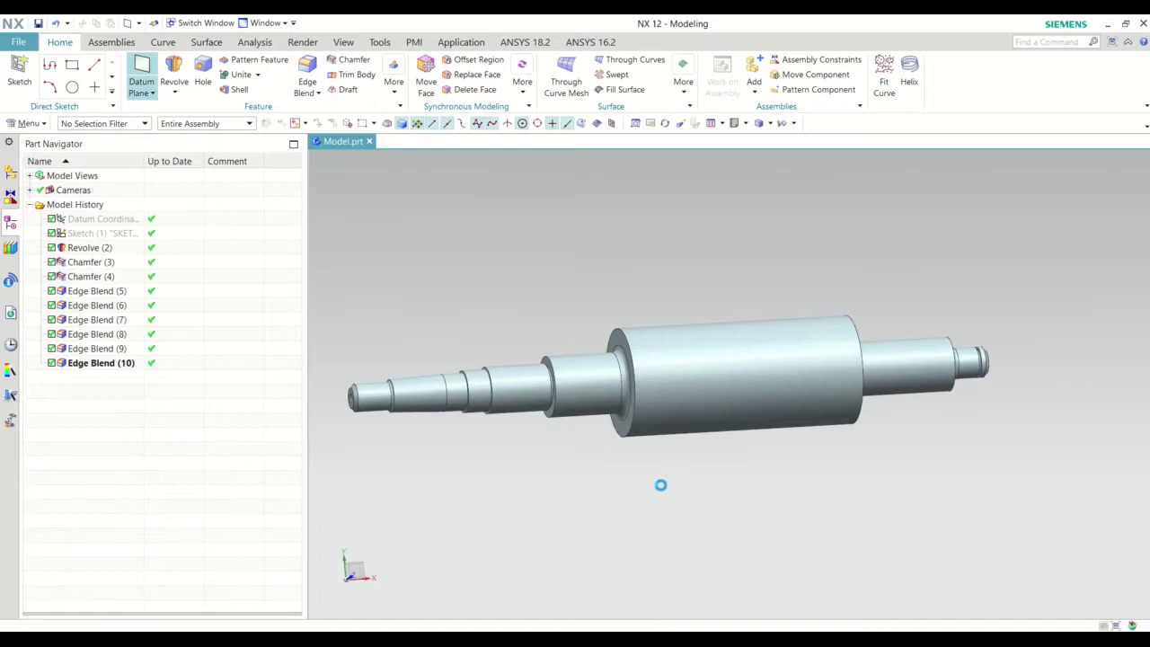
Create a datum plane 100 mm from the large cylinder's shoulder face, flipped toward its right end.
mouse_move(678, 480)
middle_down()
mouse_move(681, 454)
mouse_move(645, 379)
middle_up()
scroll(646, 380, up, 3)
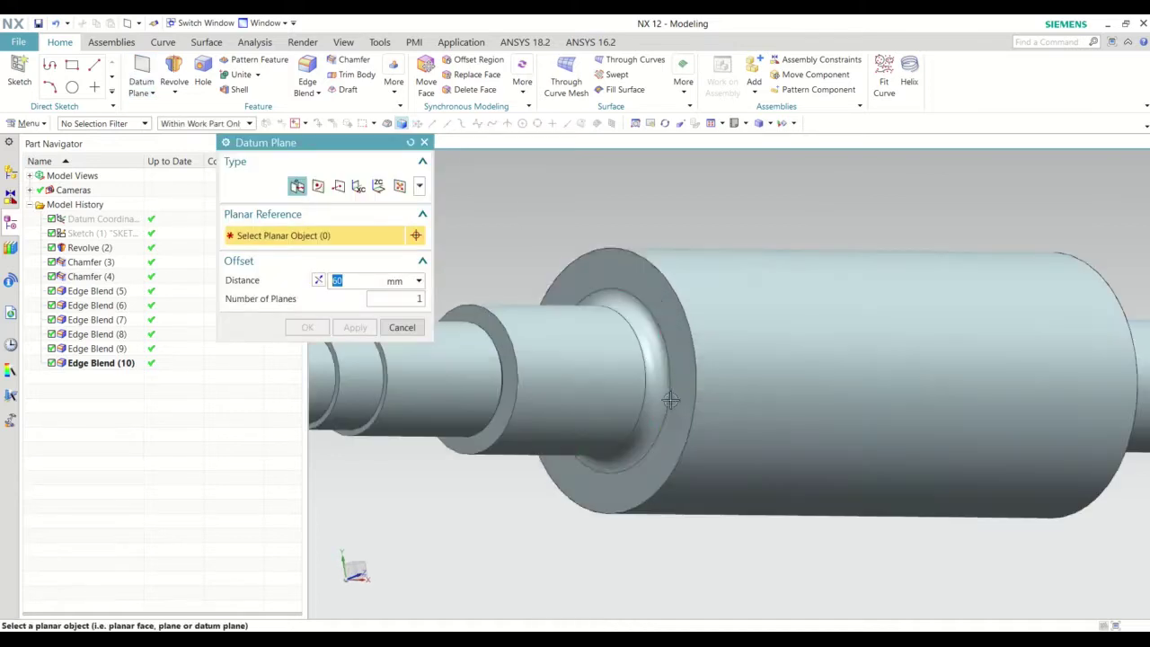
click(681, 369)
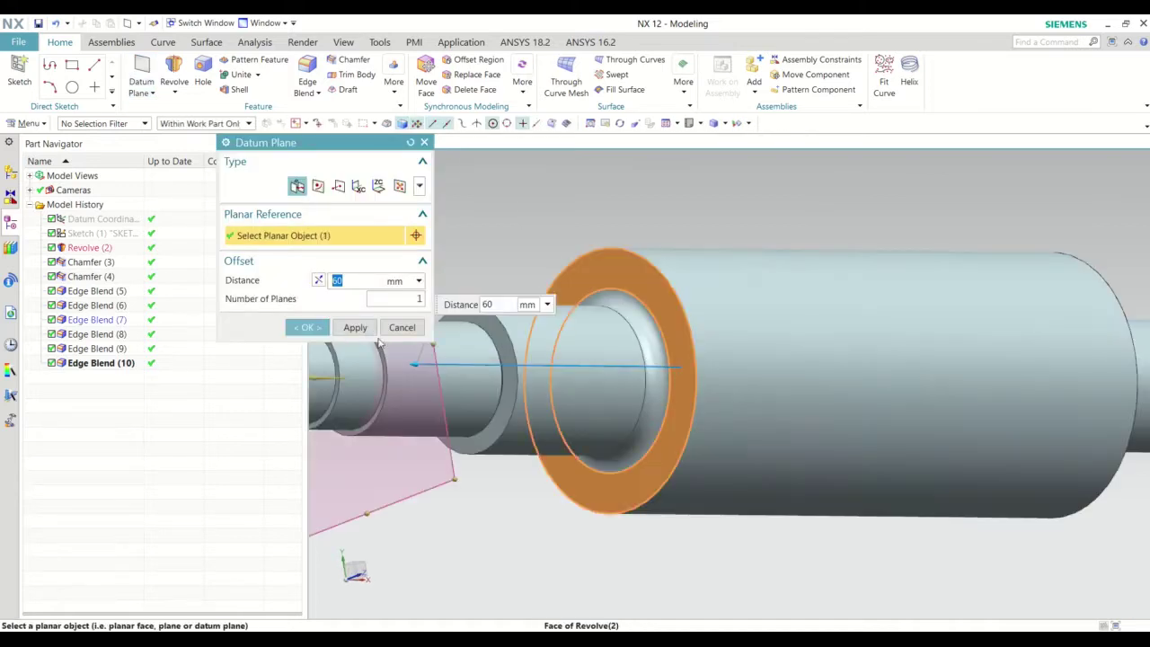
scroll(846, 409, down, 3)
scroll(846, 409, down, 1)
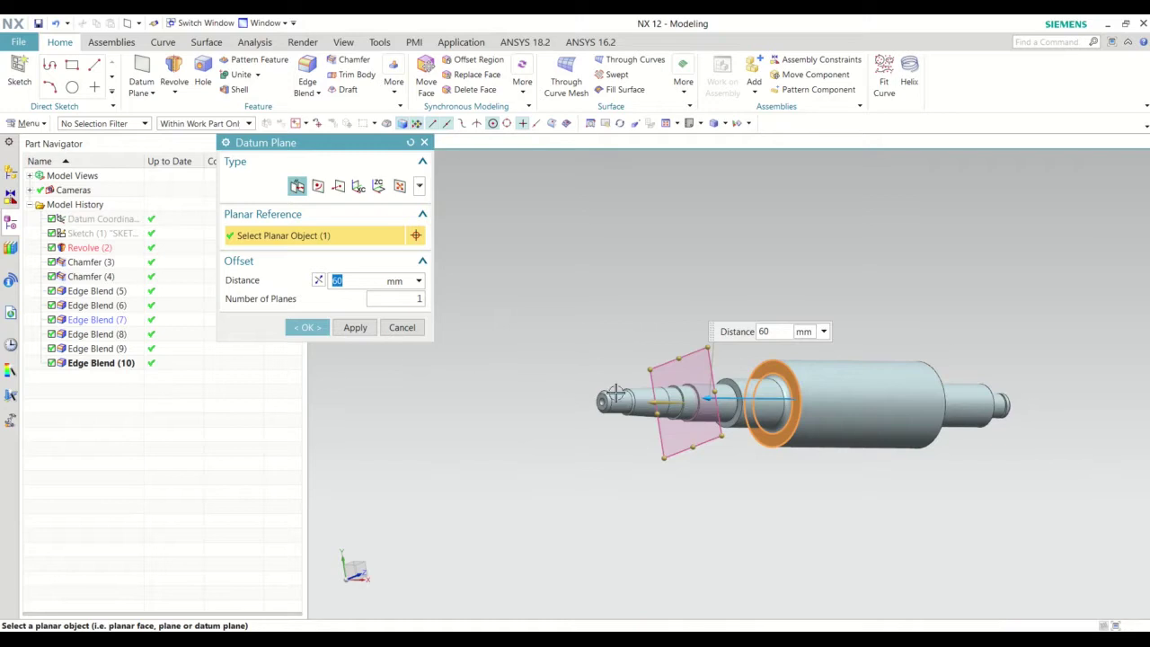
double_click(710, 400)
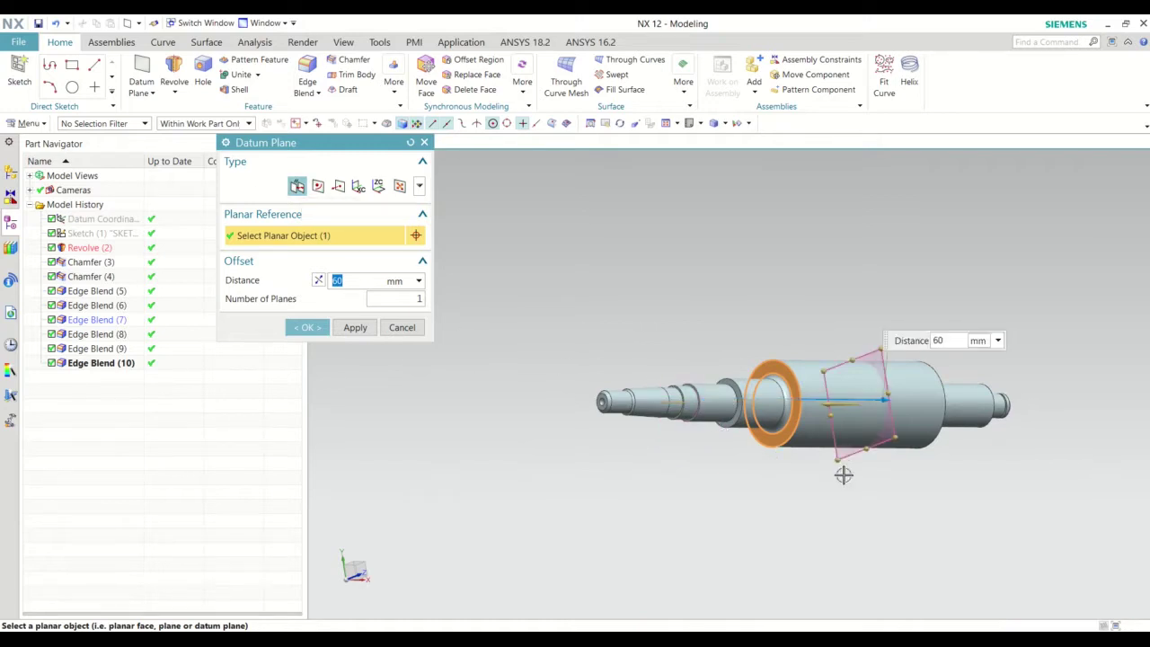
mouse_move(843, 470)
middle_down()
mouse_move(798, 480)
mouse_move(801, 506)
middle_up()
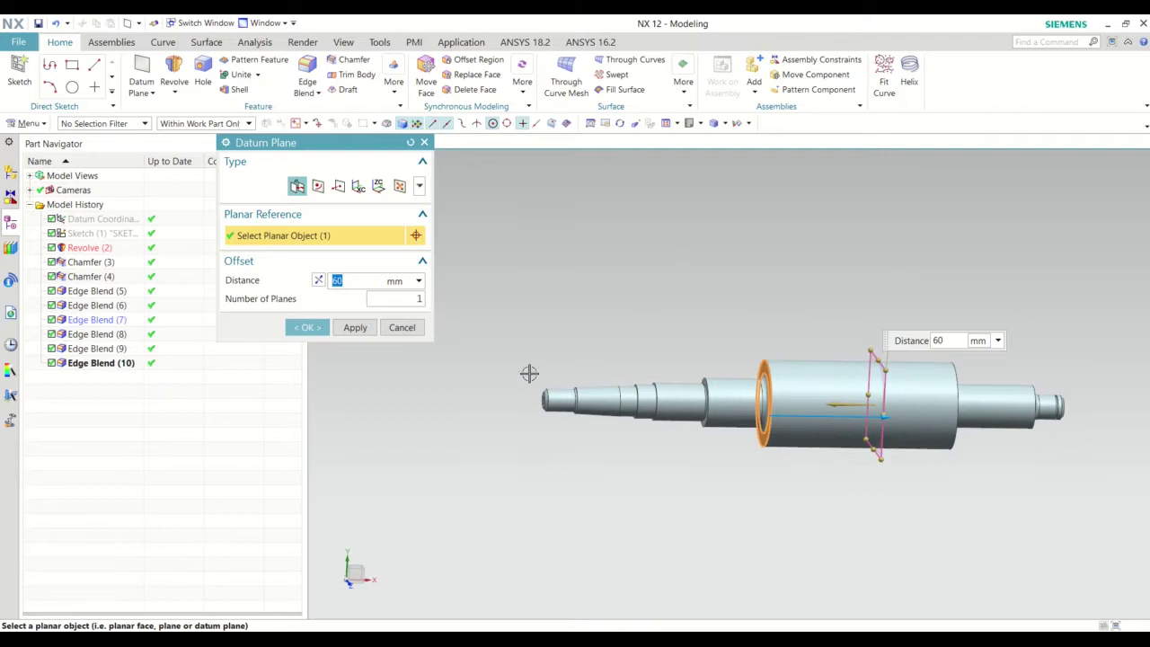
text(100)
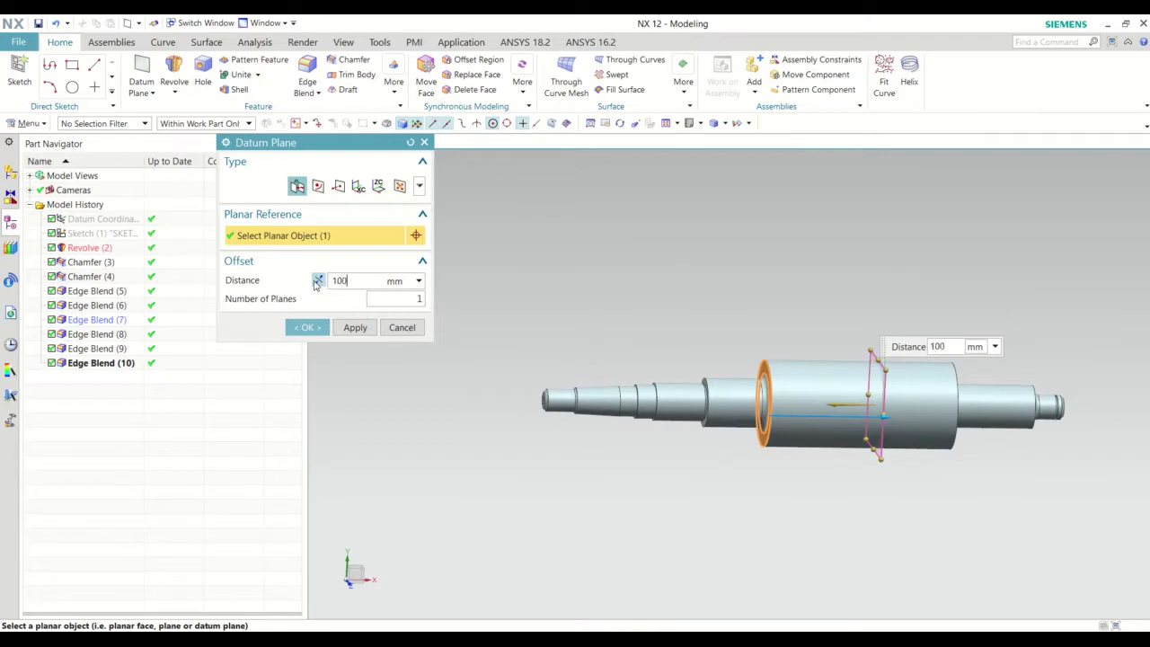
key(Return)
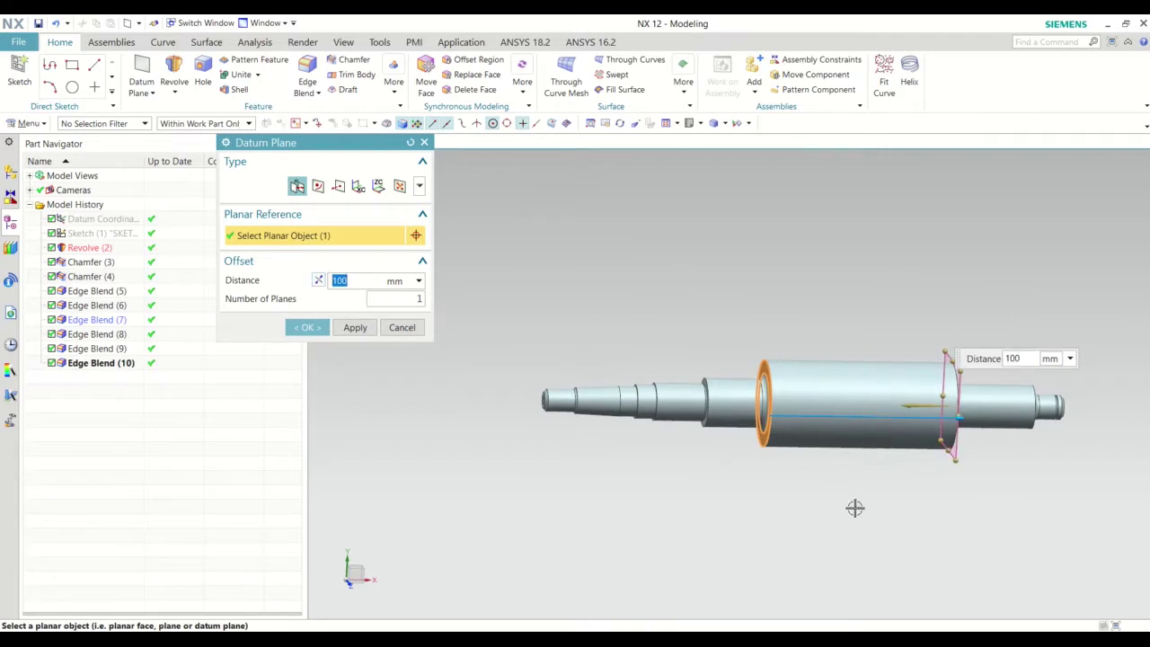
mouse_move(855, 508)
middle_down()
mouse_move(824, 507)
mouse_move(835, 501)
middle_up()
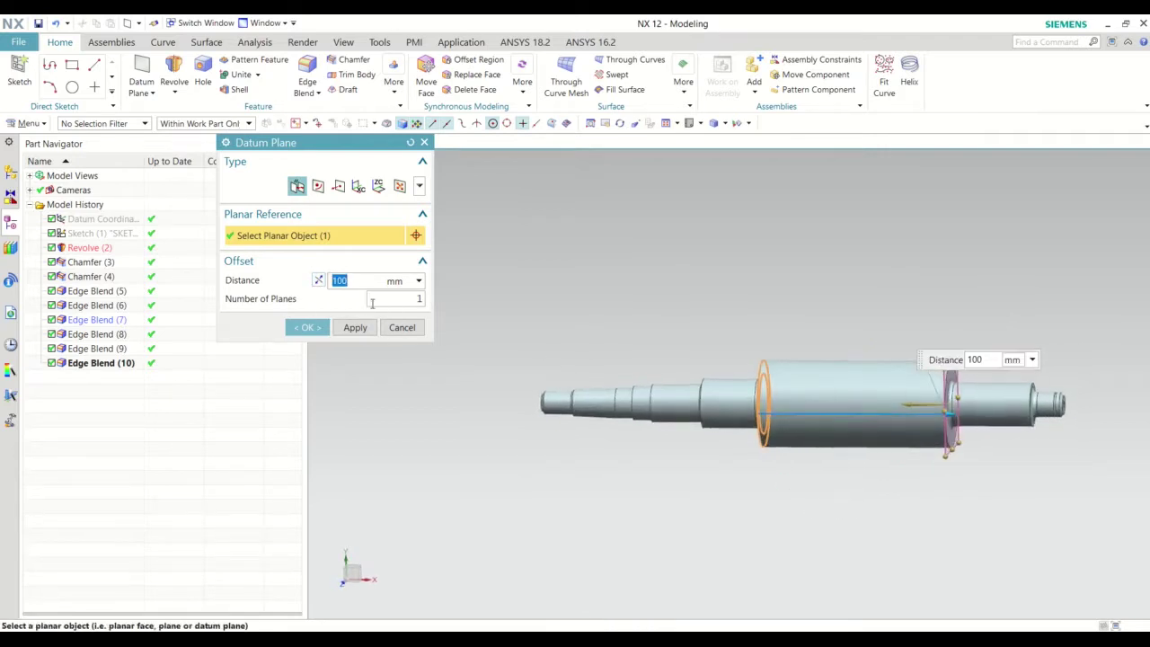
click(309, 329)
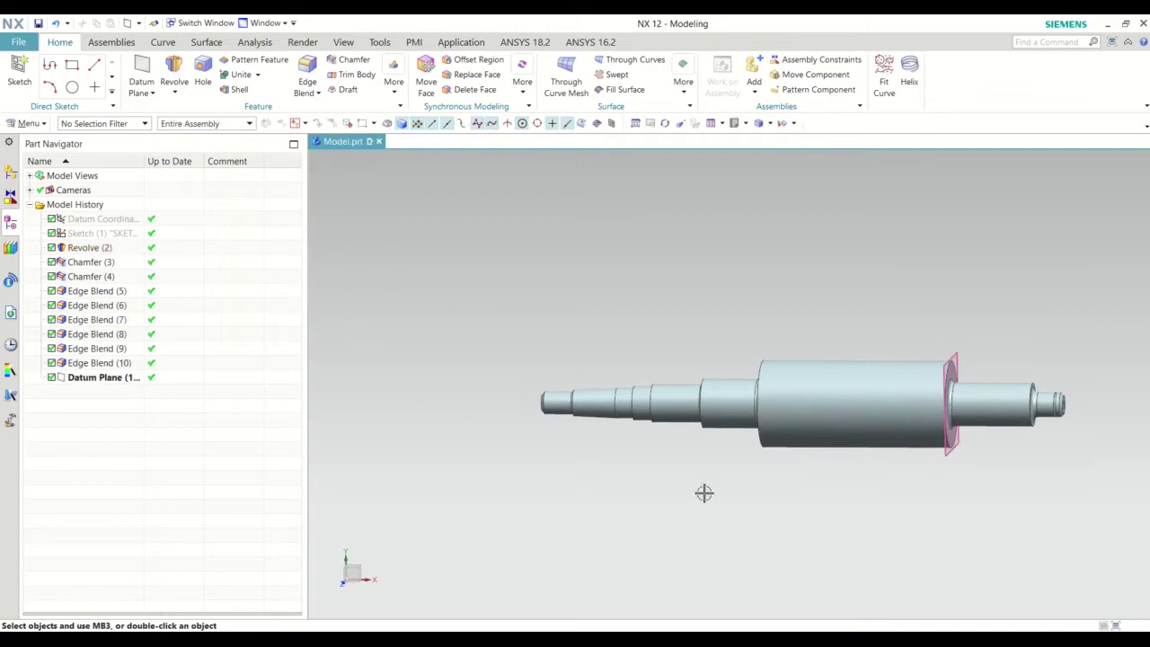
mouse_move(847, 521)
shift+middle_down()
mouse_move(722, 483)
mouse_move(718, 460)
shift+middle_up()
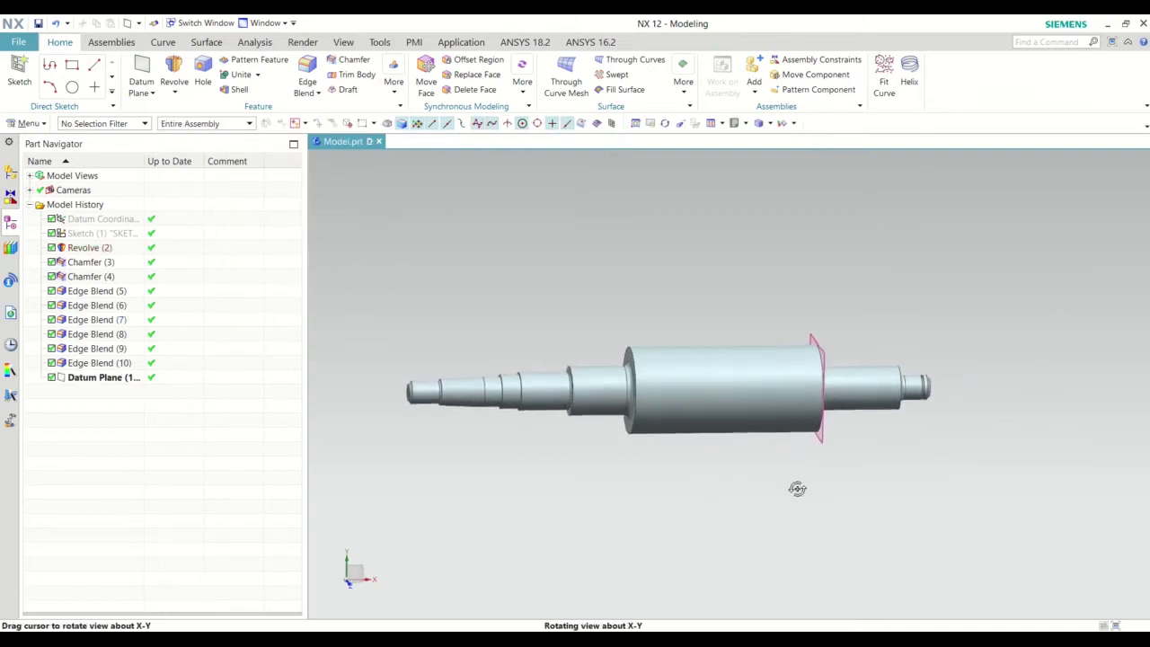
Add a detailed right-hand thread to the large cylinder: minor diameter 32, length 120, pitch 17, 30° angle.
click(394, 83)
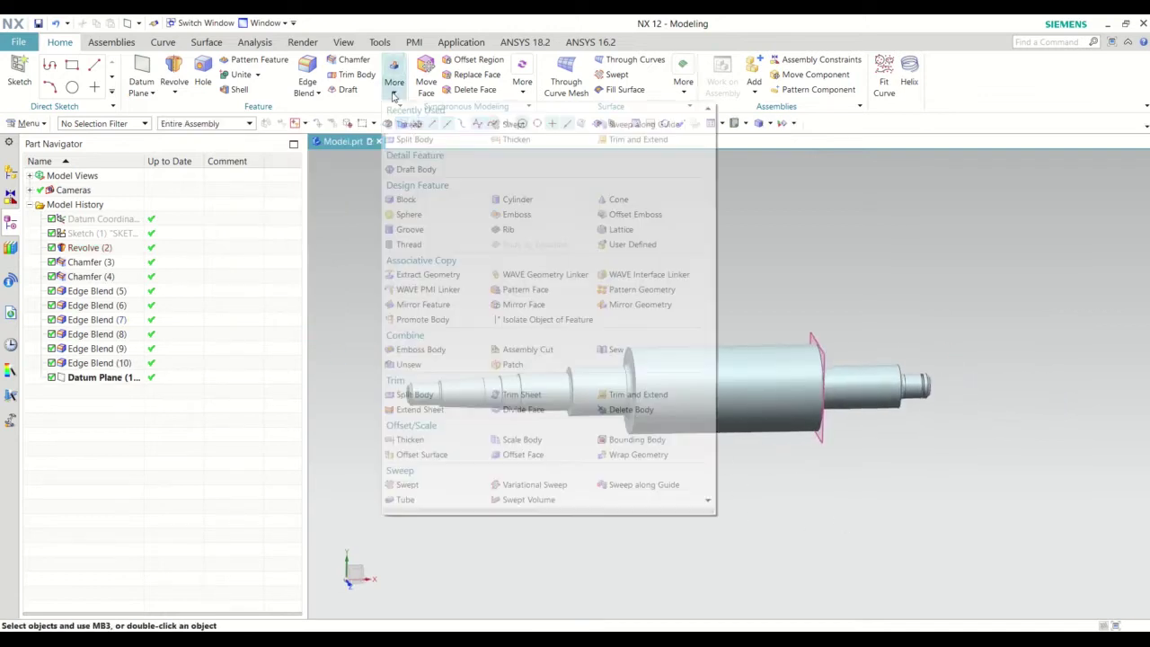
click(407, 126)
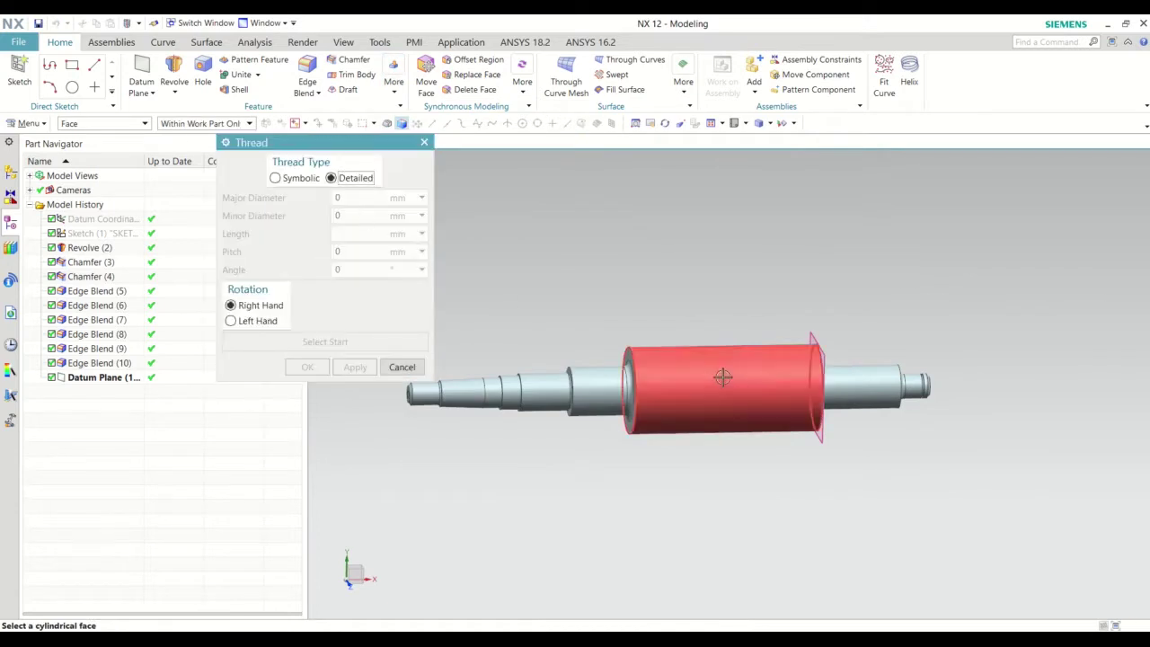
click(714, 381)
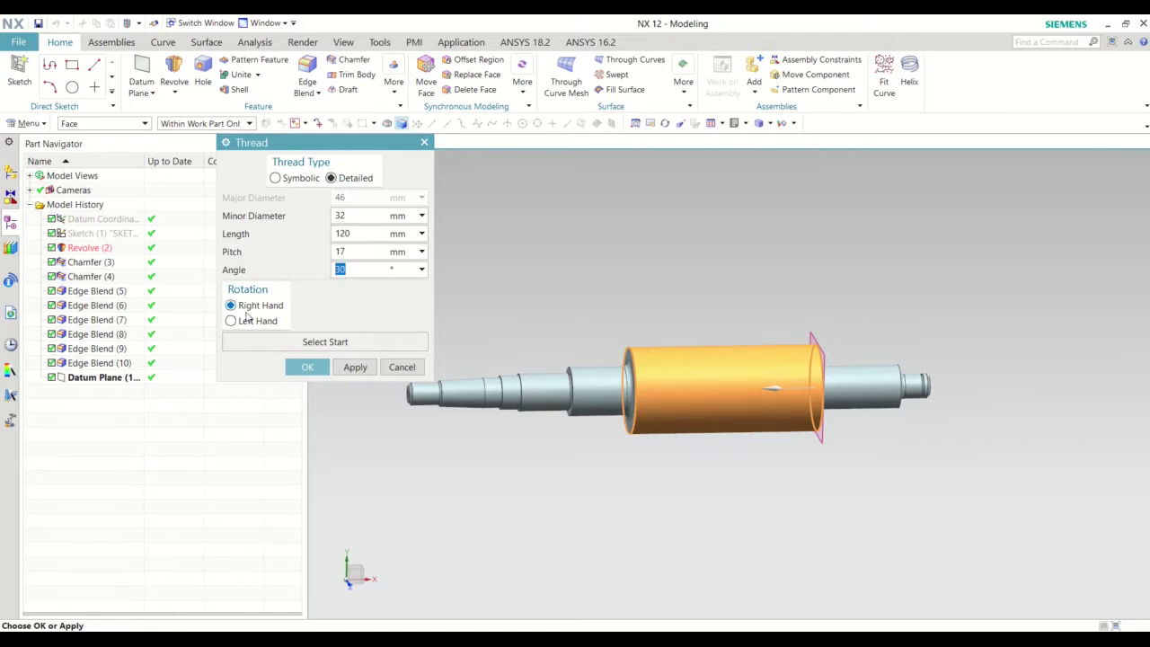
click(307, 367)
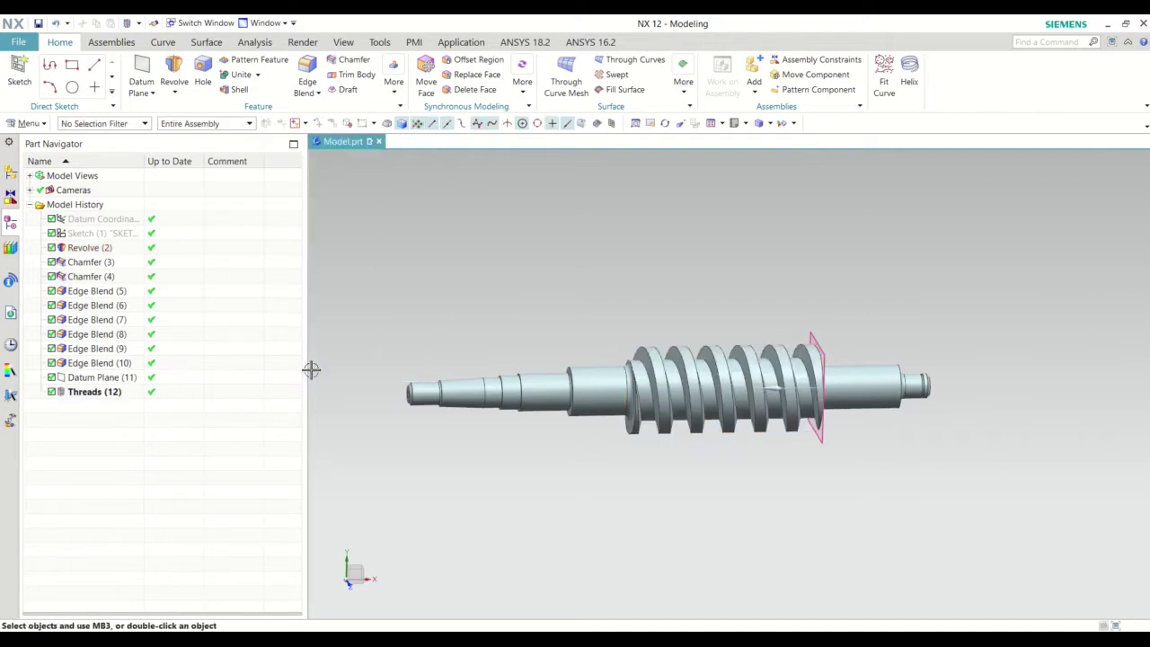
Hide Datum Plane (11) from the Part Navigator.
middle_drag(842, 470, 805, 349)
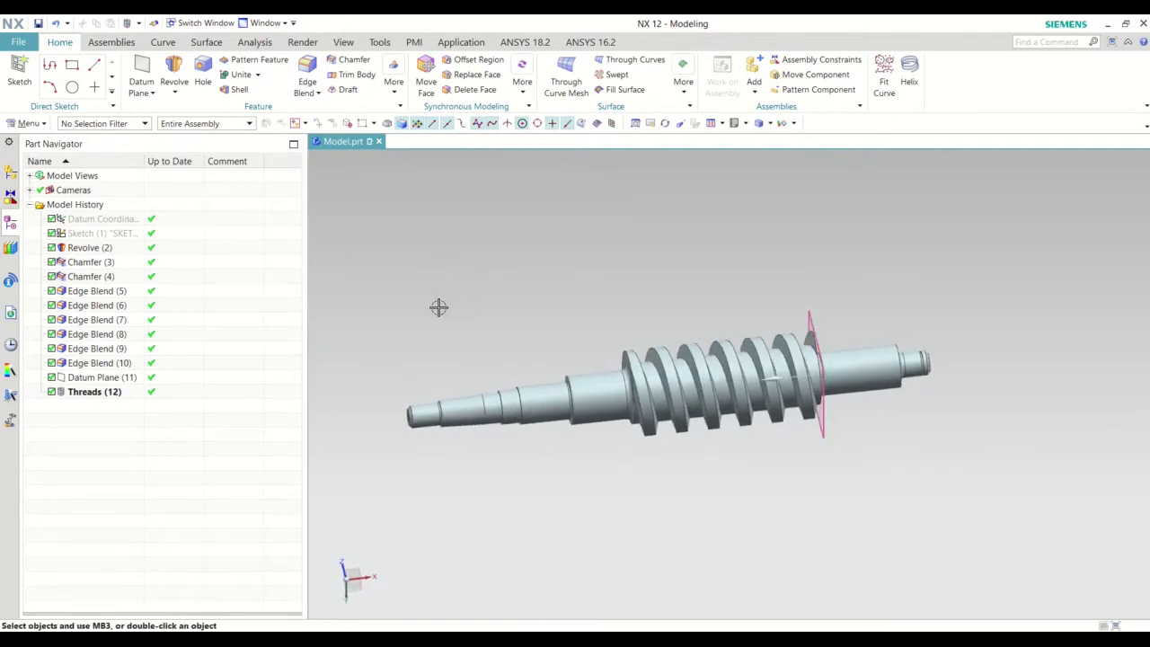
right_click(88, 382)
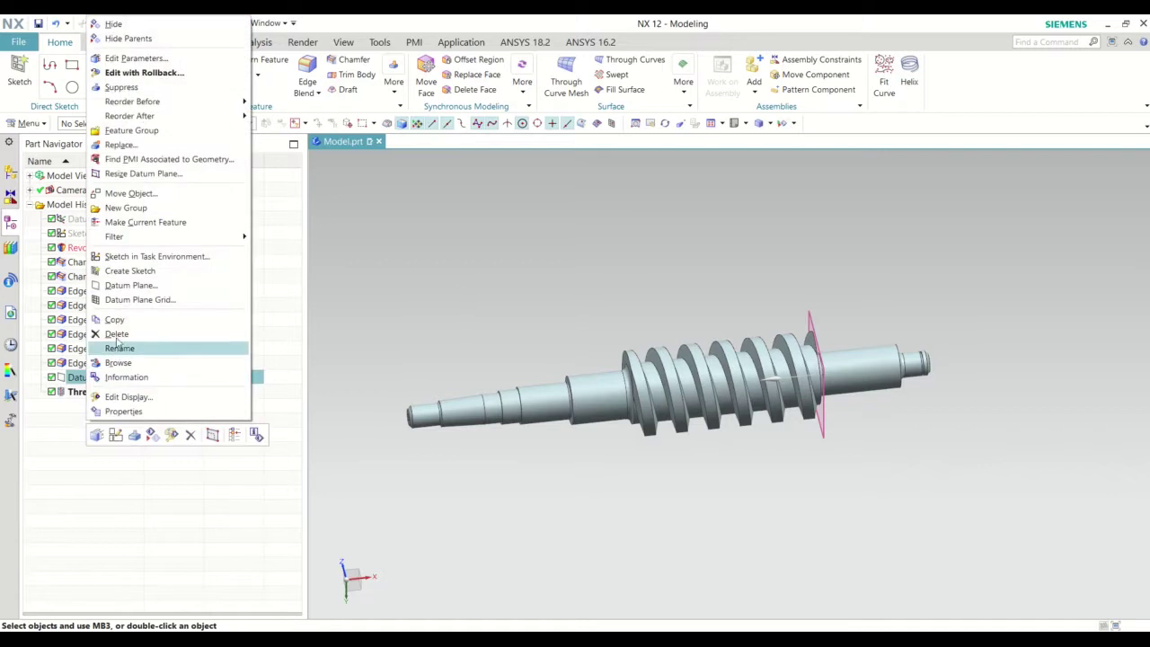
click(115, 25)
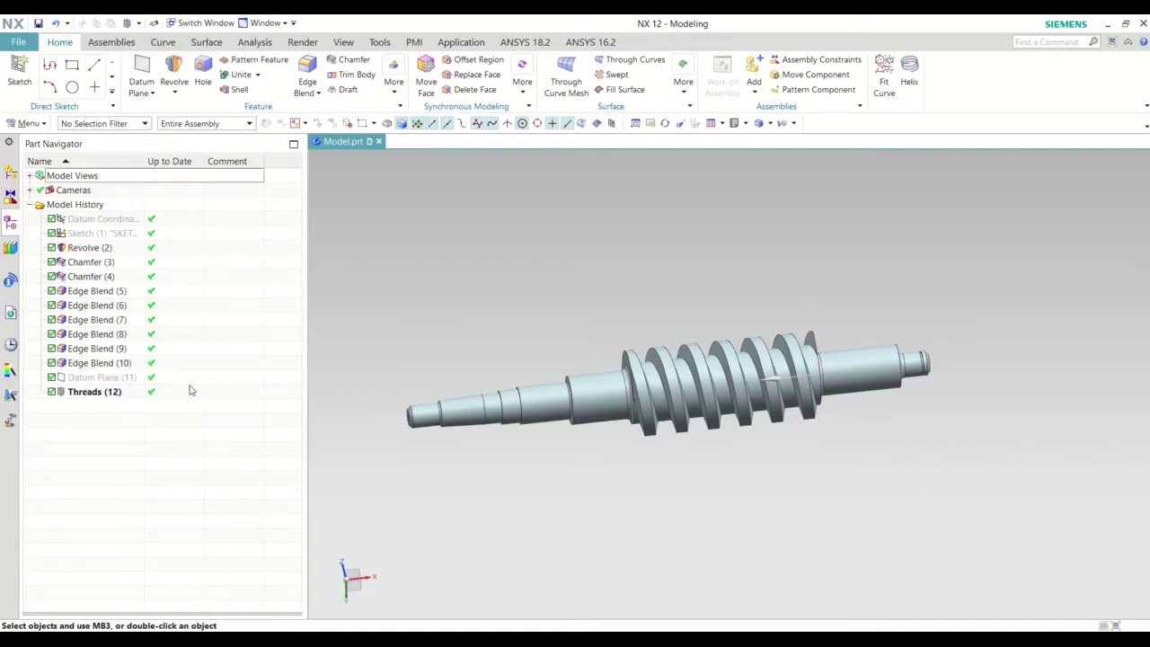
Inspect the threaded shaft from several angles and save Model.prt.
mouse_move(815, 480)
middle_down()
mouse_move(826, 456)
mouse_move(816, 464)
mouse_move(865, 497)
mouse_move(873, 519)
mouse_move(829, 461)
mouse_move(824, 492)
mouse_move(806, 440)
mouse_move(796, 285)
mouse_move(955, 429)
middle_up()
scroll(712, 411, up, 2)
scroll(693, 451, up, 1)
scroll(799, 455, up, 1)
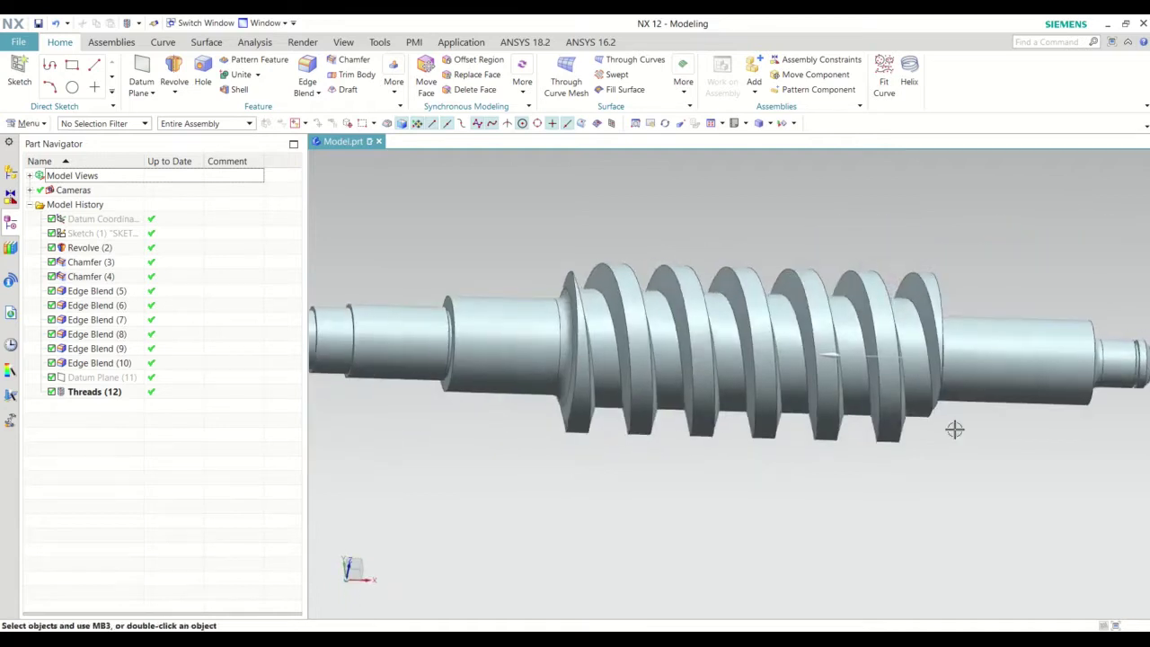
mouse_move(950, 470)
middle_down()
mouse_move(940, 431)
mouse_move(937, 454)
mouse_move(906, 448)
mouse_move(907, 470)
mouse_move(924, 470)
middle_up()
scroll(885, 451, down, 2)
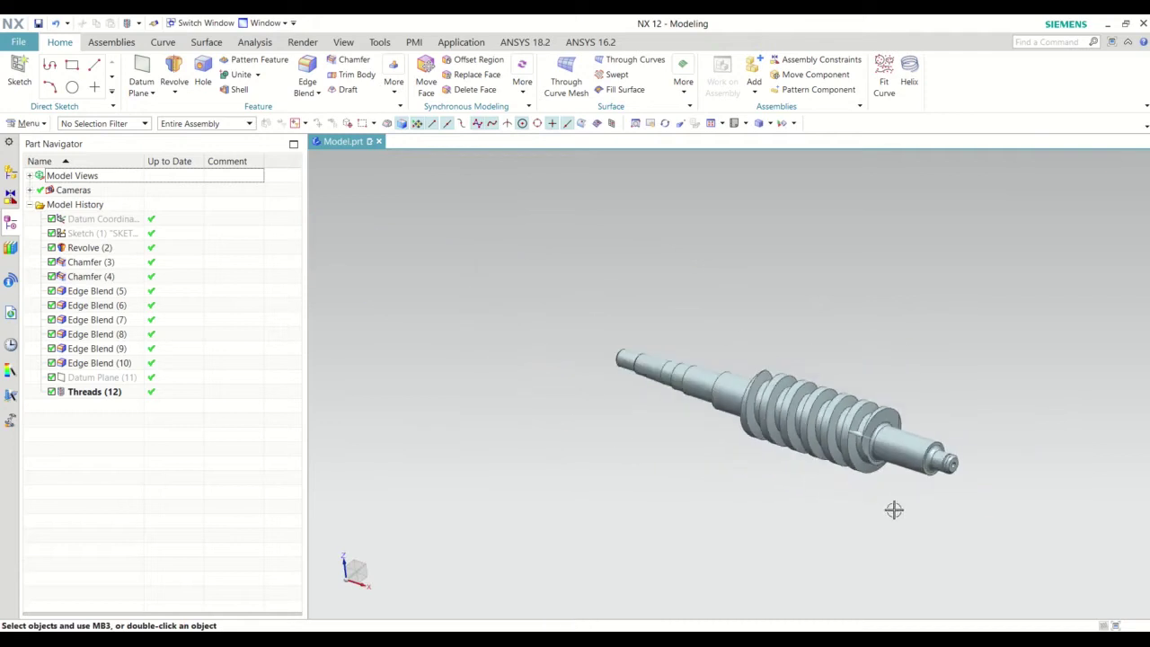
shift+middle_drag(891, 505, 775, 452)
middle_drag(806, 513, 828, 422)
scroll(759, 441, up, 2)
mouse_move(773, 465)
middle_down()
mouse_move(785, 465)
mouse_move(770, 405)
mouse_move(801, 278)
middle_up()
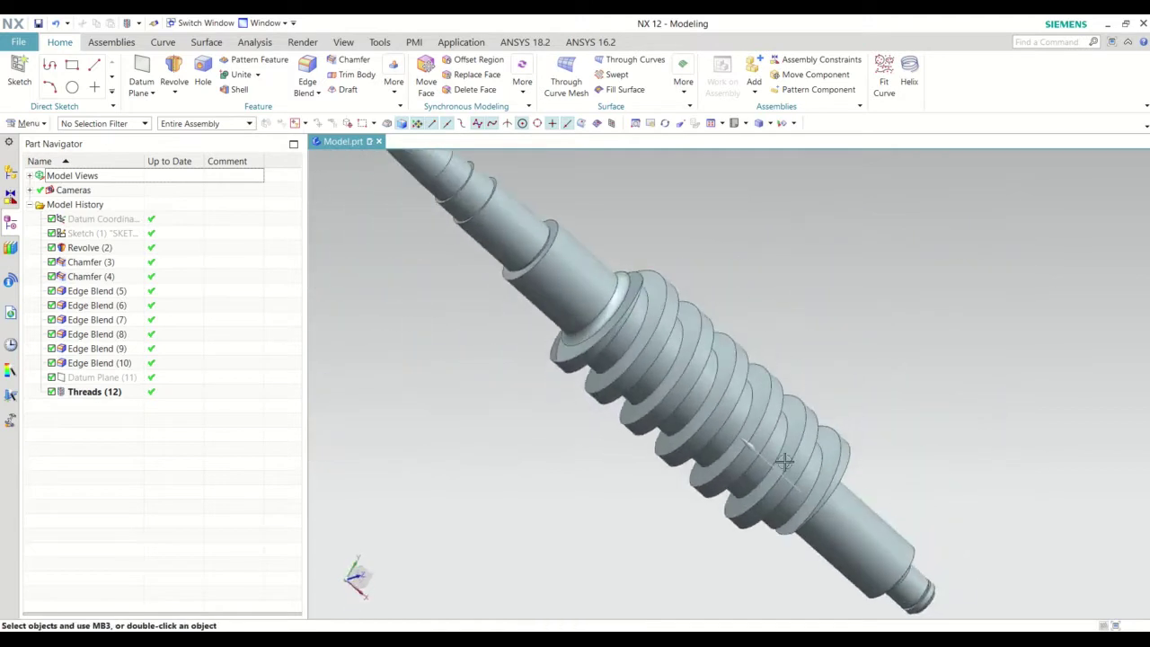
scroll(790, 450, up, 1)
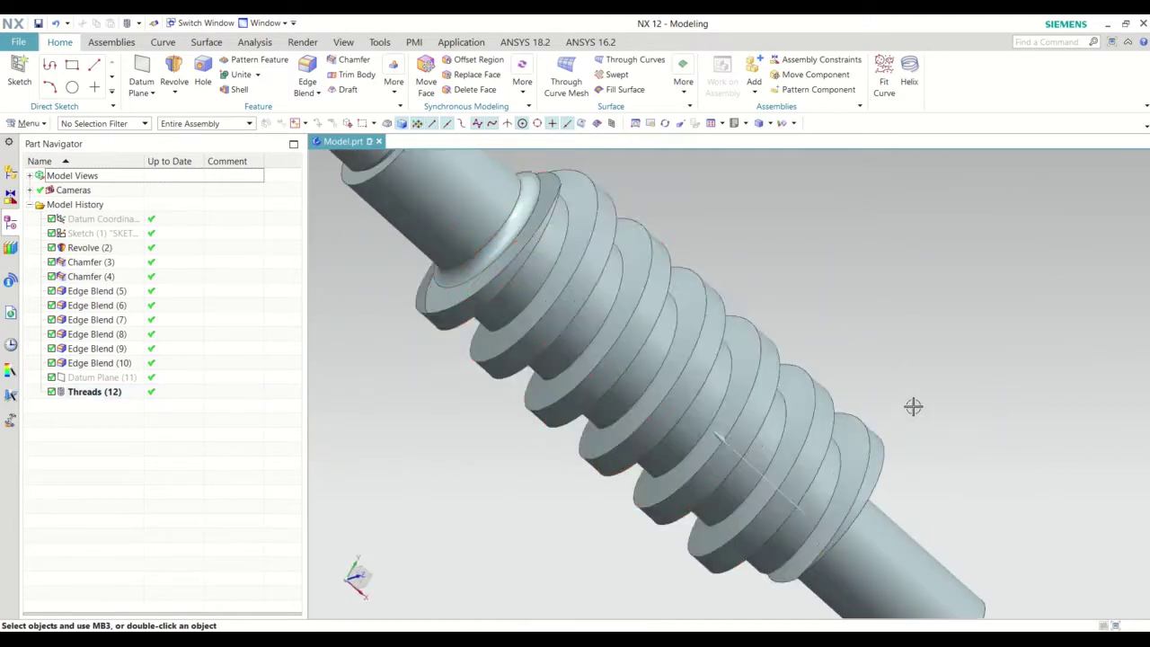
scroll(929, 403, down, 3)
scroll(928, 403, down, 2)
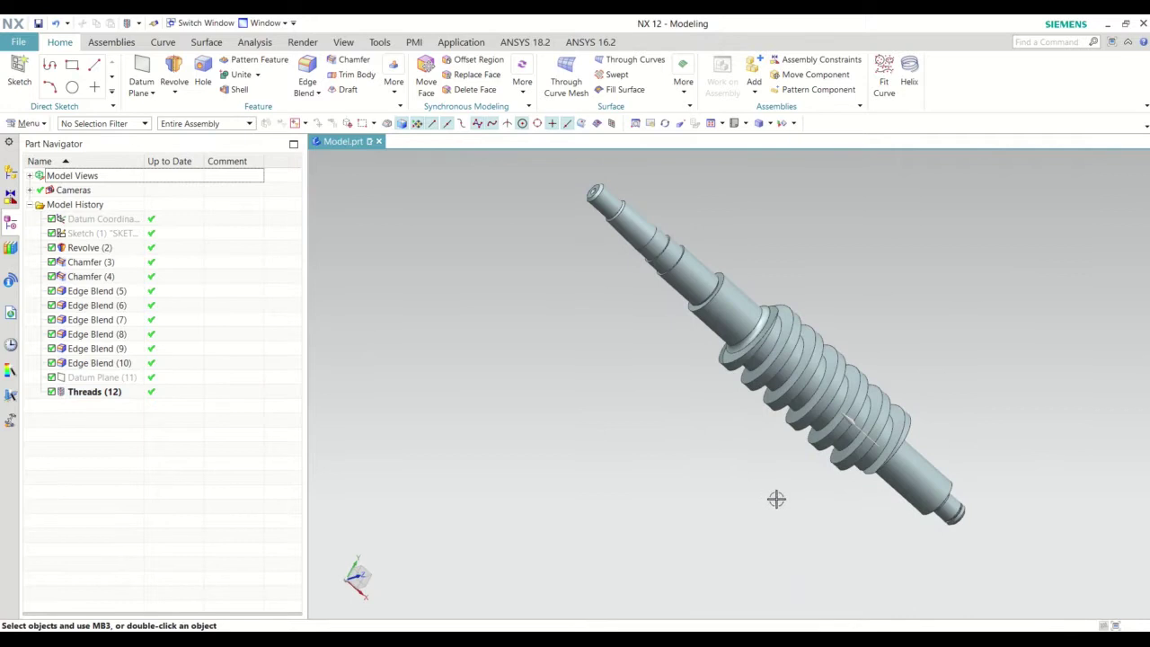
middle_drag(776, 498, 698, 527)
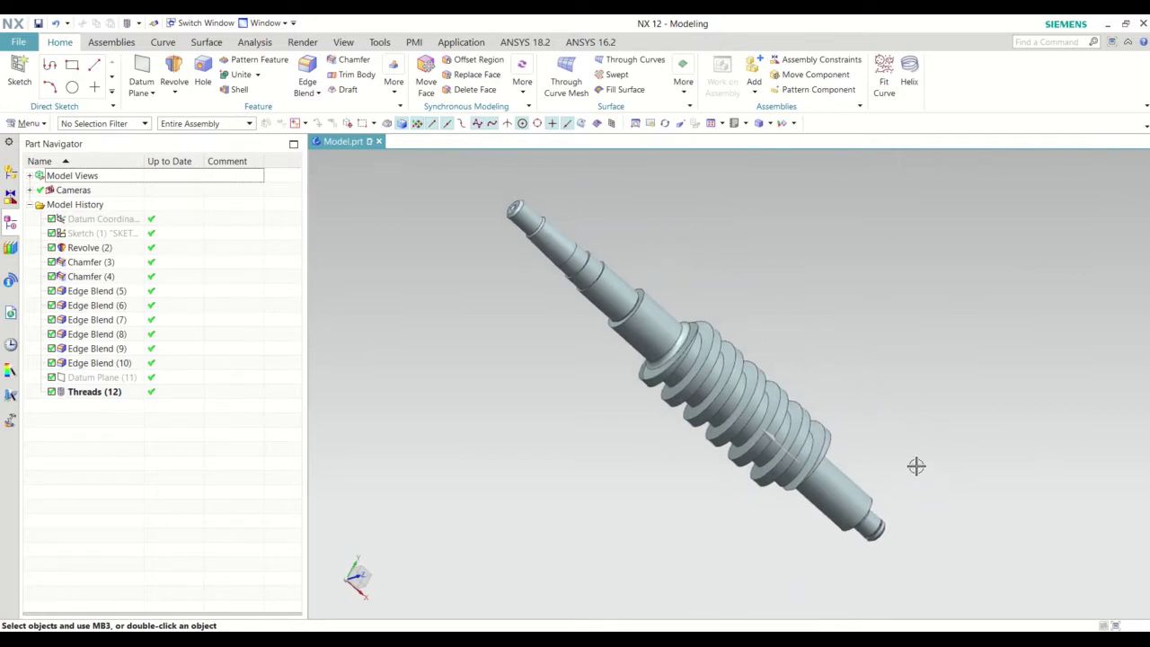
key(ctrl+s)
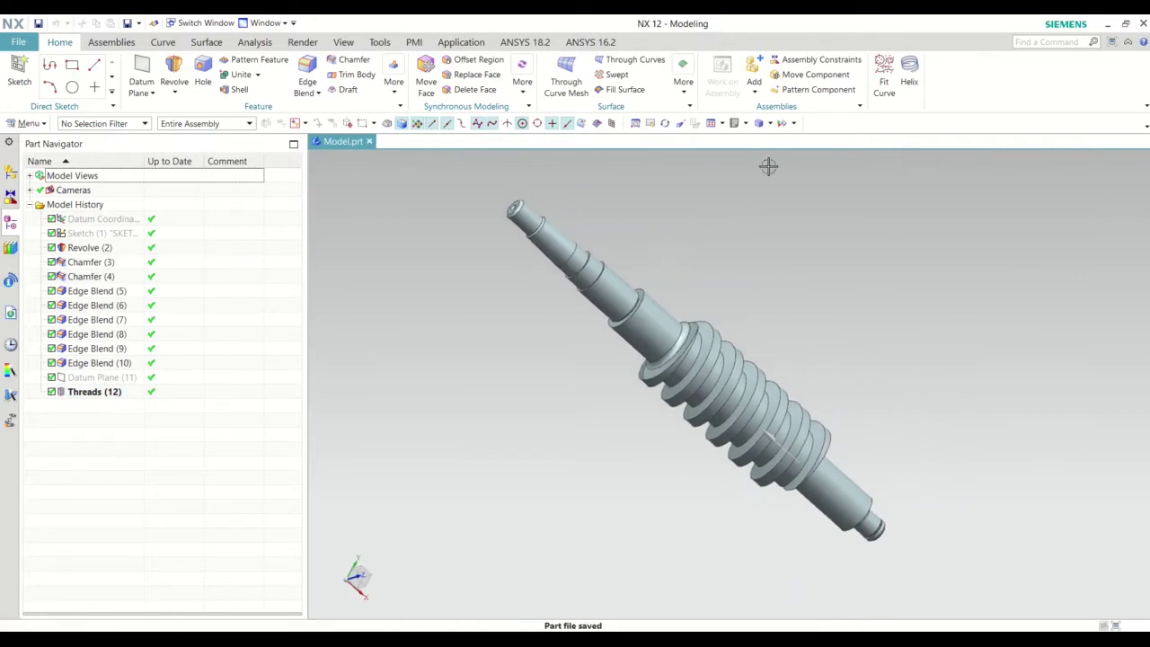
click(745, 125)
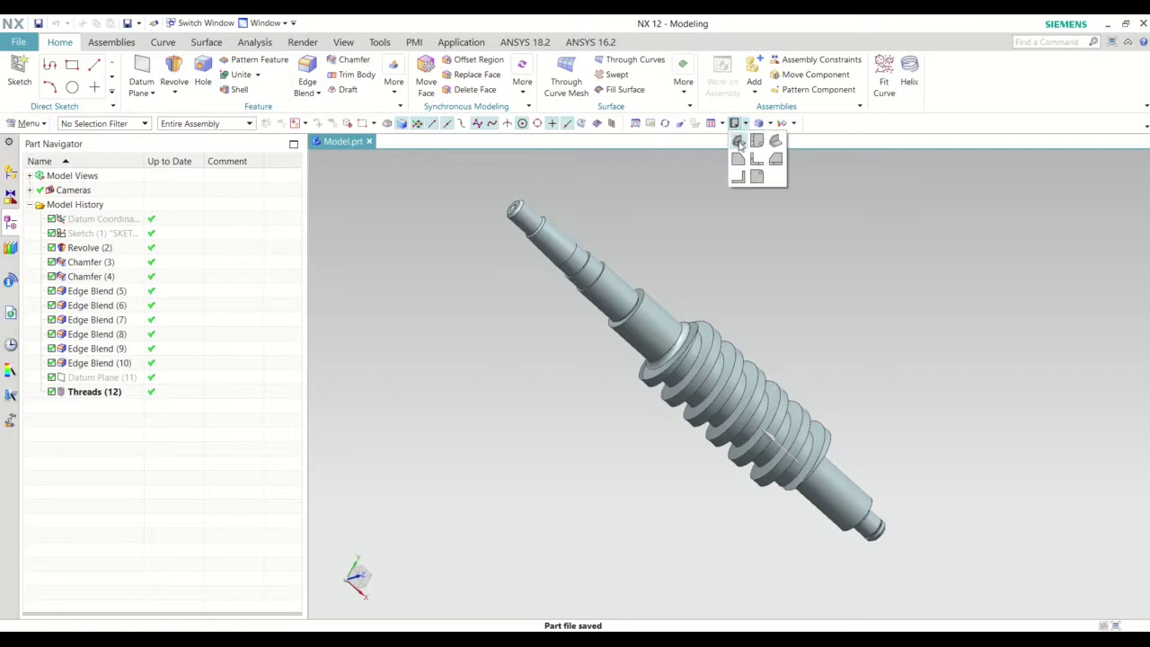
click(739, 141)
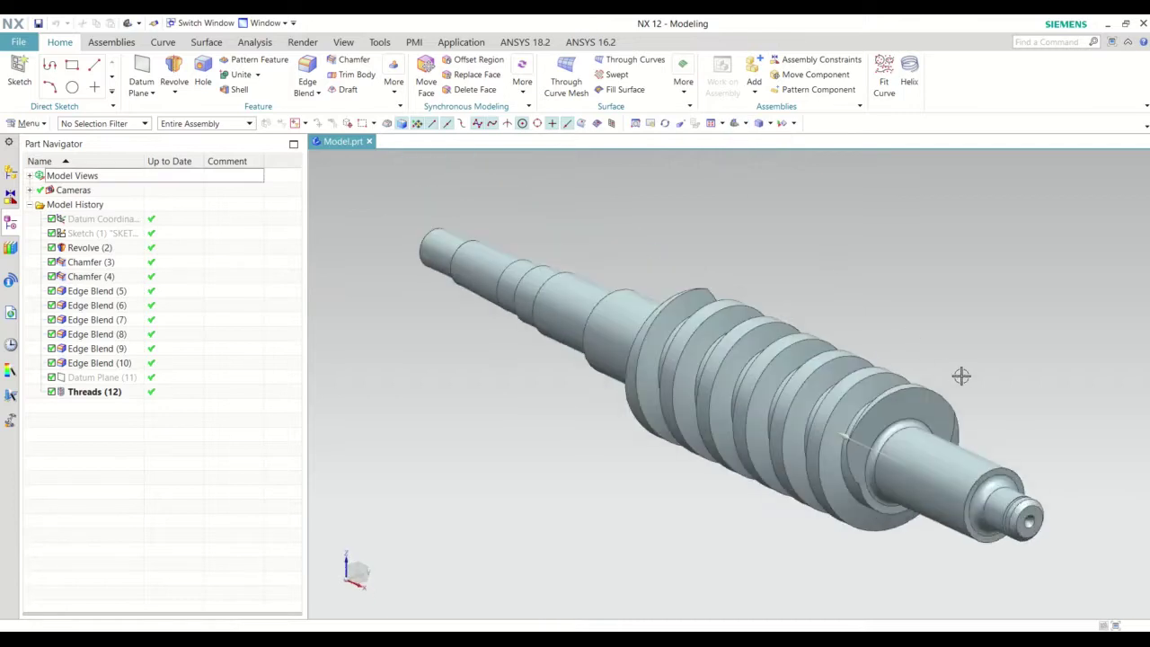
mouse_move(903, 527)
middle_down()
mouse_move(912, 481)
mouse_move(937, 481)
mouse_move(928, 485)
middle_up()
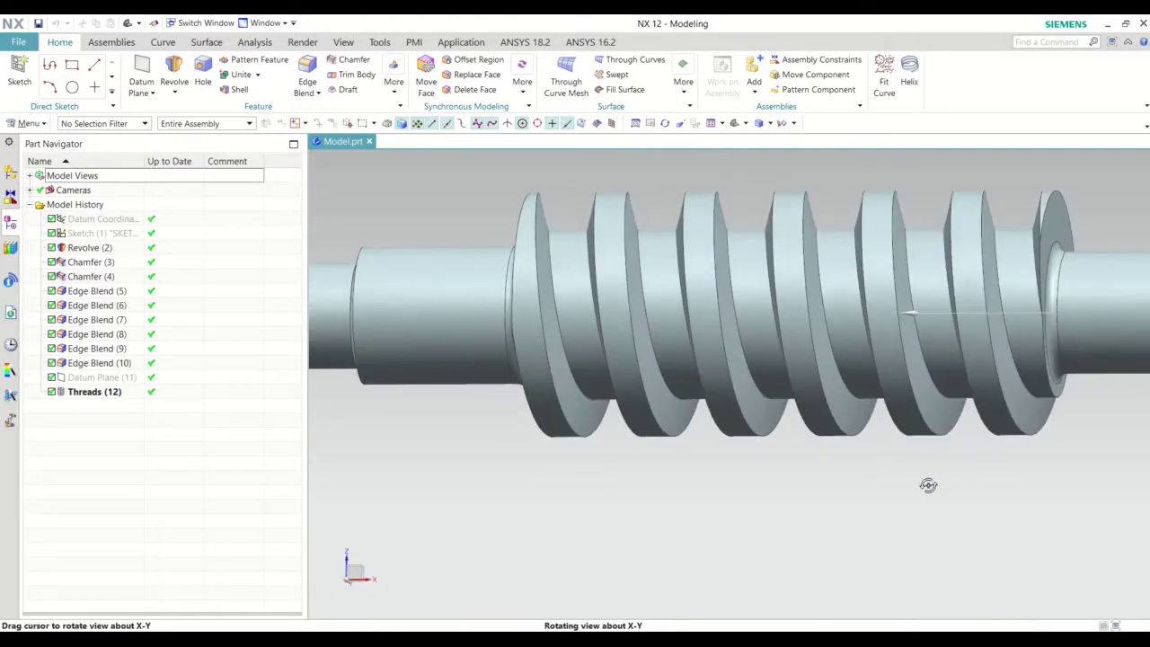
mouse_move(770, 413)
shift+middle_down()
mouse_move(688, 450)
mouse_move(691, 480)
shift+middle_up()
click(745, 126)
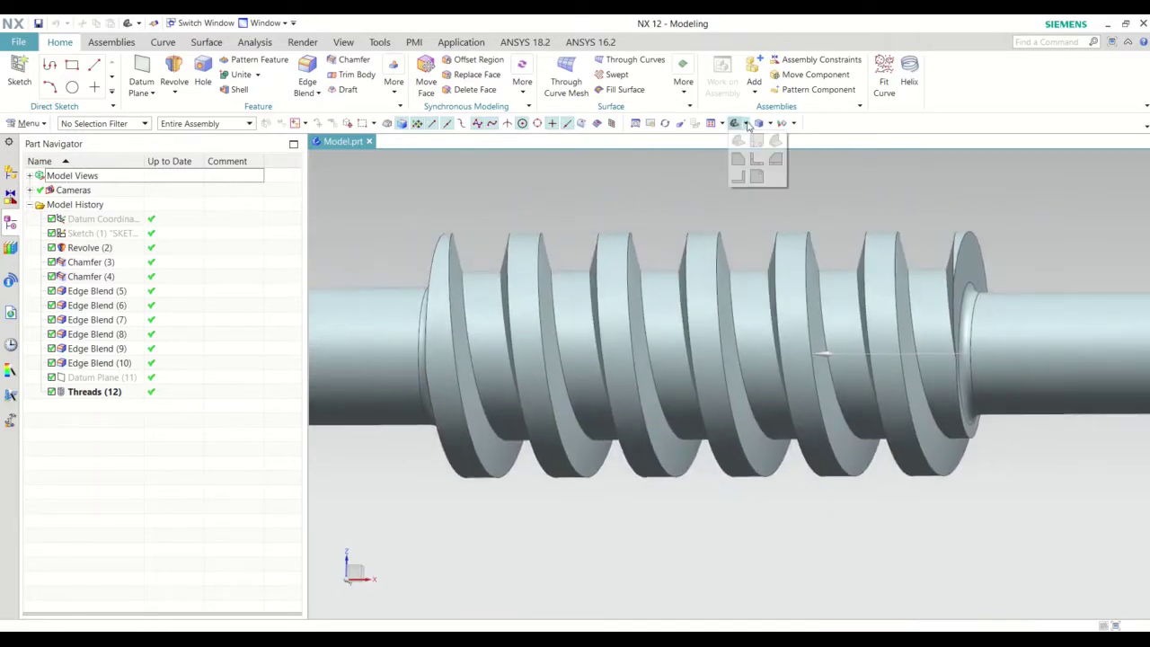
click(771, 144)
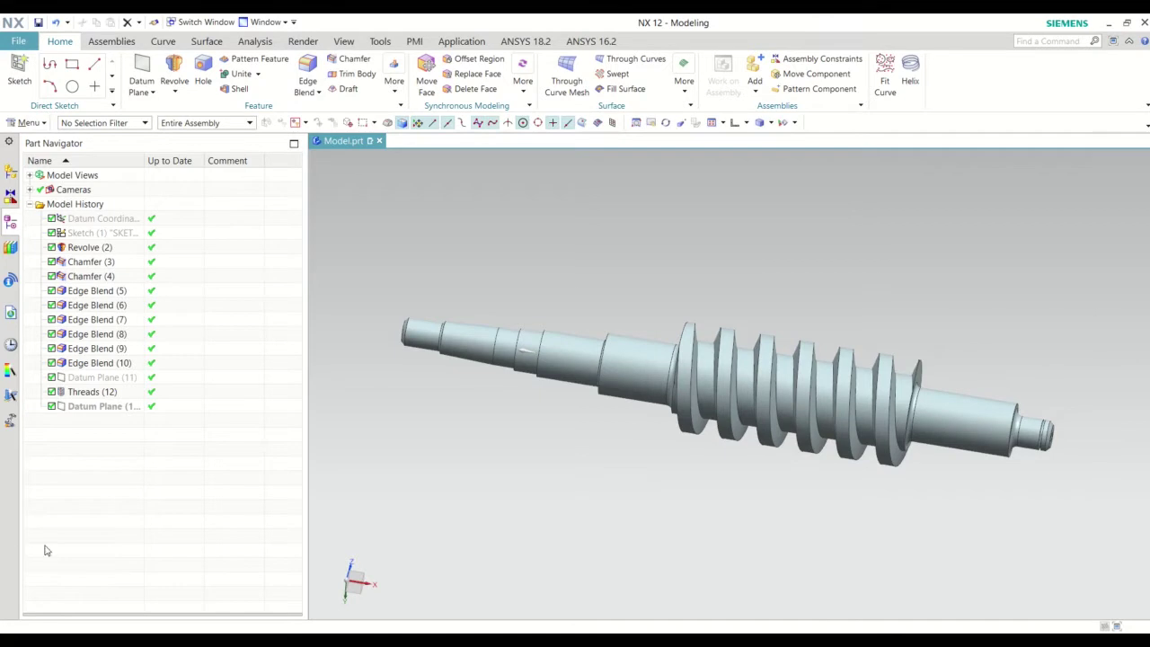
Create Datum Plane (14) from the small end face, flipped 16 mm into the shaft.
middle_drag(575, 490, 602, 409)
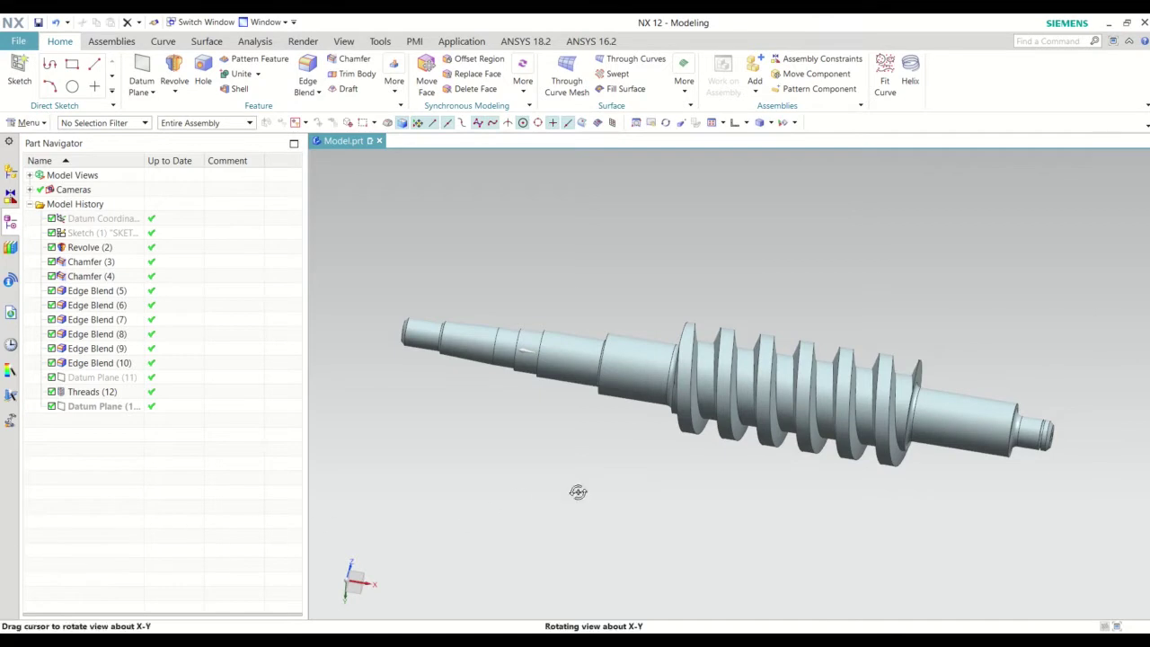
scroll(531, 342, up, 3)
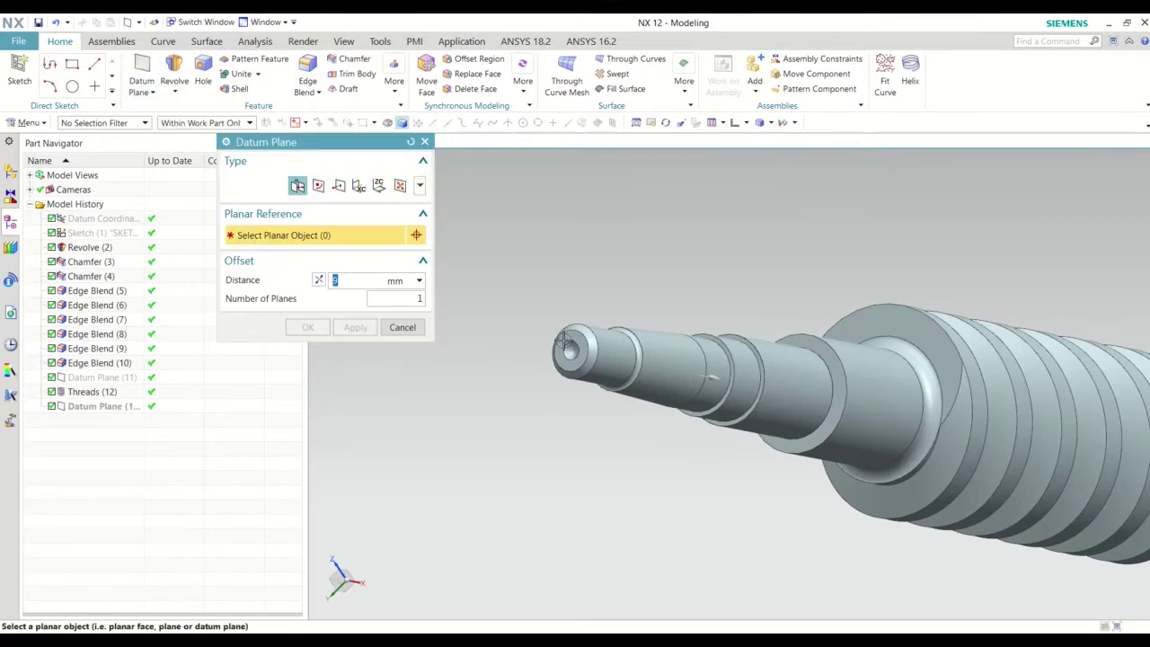
click(559, 341)
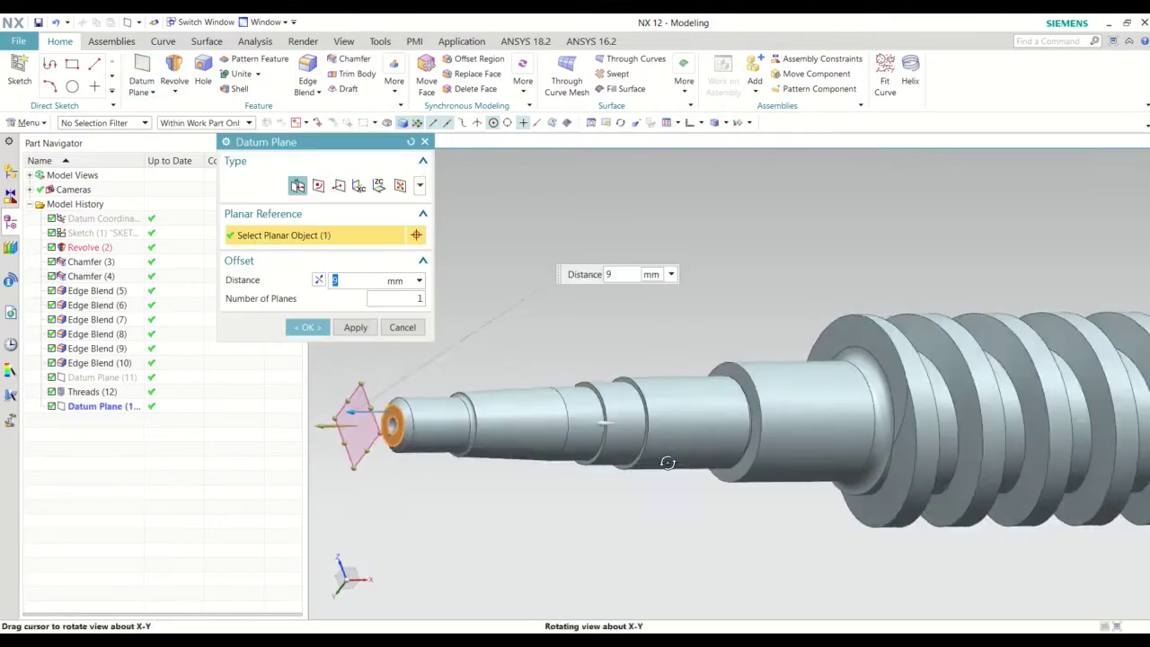
mouse_move(680, 457)
middle_down()
mouse_move(675, 464)
mouse_move(851, 438)
middle_up()
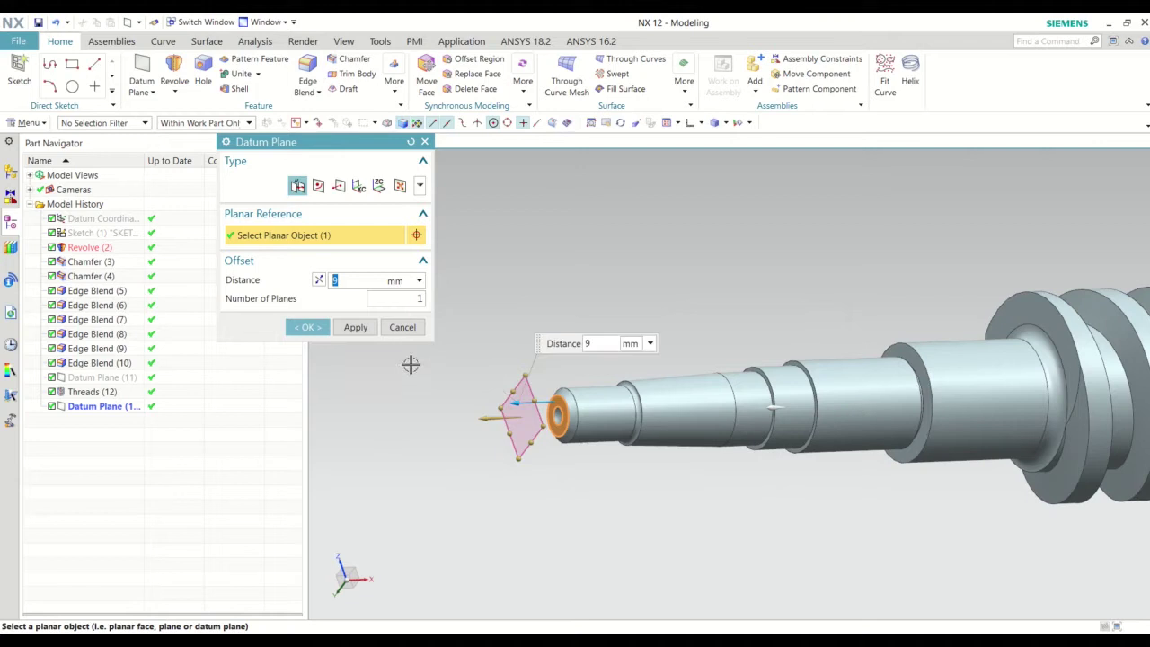
double_click(515, 404)
text(16)
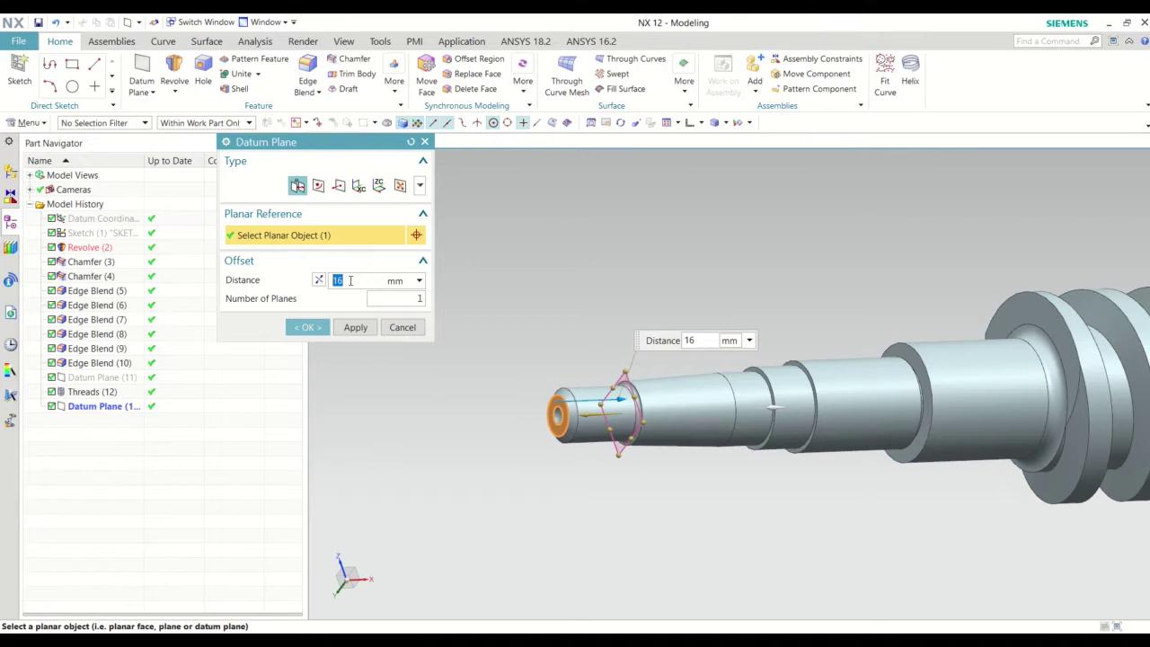
click(306, 327)
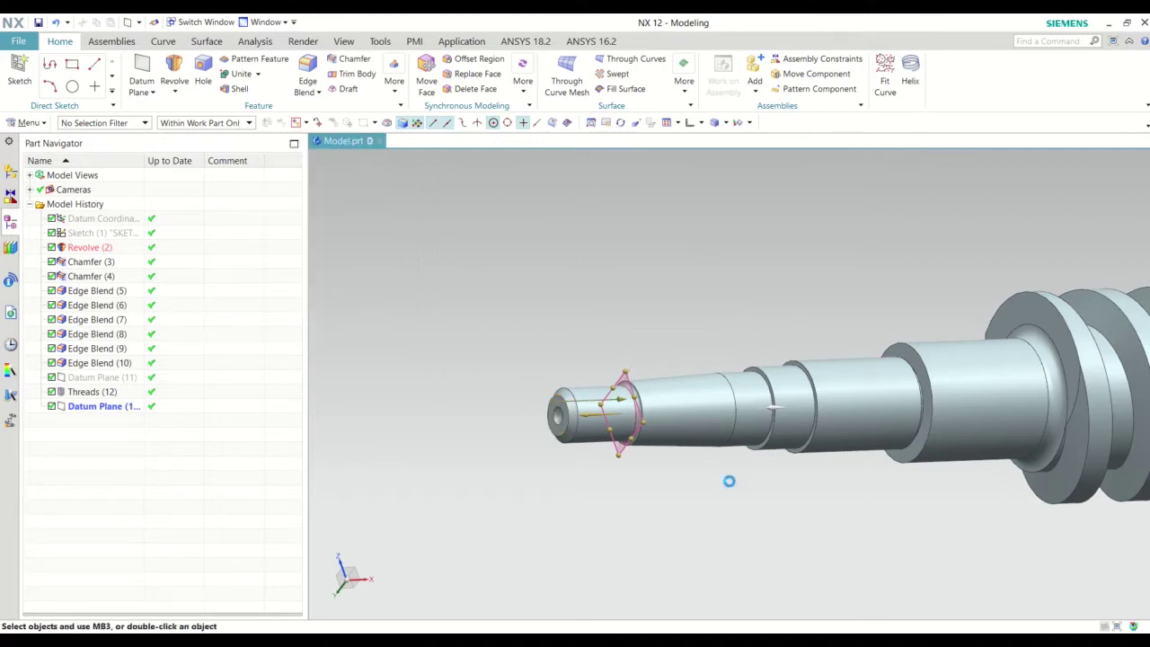
middle_drag(729, 481, 709, 483)
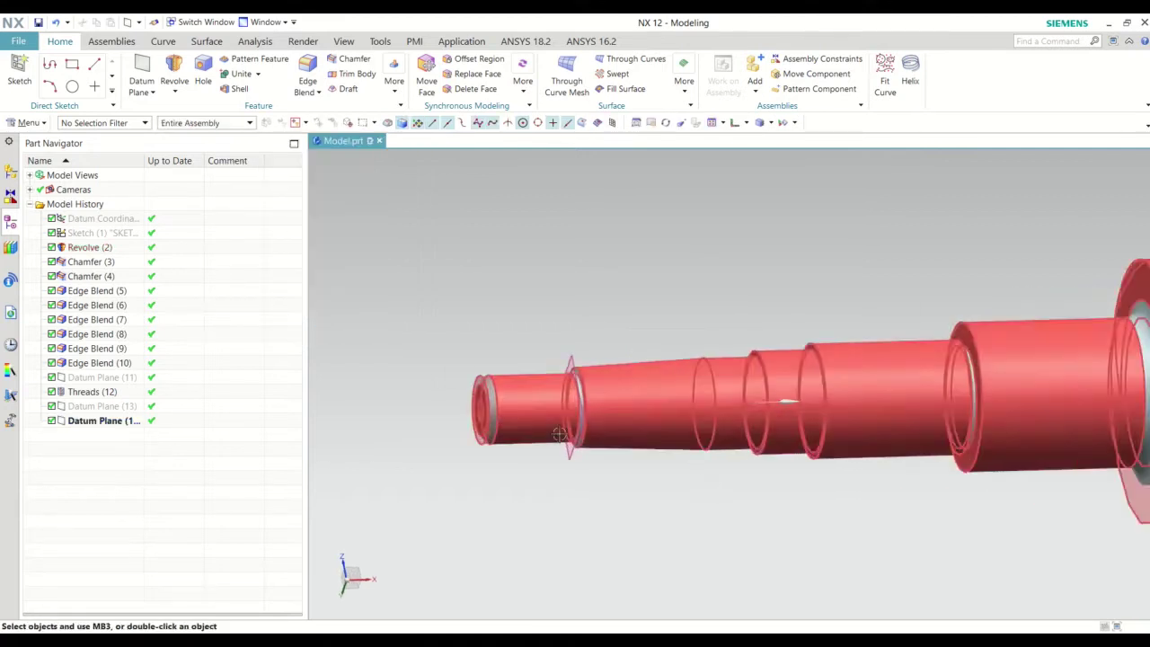
mouse_move(559, 435)
middle_down()
mouse_move(647, 416)
mouse_move(665, 454)
middle_up()
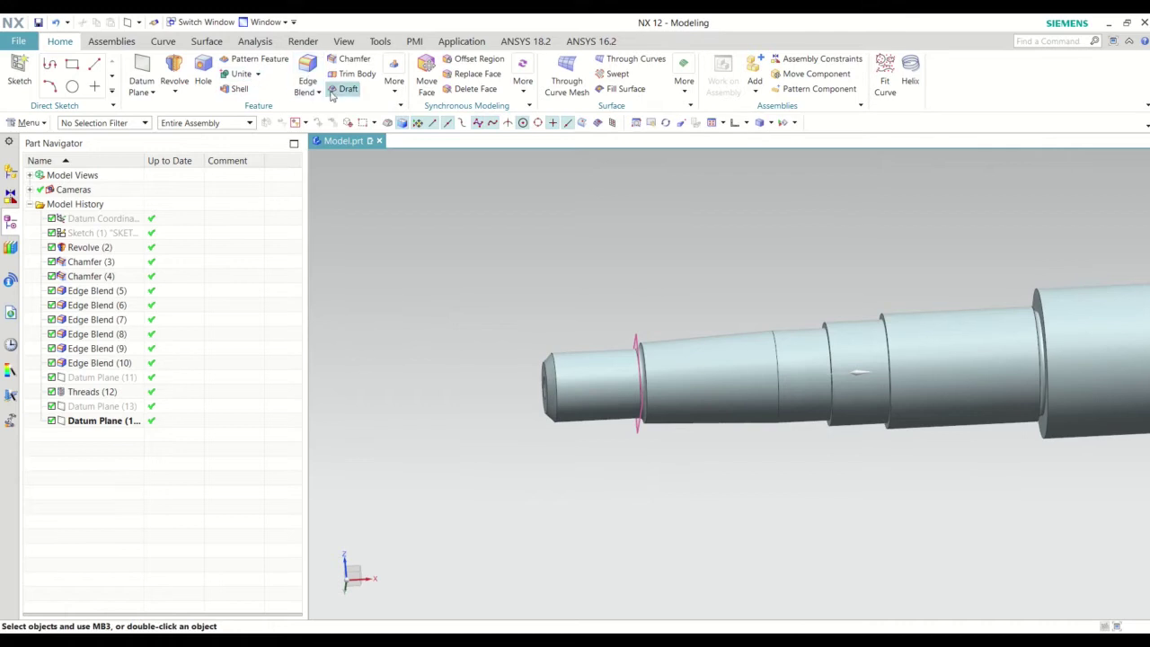
Cut a detailed thread on the end journal from the datum plane: minor 10.25, length 16.5, pitch 1.75.
click(394, 88)
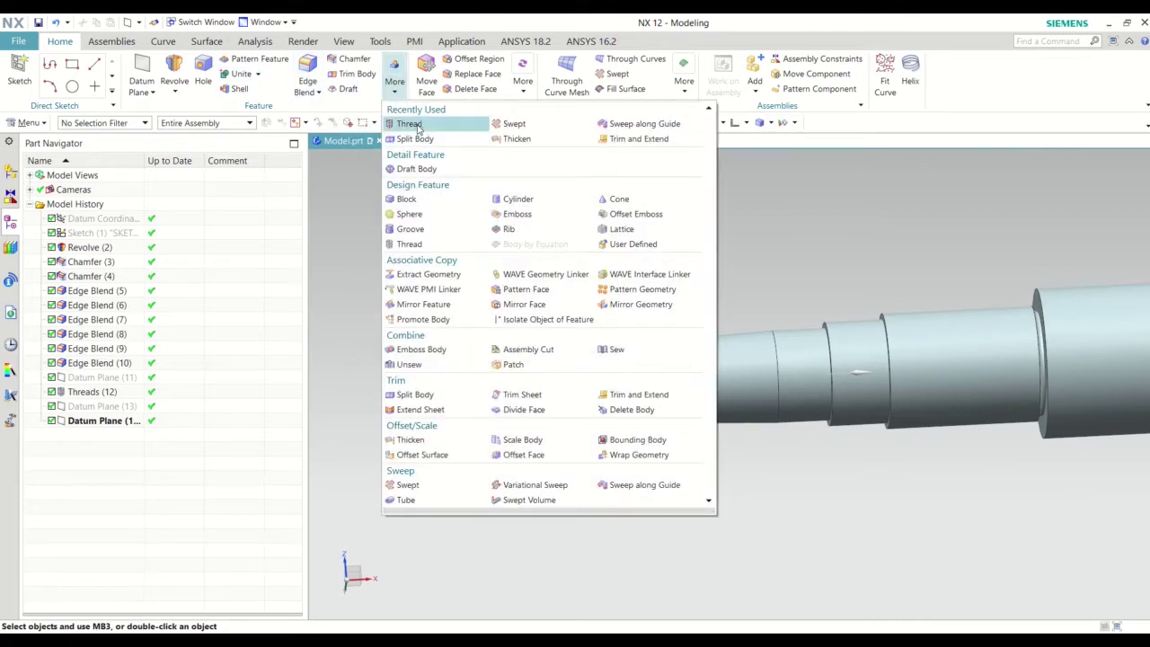
click(418, 121)
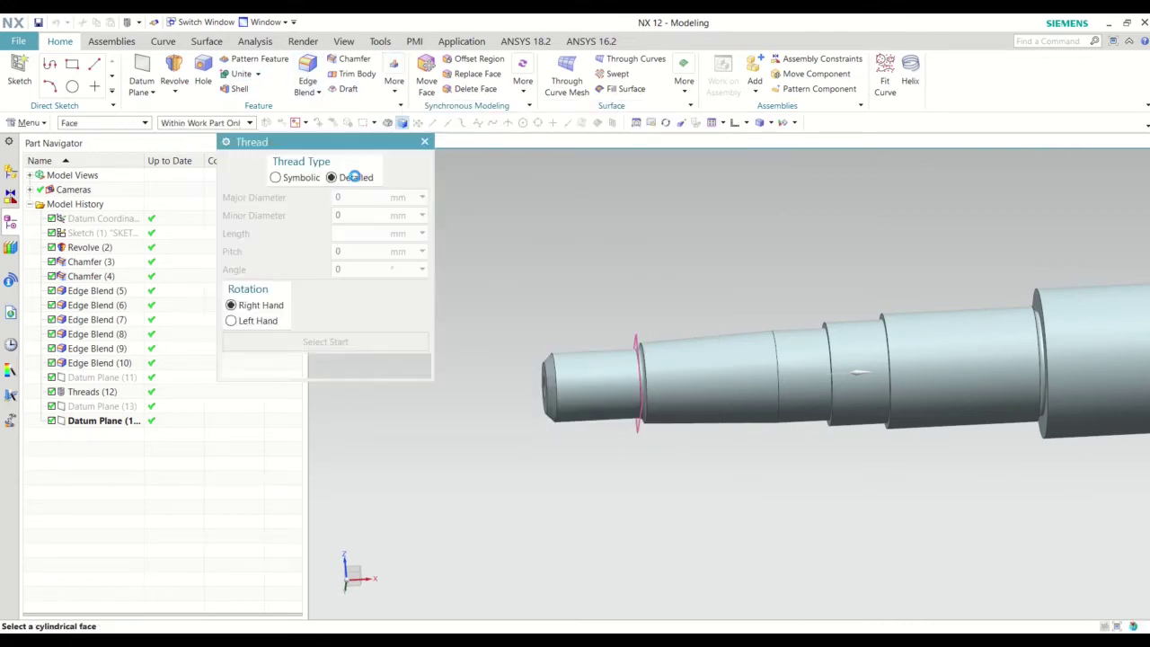
click(611, 401)
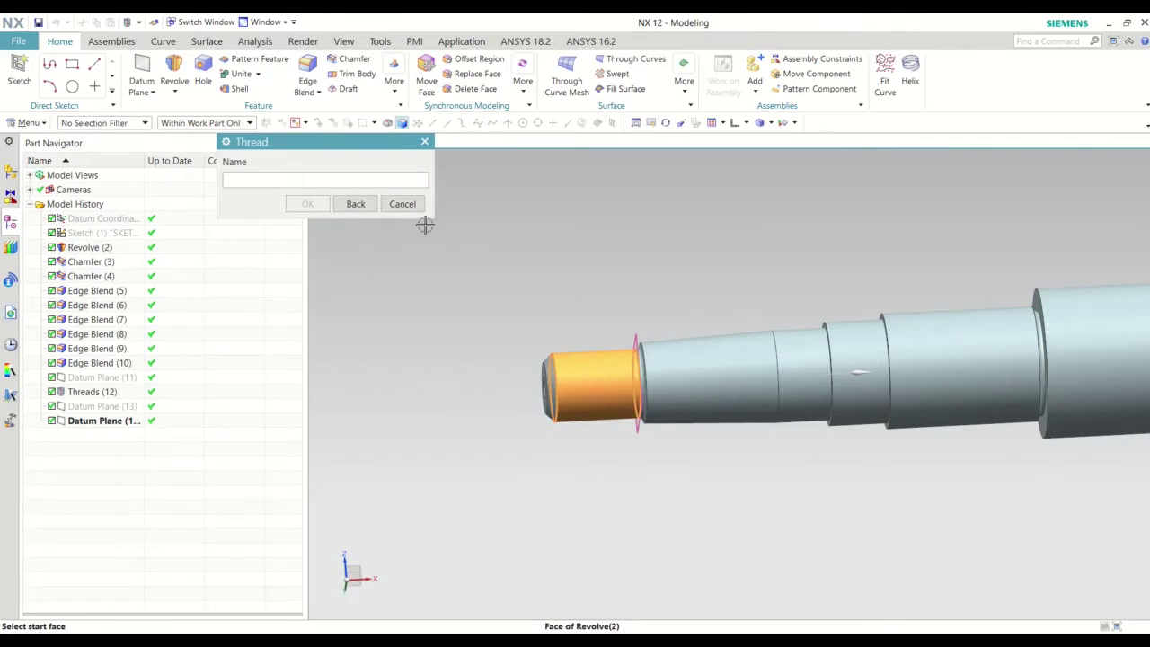
click(637, 338)
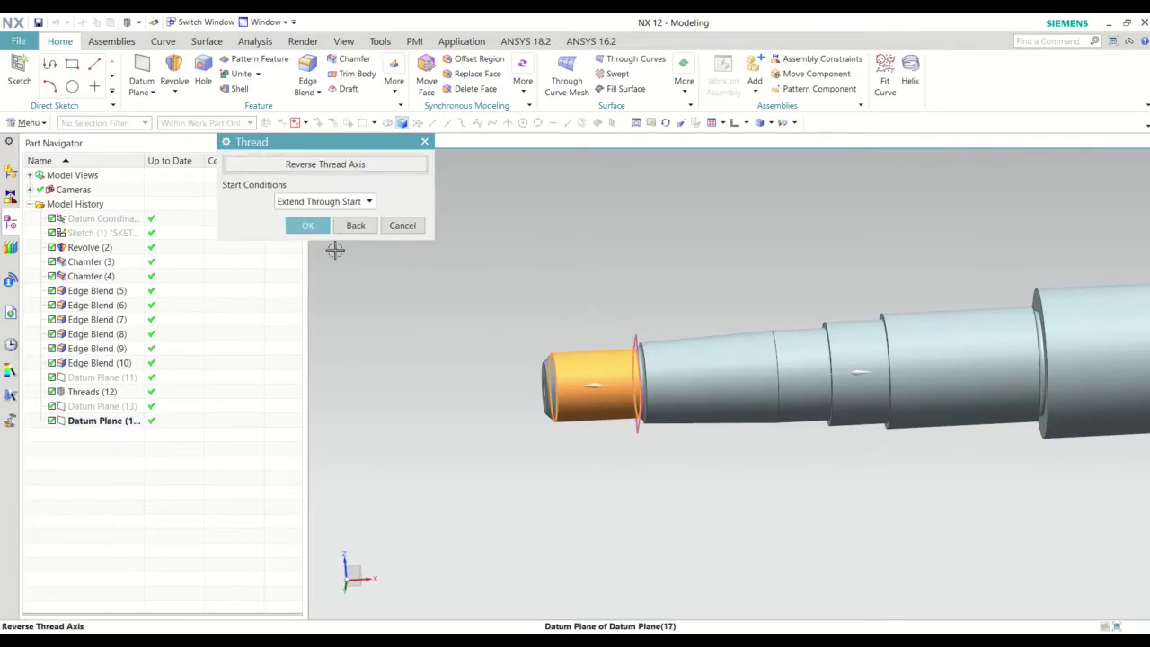
click(309, 226)
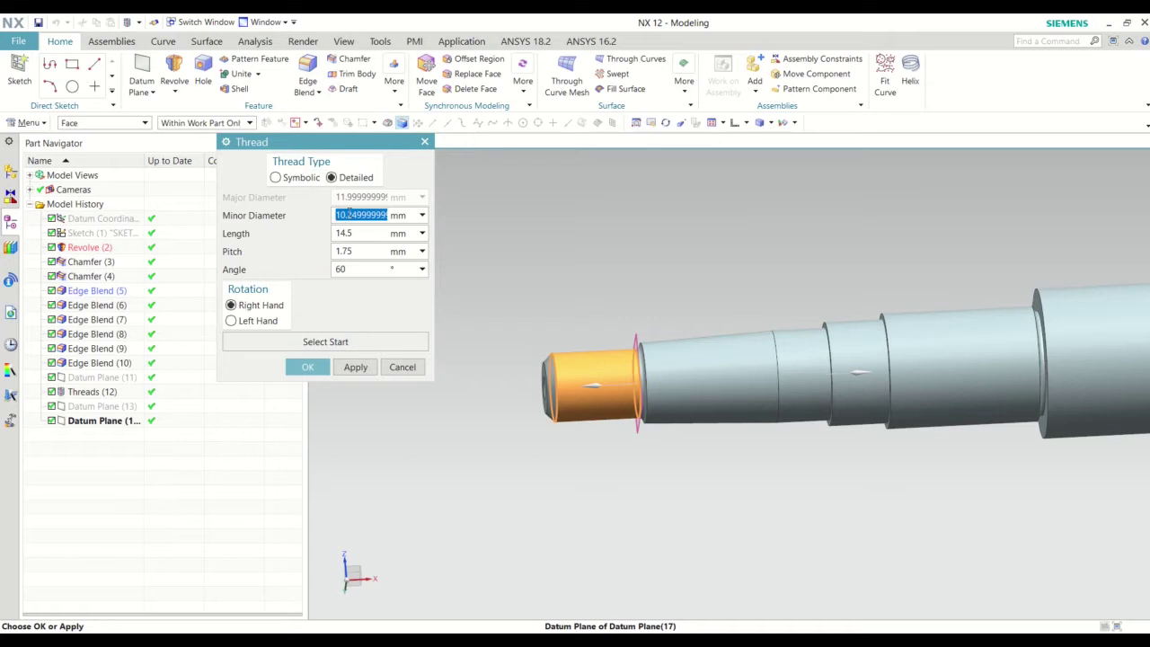
text(10.25)
key(Tab)
text(16.5)
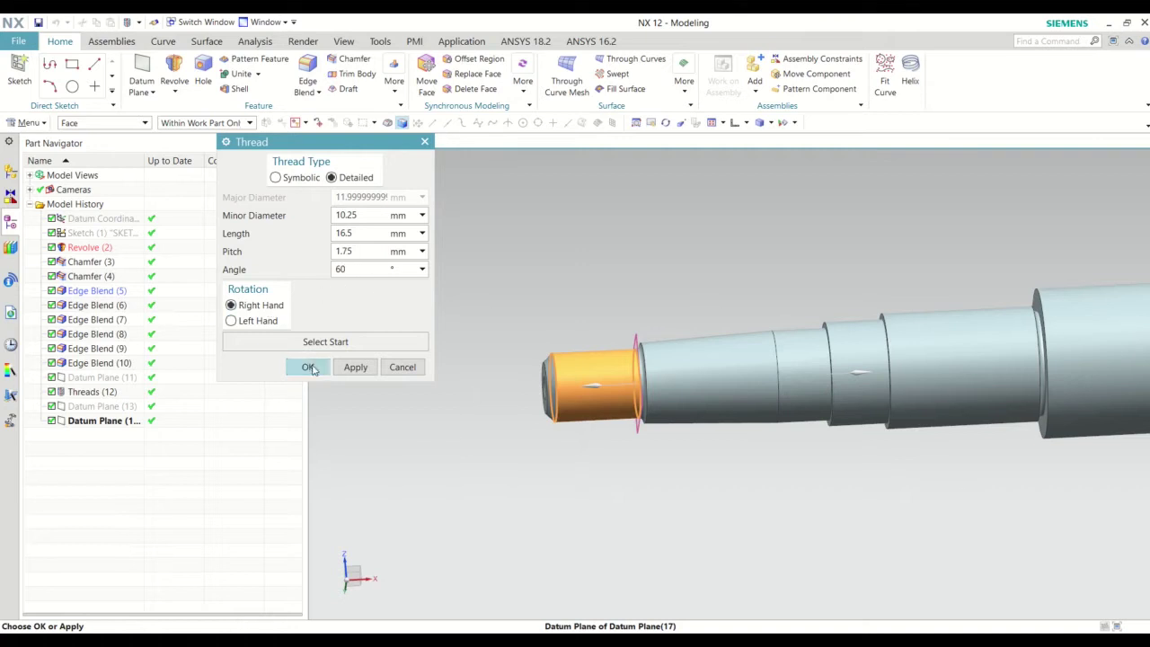
click(308, 367)
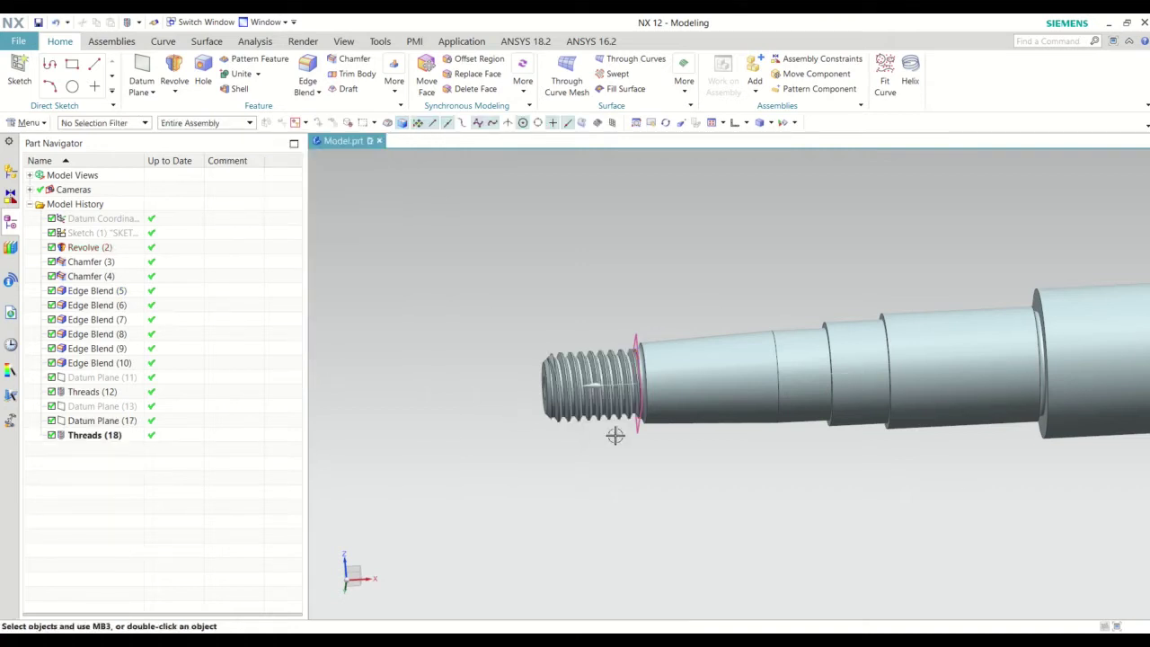
mouse_move(614, 435)
middle_down()
mouse_move(610, 393)
mouse_move(651, 461)
middle_up()
scroll(598, 393, up, 1)
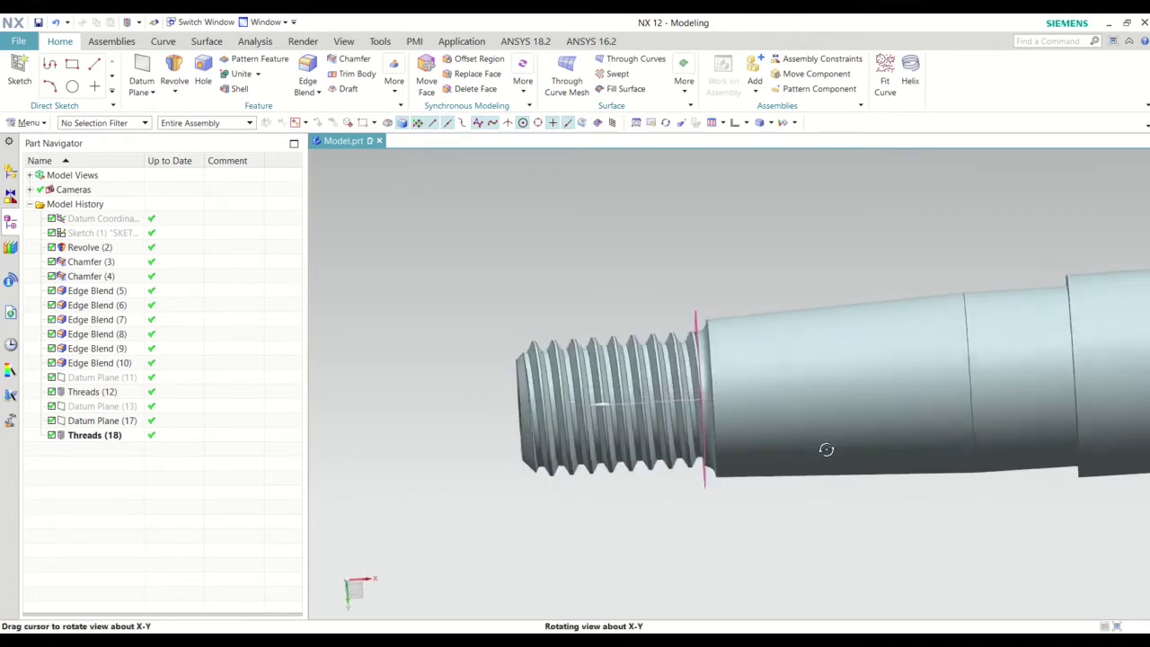
mouse_move(825, 454)
middle_down()
mouse_move(823, 463)
mouse_move(695, 433)
middle_up()
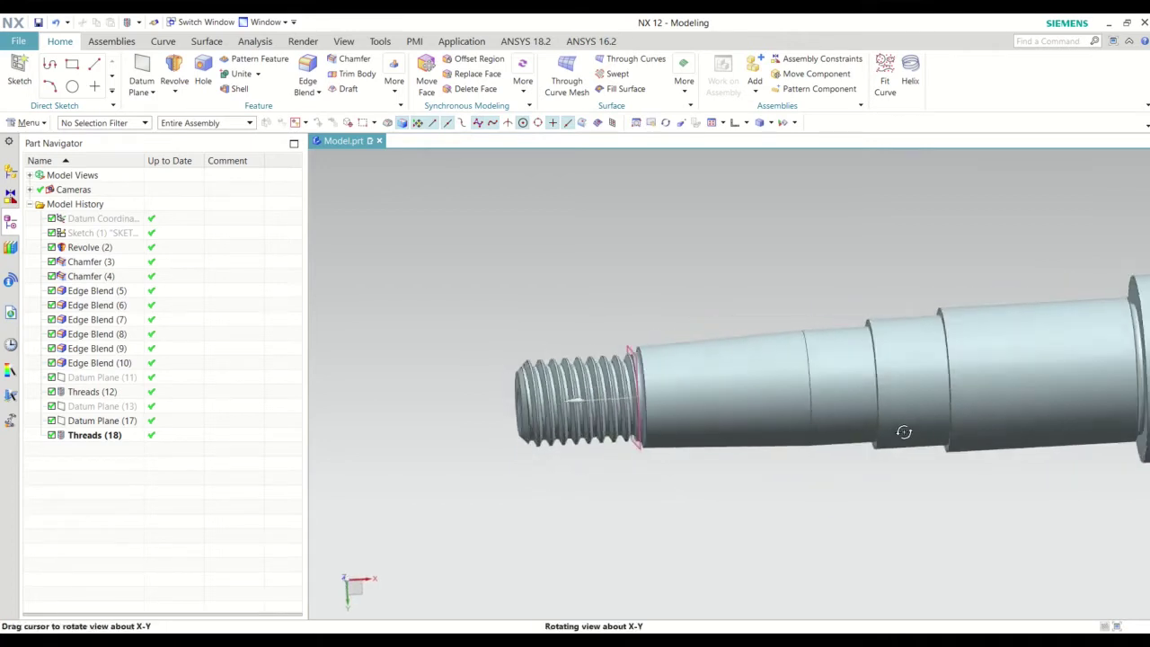
middle_drag(904, 428, 913, 425)
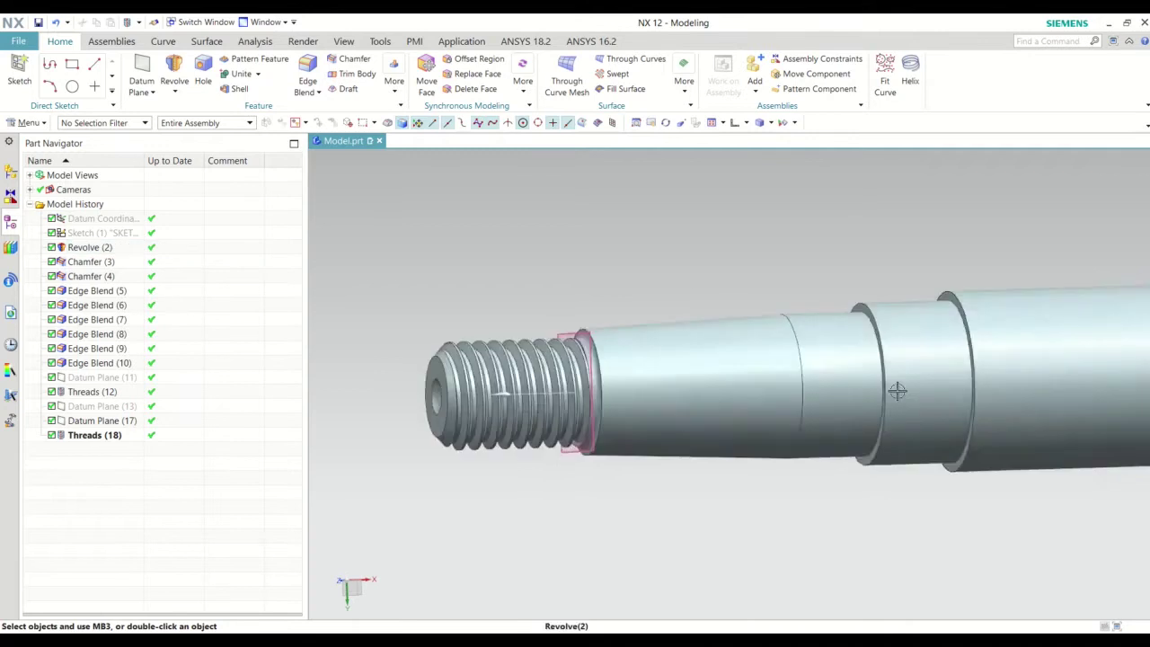
scroll(899, 390, up, 2)
scroll(581, 310, down, 2)
scroll(545, 283, down, 1)
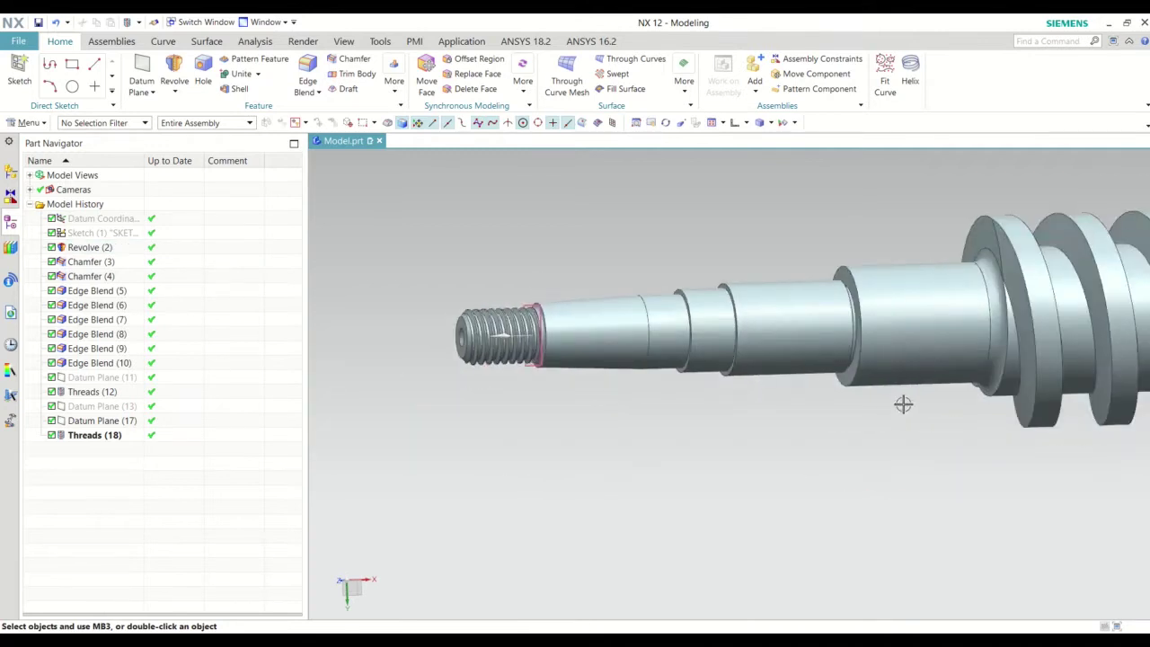
scroll(888, 423, up, 2)
mouse_move(888, 423)
shift+middle_down()
mouse_move(766, 452)
mouse_move(775, 459)
shift+middle_up()
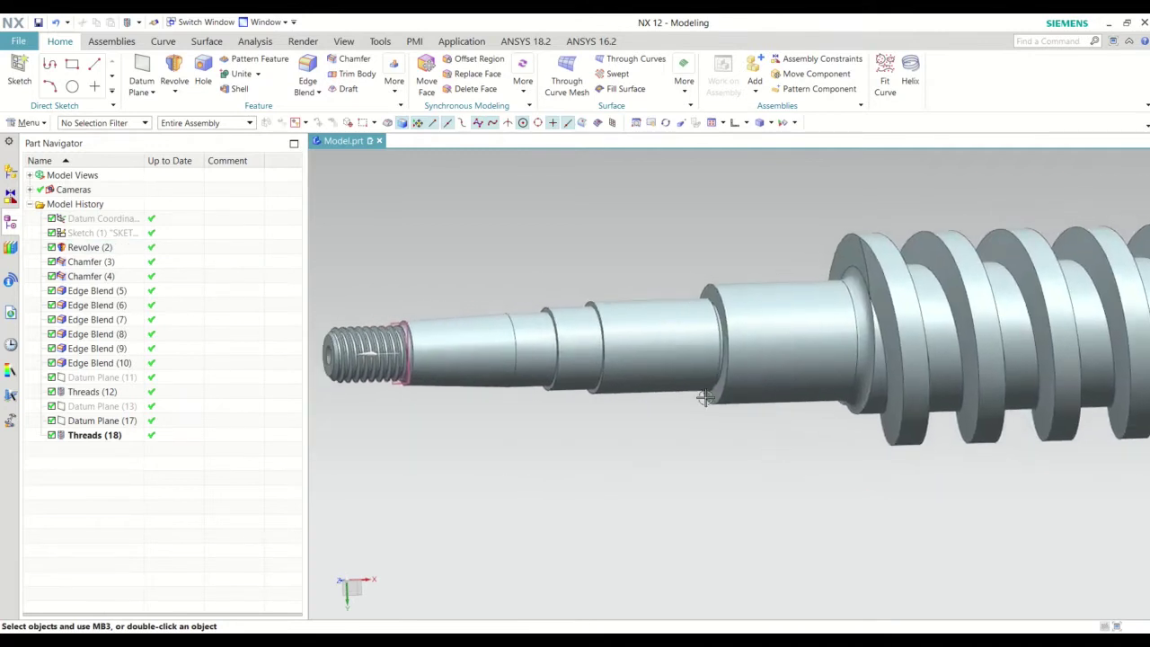
Place a datum plane offset 10 mm from the shoulder ring face, flipped to the other side.
click(141, 72)
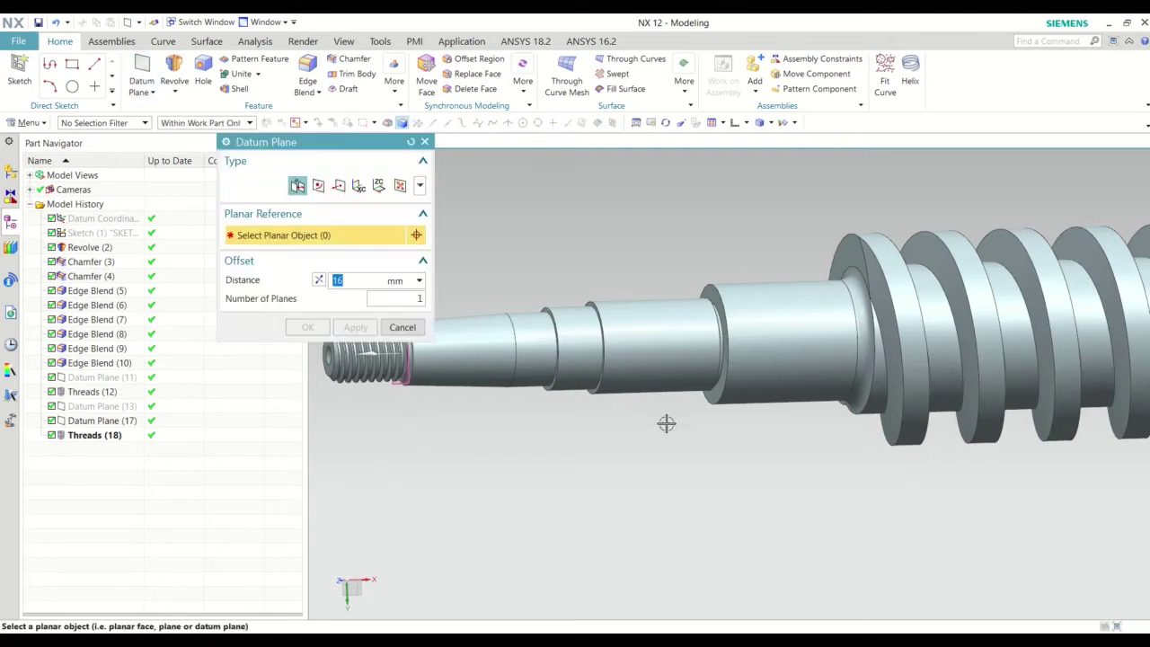
scroll(656, 404, up, 2)
scroll(604, 315, up, 2)
scroll(604, 314, up, 2)
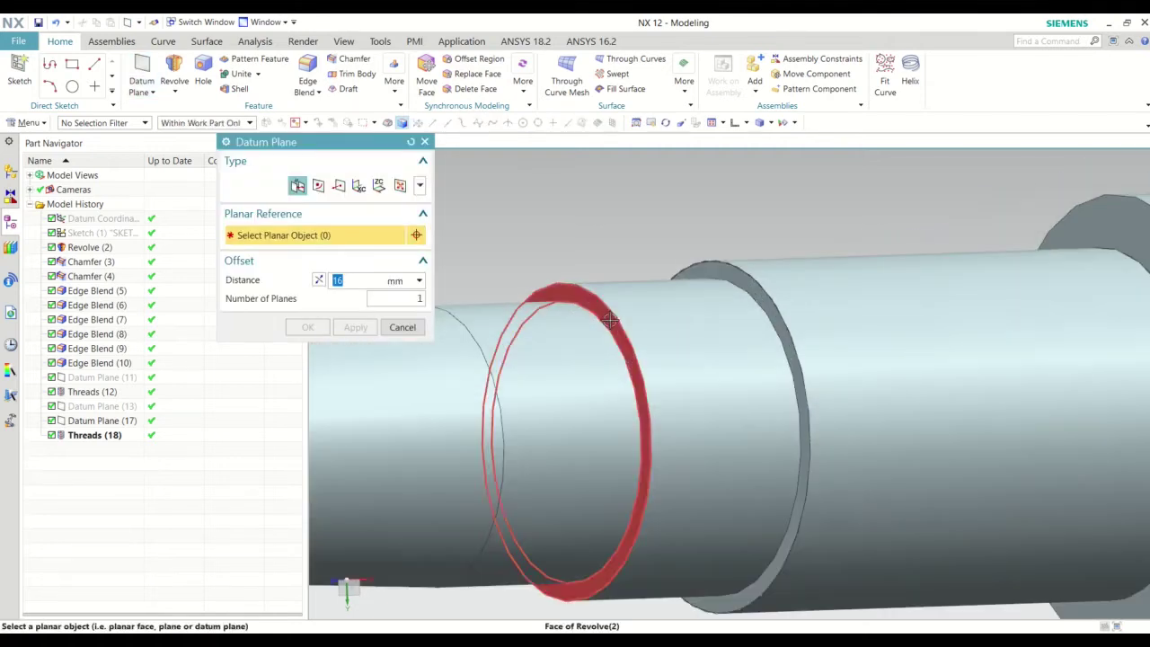
click(608, 320)
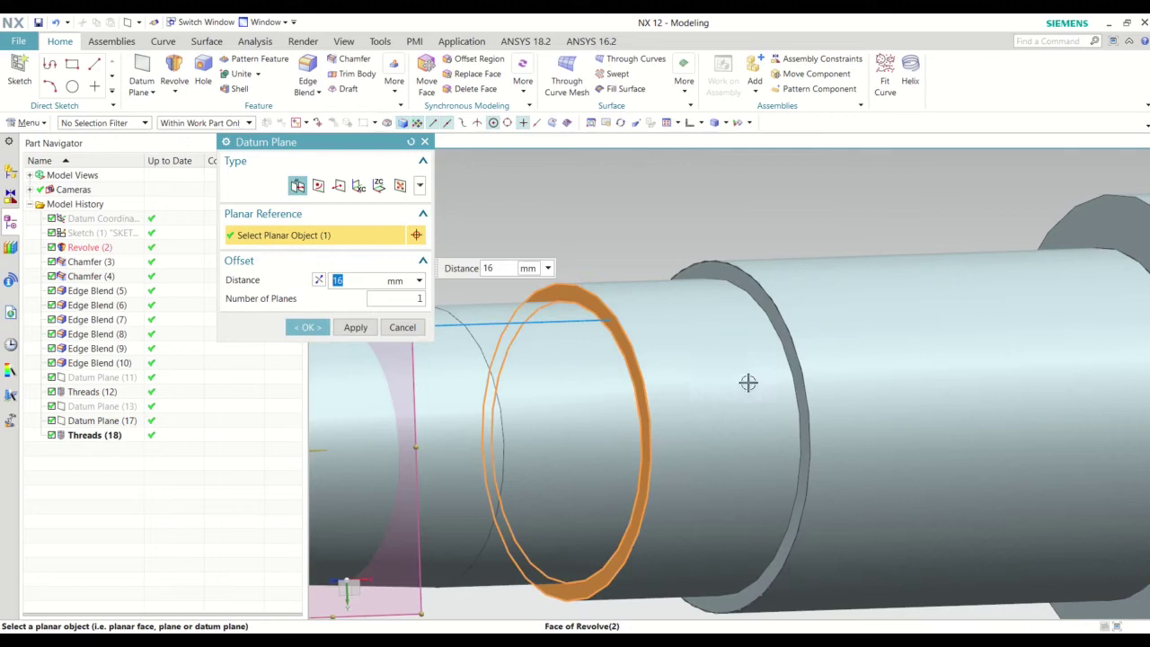
scroll(747, 383, down, 1)
scroll(563, 354, down, 1)
double_click(670, 346)
text(9)
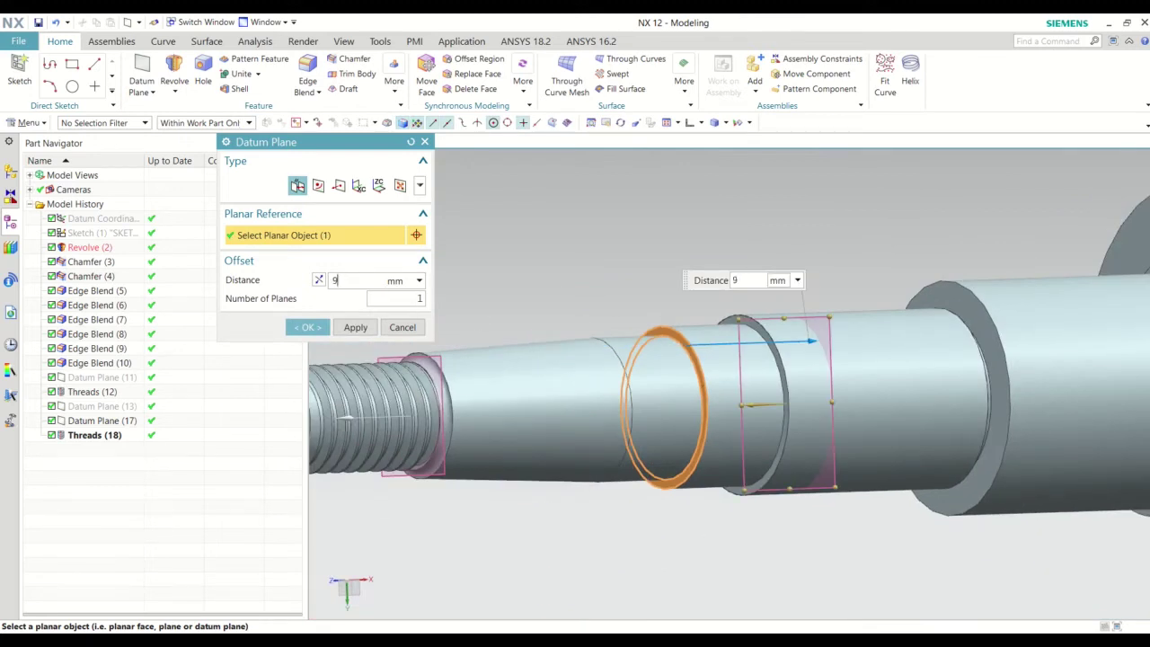
key(Return)
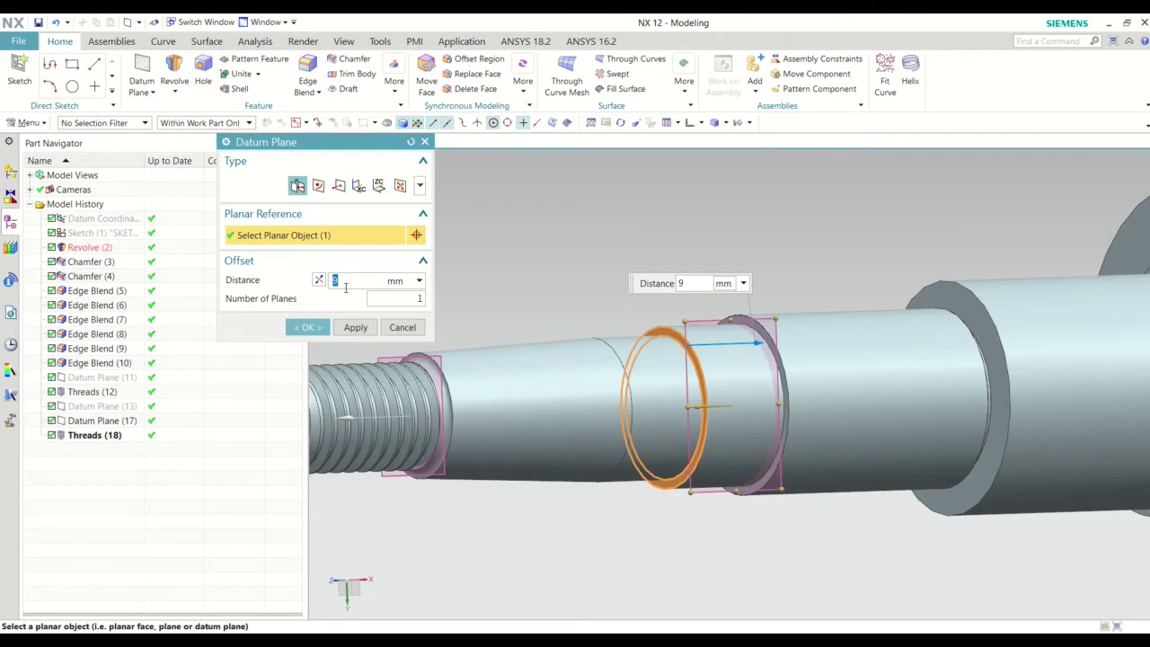
text(10)
key(Return)
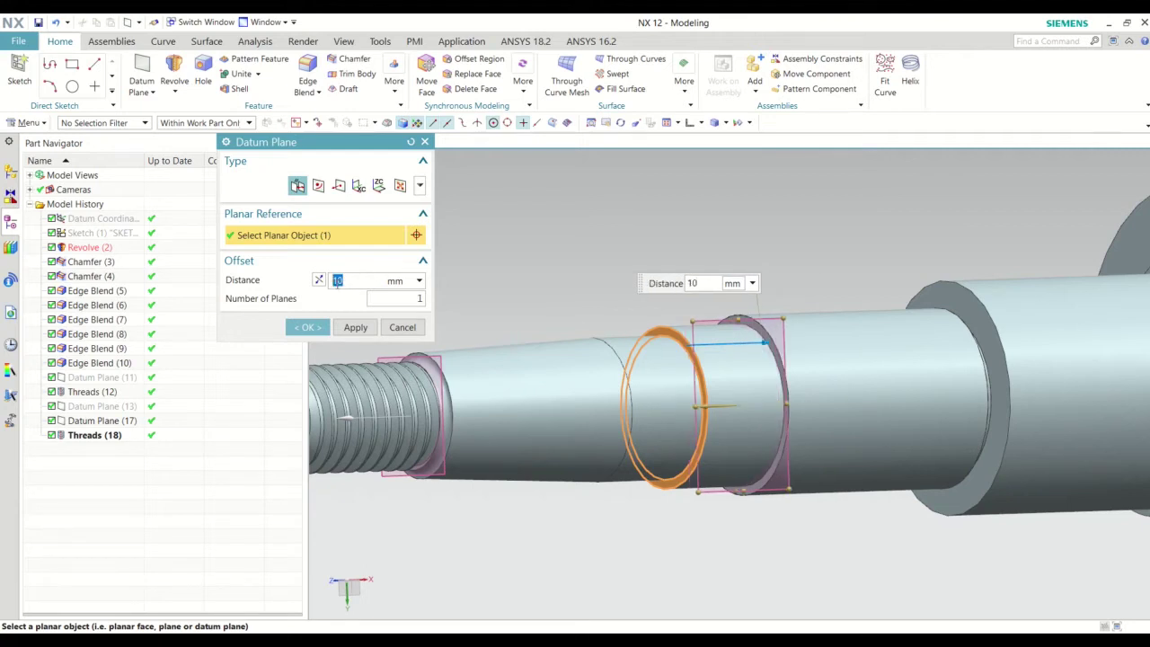
click(310, 328)
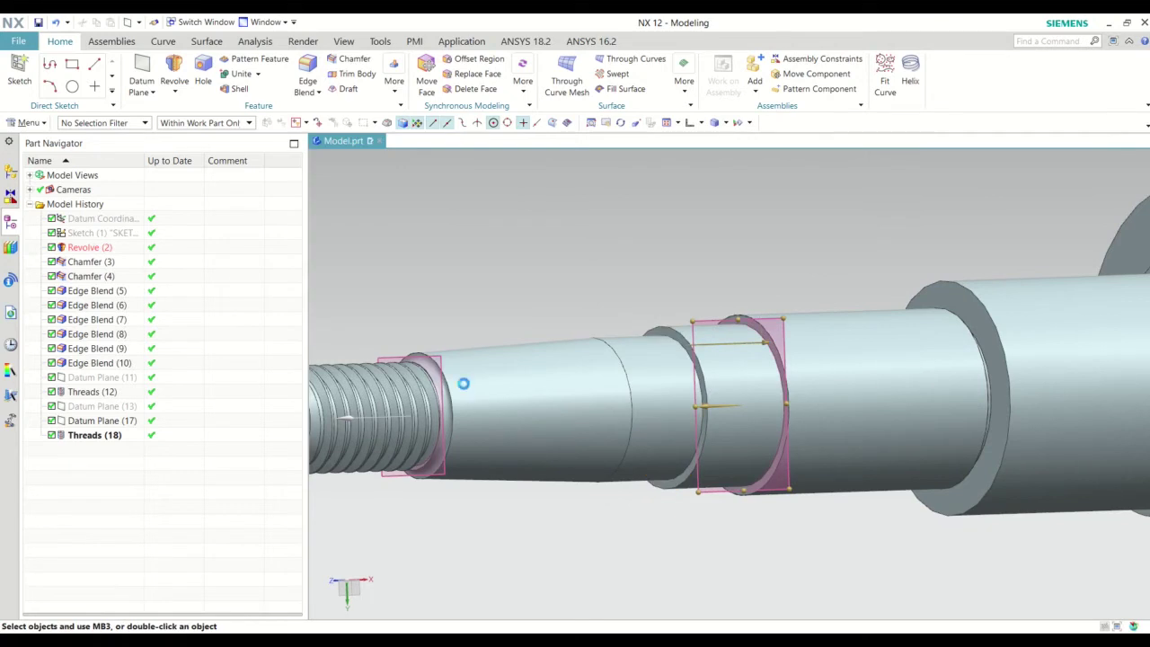
Thread the 18 mm step in detail: minor 16.5, length 10, pitch 1.15, angle 60°.
click(399, 97)
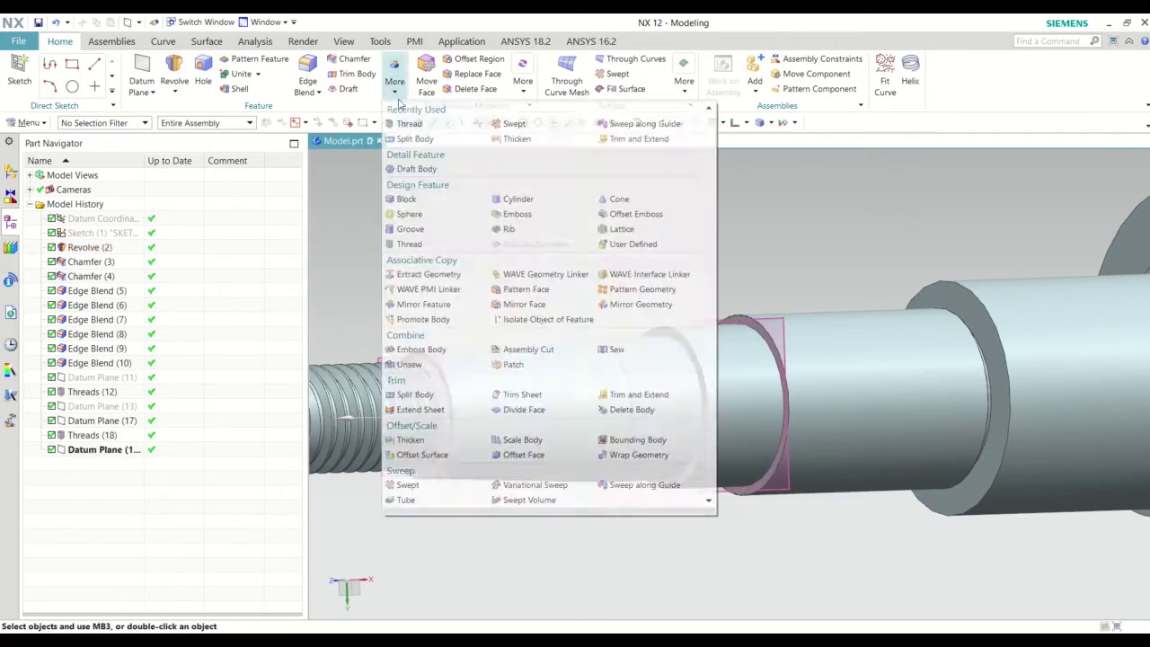
click(409, 123)
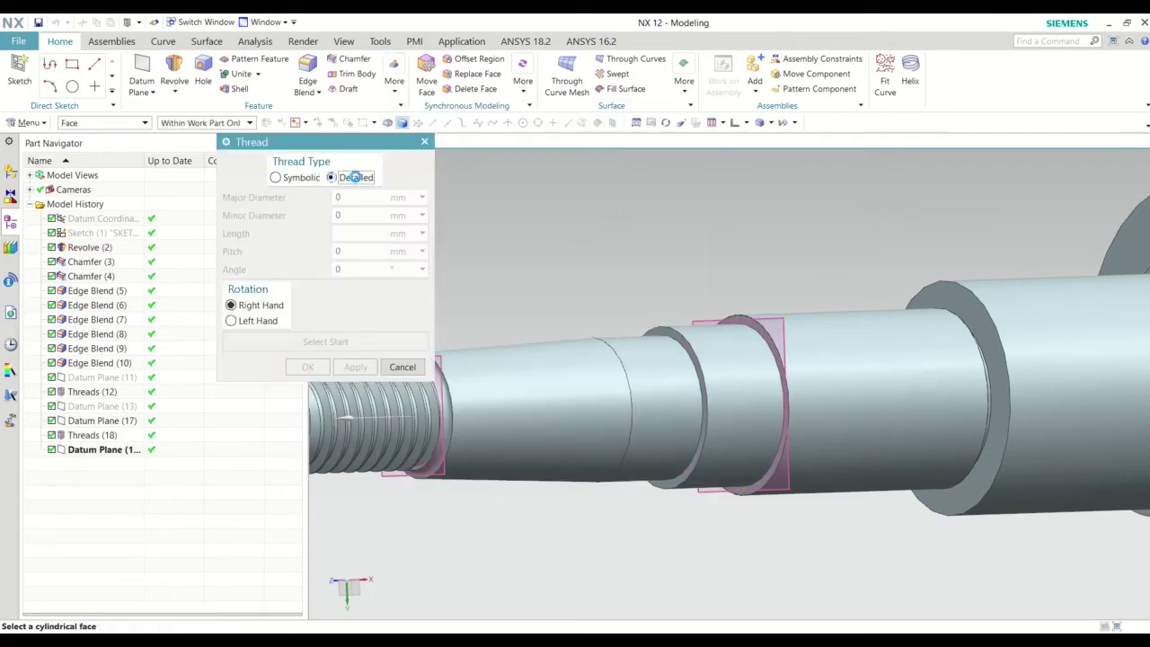
click(724, 392)
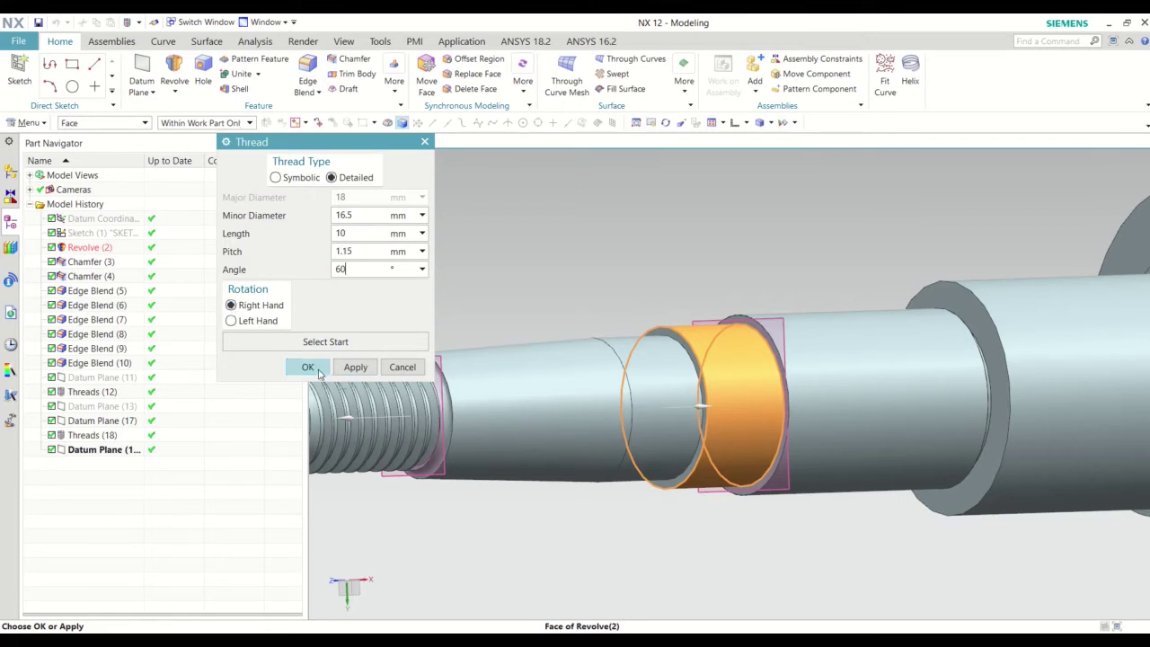
click(307, 367)
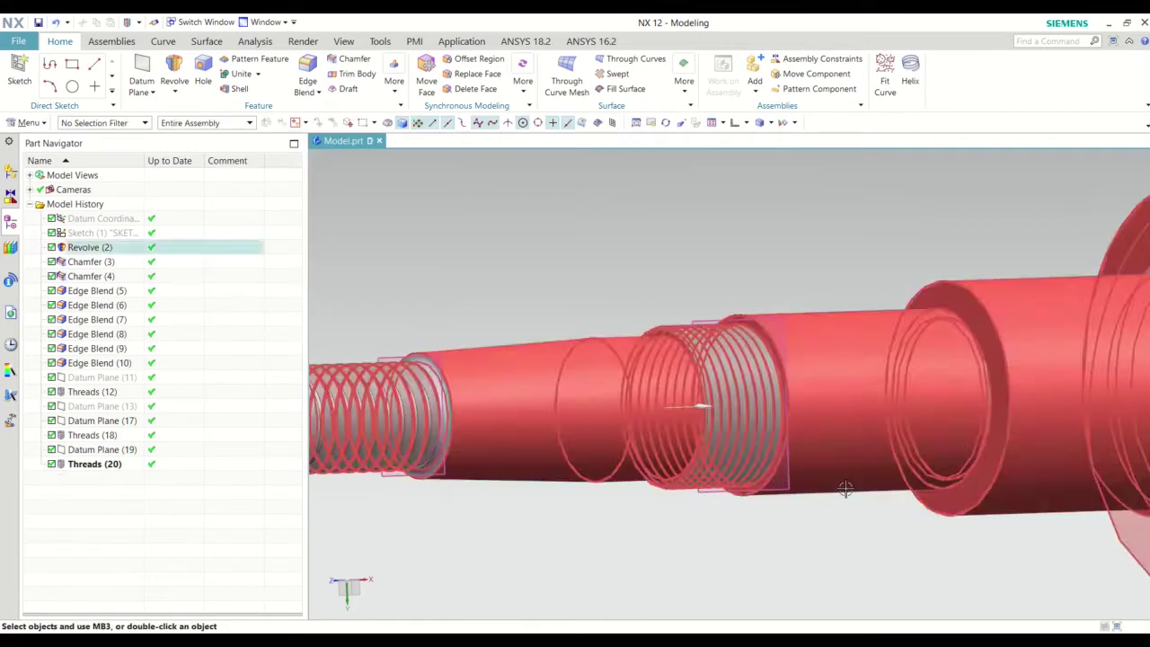
Hide Datum Plane (19) and Datum Plane (17) from the Part Navigator's right-click menu.
middle_drag(664, 450, 692, 432)
scroll(692, 432, up, 3)
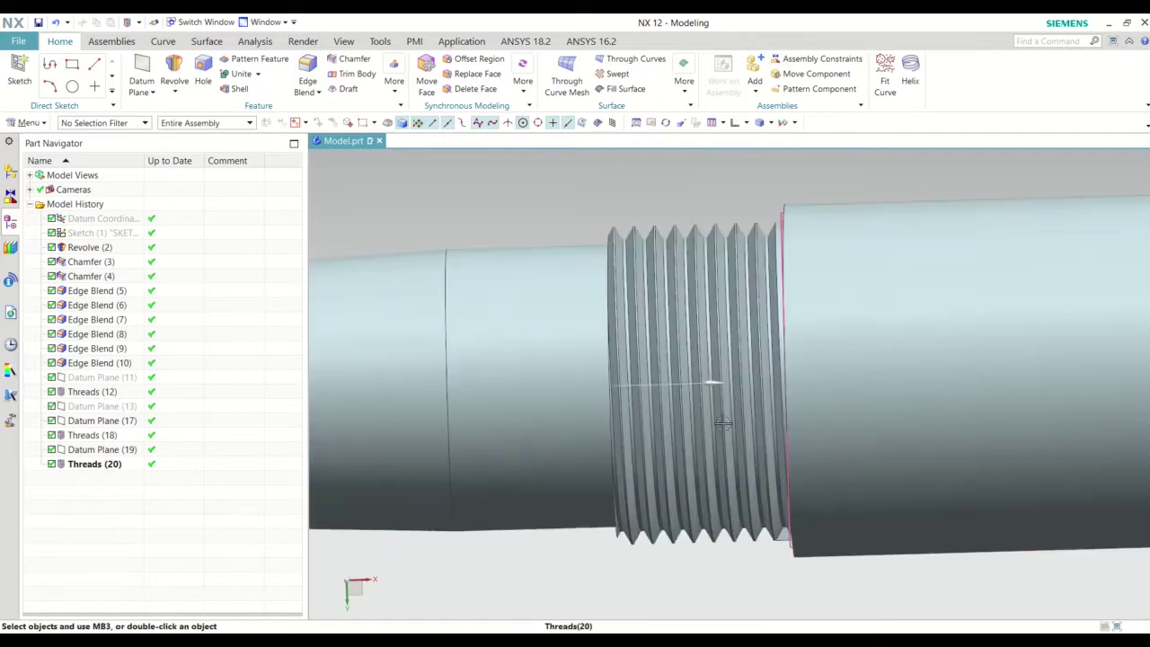
mouse_move(835, 442)
middle_down()
mouse_move(847, 454)
mouse_move(830, 464)
middle_up()
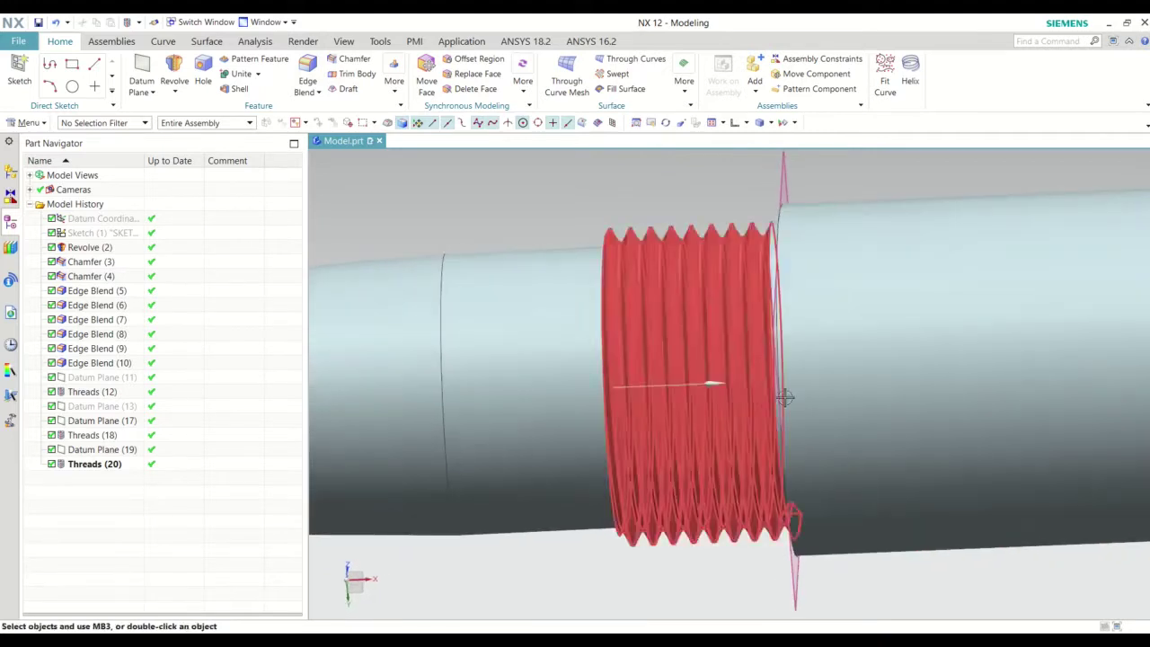
scroll(811, 368, down, 5)
scroll(791, 373, down, 3)
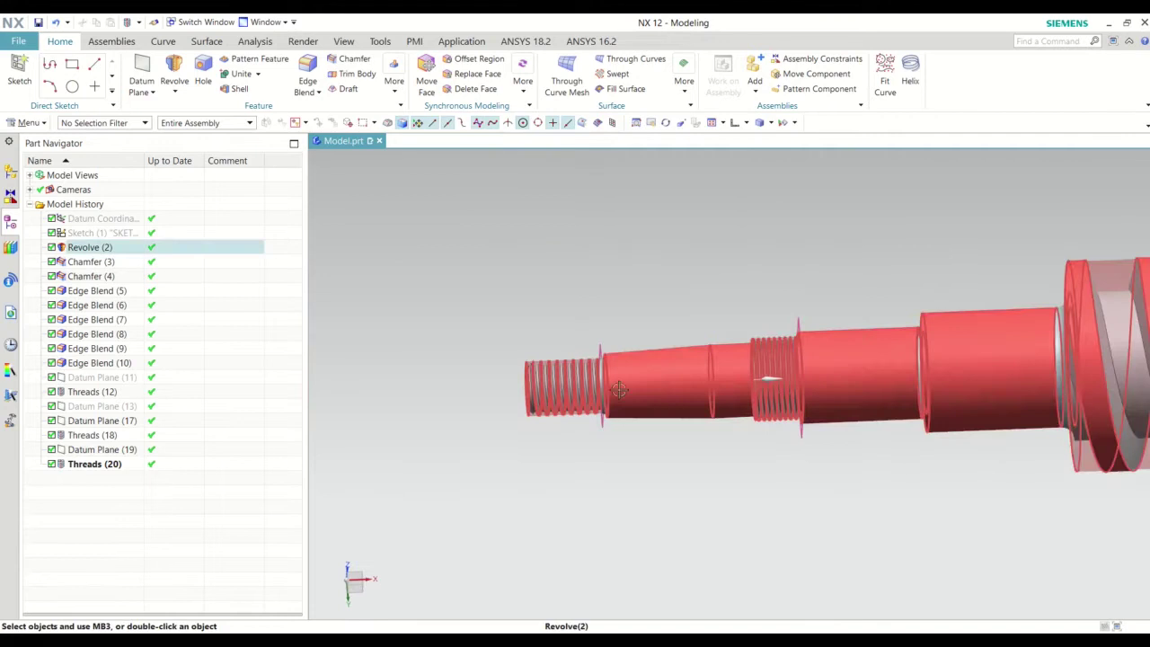
click(94, 457)
right_click(94, 453)
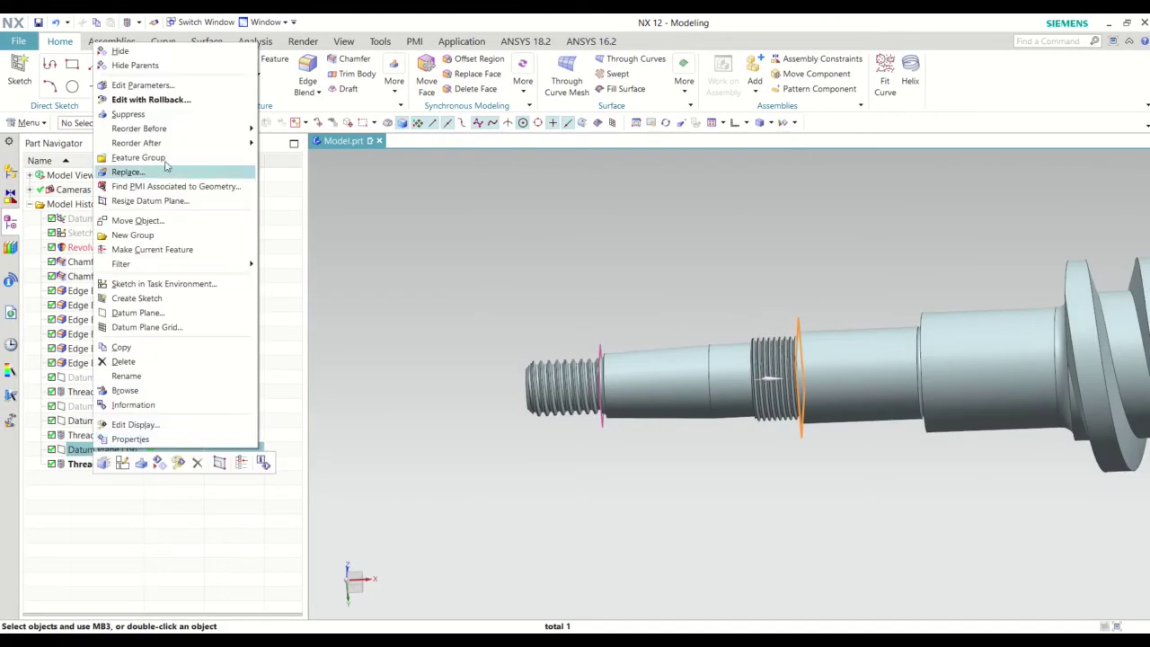
click(125, 51)
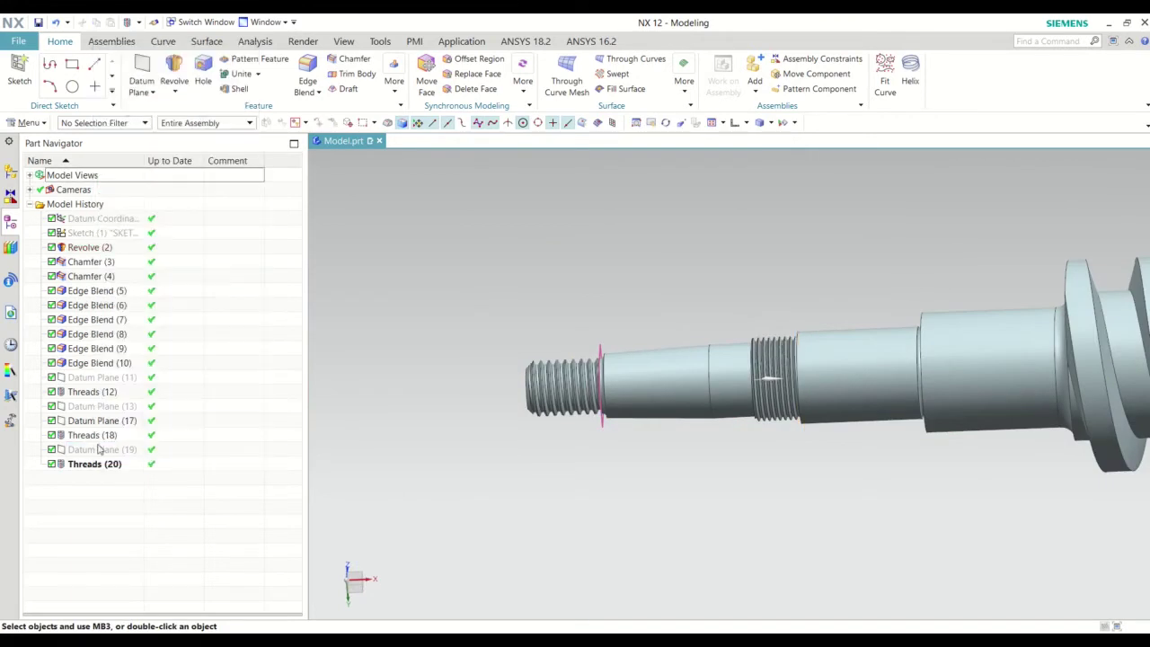
click(100, 423)
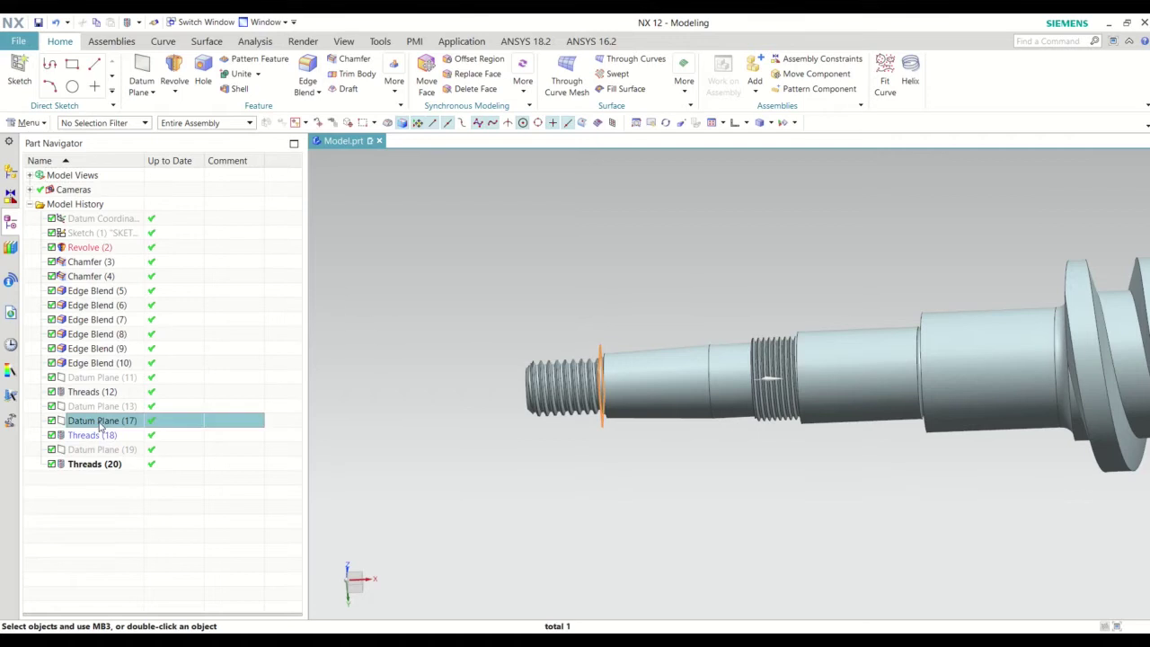
right_click(101, 422)
click(140, 27)
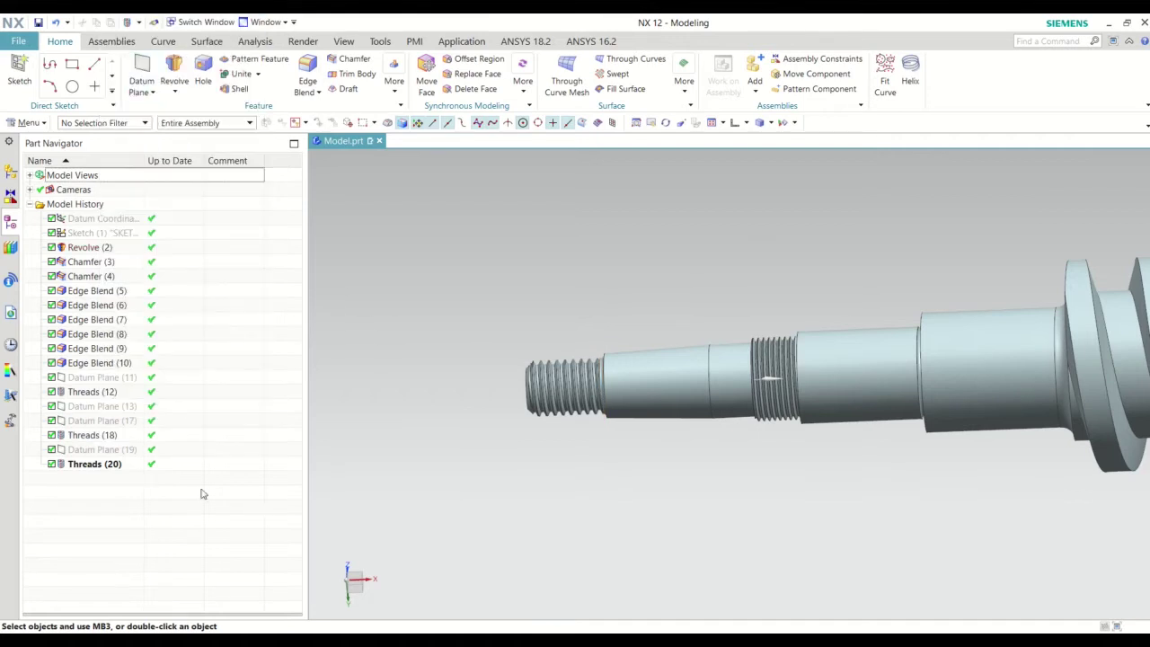
Orbit and zoom around the finished threads, then save Model.prt.
scroll(501, 414, down, 1)
scroll(511, 418, down, 1)
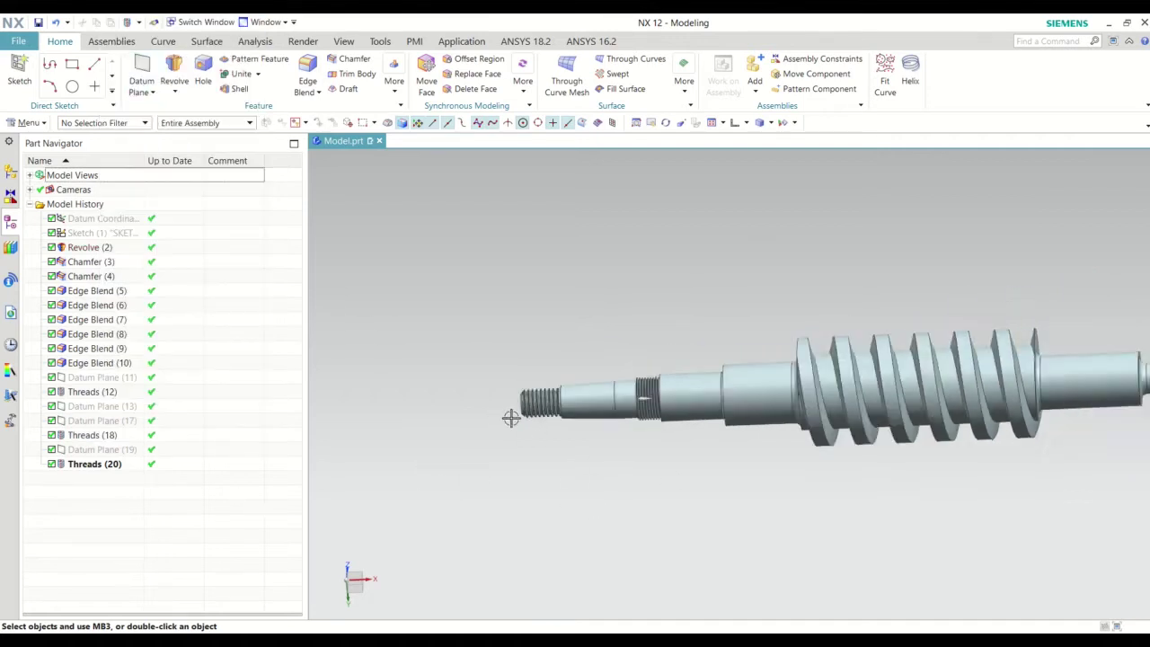
mouse_move(694, 479)
middle_down()
mouse_move(696, 467)
mouse_move(657, 447)
mouse_move(662, 455)
middle_up()
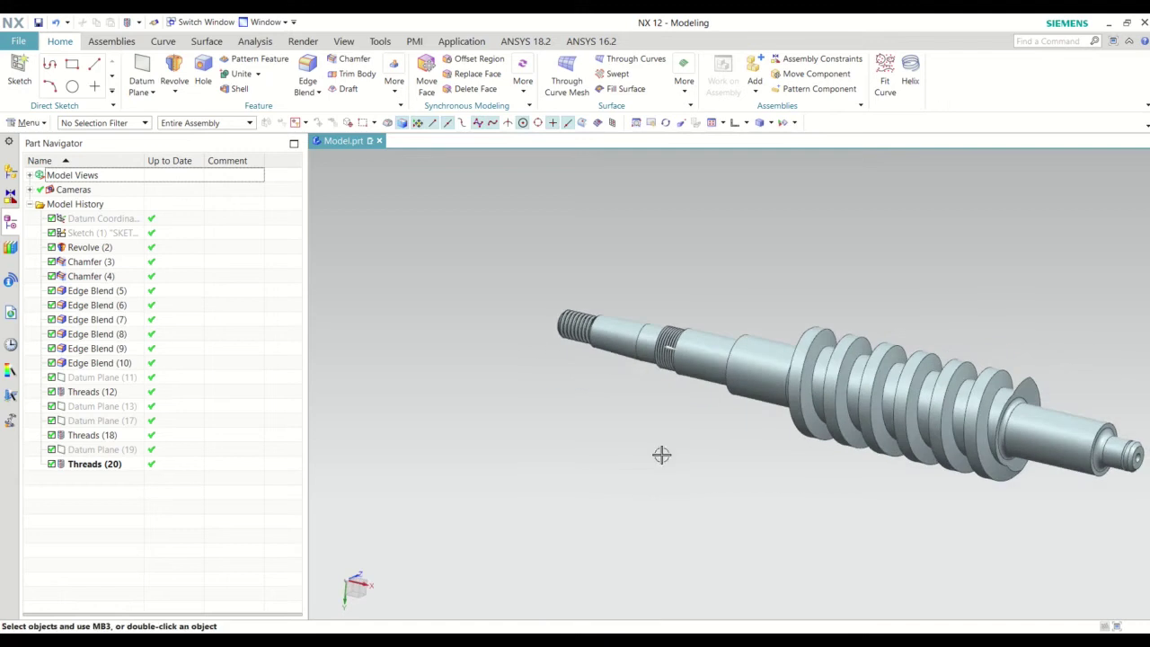
mouse_move(825, 521)
middle_down()
mouse_move(686, 493)
mouse_move(773, 495)
mouse_move(768, 480)
mouse_move(791, 489)
mouse_move(791, 464)
mouse_move(827, 477)
mouse_move(795, 499)
mouse_move(781, 493)
middle_up()
scroll(702, 455, up, 1)
scroll(775, 488, down, 1)
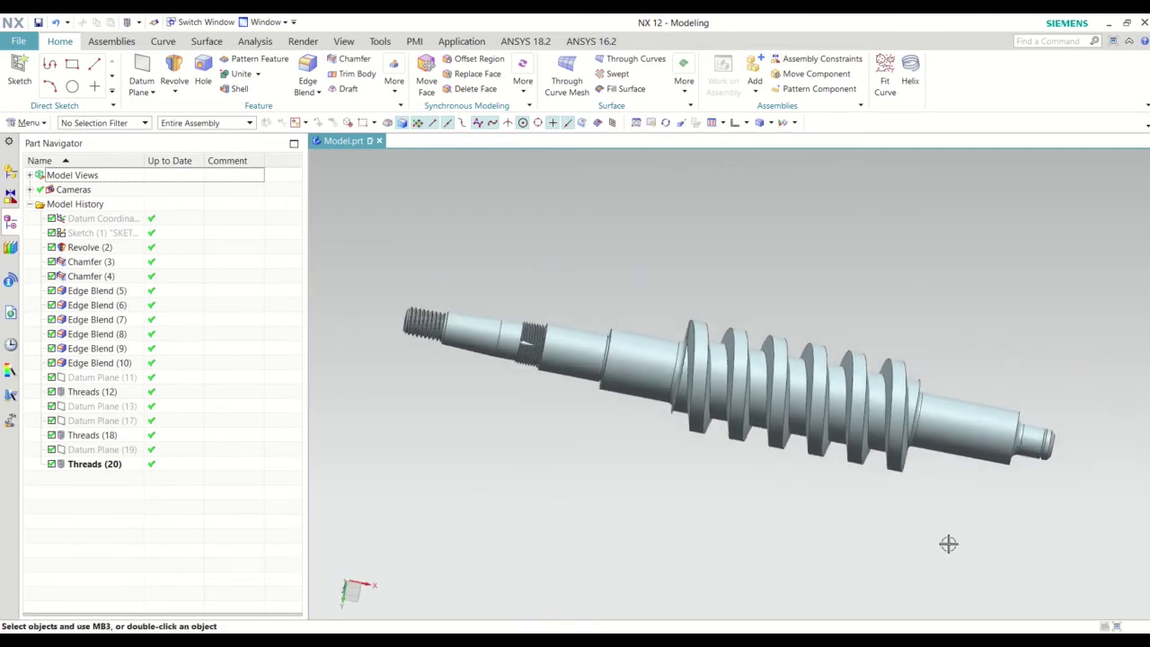
middle_drag(950, 542, 931, 569)
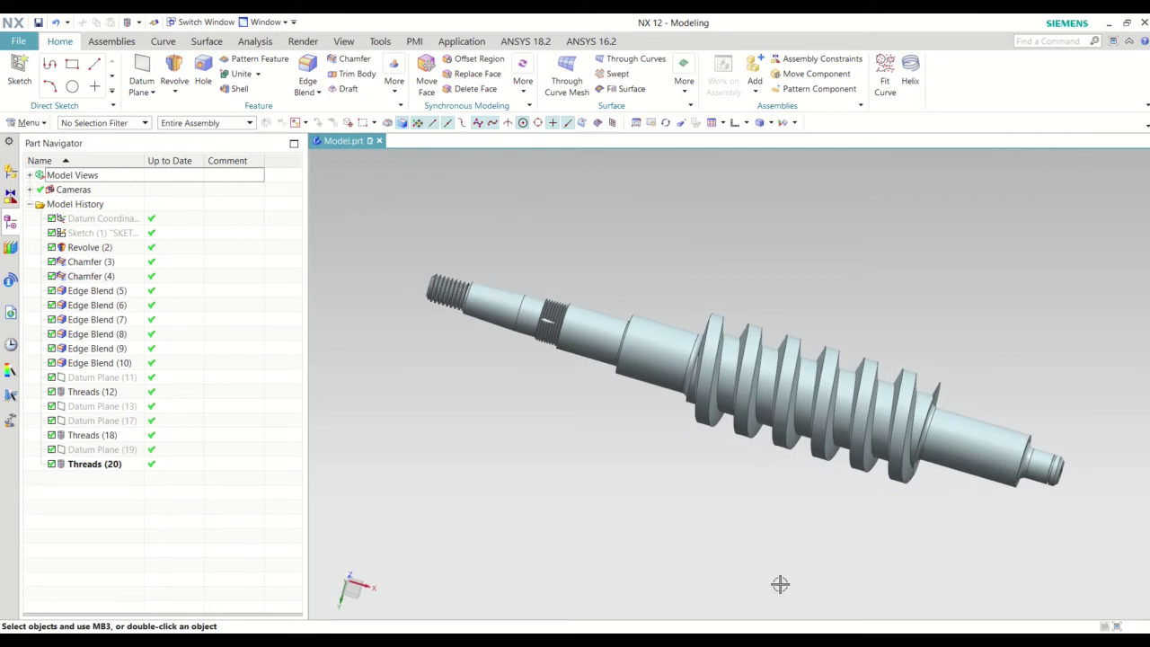
middle_drag(780, 584, 737, 576)
key(ctrl+s)
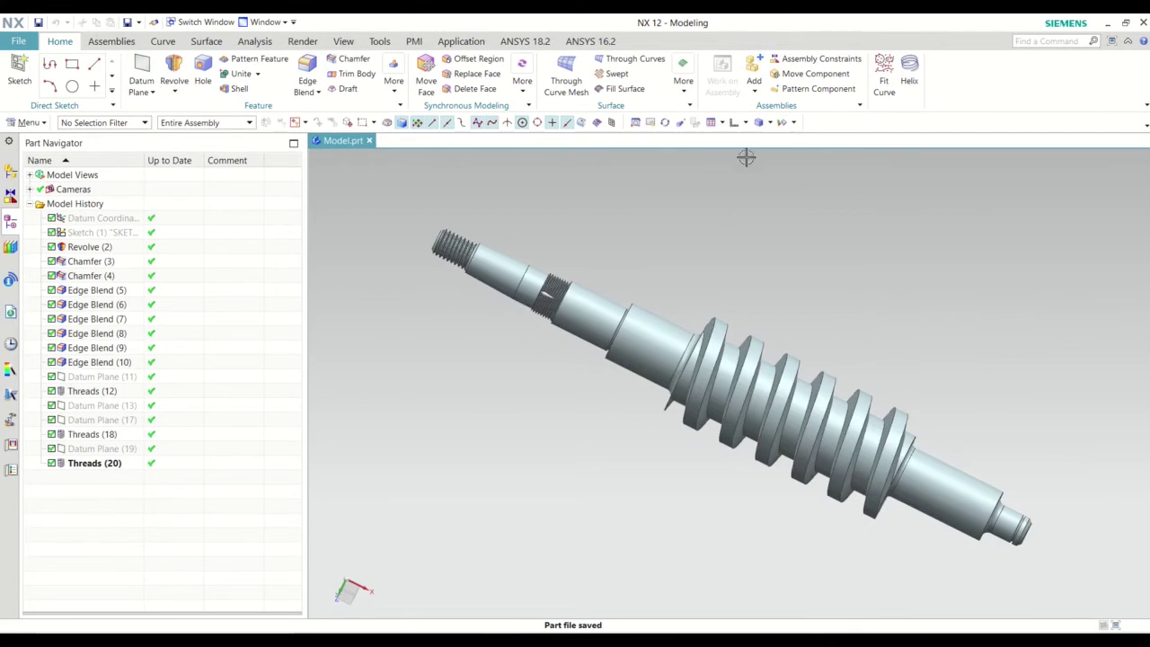
Switch the display to Studio rendering and inspect the threaded tip and middle thread band.
click(770, 123)
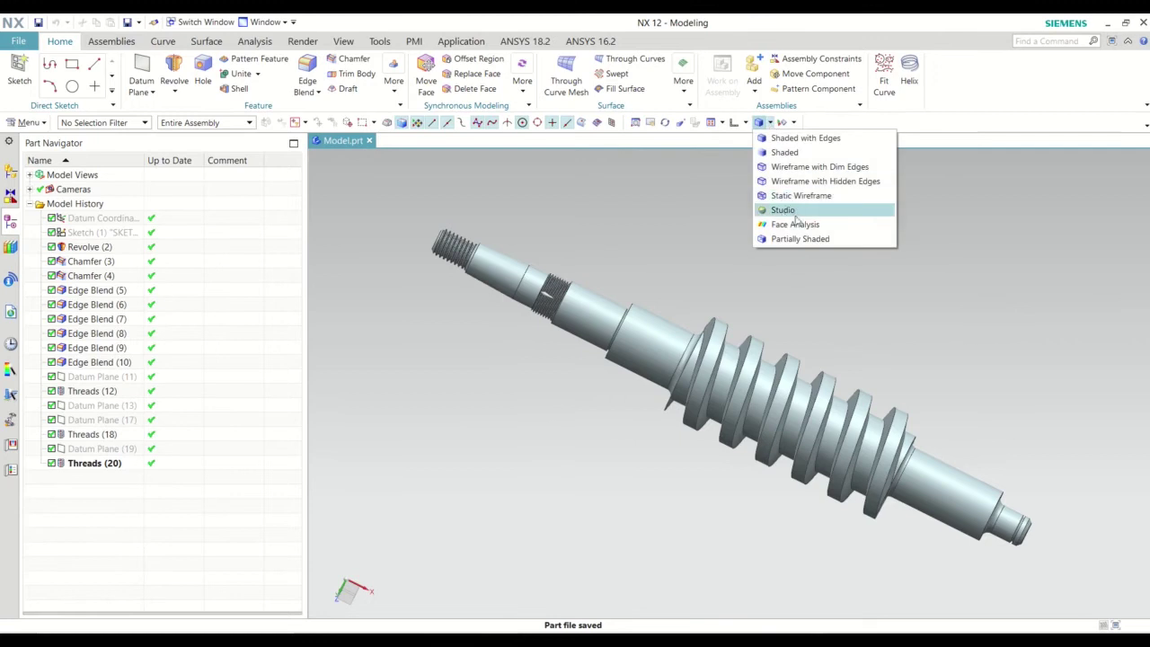
click(783, 211)
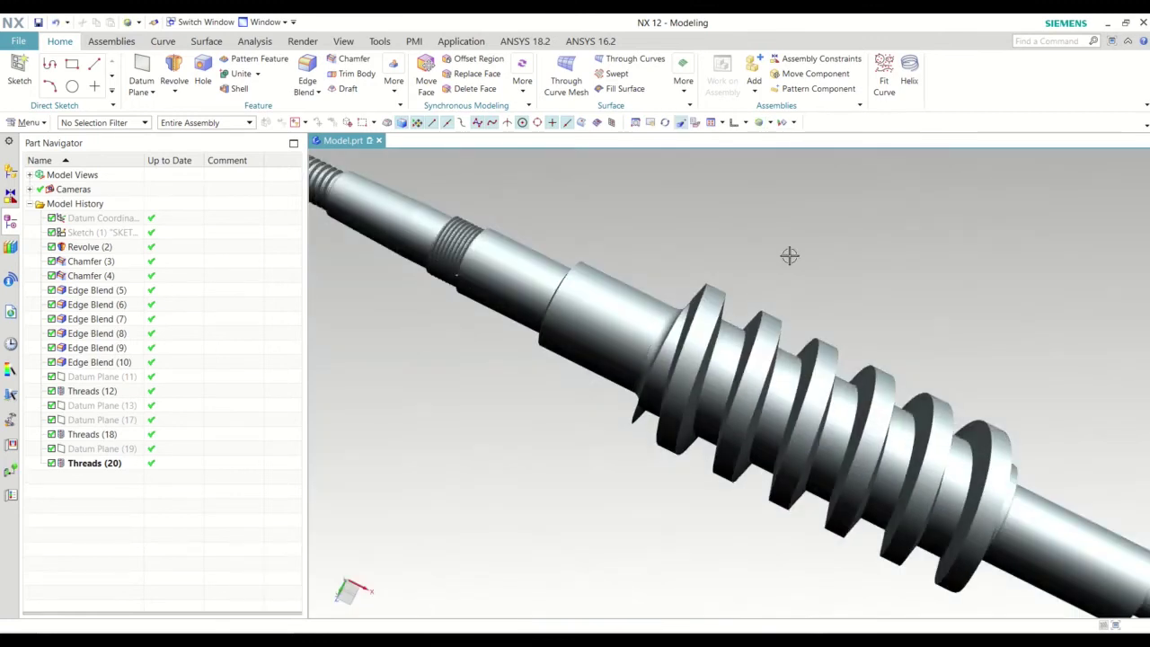
scroll(783, 262, down, 3)
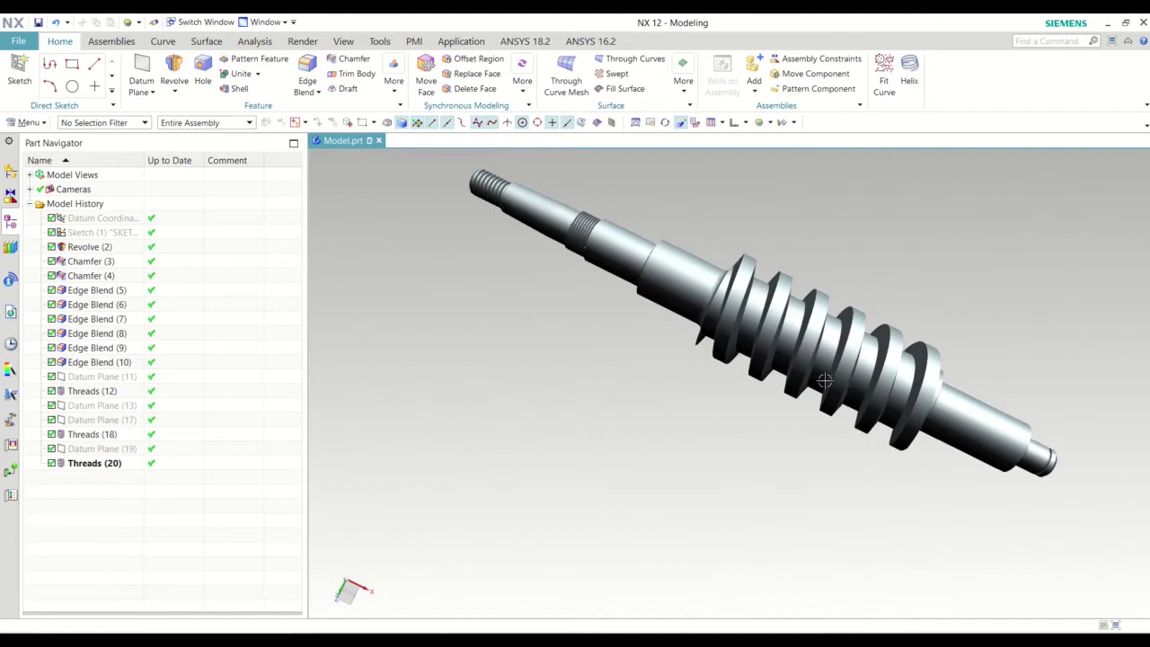
shift+middle_drag(825, 381, 796, 466)
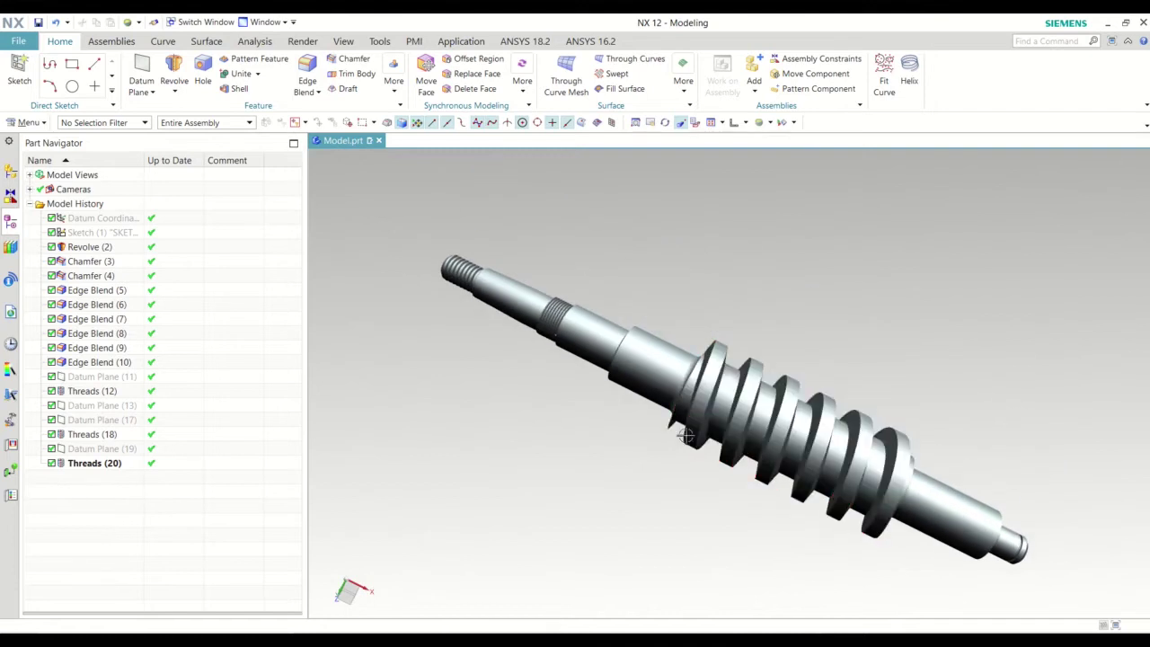
scroll(440, 266, up, 2)
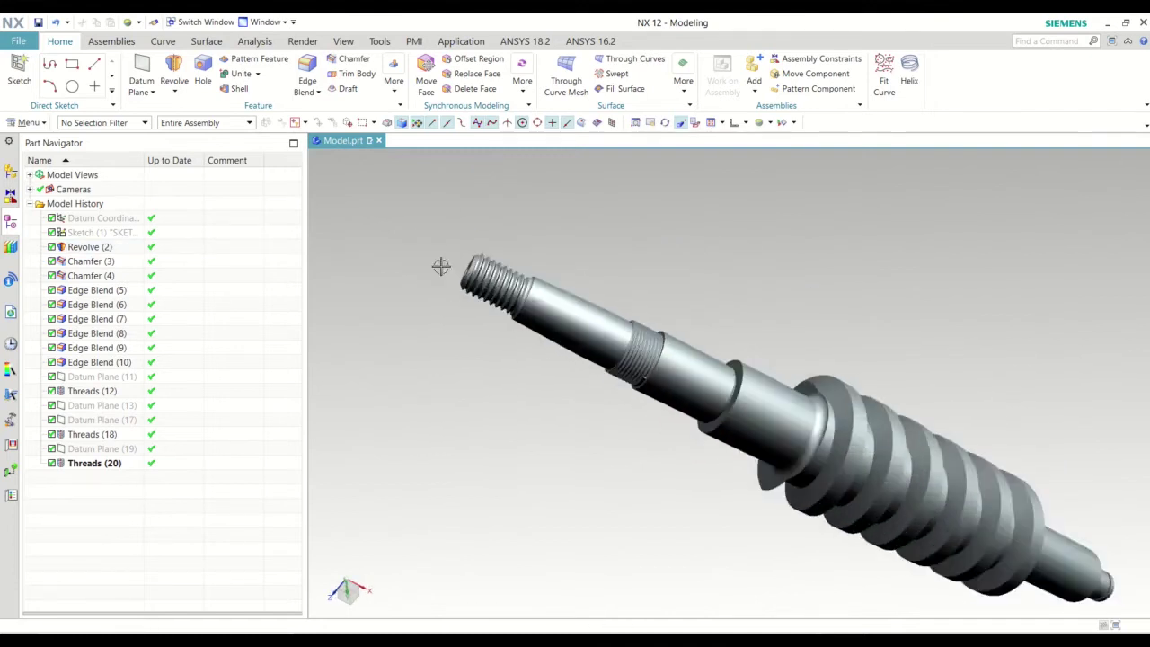
scroll(489, 272, up, 2)
scroll(610, 350, down, 2)
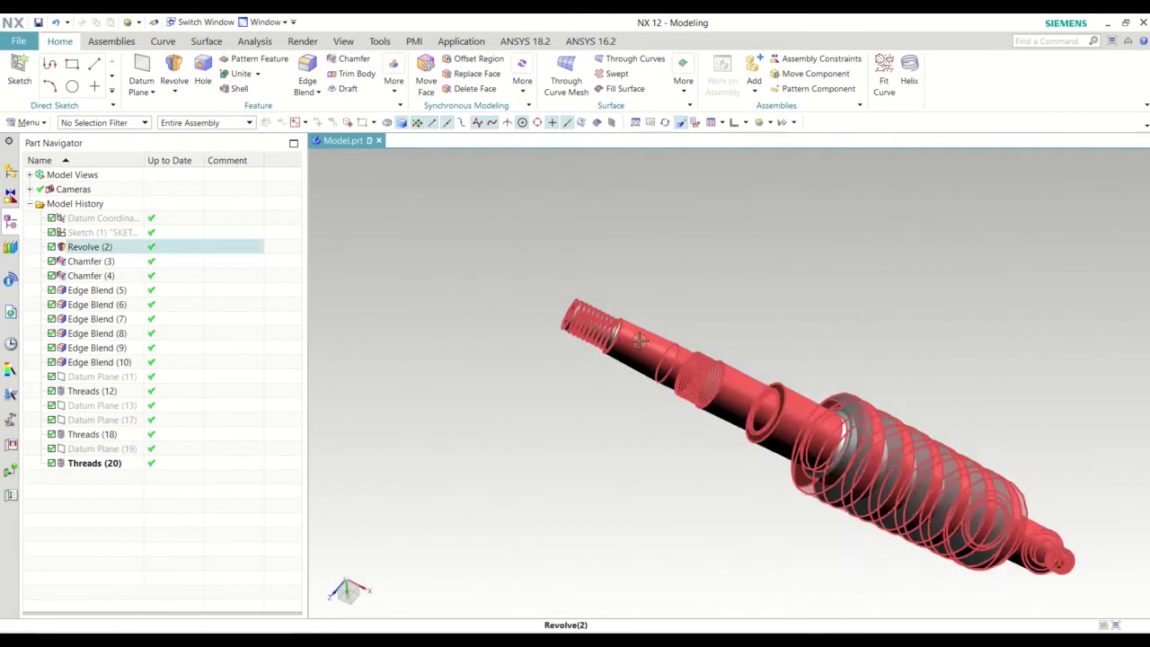
scroll(596, 334, up, 1)
scroll(692, 358, up, 2)
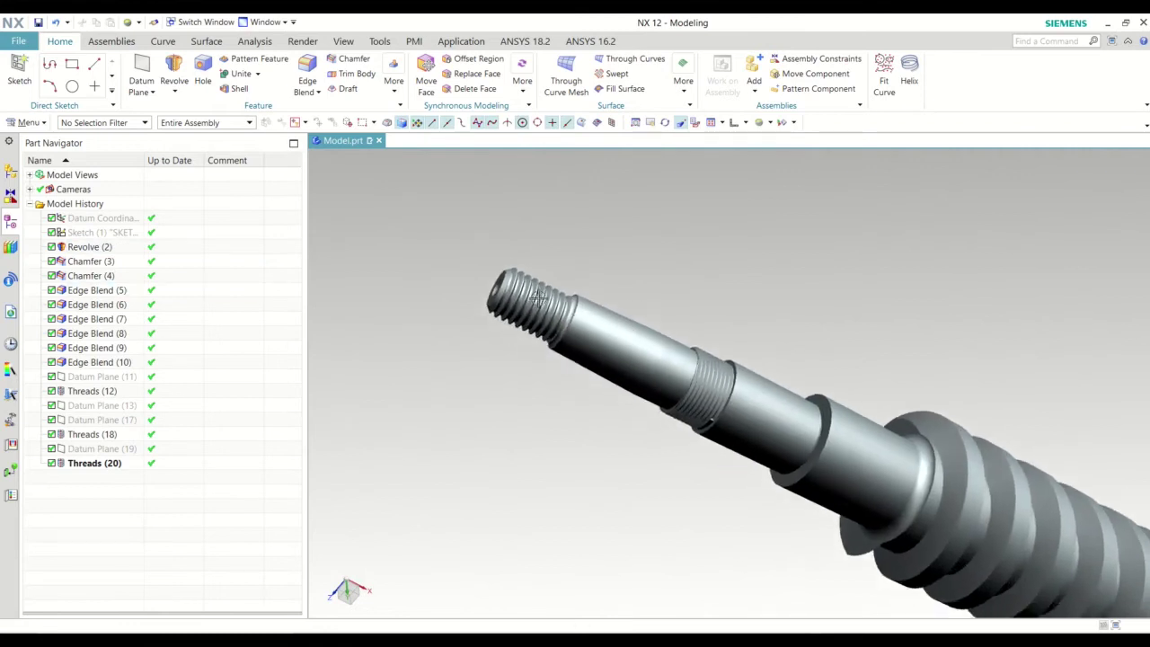
scroll(642, 363, up, 1)
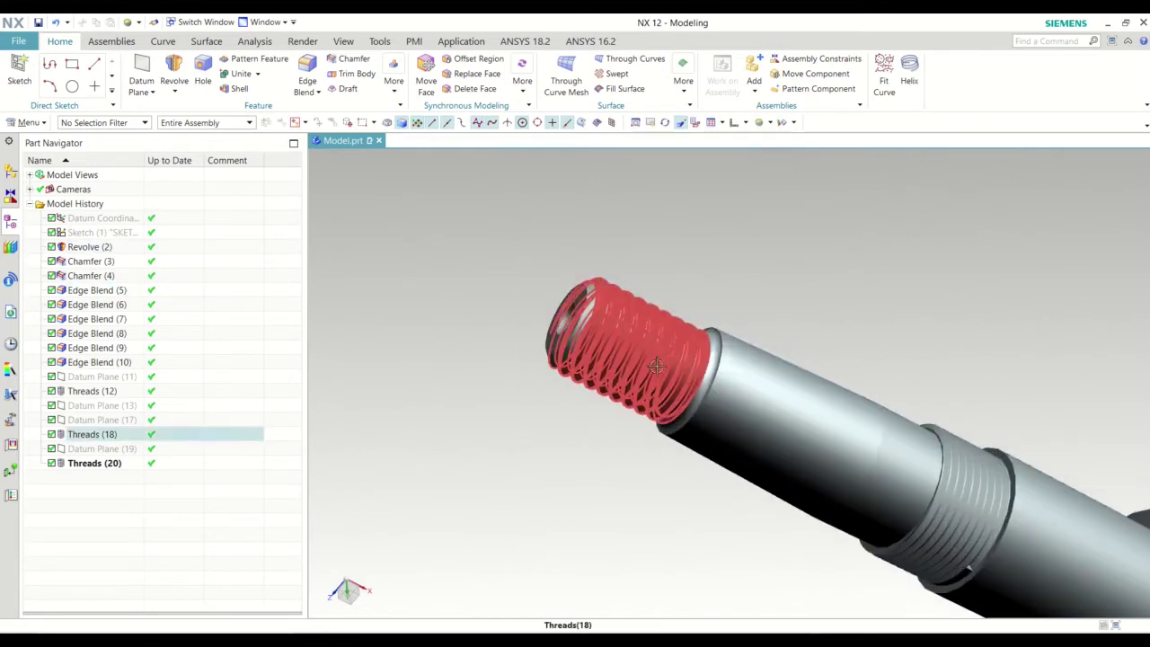
mouse_move(642, 362)
middle_down()
mouse_move(693, 385)
mouse_move(626, 354)
mouse_move(884, 504)
mouse_move(796, 403)
mouse_move(917, 482)
mouse_move(947, 485)
mouse_move(955, 524)
mouse_move(804, 452)
mouse_move(800, 391)
mouse_move(747, 377)
middle_up()
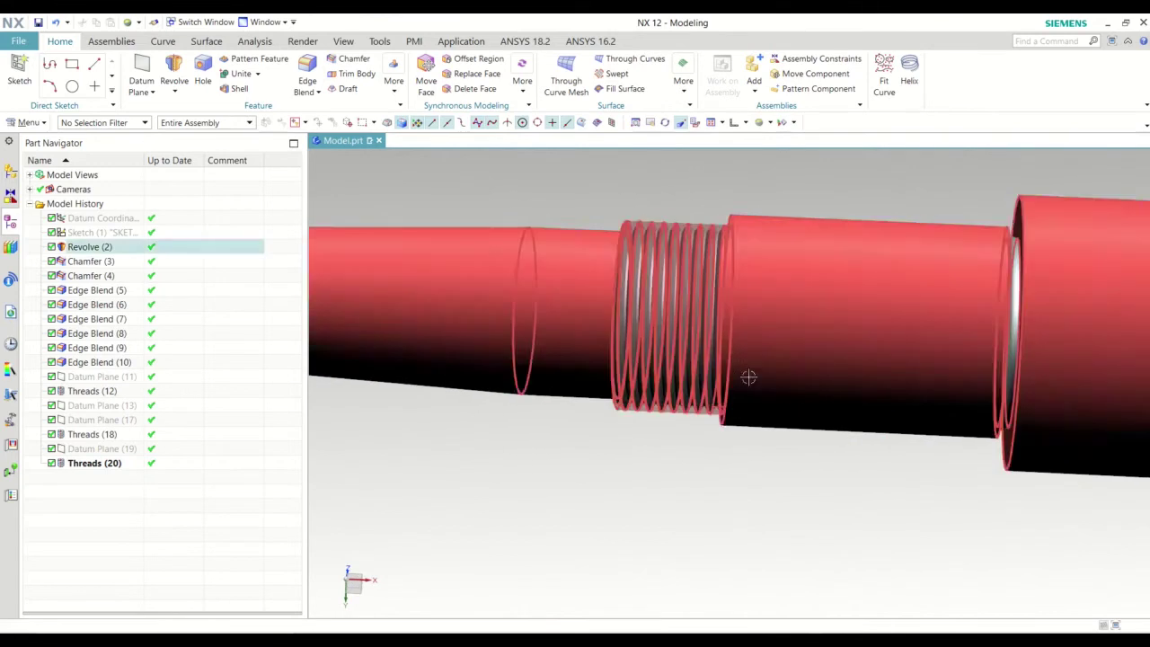
middle_drag(899, 391, 783, 368)
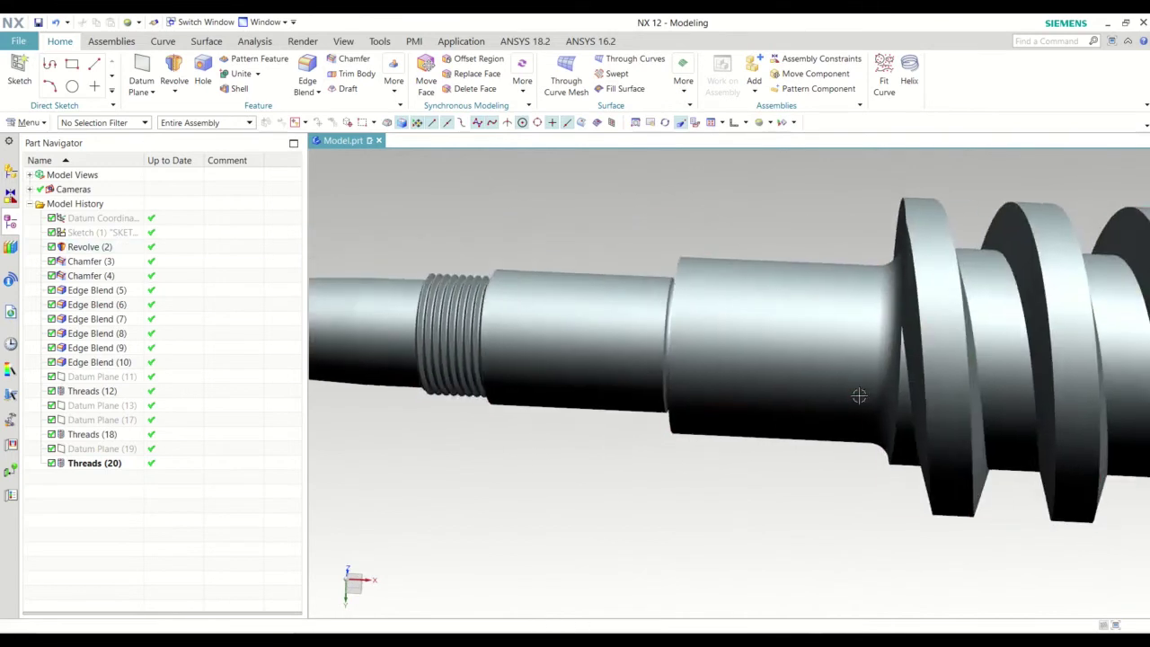
scroll(783, 368, down, 3)
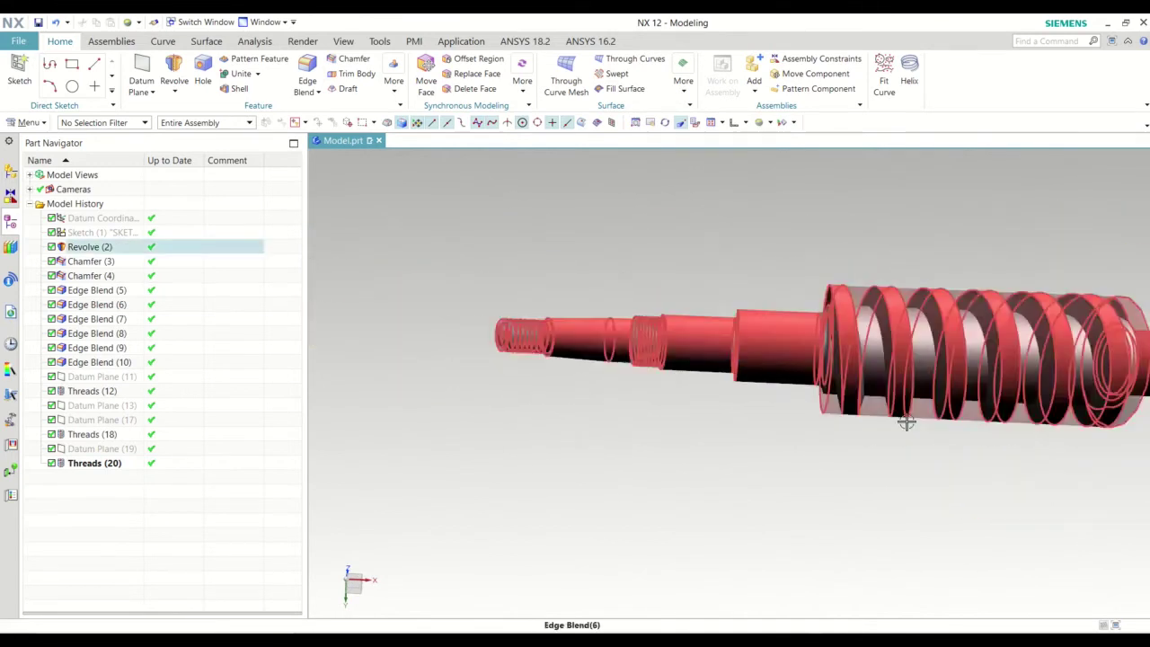
mouse_move(904, 418)
middle_down()
mouse_move(933, 441)
mouse_move(872, 444)
mouse_move(913, 458)
mouse_move(899, 457)
mouse_move(926, 449)
mouse_move(899, 452)
mouse_move(876, 507)
mouse_move(869, 395)
mouse_move(776, 236)
mouse_move(879, 400)
mouse_move(906, 489)
mouse_move(861, 472)
mouse_move(919, 560)
middle_up()
scroll(898, 456, up, 3)
scroll(894, 456, down, 3)
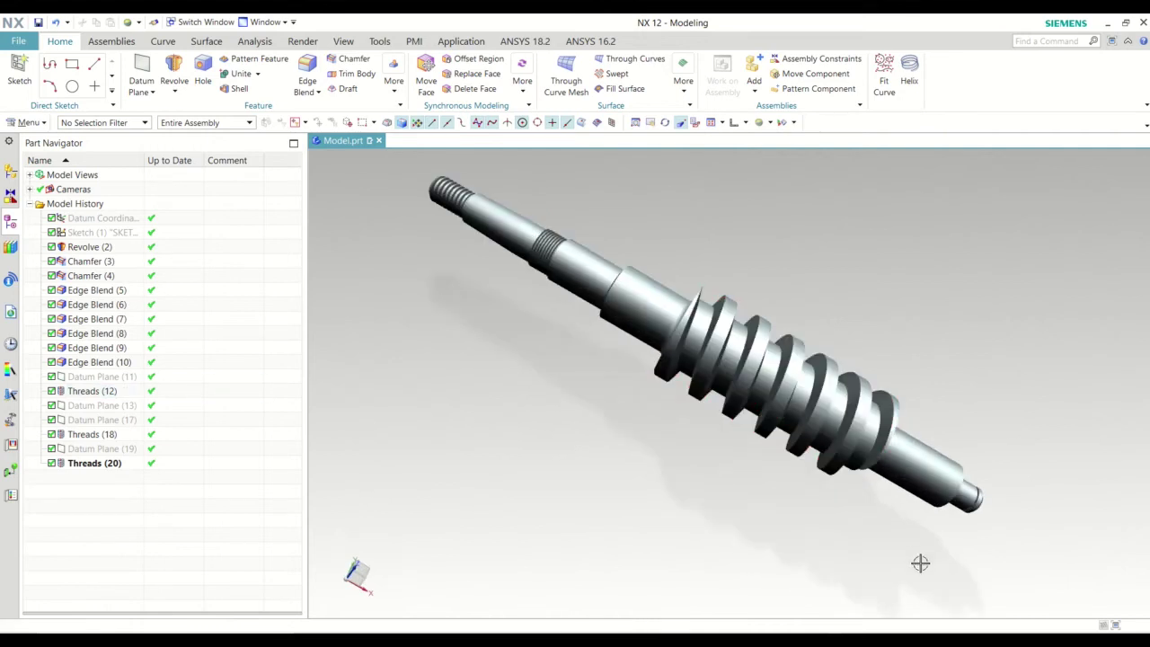
Snap the shaft to a standard orientation from Orient View for a final look.
right_click(1017, 230)
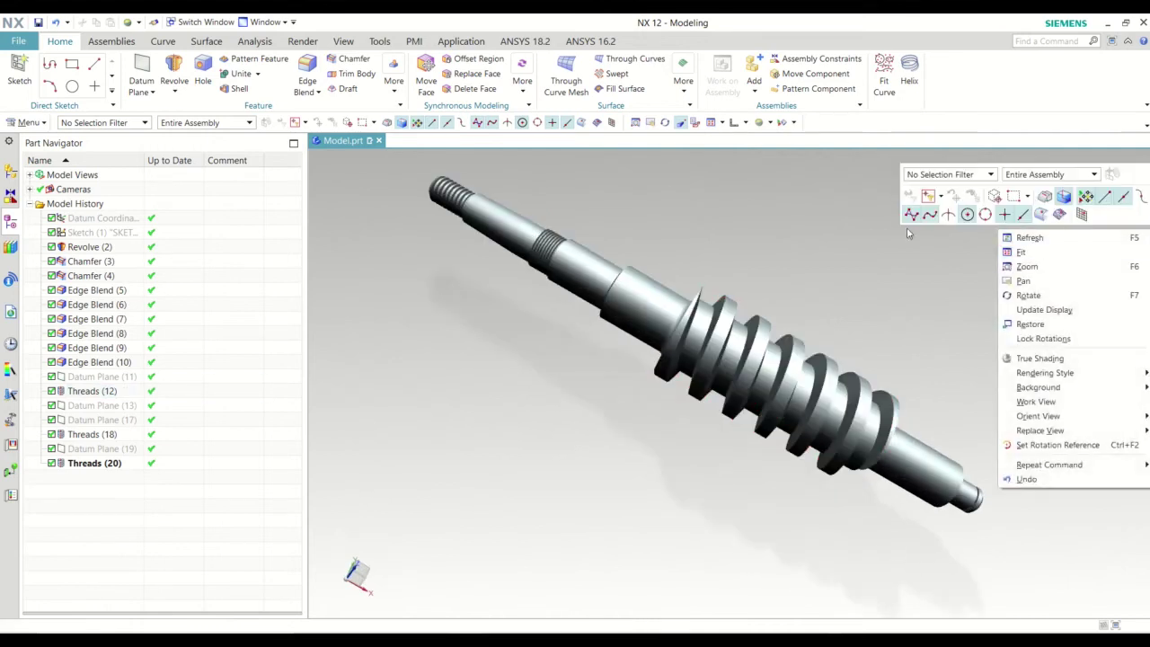
key(Escape)
click(771, 123)
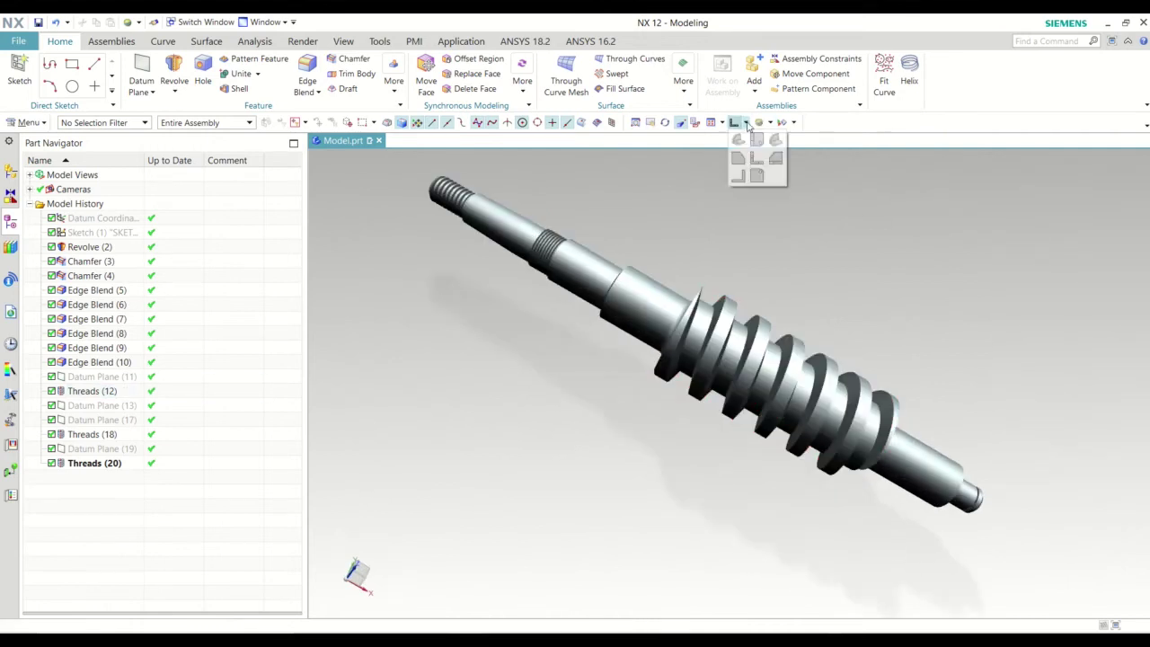
click(769, 142)
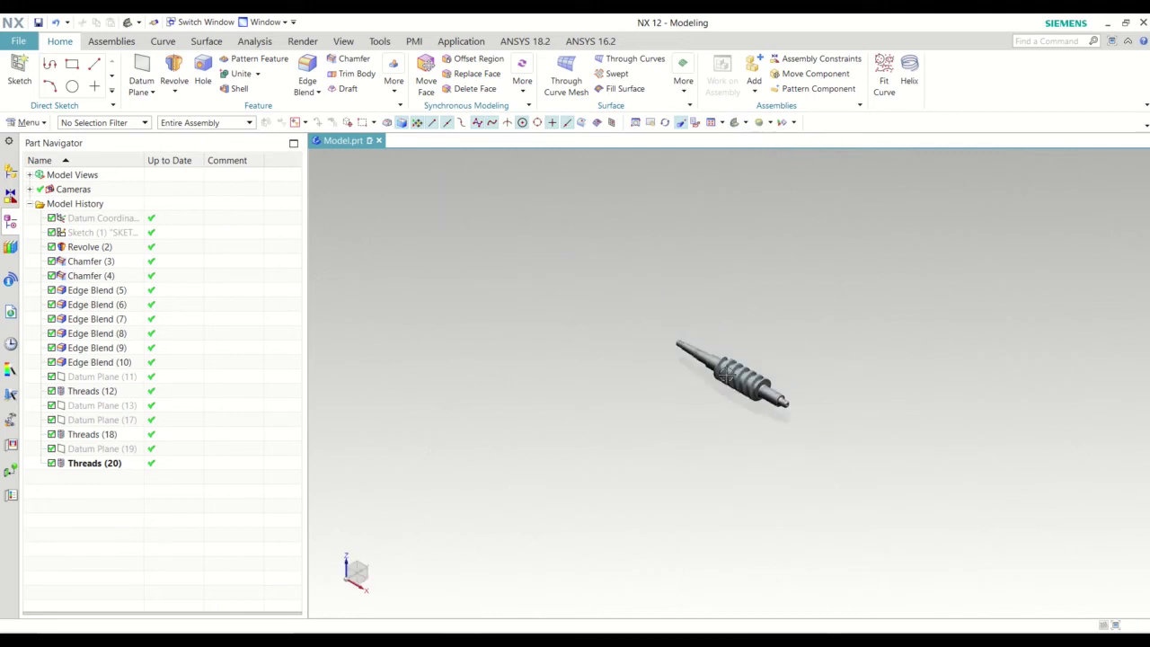
middle_drag(860, 496, 881, 509)
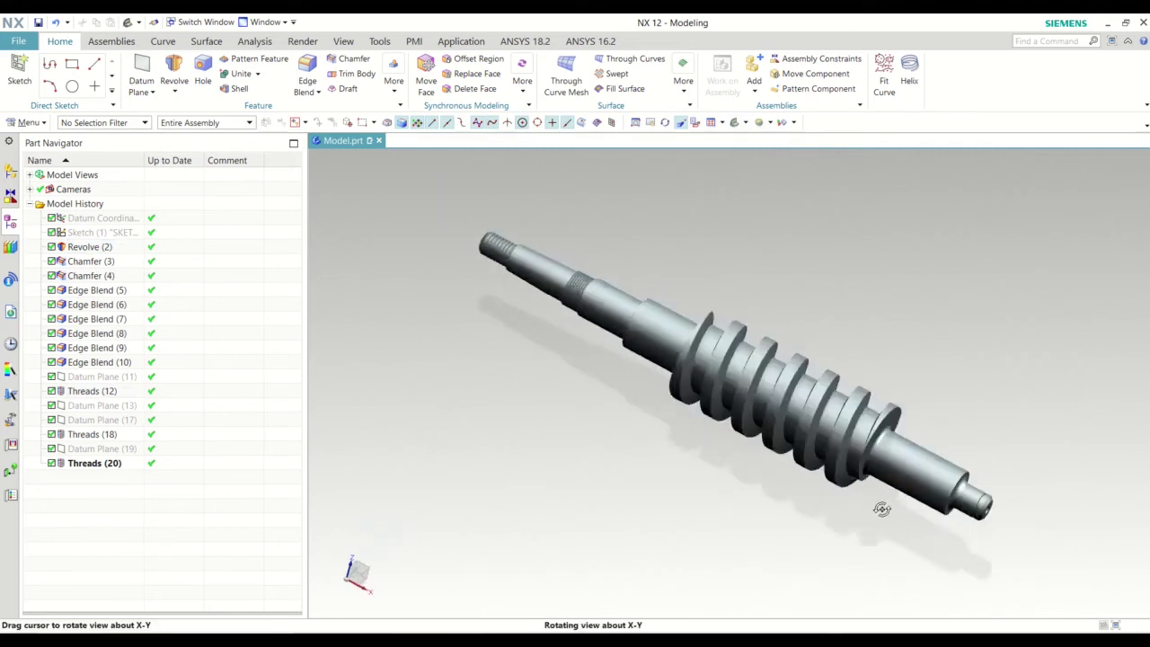